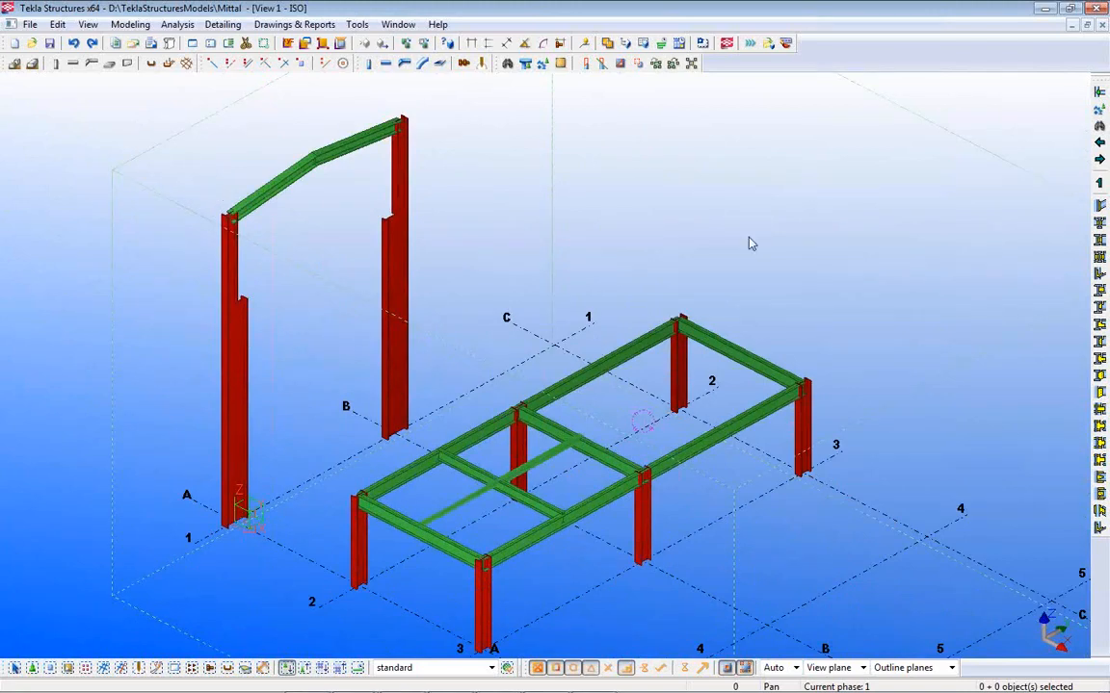
- Examine the low platform frame's columns, main beams and crossing secondary beams in the 3D view
scroll(557, 462, up, 5)
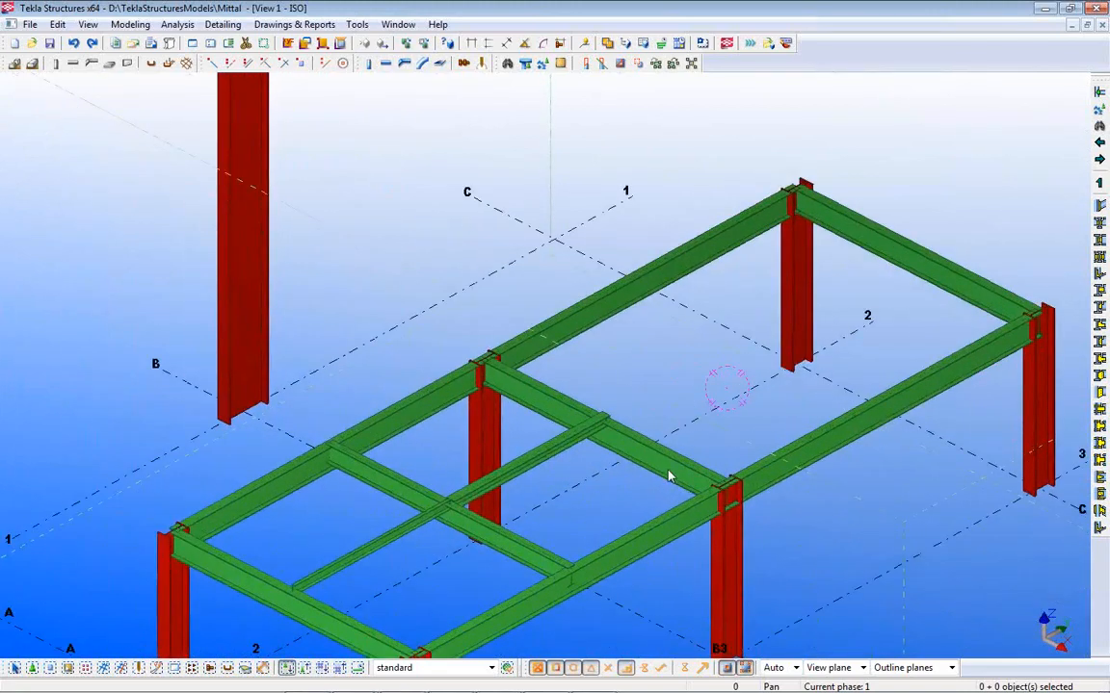
middle_drag(676, 448, 693, 349)
scroll(577, 388, up, 4)
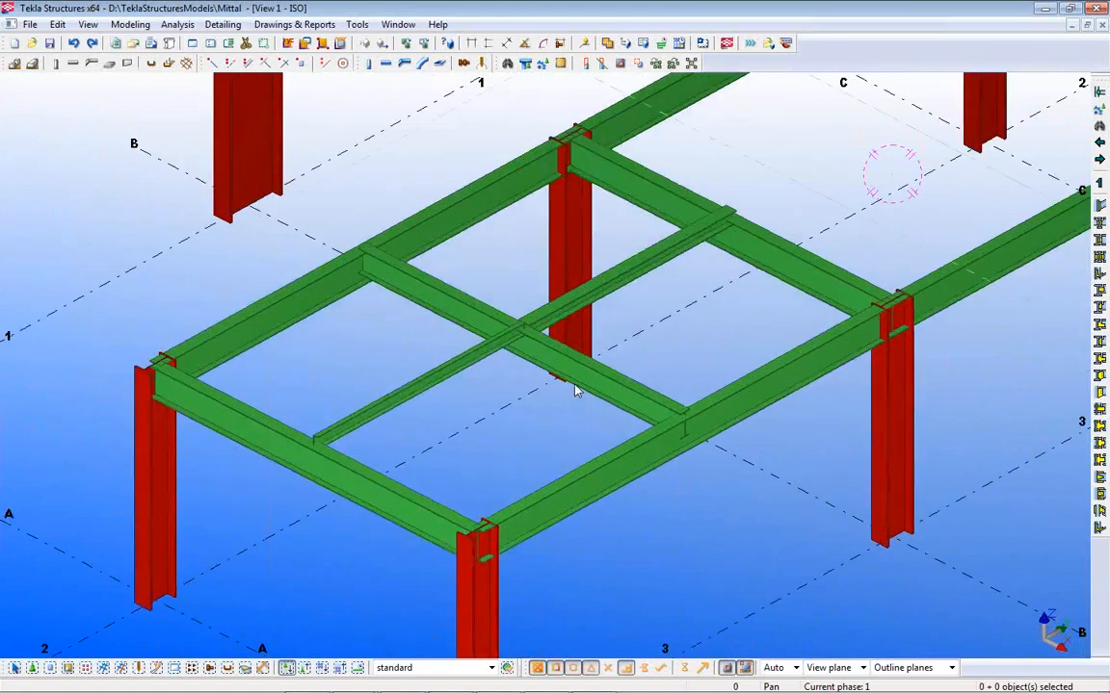
scroll(482, 361, up, 4)
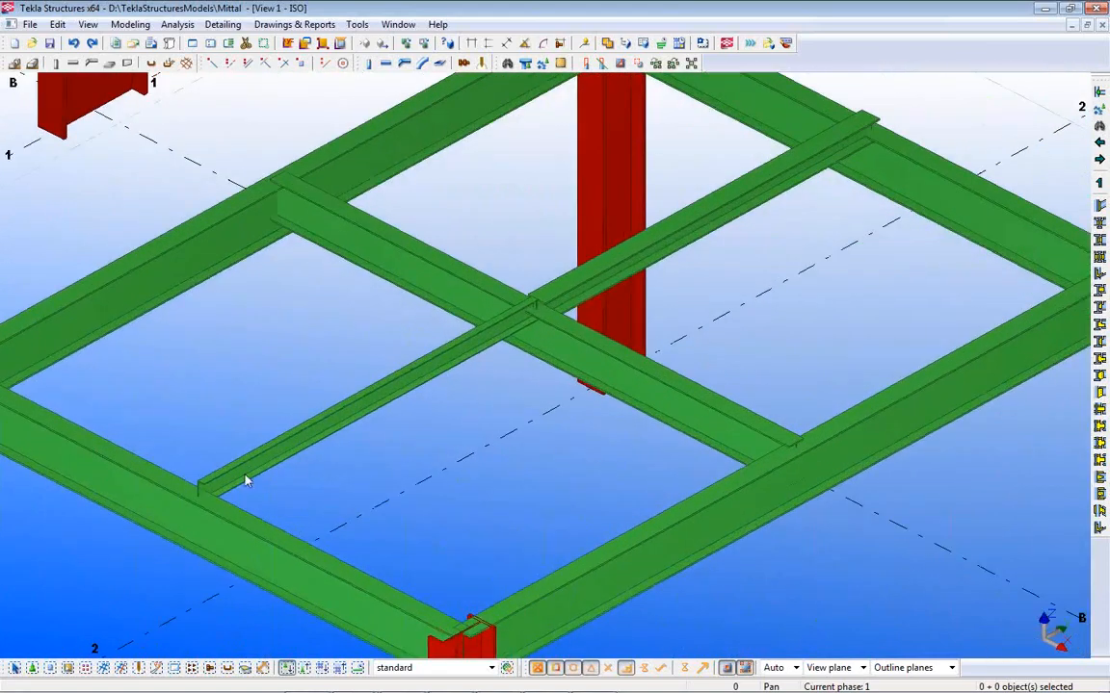
scroll(363, 393, down, 5)
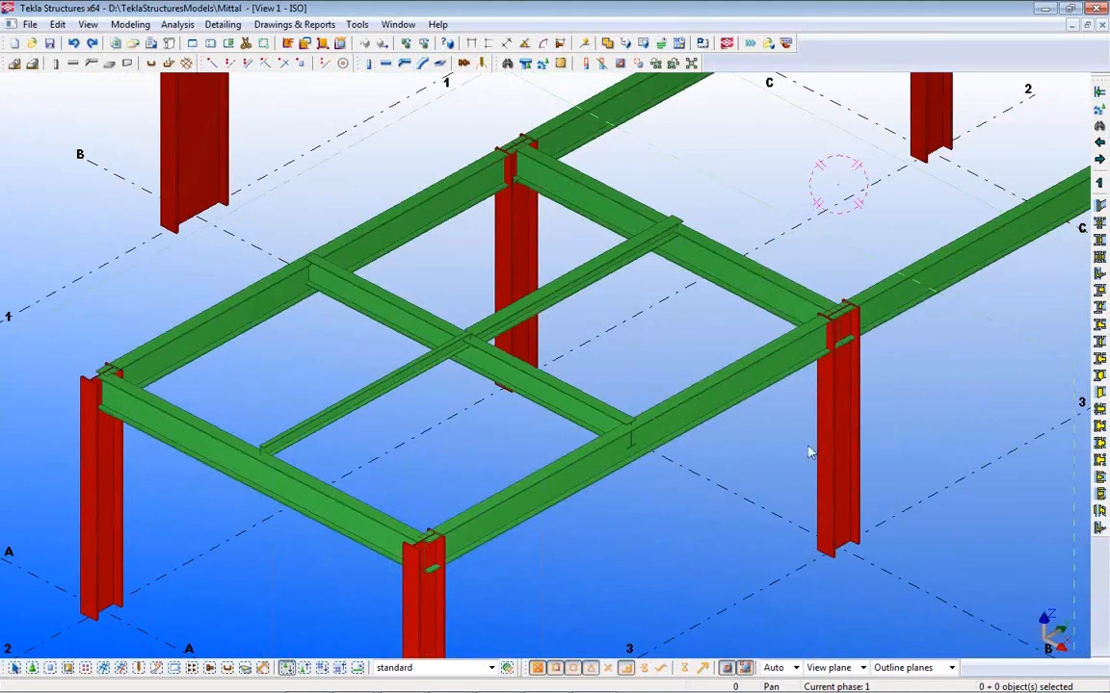
scroll(461, 425, down, 5)
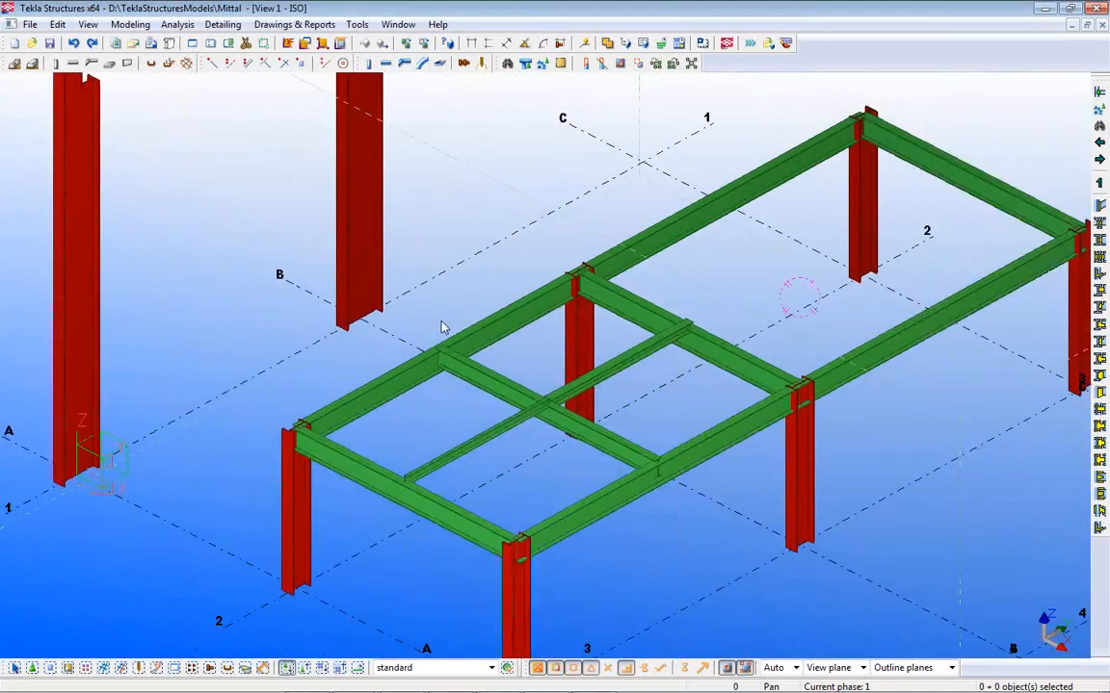
scroll(453, 452, up, 3)
middle_drag(598, 378, 411, 560)
scroll(534, 491, up, 4)
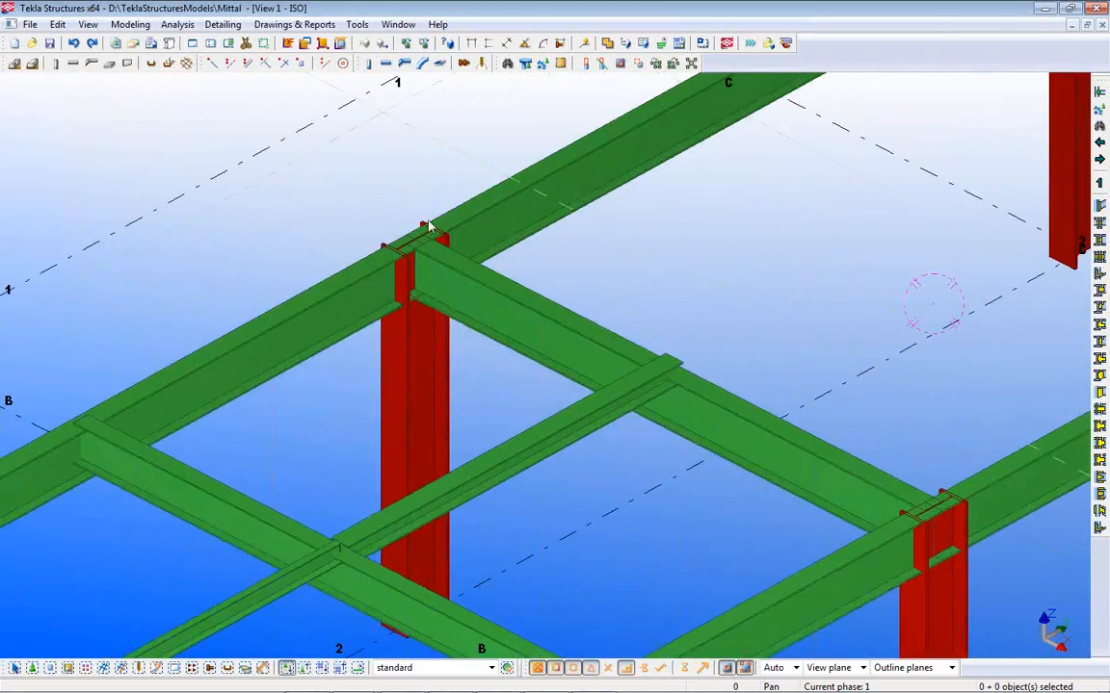
middle_drag(362, 576, 491, 383)
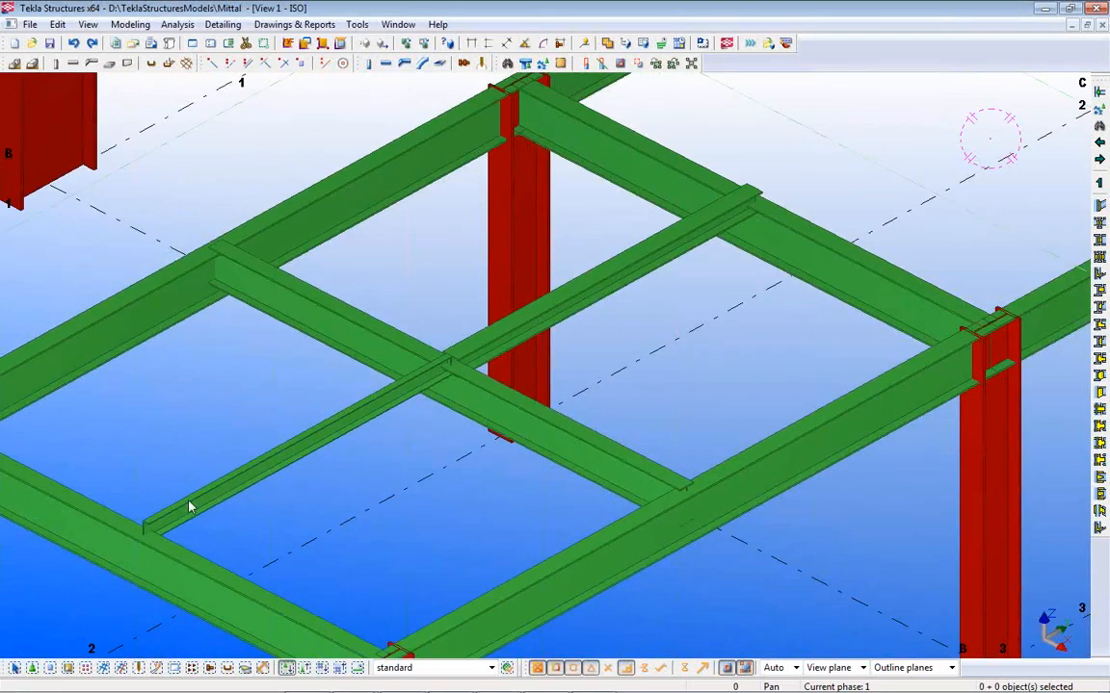
scroll(471, 458, down, 5)
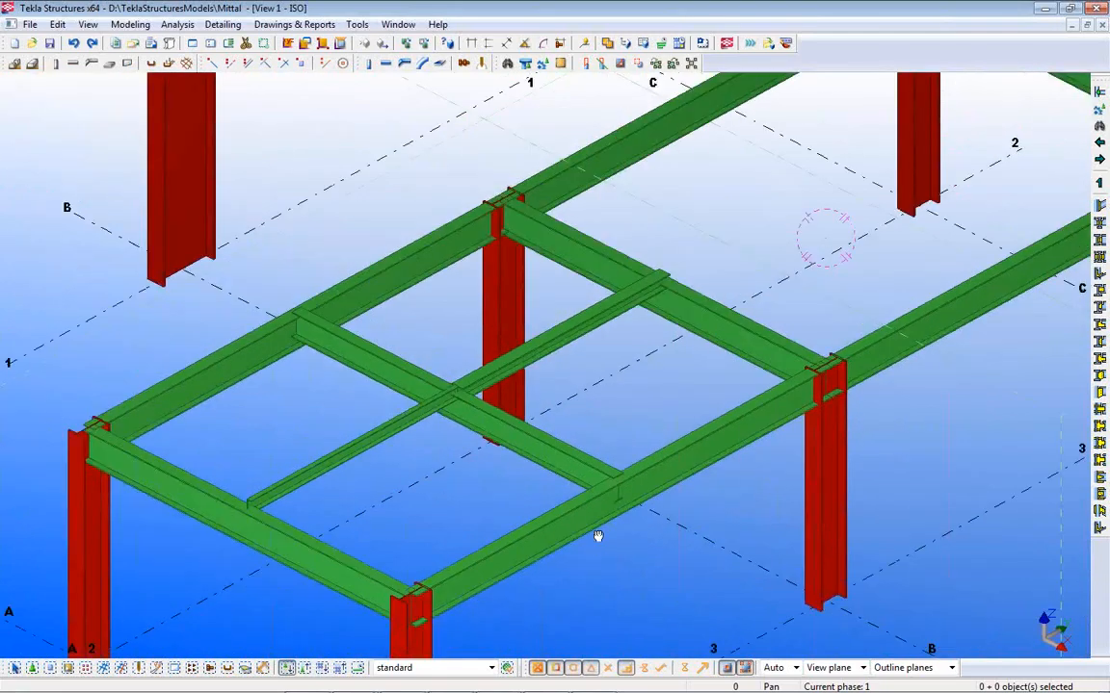
scroll(590, 449, down, 6)
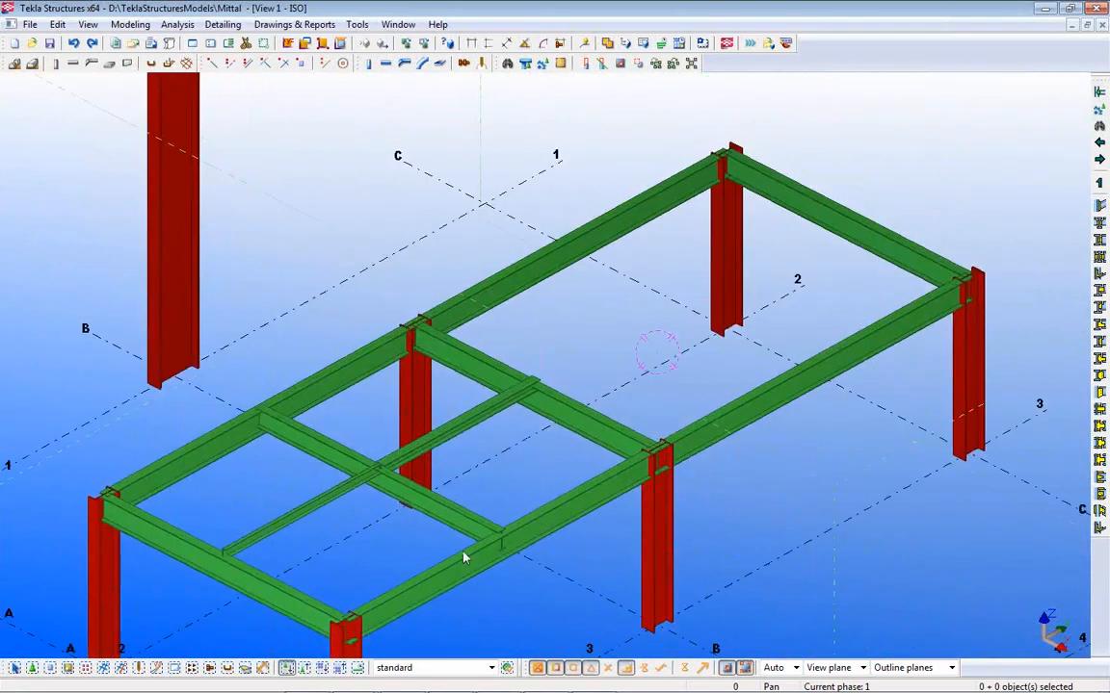
- Examine the tall portal frame with its stepped columns and sloping rafters on grid line 1
scroll(460, 542, down, 2)
middle_drag(273, 272, 347, 476)
scroll(347, 470, up, 4)
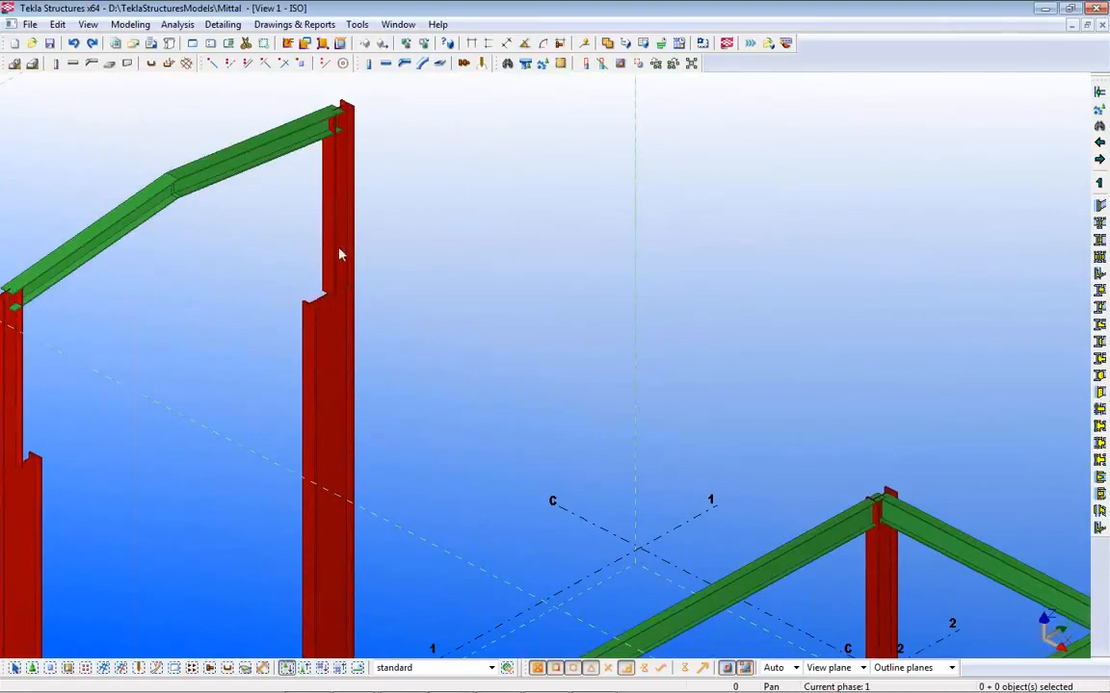
scroll(270, 452, down, 5)
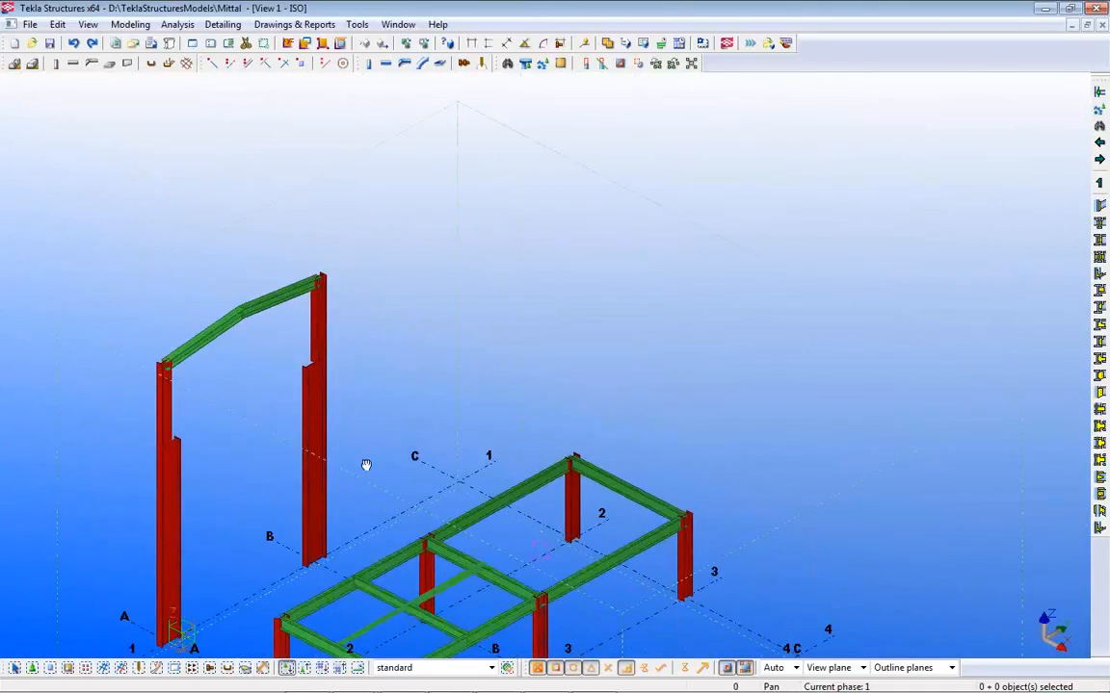
middle_drag(366, 465, 427, 328)
scroll(426, 327, up, 2)
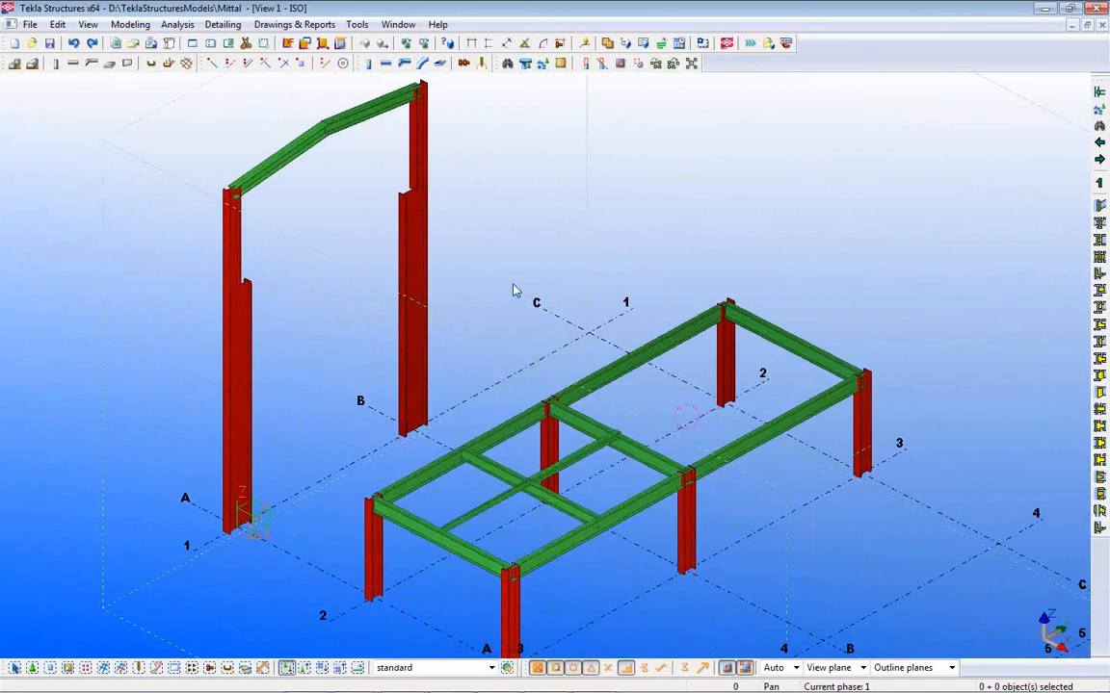
- Open the analysis and design models list and display the analysis model "Model TOS" over the portal frame
click(177, 27)
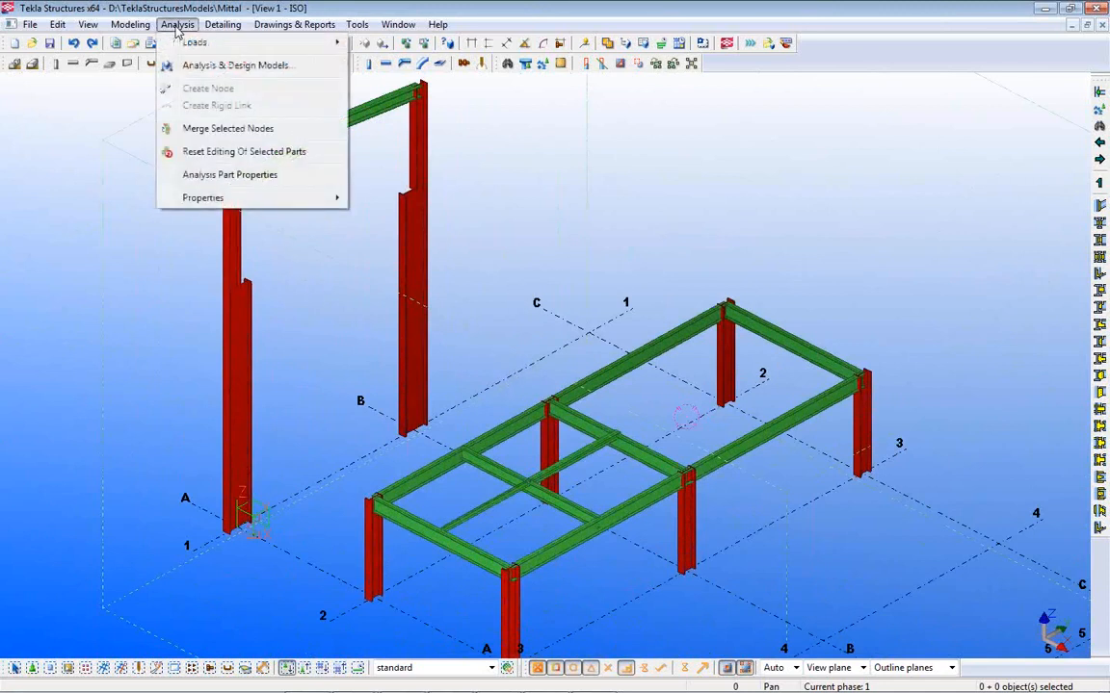
click(204, 69)
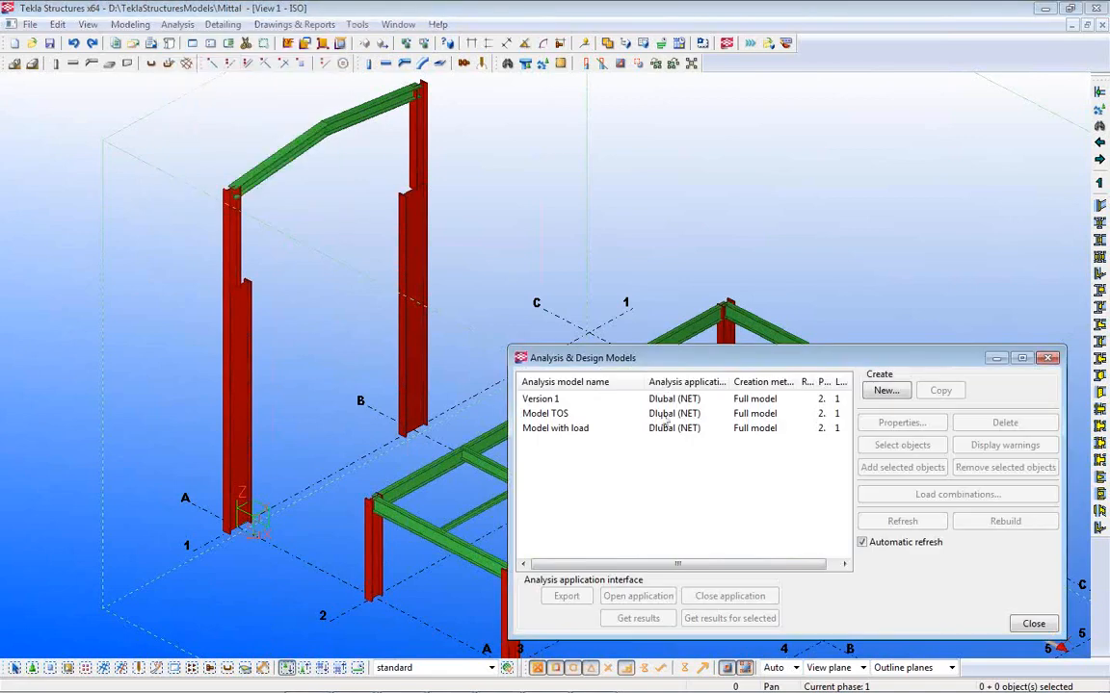
drag(668, 362, 684, 142)
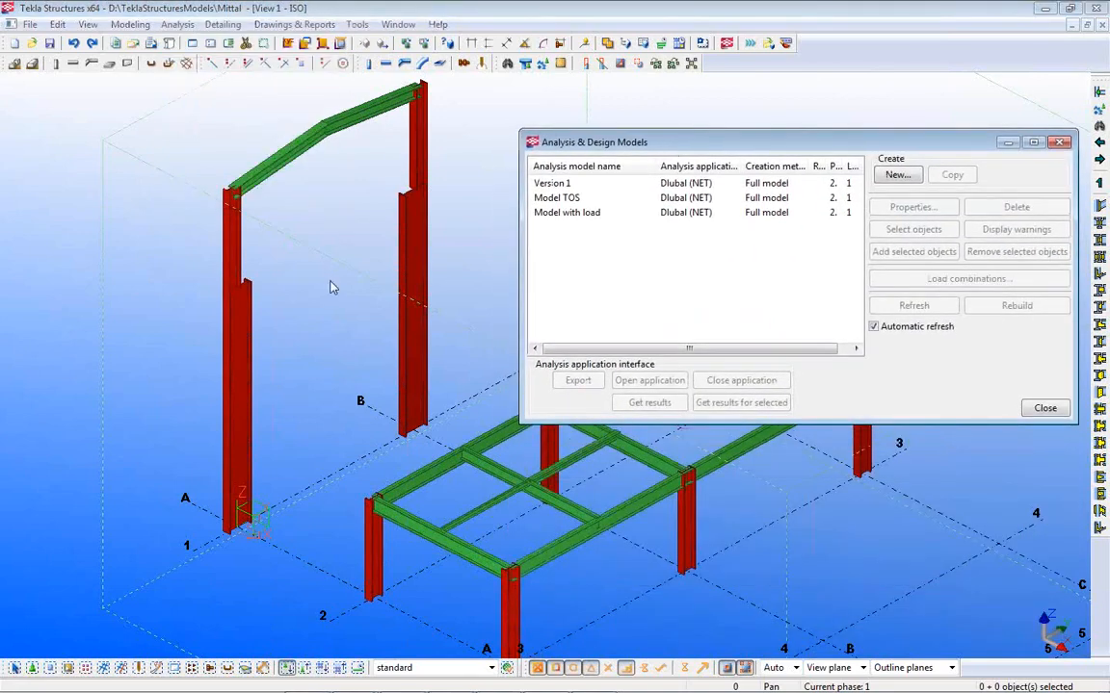
scroll(358, 251, up, 8)
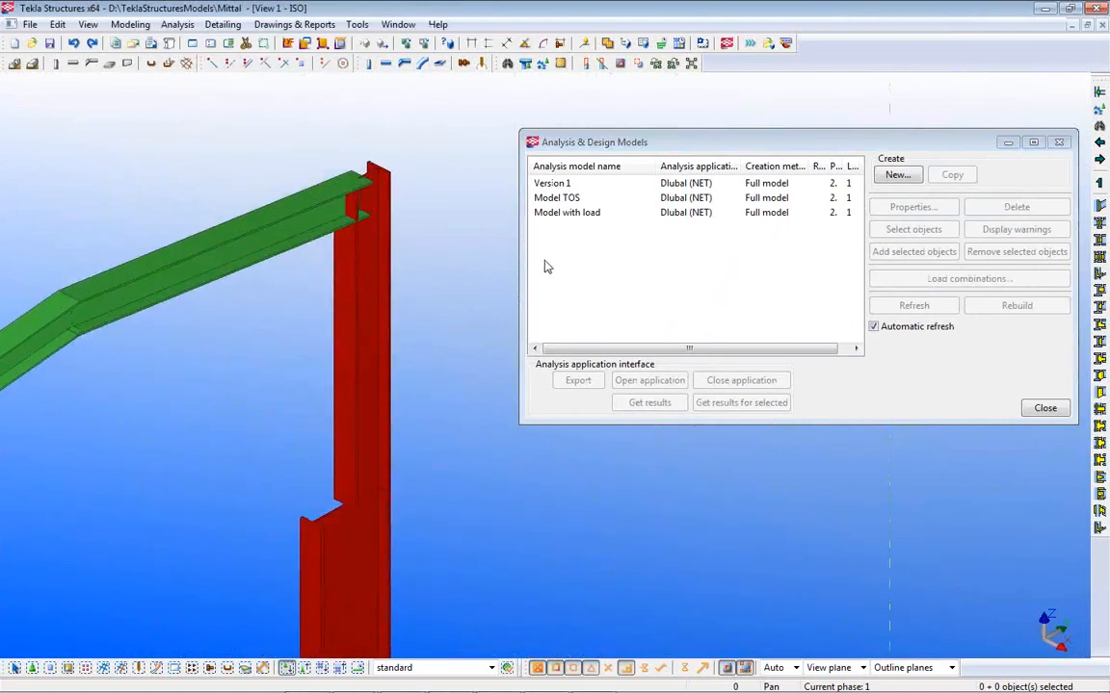
click(554, 198)
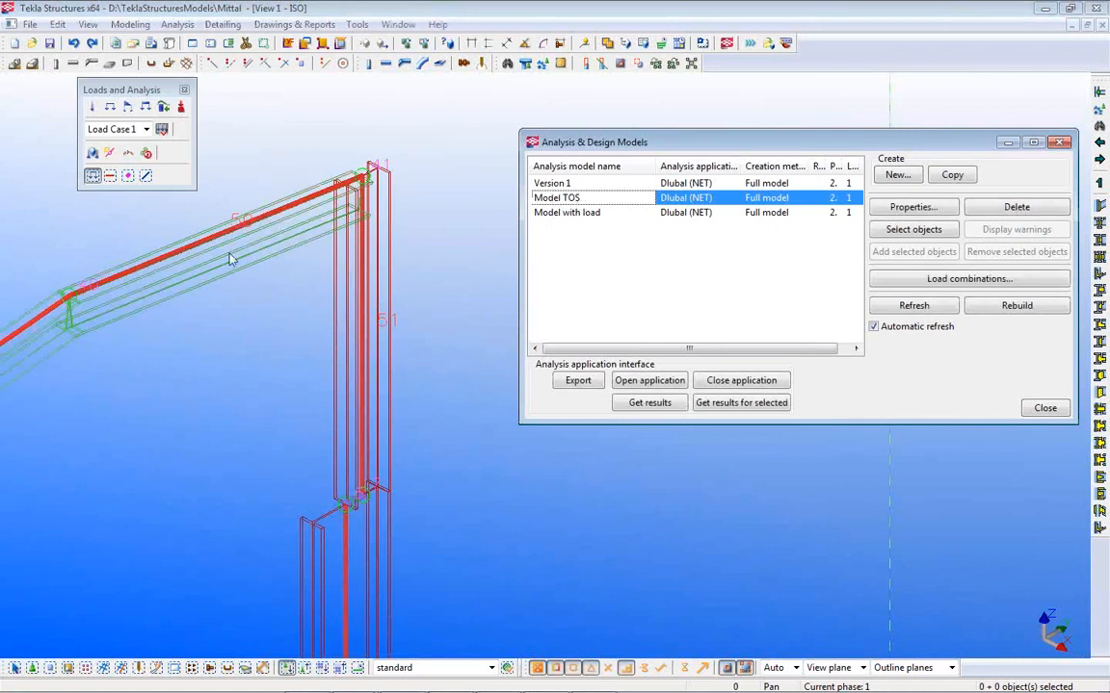
- Inspect the rigid link joining the offset upper and lower column analysis members at the portal frame's column step
click(241, 323)
middle_drag(241, 323, 173, 328)
scroll(194, 289, up, 4)
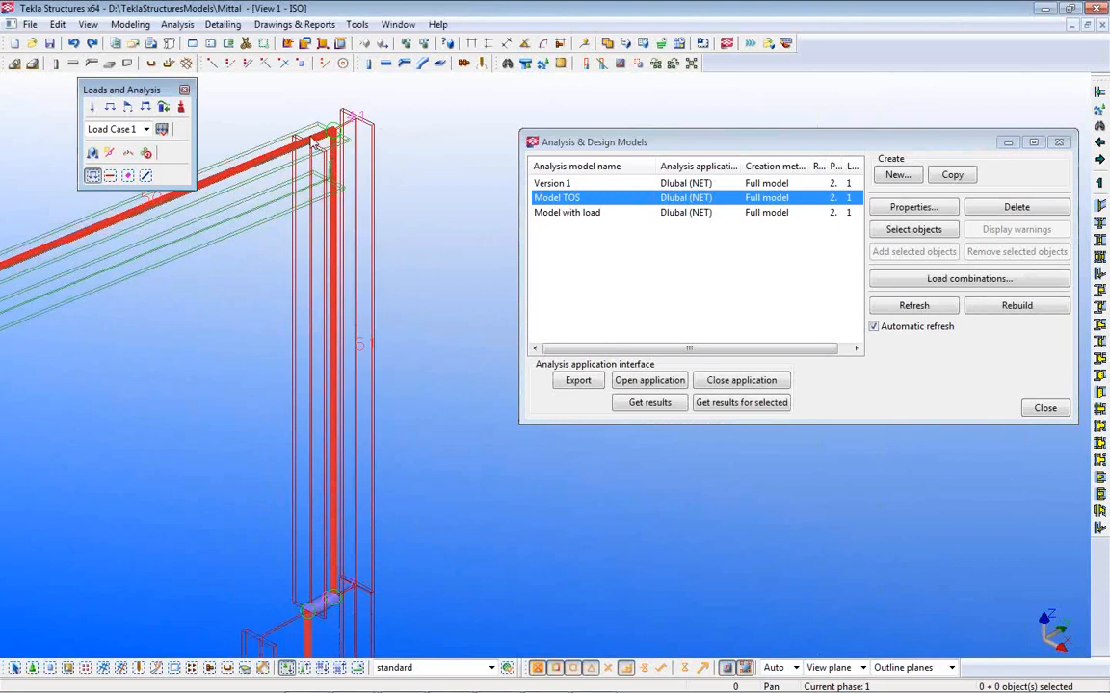
middle_drag(364, 603, 385, 476)
scroll(328, 489, down, 3)
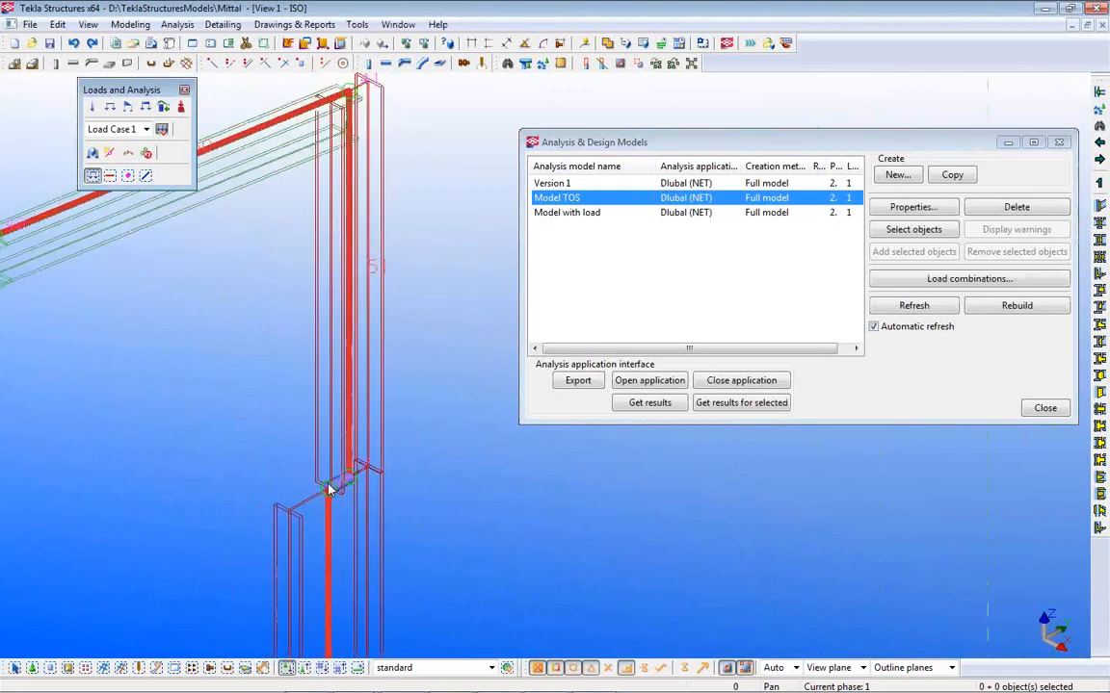
scroll(327, 530, up, 2)
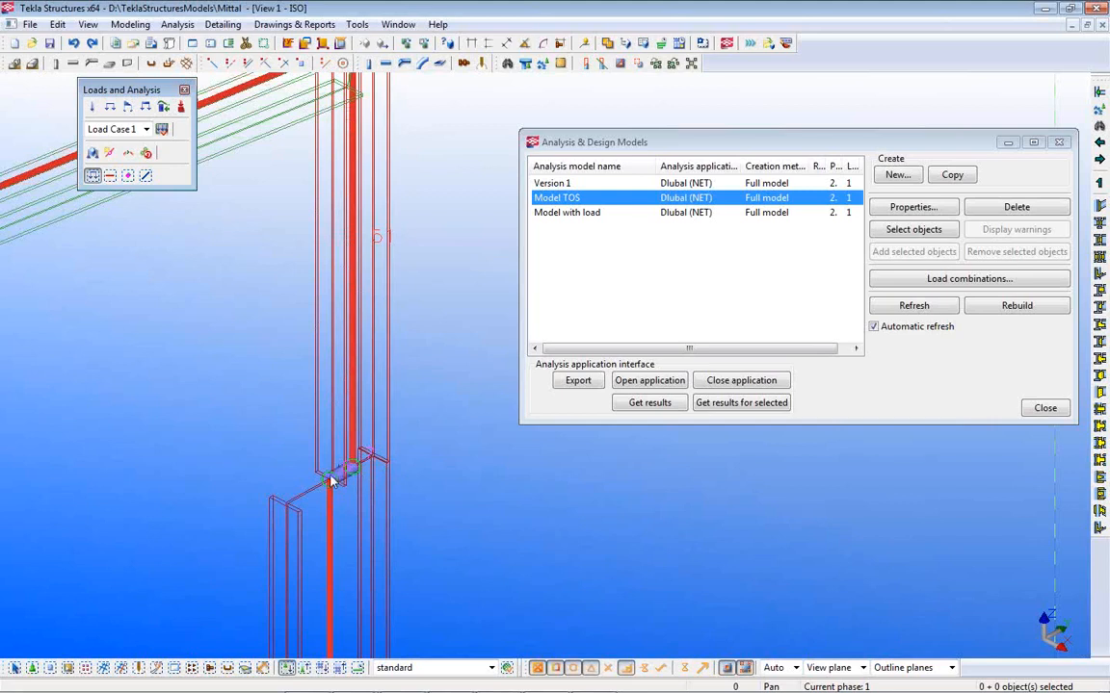
scroll(345, 481, up, 4)
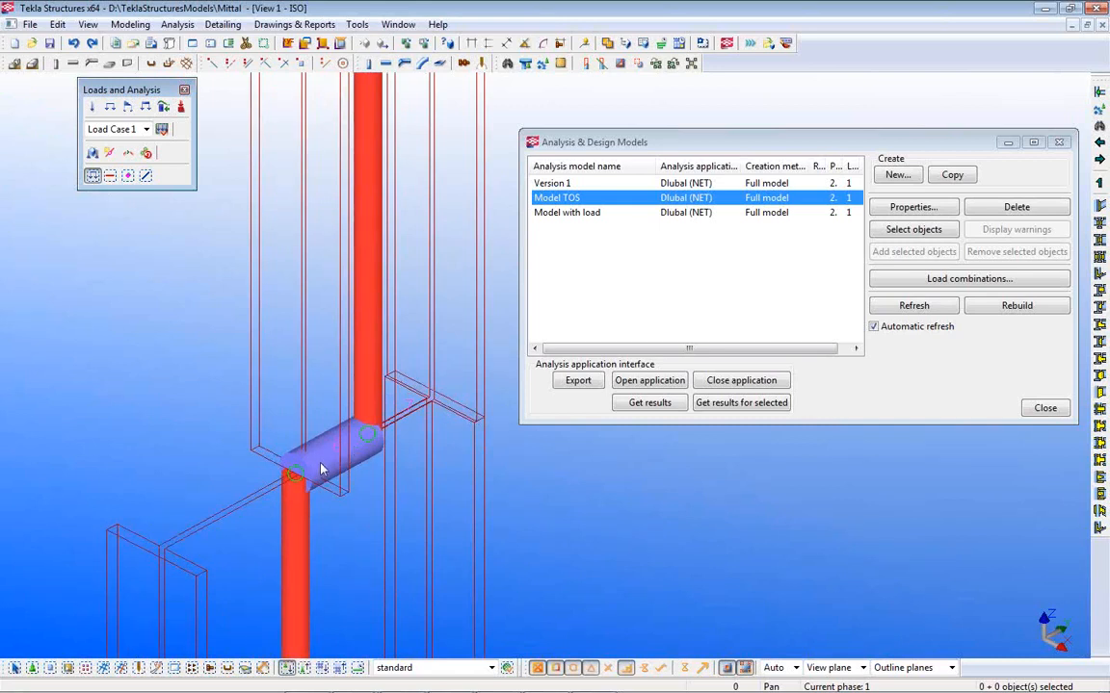
scroll(323, 463, down, 4)
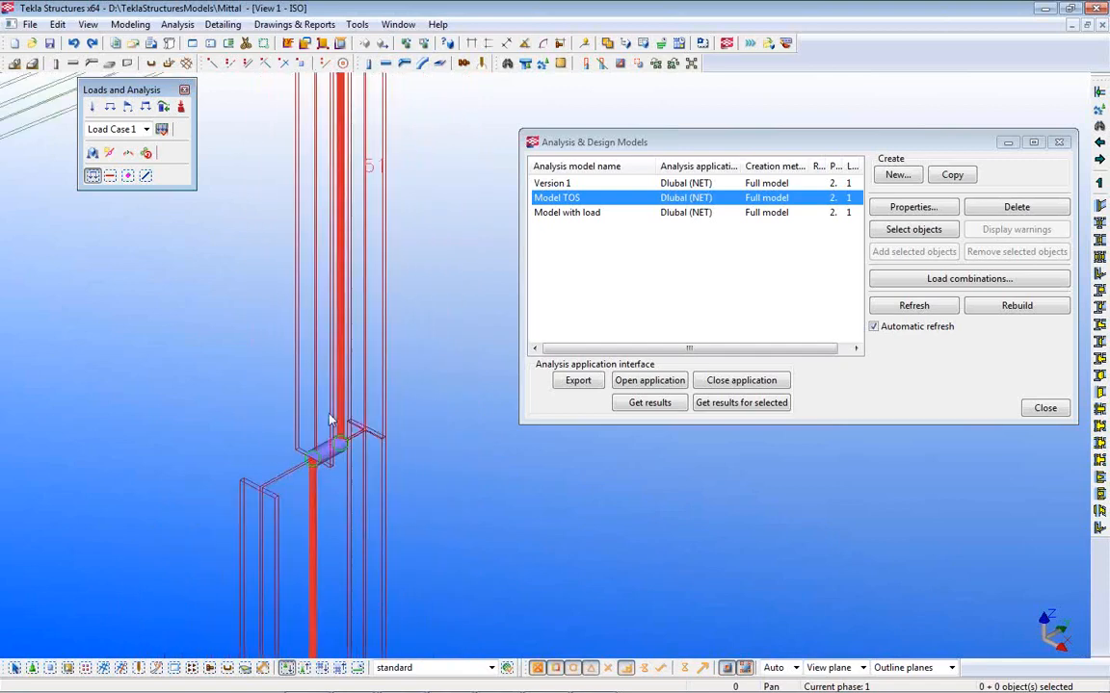
- Inspect the analysis node where the portal frame's rafter meets the top of the upper column
middle_drag(372, 127, 423, 396)
scroll(394, 337, up, 4)
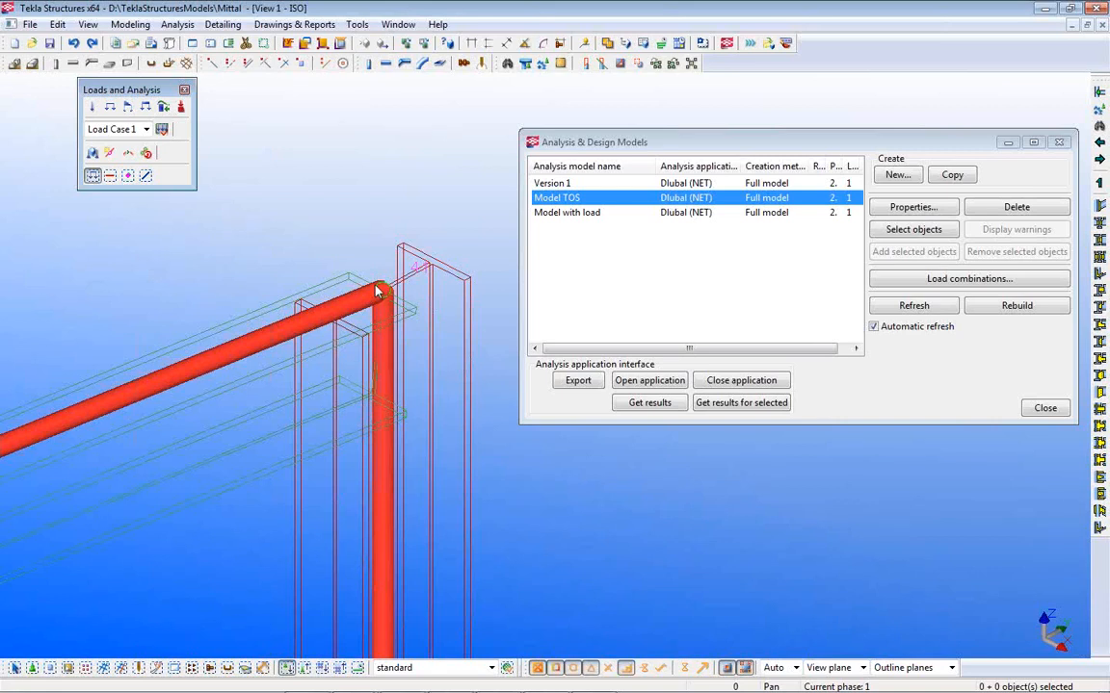
scroll(306, 333, down, 2)
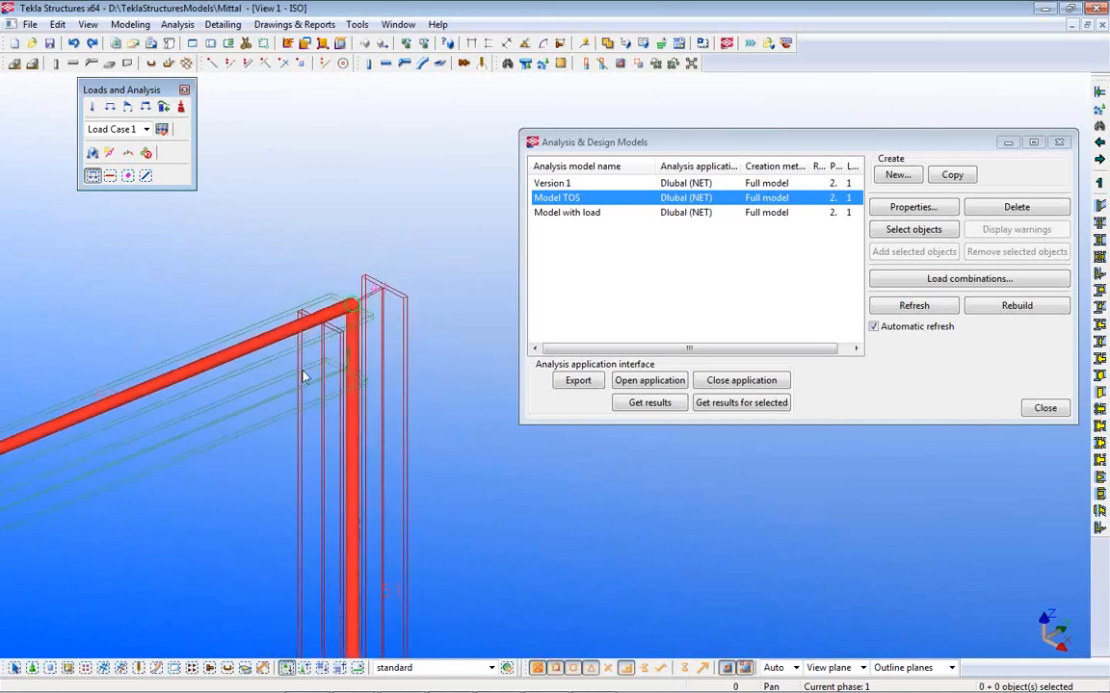
middle_drag(303, 418, 378, 306)
scroll(398, 256, down, 2)
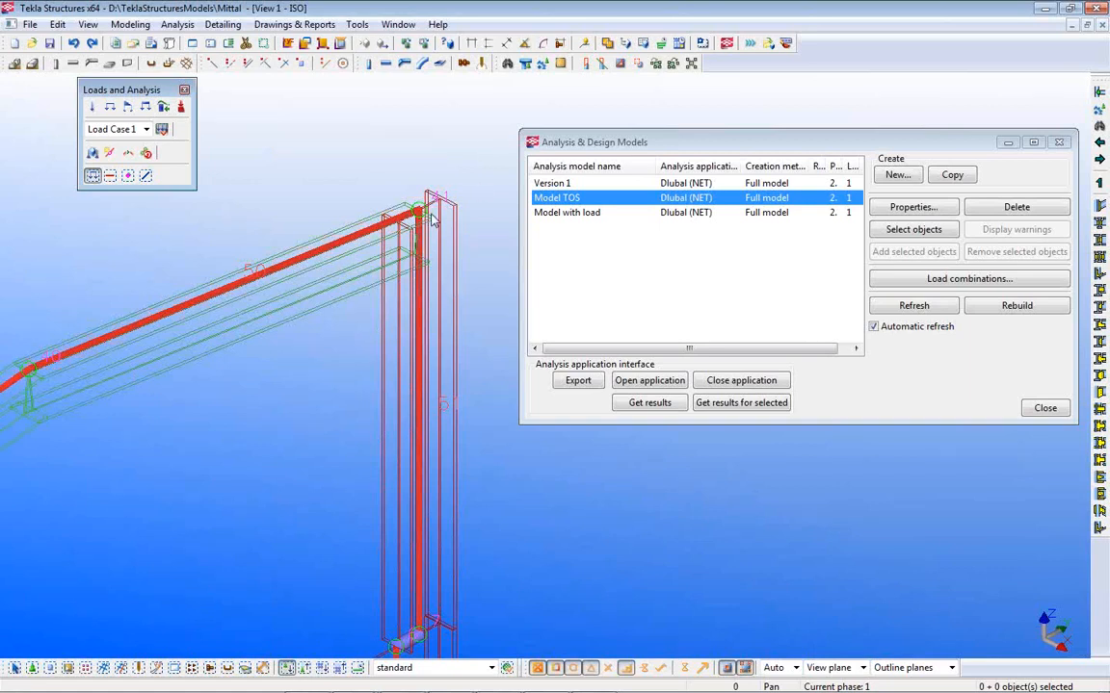
scroll(412, 255, down, 5)
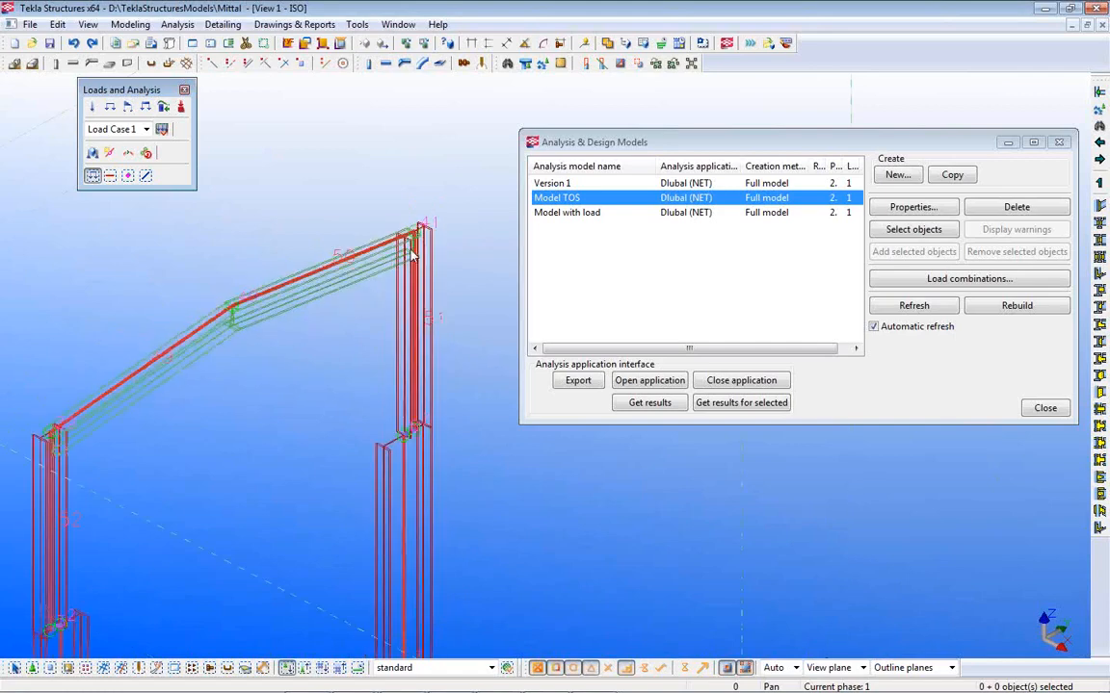
- Inspect the platform frame's analysis members, beam intersection nodes and column base supports
middle_drag(379, 310, 304, 155)
scroll(325, 248, down, 2)
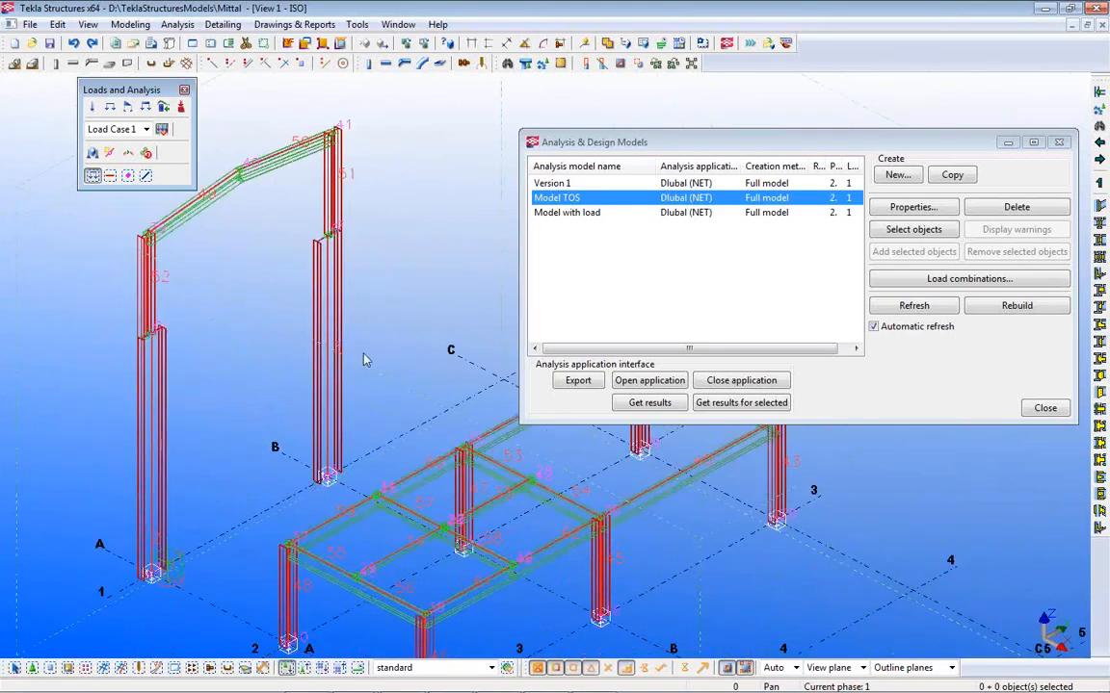
middle_drag(359, 360, 257, 339)
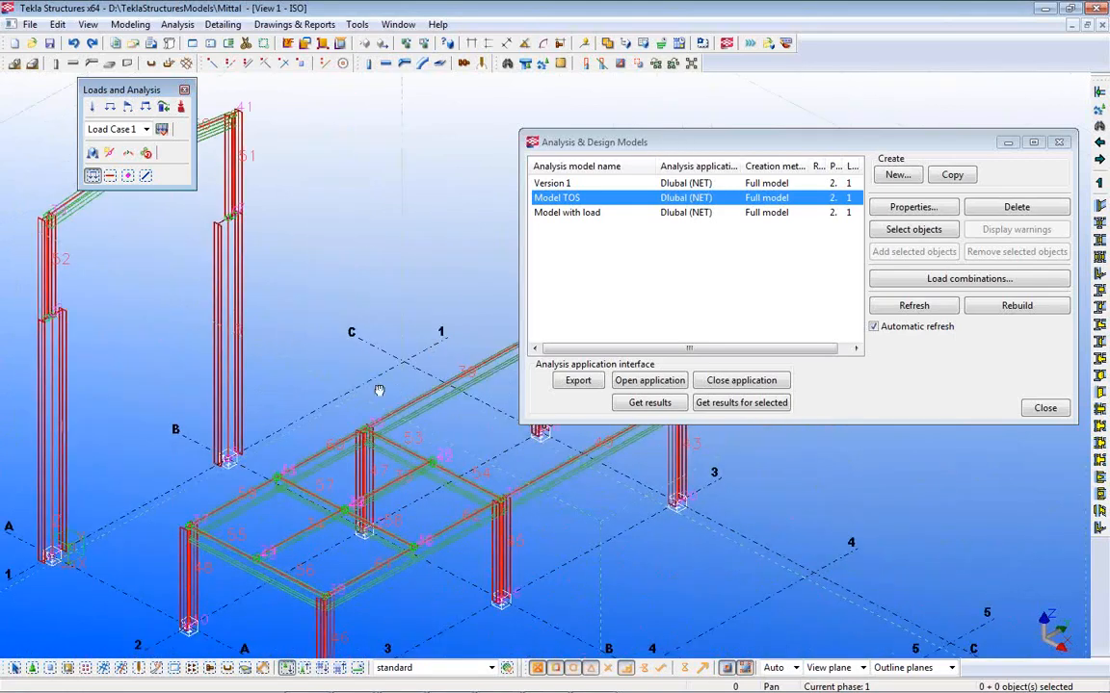
scroll(355, 401, up, 6)
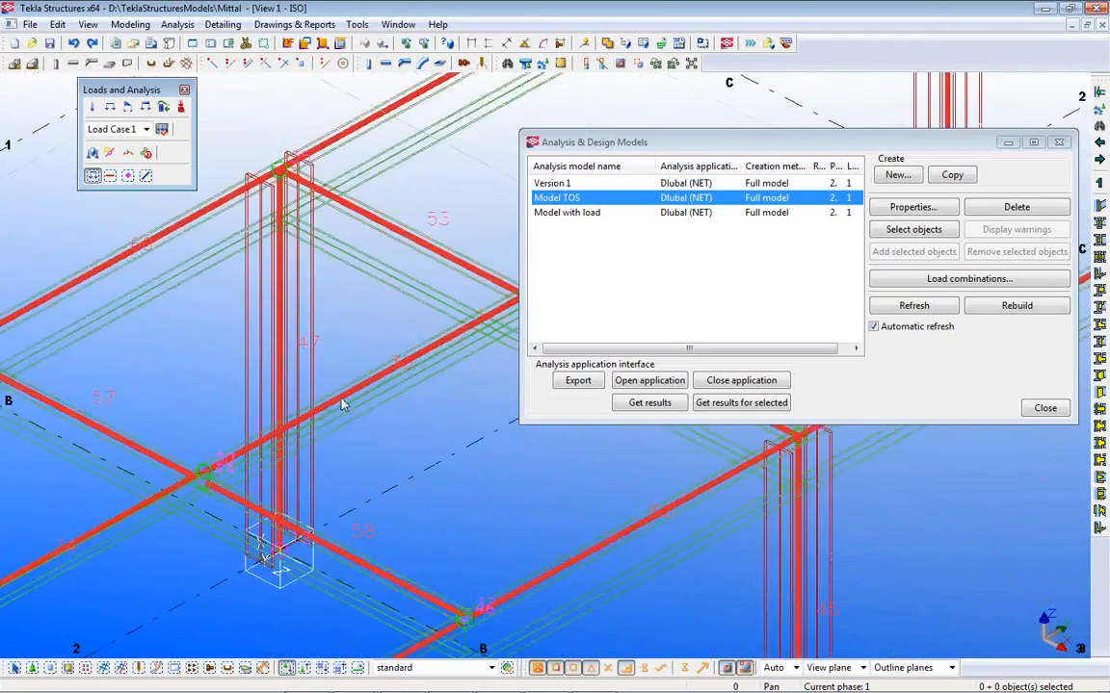
scroll(346, 407, down, 3)
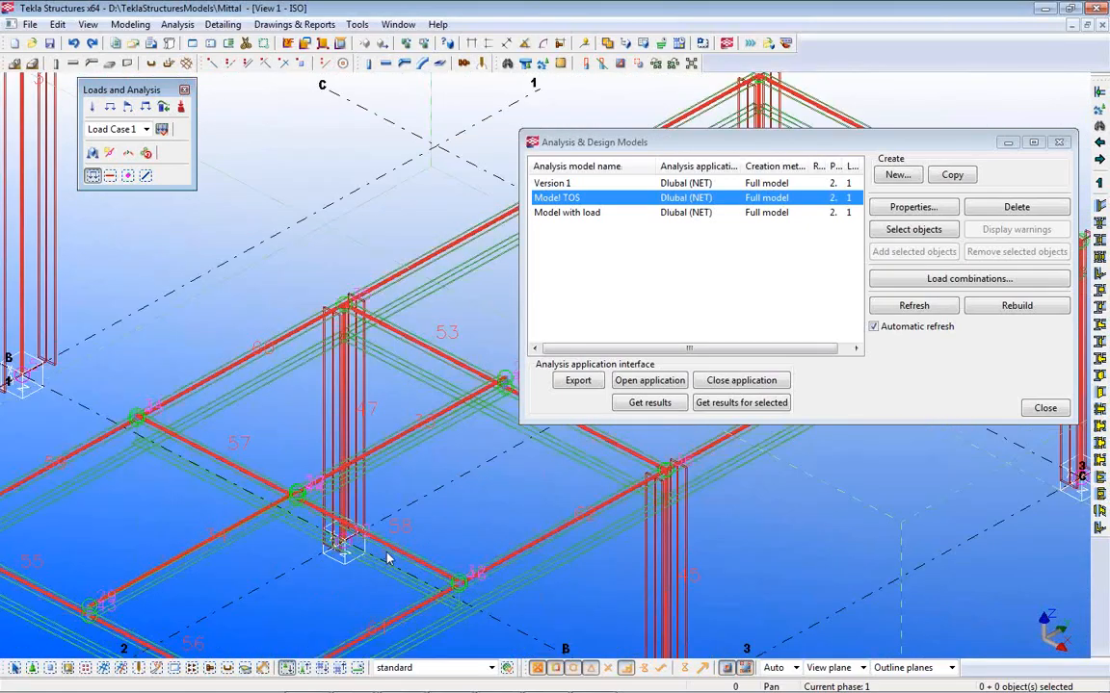
middle_drag(385, 561, 369, 421)
scroll(325, 427, up, 2)
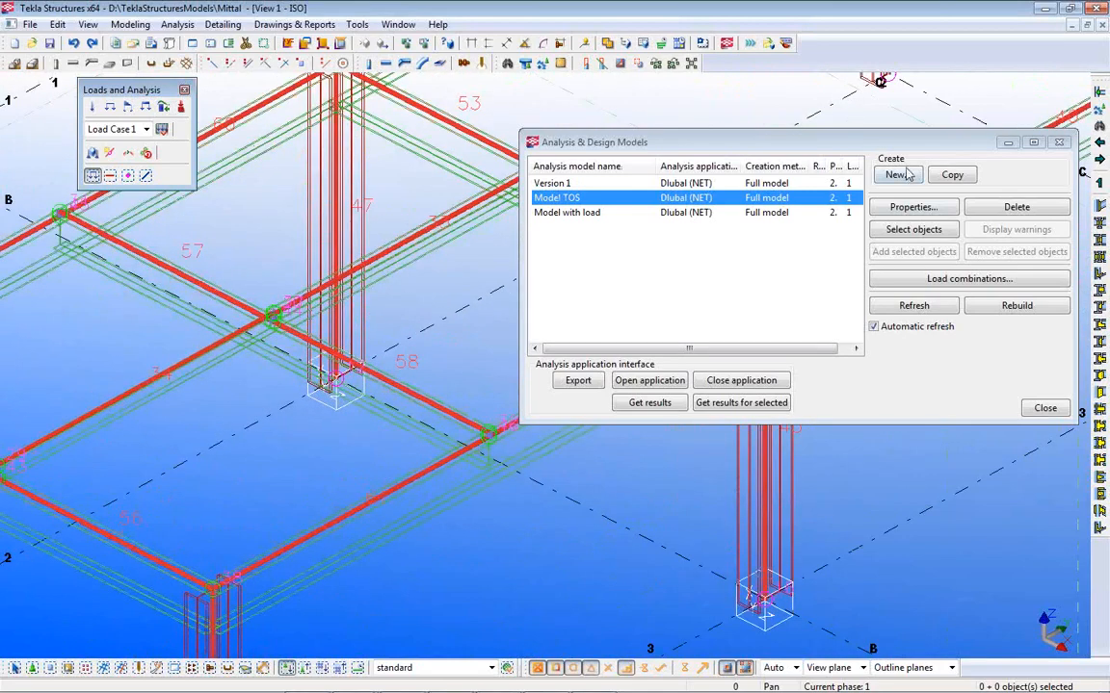
- Start a new analysis model named "Model New 2" with creation method Full model and filter None
click(903, 174)
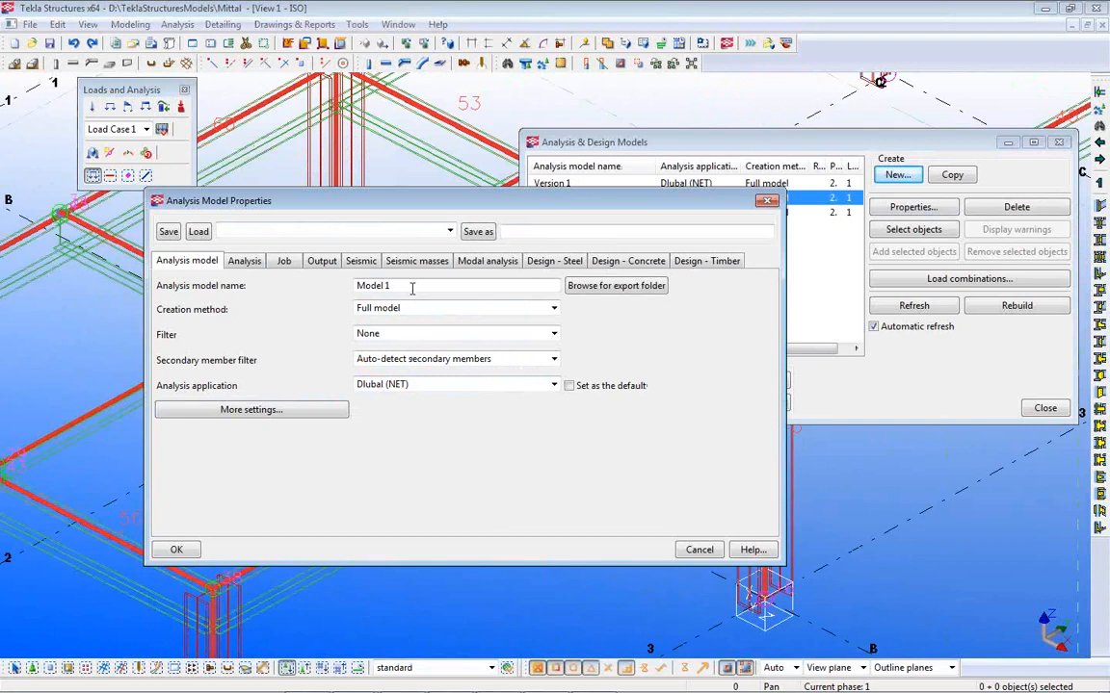
drag(393, 286, 278, 287)
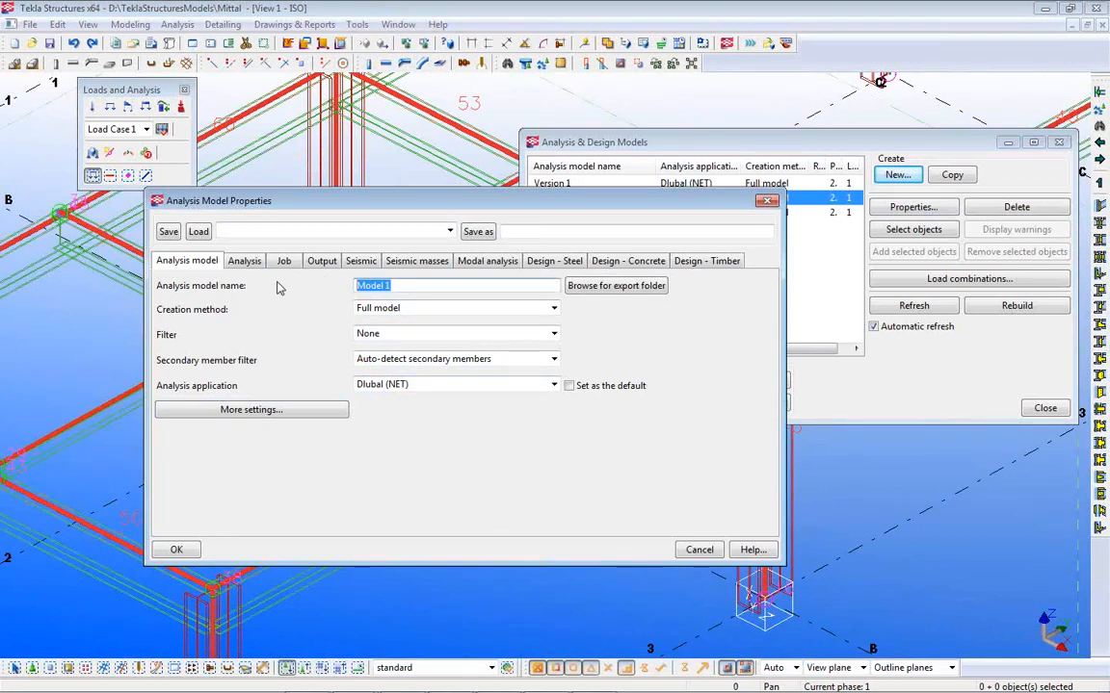
text(Model)
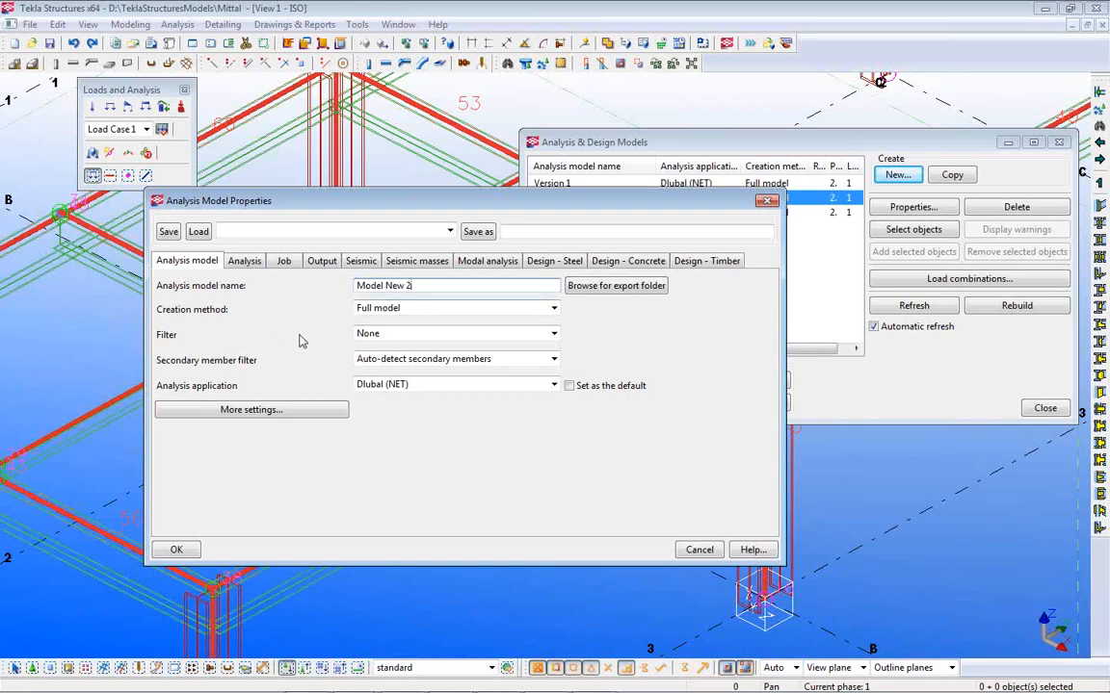
click(554, 311)
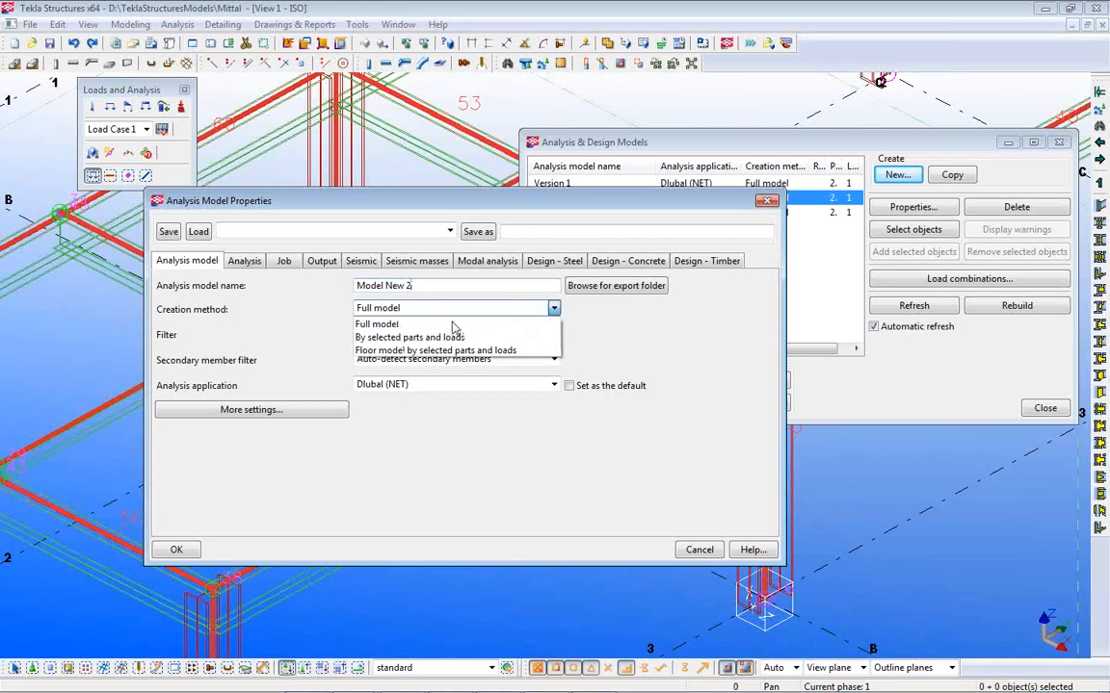
click(414, 323)
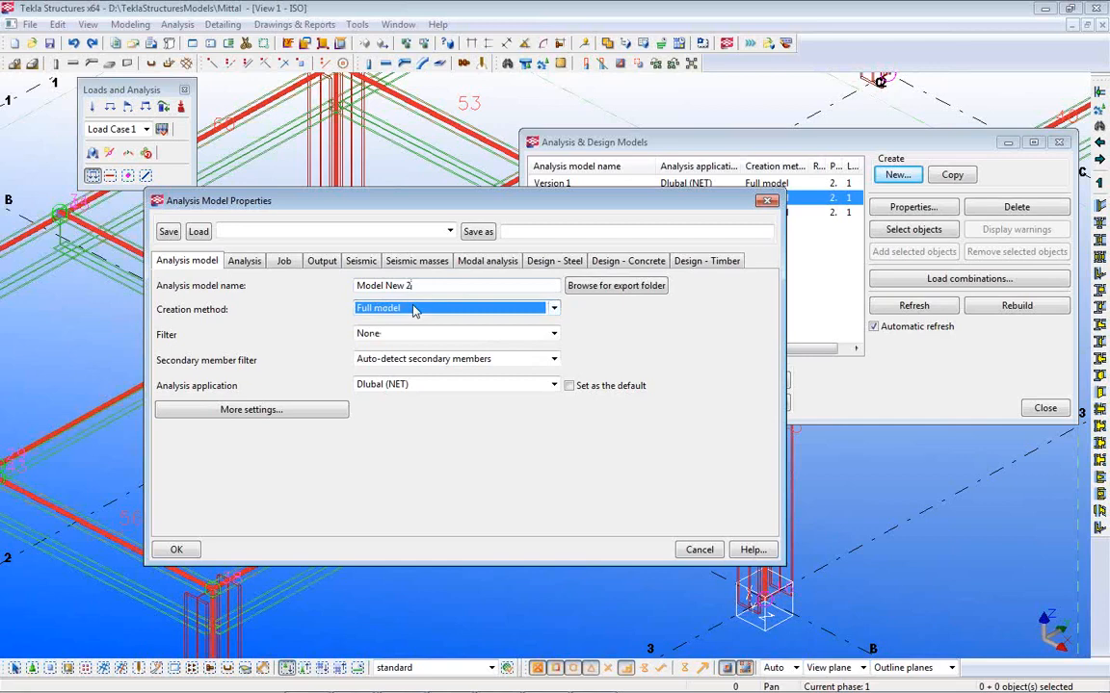
click(395, 334)
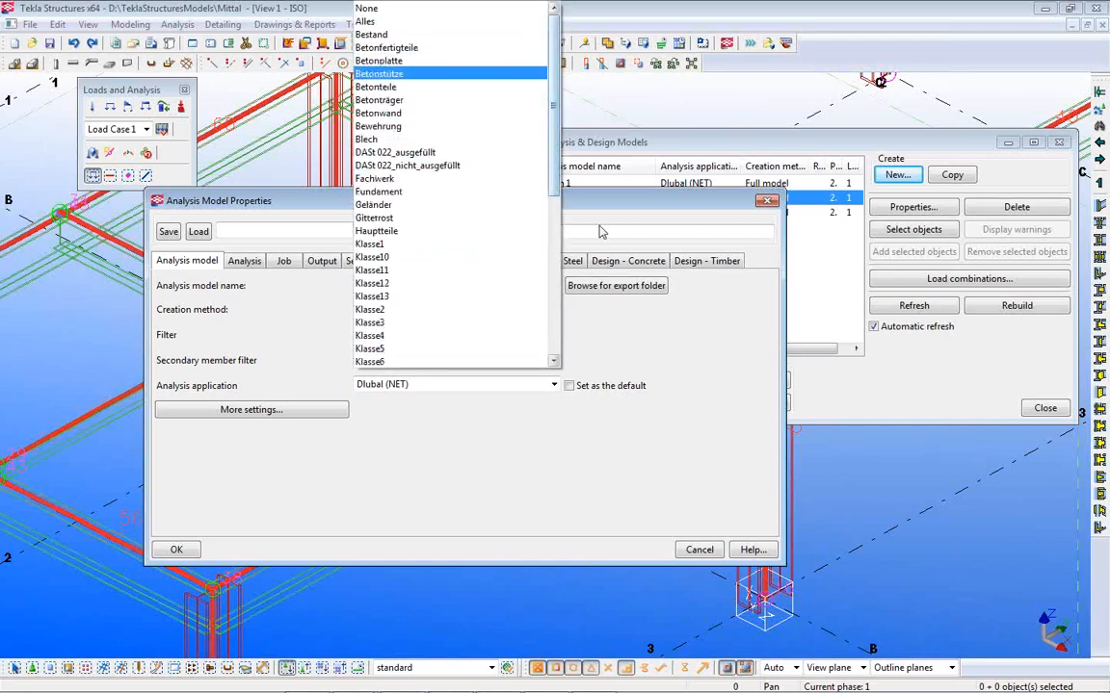
click(617, 334)
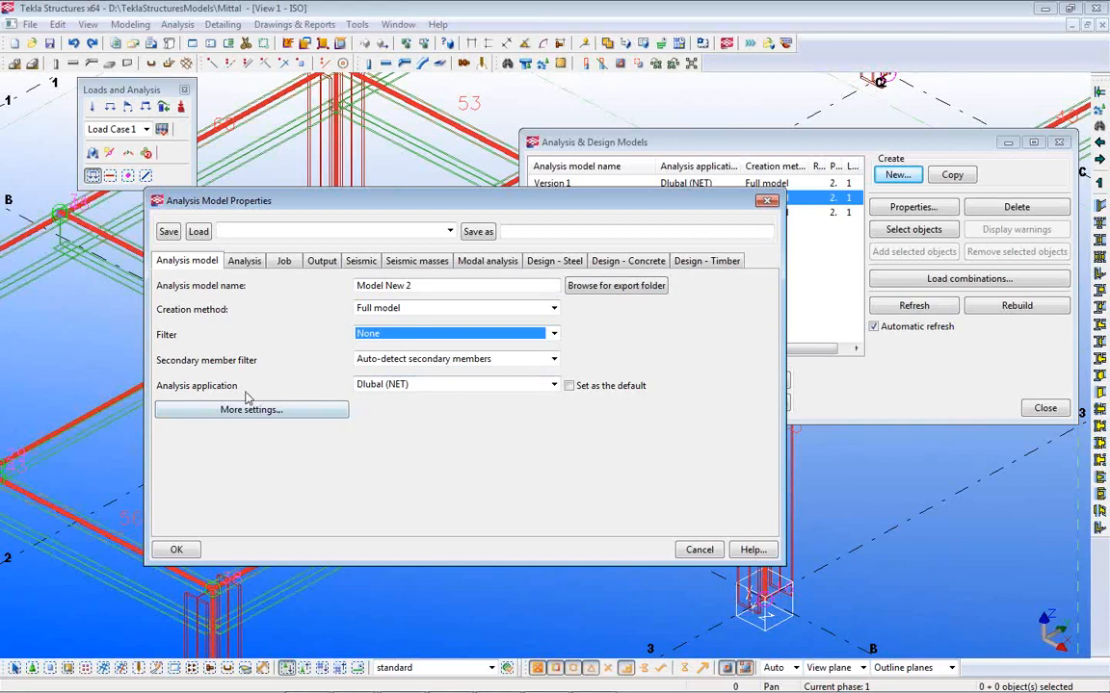
- Choose Dlubal (NET) as the new model's analysis application
click(432, 389)
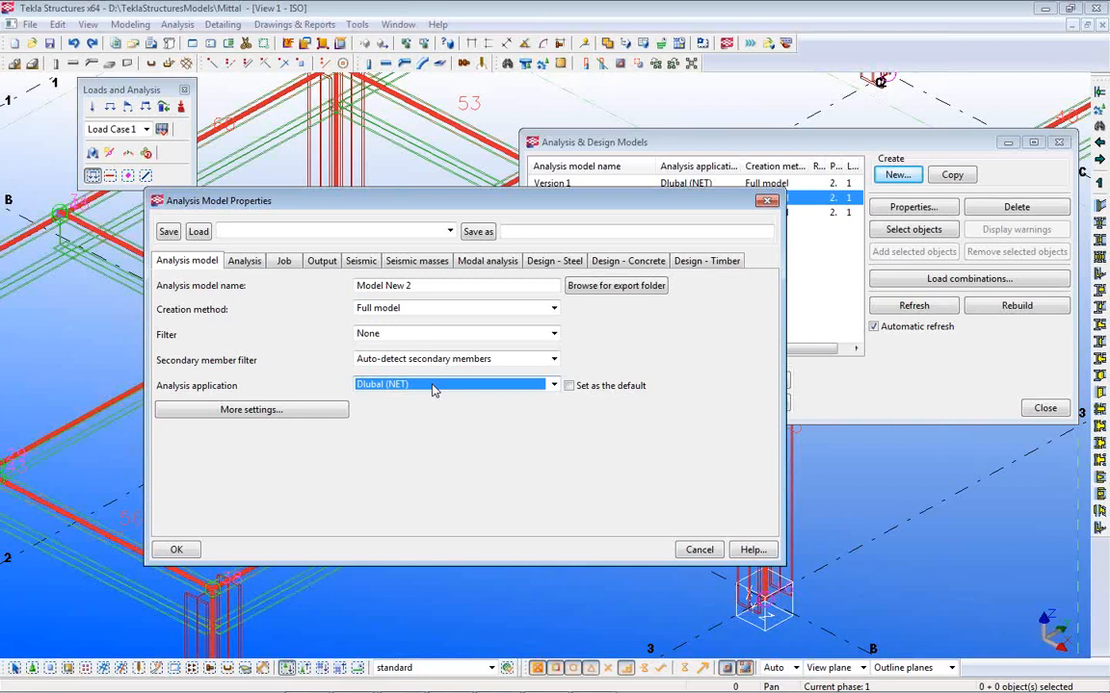
click(446, 389)
click(446, 390)
click(472, 390)
click(472, 390)
- Set the new model's member axis location to Neutral axis in the additional settings and create the model
click(291, 411)
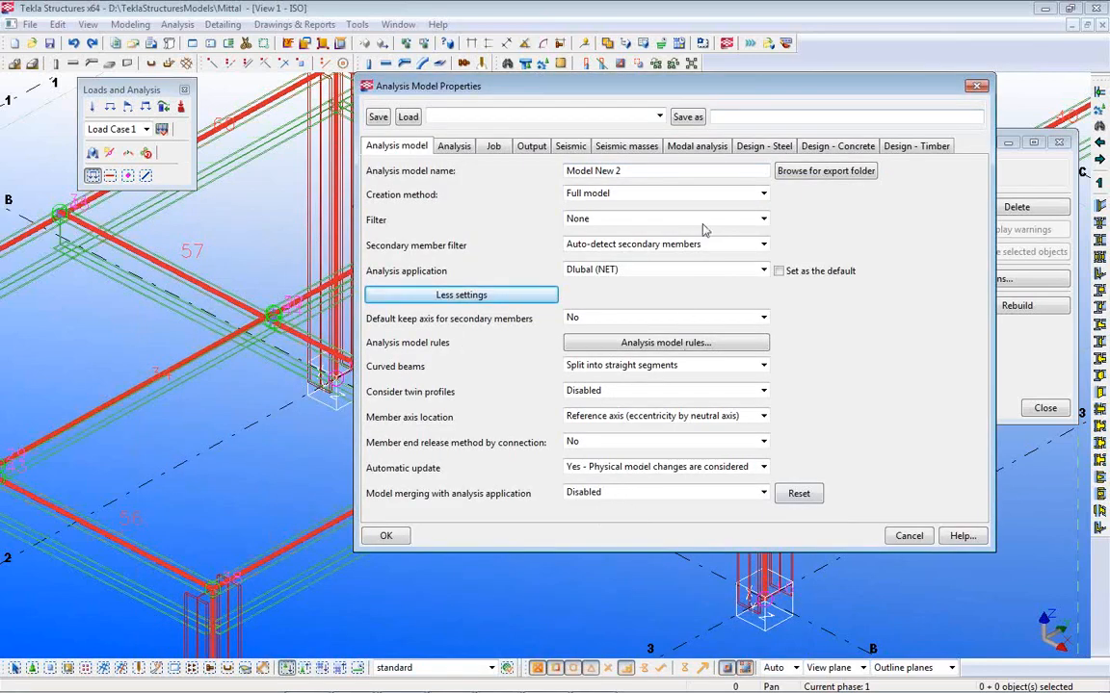
drag(766, 89, 845, 79)
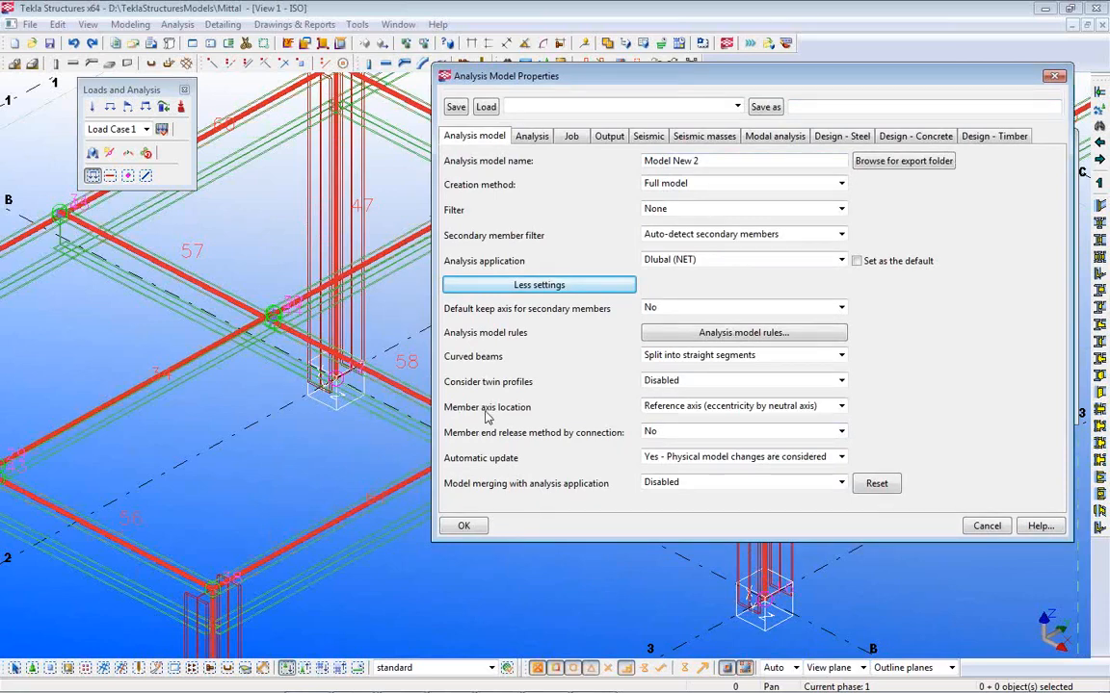
click(841, 406)
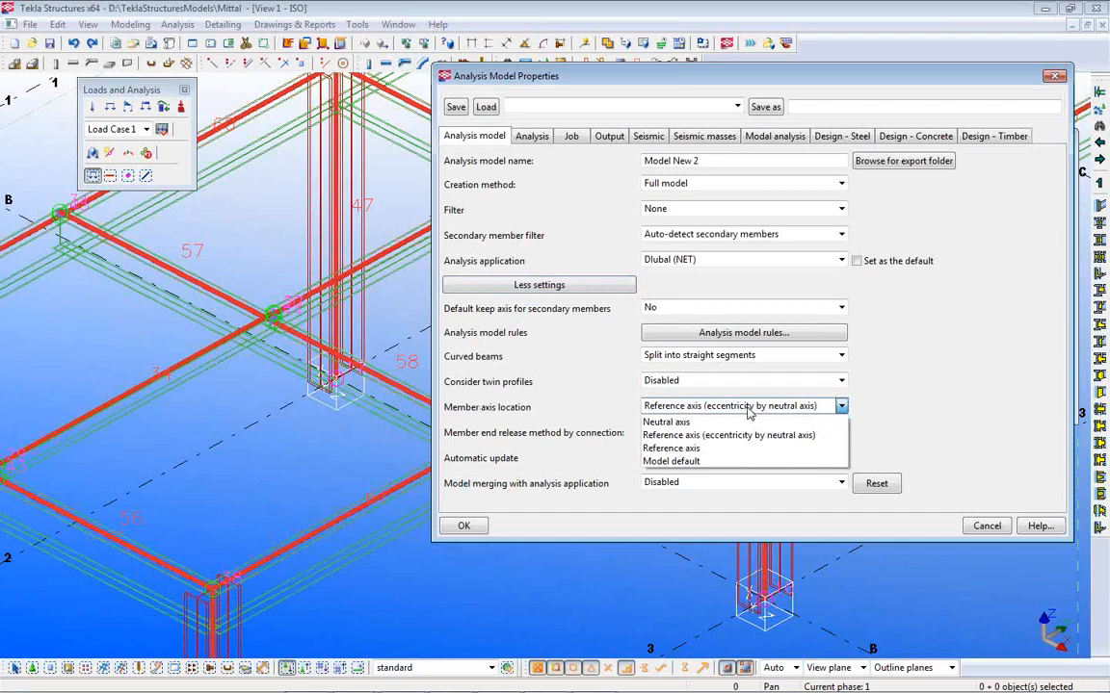
click(697, 422)
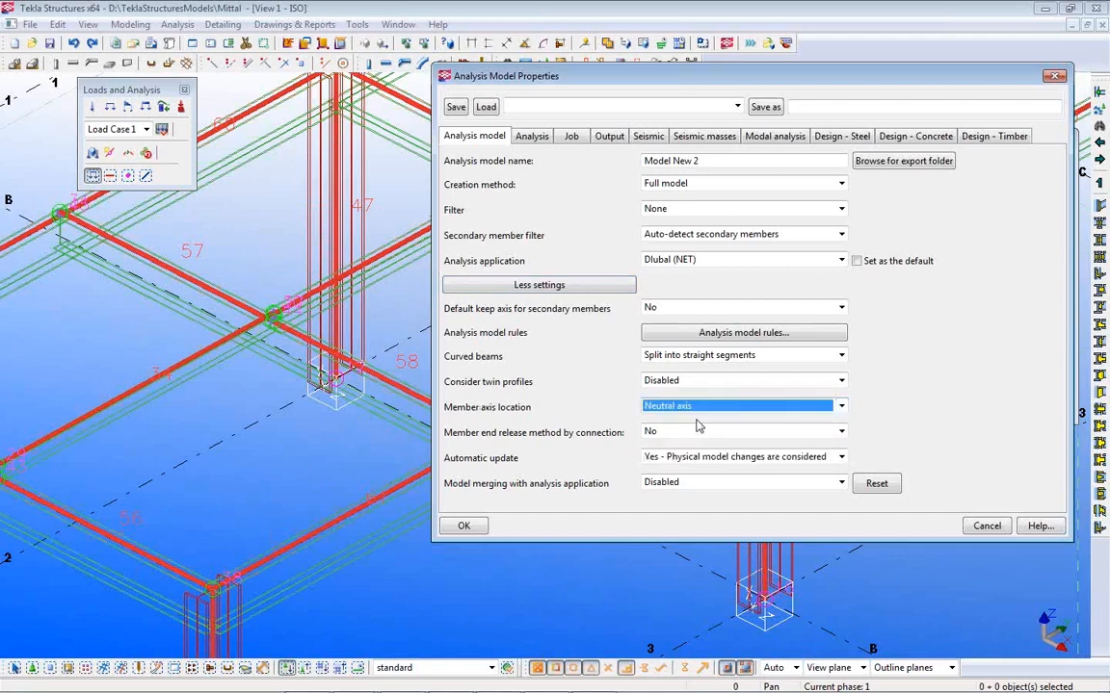
click(464, 526)
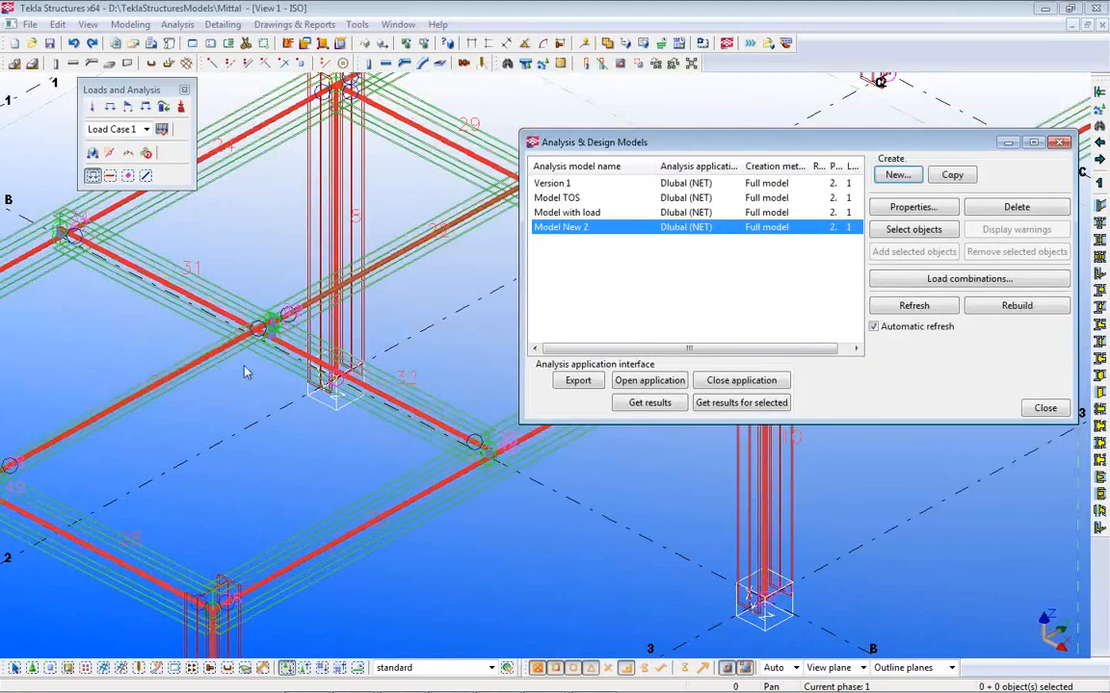
- Inspect the rigid links where the platform beams' neutral-axis members meet at different heights
scroll(304, 375, up, 5)
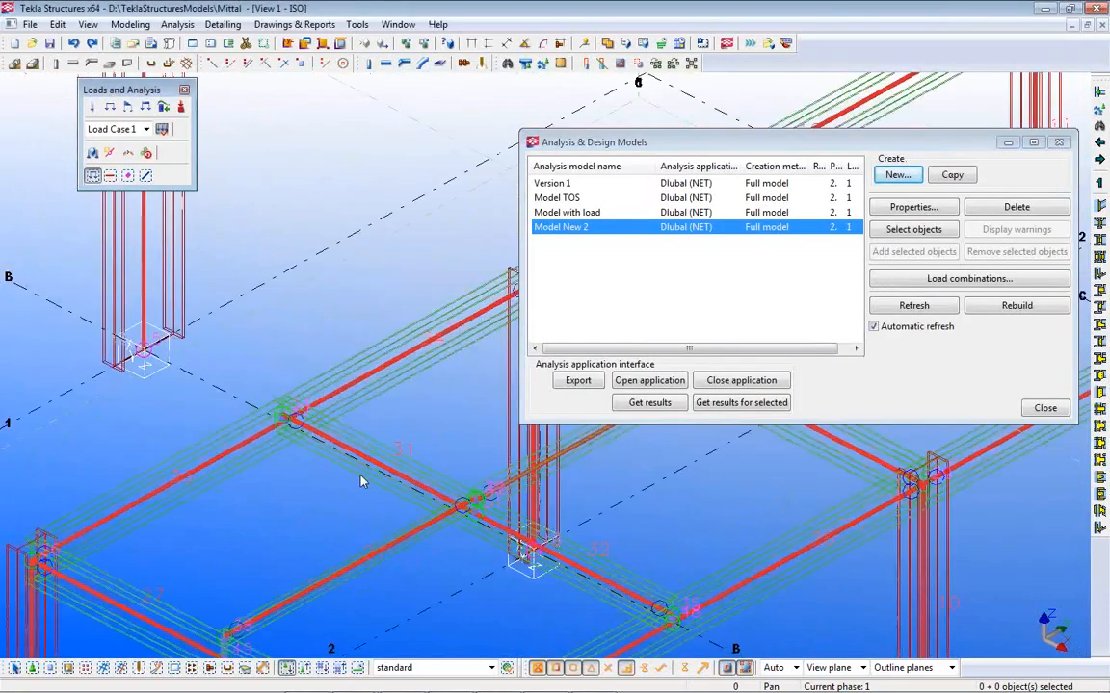
scroll(286, 422, up, 4)
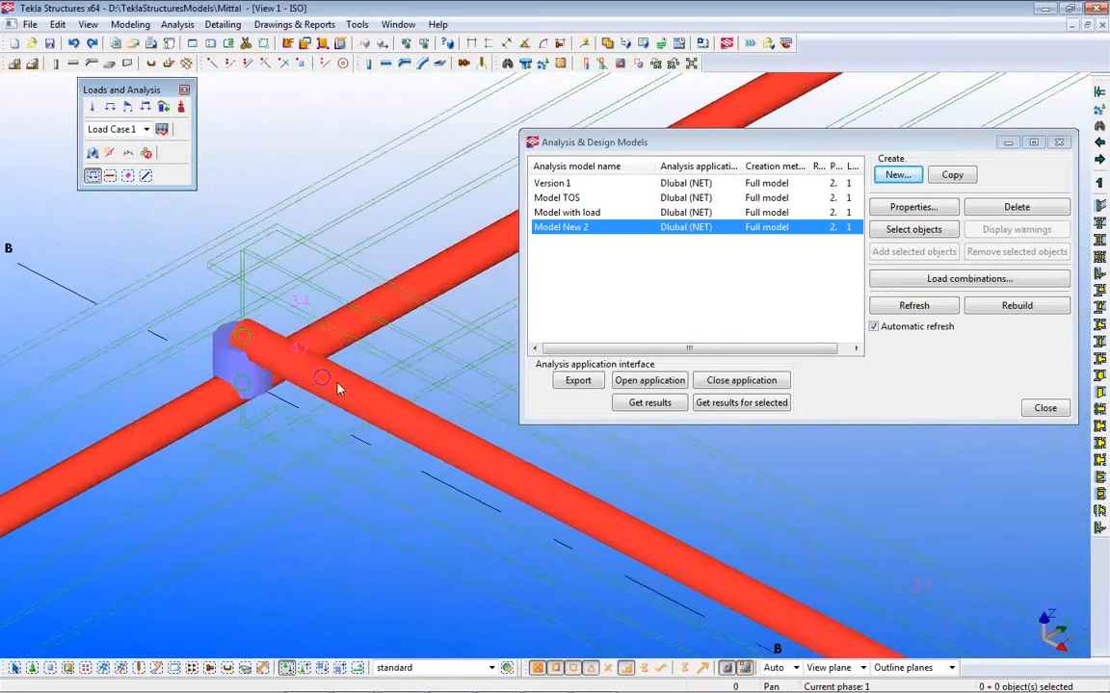
scroll(309, 396, down, 2)
middle_drag(254, 411, 322, 280)
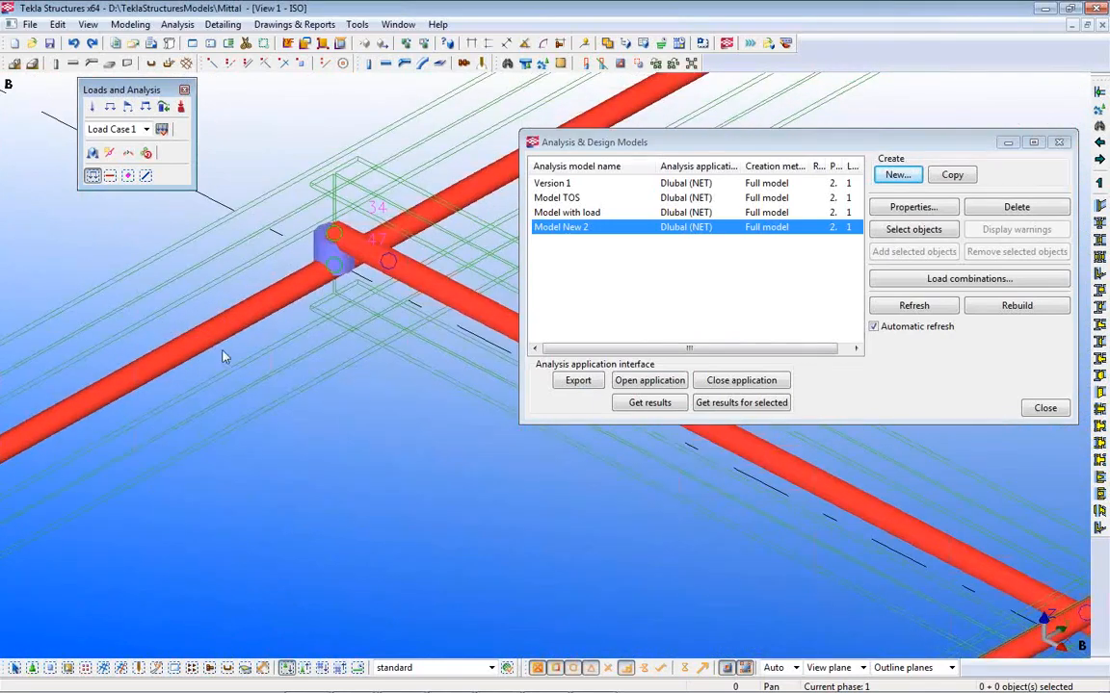
scroll(299, 293, down, 3)
middle_drag(307, 299, 322, 243)
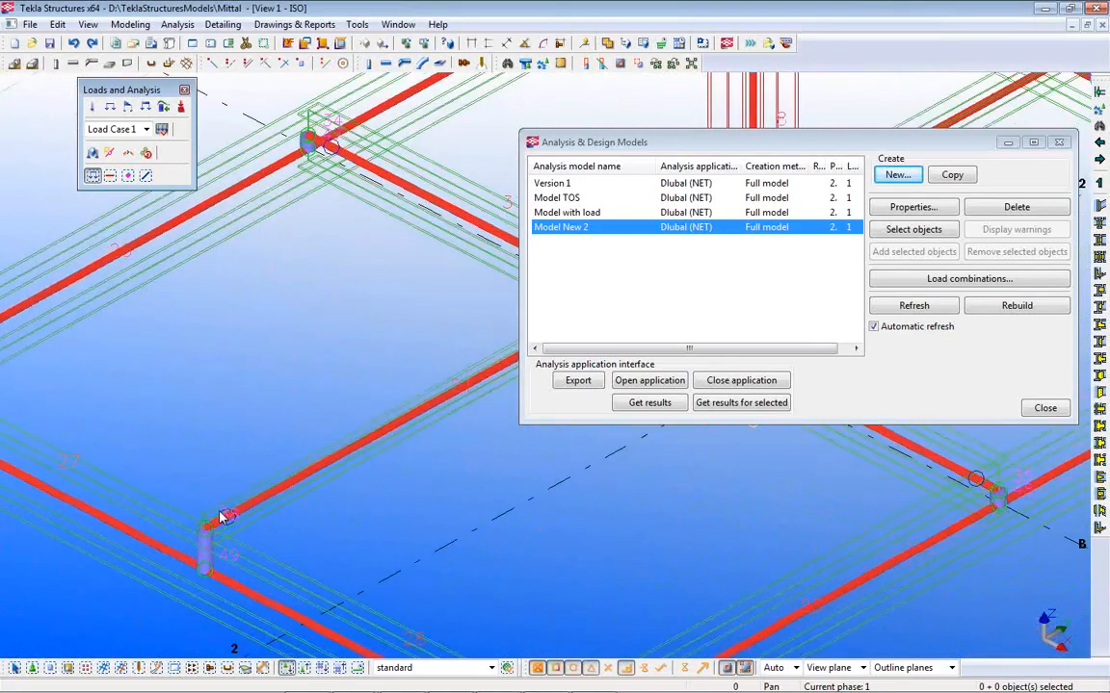
scroll(221, 517, up, 2)
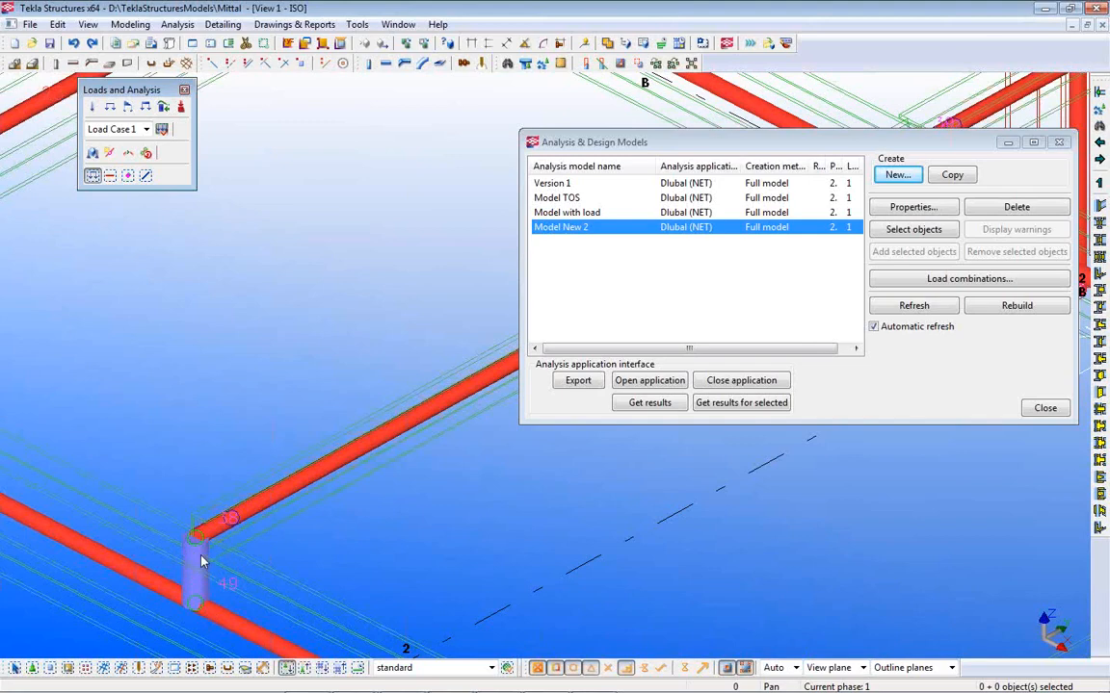
- Examine a platform column's analysis member from its base support up to the beam connection
scroll(201, 562, down, 4)
middle_drag(527, 561, 317, 544)
middle_drag(617, 552, 269, 392)
scroll(492, 560, up, 1)
scroll(491, 561, up, 2)
middle_drag(491, 563, 339, 520)
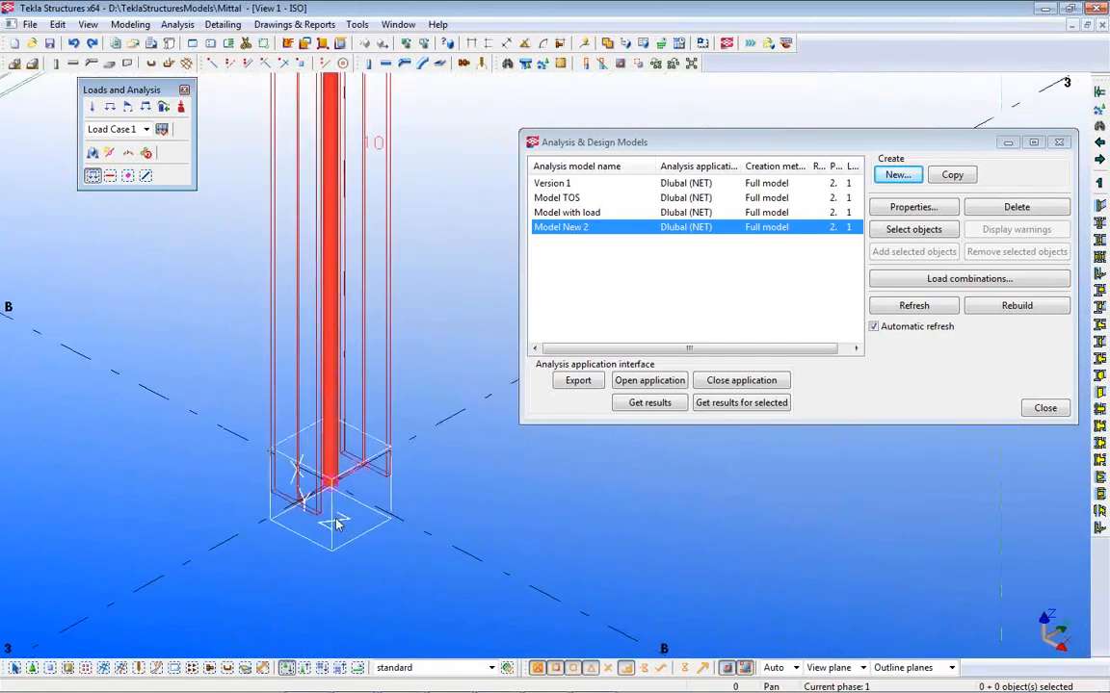
scroll(337, 524, up, 1)
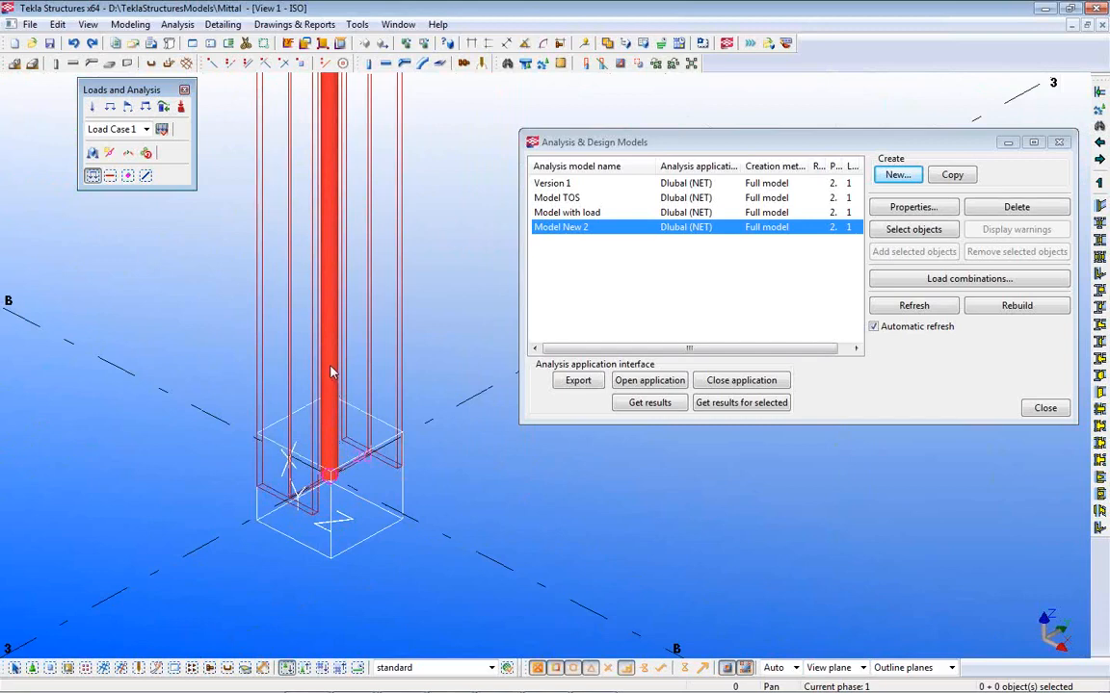
middle_drag(339, 366, 395, 480)
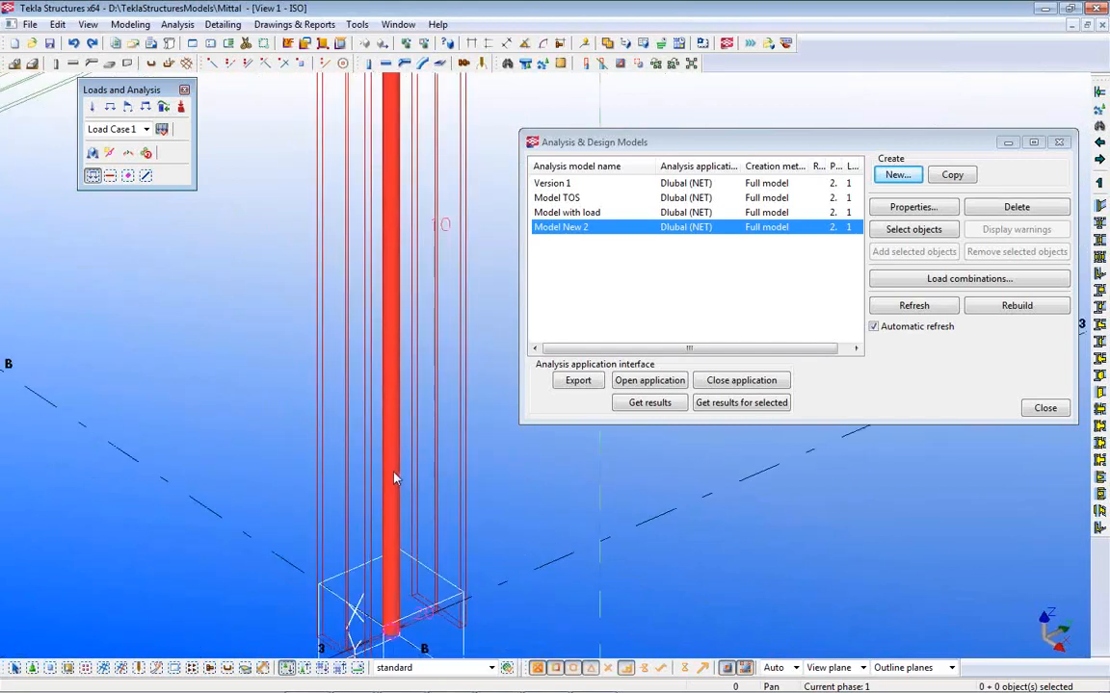
scroll(390, 390, up, 2)
scroll(389, 389, down, 4)
scroll(389, 388, down, 2)
middle_drag(389, 389, 399, 493)
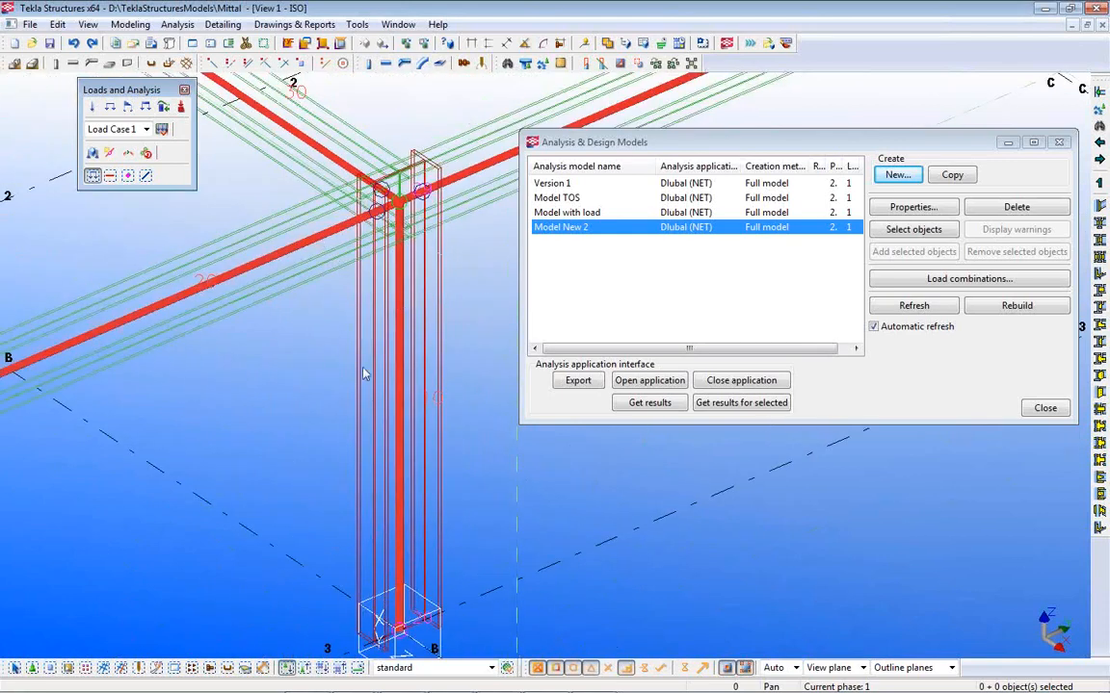
middle_drag(403, 621, 403, 516)
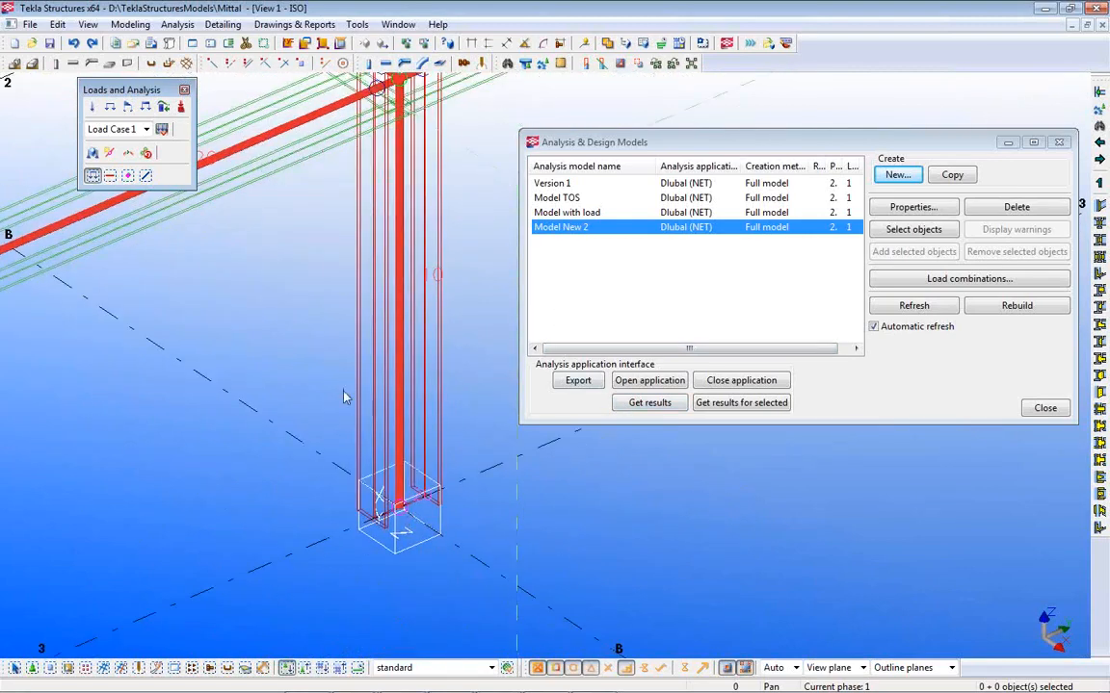
- Inspect the platform frame's beam-to-column nodes, beam intersections and second column in the neutral-axis model
middle_drag(343, 391, 435, 533)
scroll(428, 439, down, 1)
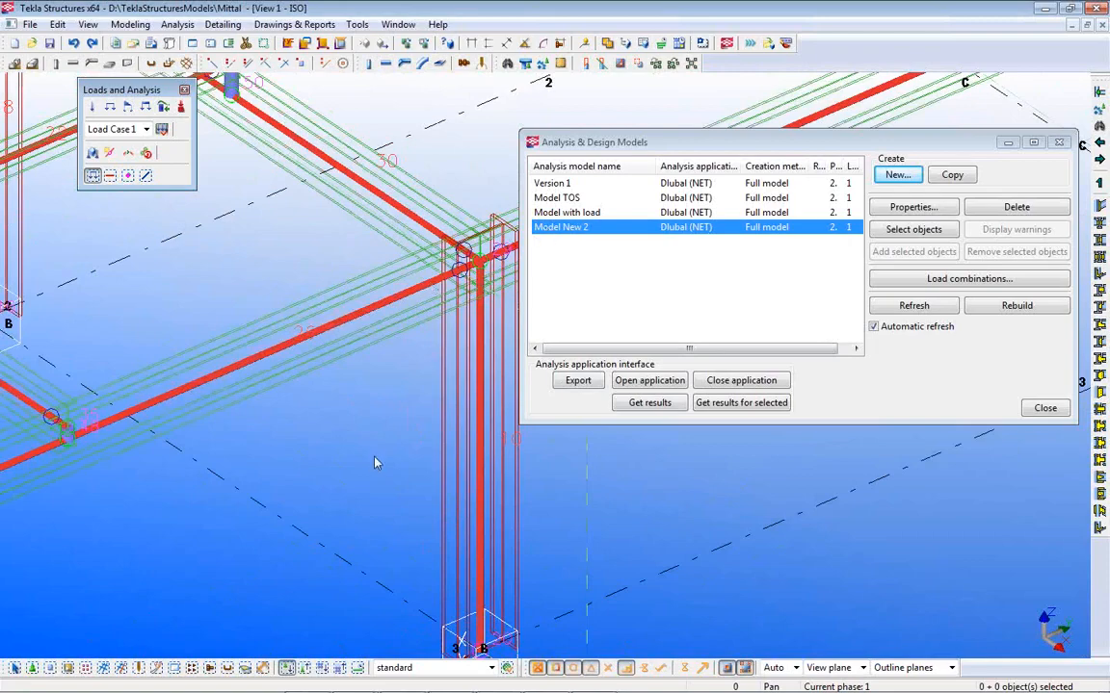
scroll(338, 409, down, 2)
middle_drag(400, 465, 479, 578)
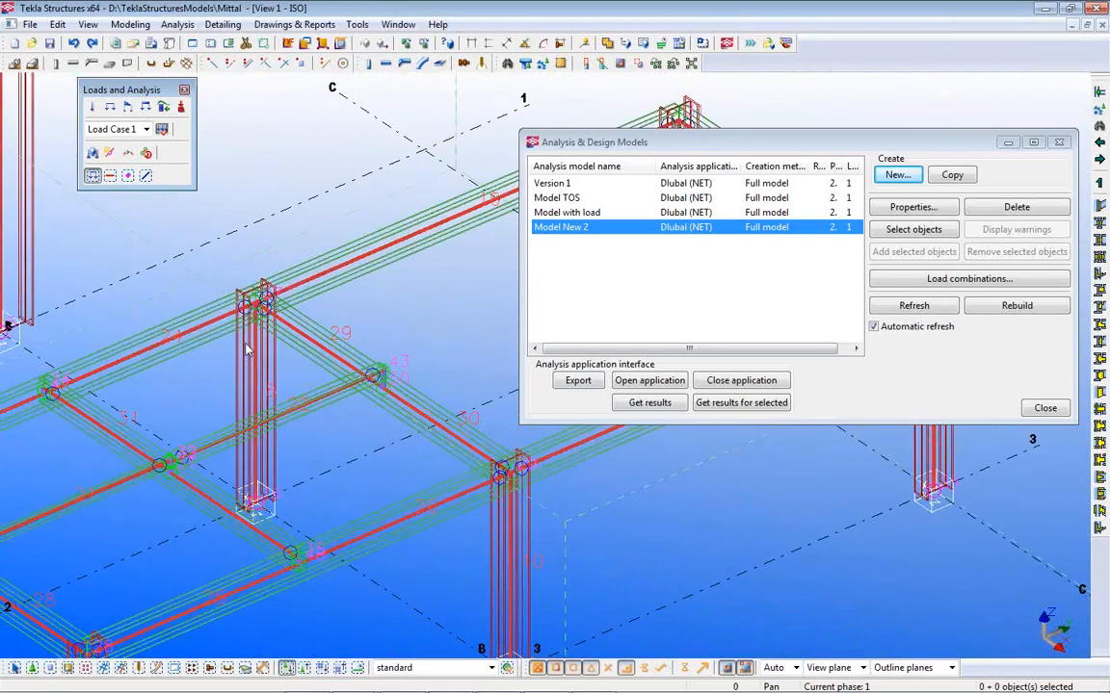
scroll(264, 485, up, 2)
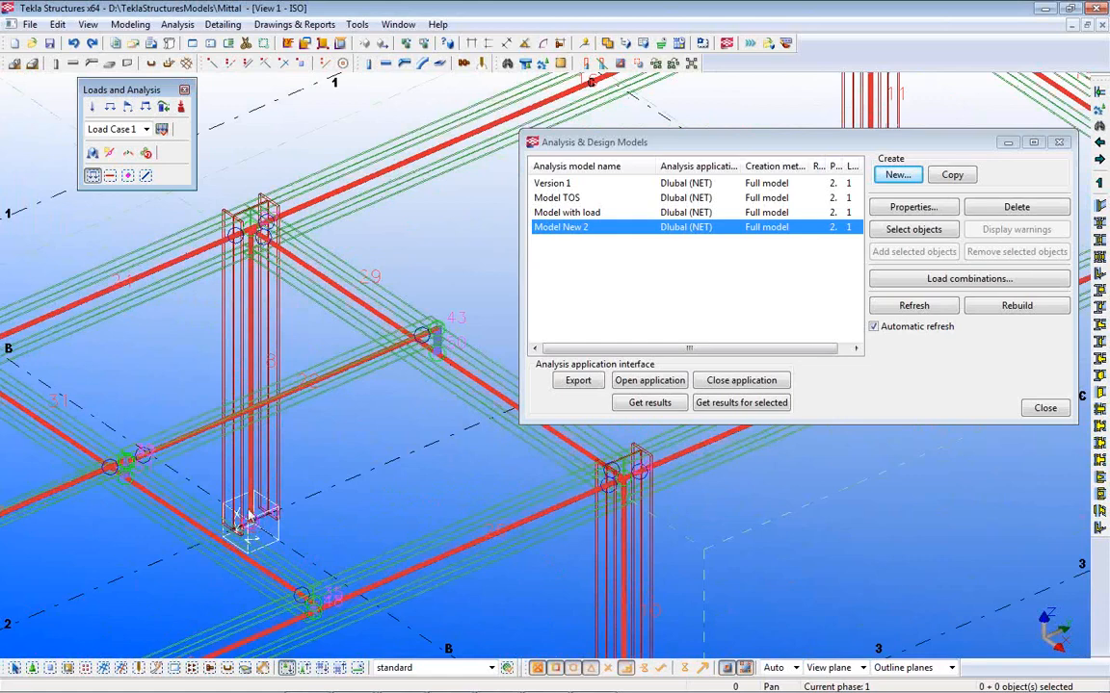
middle_drag(150, 441, 130, 398)
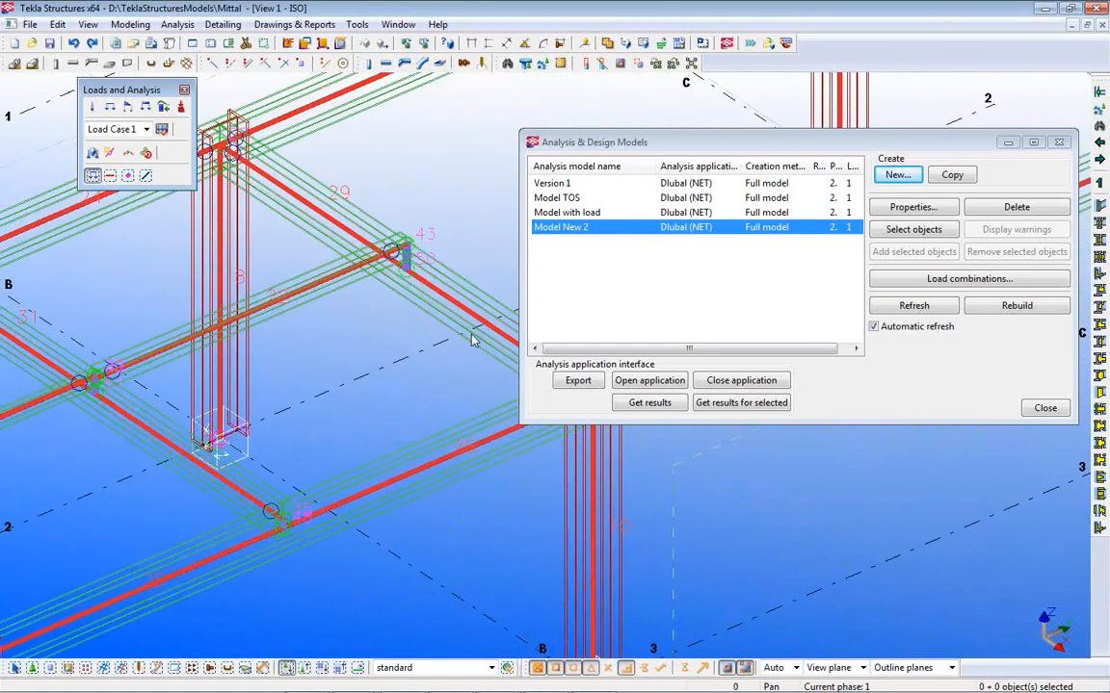
- Change the member axis location of "Model New 2" to Reference axis and apply it
click(908, 210)
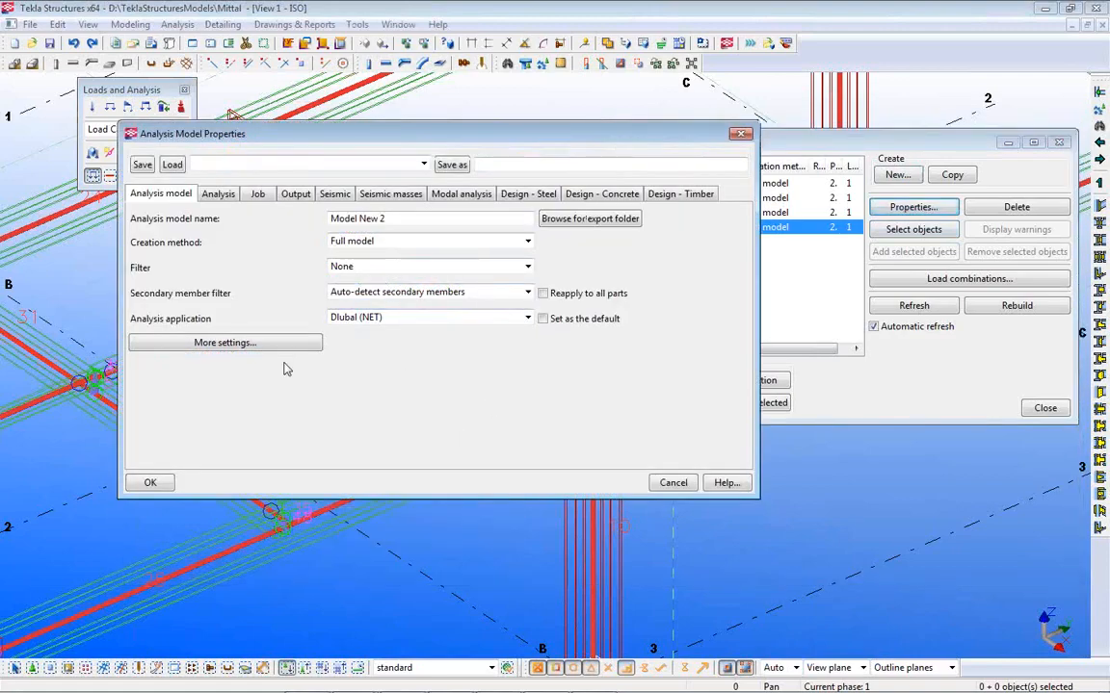
click(248, 343)
drag(459, 140, 813, 123)
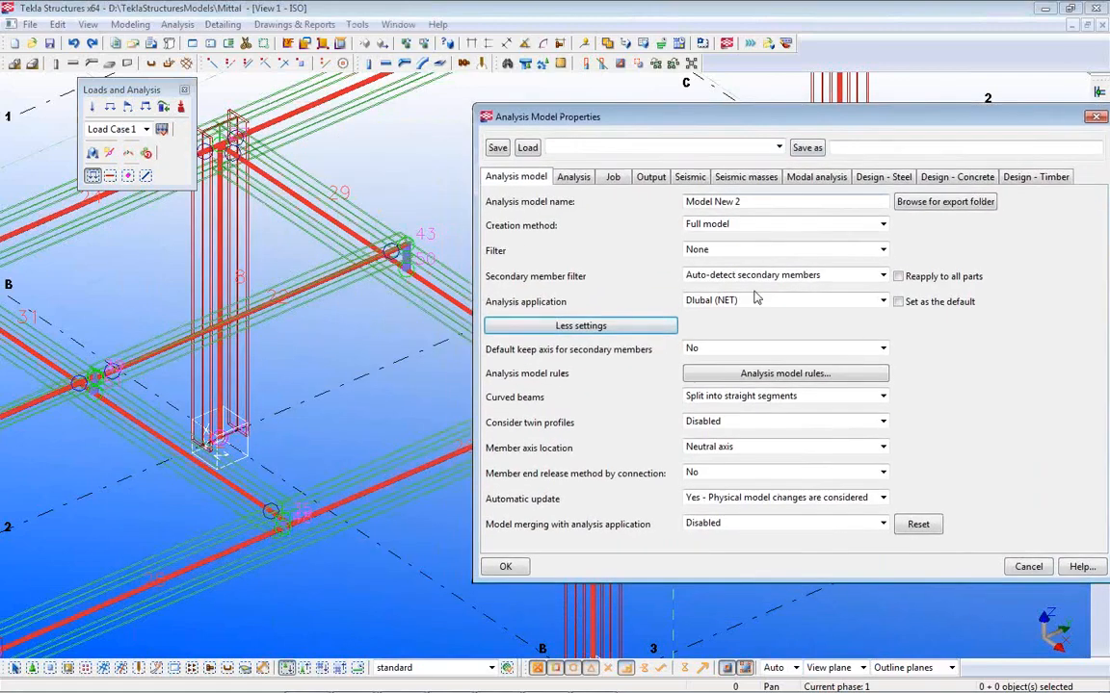
click(760, 449)
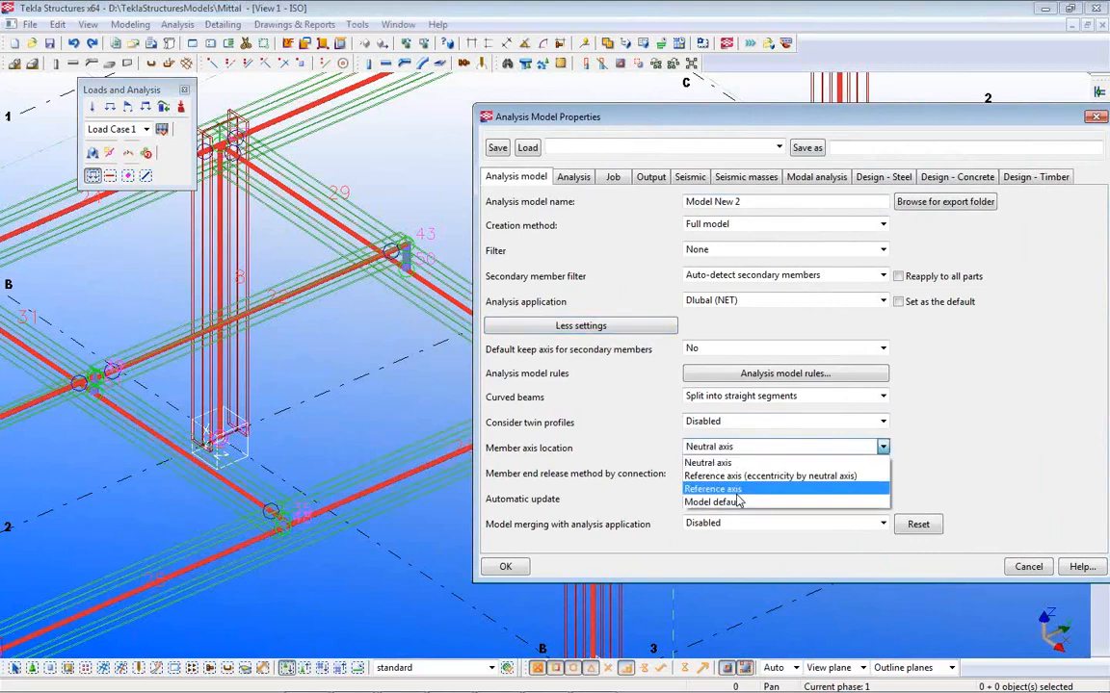
click(736, 489)
click(505, 567)
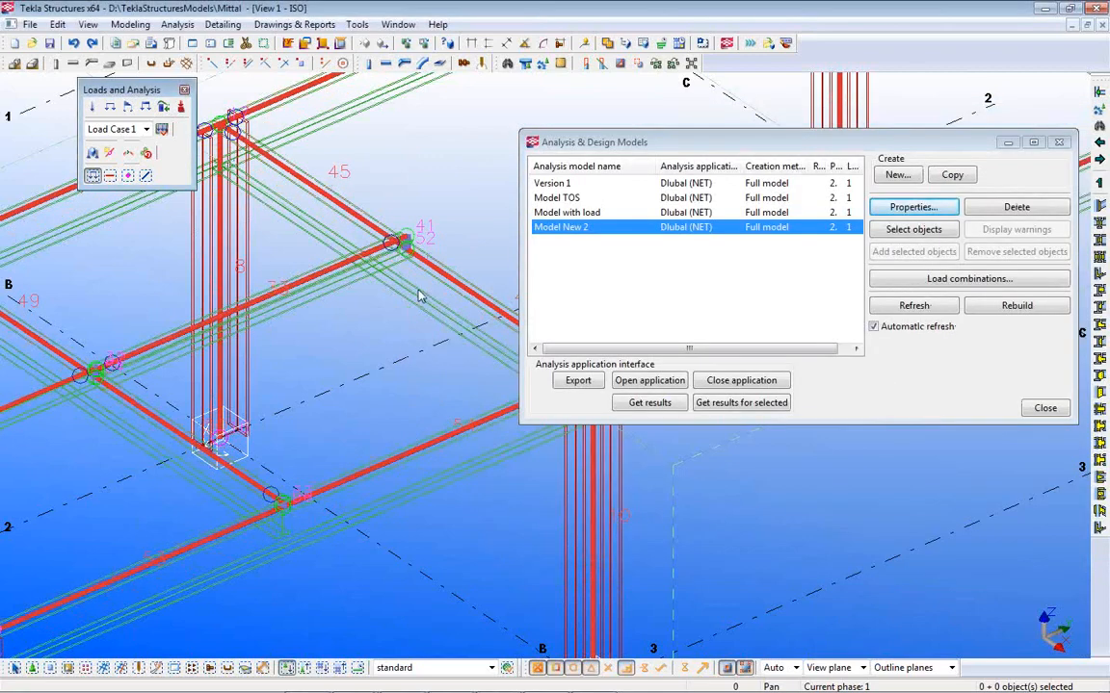
- Inspect the platform beam intersections and the portal frame's stepped column in the reference-axis model
scroll(395, 254, up, 3)
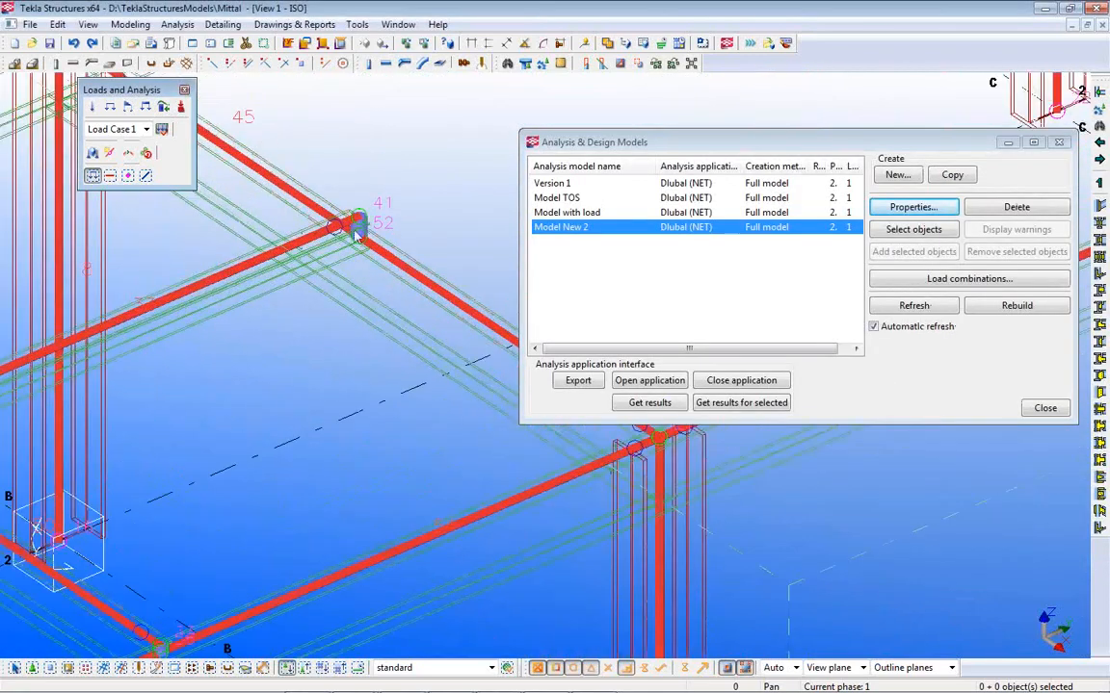
scroll(347, 236, down, 1)
scroll(366, 263, down, 1)
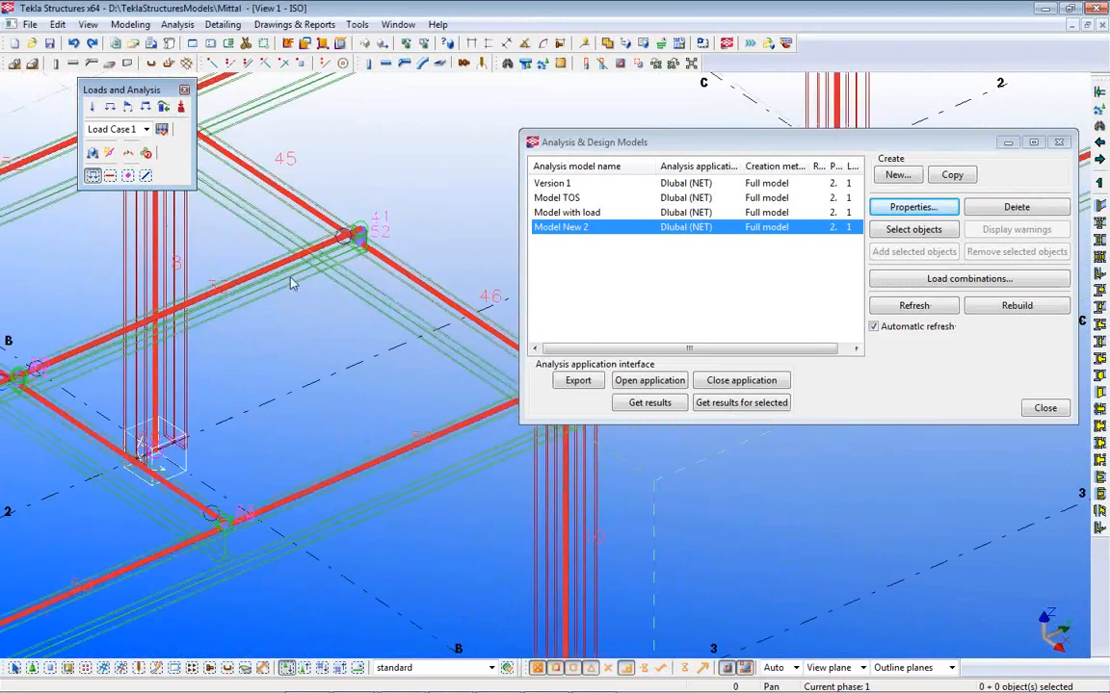
scroll(290, 402, down, 4)
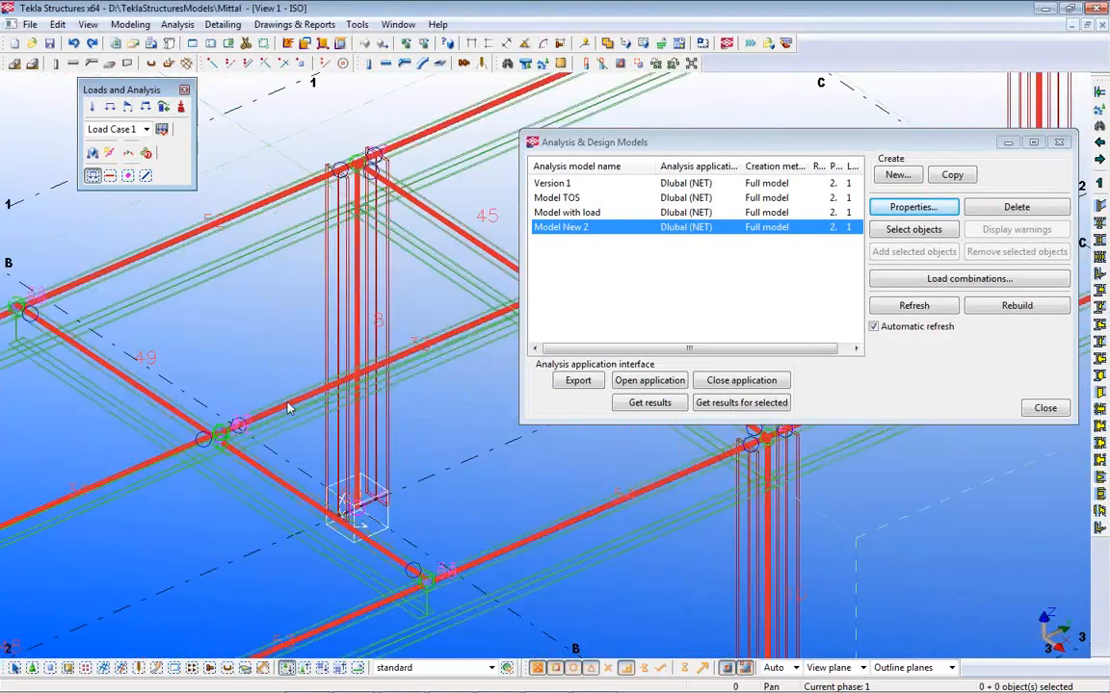
middle_drag(200, 323, 330, 513)
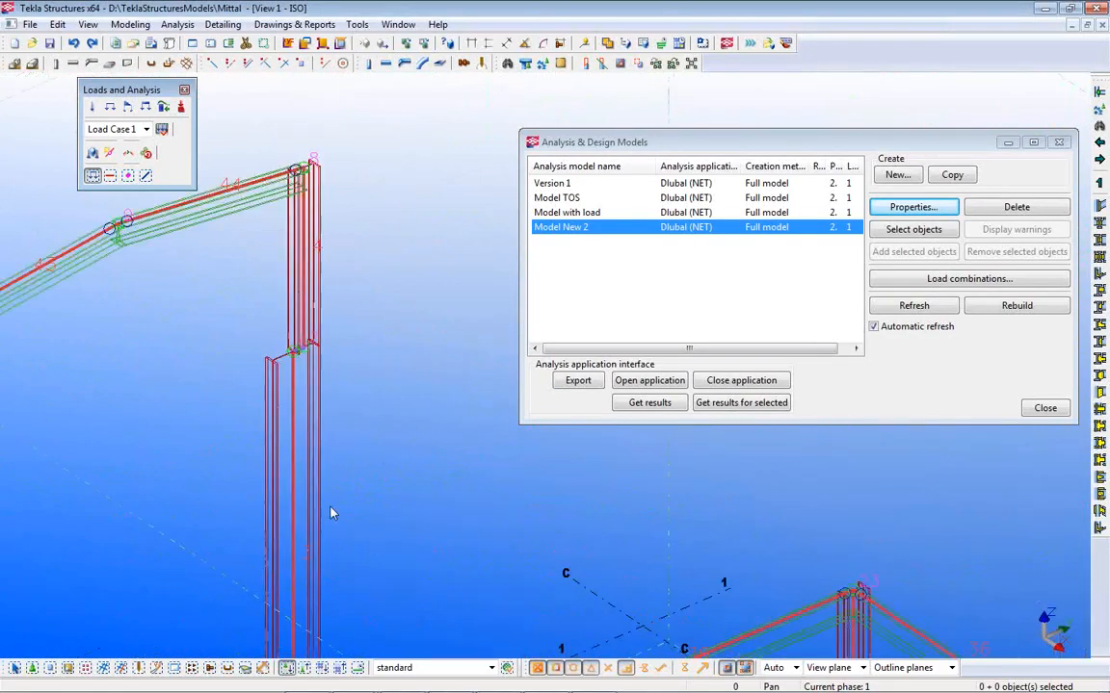
- Inspect the portal frame's stepped column and the platform's column and beam intersections up to the end of beam 34
middle_drag(300, 297, 322, 392)
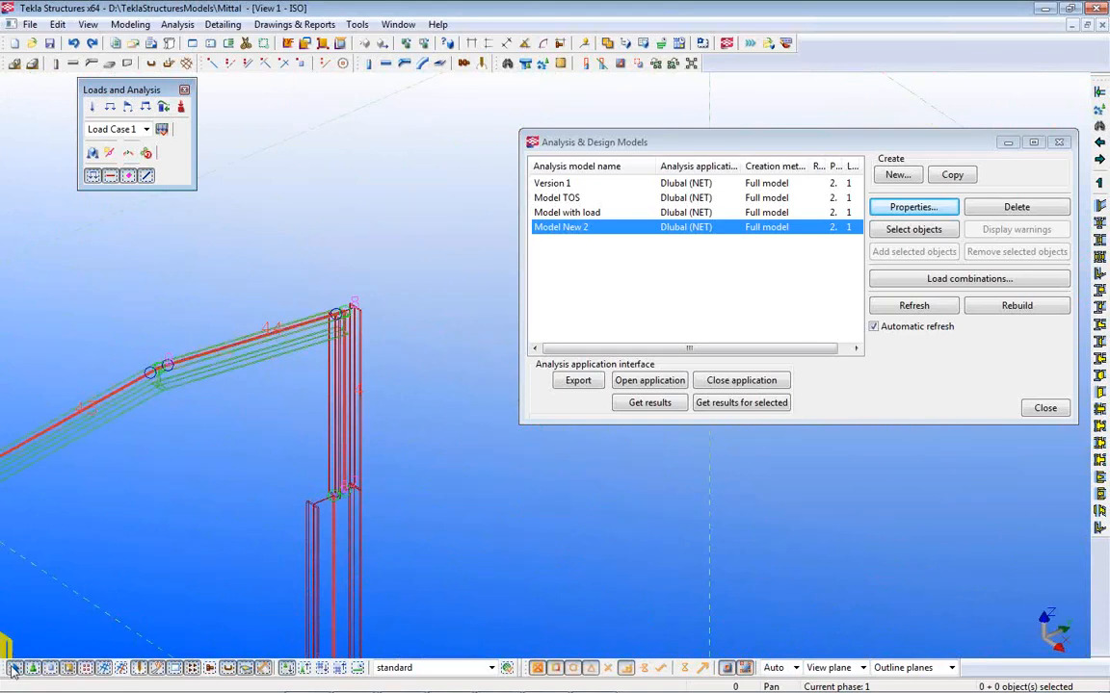
mouse_move(320, 382)
middle_down()
mouse_move(339, 255)
mouse_move(310, 177)
middle_up()
mouse_move(542, 473)
middle_down()
mouse_move(437, 315)
mouse_move(401, 201)
middle_up()
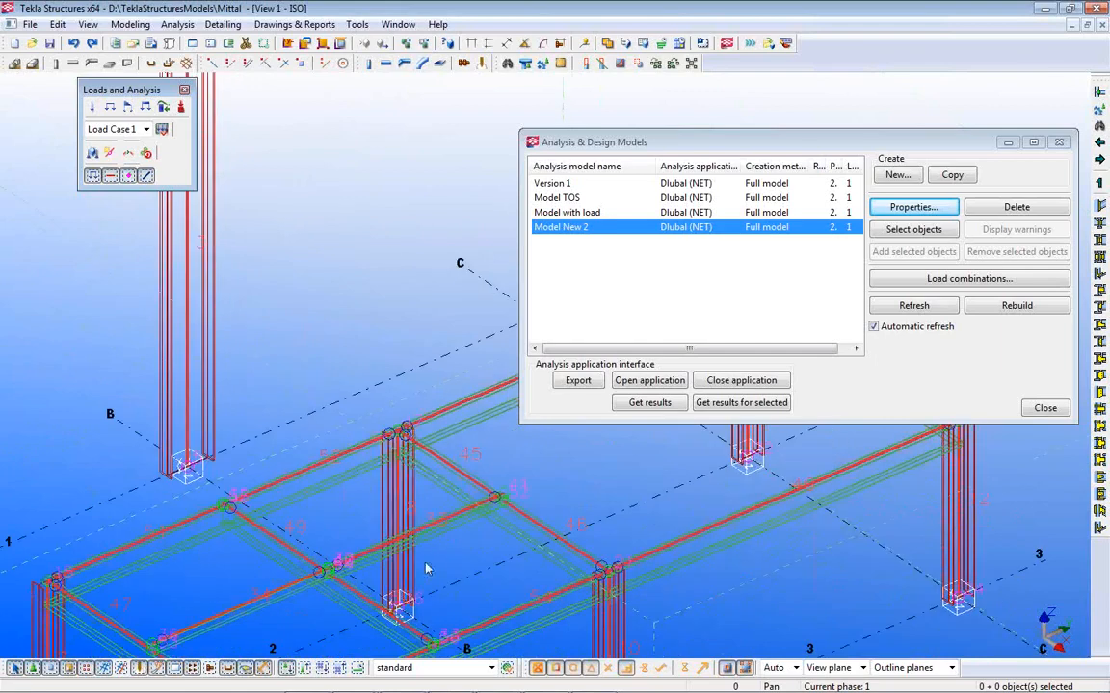
mouse_move(425, 553)
middle_down()
mouse_move(411, 416)
mouse_move(244, 278)
middle_up()
scroll(383, 432, up, 2)
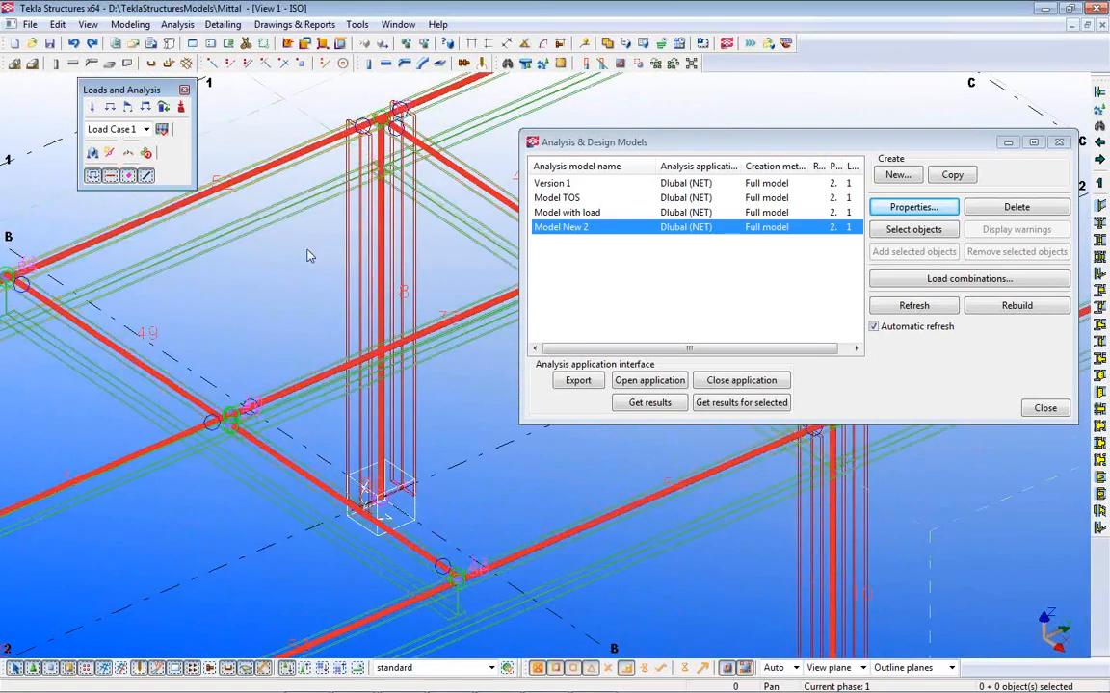
middle_drag(372, 369, 461, 255)
middle_drag(170, 397, 360, 297)
scroll(264, 342, up, 1)
scroll(185, 402, up, 1)
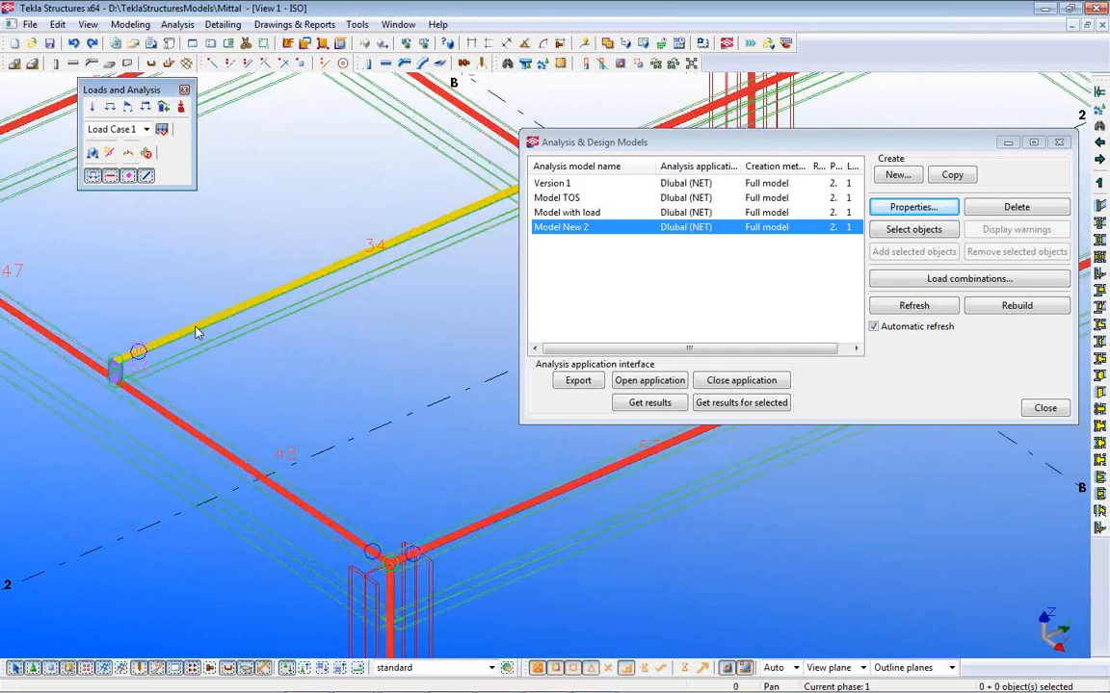
- Set the analysis position axis of platform beam 34 to Neutral axis and modify the member
double_click(195, 332)
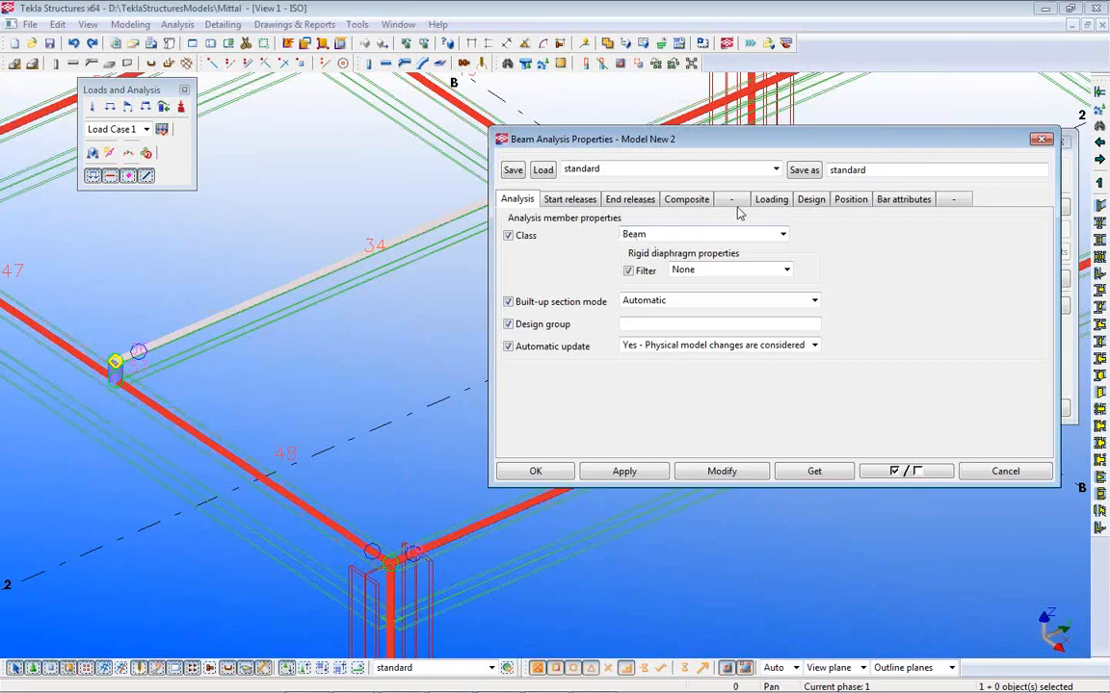
click(852, 202)
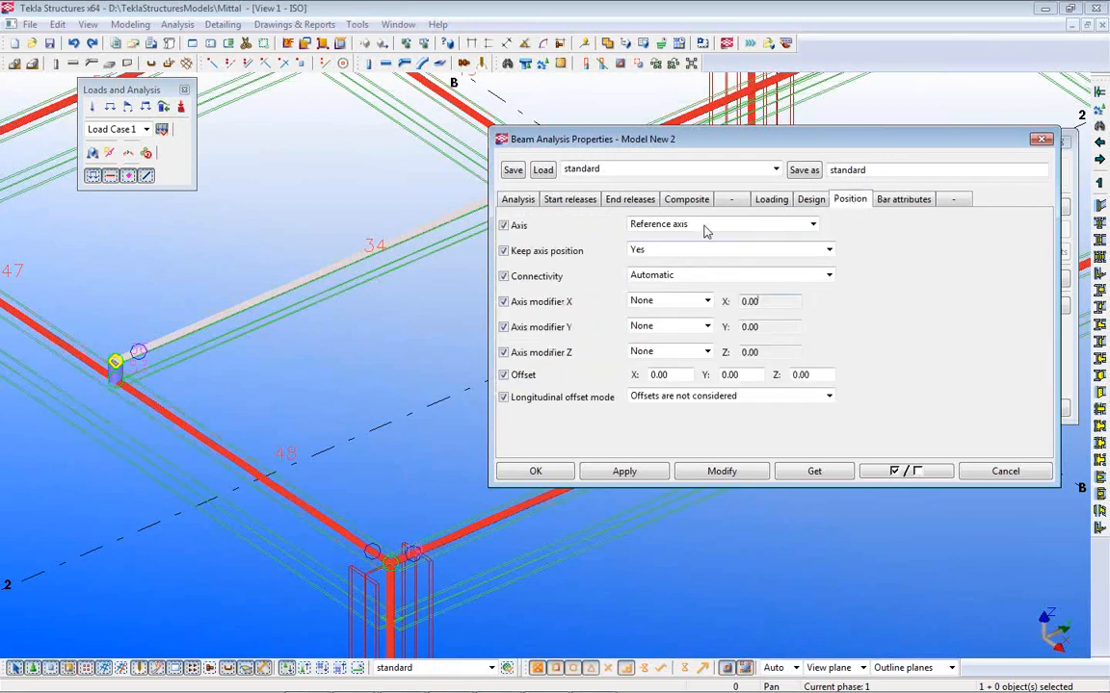
click(706, 228)
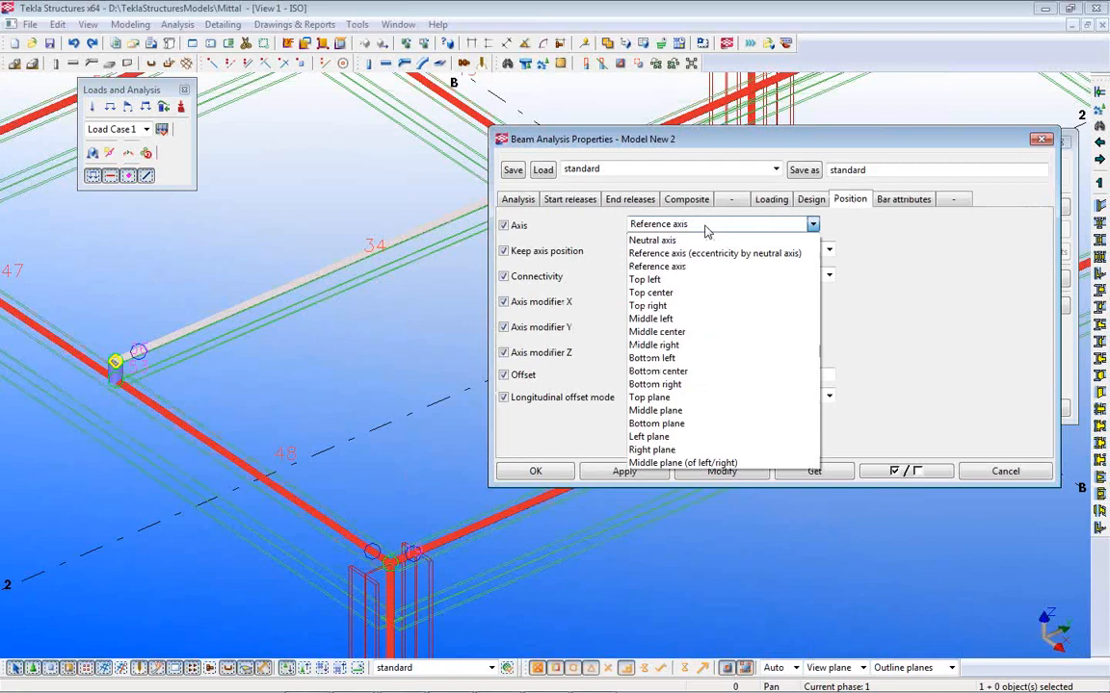
click(652, 240)
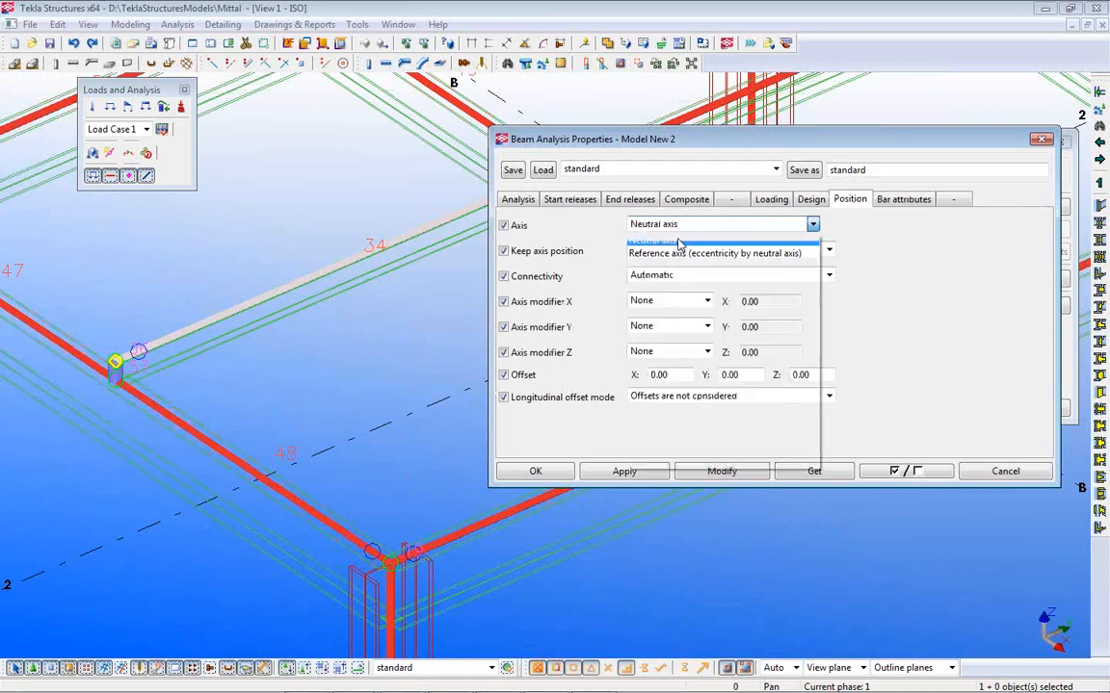
click(716, 473)
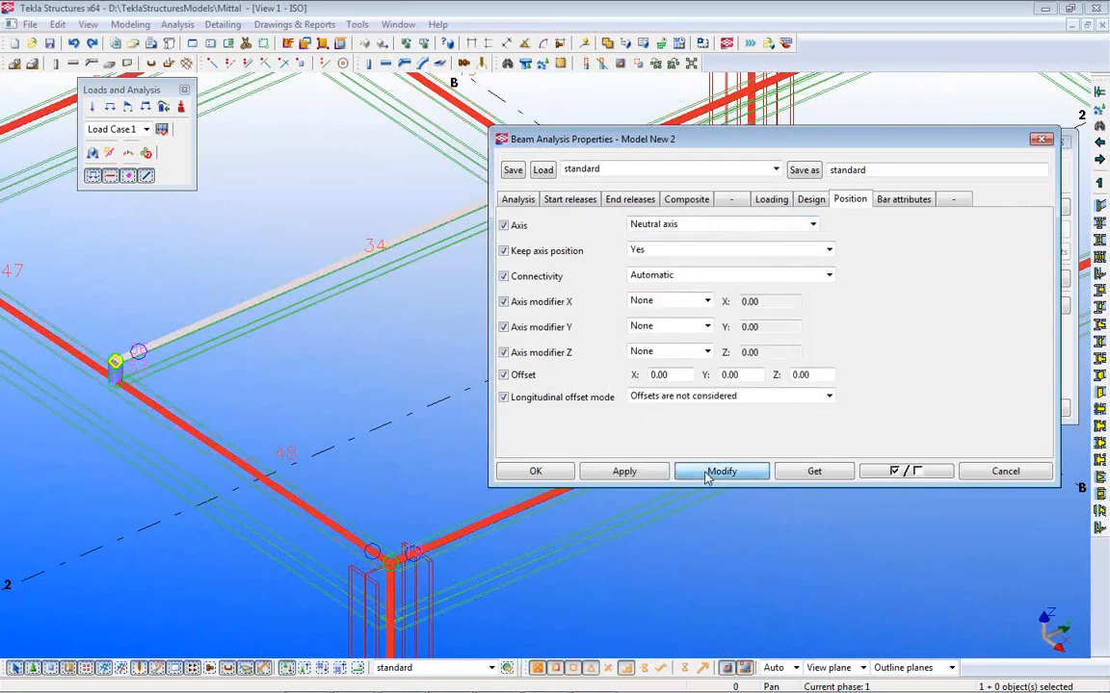
click(624, 472)
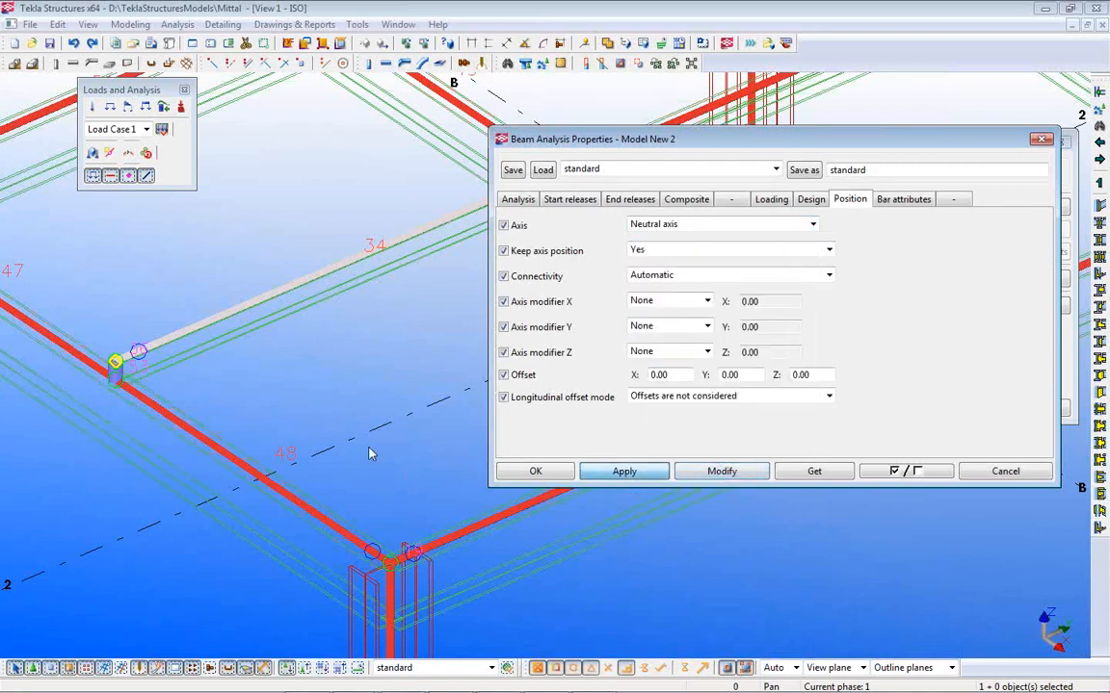
- Set the analysis axis of platform beam 34 to Reference axis (eccentricity by neutral axis) and modify the member
click(697, 227)
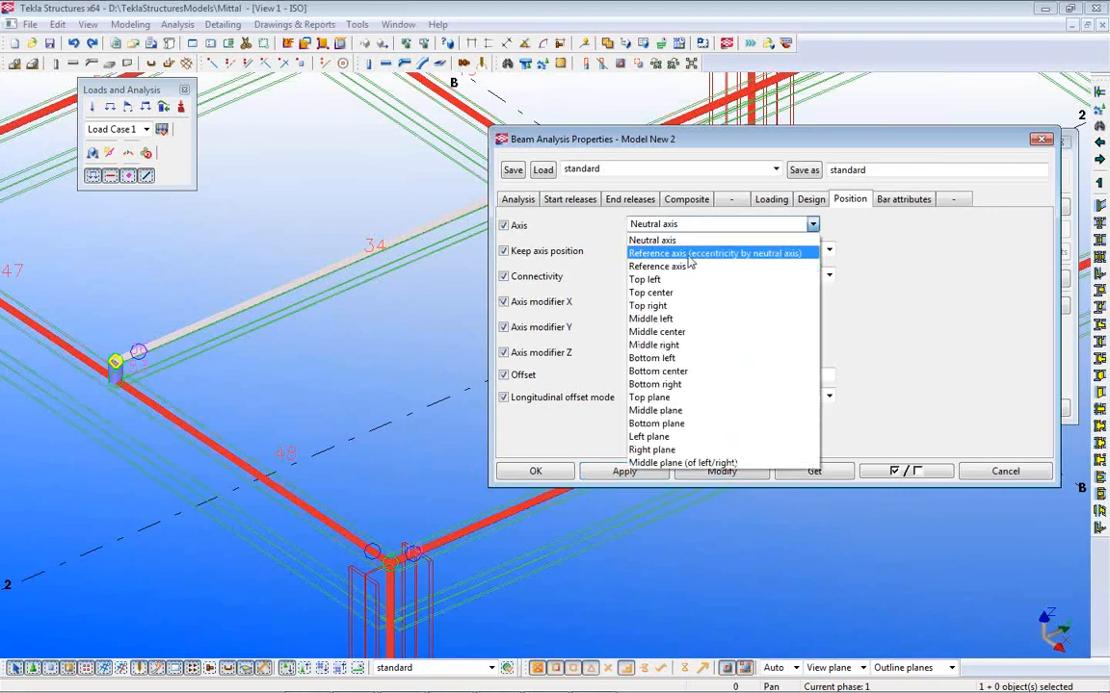
click(636, 254)
click(724, 474)
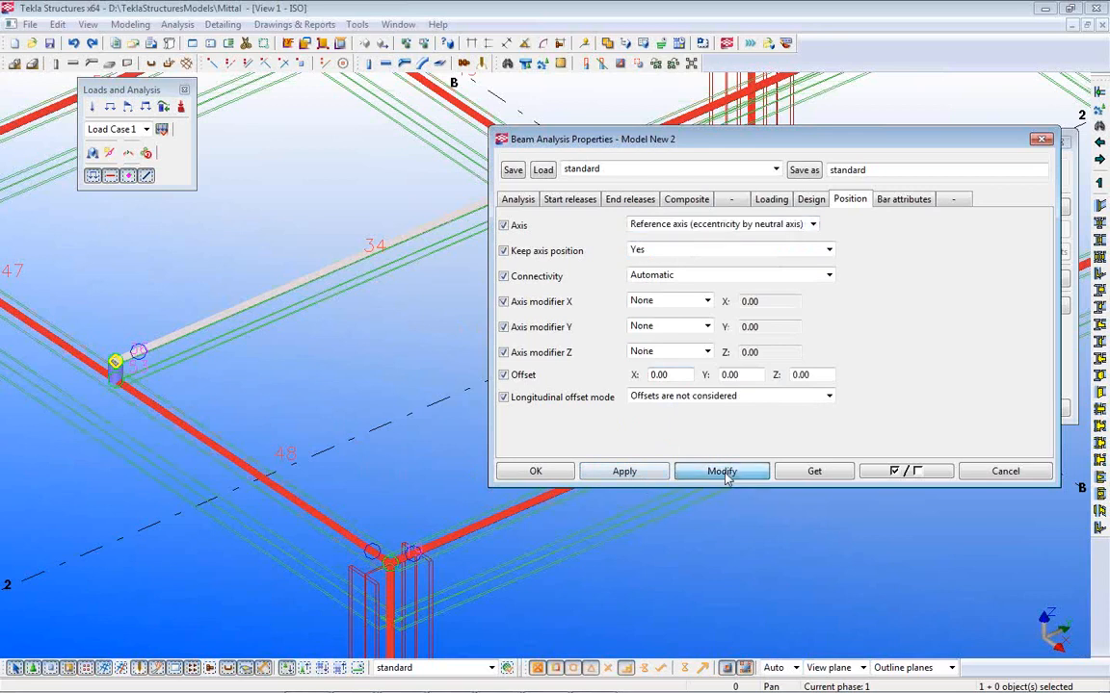
click(634, 473)
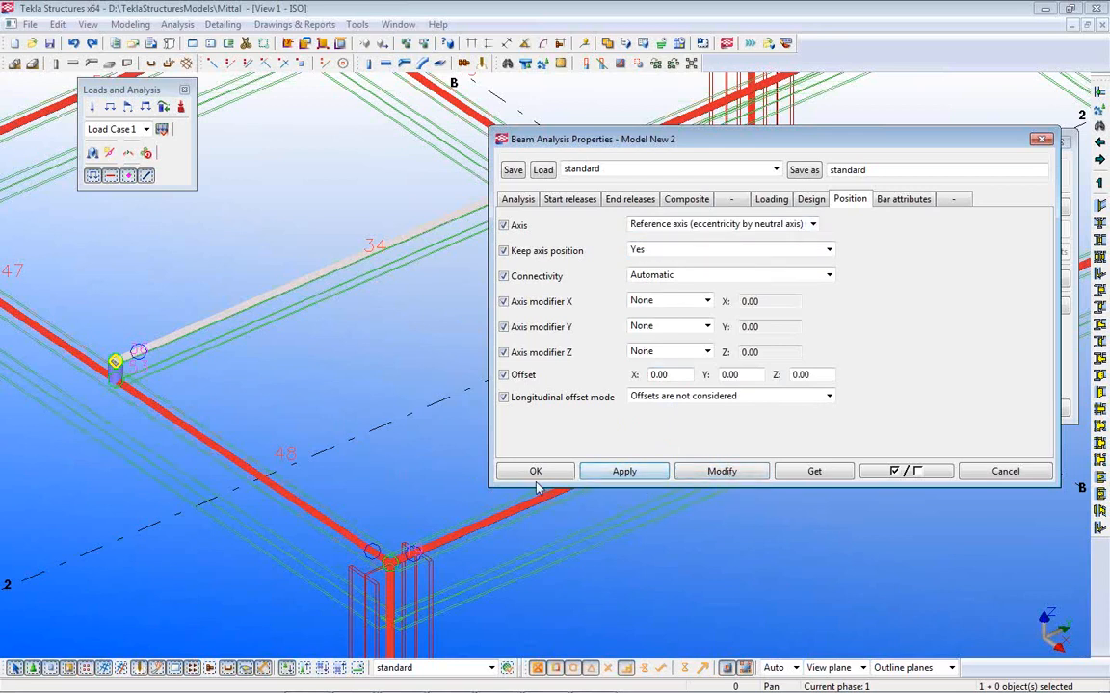
click(273, 298)
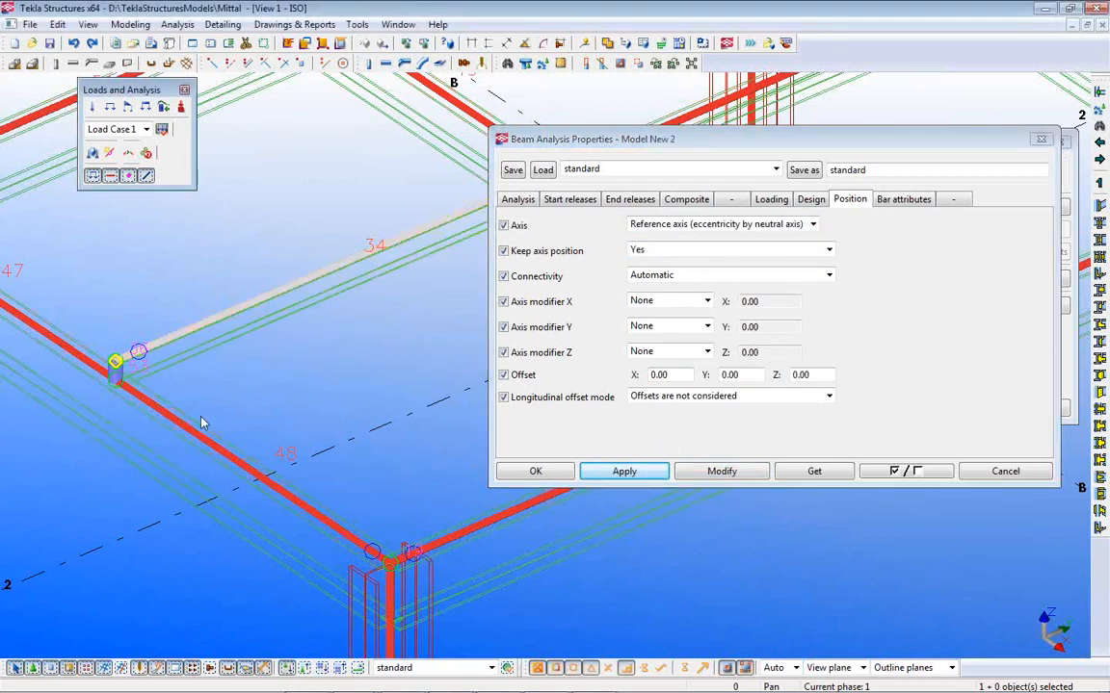
click(723, 472)
click(620, 471)
- Examine the rigid link where the platform's secondary beam meets the crossing beam
middle_drag(346, 284, 153, 341)
scroll(350, 307, up, 3)
scroll(334, 245, up, 2)
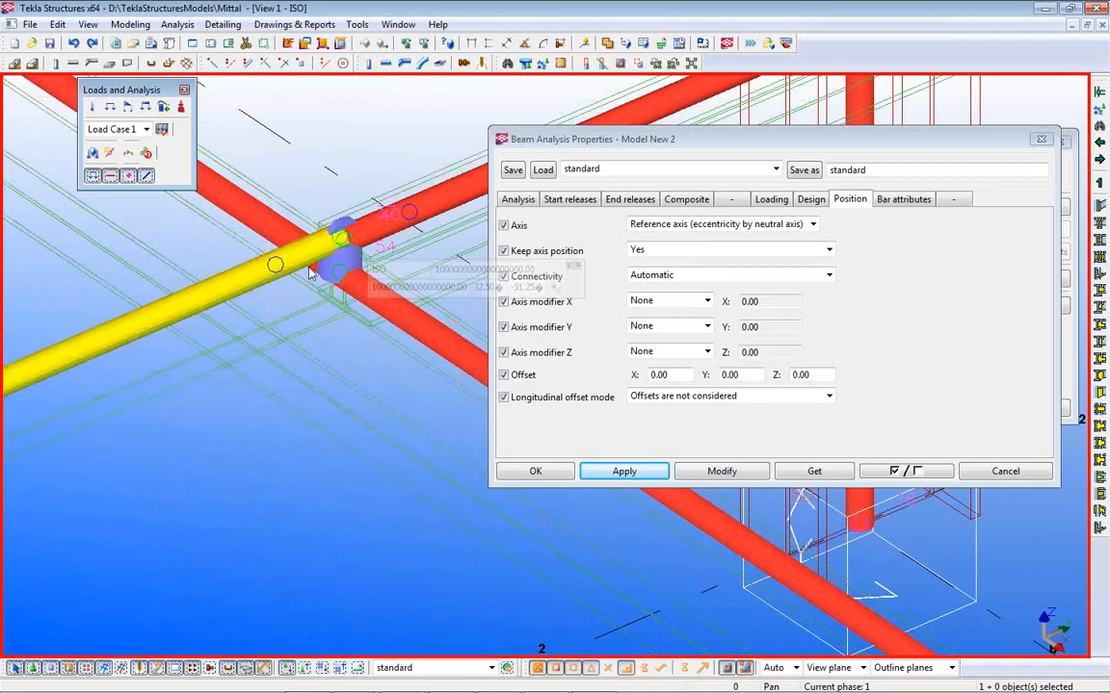
scroll(303, 369, down, 1)
scroll(302, 369, down, 3)
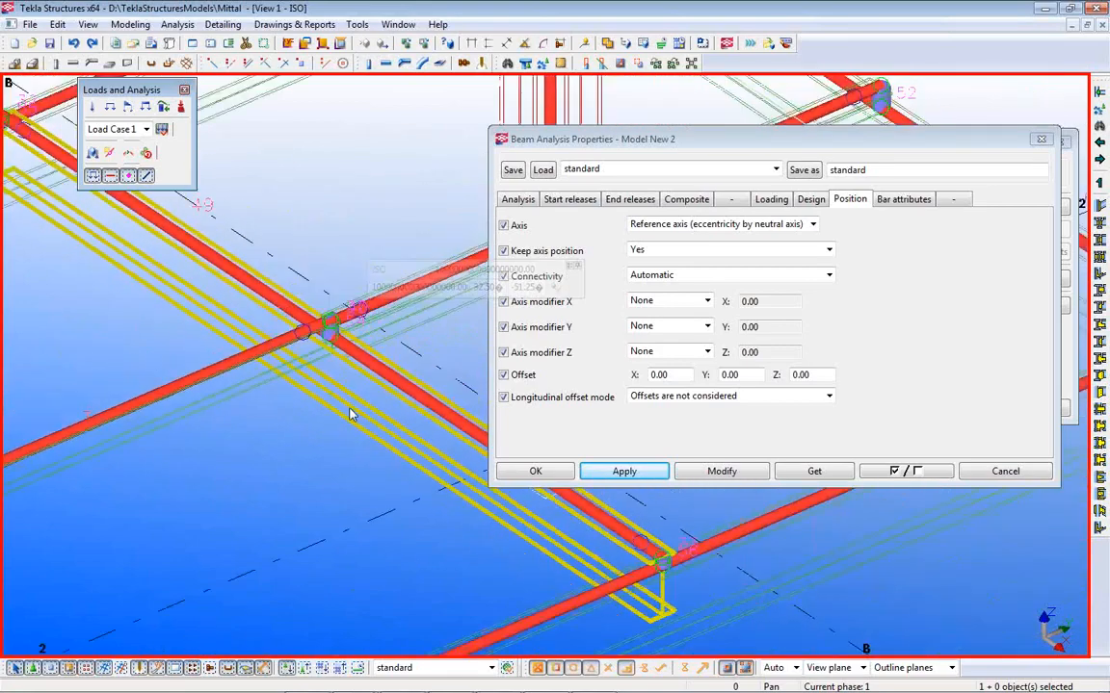
- Review the platform column's analysis properties, covering its start release types, Ux support options and end releases
middle_drag(352, 426, 288, 179)
middle_drag(333, 512, 364, 247)
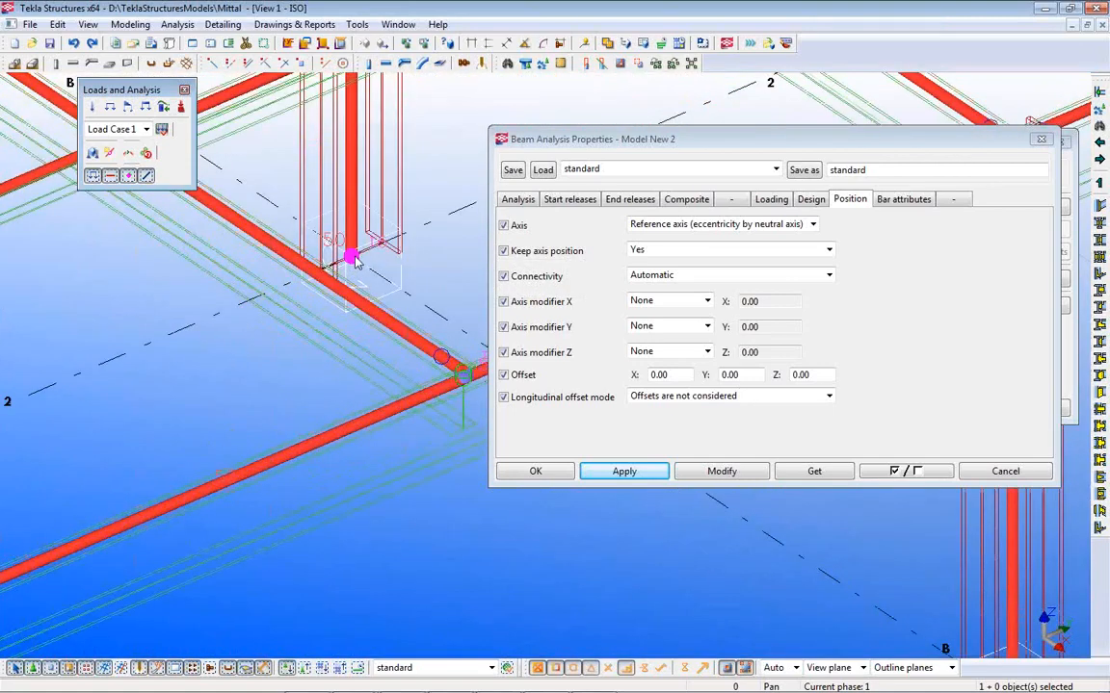
double_click(354, 241)
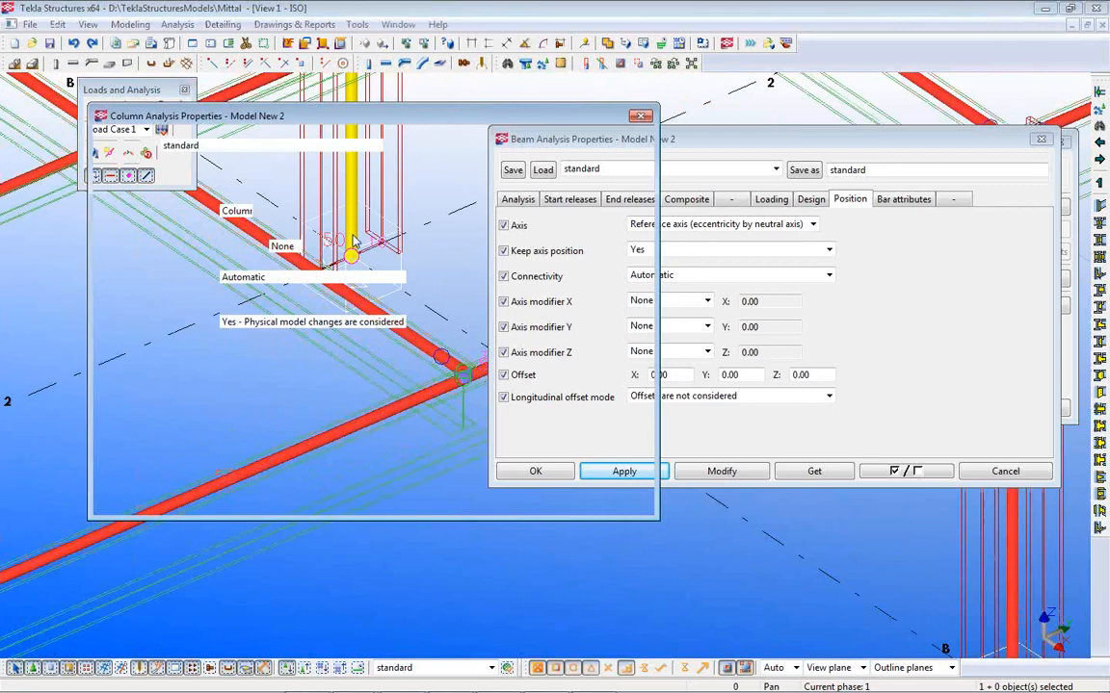
click(169, 175)
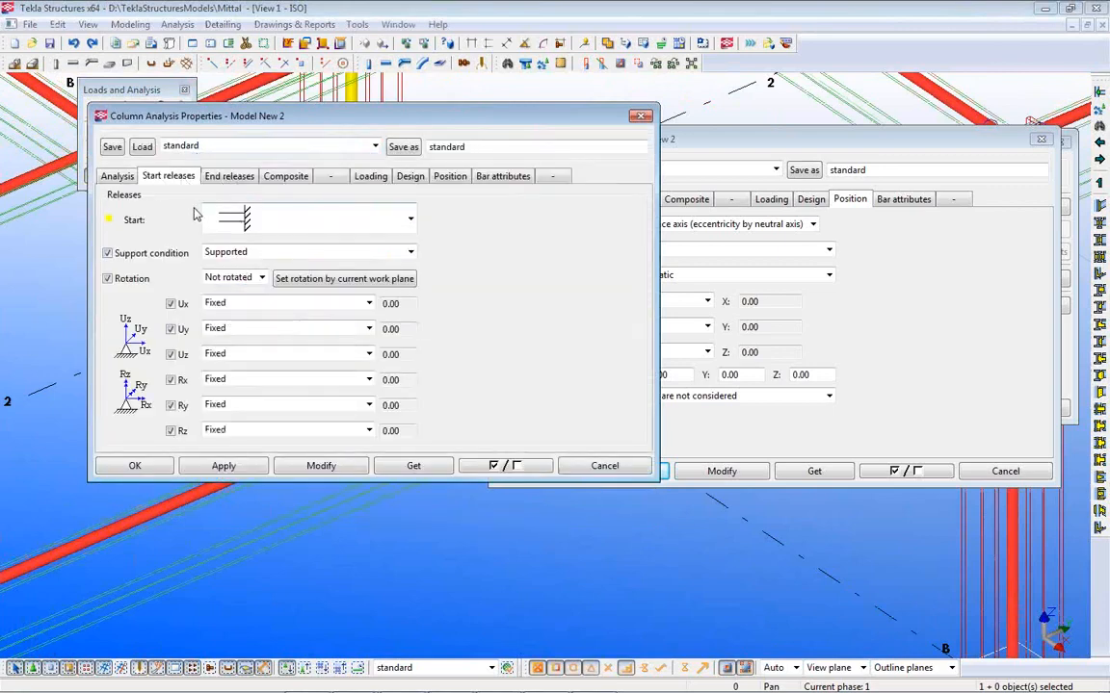
click(255, 224)
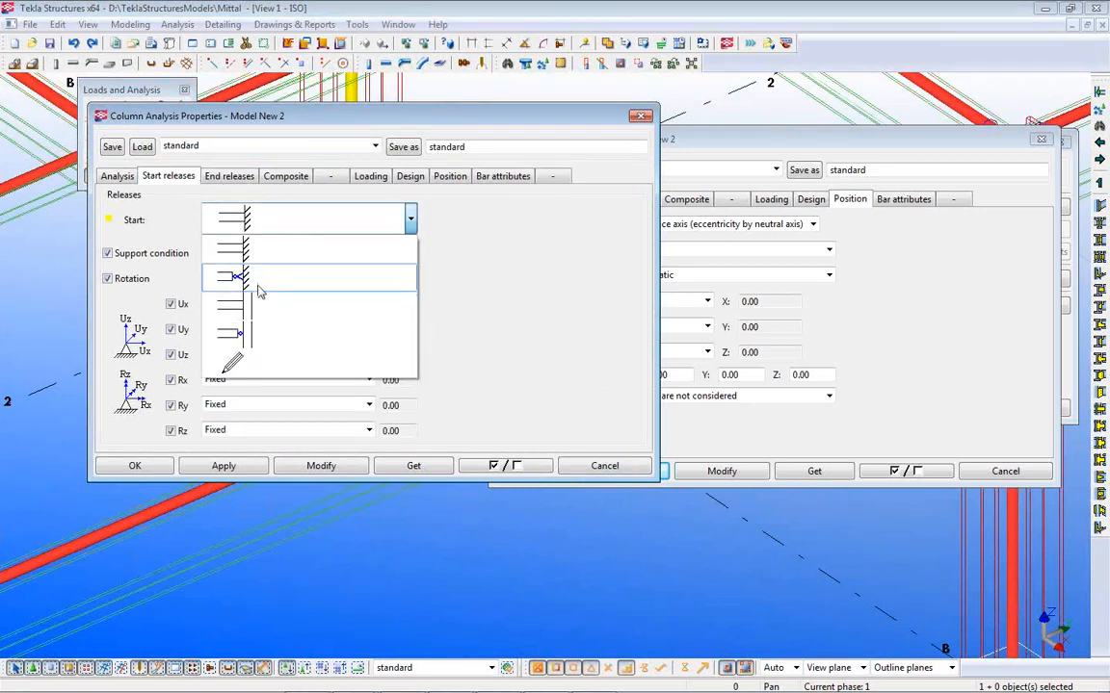
click(257, 367)
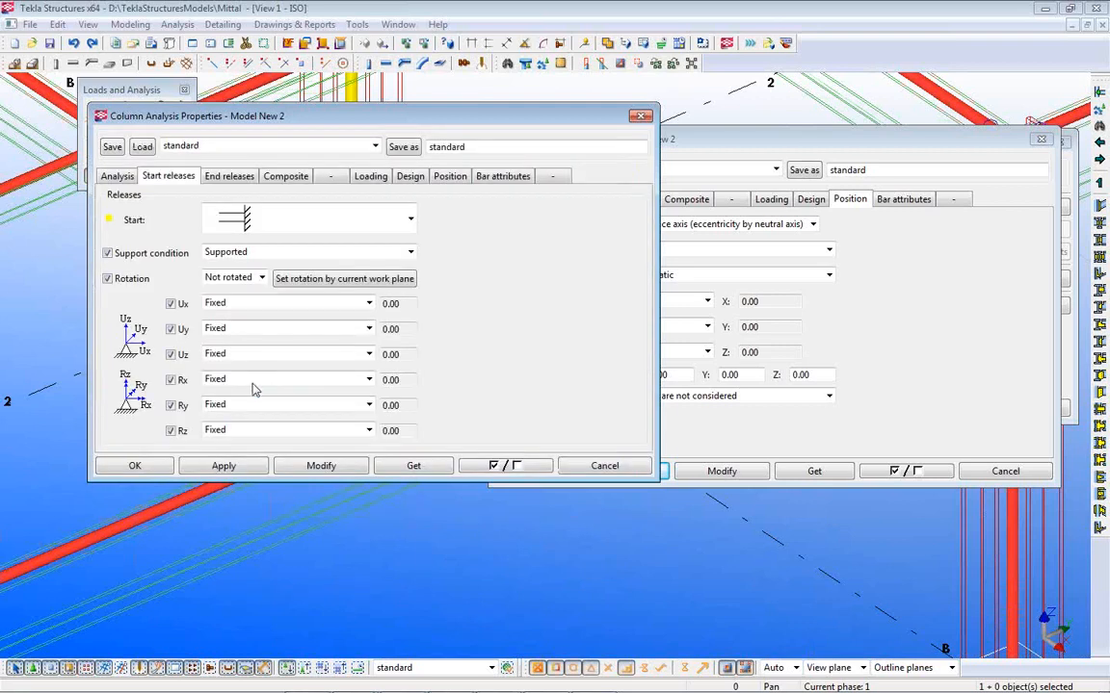
click(286, 305)
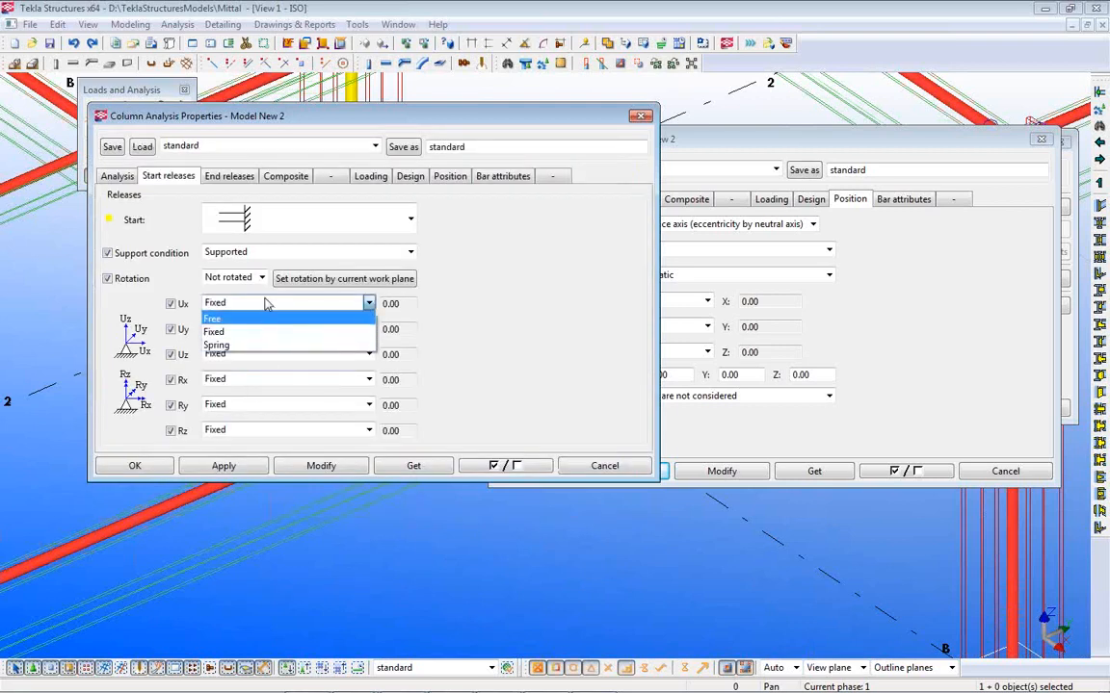
click(268, 302)
click(224, 180)
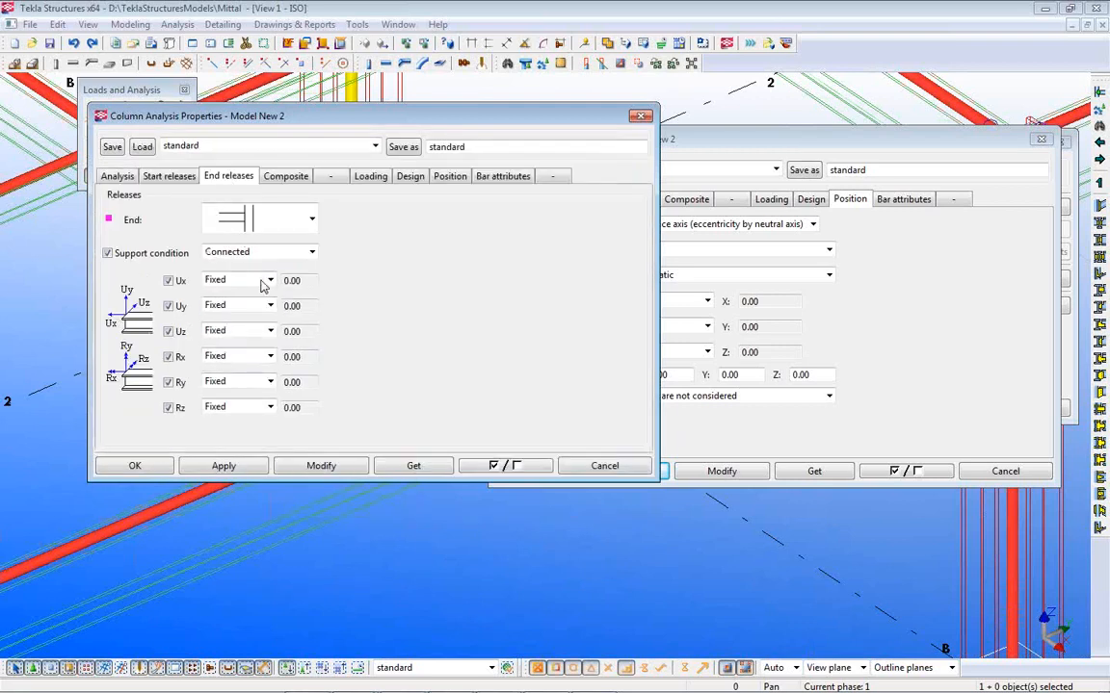
- Set the start release of platform beam 45 at the column top to a fully fixed connection and modify the member
drag(320, 121, 509, 428)
scroll(349, 189, up, 5)
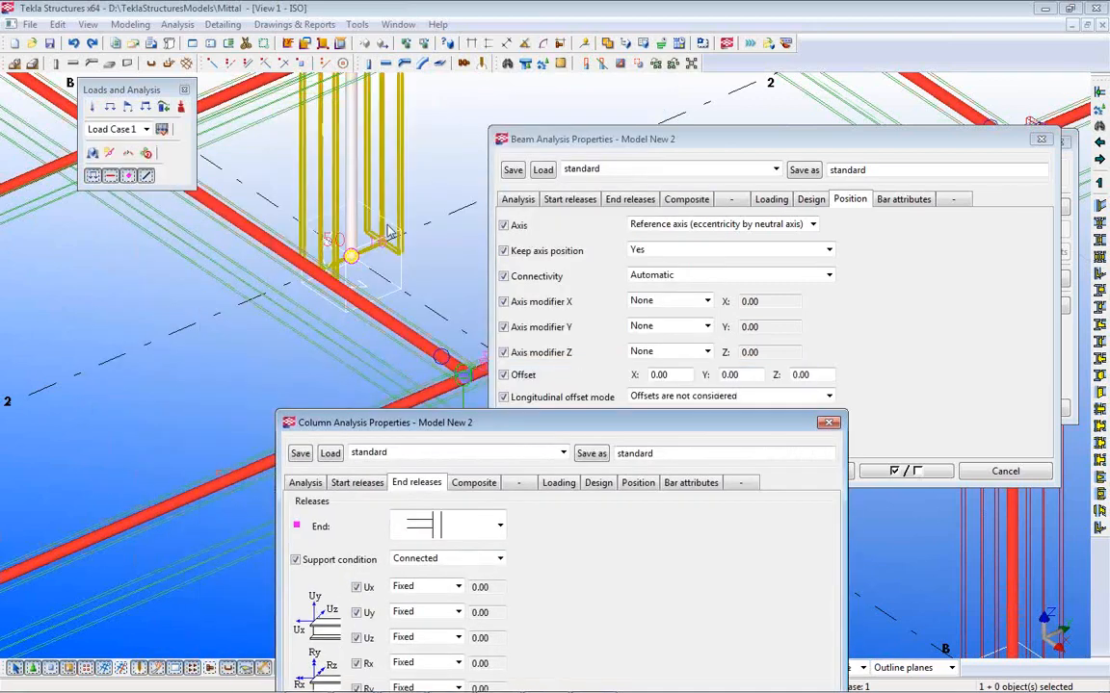
middle_drag(349, 189, 281, 422)
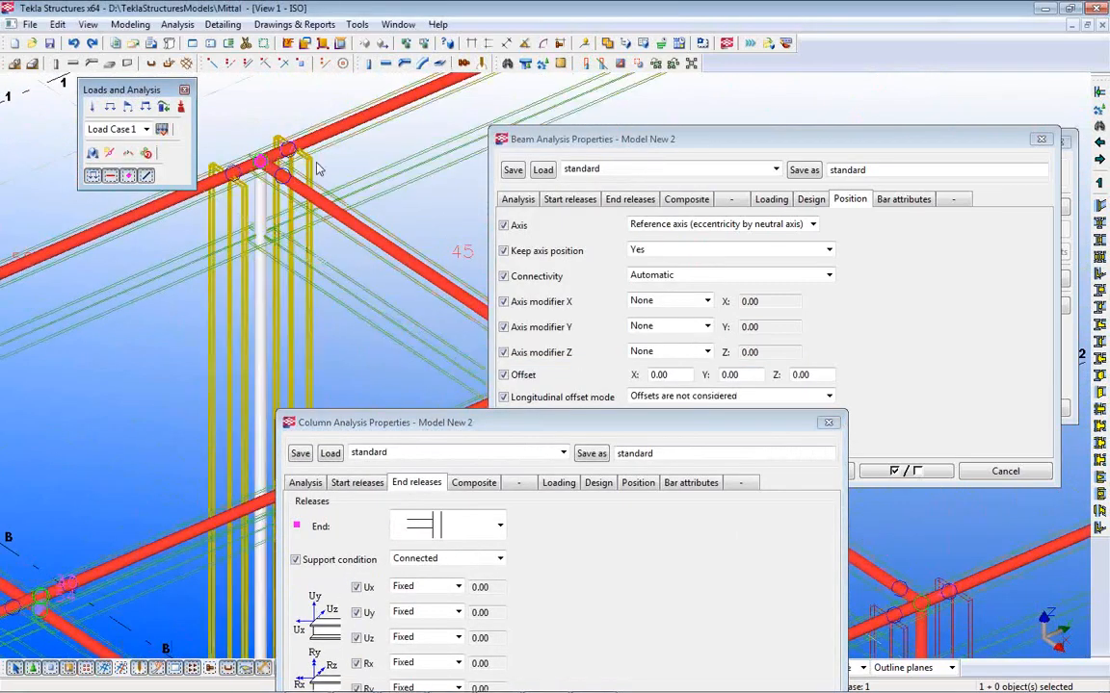
click(359, 236)
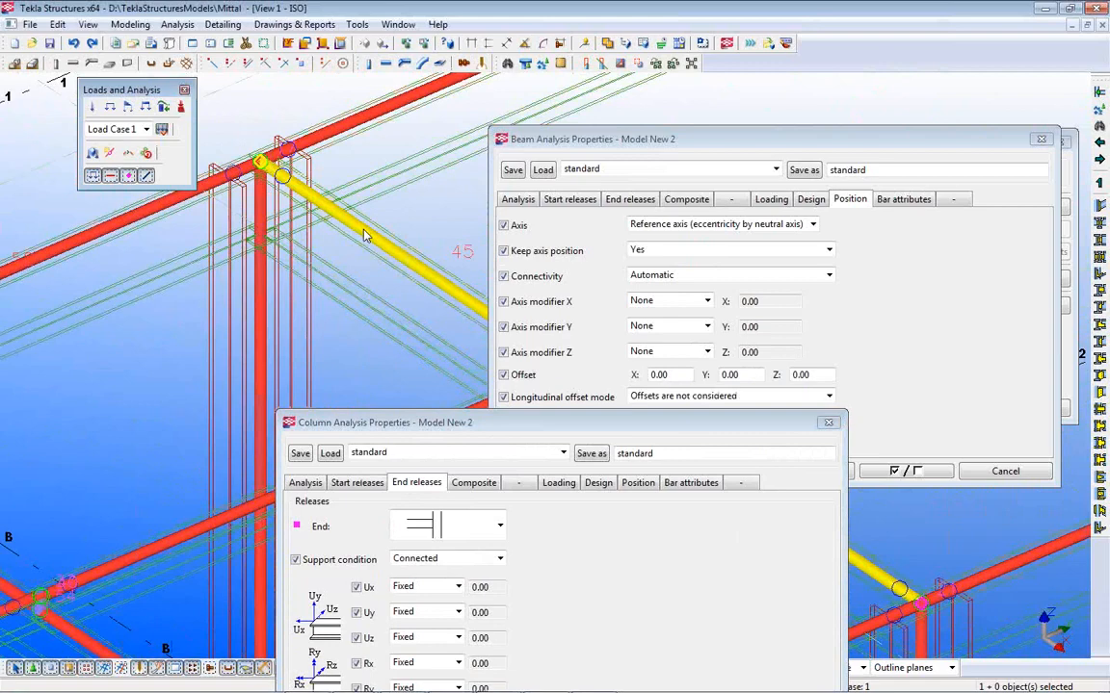
double_click(364, 236)
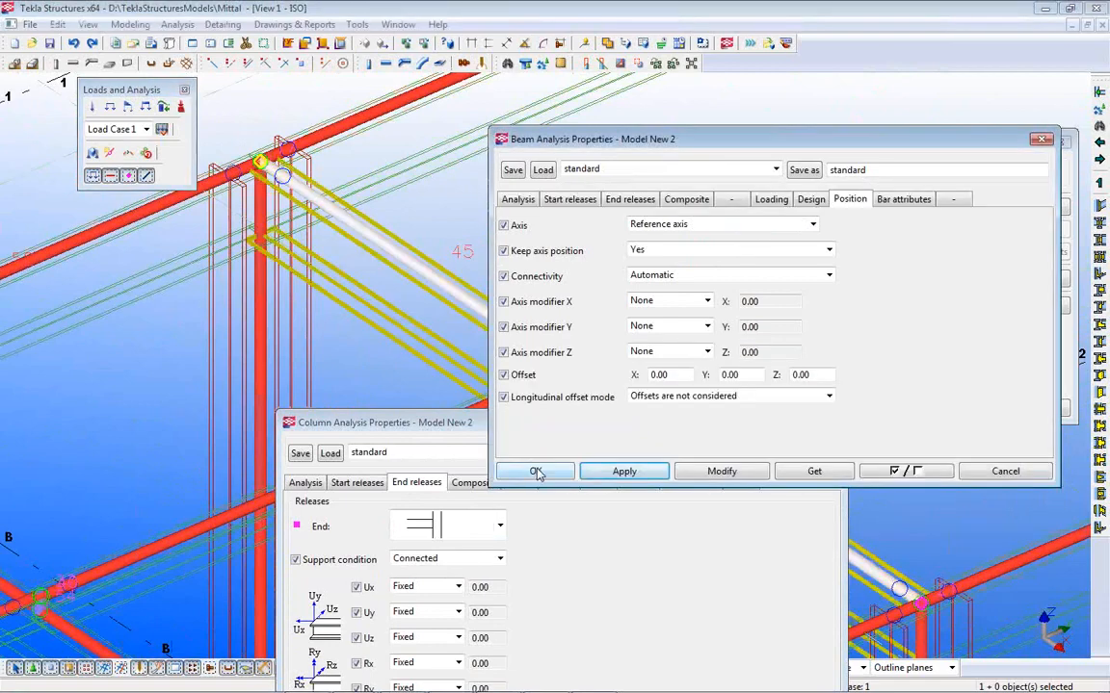
click(570, 199)
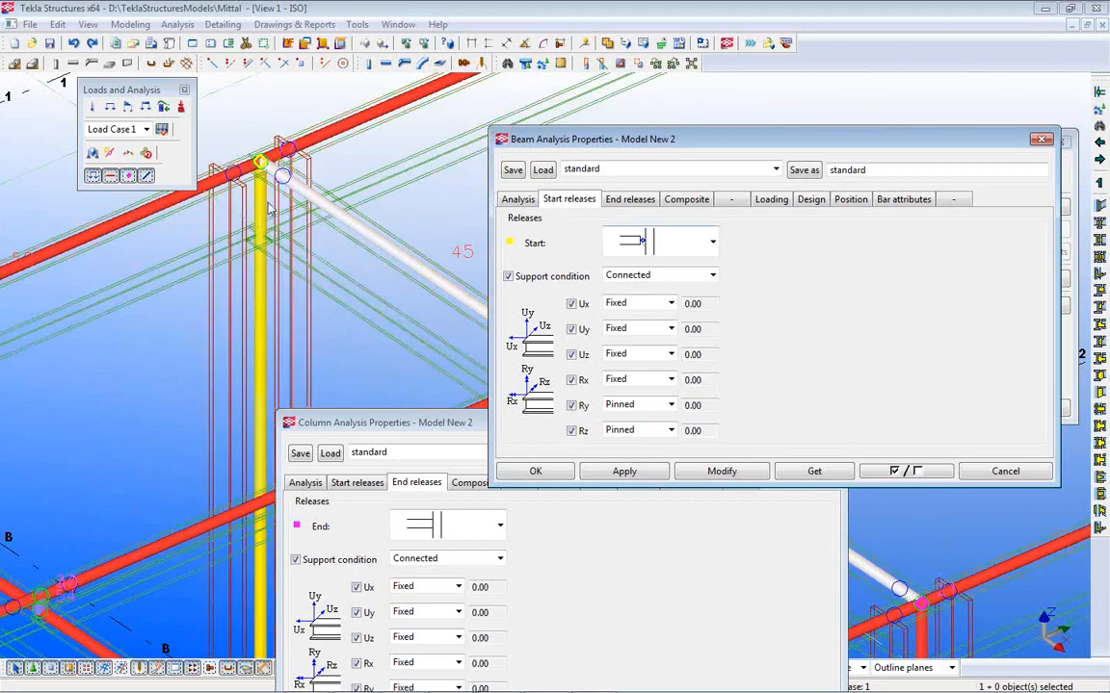
click(695, 240)
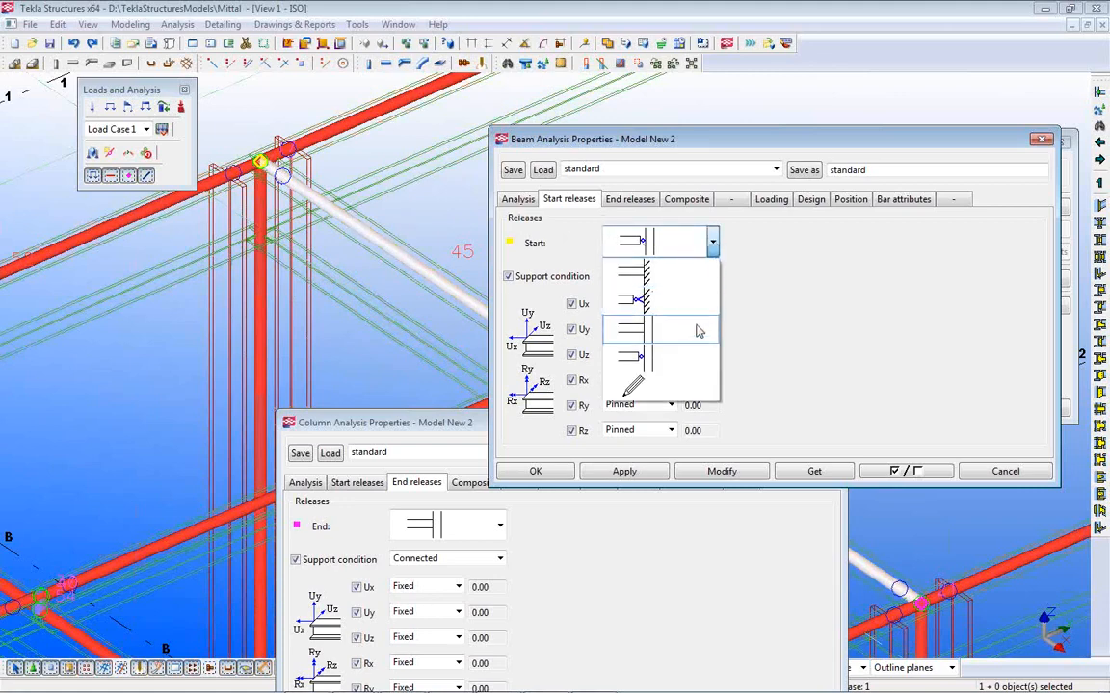
click(633, 334)
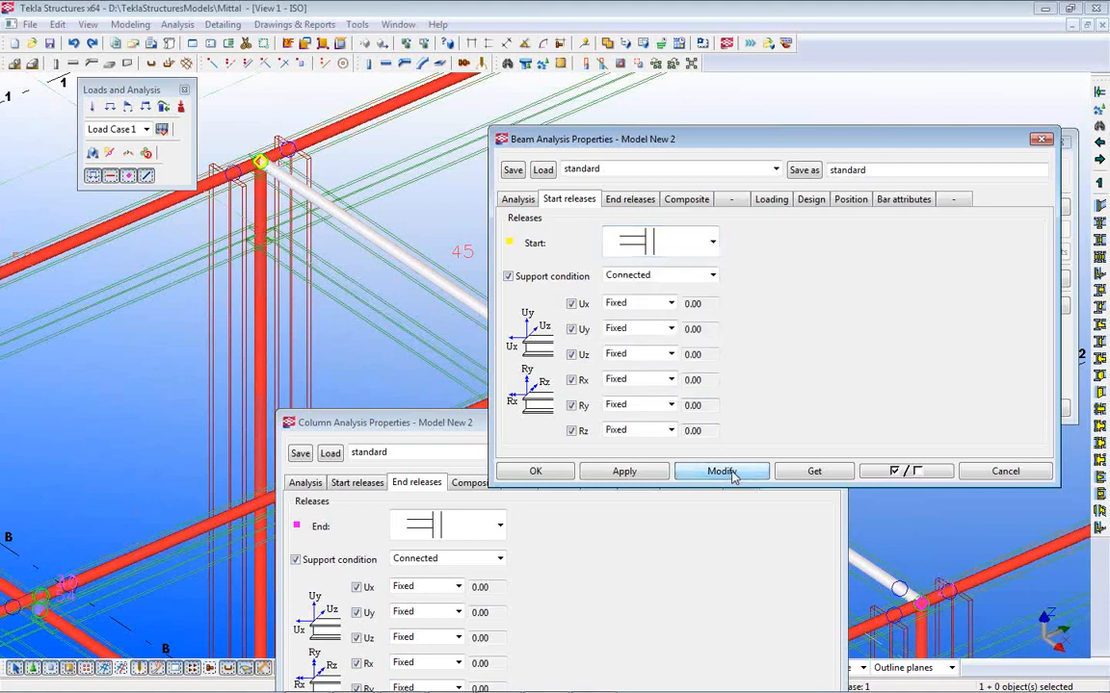
click(721, 472)
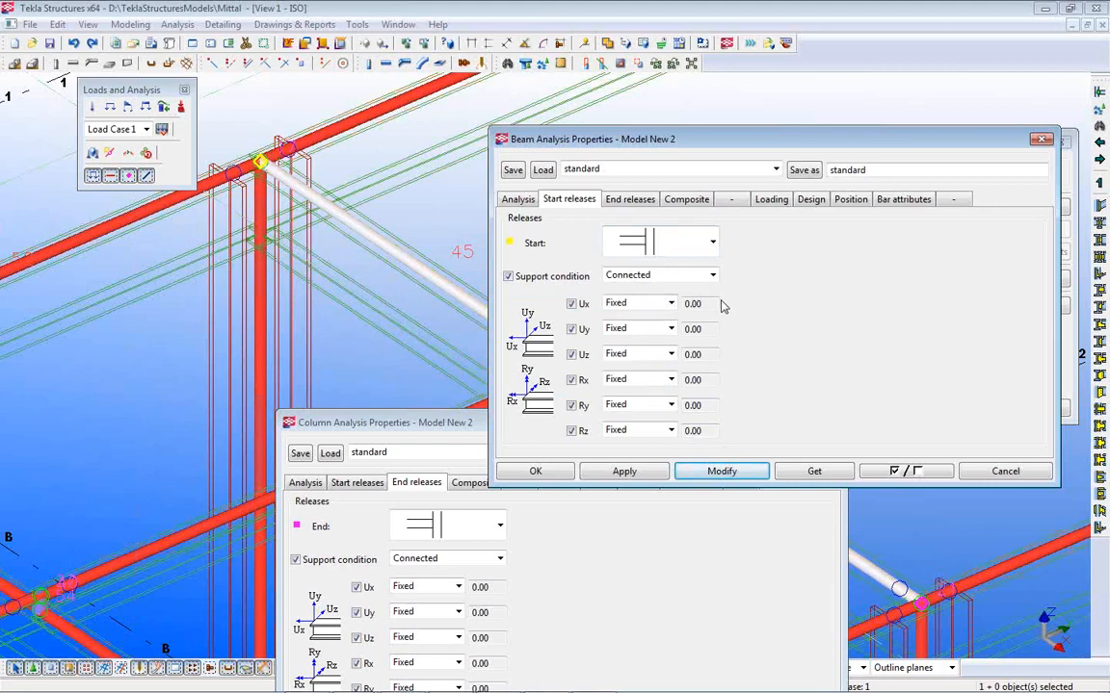
click(538, 473)
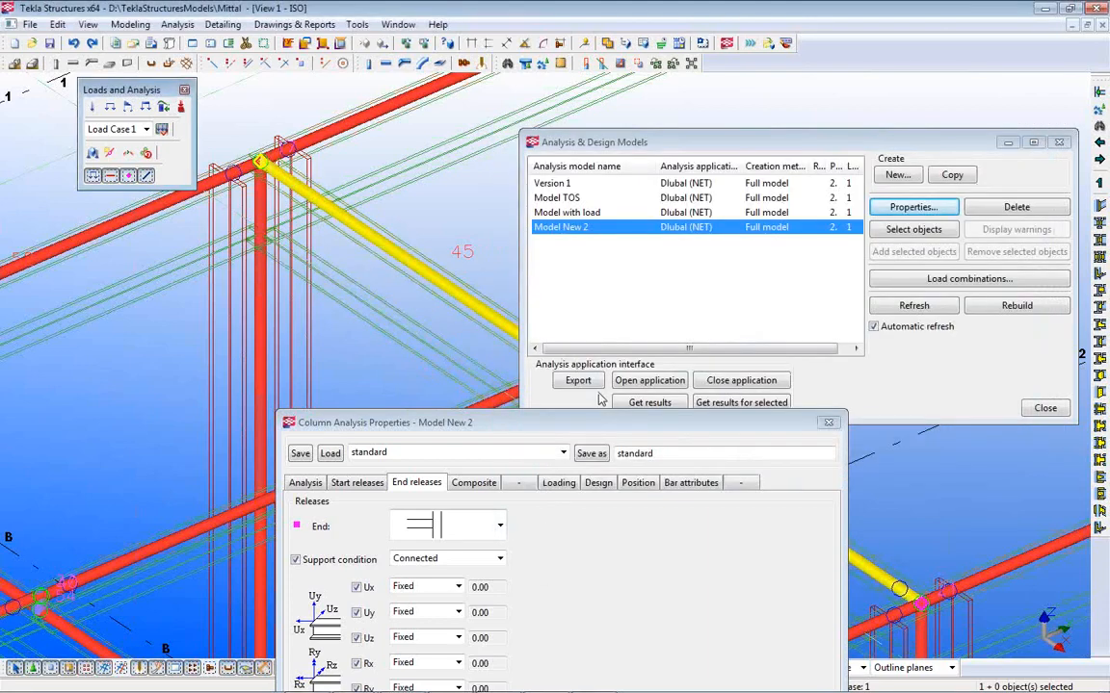
- Switch to the analysis model "Model with load", view its platform frame and close the column analysis properties
click(580, 213)
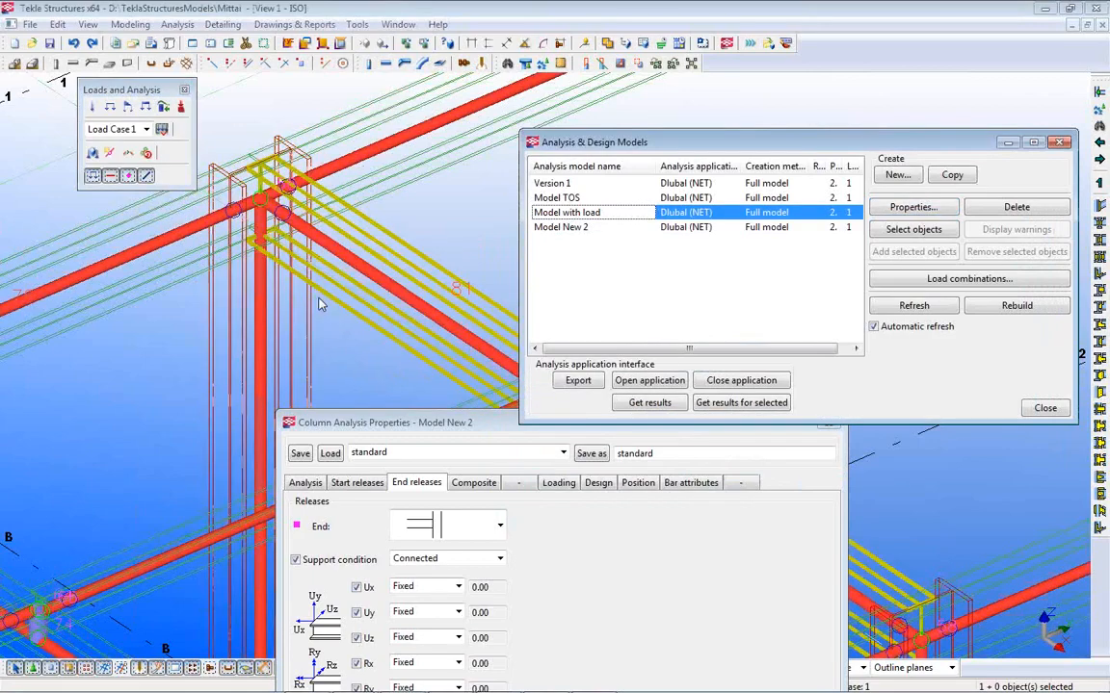
middle_drag(320, 299, 267, 354)
scroll(269, 349, down, 3)
middle_drag(489, 231, 385, 318)
drag(449, 427, 461, 483)
click(841, 483)
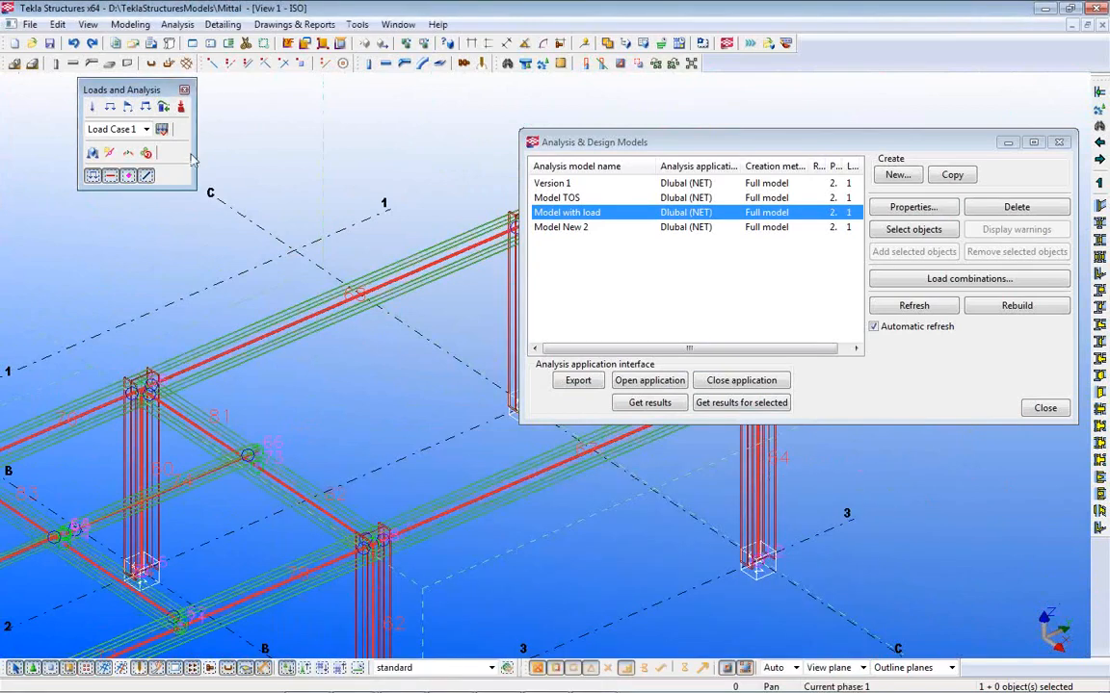
- Review the load group definitions, including the type of Load Case 1, and the magnitude properties of the platform beam's line load
click(162, 129)
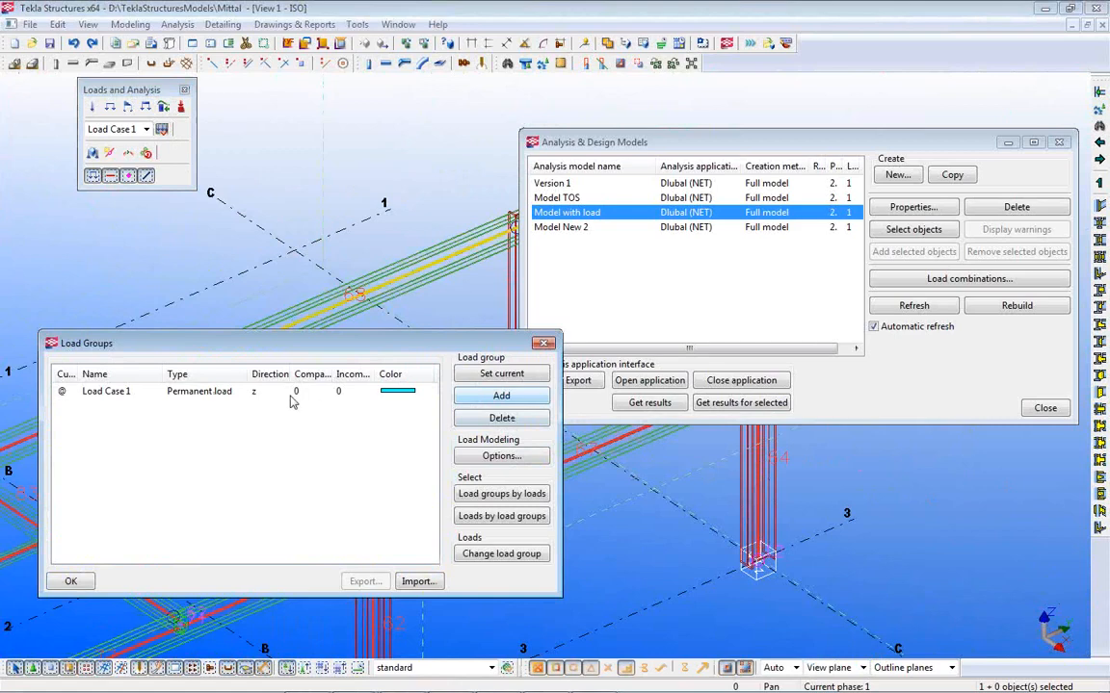
click(224, 395)
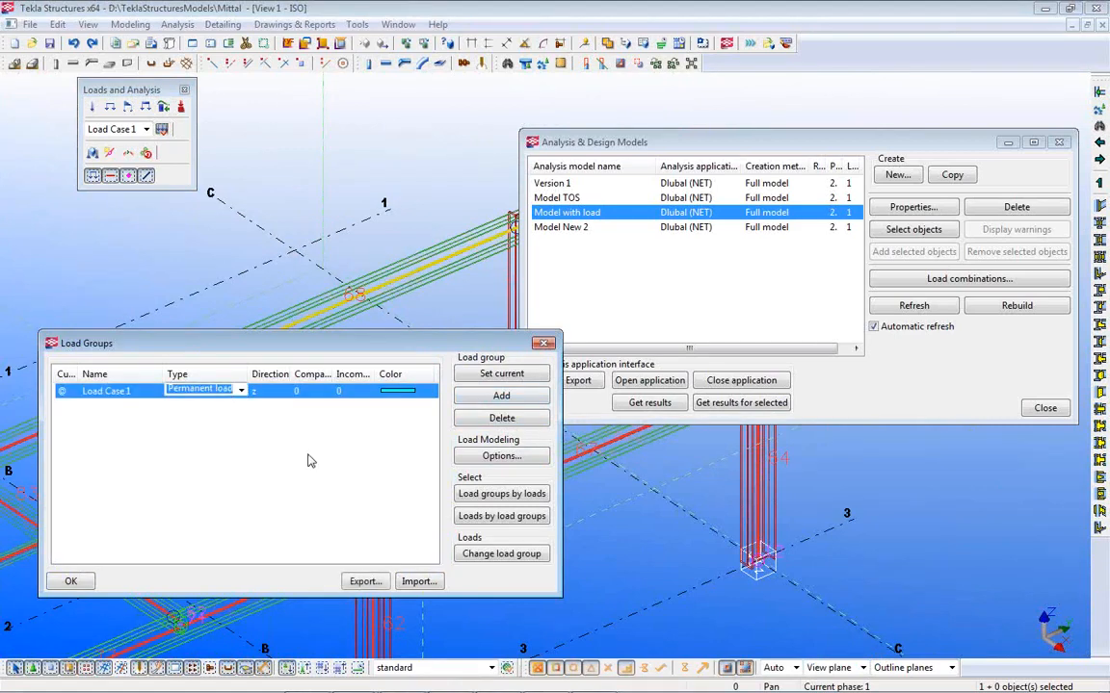
click(80, 581)
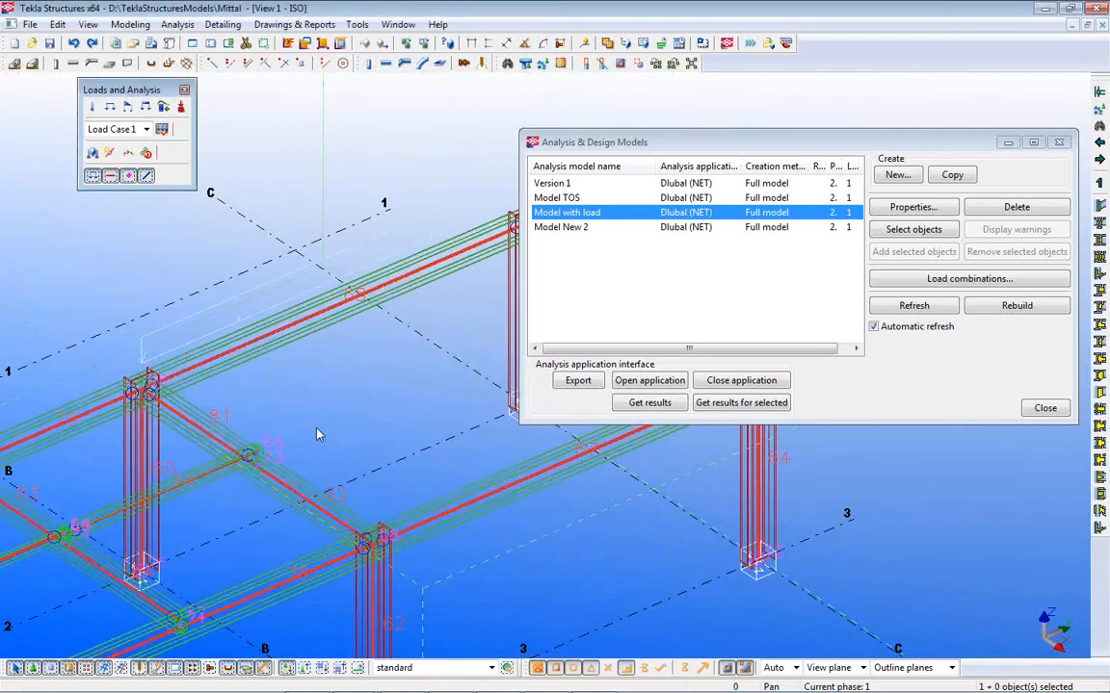
middle_drag(308, 383, 275, 453)
double_click(210, 390)
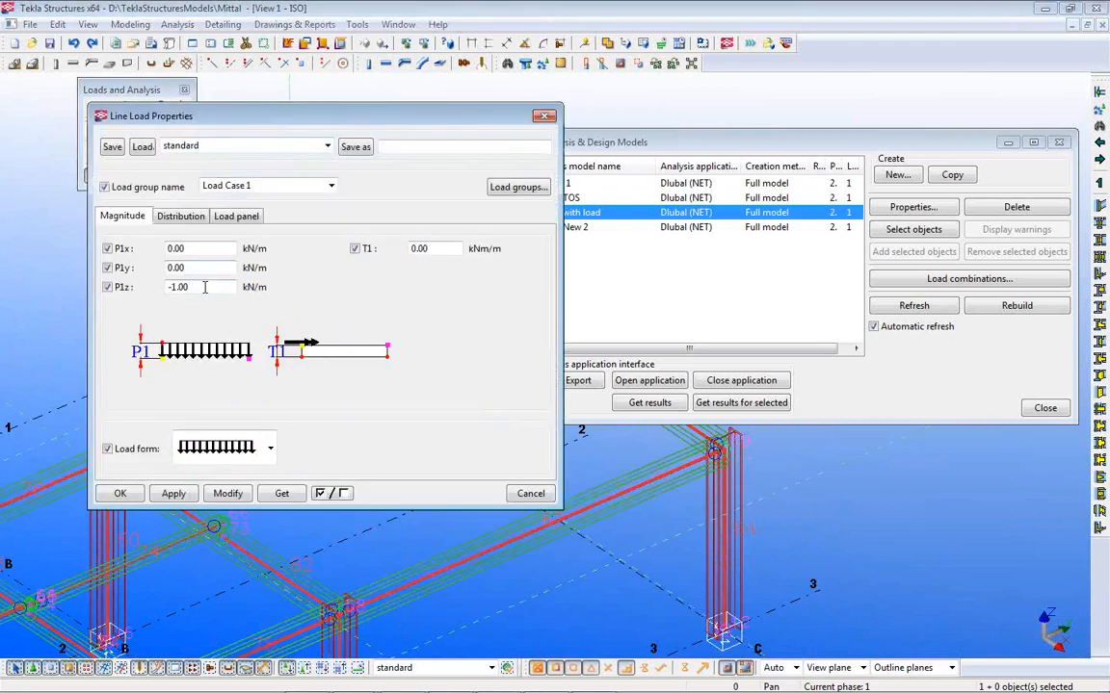
click(531, 493)
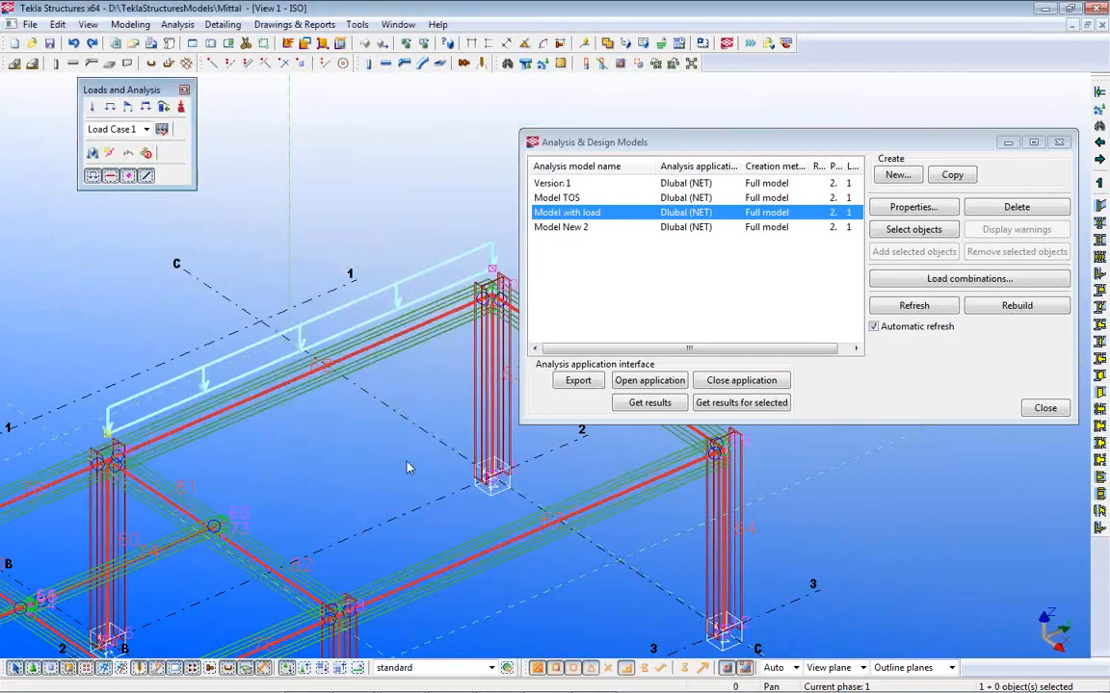
- Examine the line load in the context of the whole platform and the adjoining portal frame
scroll(315, 416, down, 3)
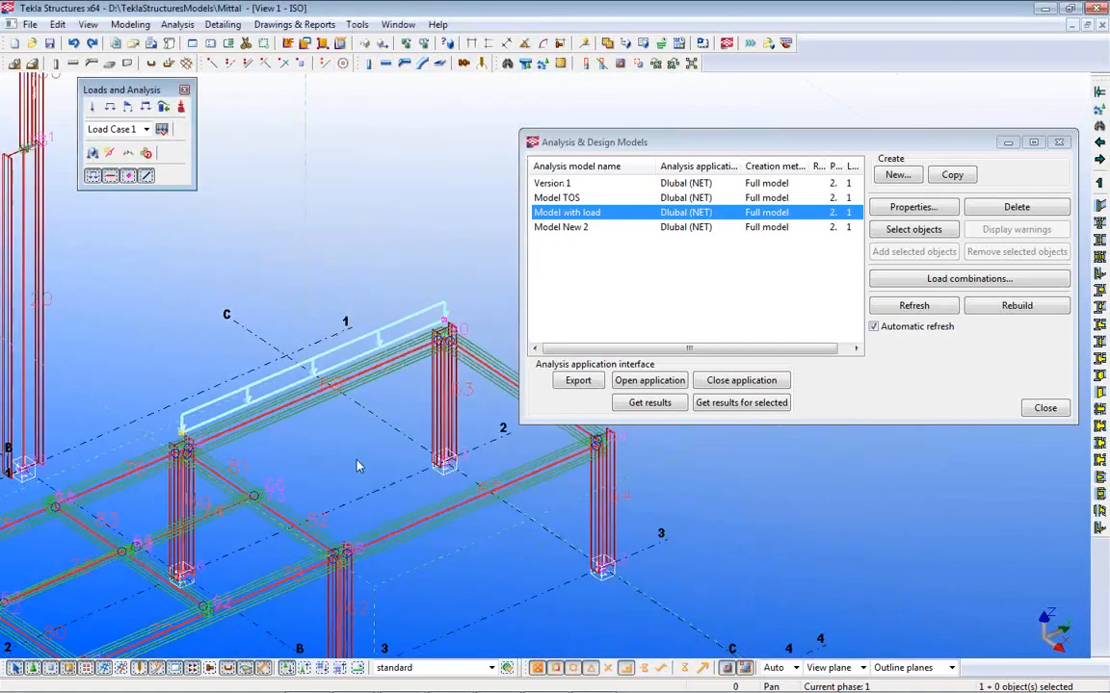
middle_drag(376, 484, 414, 418)
scroll(413, 418, down, 2)
middle_drag(314, 508, 409, 516)
scroll(340, 213, up, 3)
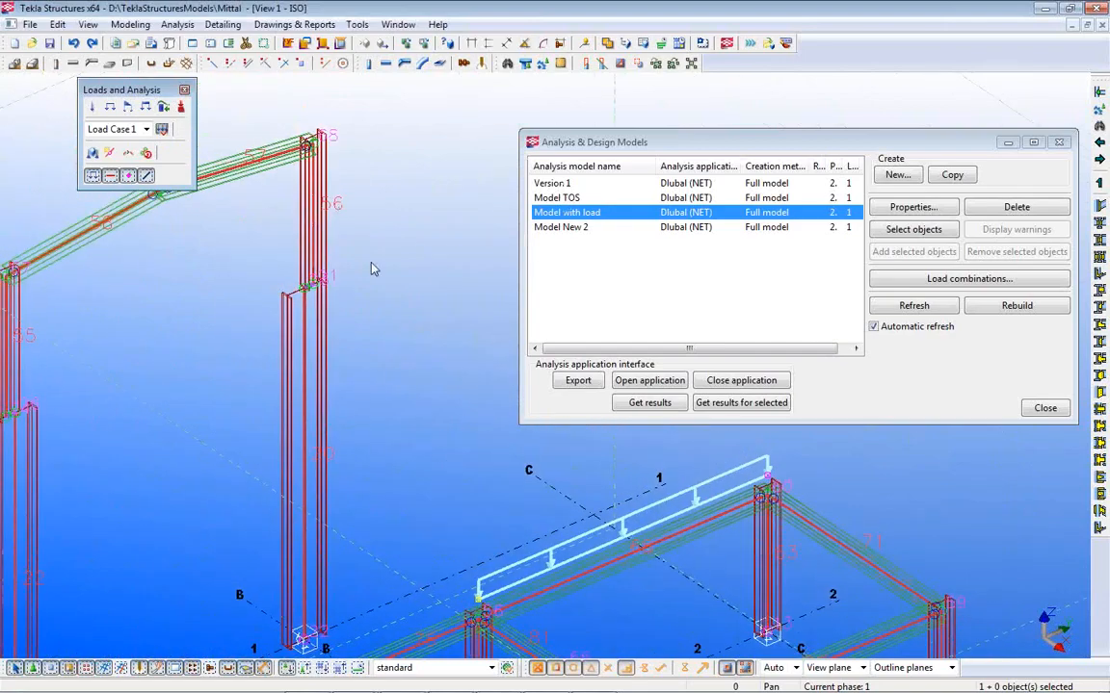
middle_drag(382, 417, 364, 257)
scroll(364, 257, down, 3)
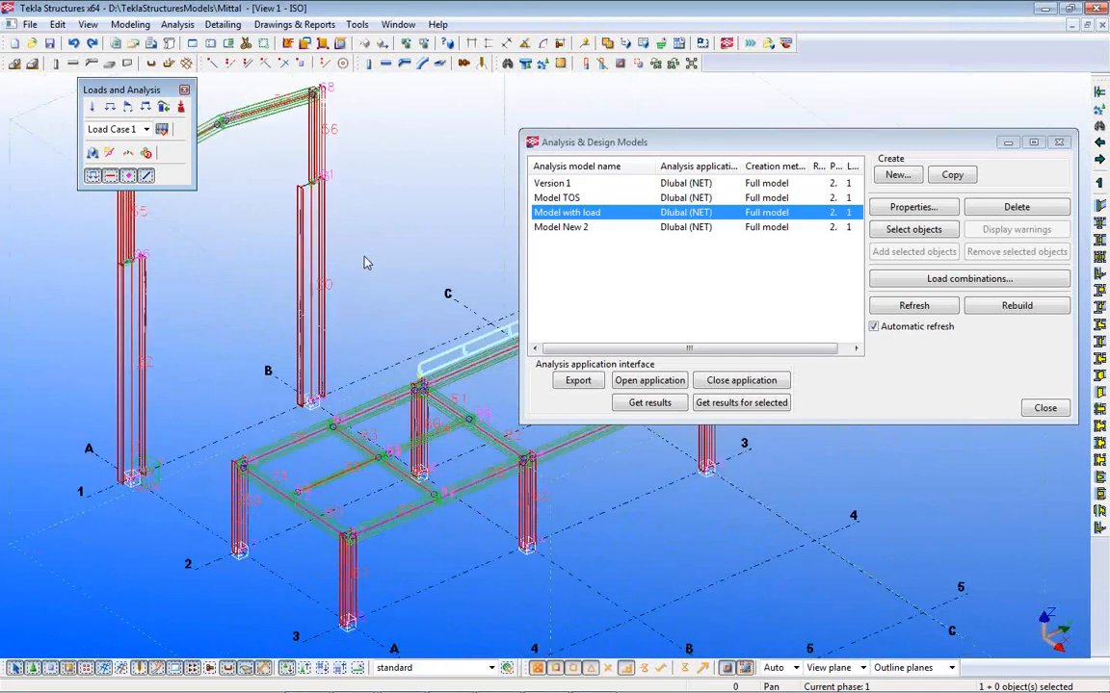
- Switch to RFEM and start a direct import from Tekla Structures as an analytical model with load cases and rigid links
mouse_move(364, 688)
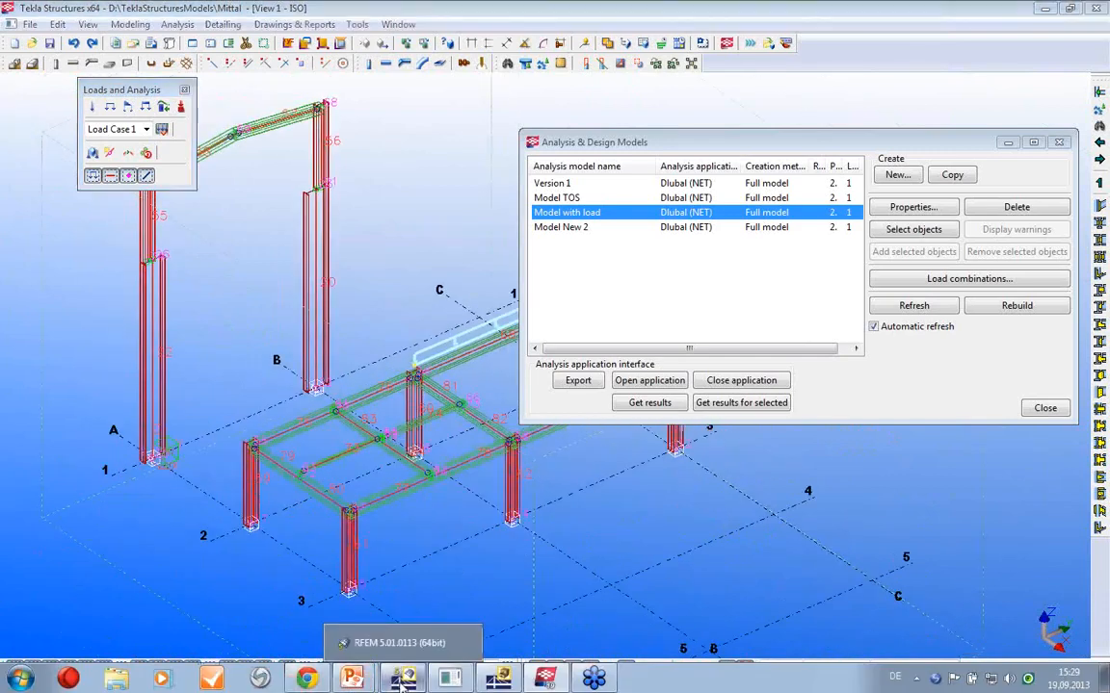
click(353, 680)
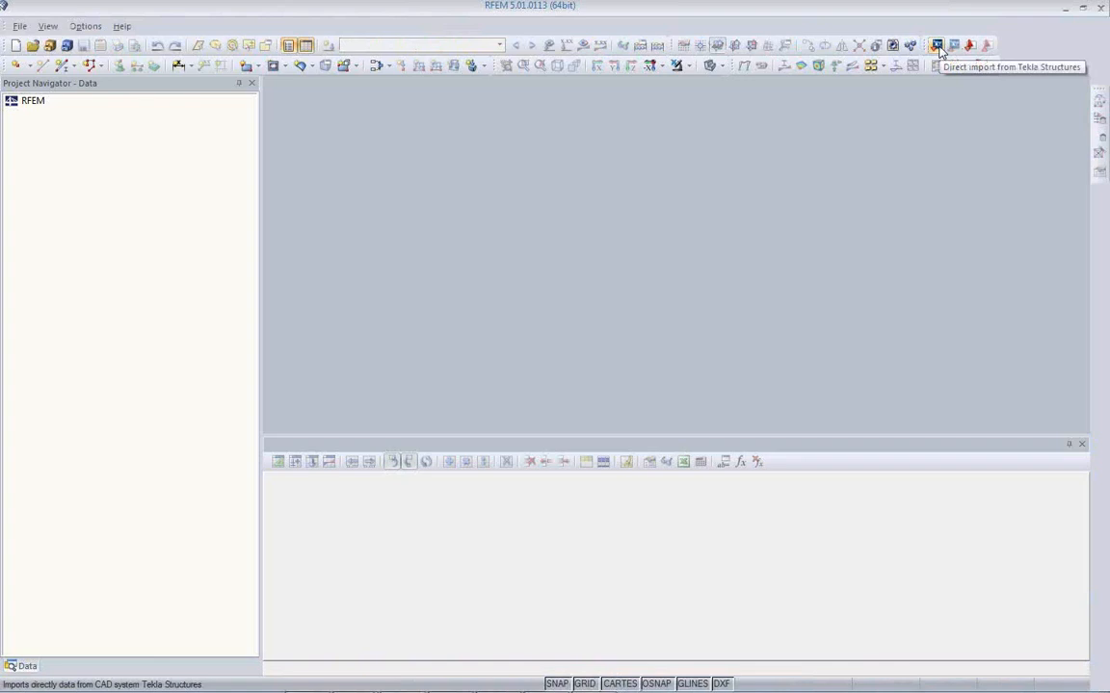
click(937, 45)
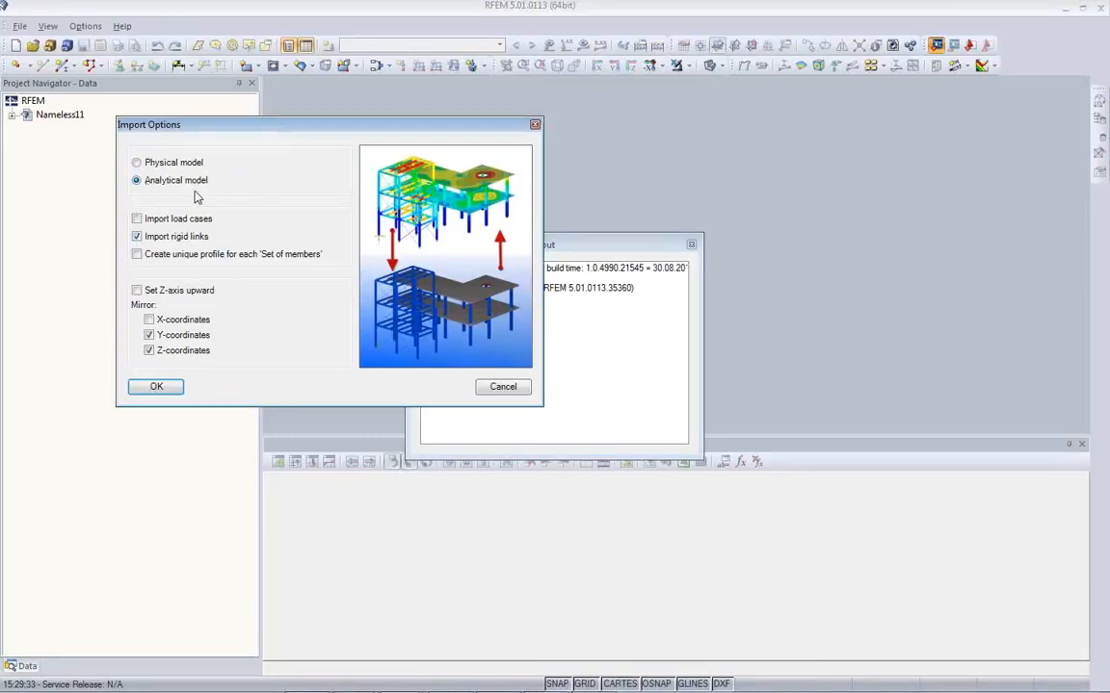
click(154, 218)
click(168, 386)
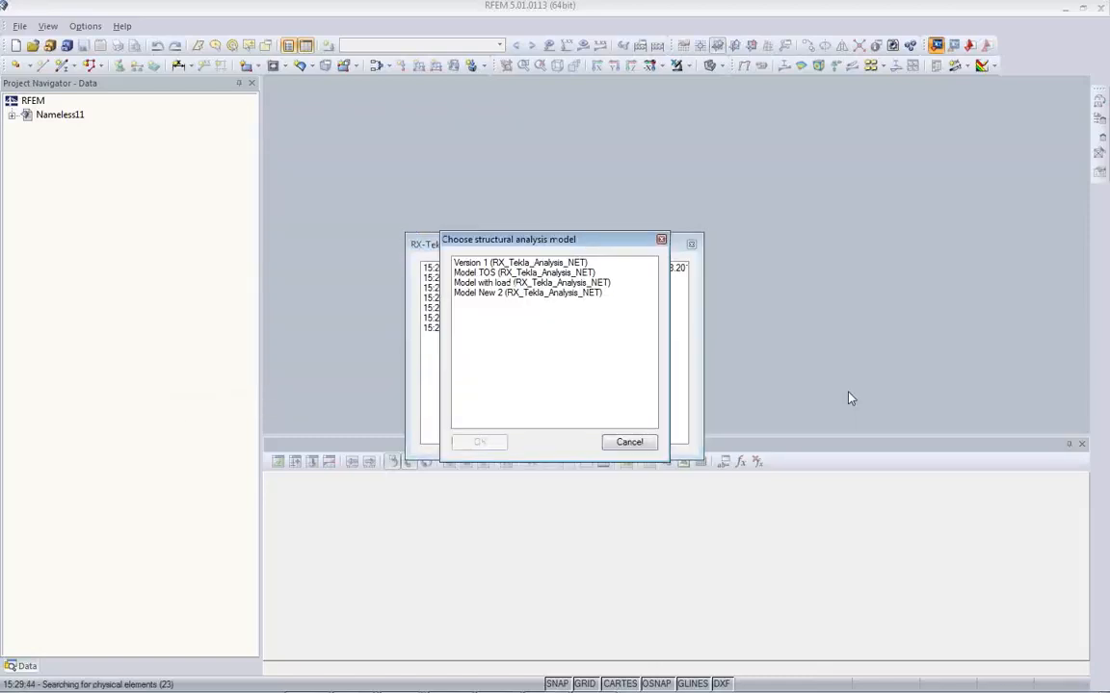
- Choose "Model with load" as the structural analysis model and run the import
click(499, 294)
click(500, 272)
click(500, 263)
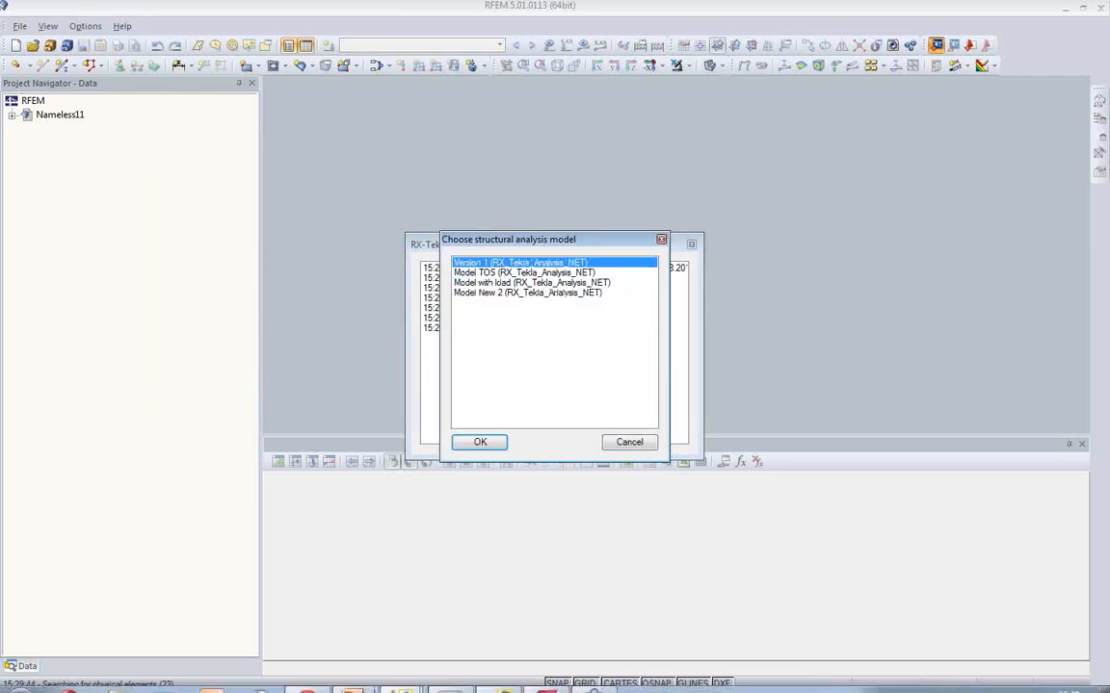
click(545, 678)
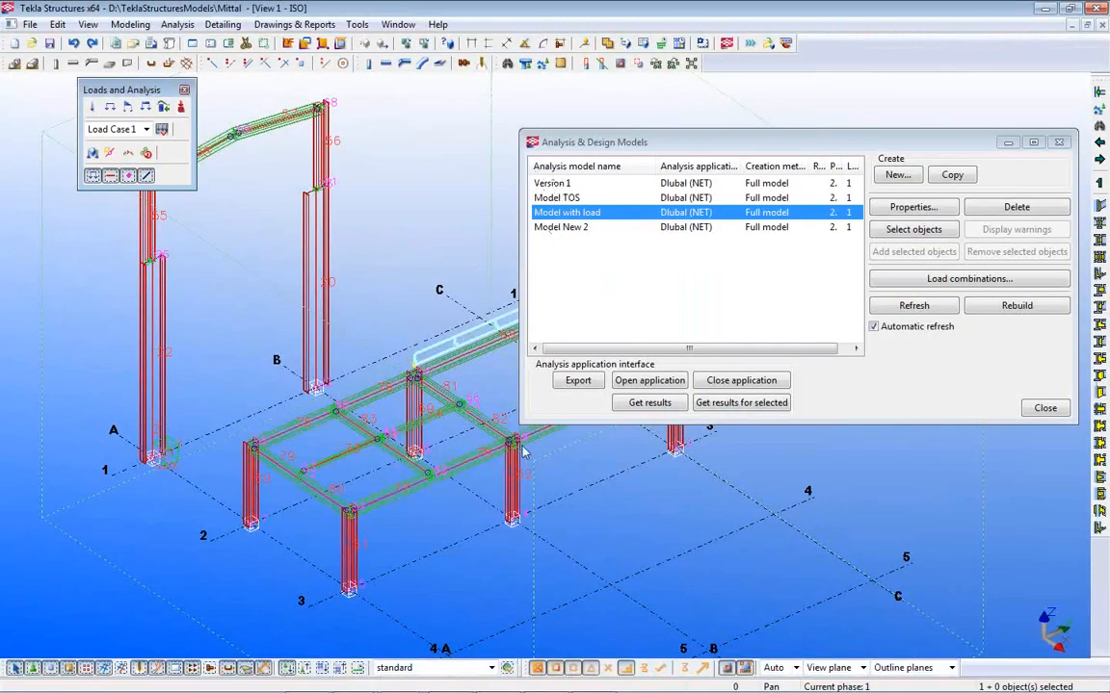
mouse_move(399, 674)
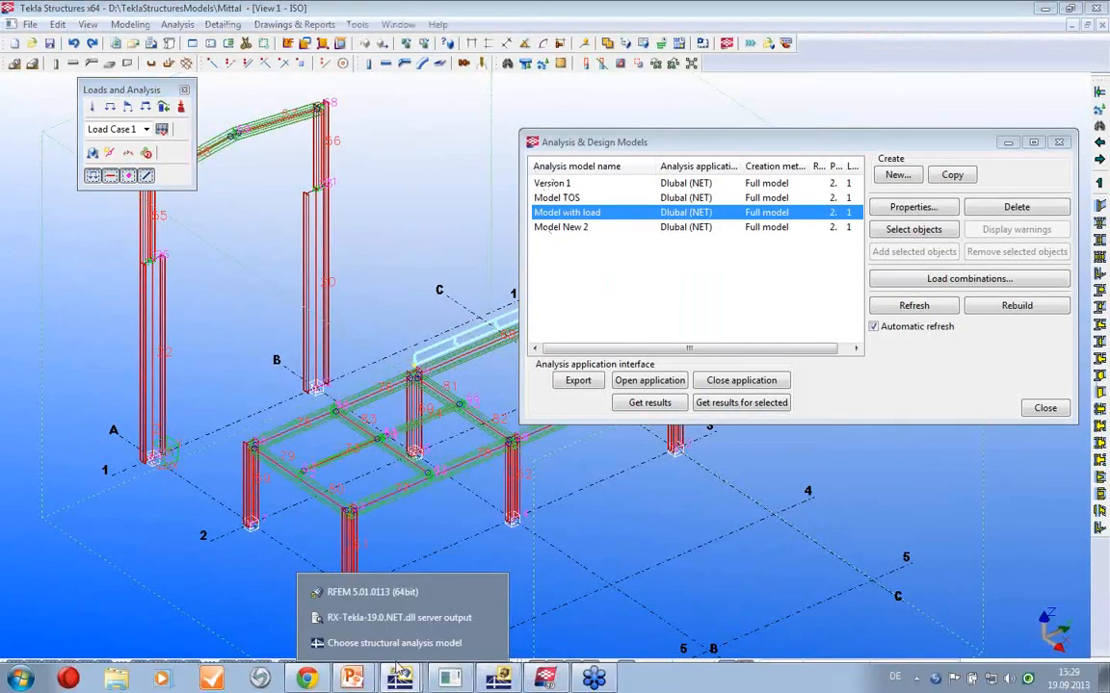
click(397, 619)
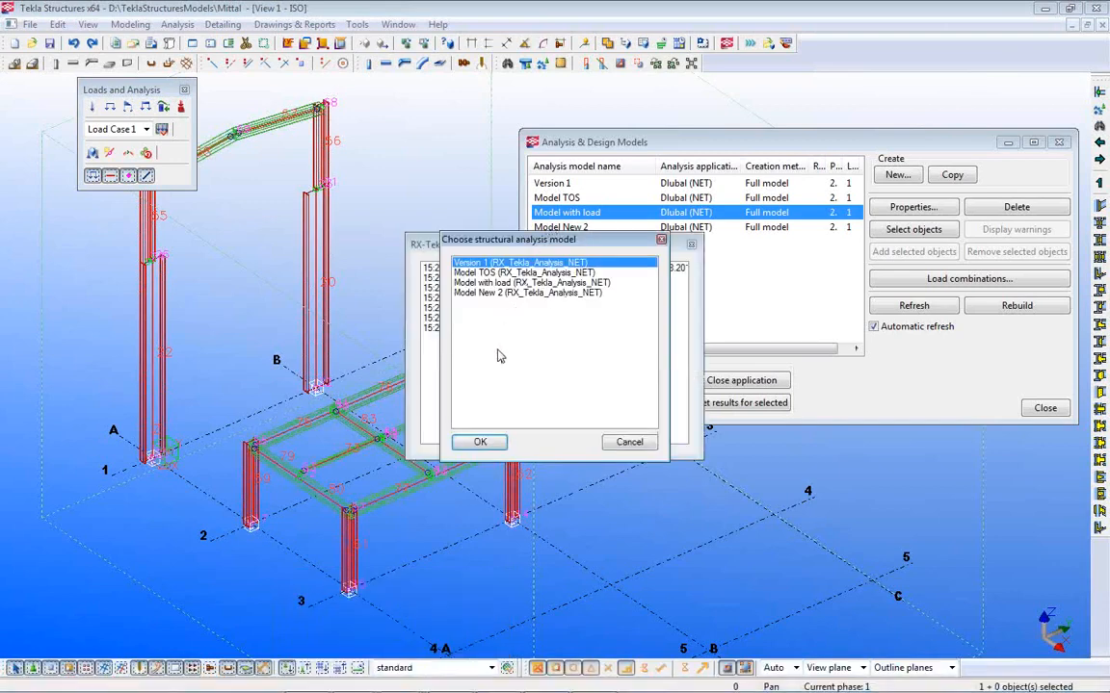
click(493, 283)
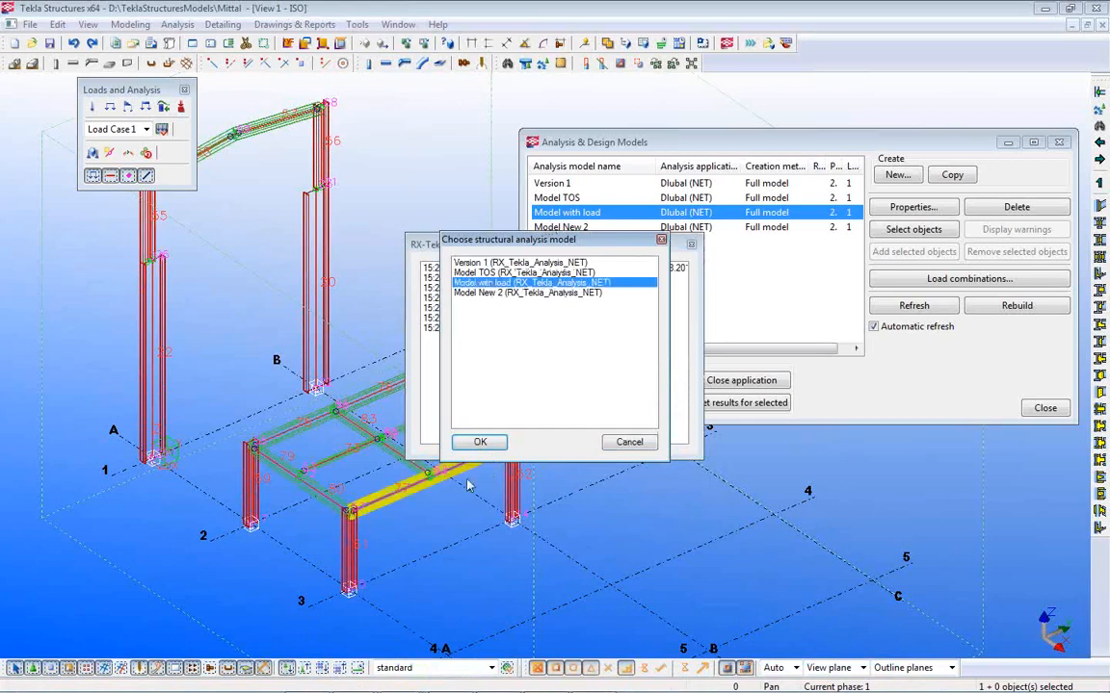
click(482, 442)
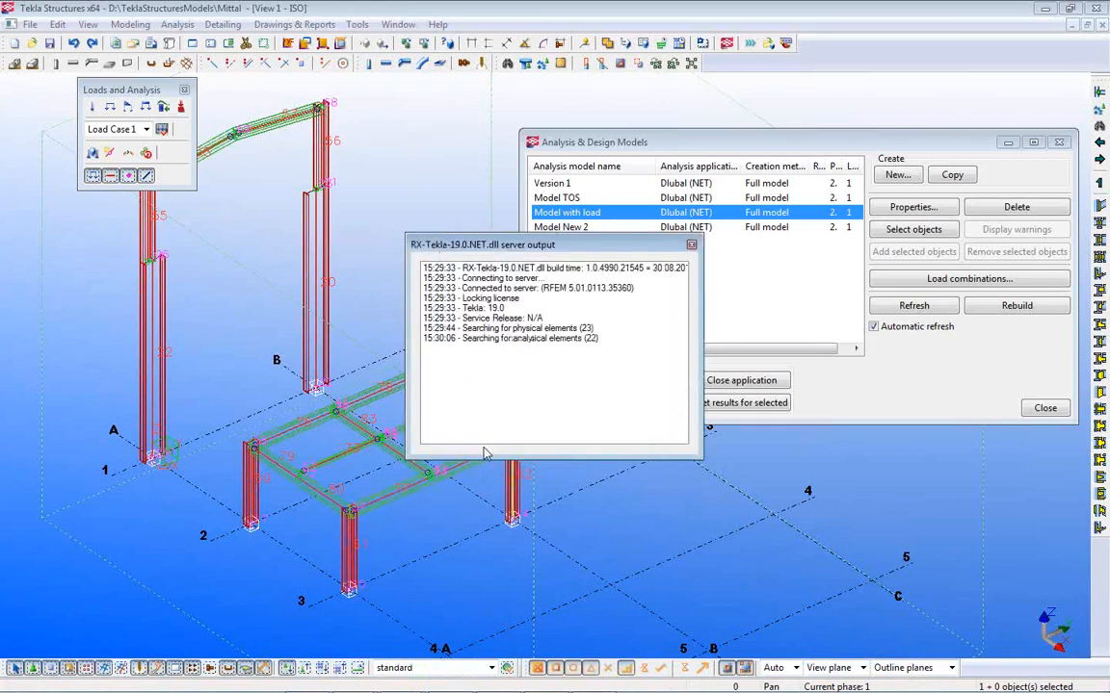
- Switch to RFEM, maximize the imported Mittal.db1 model and shrink the Cross-Sections table to enlarge the graphics area
mouse_move(512, 686)
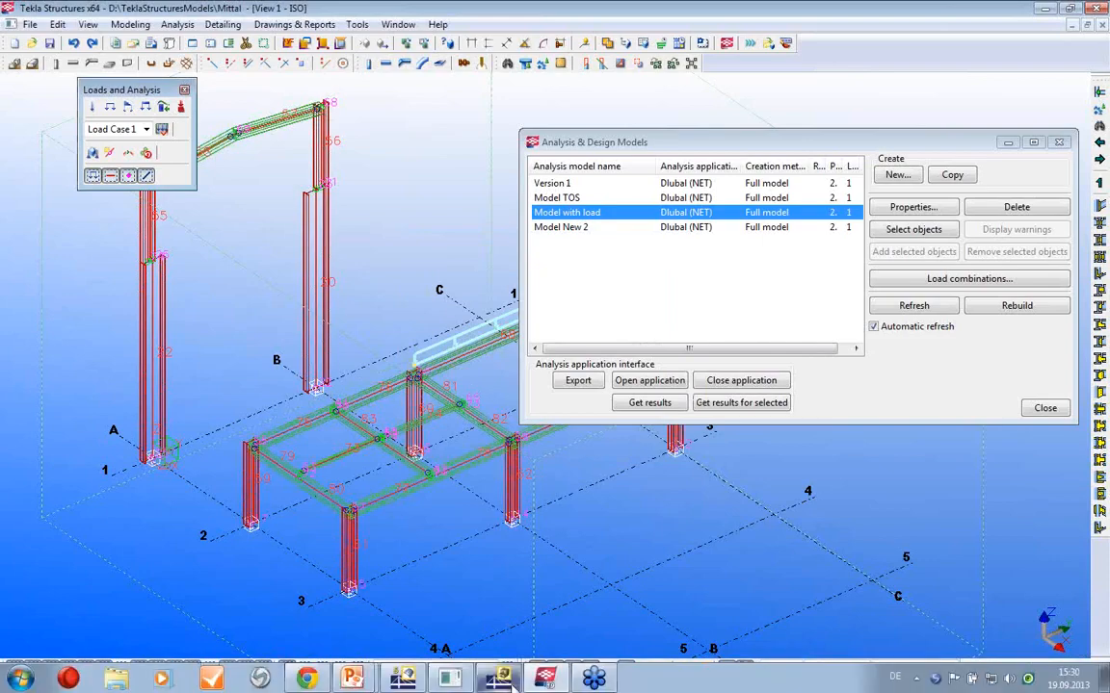
click(404, 680)
double_click(628, 185)
middle_drag(615, 275, 566, 315)
scroll(595, 291, up, 3)
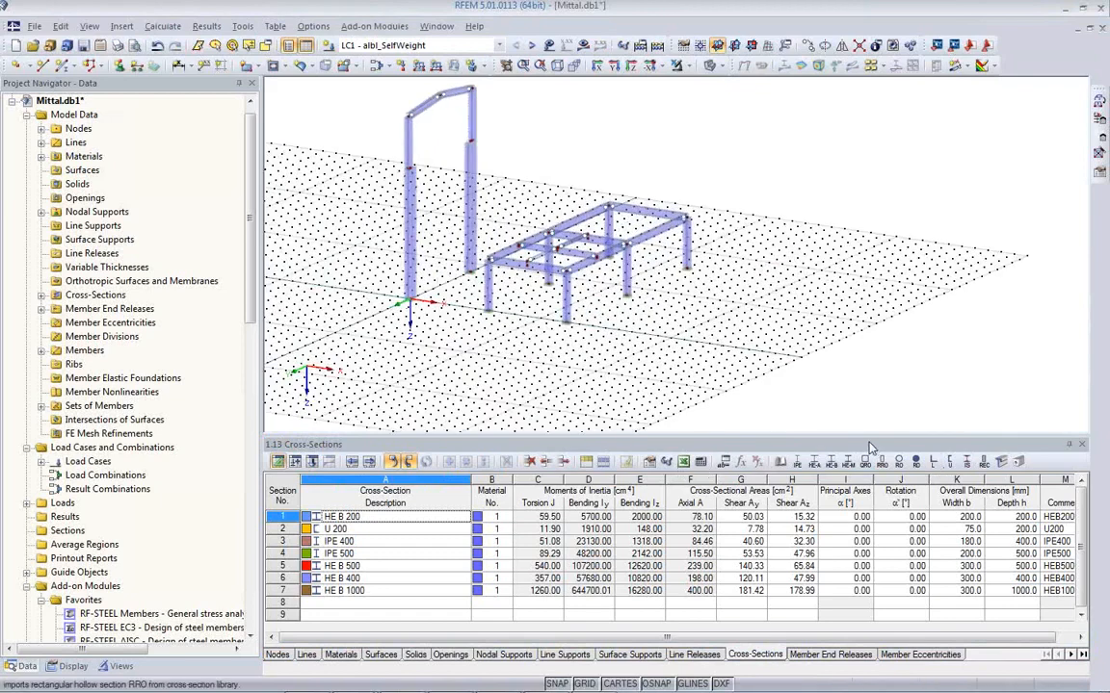
drag(866, 435, 782, 551)
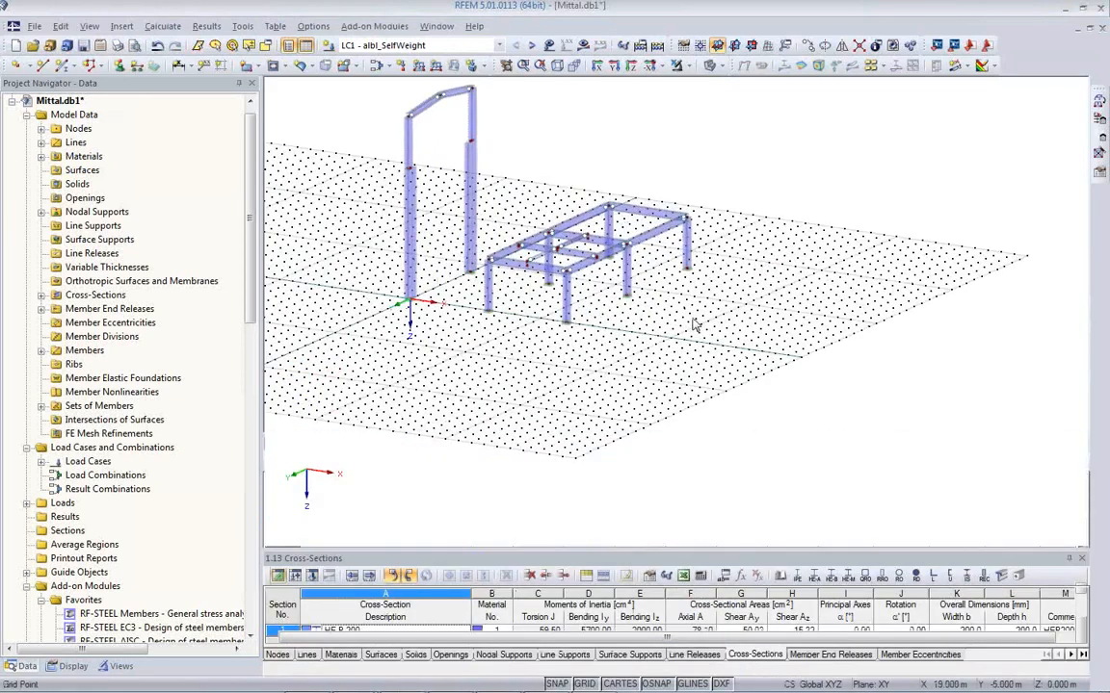
- Display the loads of LC2 - Load Case 1 on the imported model
click(530, 45)
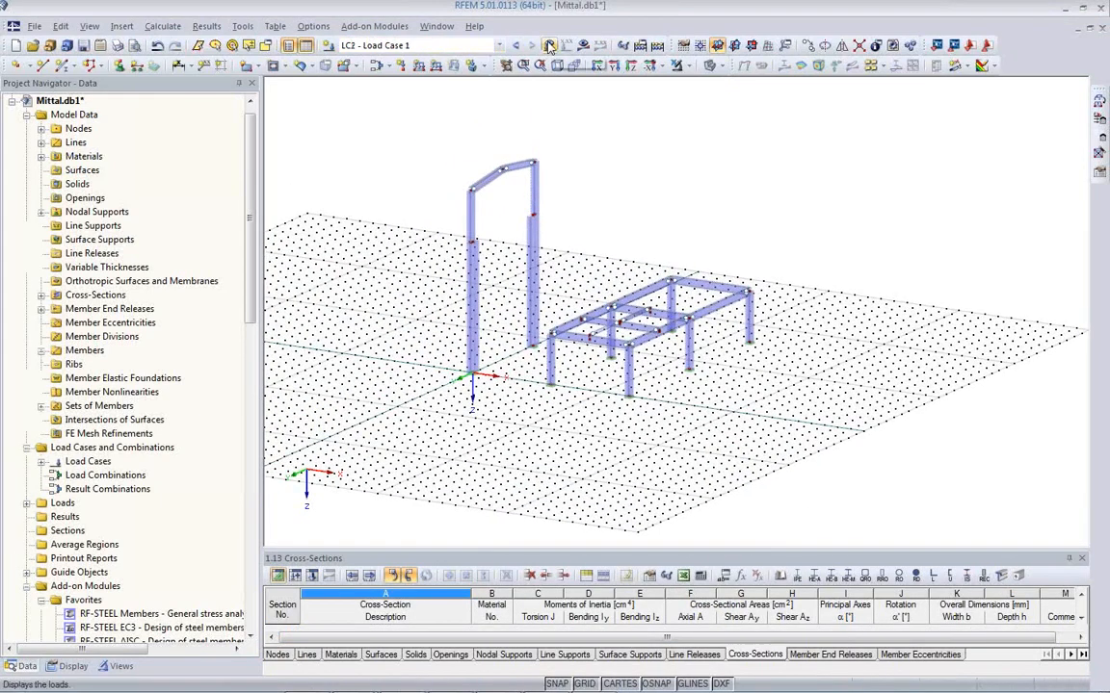
click(548, 45)
scroll(665, 269, up, 5)
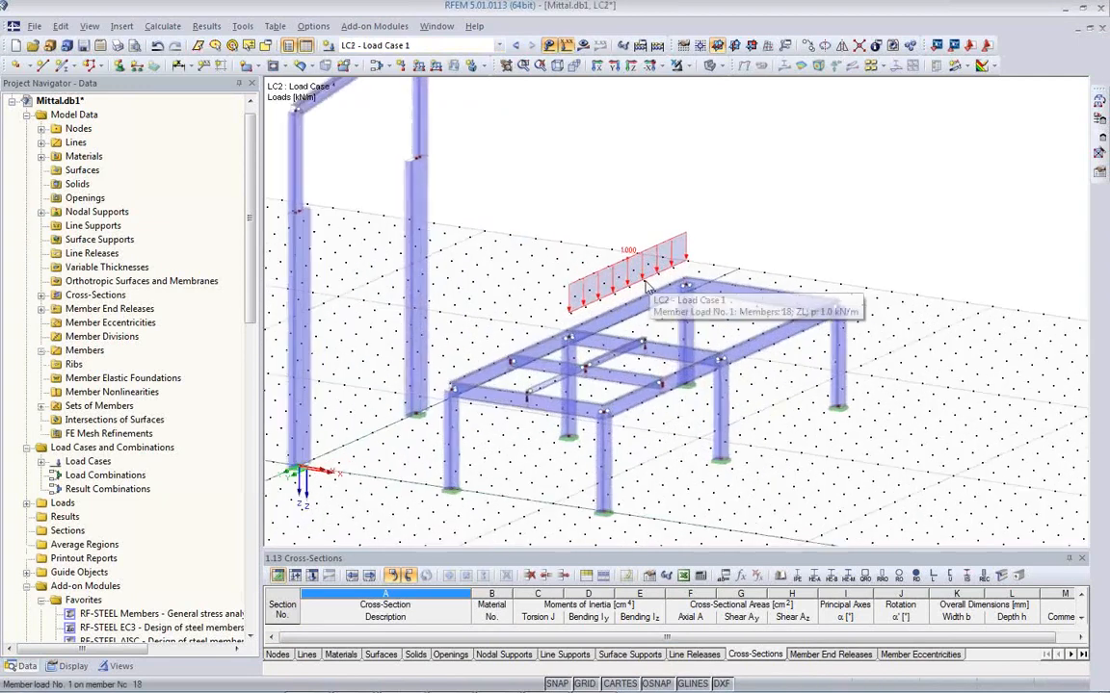
- Show the model as wireframe and review the member type of the vertical link at the secondary beam crossing
click(710, 66)
scroll(554, 404, up, 4)
scroll(552, 395, up, 5)
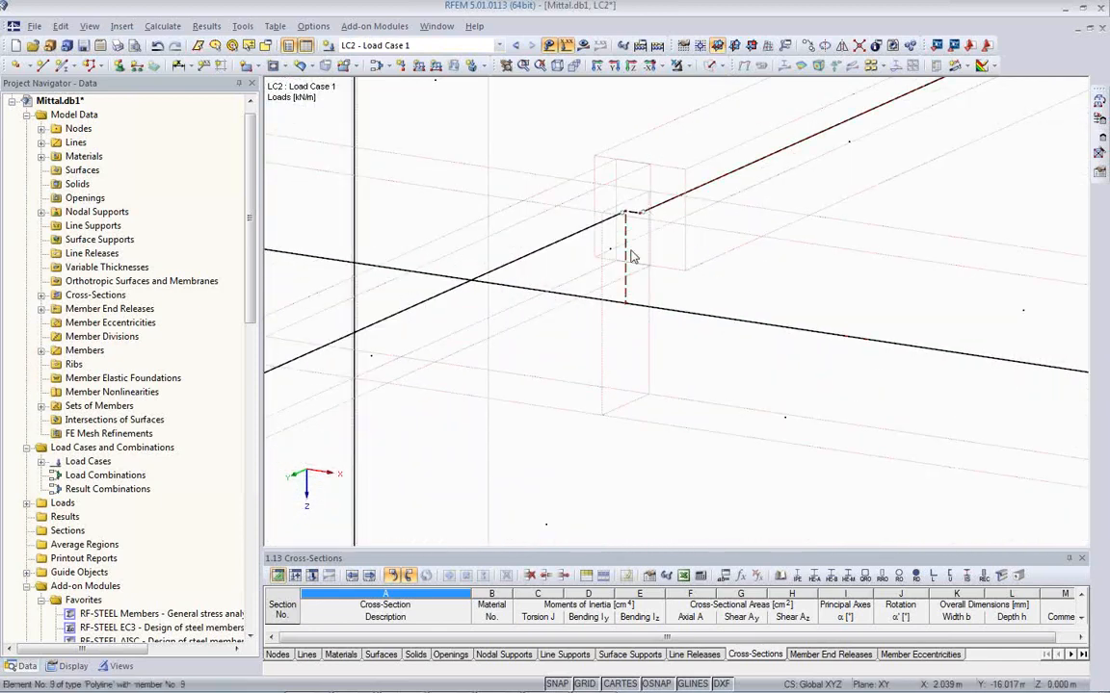
double_click(627, 271)
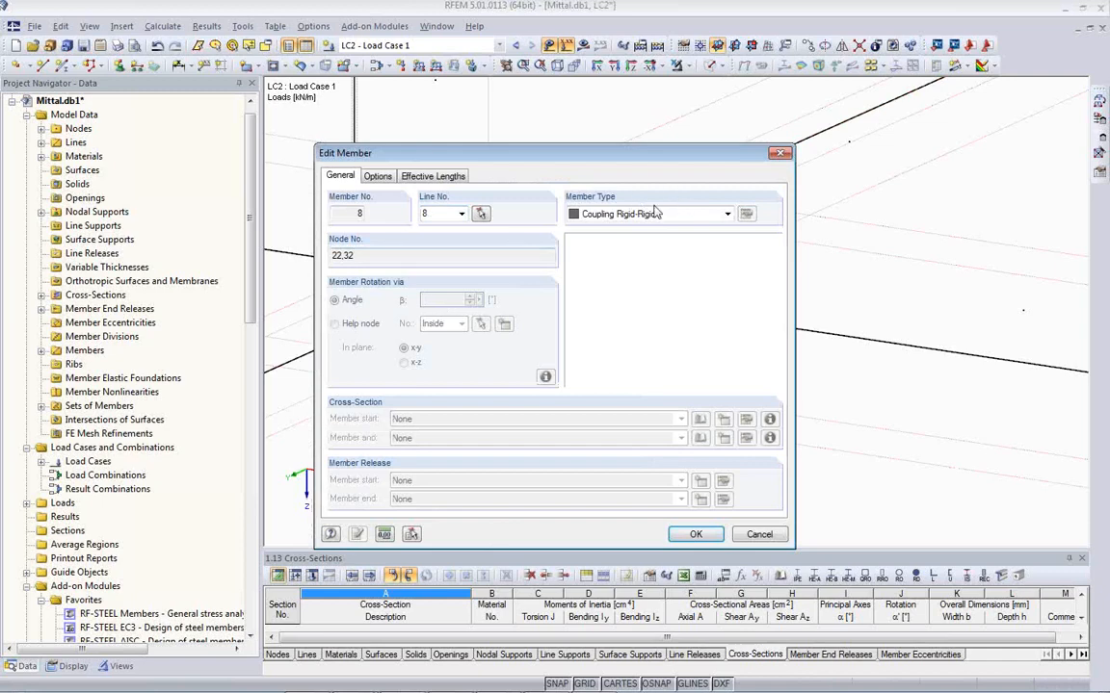
click(782, 535)
- Review the nodal support definition at the base of the platform column on node 5
scroll(534, 392, down, 5)
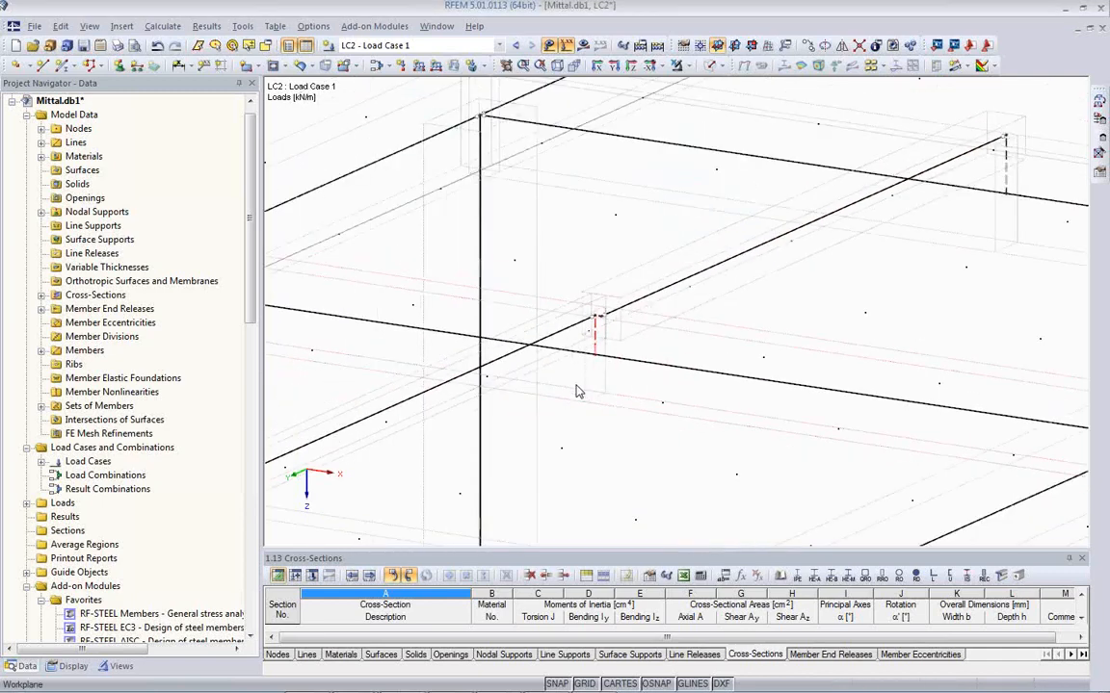
scroll(534, 392, down, 3)
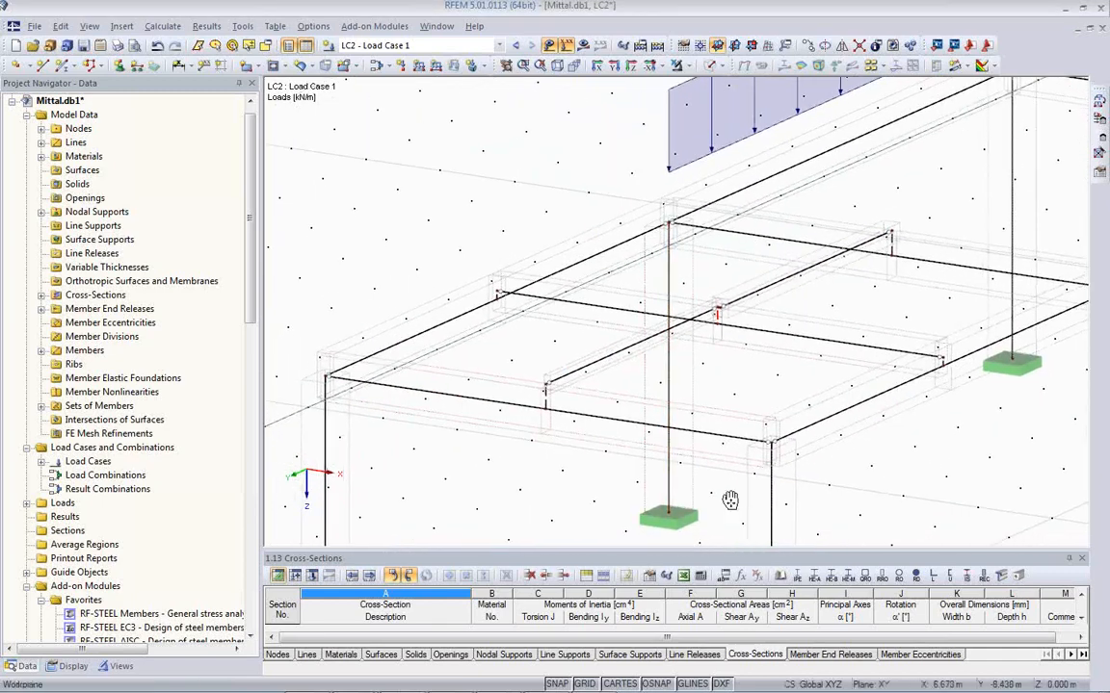
scroll(631, 446, up, 4)
double_click(628, 438)
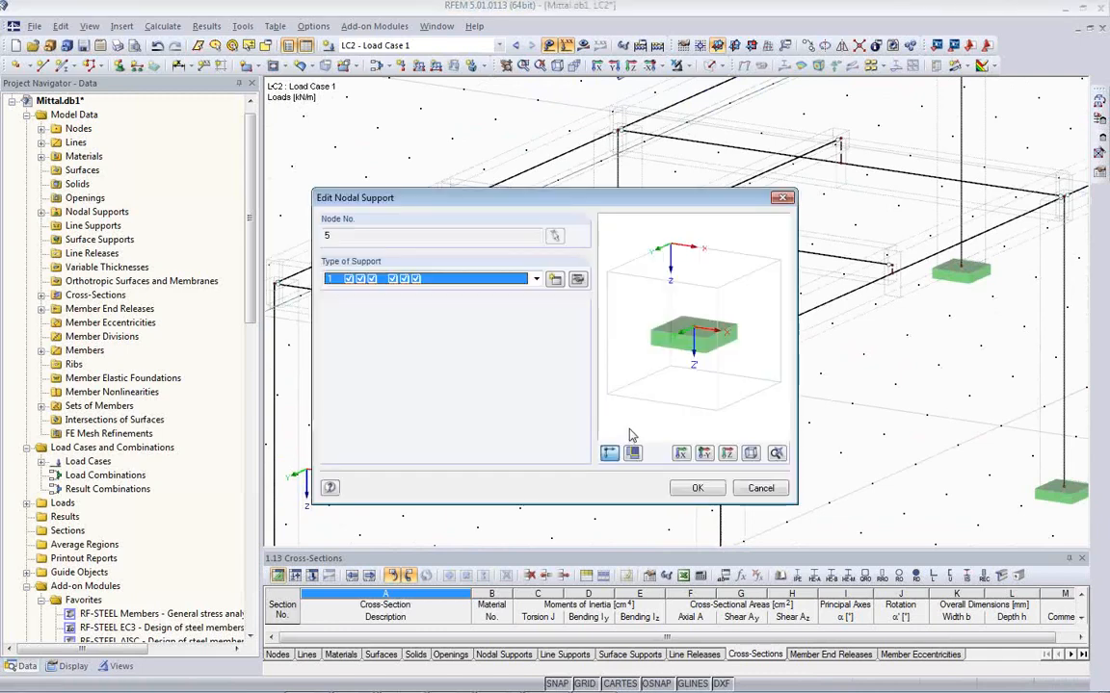
click(761, 489)
- Examine the rigid link at the portal column's cross-section offset, including how it relates to the overall frame
scroll(635, 419, down, 4)
middle_drag(452, 126, 554, 486)
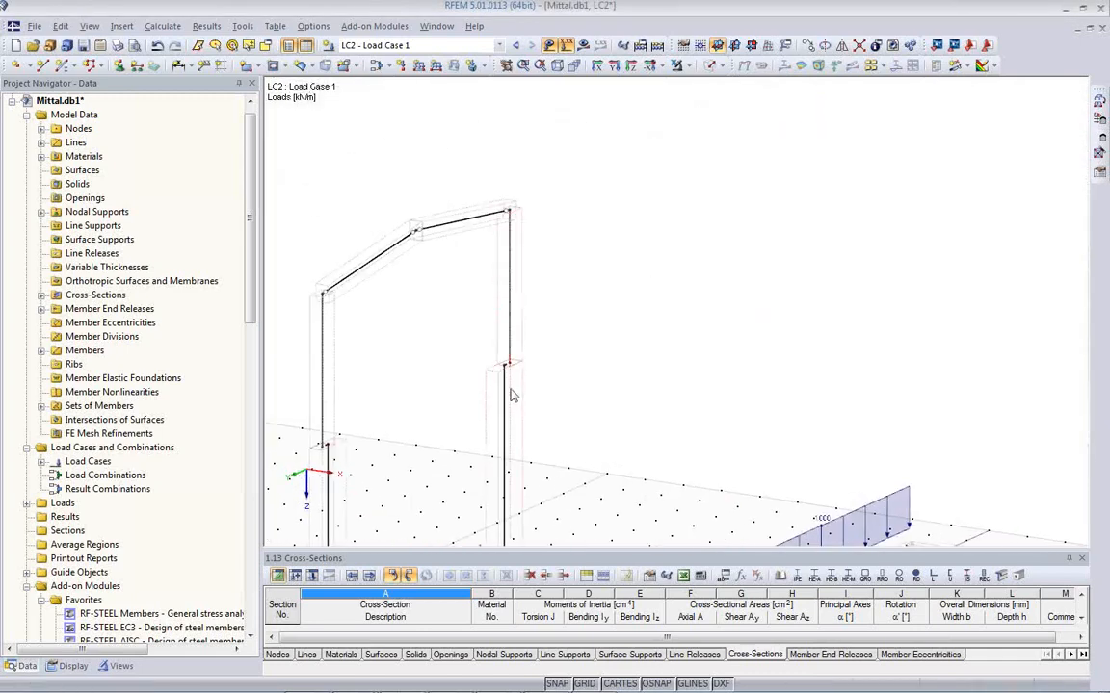
scroll(501, 347, up, 5)
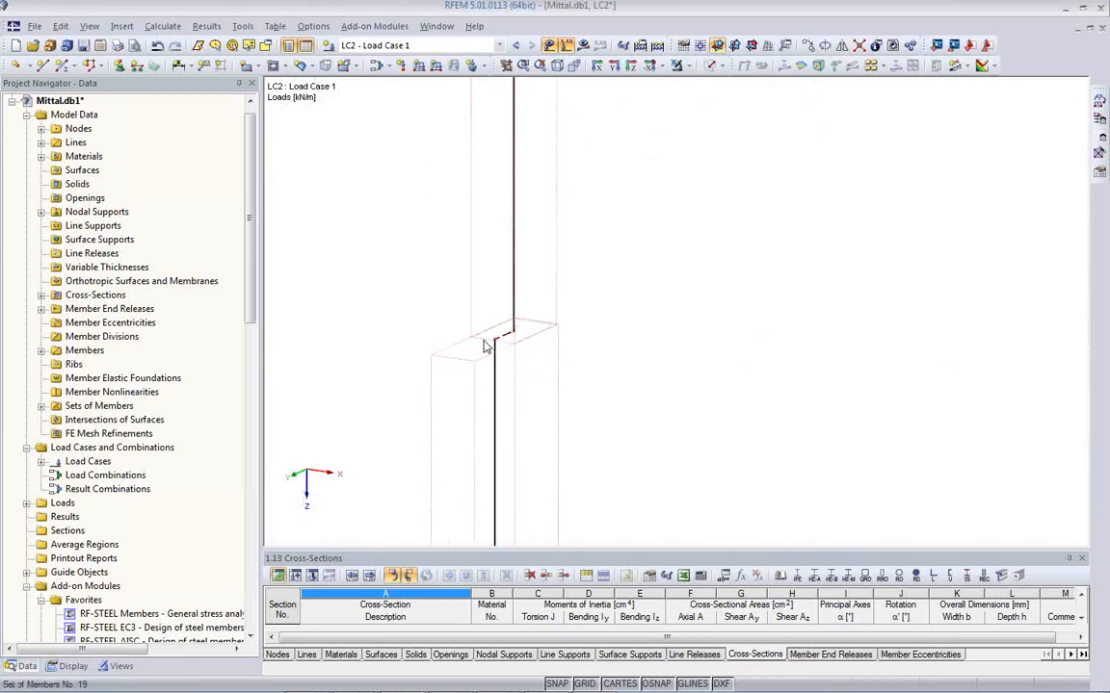
scroll(512, 334, down, 5)
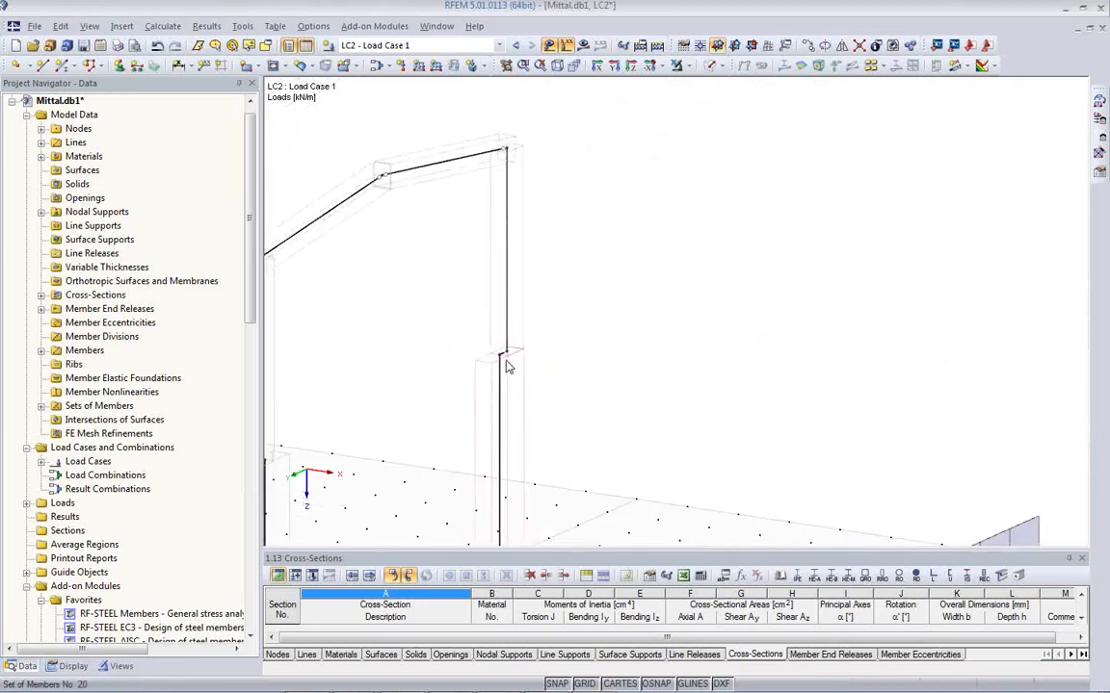
middle_drag(559, 438, 525, 256)
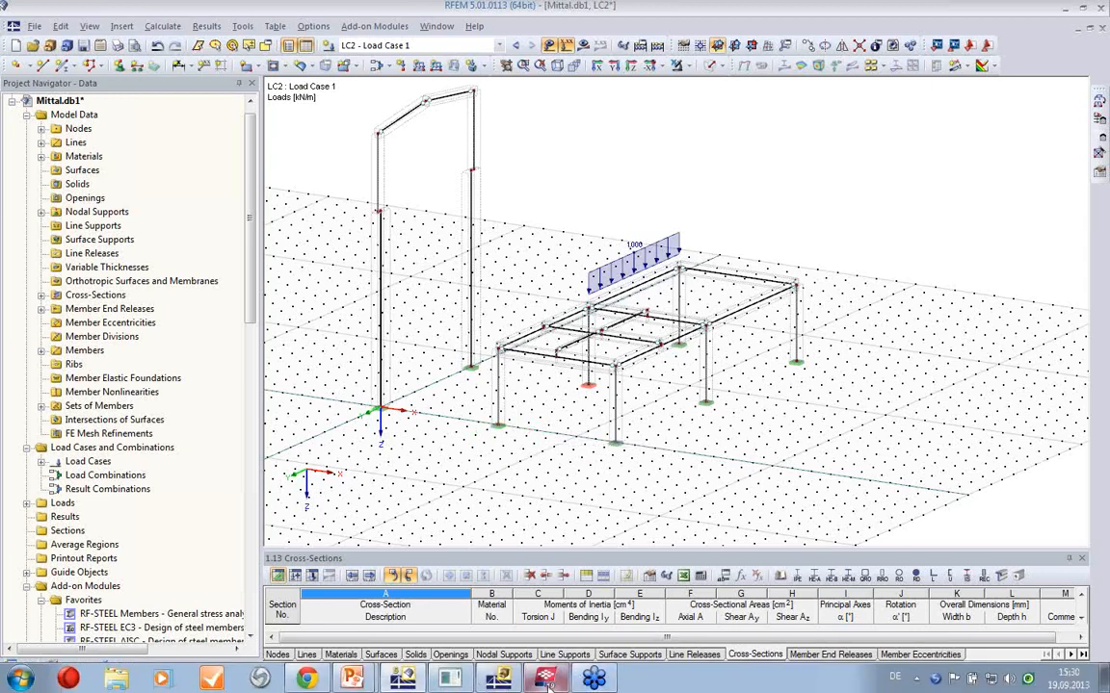
- Switch to Tekla Structures, close the analysis models list and open the model RFEM_TEKLA_START_EN without saving changes to Mittal
click(546, 681)
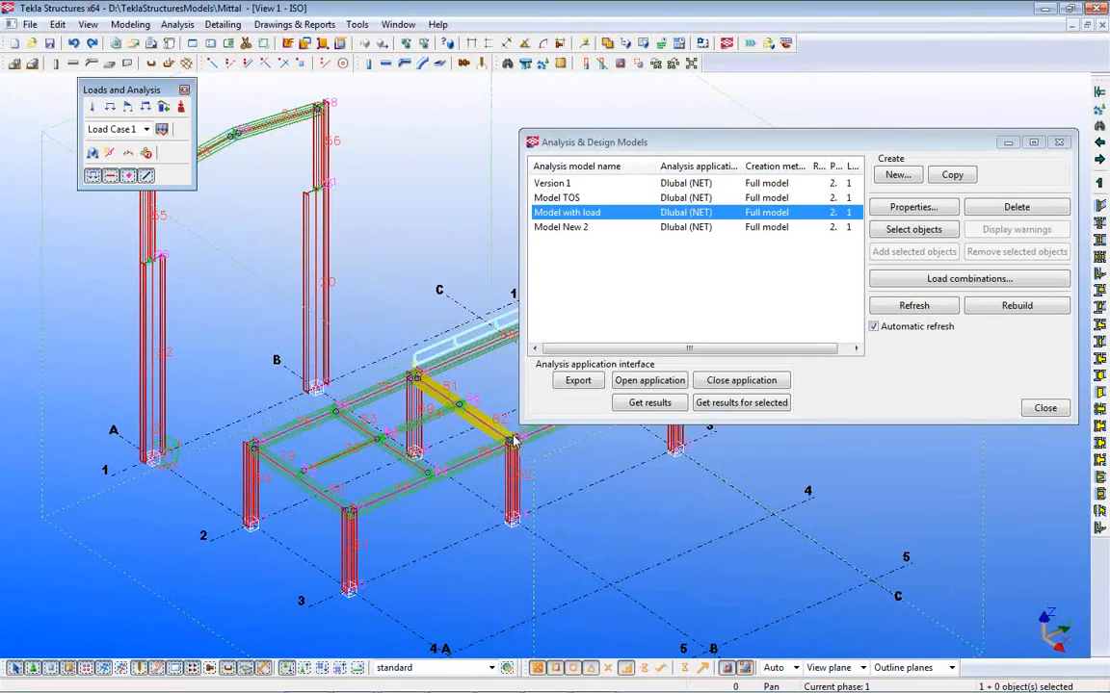
click(1045, 408)
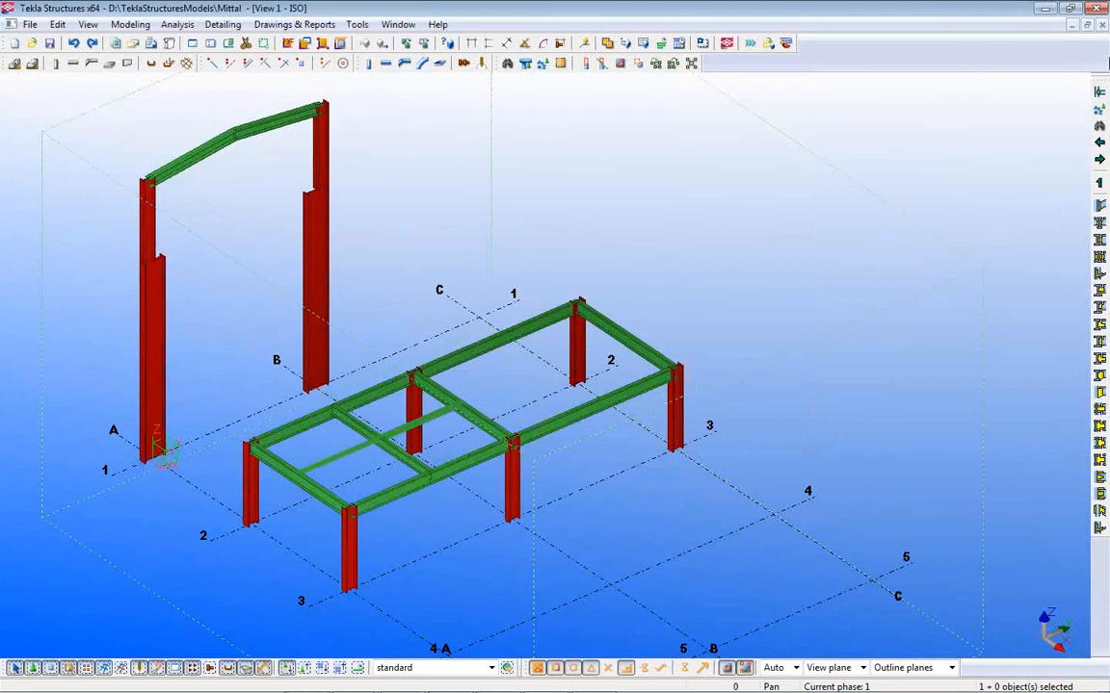
click(33, 44)
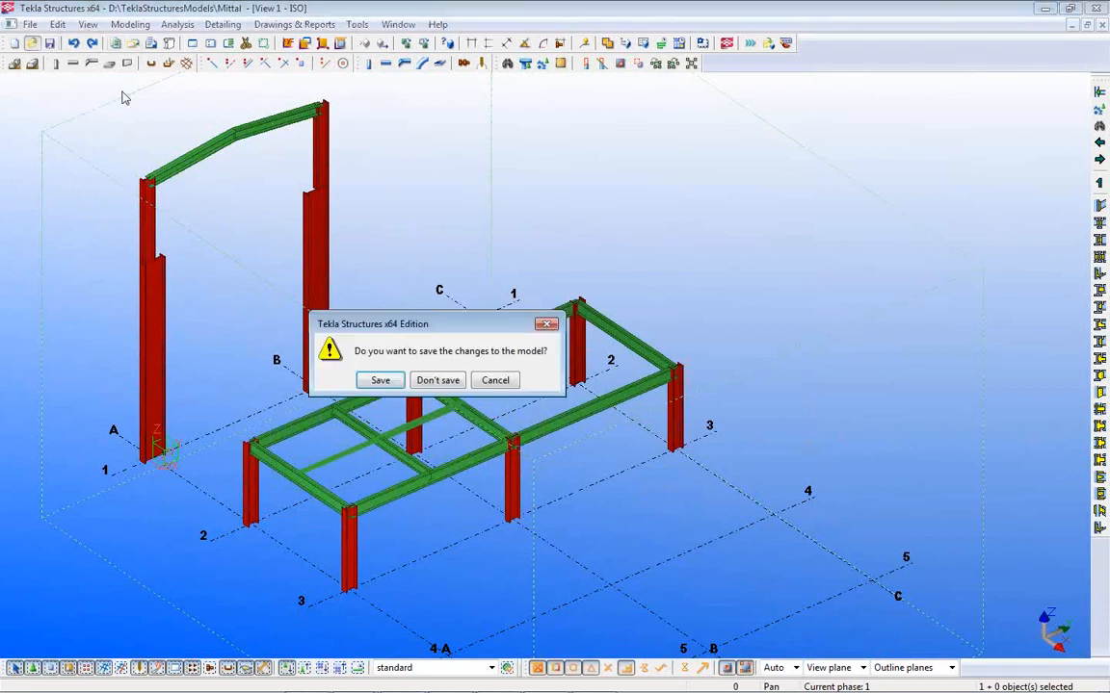
click(435, 381)
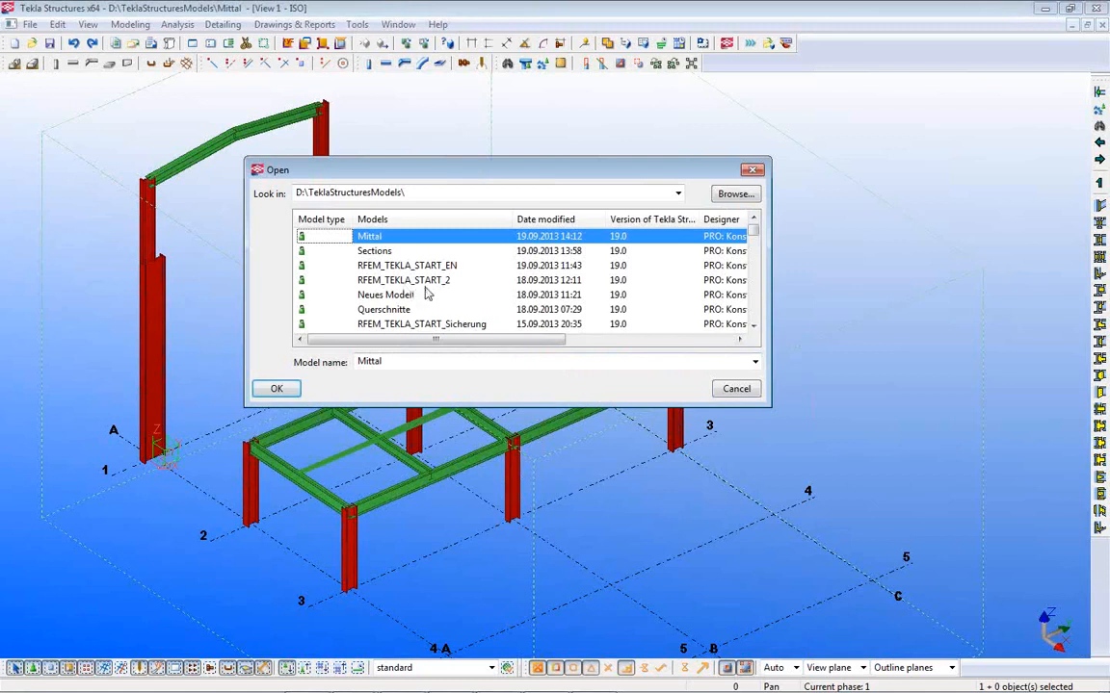
click(430, 268)
click(276, 388)
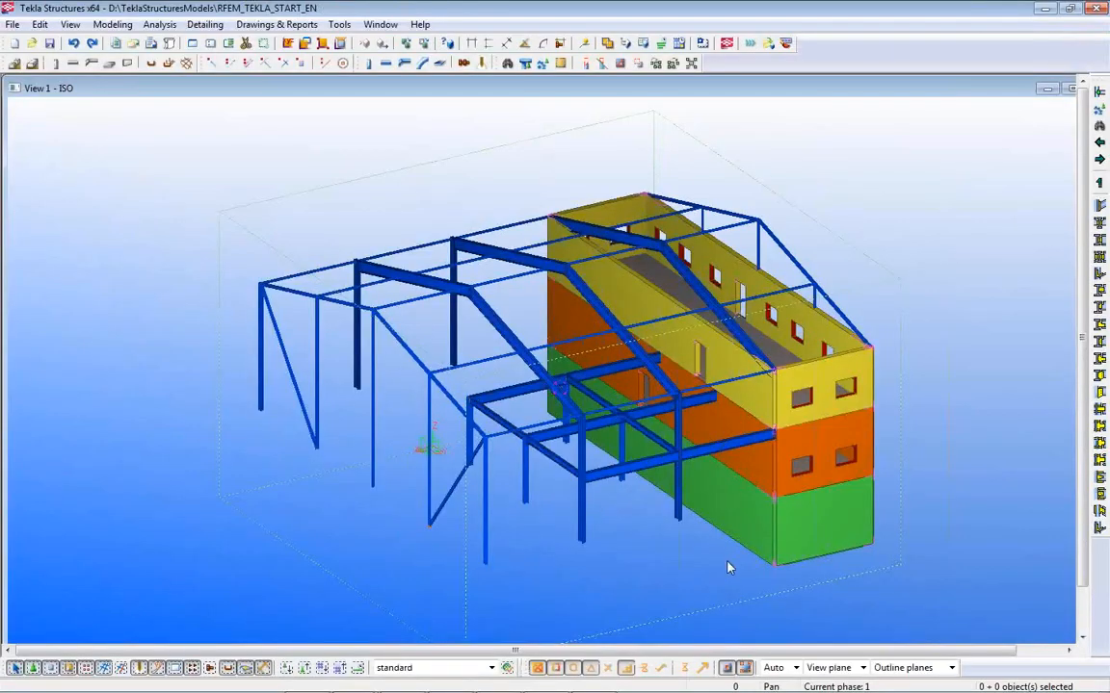
- Display the parts of the hall and the concrete building as transparent
middle_drag(719, 551, 891, 268)
ctrl+middle_drag(500, 550, 540, 544)
key(ctrl+2)
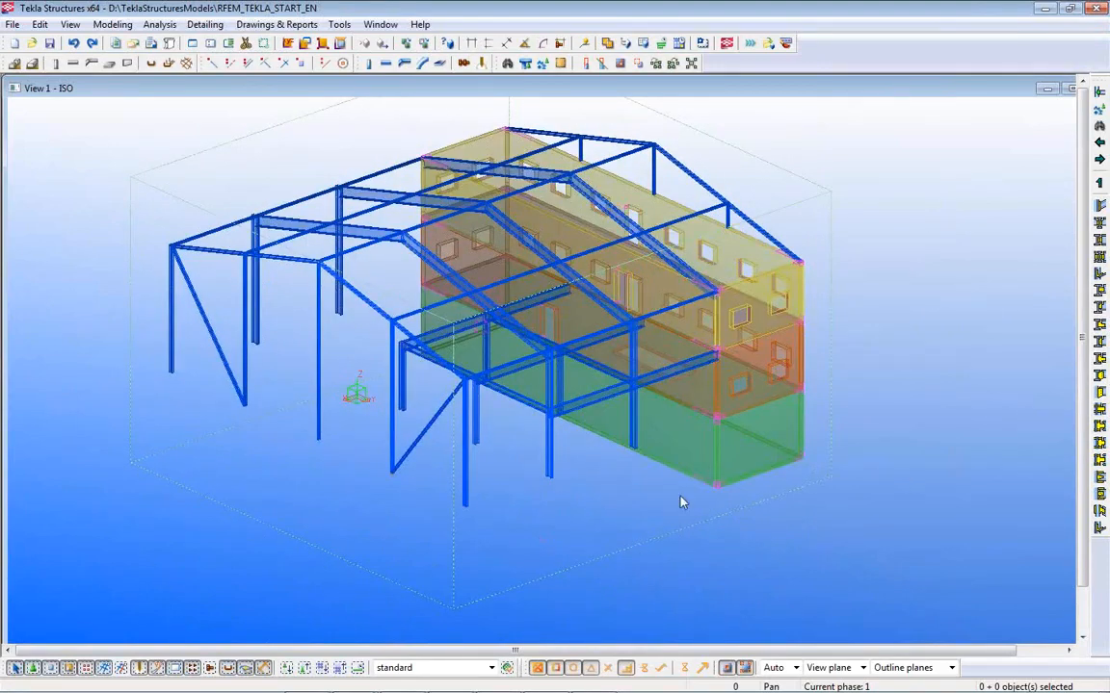
- Examine the platform framing inside the steel hall and the floor slab opening in the adjoining concrete building
scroll(532, 287, up, 1)
scroll(315, 264, up, 4)
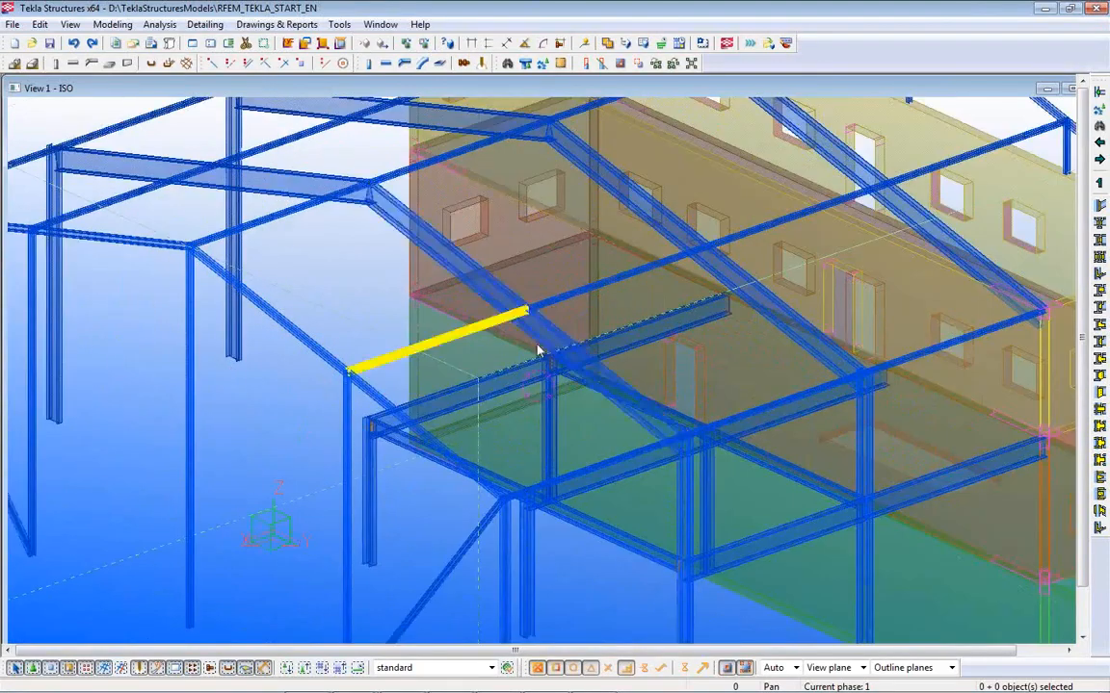
scroll(750, 354, down, 5)
middle_drag(774, 321, 546, 377)
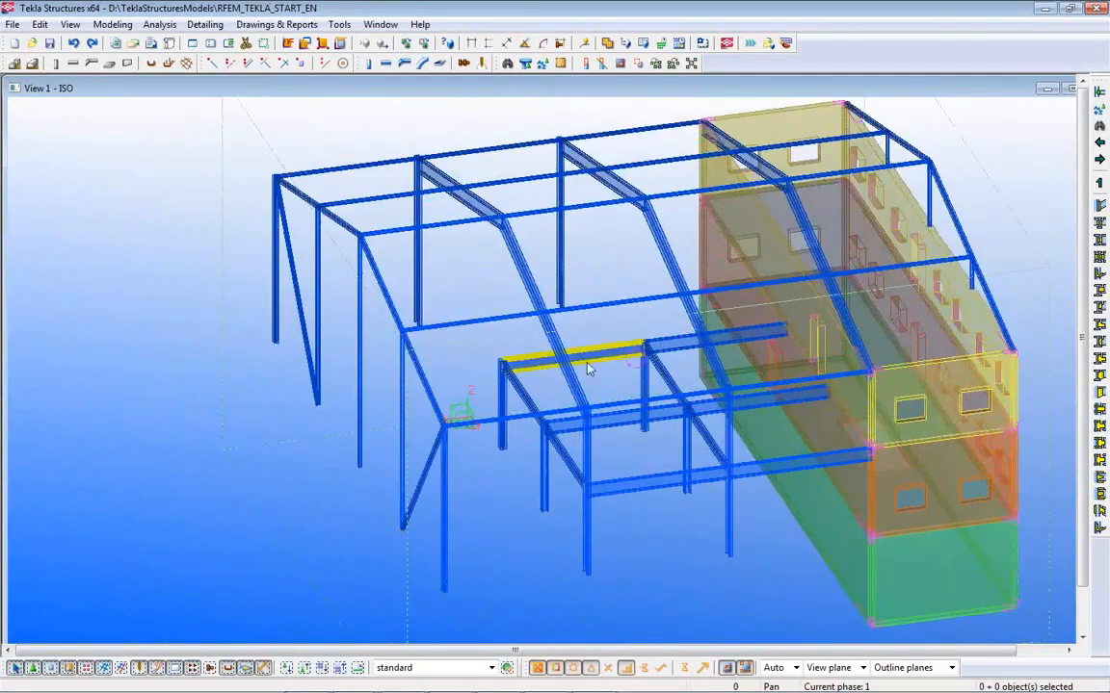
ctrl+middle_drag(667, 379, 748, 515)
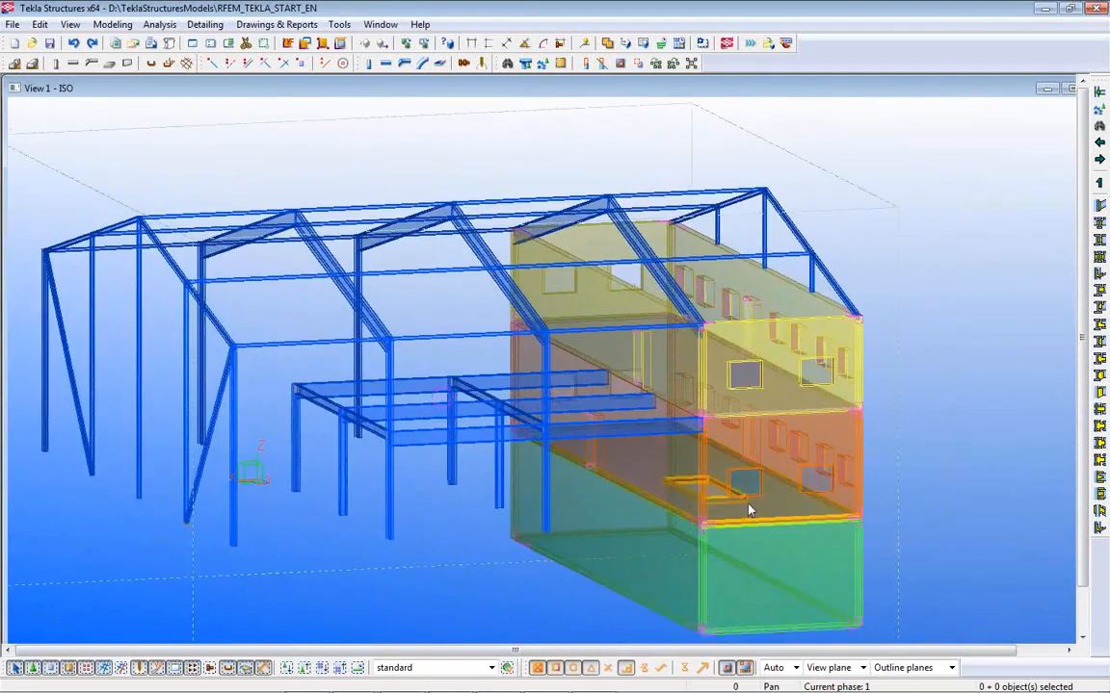
scroll(748, 511, up, 3)
scroll(749, 511, up, 2)
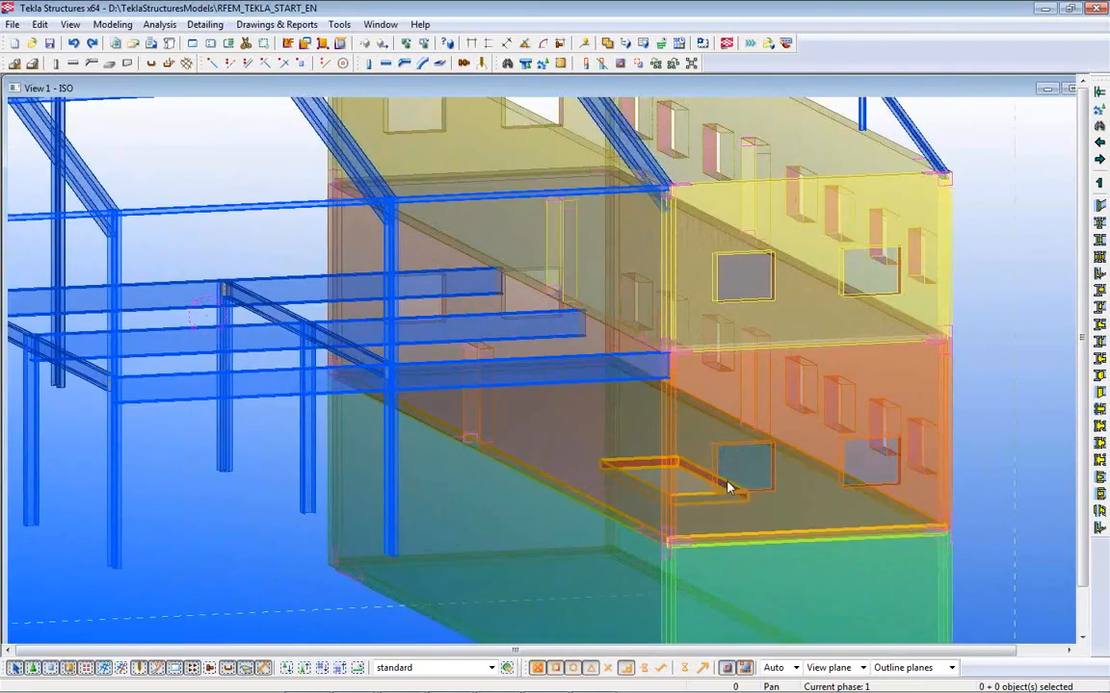
ctrl+middle_drag(729, 332, 728, 427)
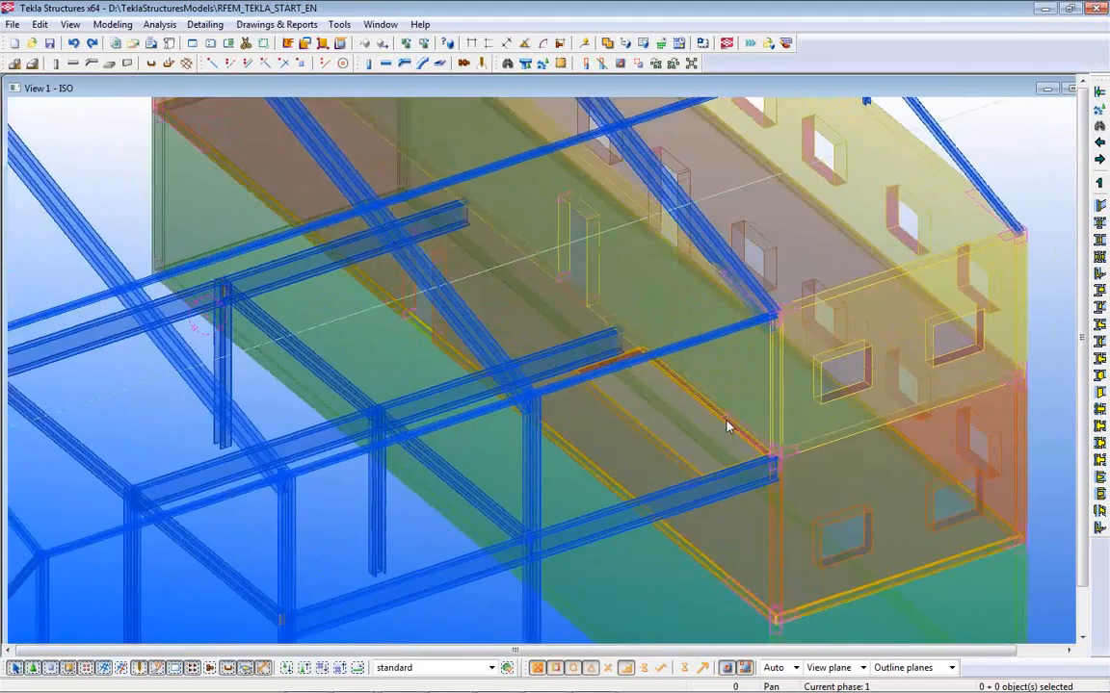
scroll(728, 427, down, 5)
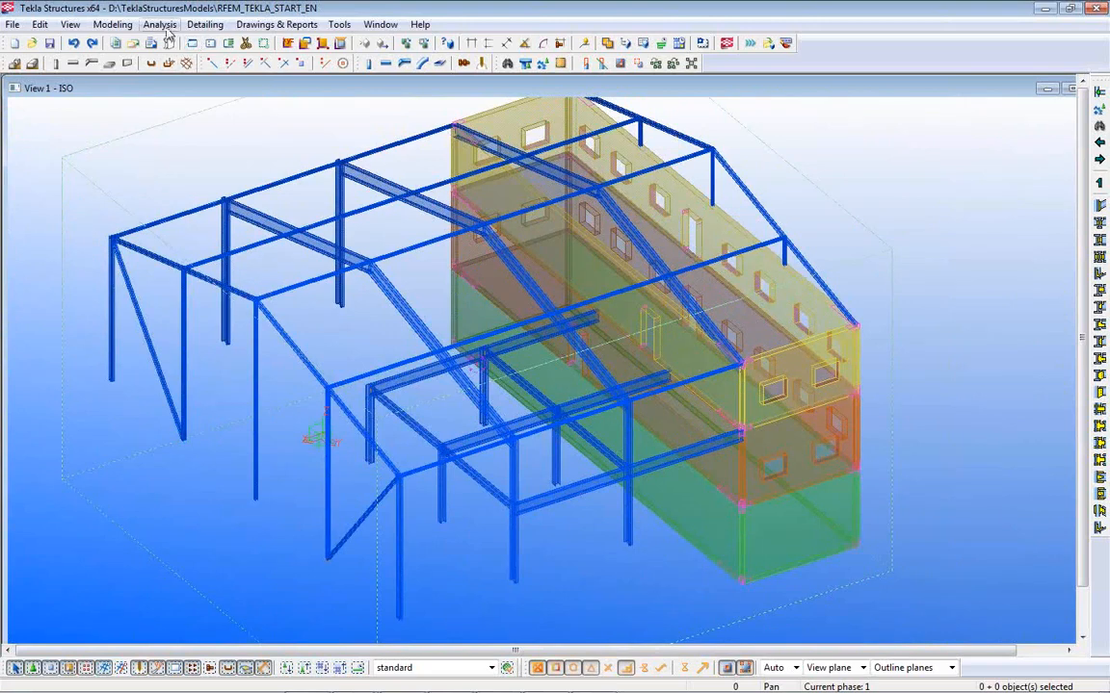
- Open the list of analysis and design models and show the analysis model Concrete Part
click(157, 24)
click(183, 64)
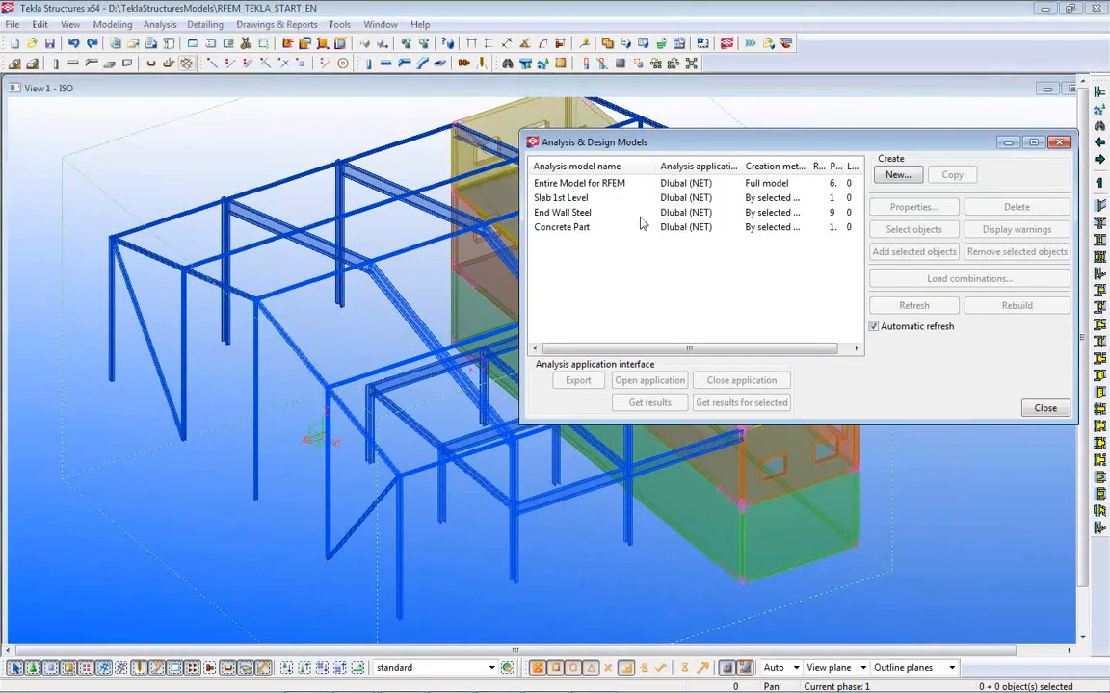
drag(710, 145, 788, 372)
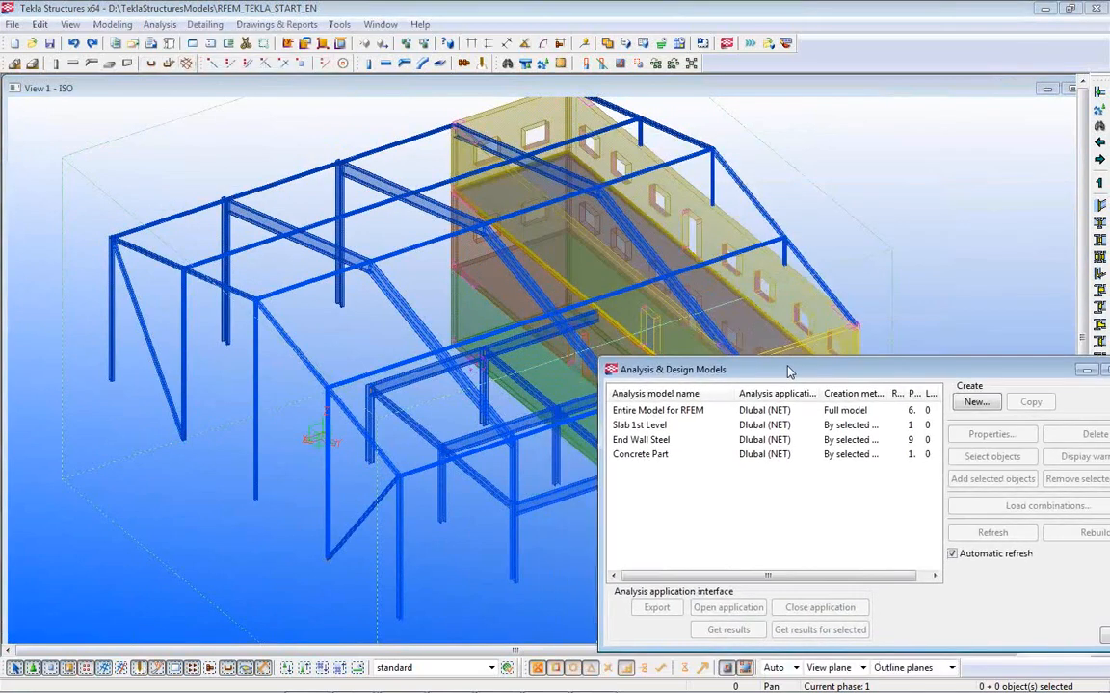
click(645, 457)
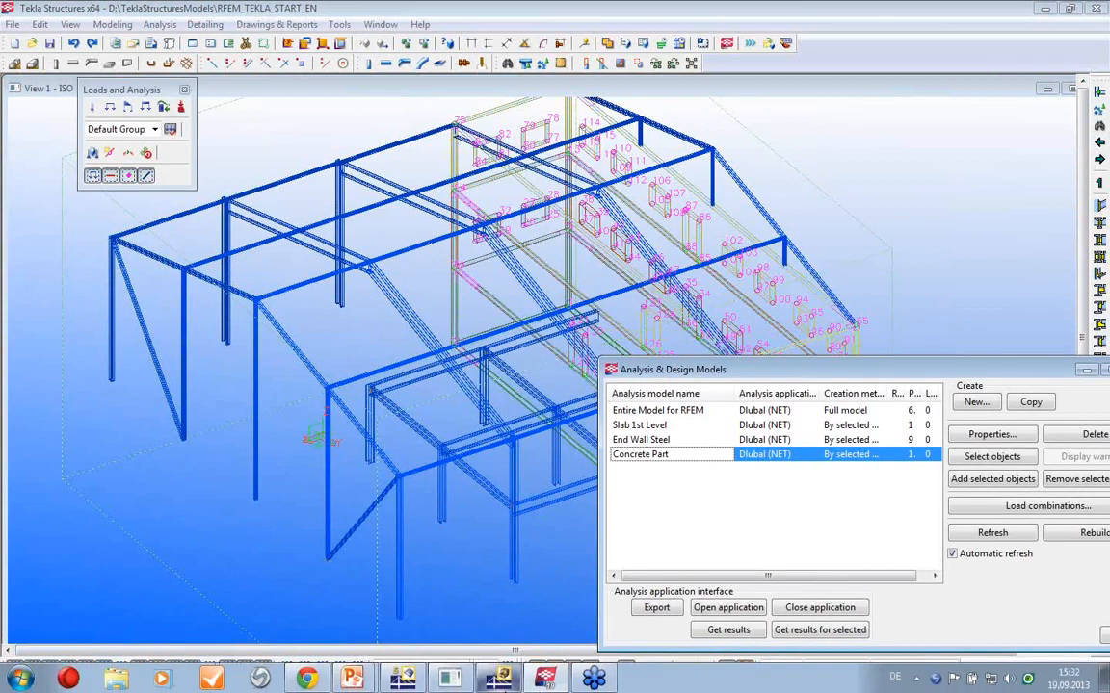
- Switch to RFEM, import the analytical model Concrete Part with rigid links over the existing data, and hide the grid
click(411, 678)
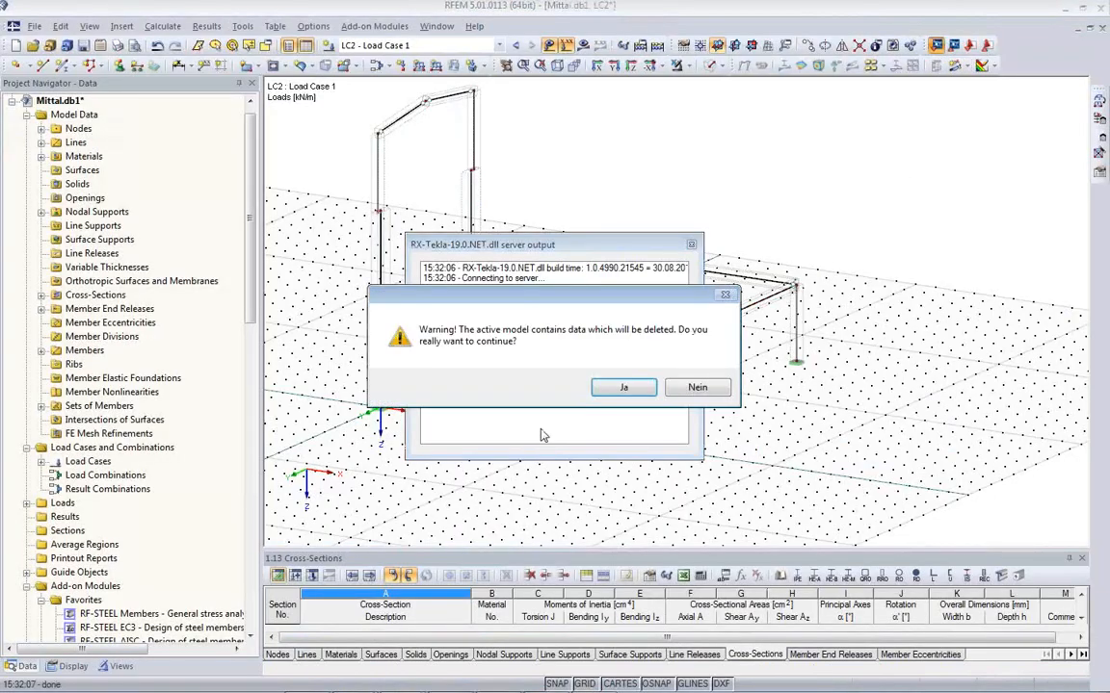
click(621, 390)
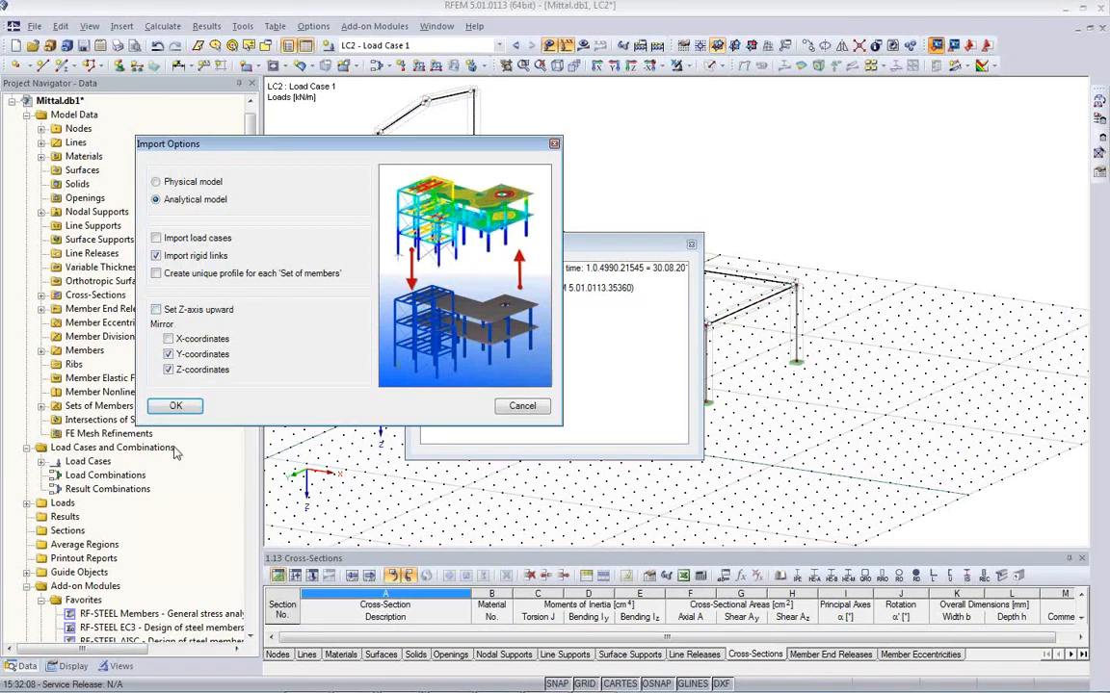
click(175, 406)
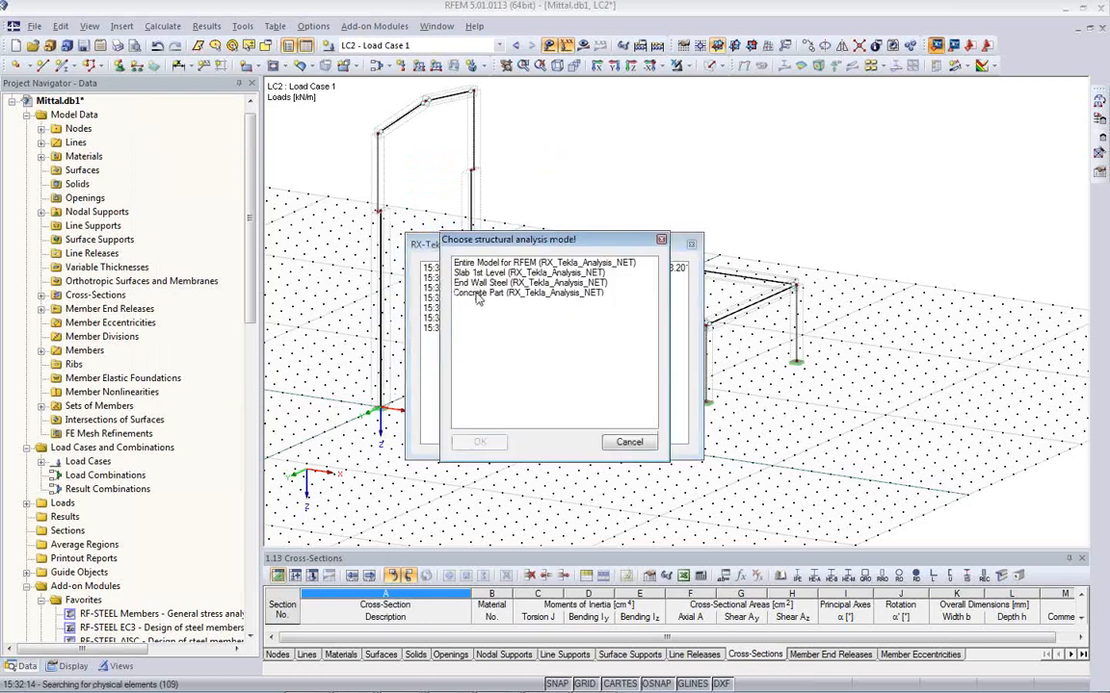
click(478, 294)
click(482, 442)
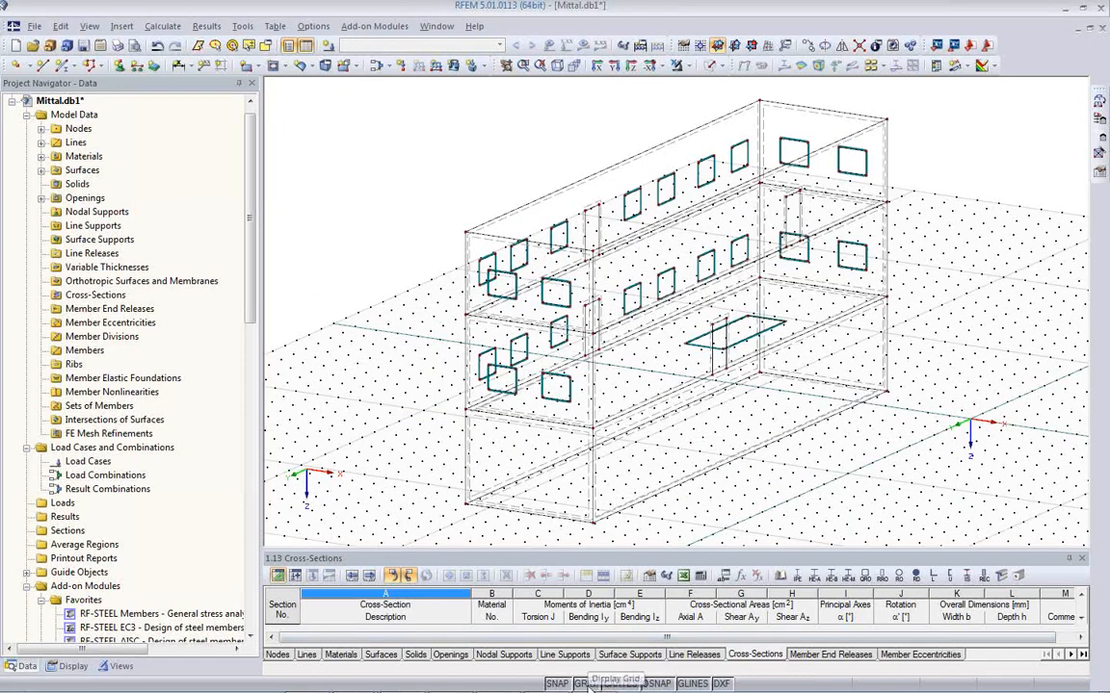
click(583, 684)
ctrl+middle_drag(643, 421, 468, 450)
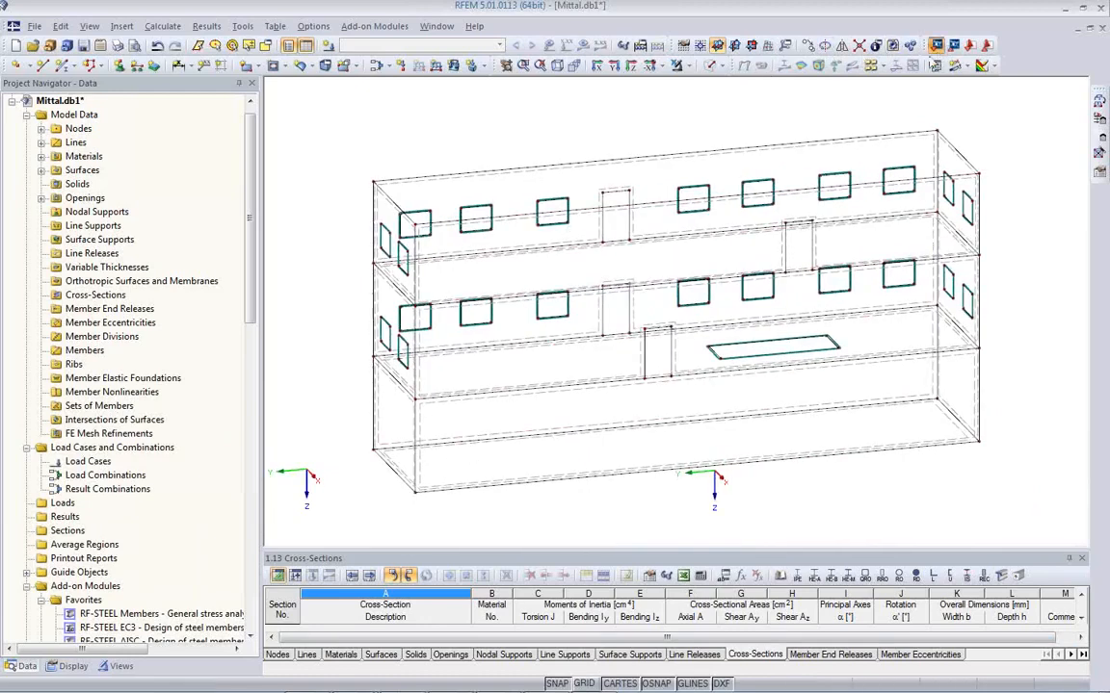
- Import the analytical model Slab 1st Level from Tekla over the current data and display it as a solid model
click(935, 46)
click(625, 387)
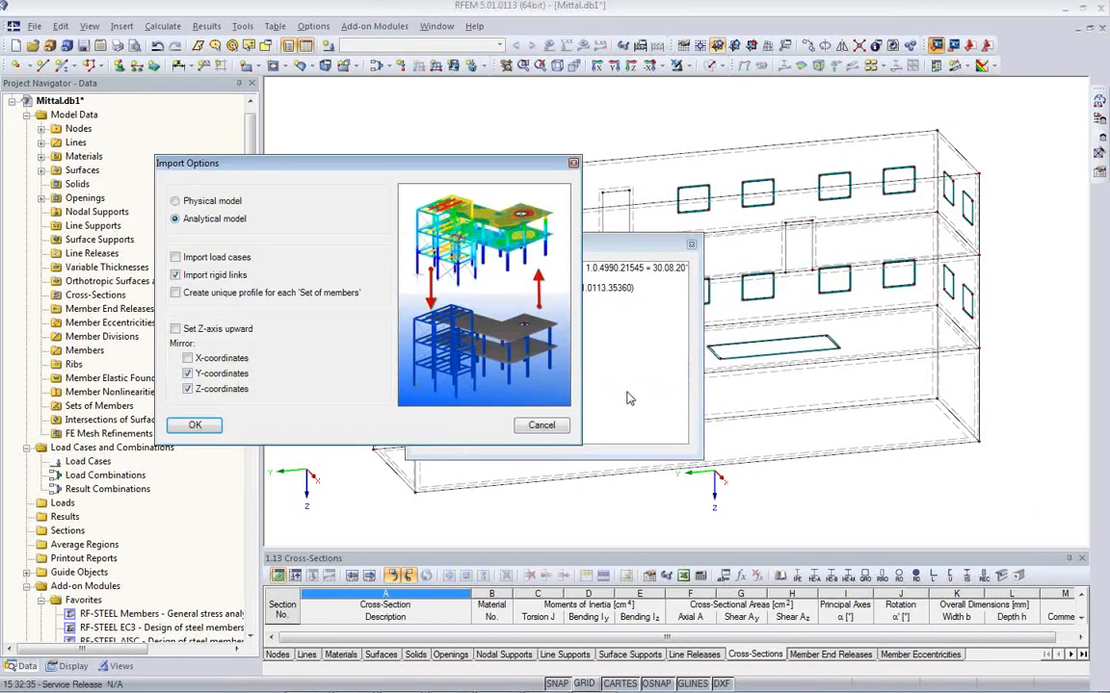
click(195, 426)
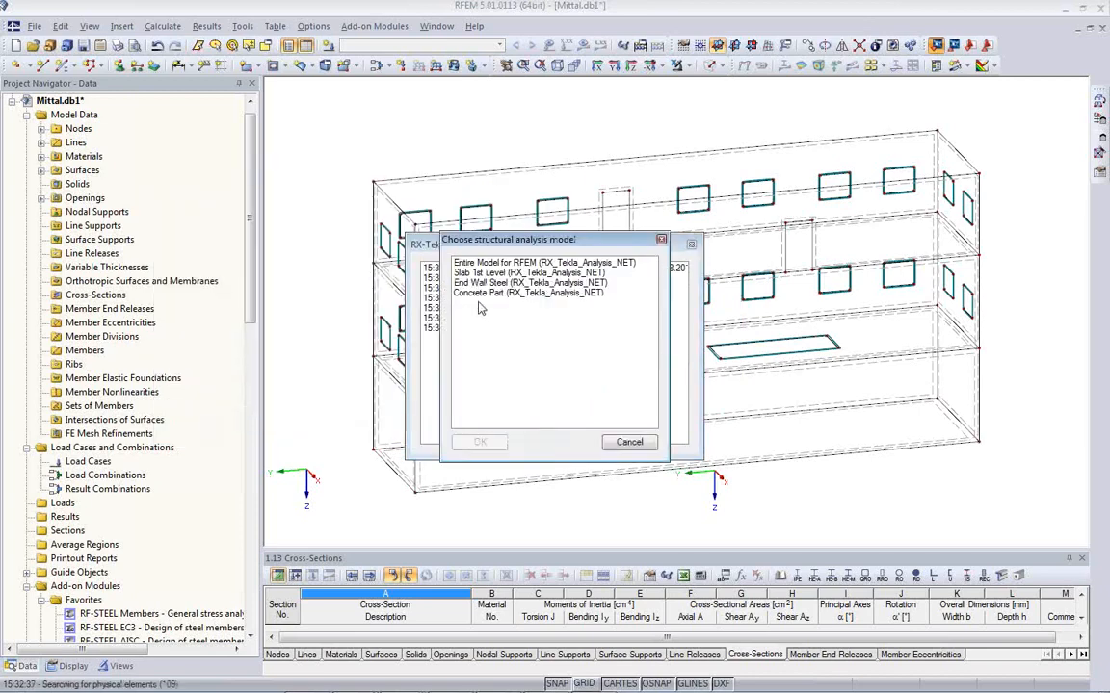
click(481, 275)
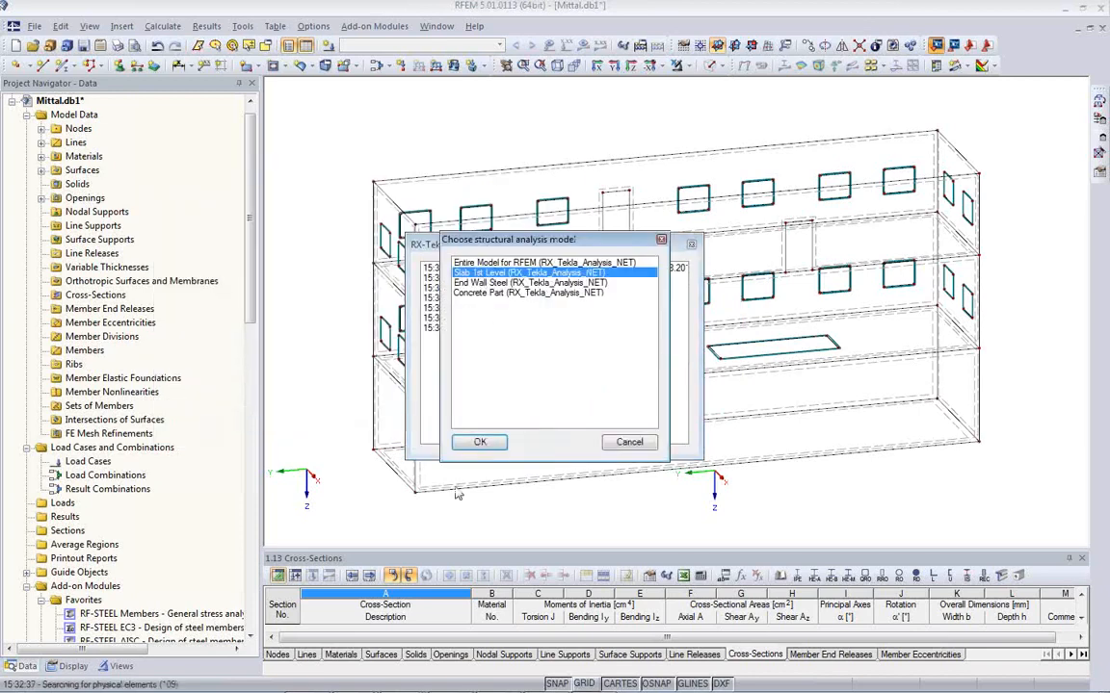
click(481, 444)
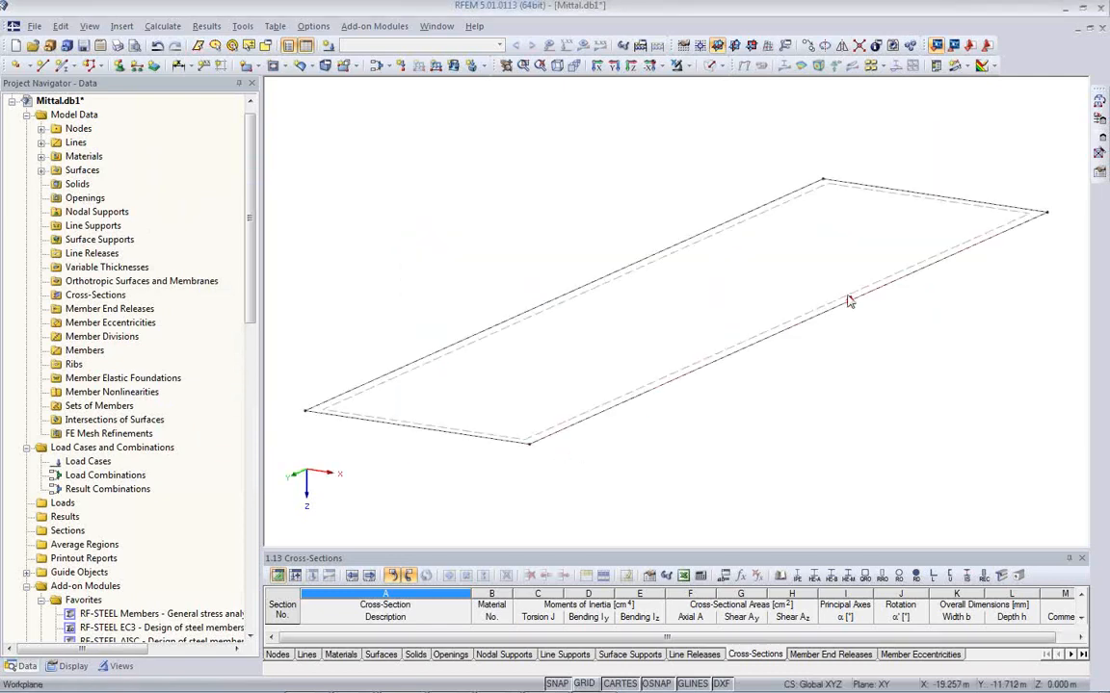
click(709, 66)
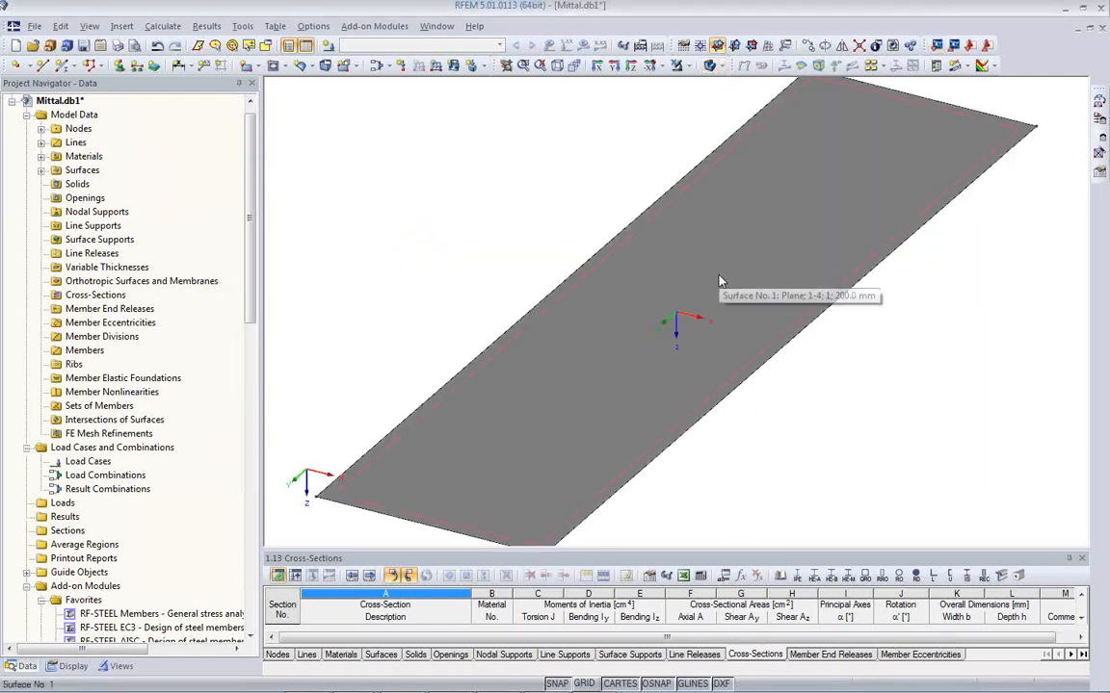
- Import the analytical model End Wall Steel from Tekla over the slab and select an upper rafter member beside the ridge
click(937, 47)
key(Return)
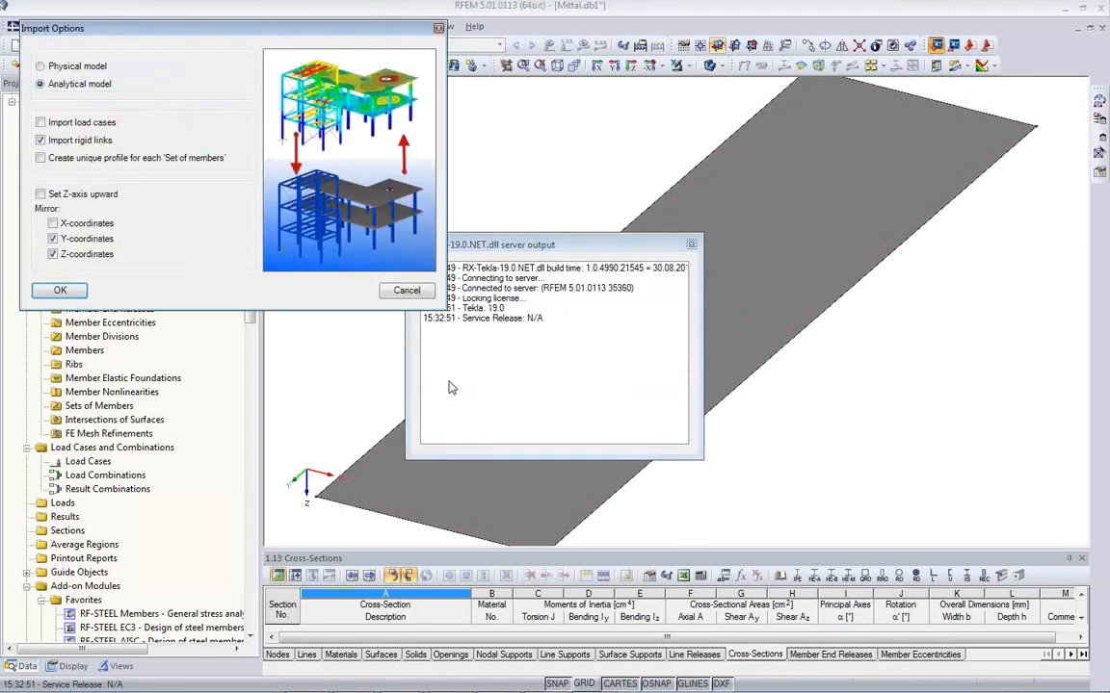
click(53, 288)
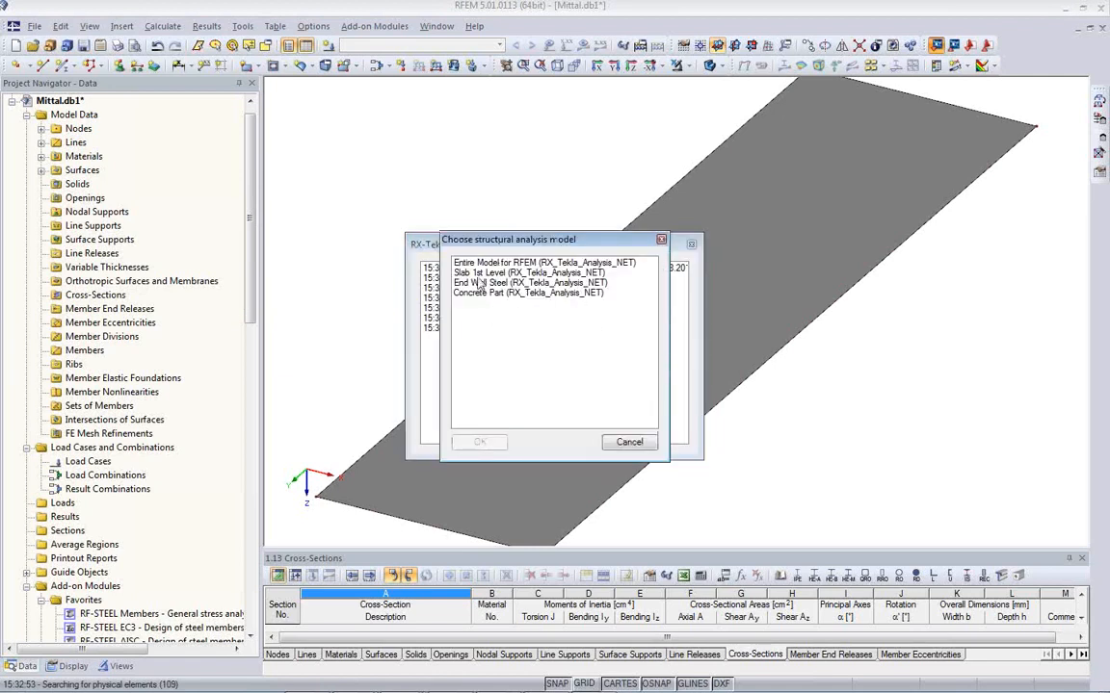
click(479, 284)
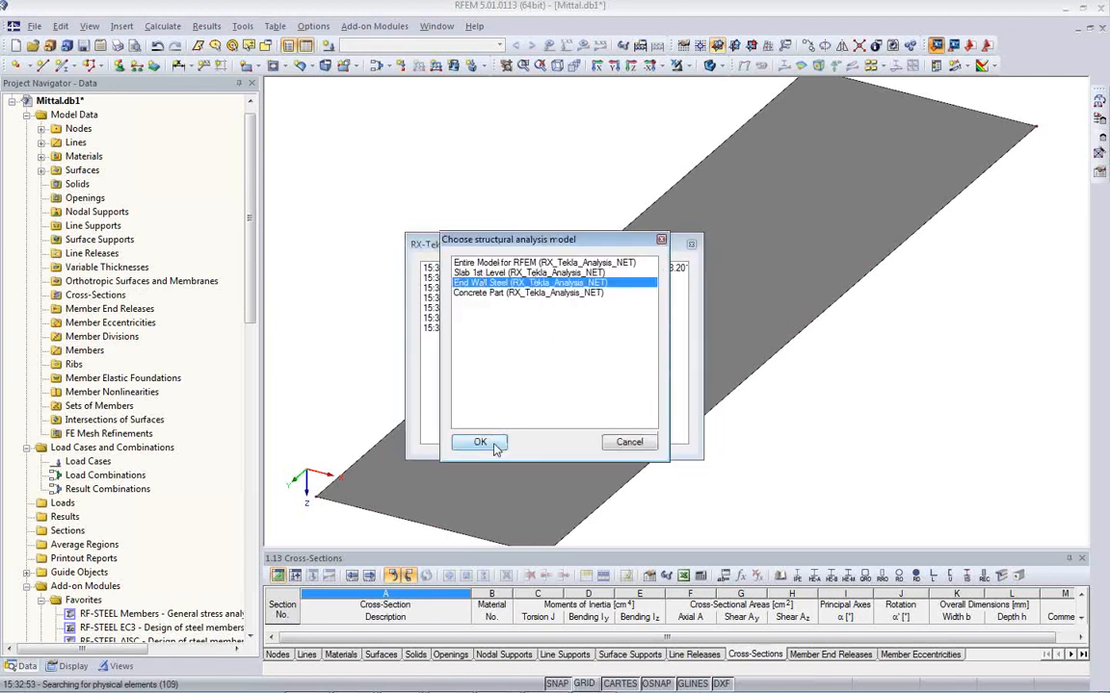
click(493, 445)
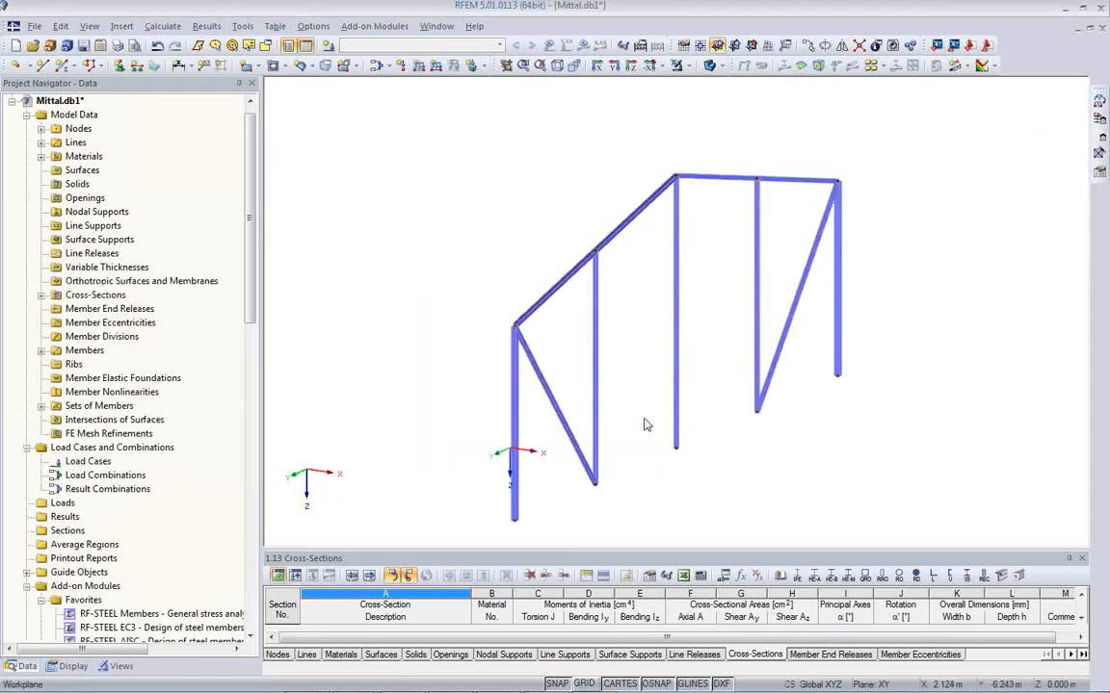
mouse_move(680, 356)
ctrl+middle_down()
mouse_move(590, 324)
mouse_move(865, 281)
mouse_move(592, 344)
mouse_move(638, 347)
mouse_move(663, 364)
ctrl+middle_up()
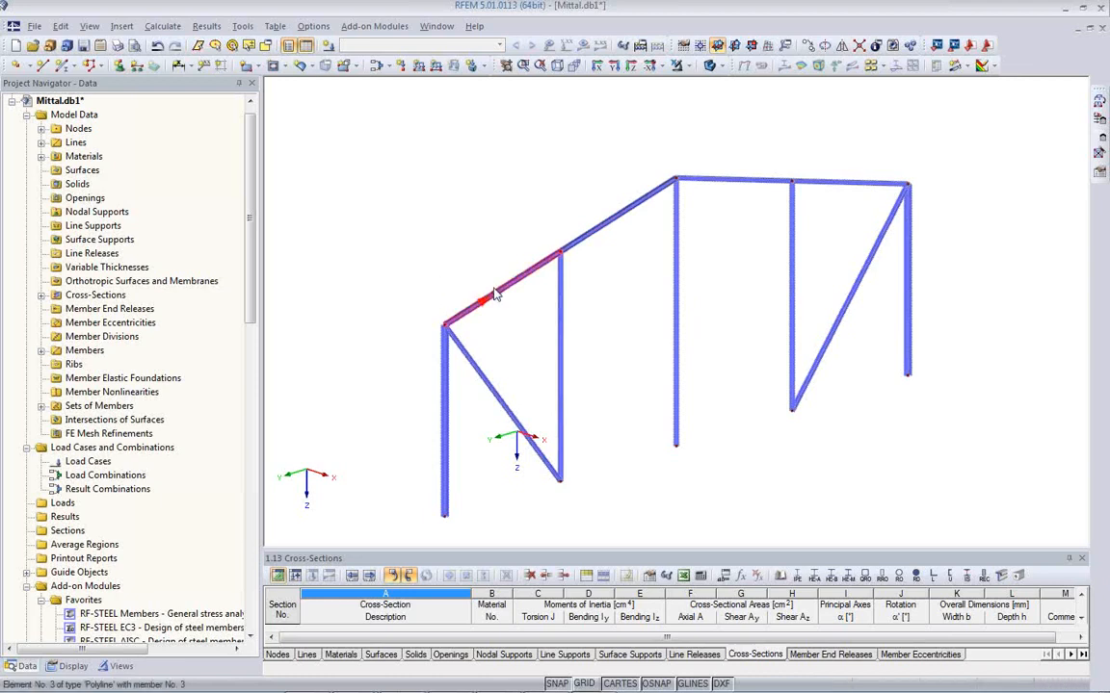
click(595, 238)
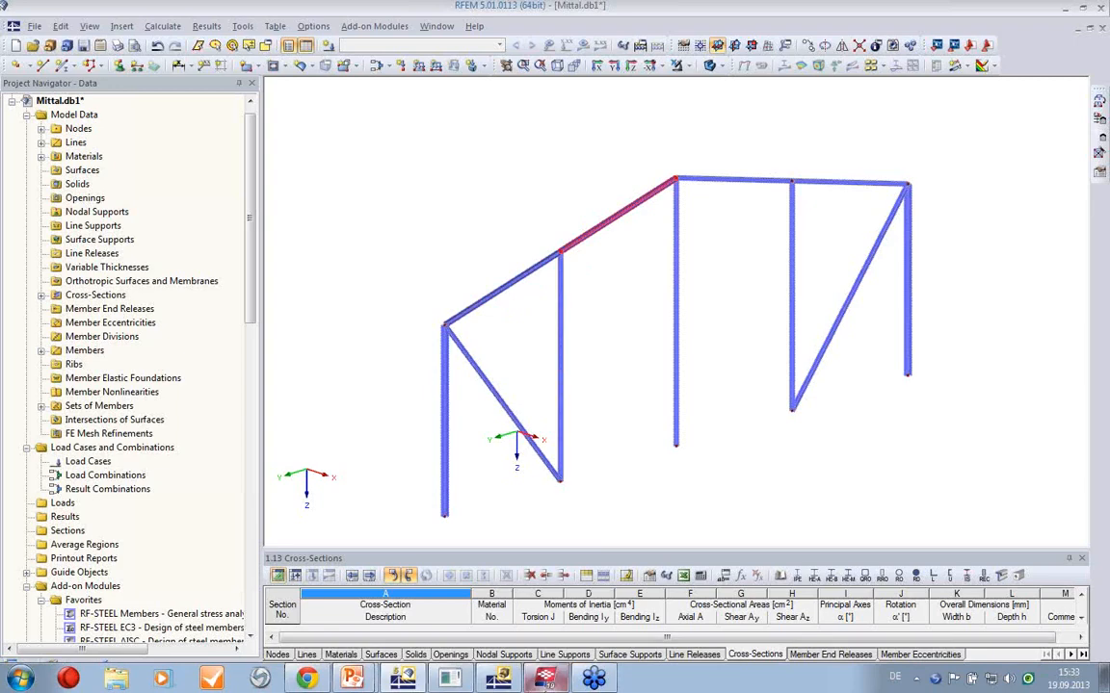
- Switch to Tekla Structures, reopen the list of analysis and design models and select Entire Model for RFEM
click(567, 681)
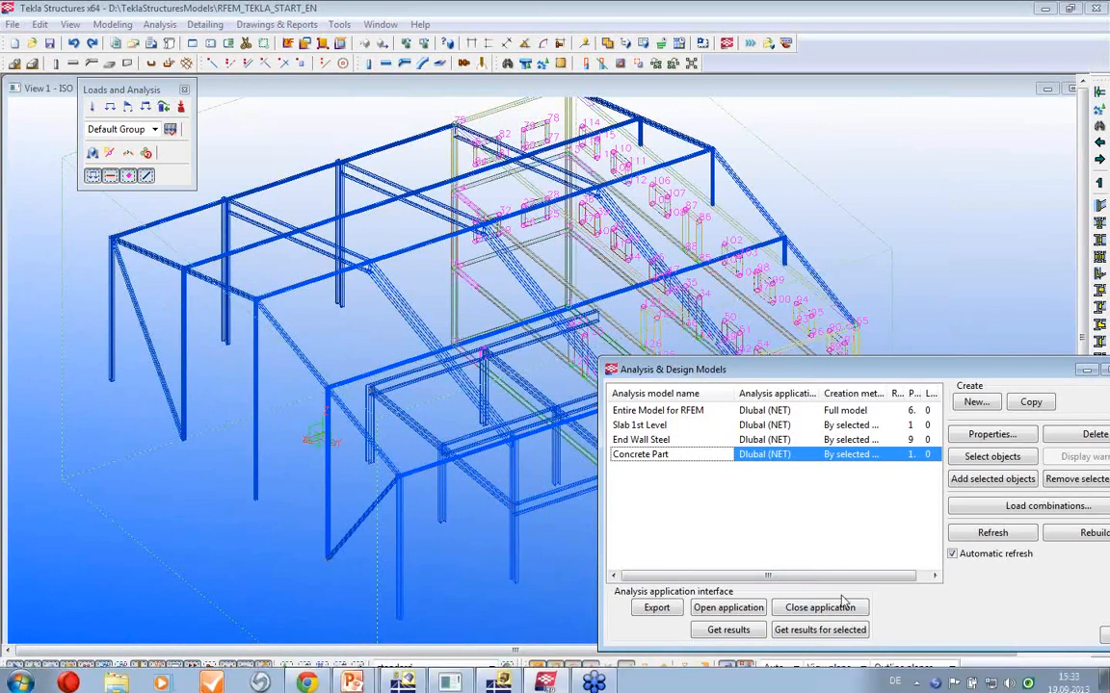
drag(883, 373, 580, 271)
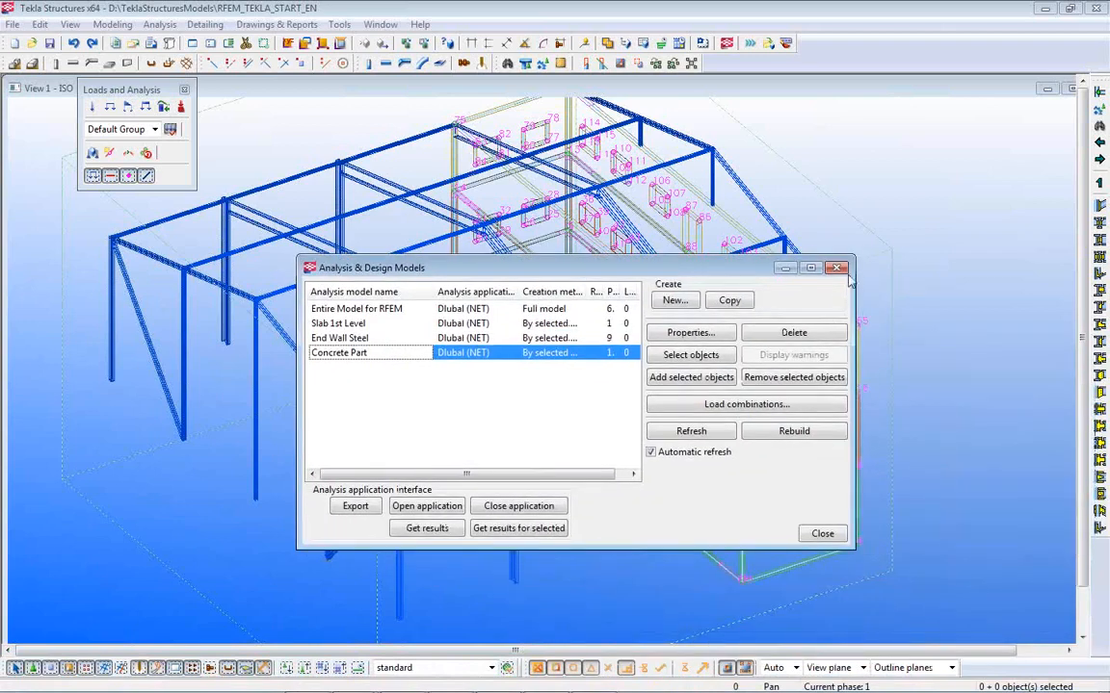
click(837, 270)
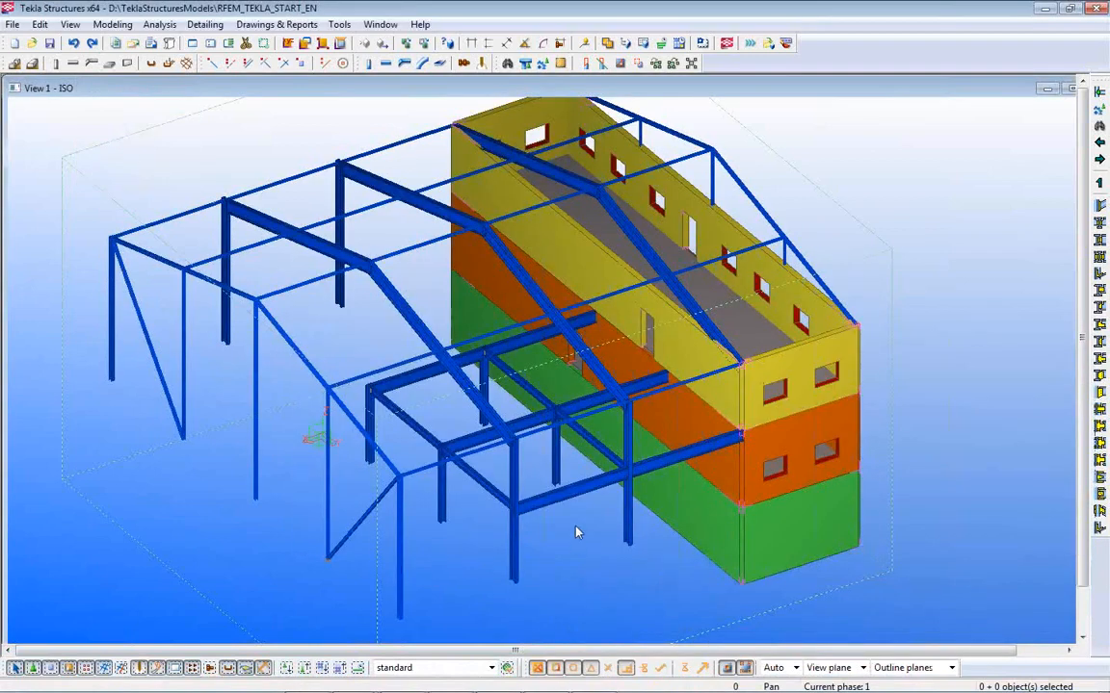
click(160, 24)
click(193, 64)
click(385, 310)
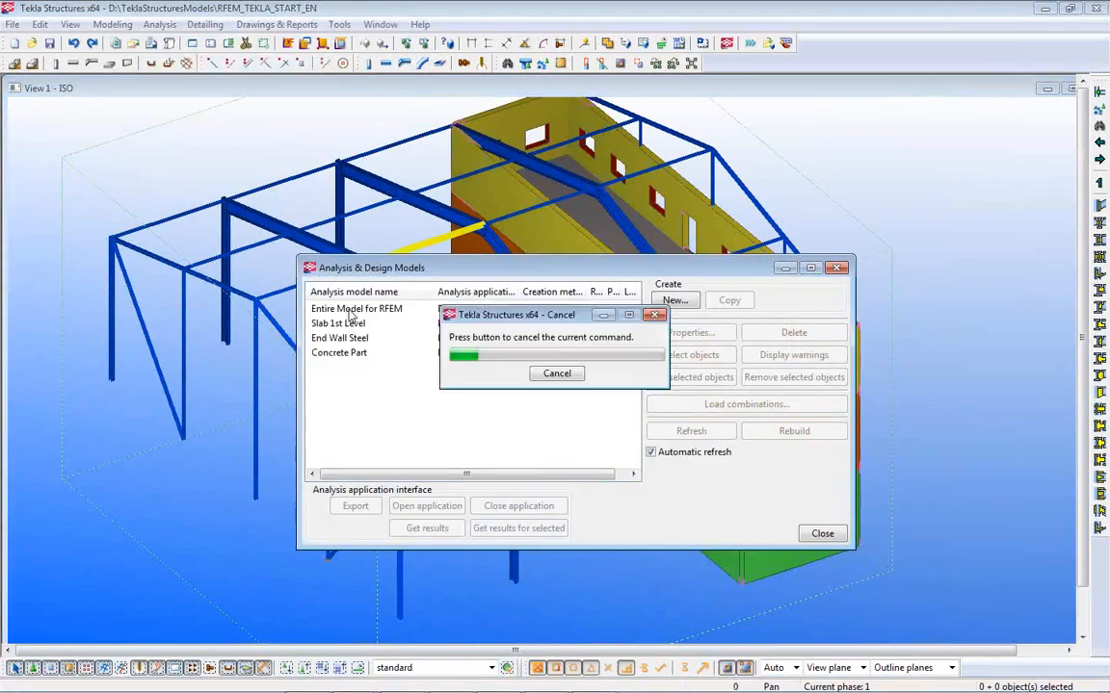
- Move the analysis model list aside and open the node properties of the support at the front corner column's base
drag(612, 278, 866, 583)
scroll(501, 467, up, 5)
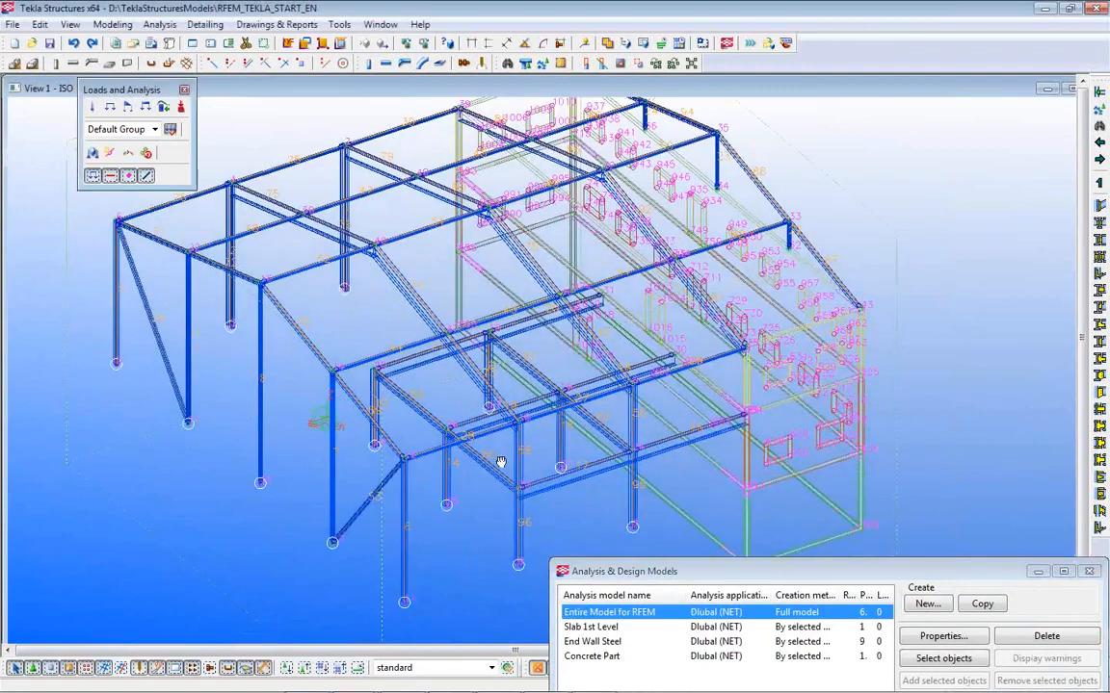
scroll(491, 472, up, 3)
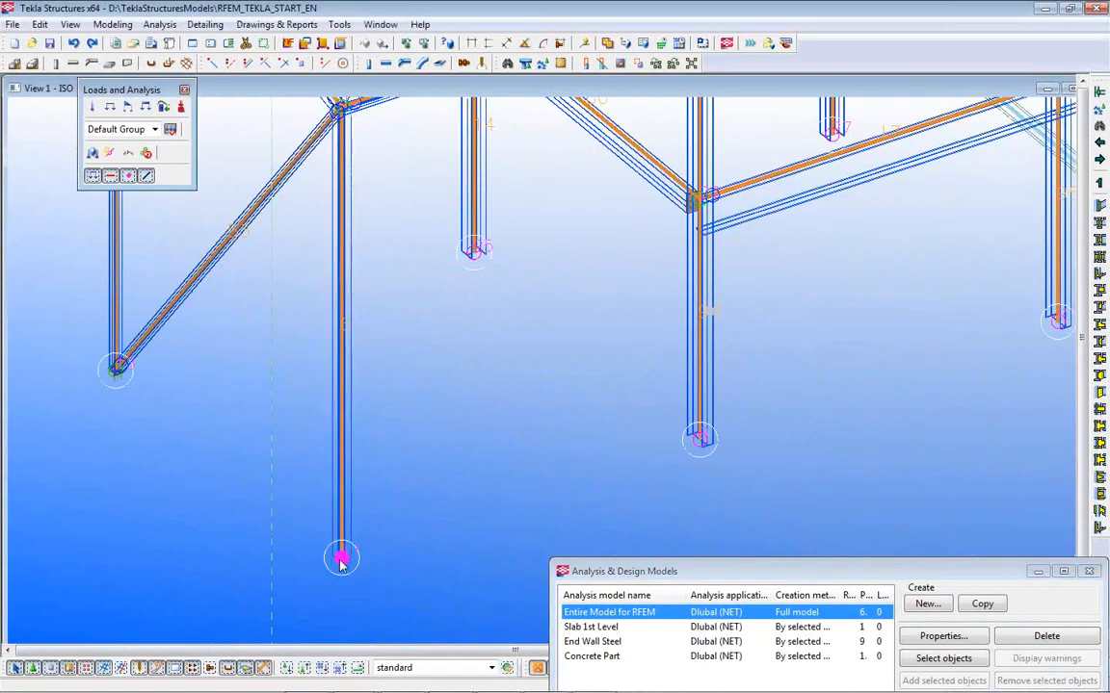
double_click(342, 559)
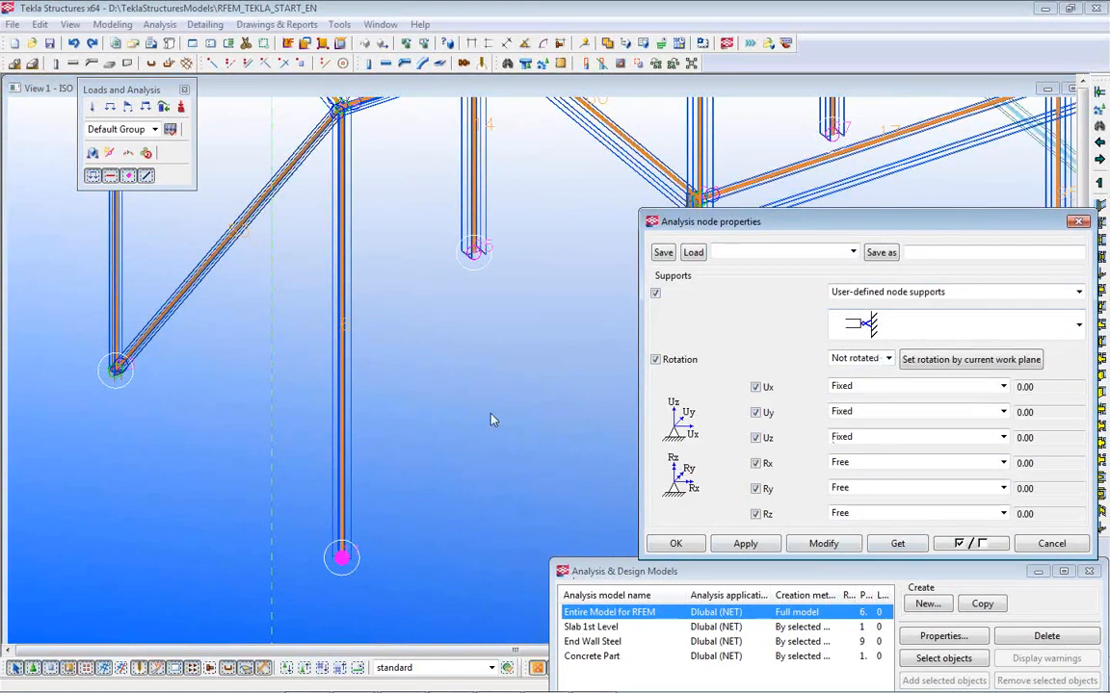
- Examine how the analysis members and nodes of the steel platform's beams and columns connect to one another
ctrl+middle_drag(508, 373, 445, 218)
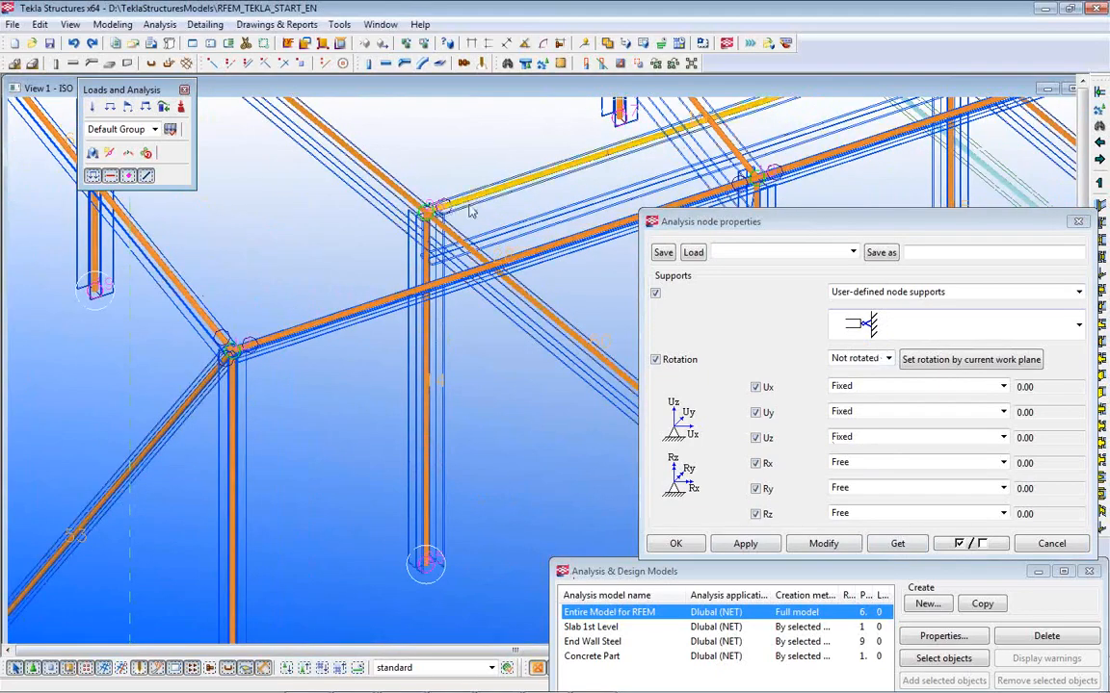
scroll(327, 462, down, 3)
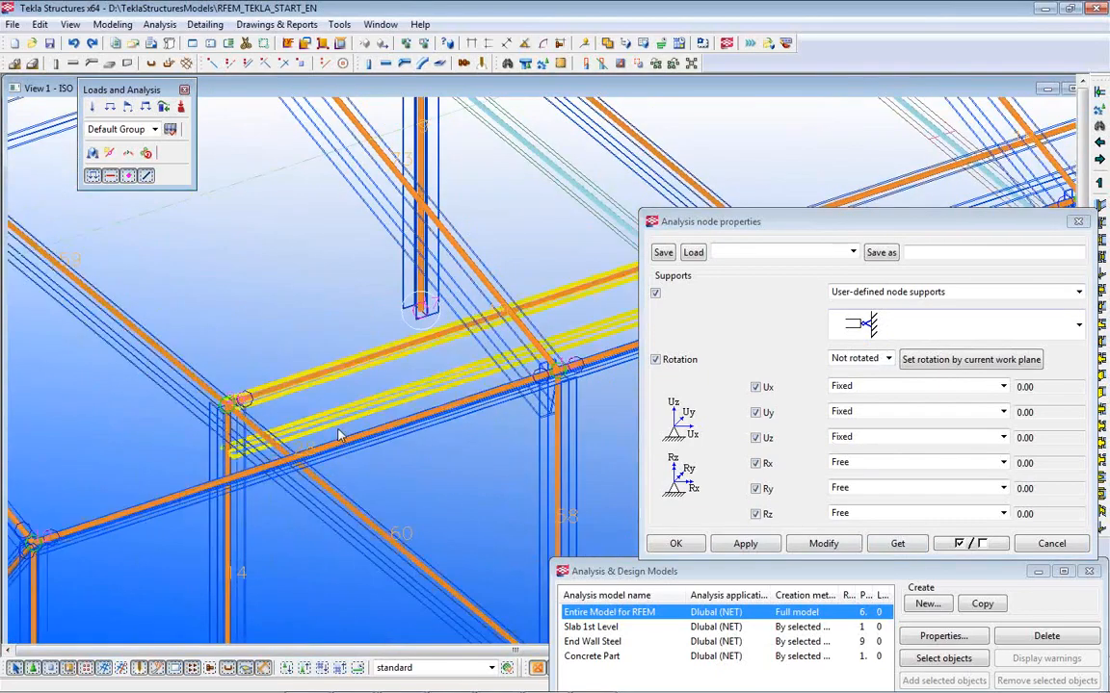
scroll(340, 426, down, 2)
scroll(339, 427, down, 2)
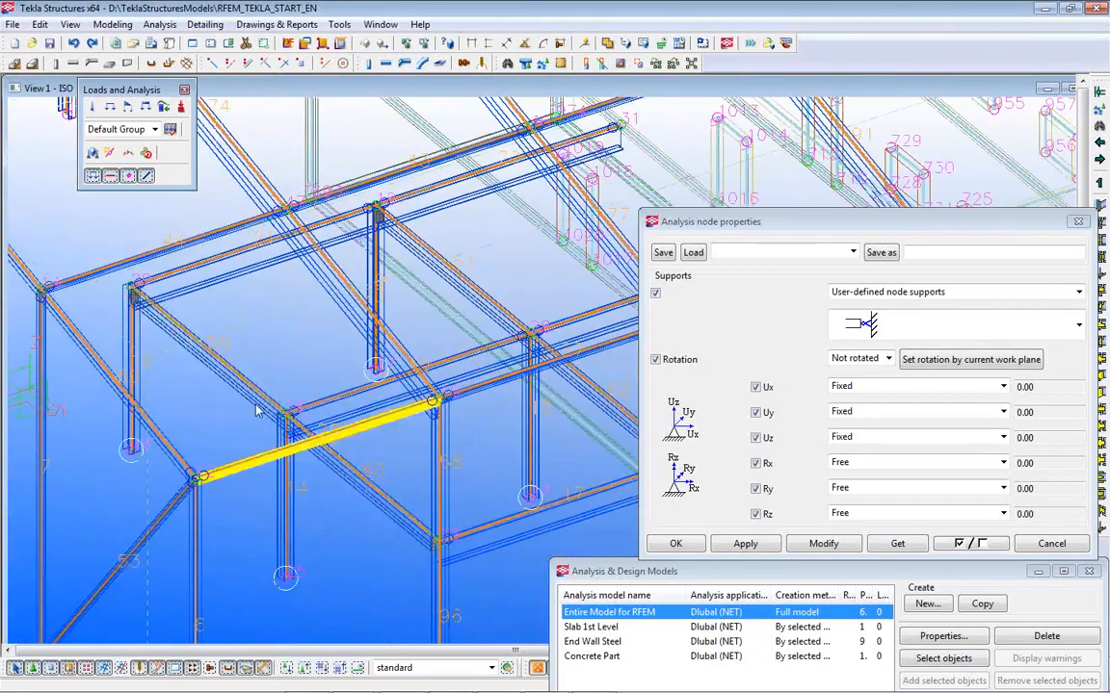
scroll(520, 417, down, 1)
middle_drag(529, 351, 411, 510)
scroll(411, 511, down, 3)
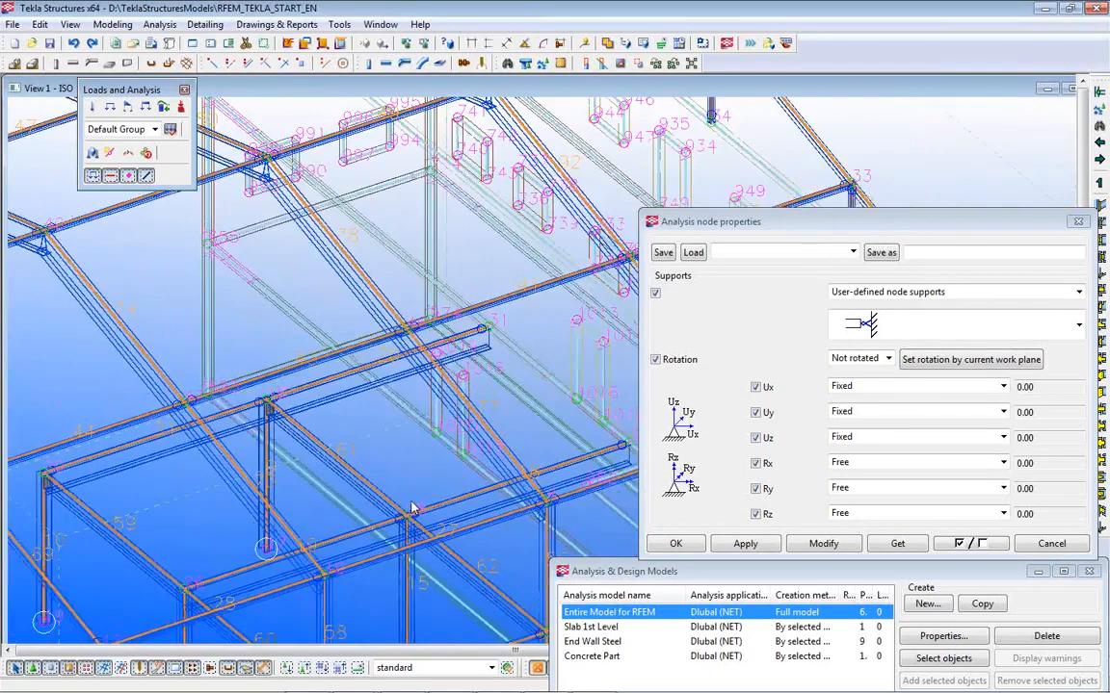
scroll(429, 478, down, 3)
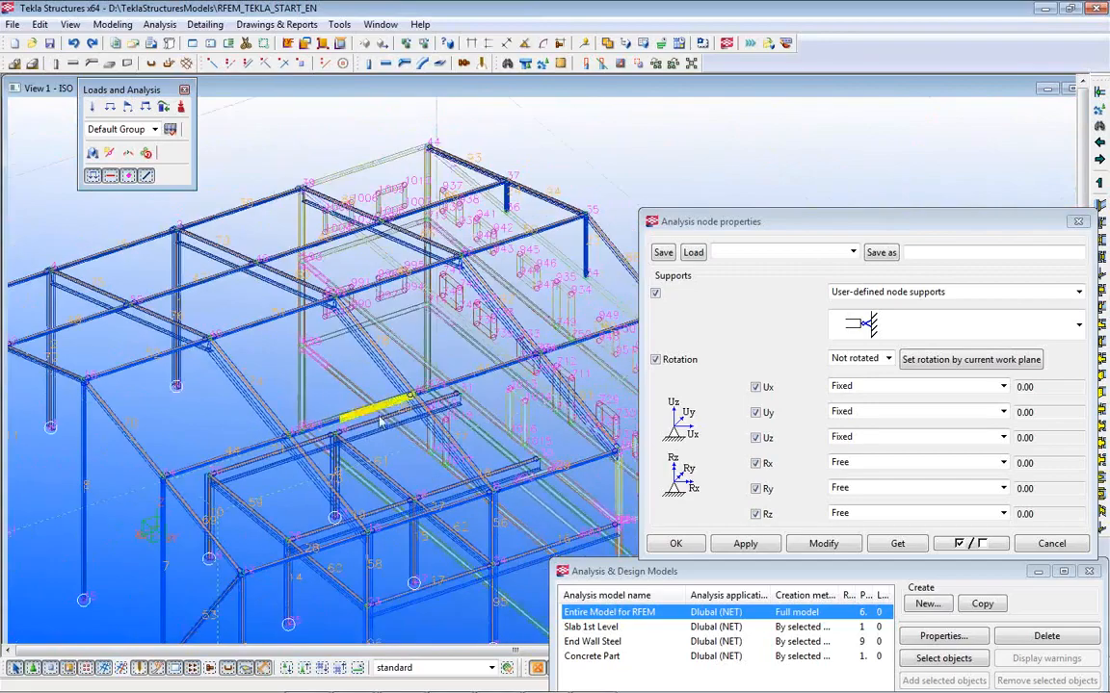
scroll(253, 504, up, 5)
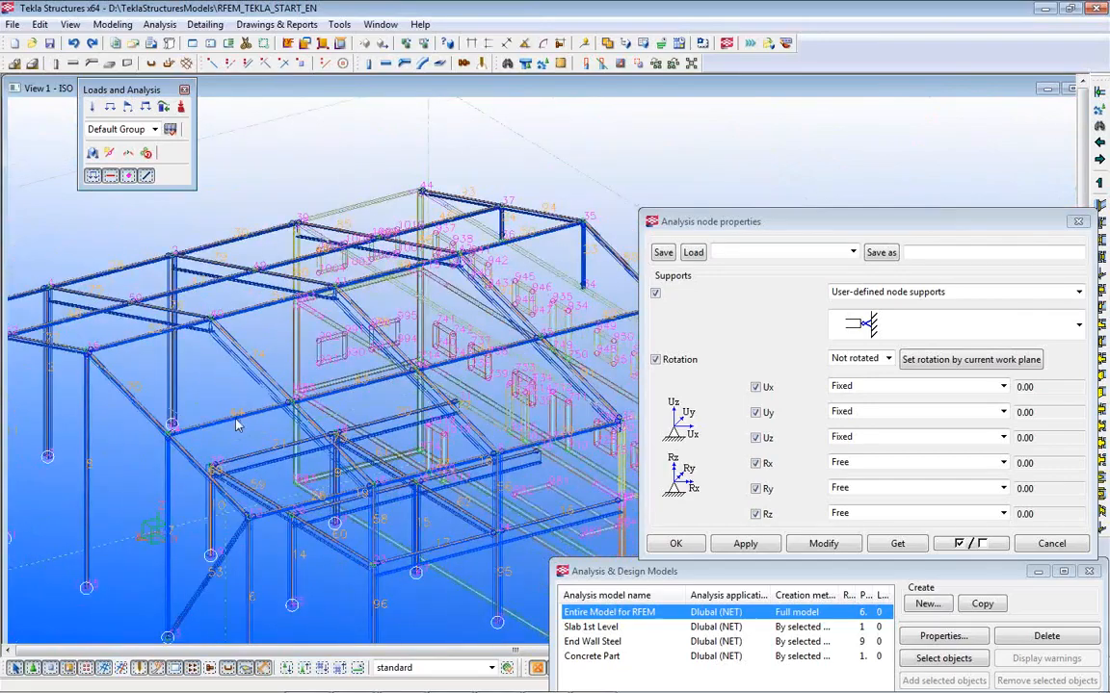
scroll(252, 505, up, 5)
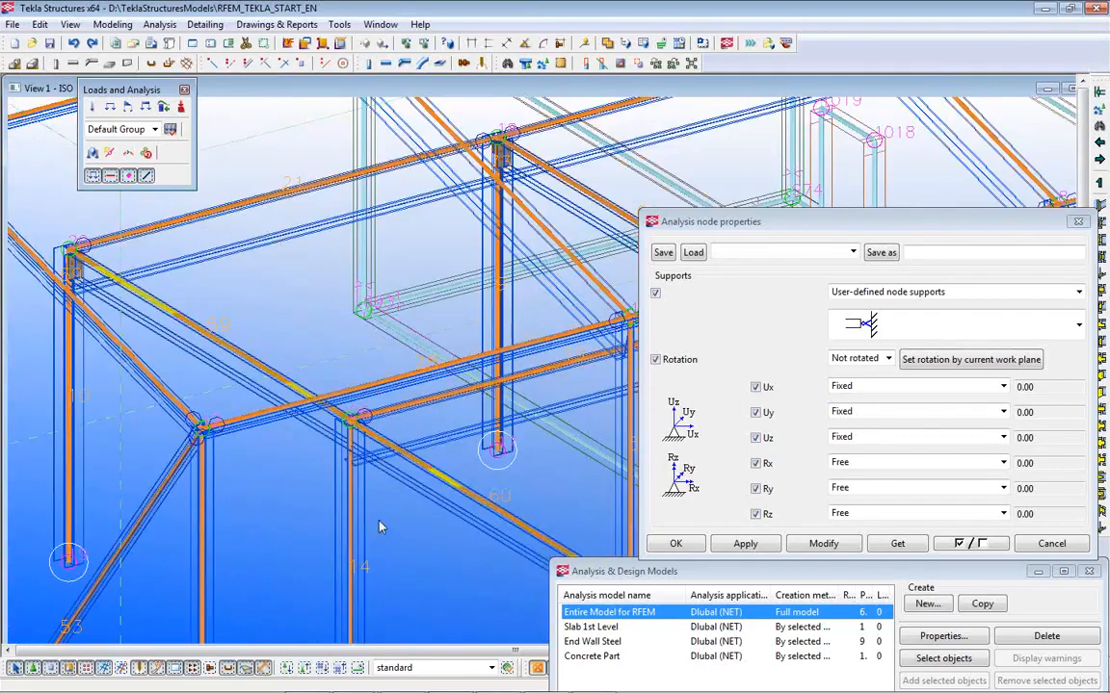
scroll(383, 487, up, 2)
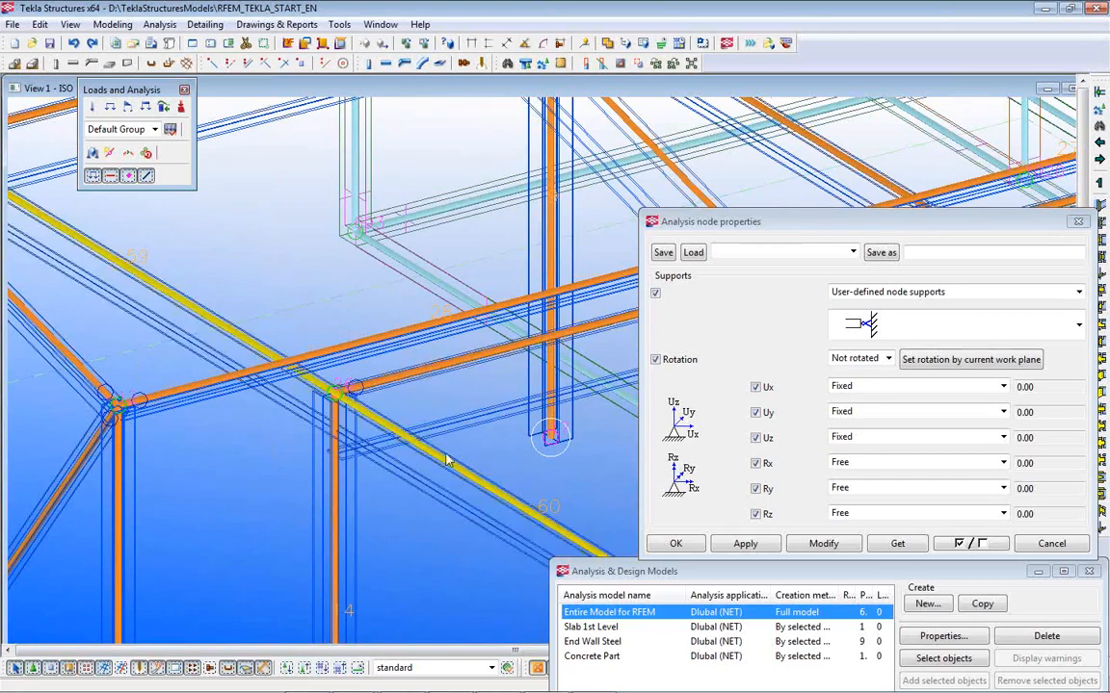
- Select the platform's cross beam and then the edge beam it meets to compare their analysis lines with the profiles
middle_drag(423, 419, 278, 448)
scroll(277, 448, down, 4)
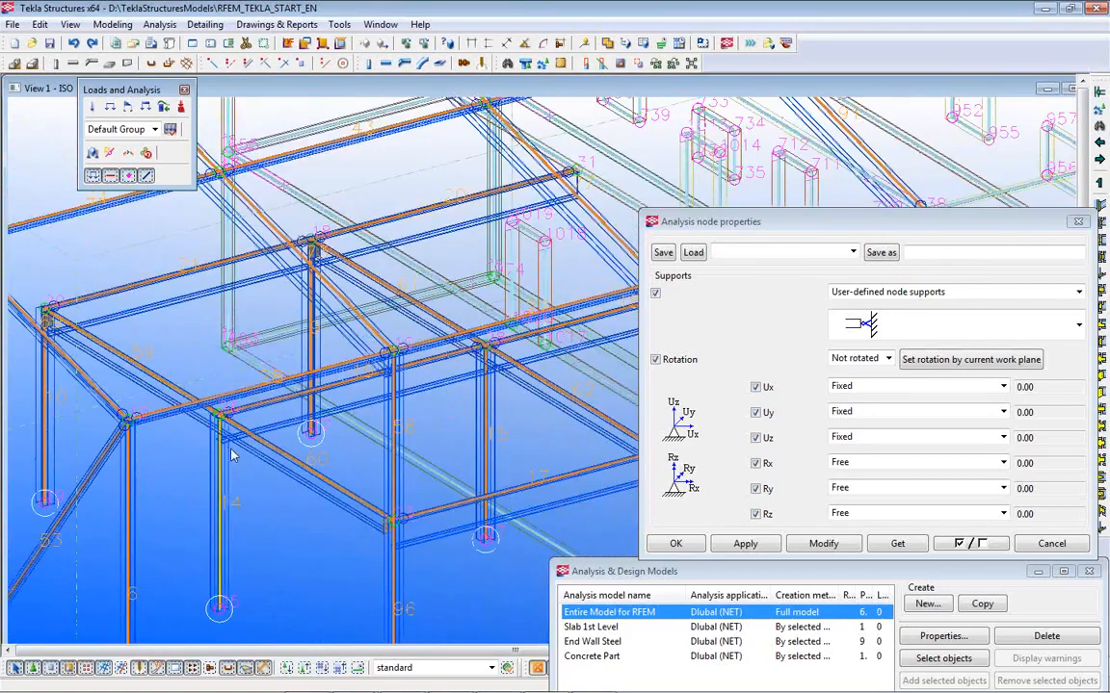
scroll(321, 436, up, 1)
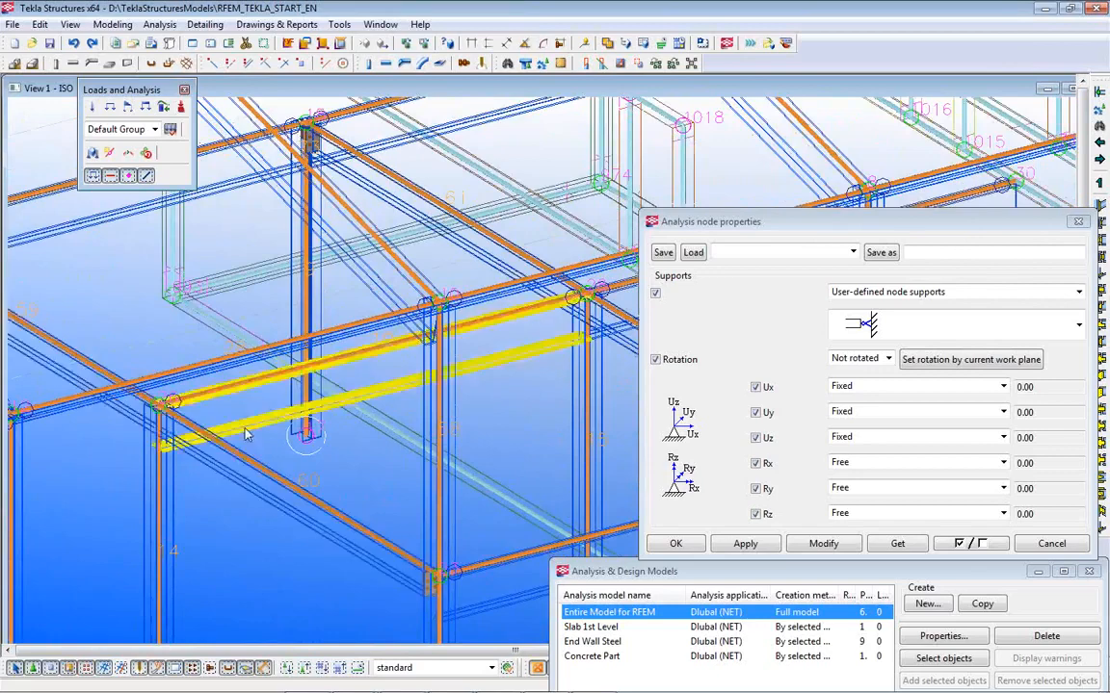
click(234, 435)
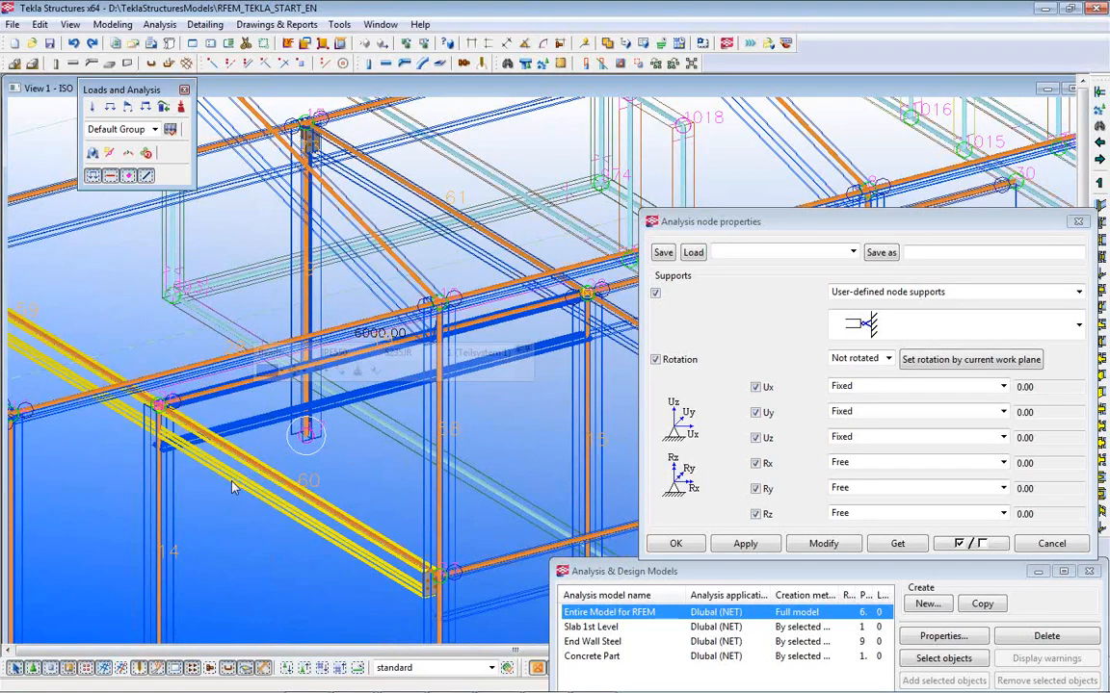
click(236, 434)
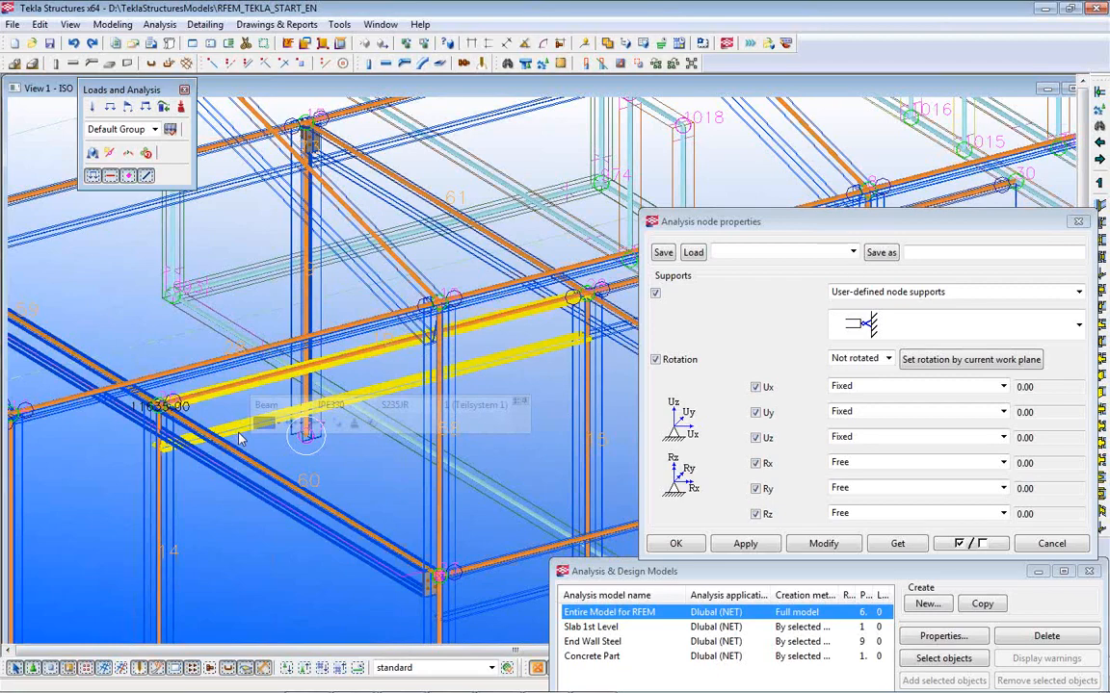
scroll(349, 364, down, 5)
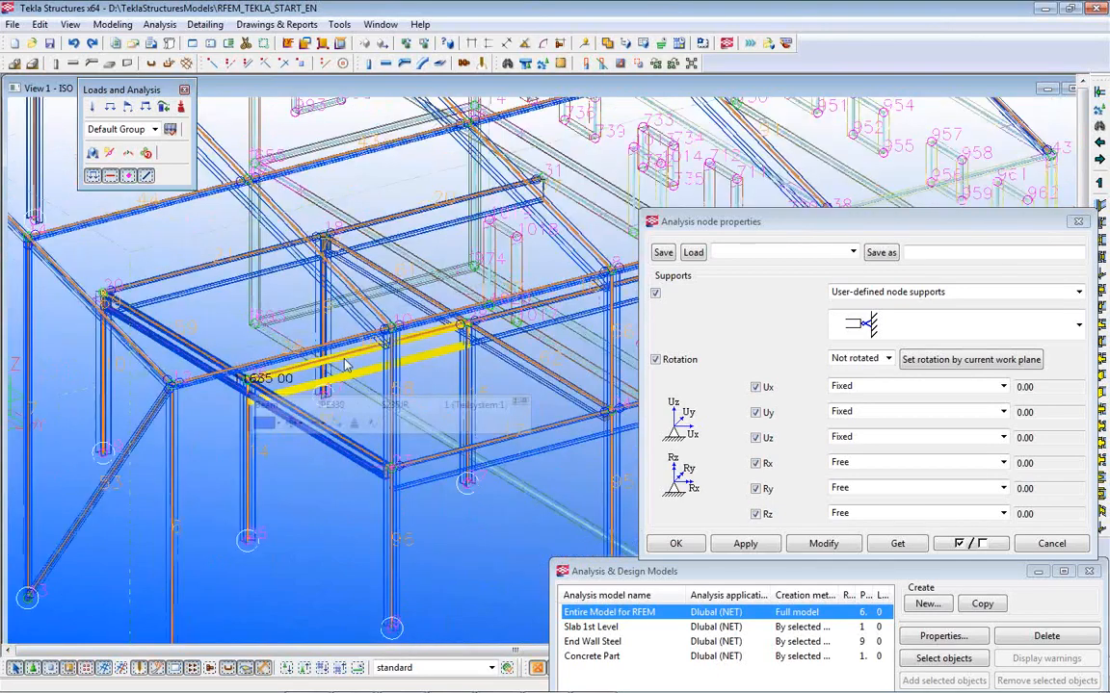
scroll(349, 365, down, 3)
- Examine the analysis nodes and edges where the concrete walls meet at the building's front corner
scroll(513, 485, up, 5)
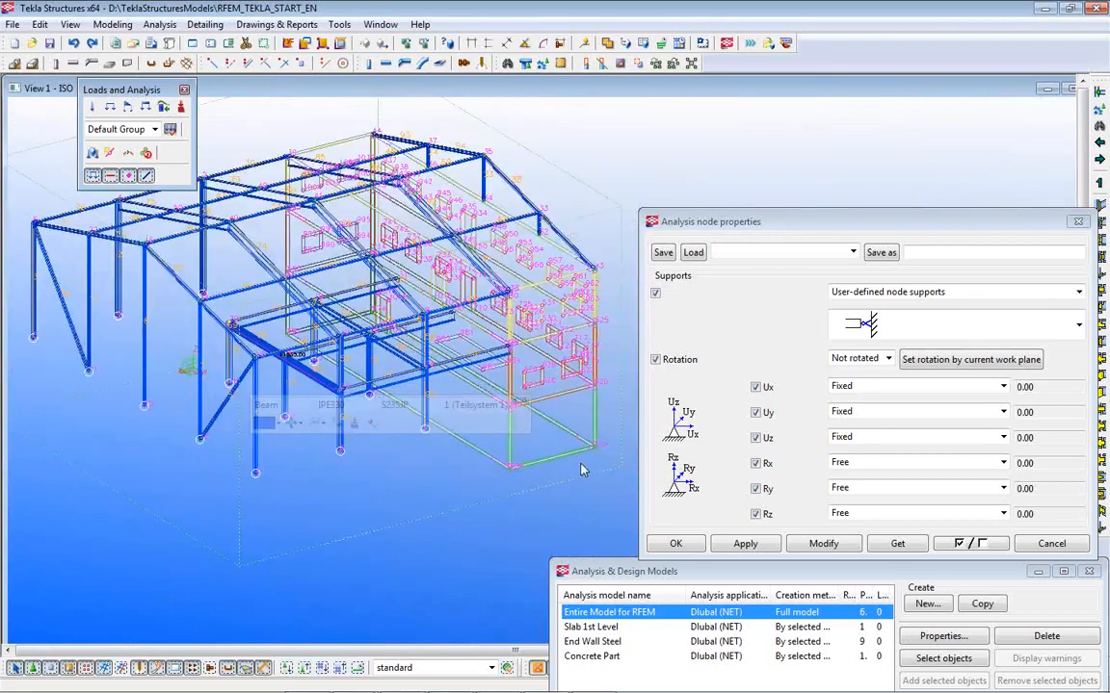
scroll(491, 474, up, 4)
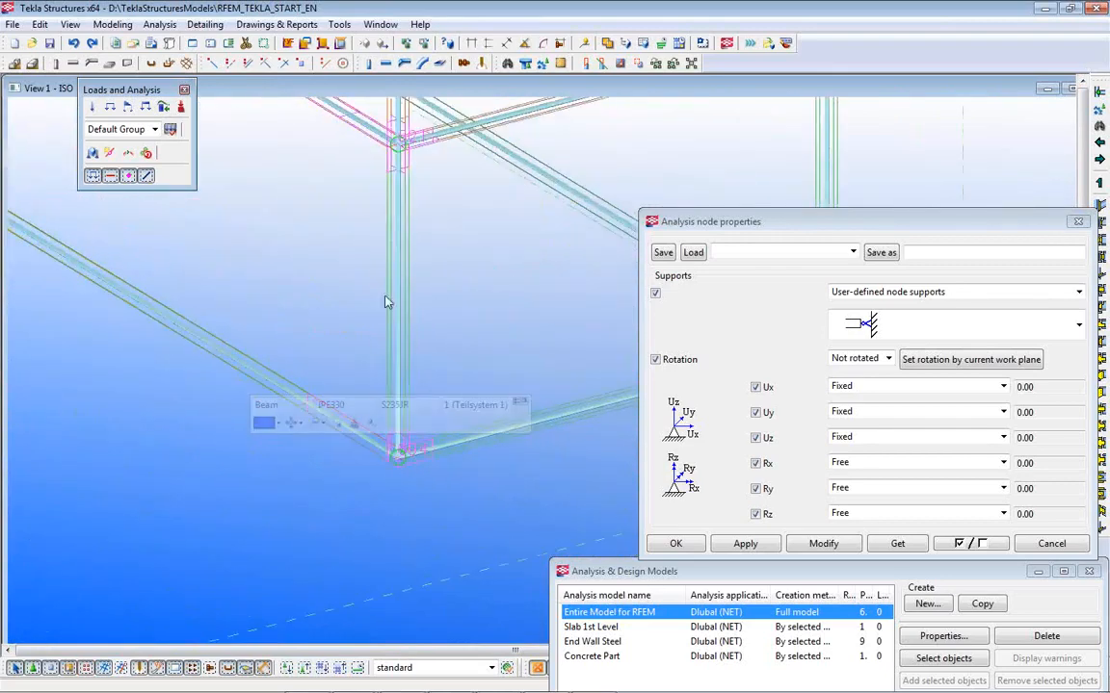
scroll(399, 371, down, 3)
middle_drag(453, 327, 418, 456)
scroll(355, 379, up, 3)
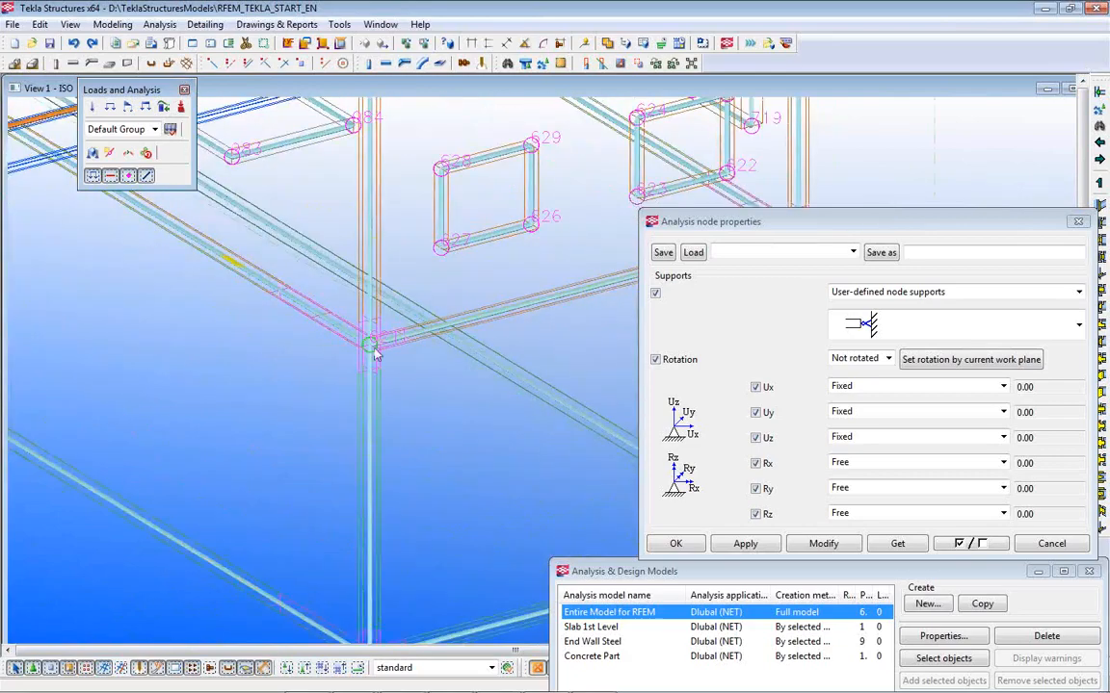
scroll(372, 355, down, 1)
scroll(364, 417, down, 4)
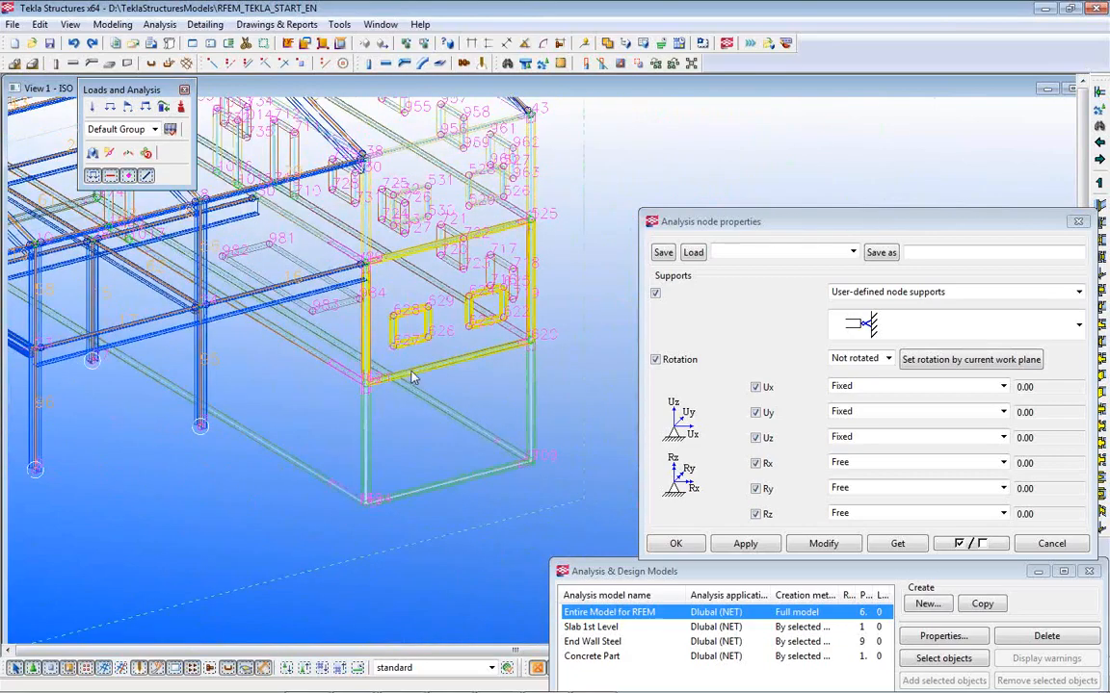
- Close the analysis model list and the node properties, and clear the beam selection in the physical model
drag(597, 570, 241, 323)
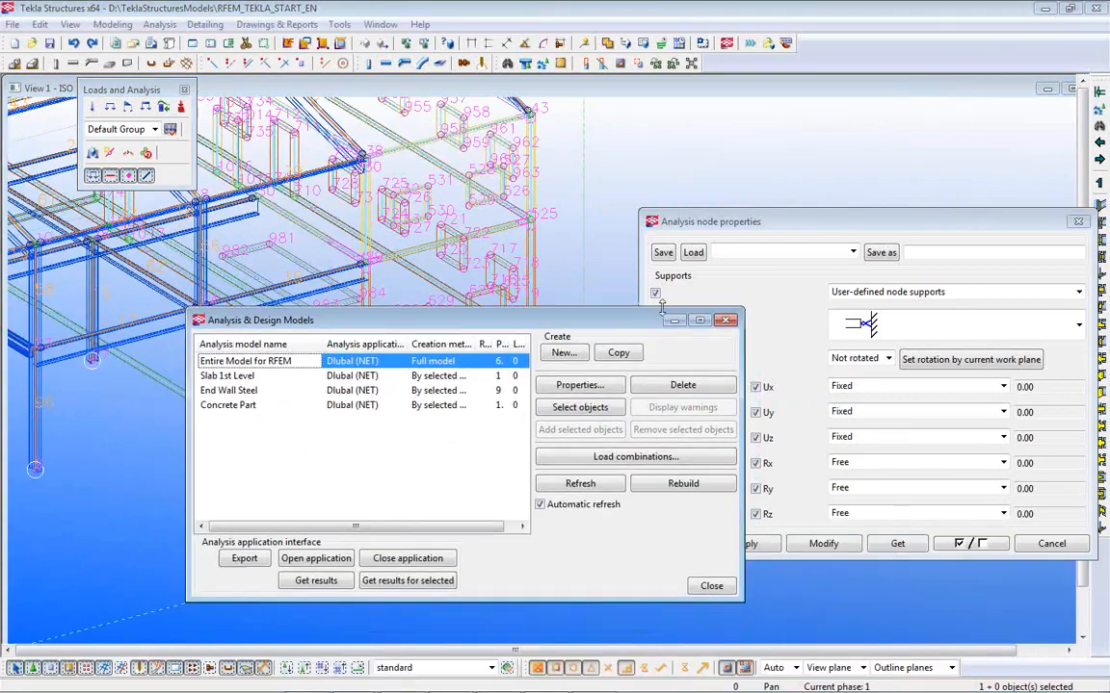
click(726, 323)
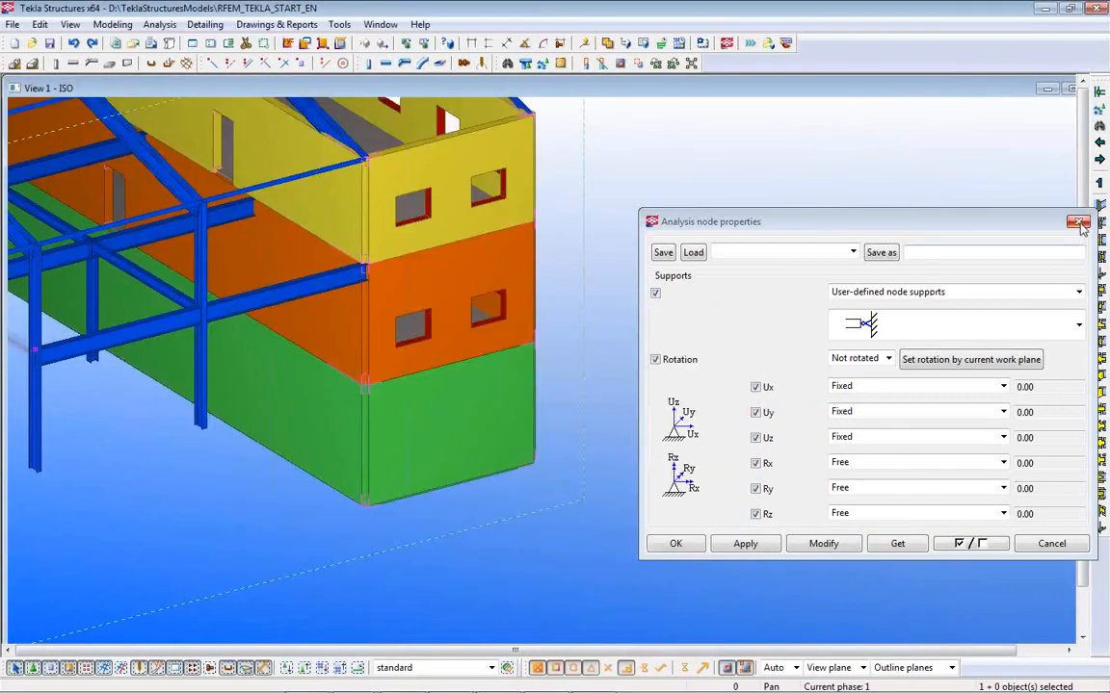
click(1078, 223)
middle_drag(348, 380, 676, 465)
scroll(677, 465, down, 2)
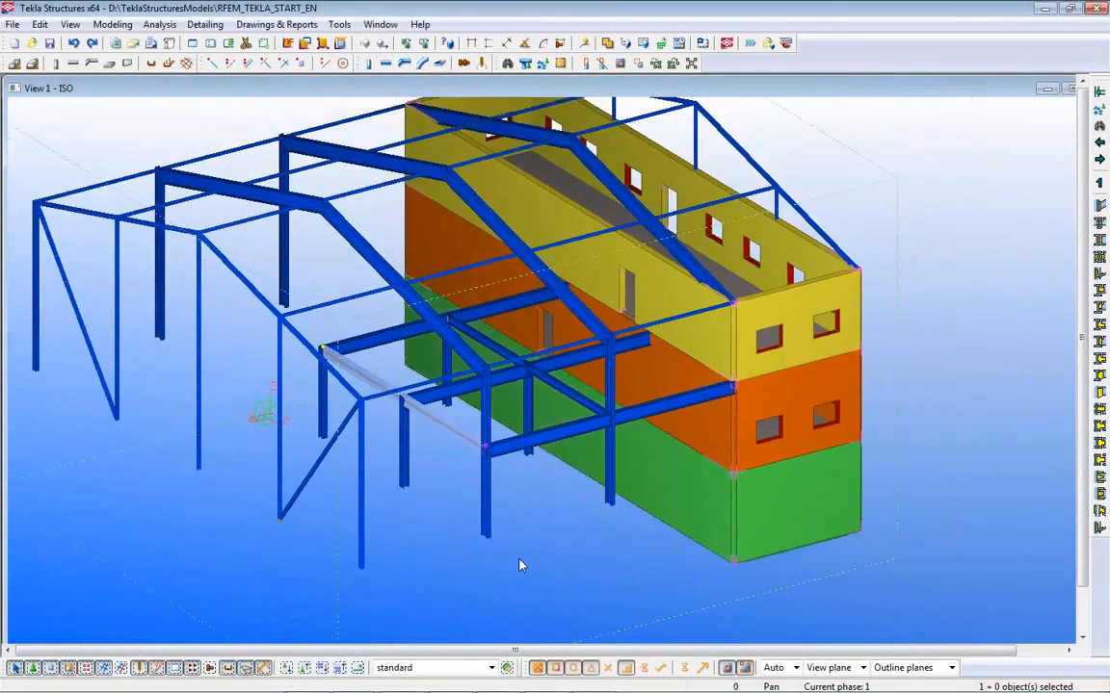
click(508, 547)
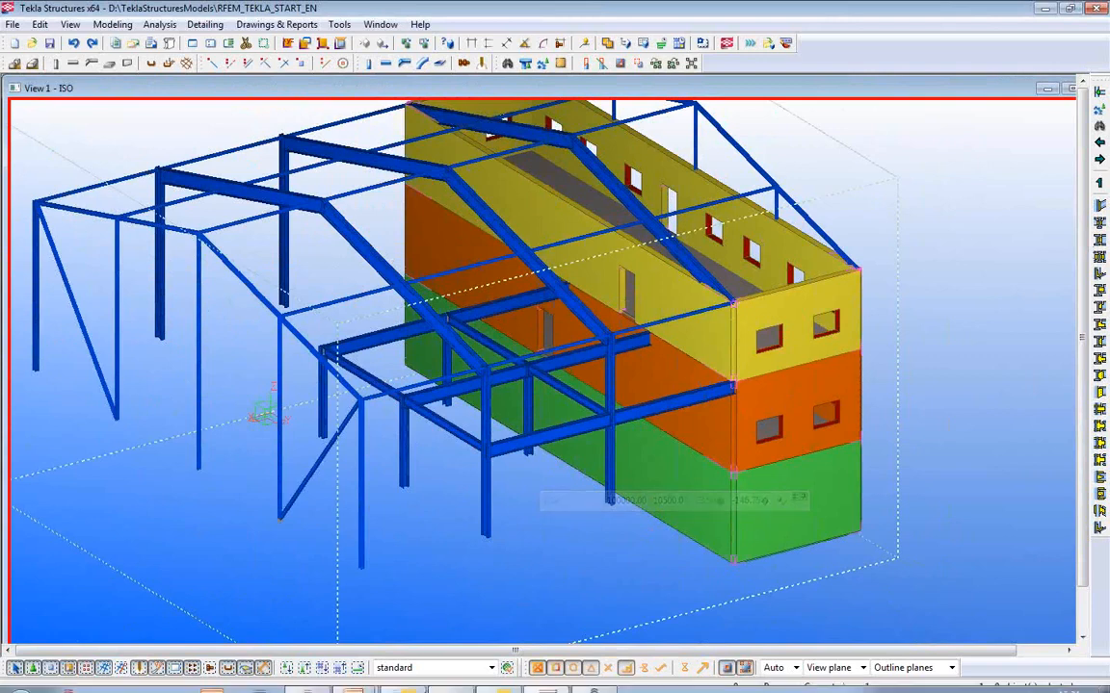
- Switch to RFEM and import the analytical model Entire Model for RFEM with rigid links over the existing data
mouse_move(403, 690)
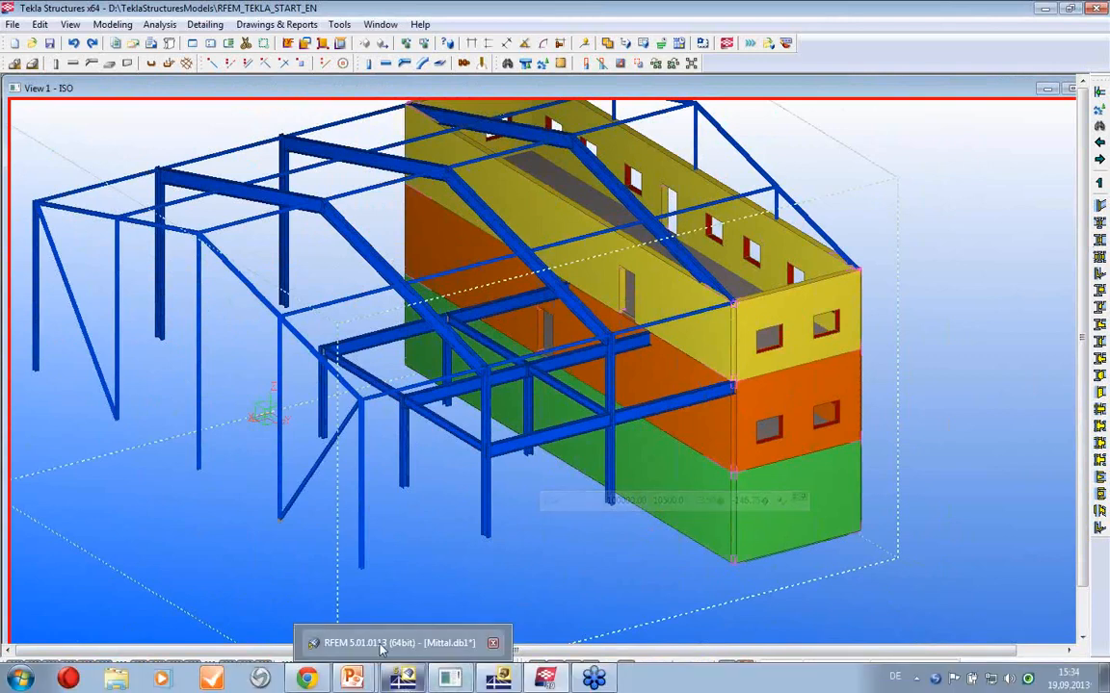
click(386, 641)
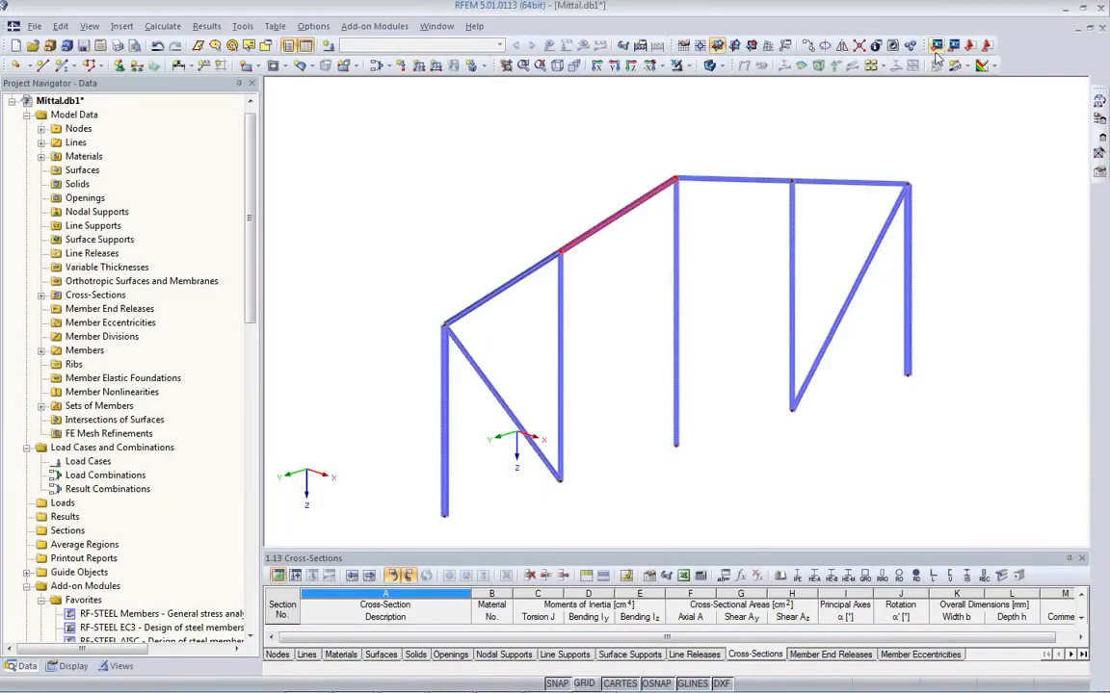
click(936, 45)
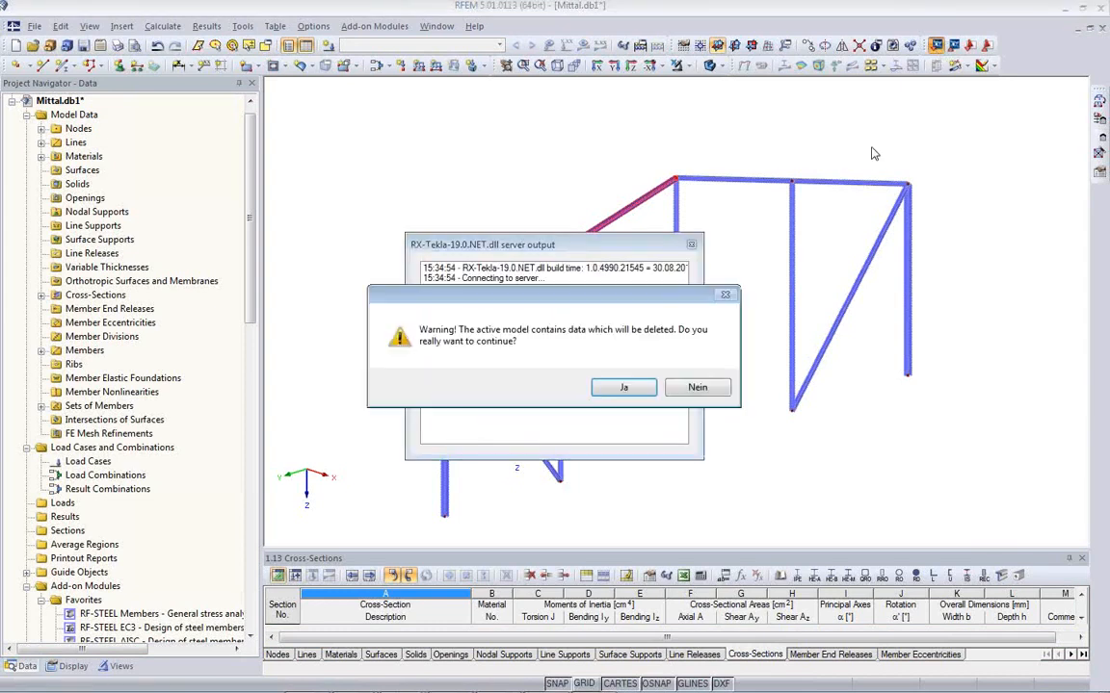
key(Return)
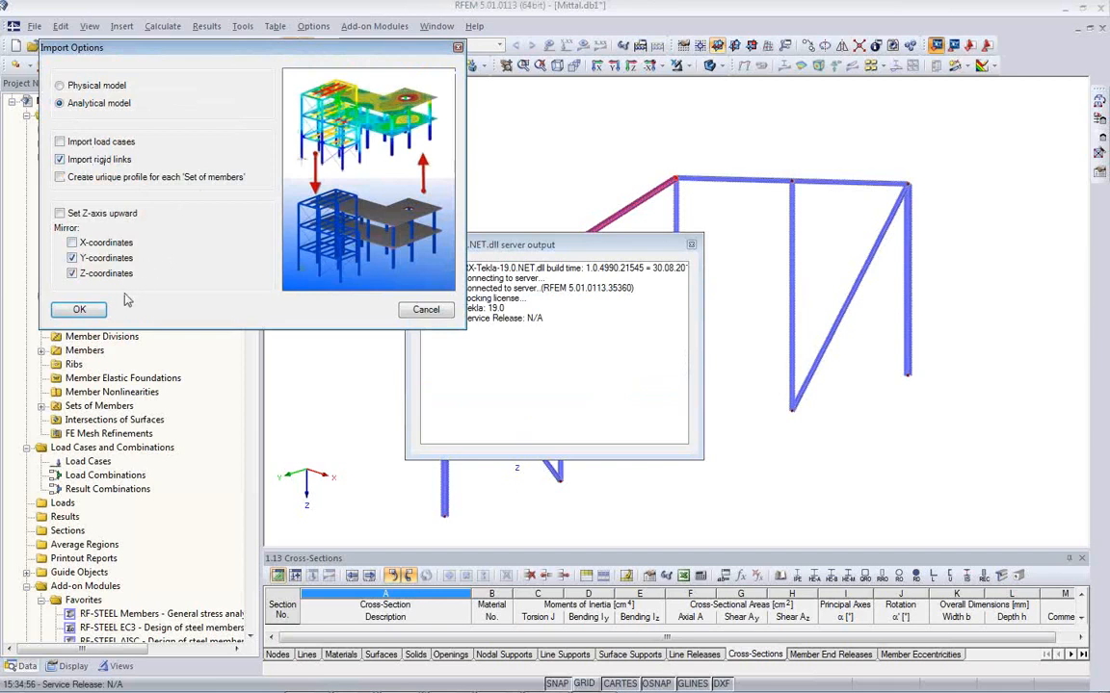
click(91, 309)
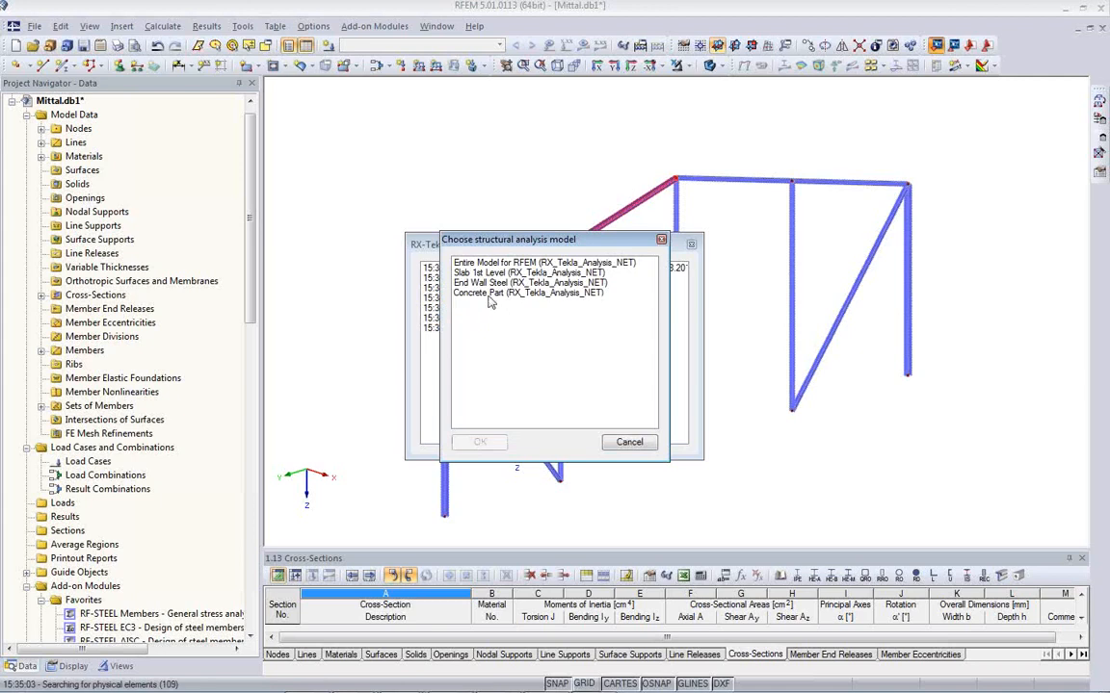
click(484, 263)
click(486, 443)
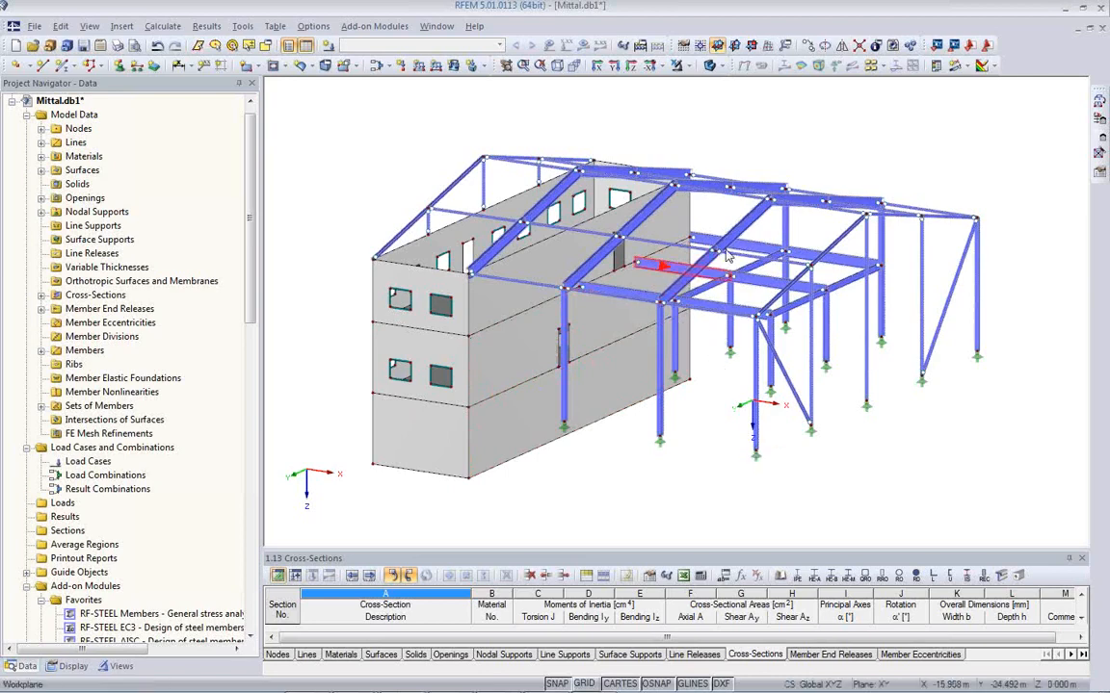
- Display the imported model as a transparent solid model and inspect the properties of a steel rafter member beside the ridge
scroll(674, 323, up, 5)
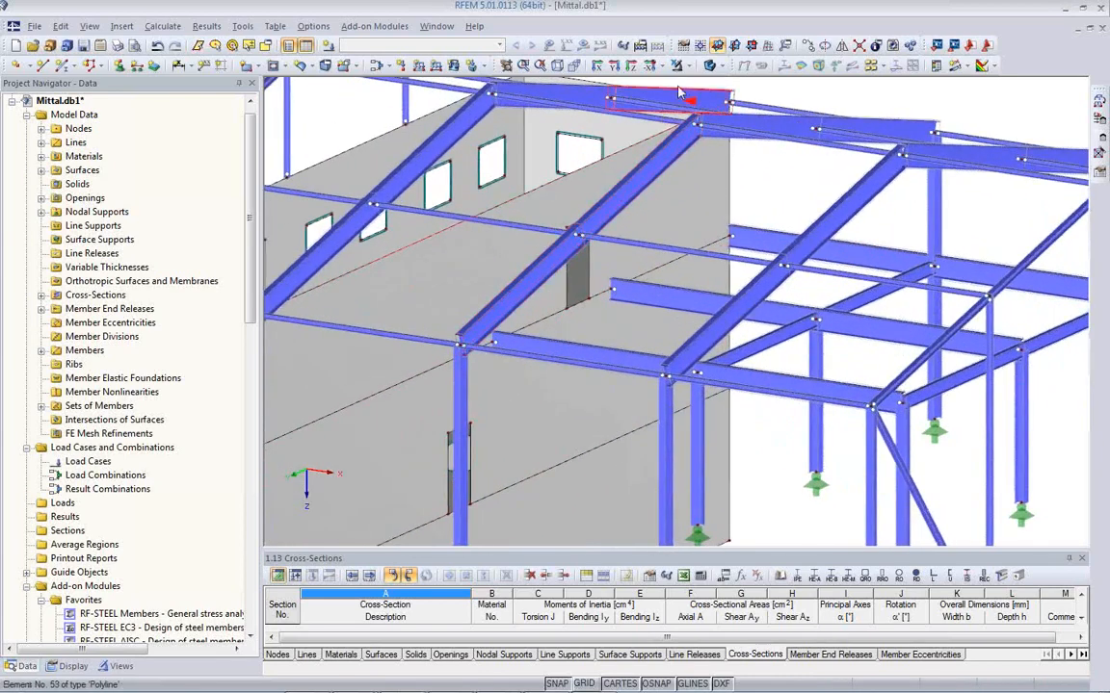
click(710, 66)
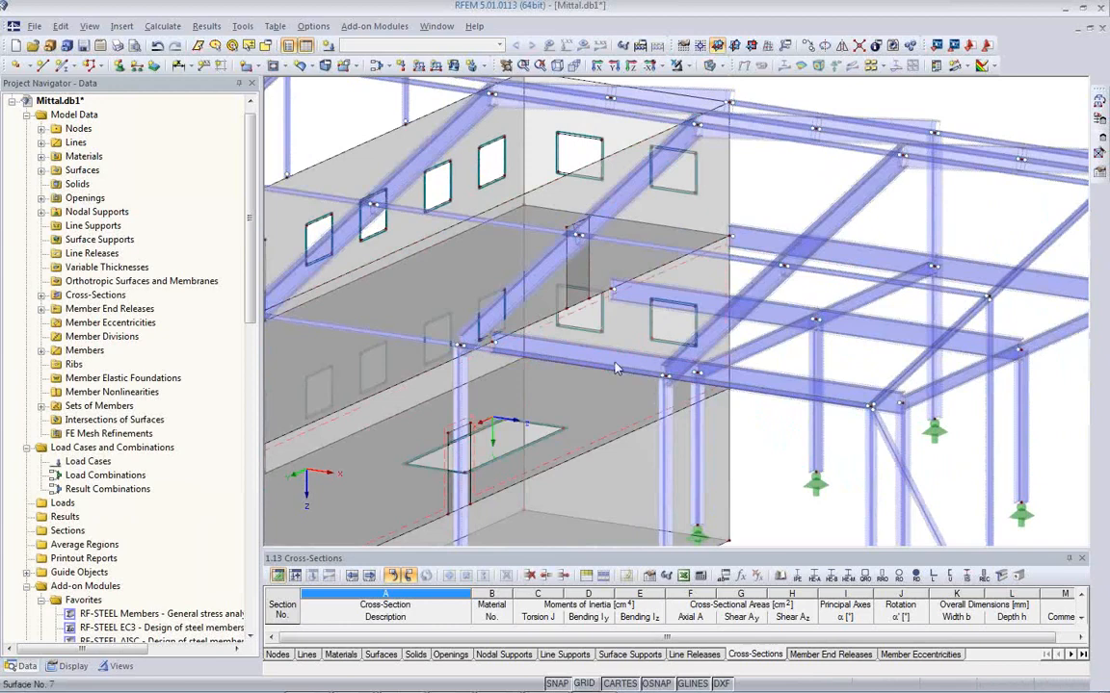
middle_drag(520, 459, 726, 267)
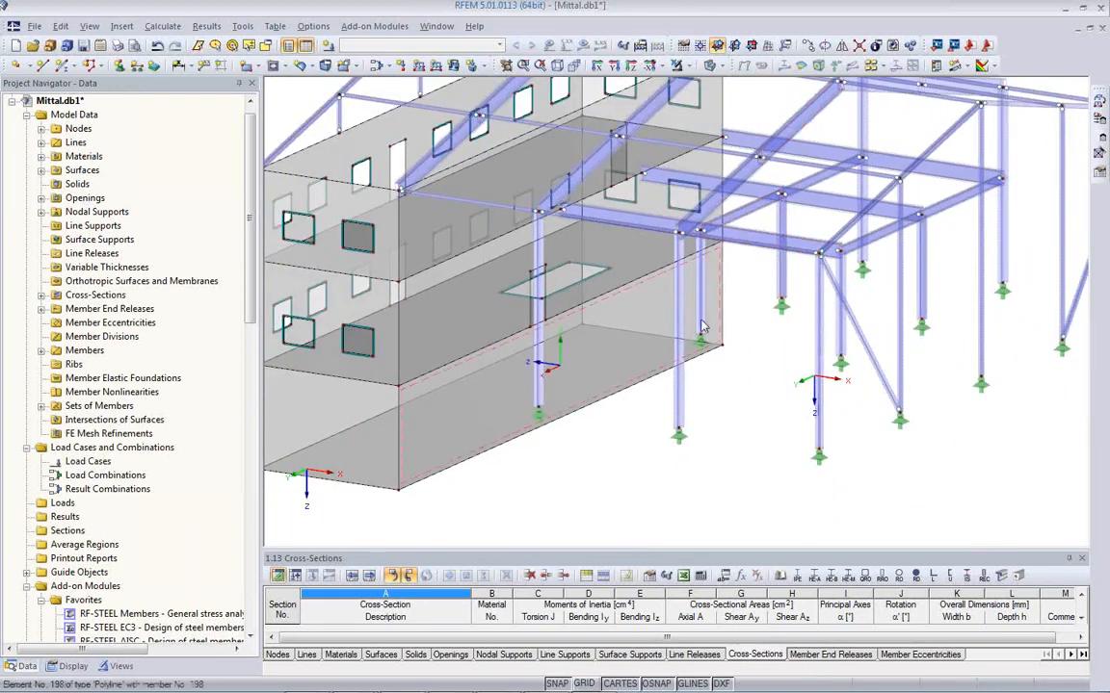
double_click(807, 118)
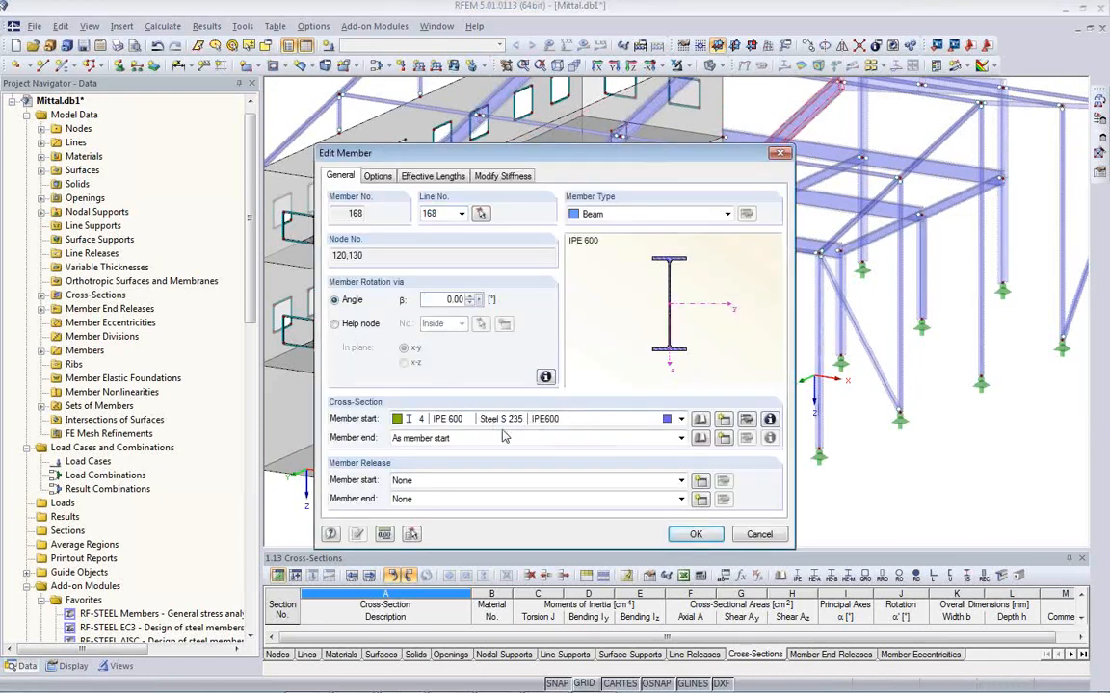
click(759, 534)
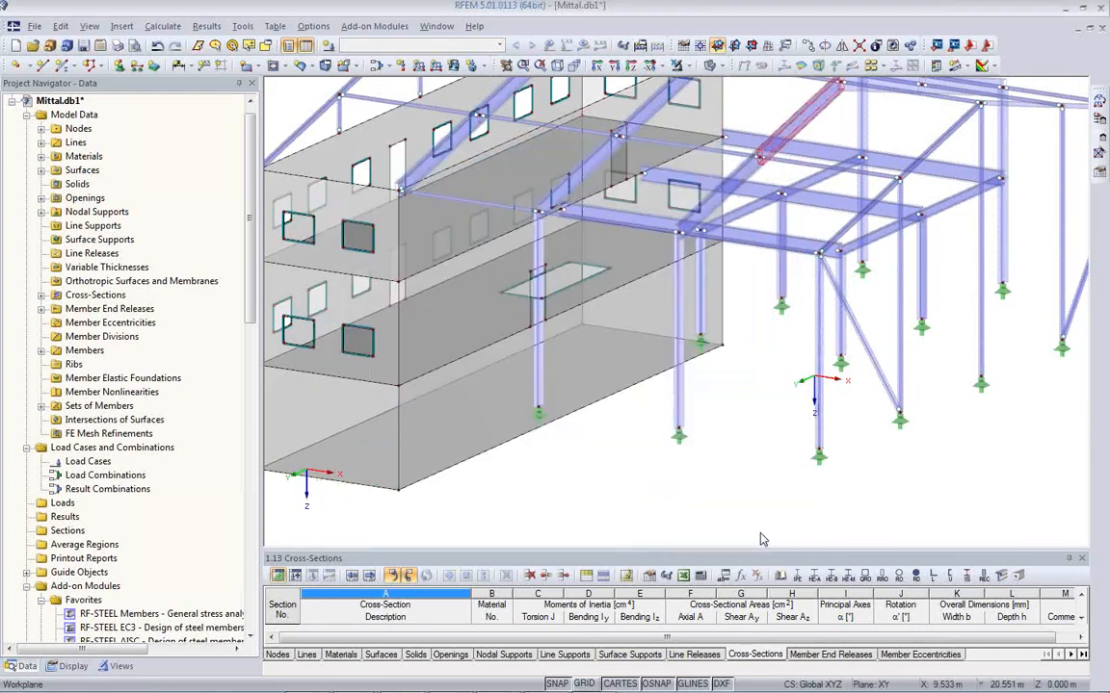
- Enlarge the table area and review the imported cross-sections through to their Comment column
drag(723, 549, 722, 435)
click(419, 517)
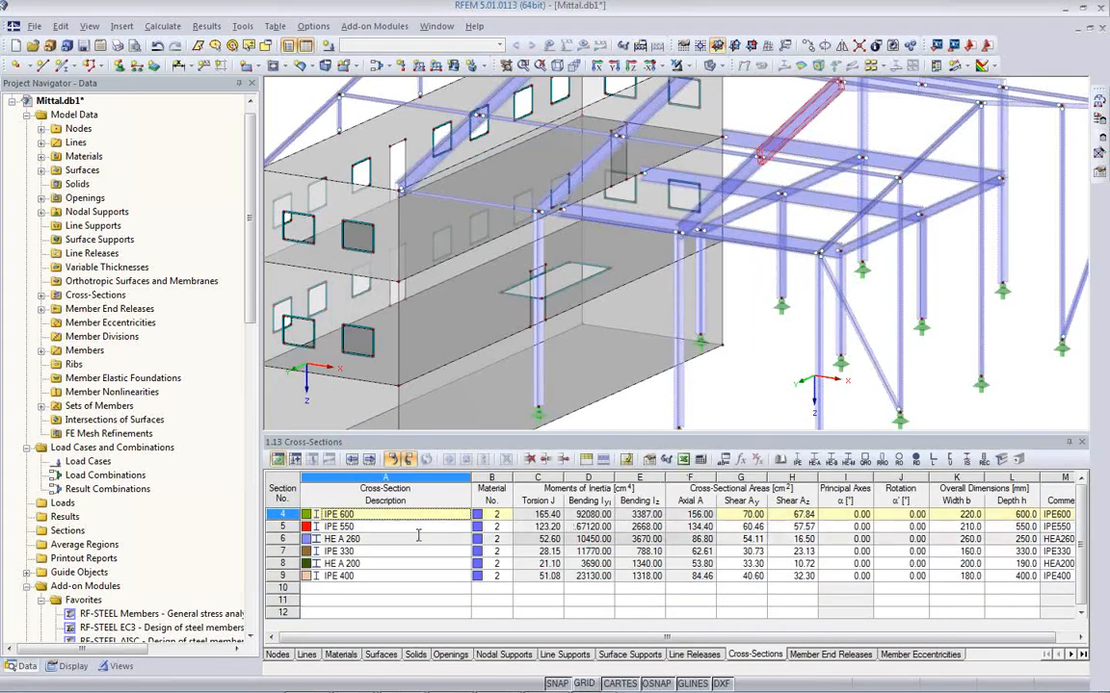
drag(487, 639, 635, 641)
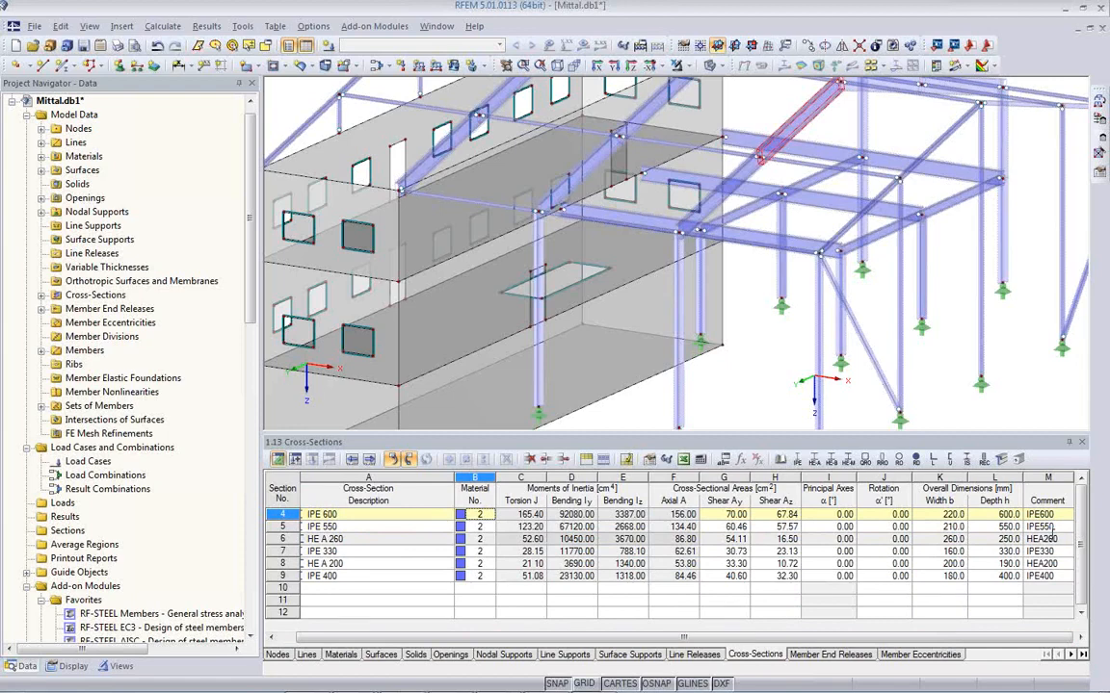
- Review the imported concrete and steel entries in the materials table, including their Comment column
click(340, 654)
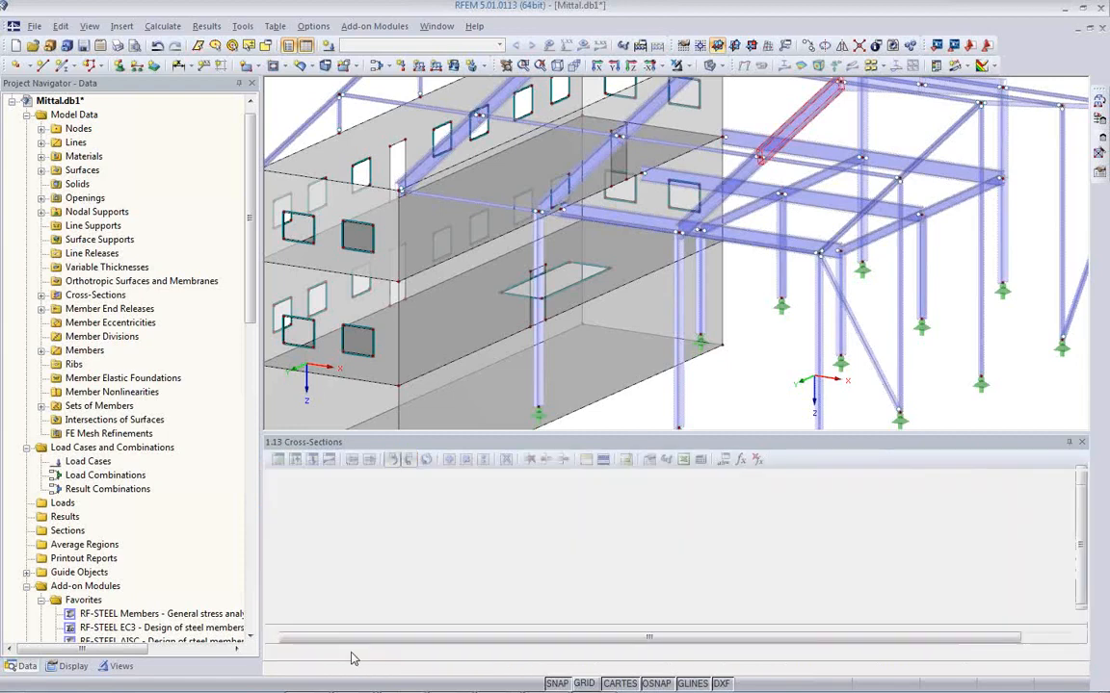
click(421, 527)
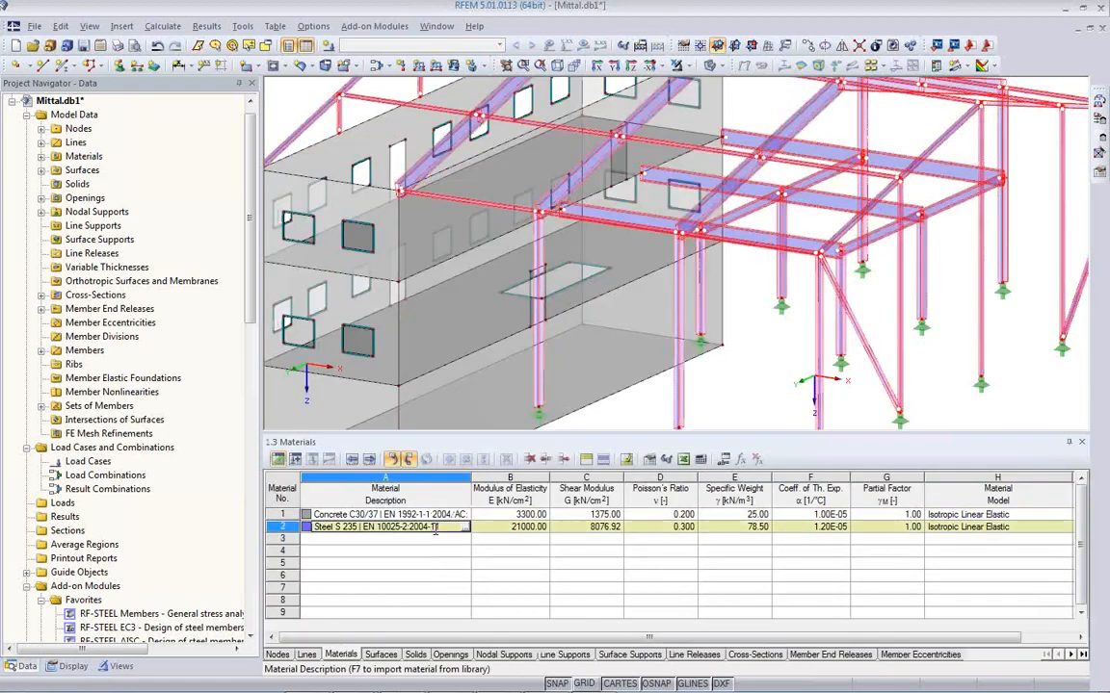
click(446, 515)
click(404, 527)
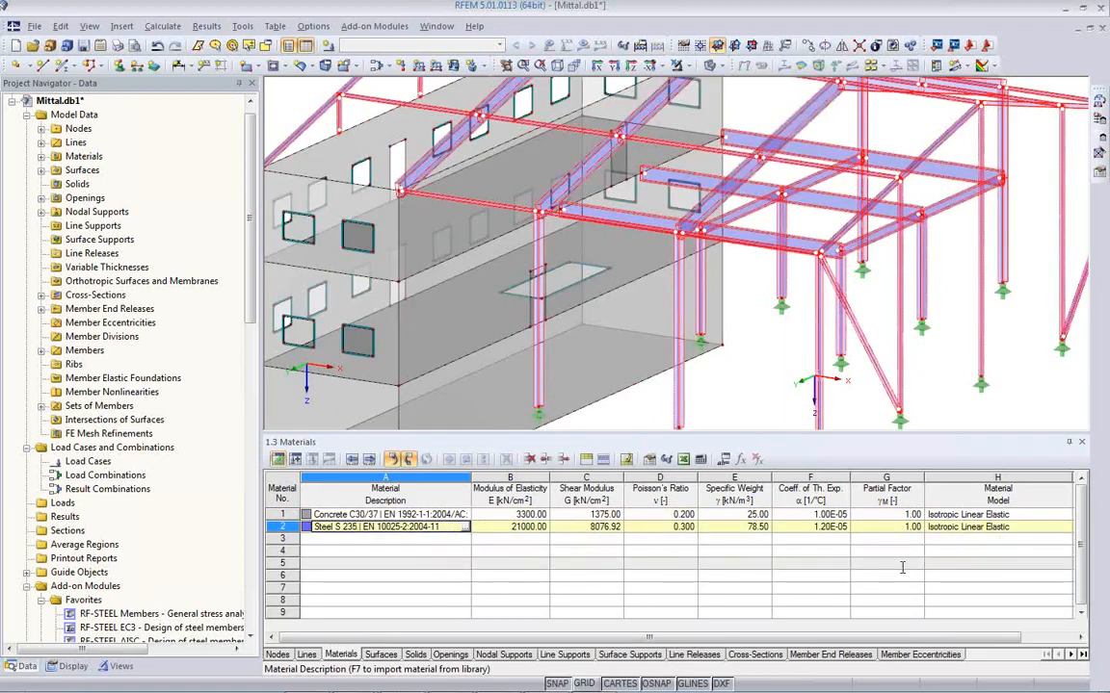
drag(903, 639, 957, 639)
key(Tab)
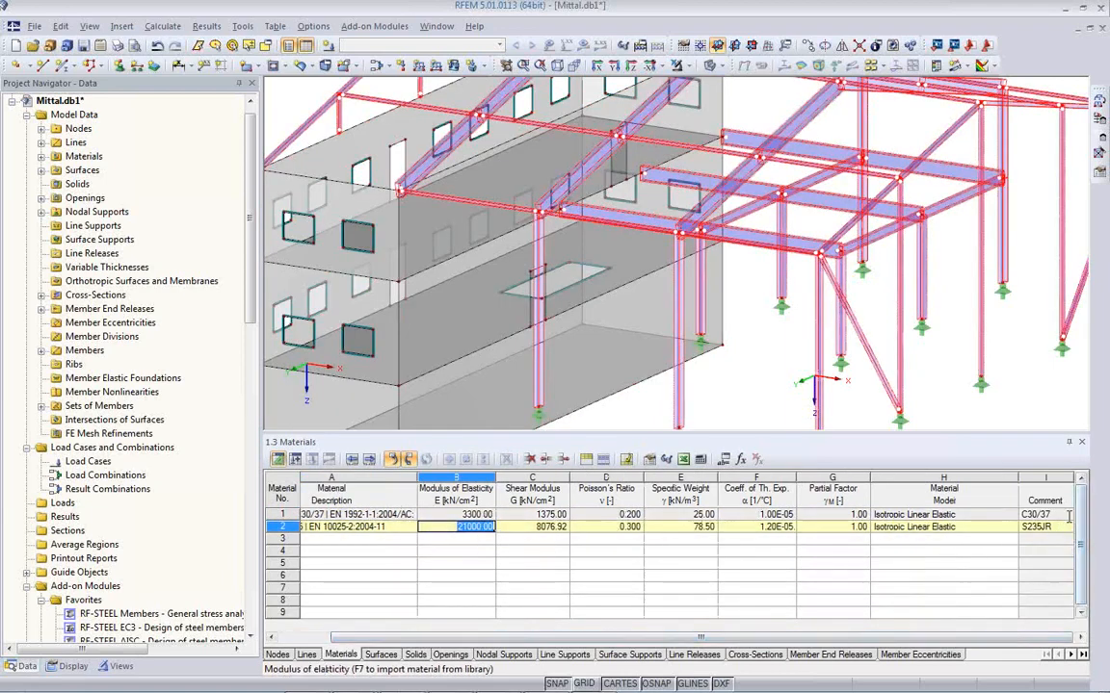
drag(990, 639, 937, 638)
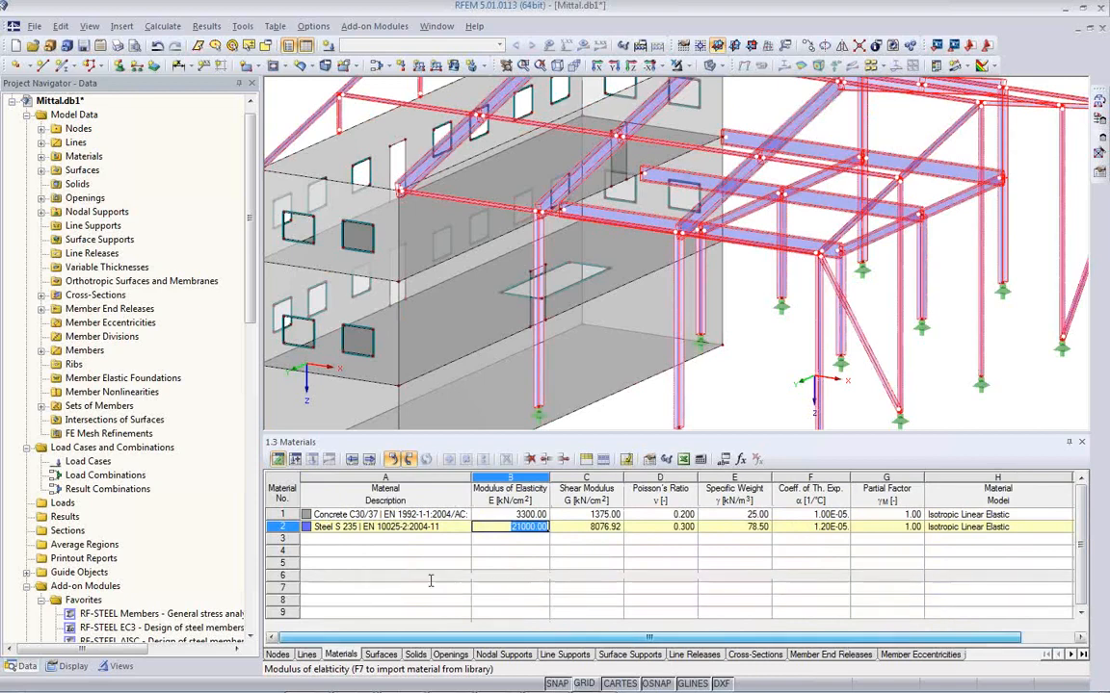
- Open the import detail settings and examine the material conversion table's mappings for S235JR and C30/37
click(34, 26)
click(64, 355)
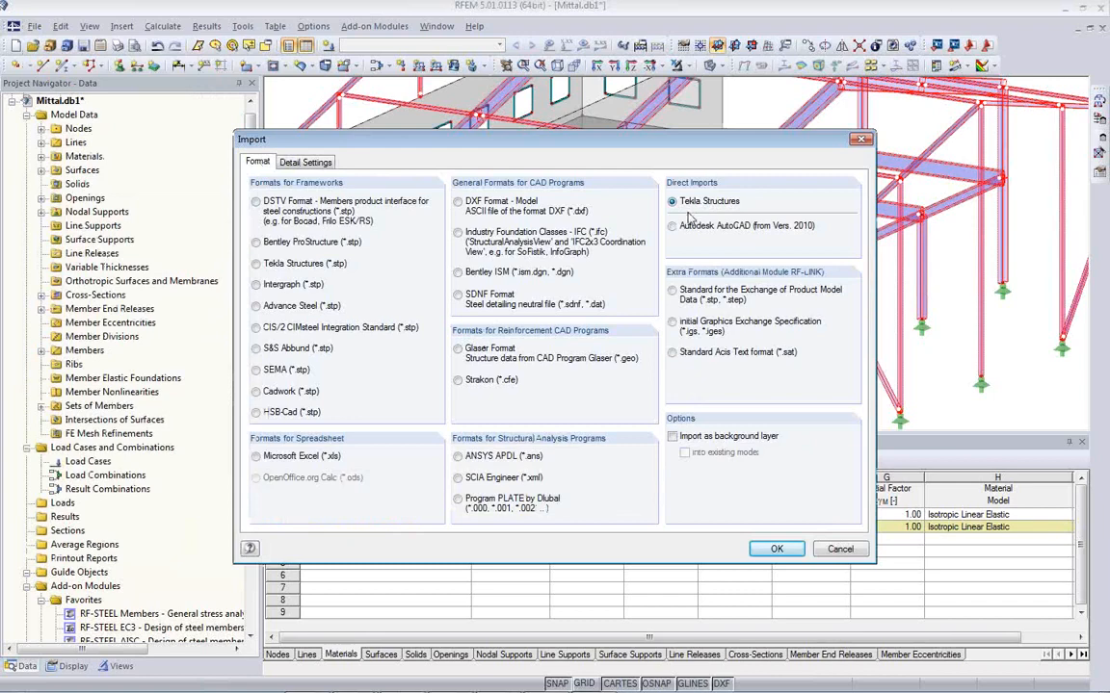
click(307, 164)
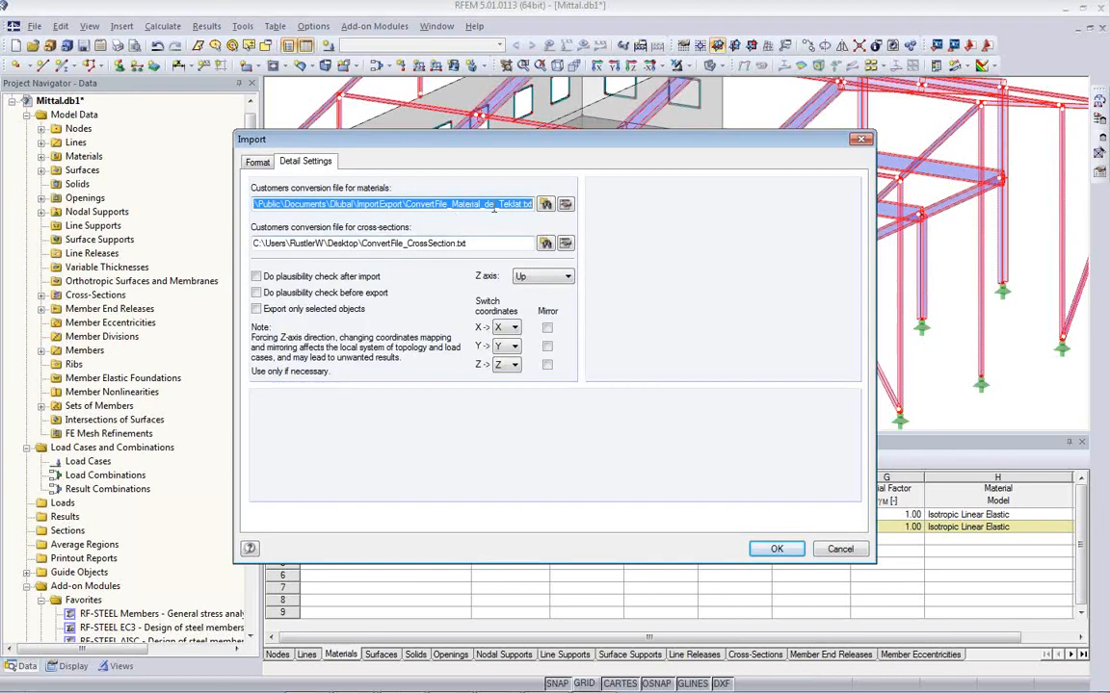
click(329, 203)
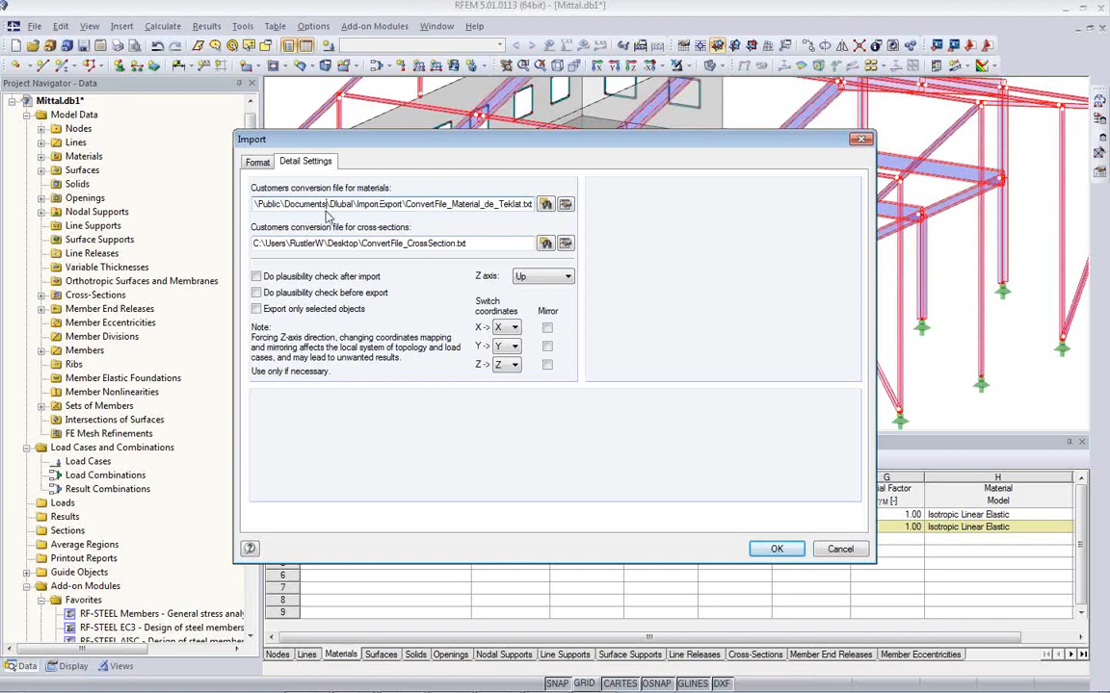
click(565, 204)
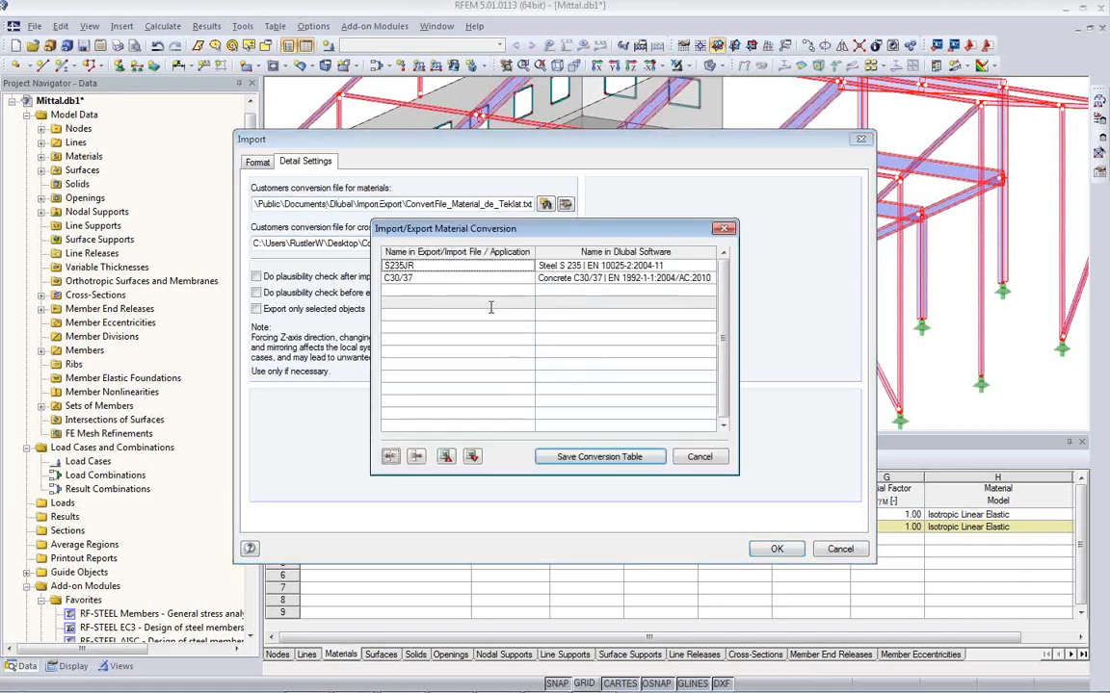
click(575, 277)
click(573, 266)
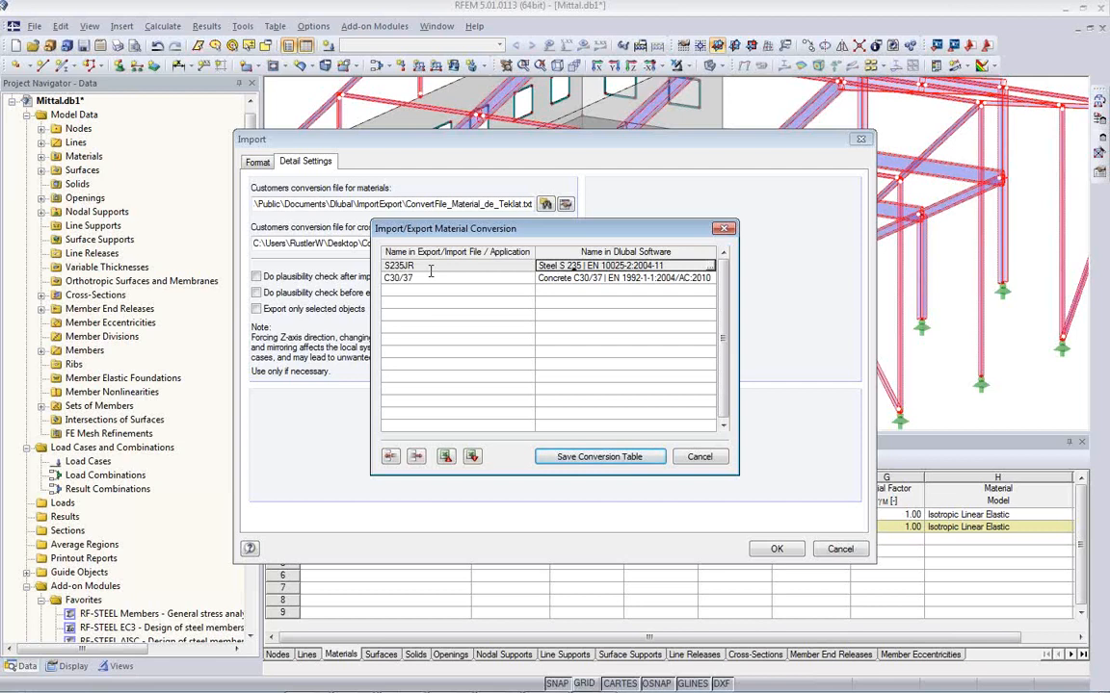
click(667, 277)
click(667, 267)
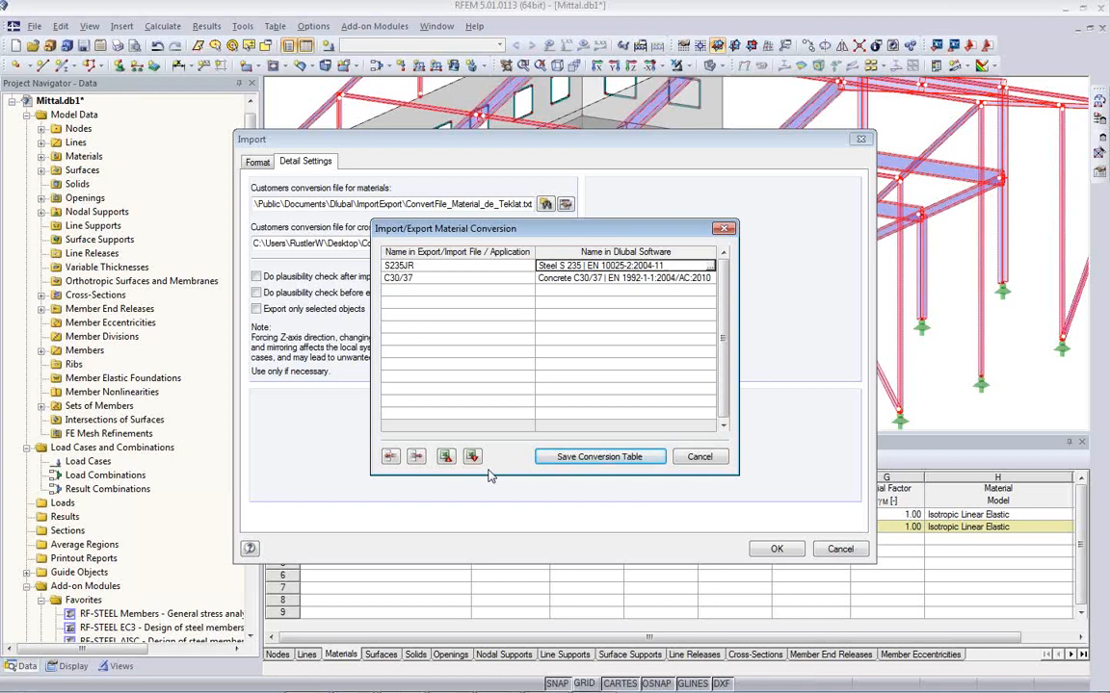
click(554, 459)
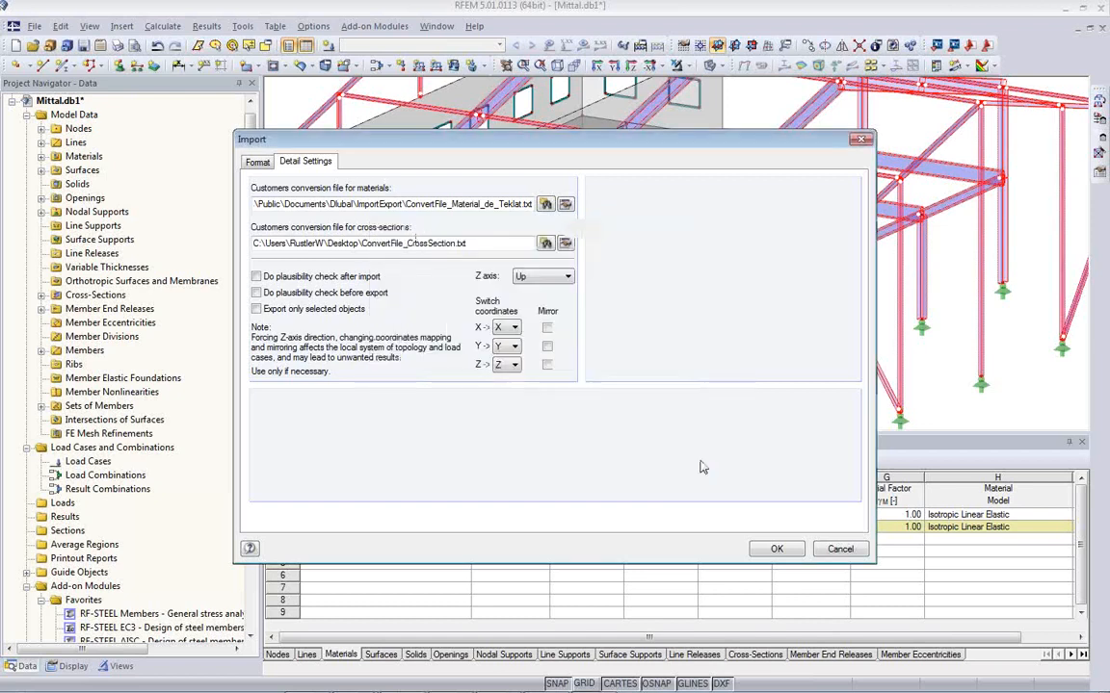
- Examine the cross-section conversion table and leave the import settings without importing
click(565, 243)
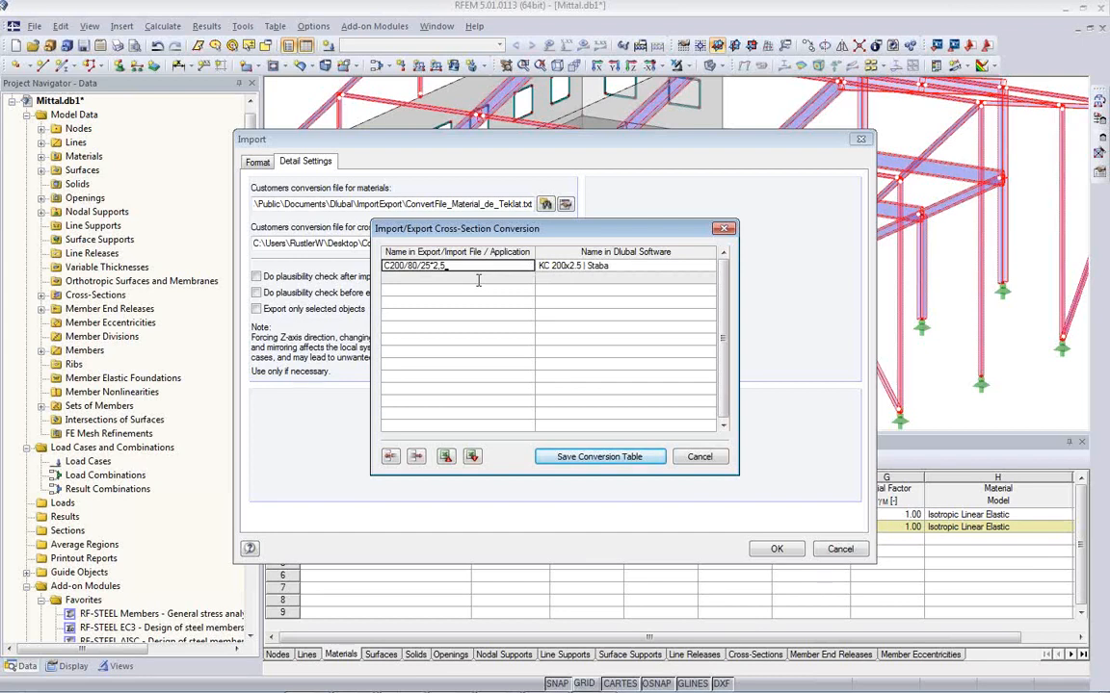
click(704, 460)
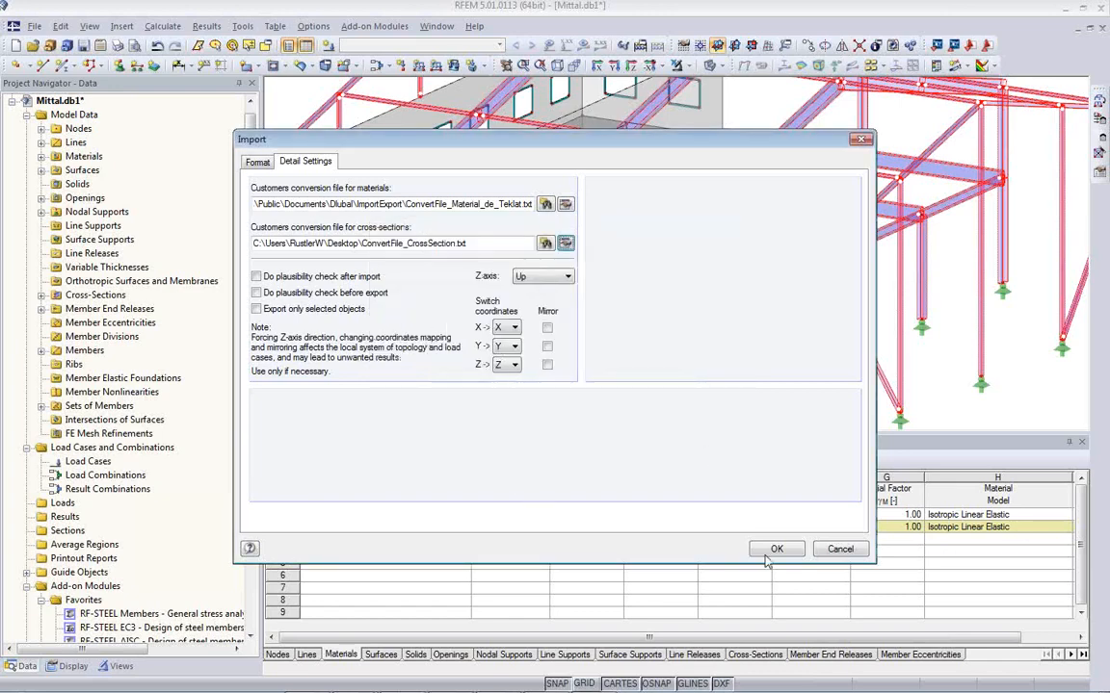
click(839, 549)
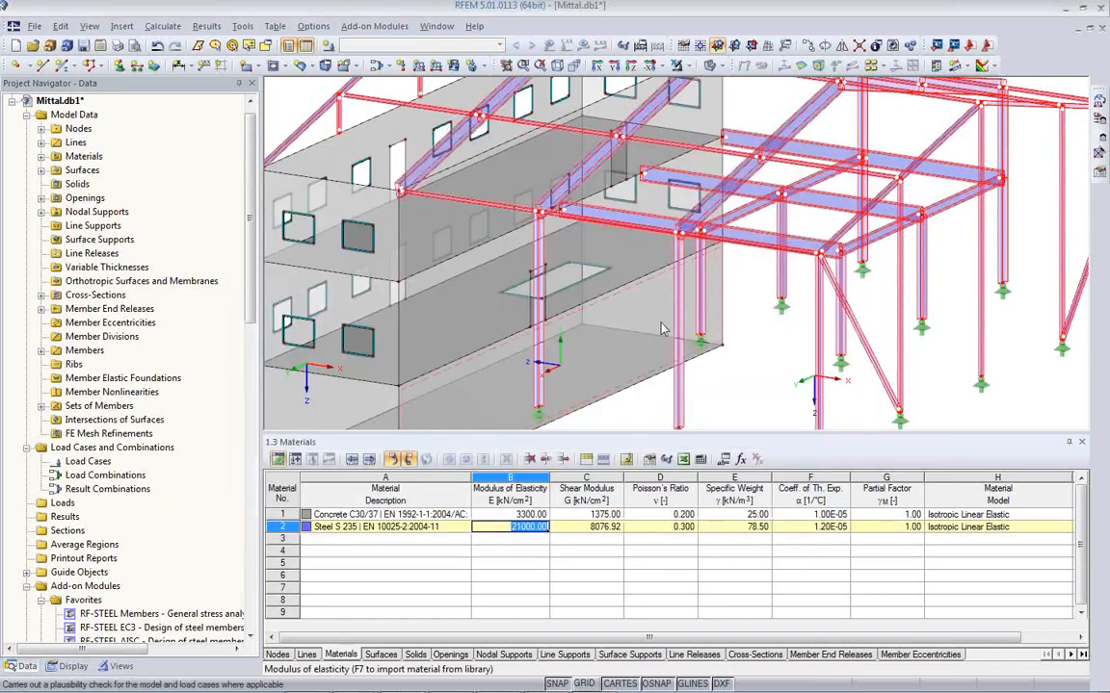
- Shrink the table area and inspect the whole imported model from several sides, returning to the isometric view
scroll(674, 309, down, 4)
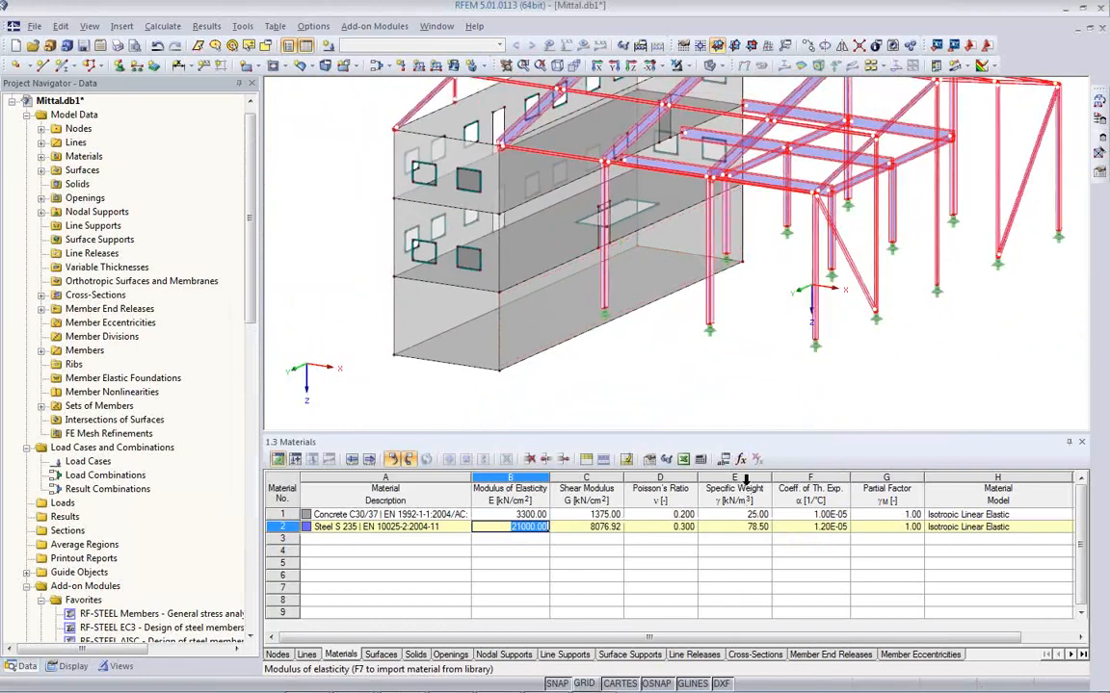
drag(754, 431, 754, 546)
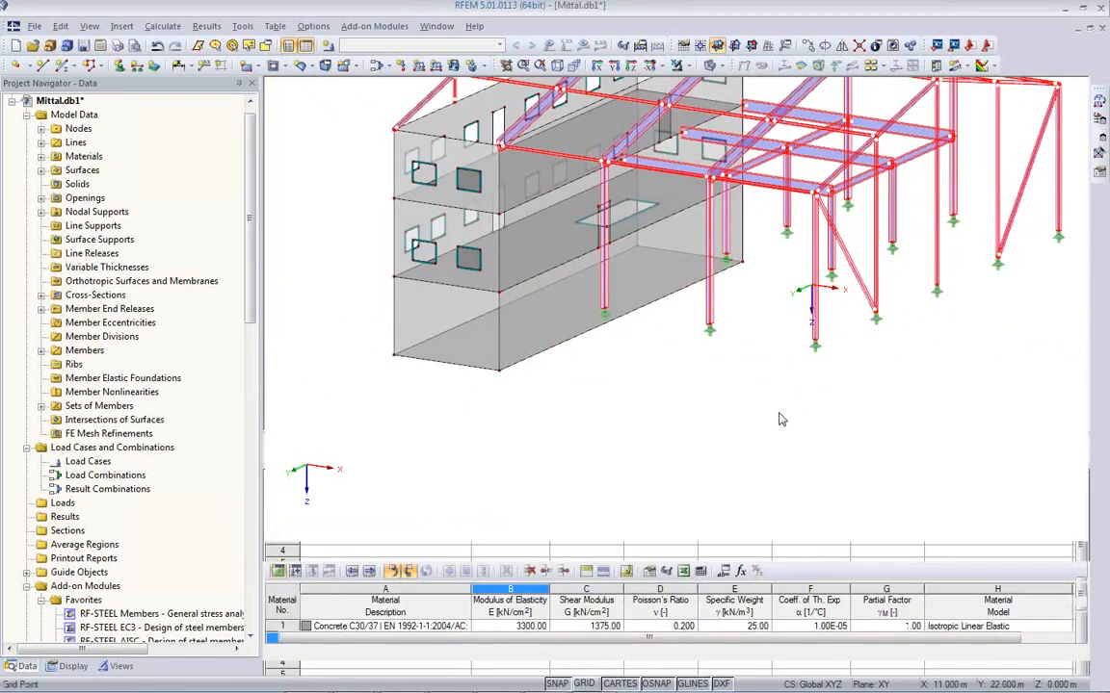
ctrl+middle_drag(539, 434, 488, 447)
ctrl+middle_drag(744, 408, 750, 484)
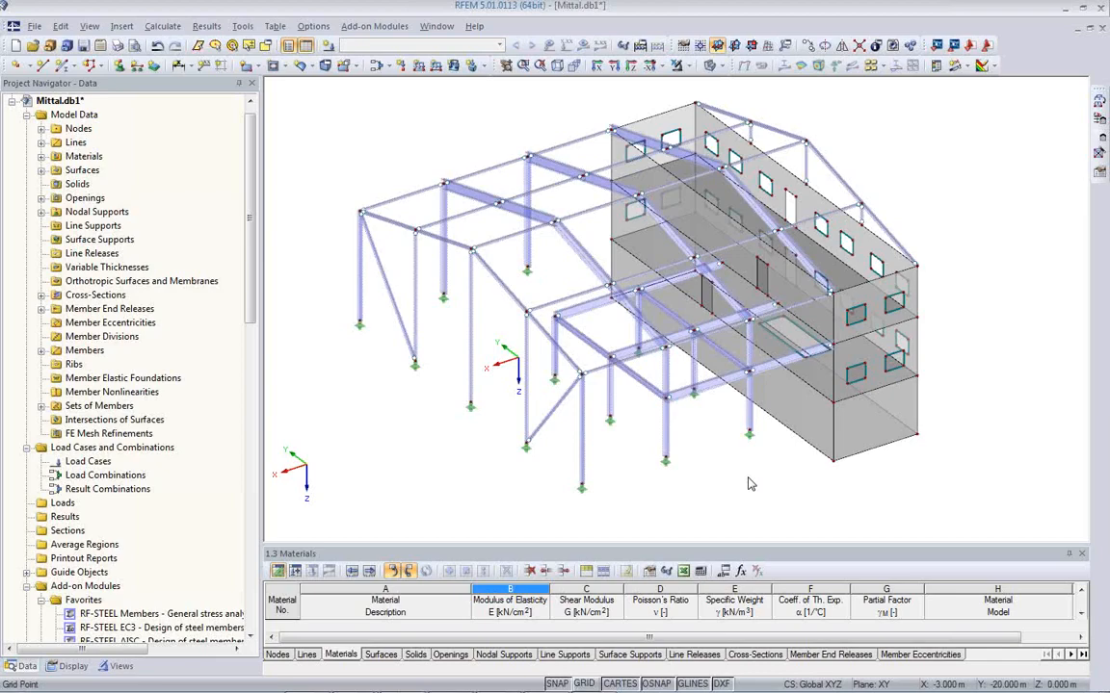
ctrl+middle_drag(642, 470, 565, 265)
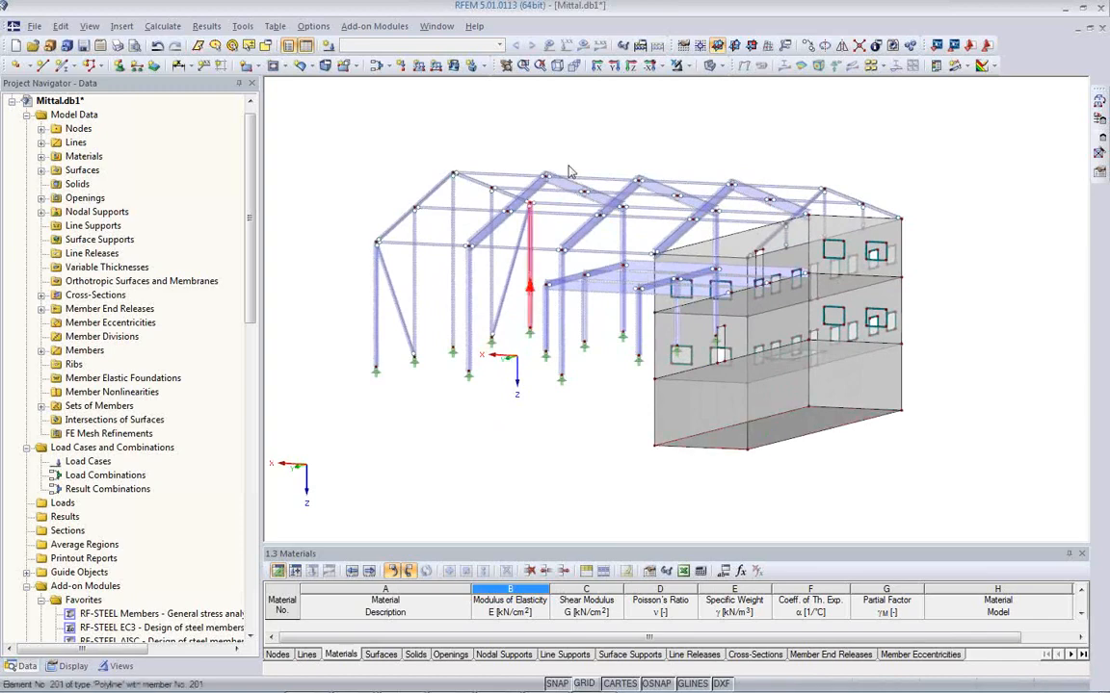
click(560, 65)
ctrl+middle_drag(668, 426, 601, 469)
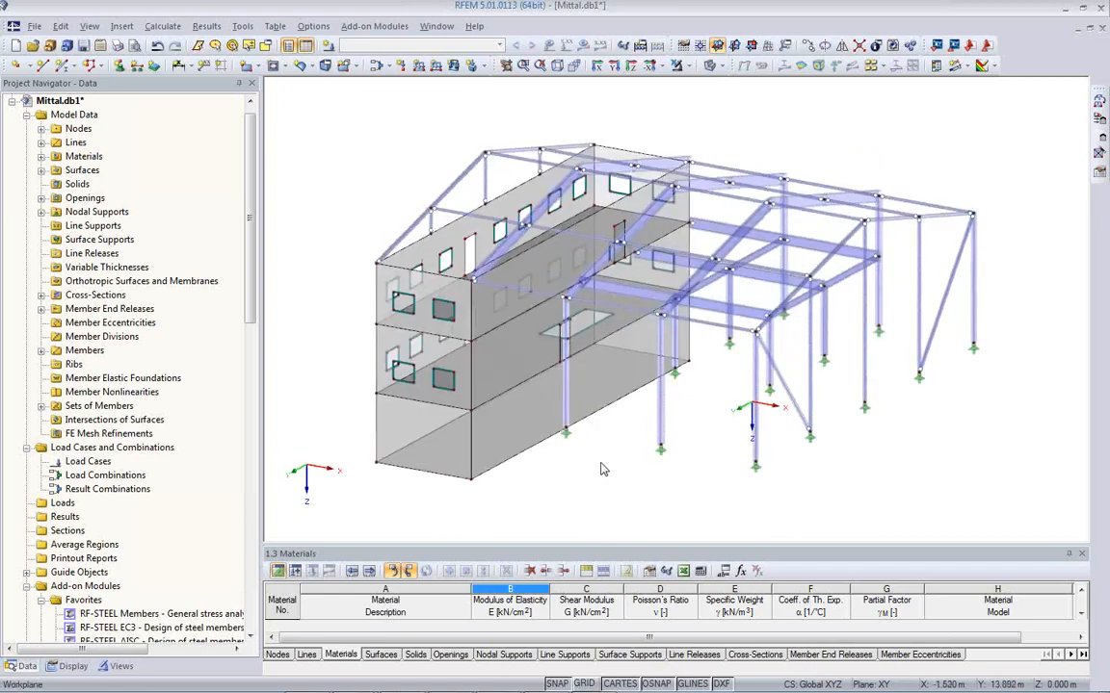
- Add a surface support restrained in ux, uy and uz to the concrete building's base slab, surface 15
click(494, 428)
ctrl+middle_drag(698, 434, 453, 448)
click(453, 448)
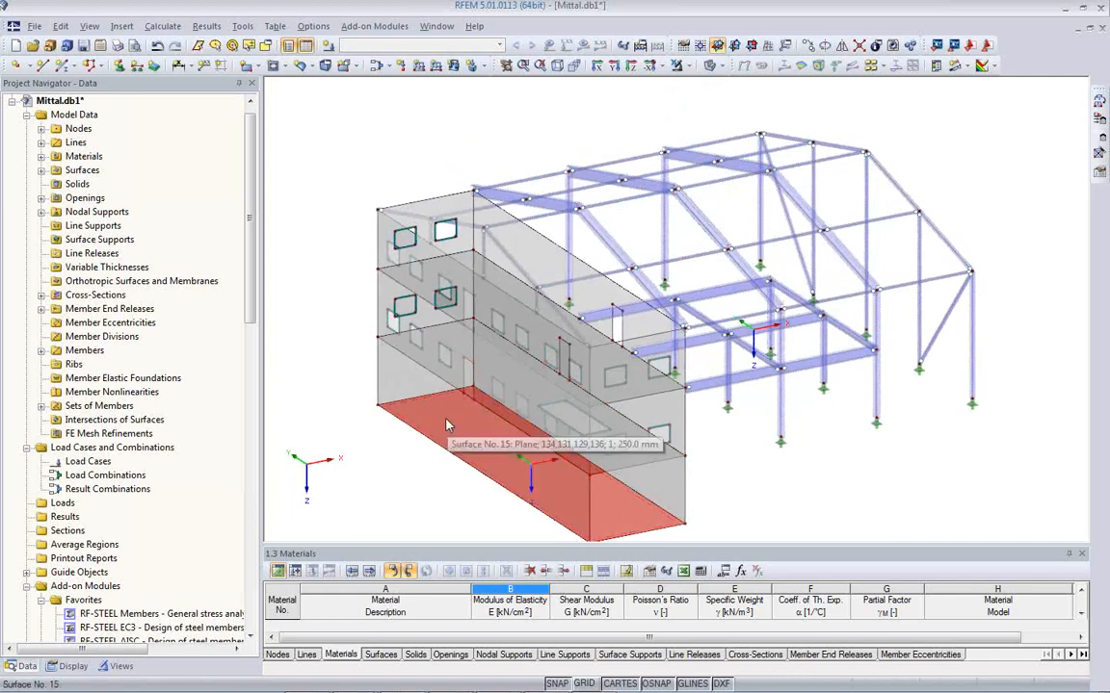
double_click(446, 427)
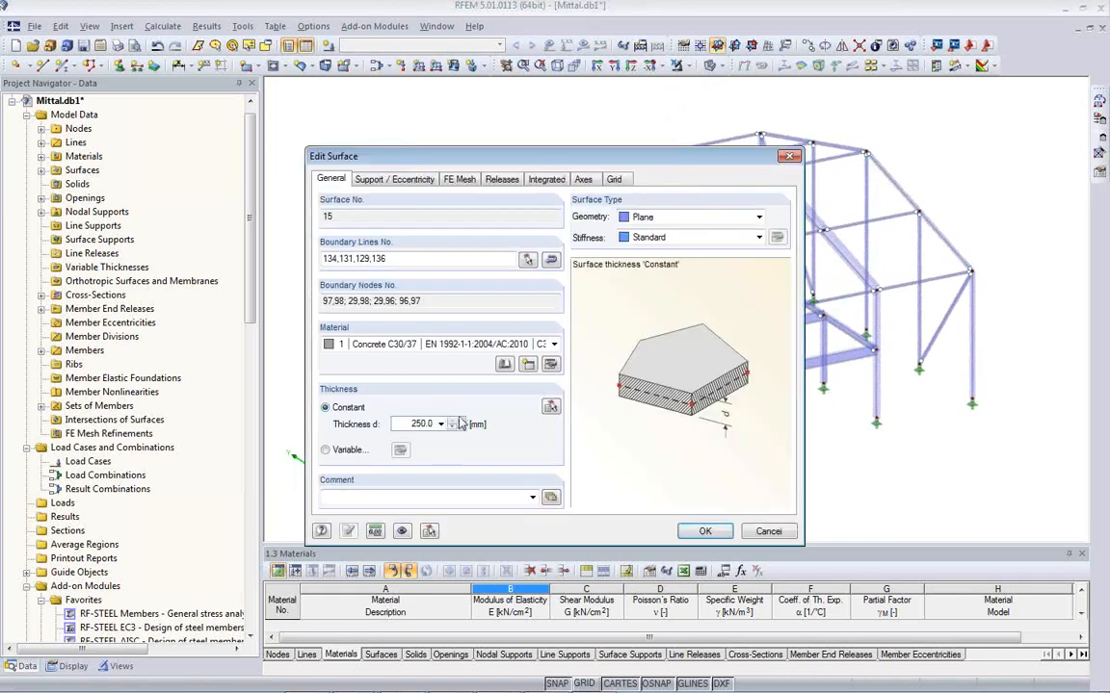
click(403, 180)
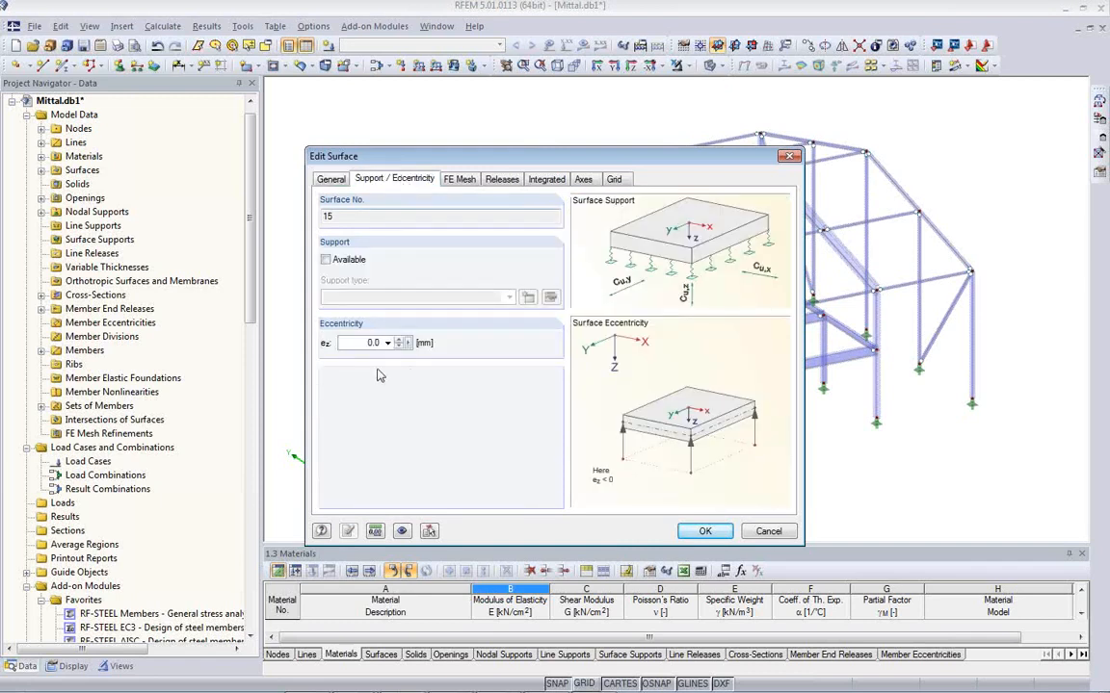
click(333, 261)
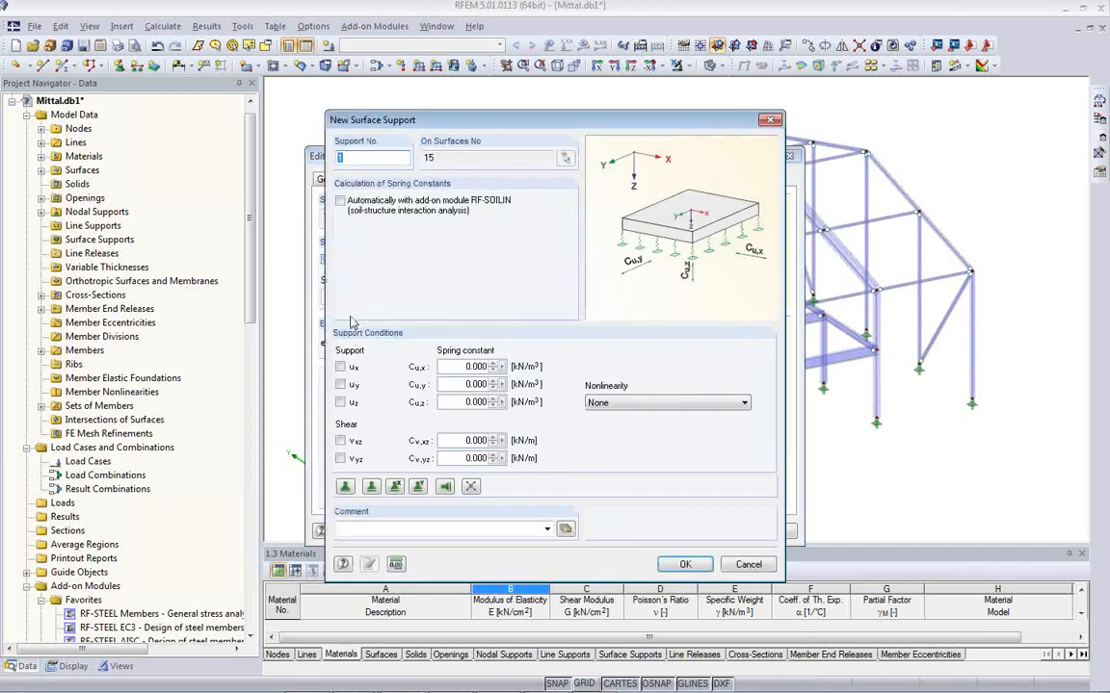
click(344, 487)
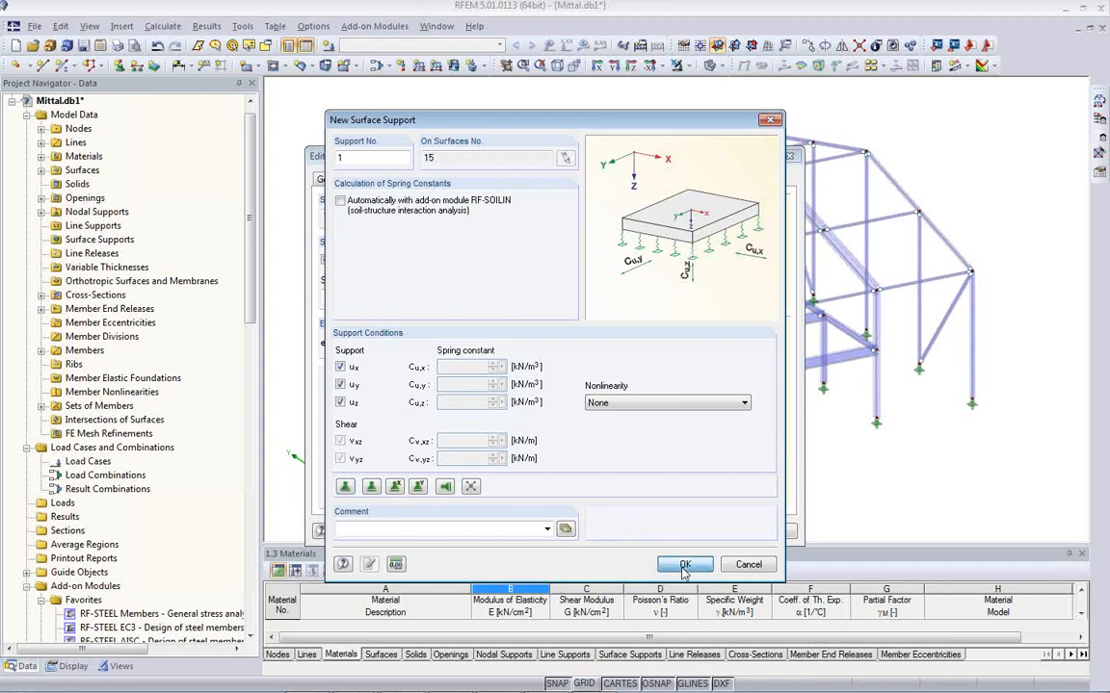
click(684, 566)
click(705, 533)
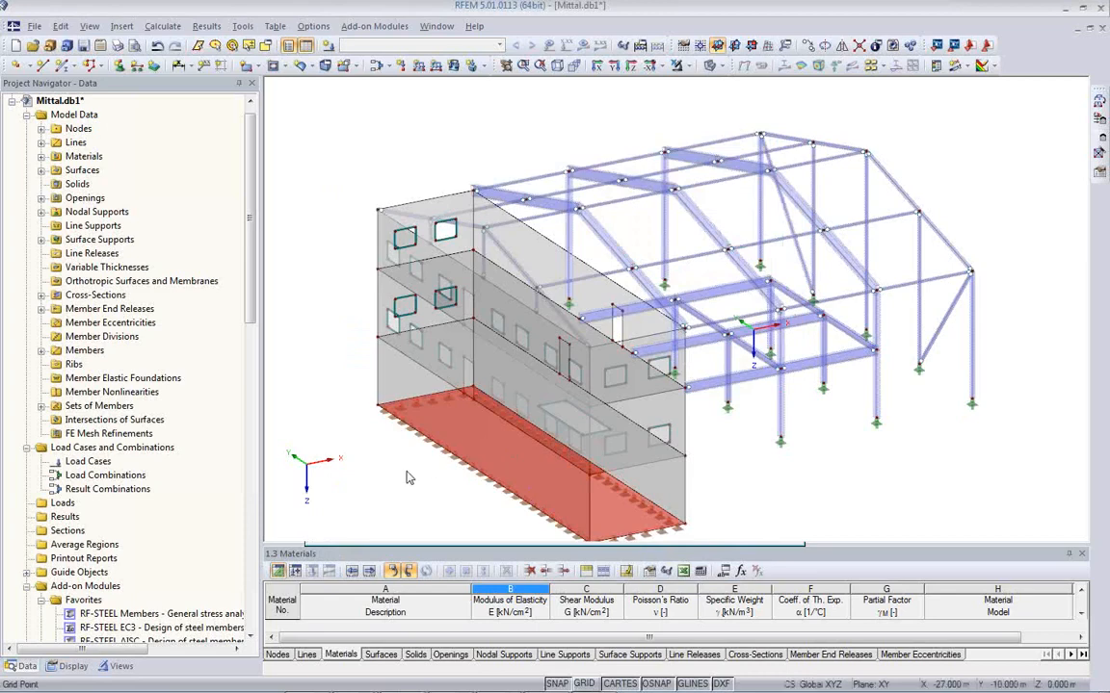
- Close the materials table and create permanent load case LC1 with the description Self-weight
scroll(474, 371, up, 2)
ctrl+middle_drag(595, 444, 578, 424)
click(558, 65)
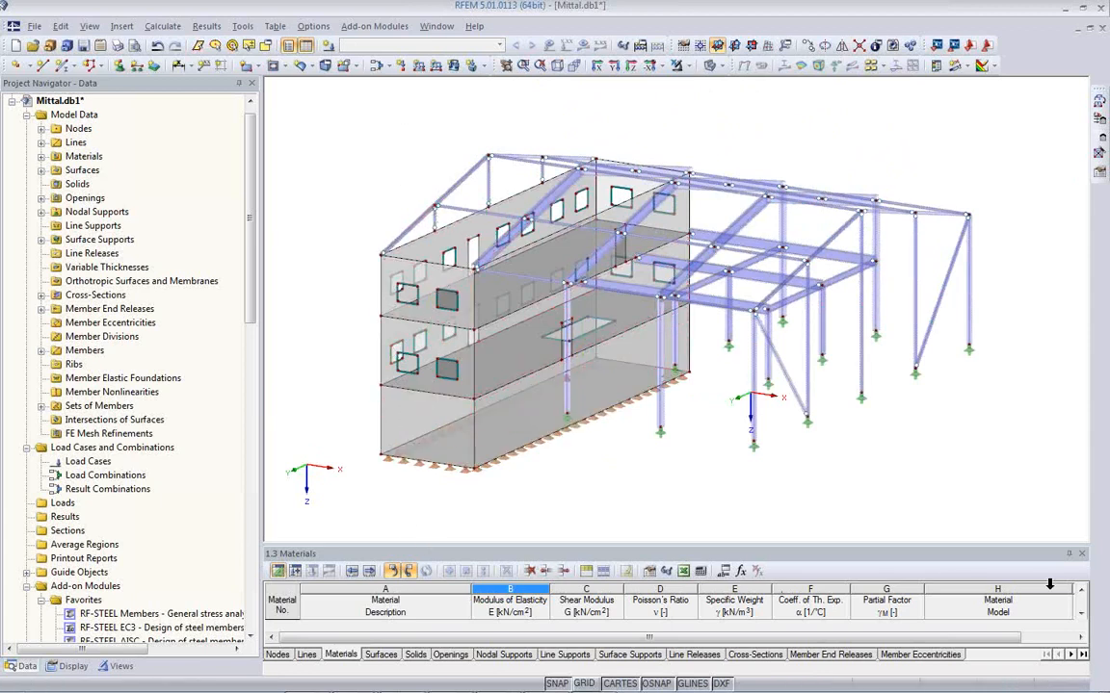
click(1081, 554)
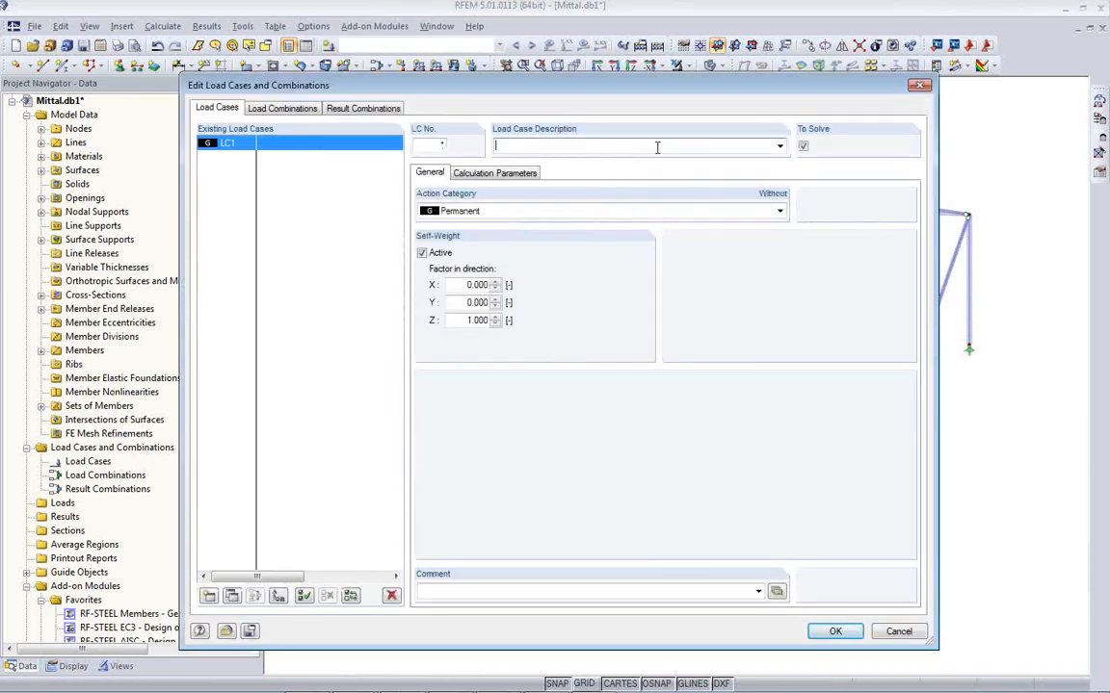
click(779, 146)
click(770, 160)
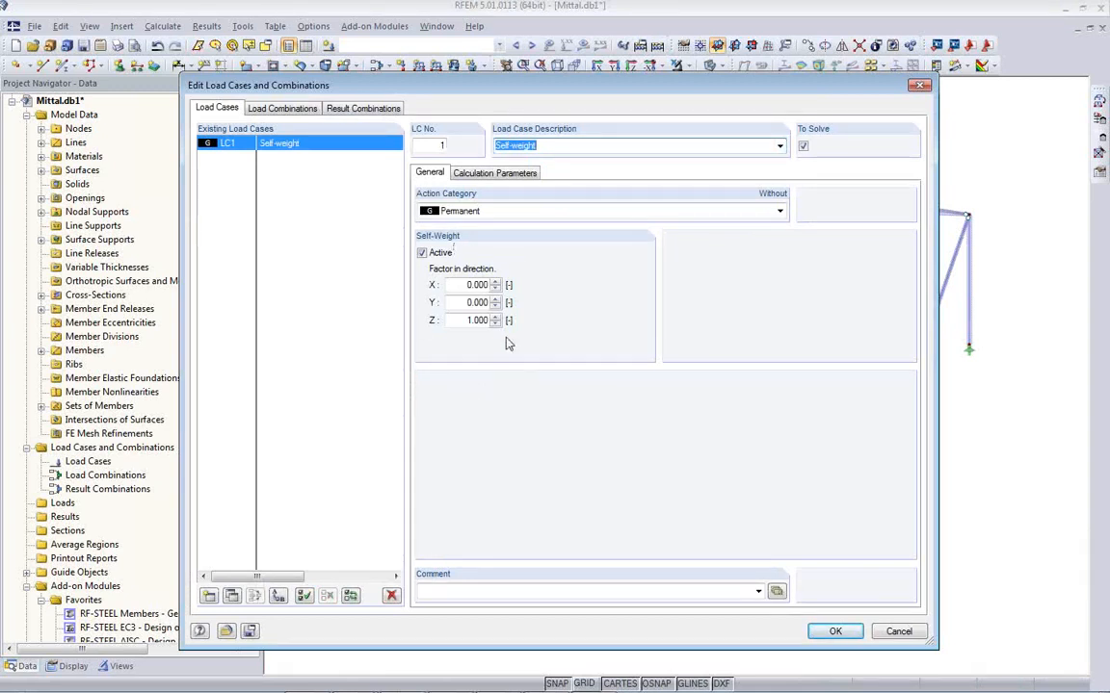
click(835, 632)
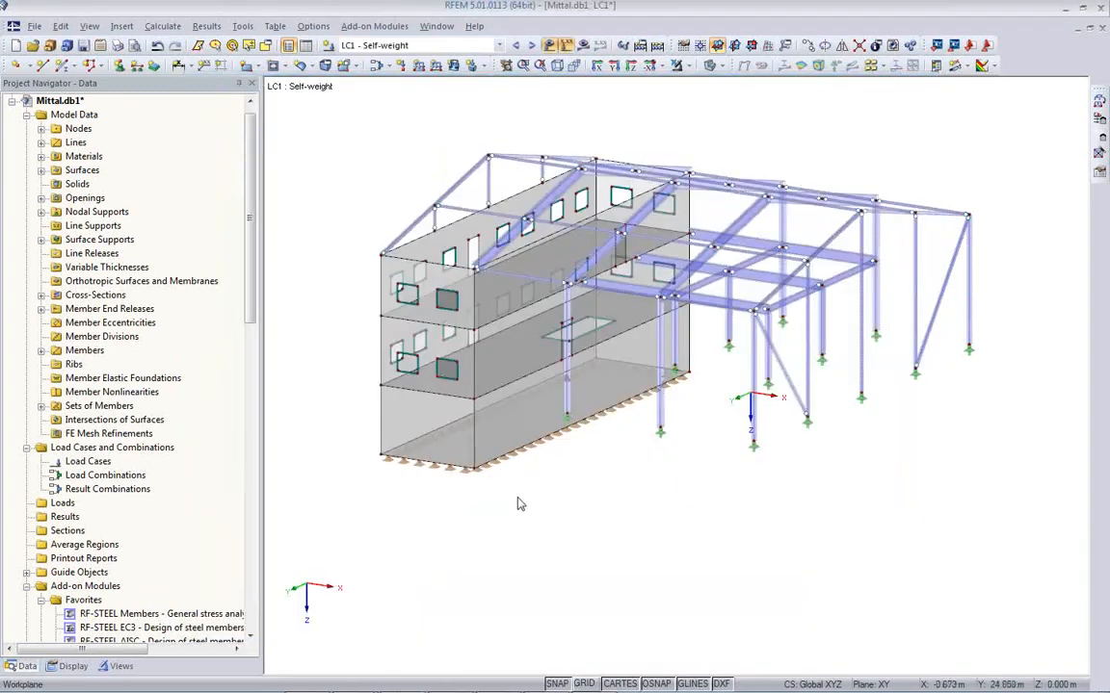
- Calculate the Self-weight load case and display the member internal forces M-y
click(583, 45)
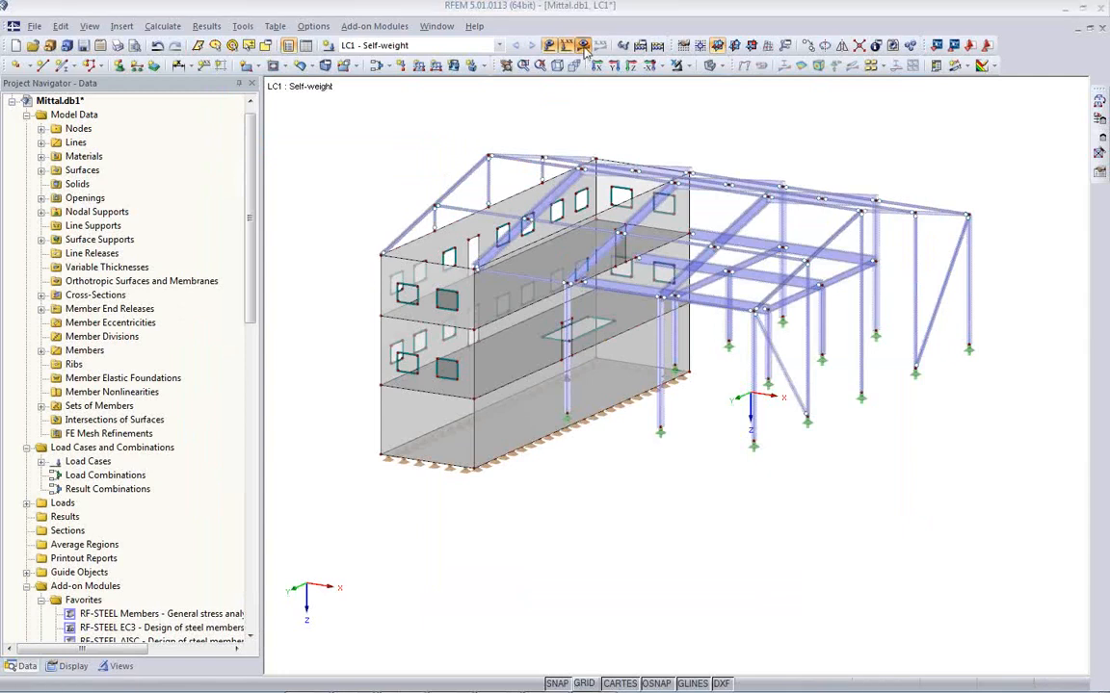
click(528, 386)
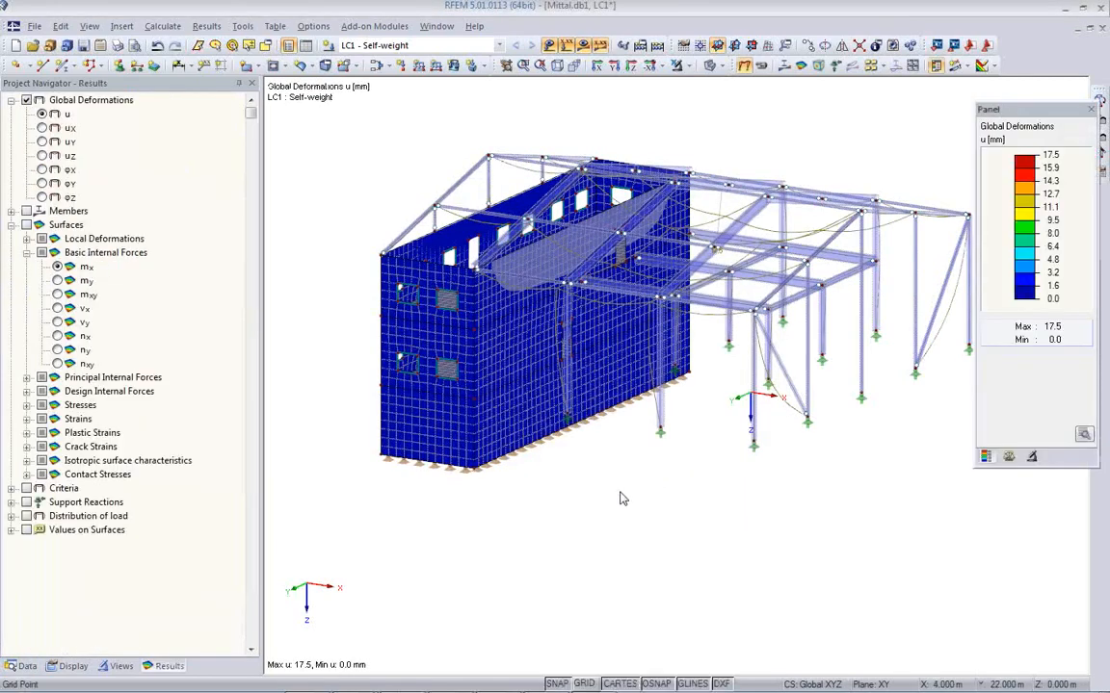
click(782, 64)
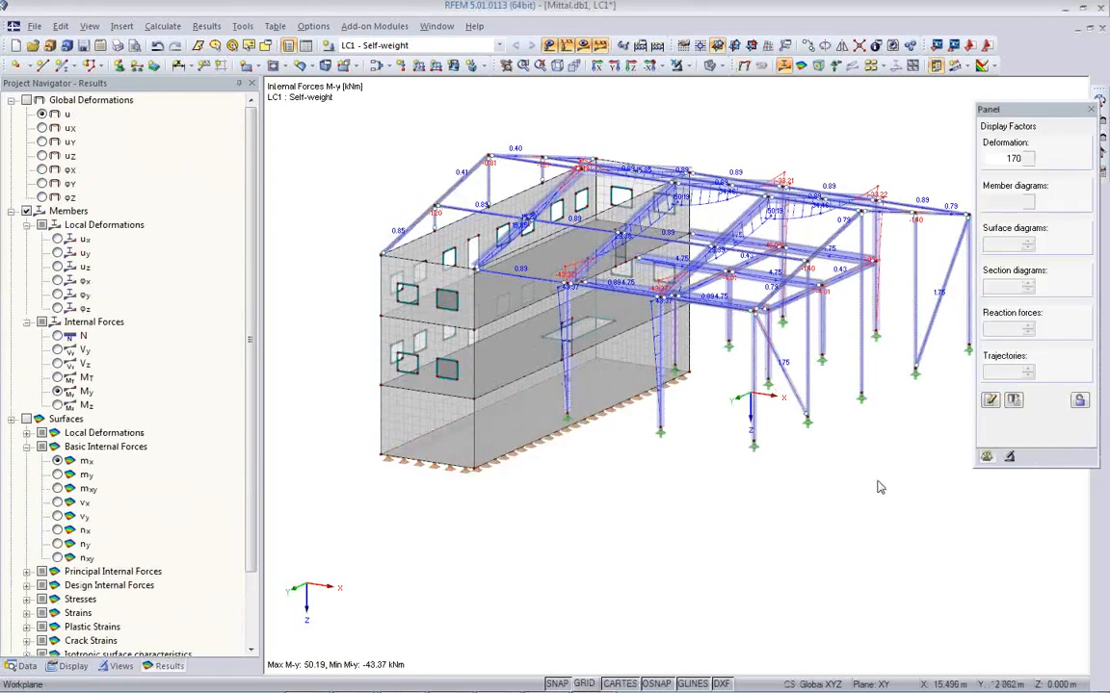
- Inspect the members' M-y diagrams and also display the basic internal forces m-x on the surfaces
ctrl+middle_drag(885, 453, 771, 500)
scroll(758, 341, up, 4)
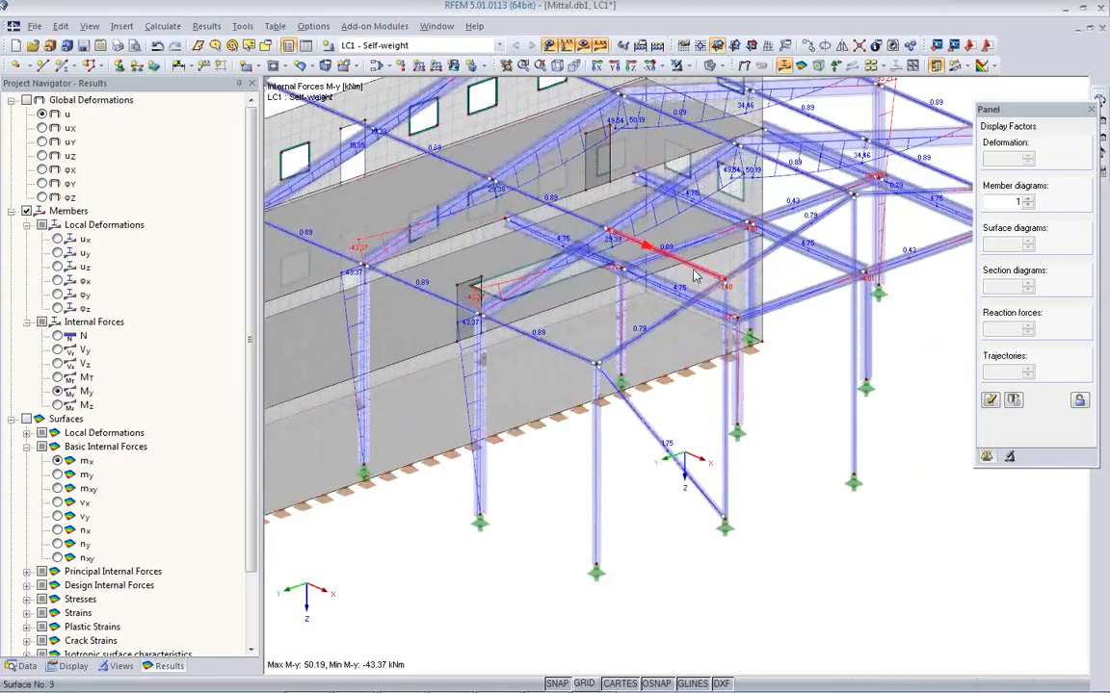
scroll(674, 301, down, 3)
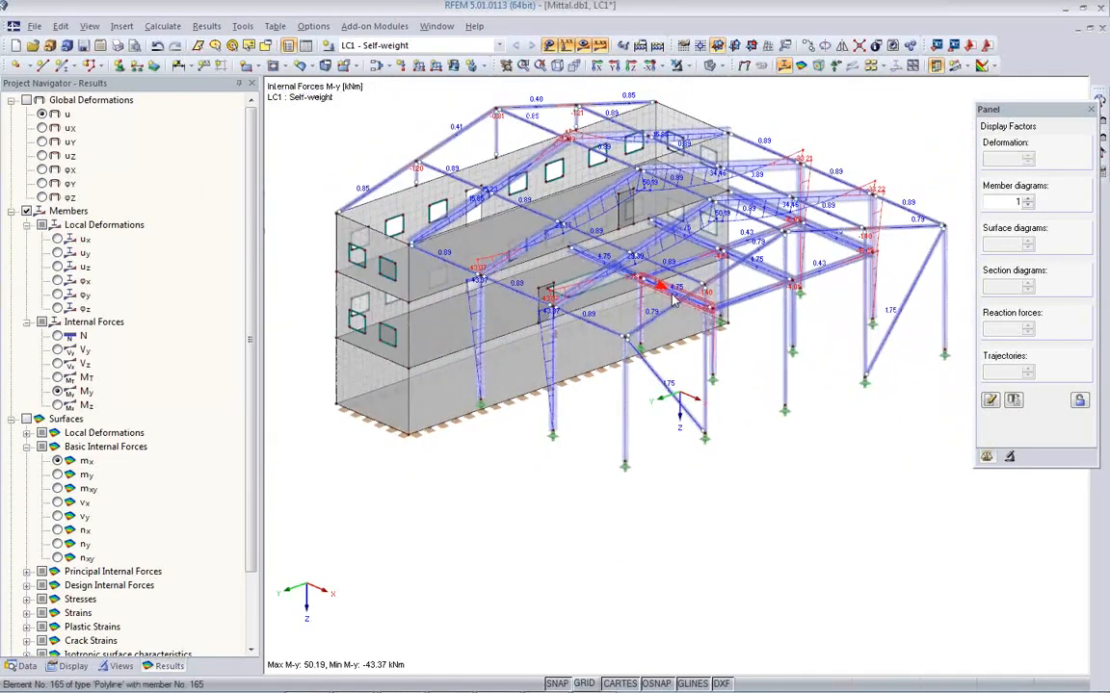
click(801, 66)
ctrl+middle_drag(487, 478, 568, 539)
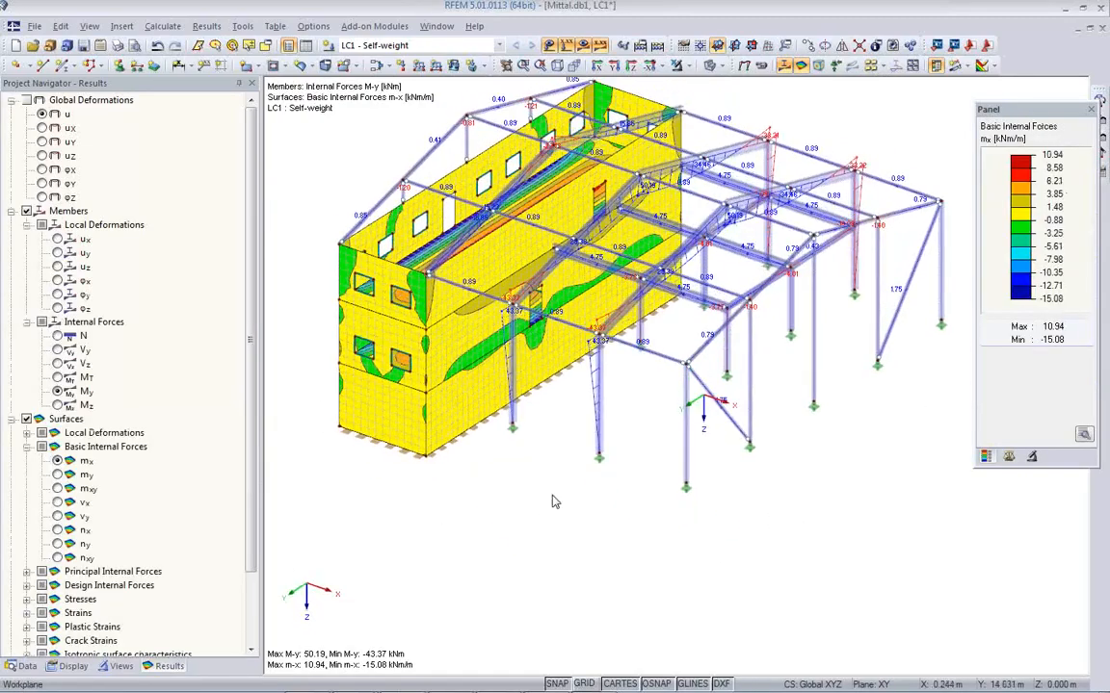
- Display the global deformations u and restrict the visibility to the surfaces grouped by material, listing their concrete material
click(743, 68)
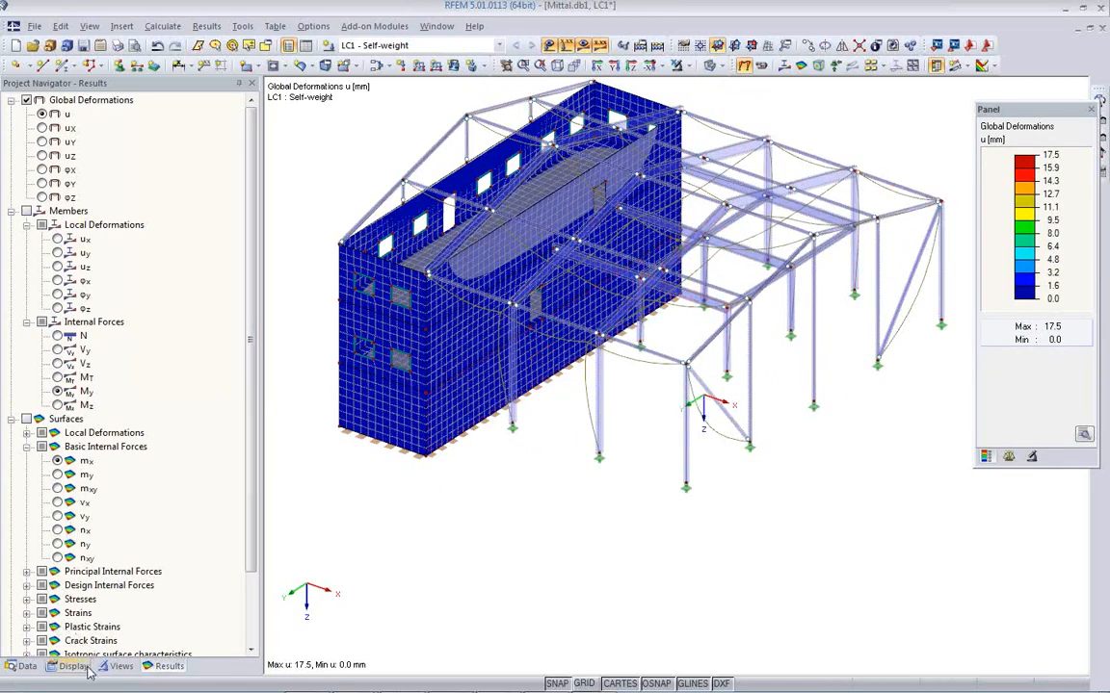
click(120, 666)
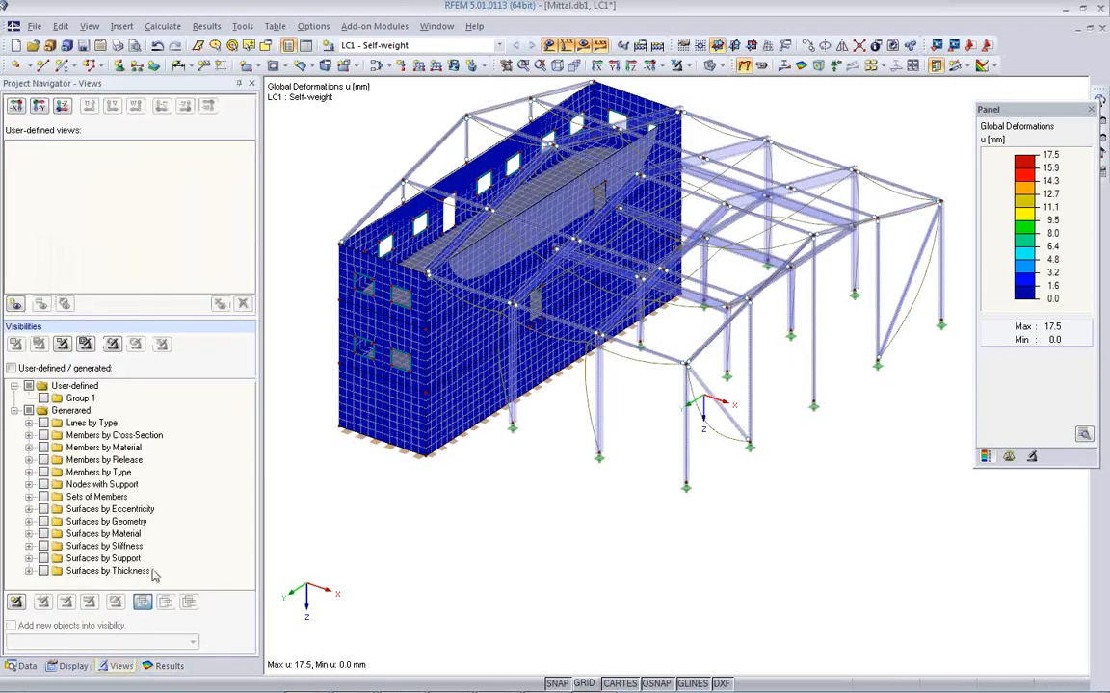
click(42, 534)
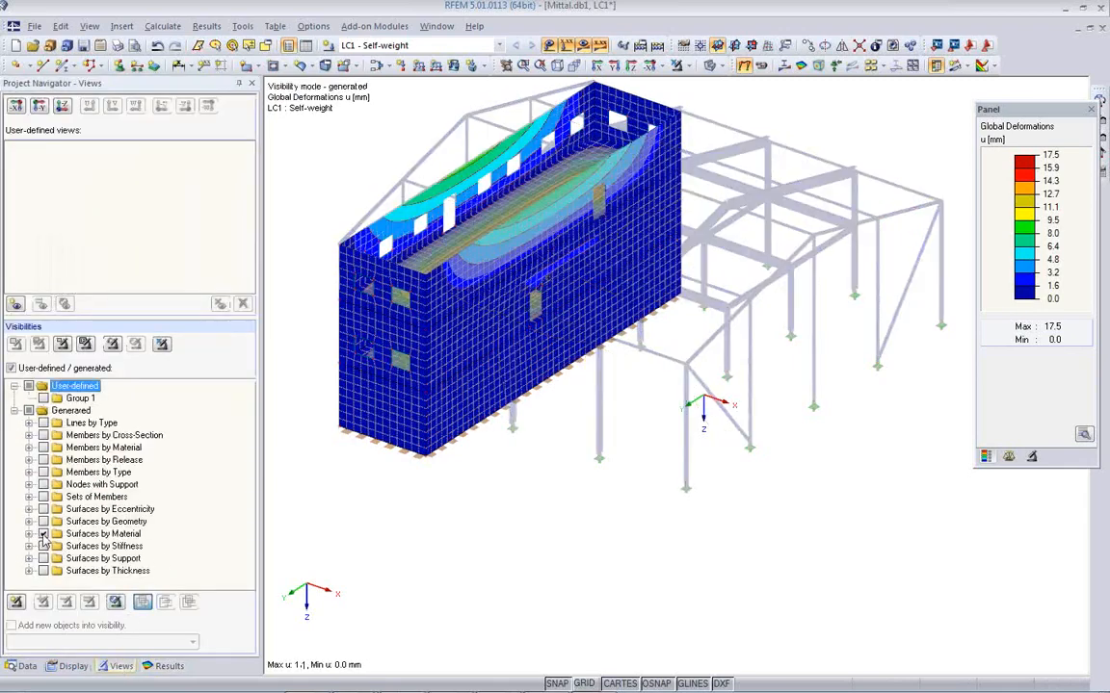
click(29, 535)
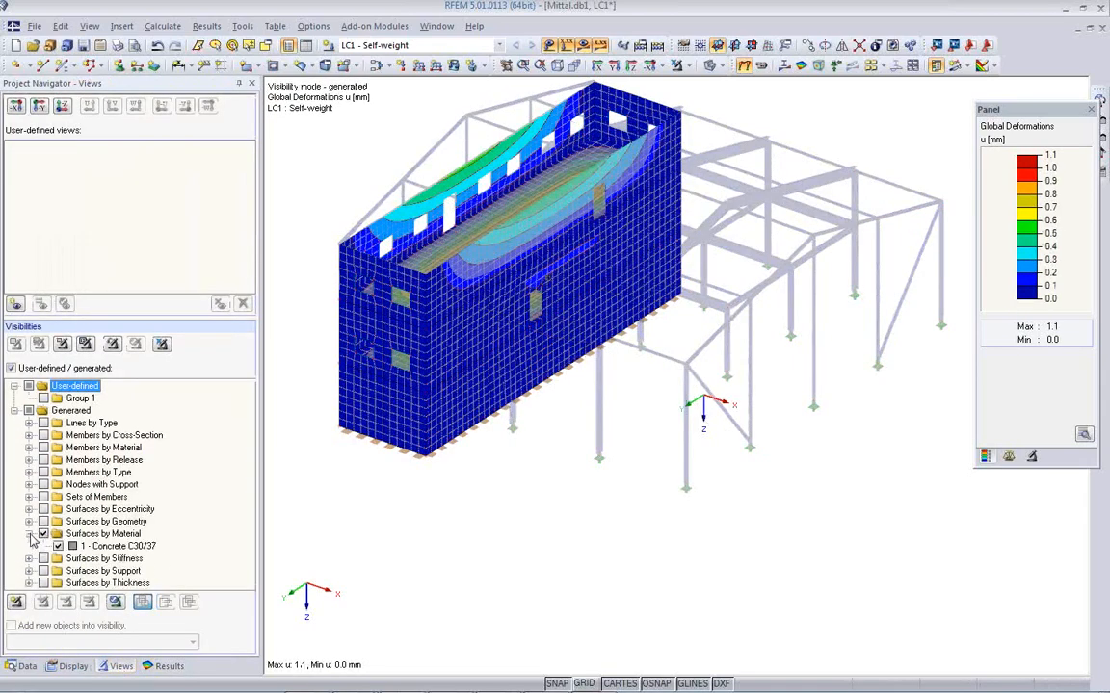
- Switch the visibility from the surfaces to the members grouped by material and inspect their global deformations from several sides
click(44, 534)
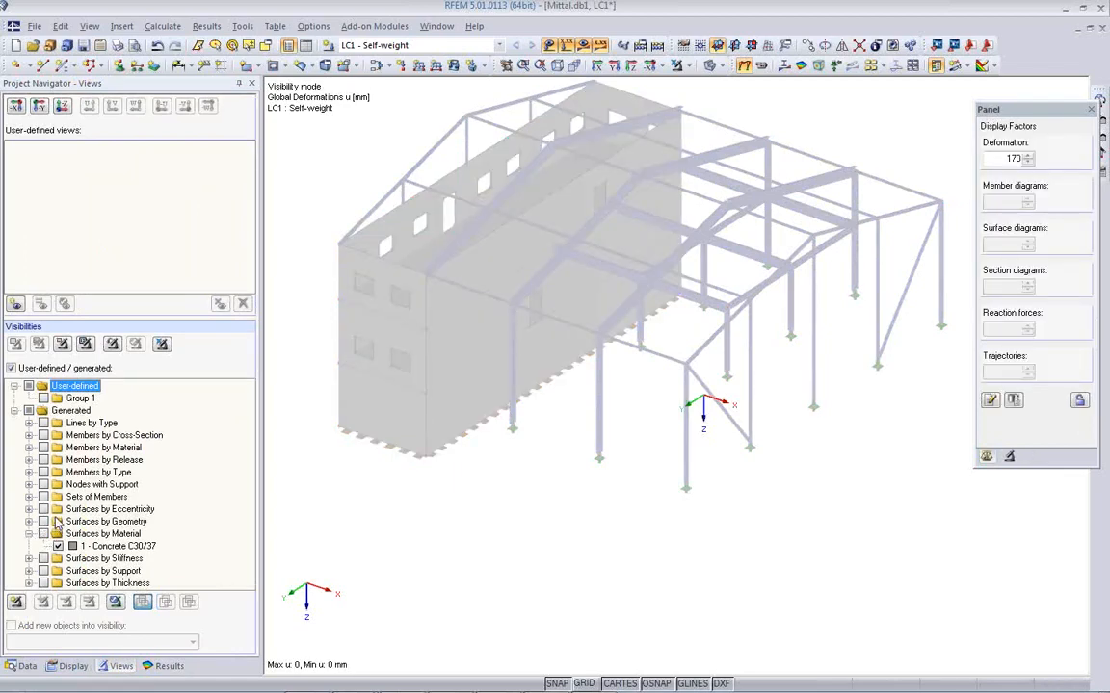
click(42, 448)
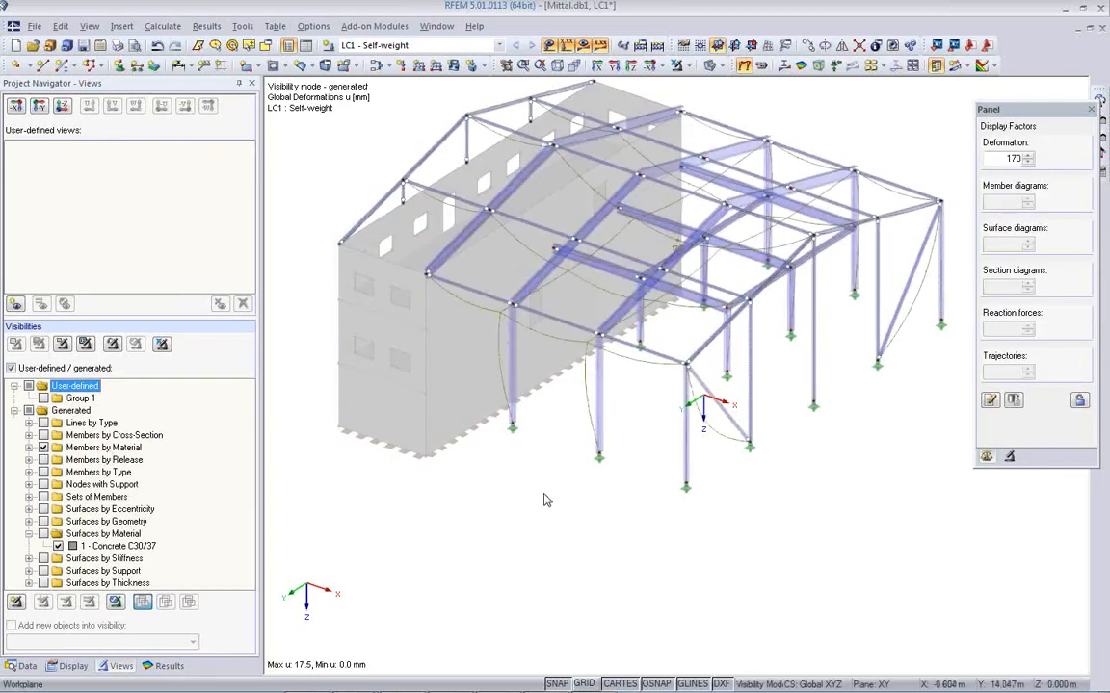
ctrl+middle_drag(872, 409, 819, 404)
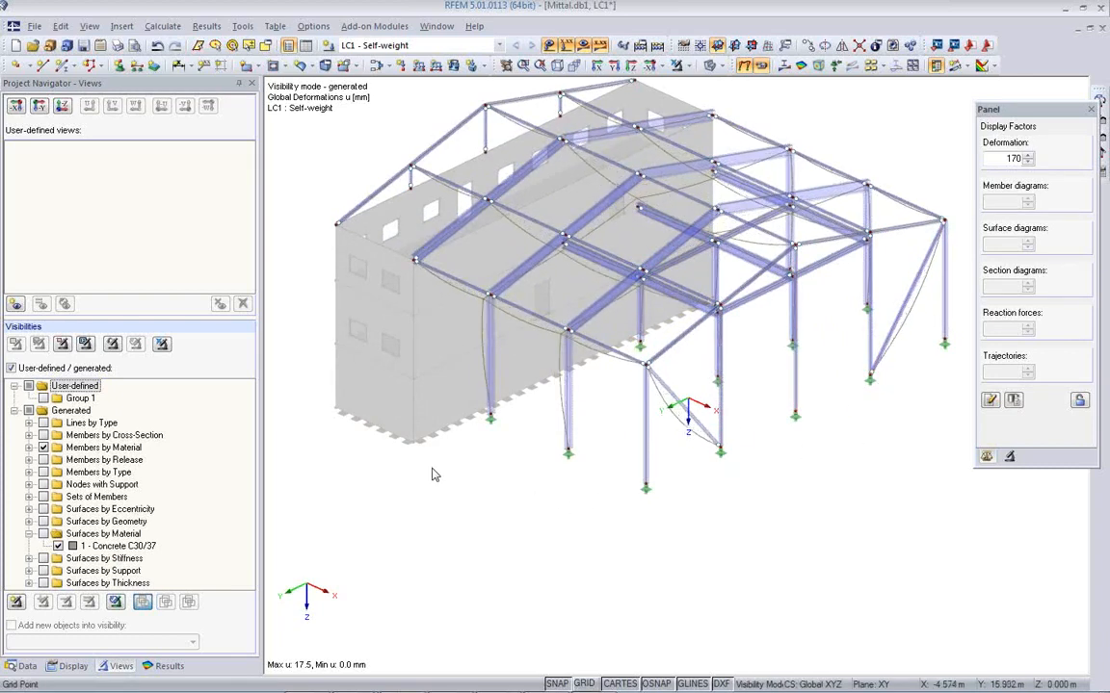
ctrl+middle_drag(443, 472, 504, 442)
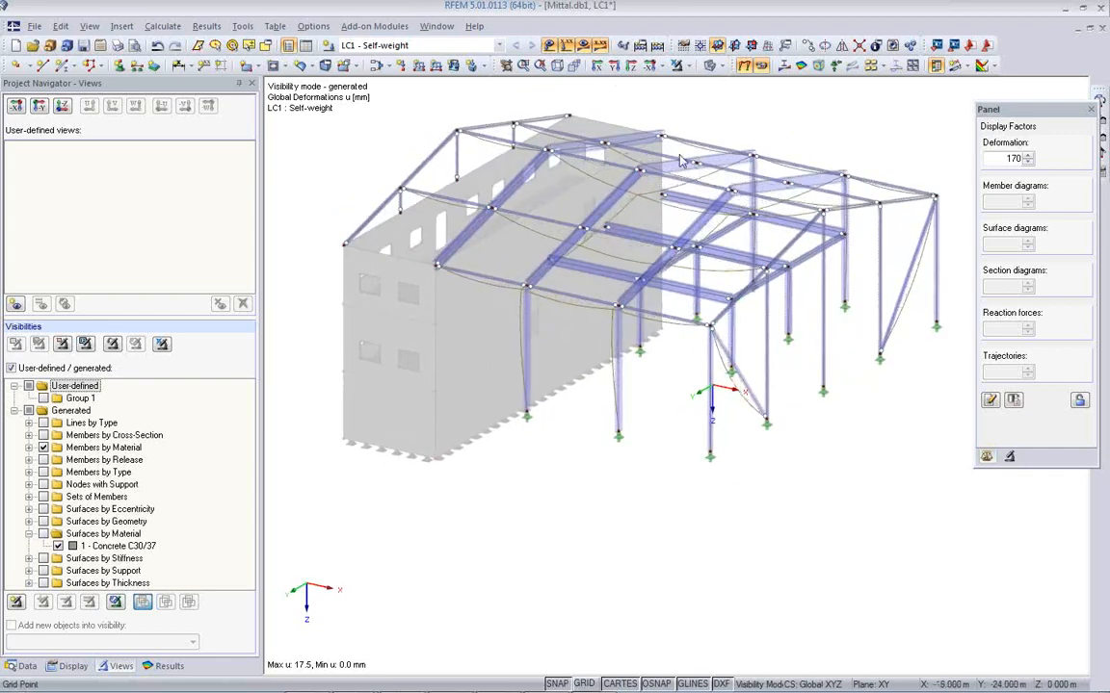
- Display the support reactions of the steel structure, inspect them from several sides and hide them again
click(835, 65)
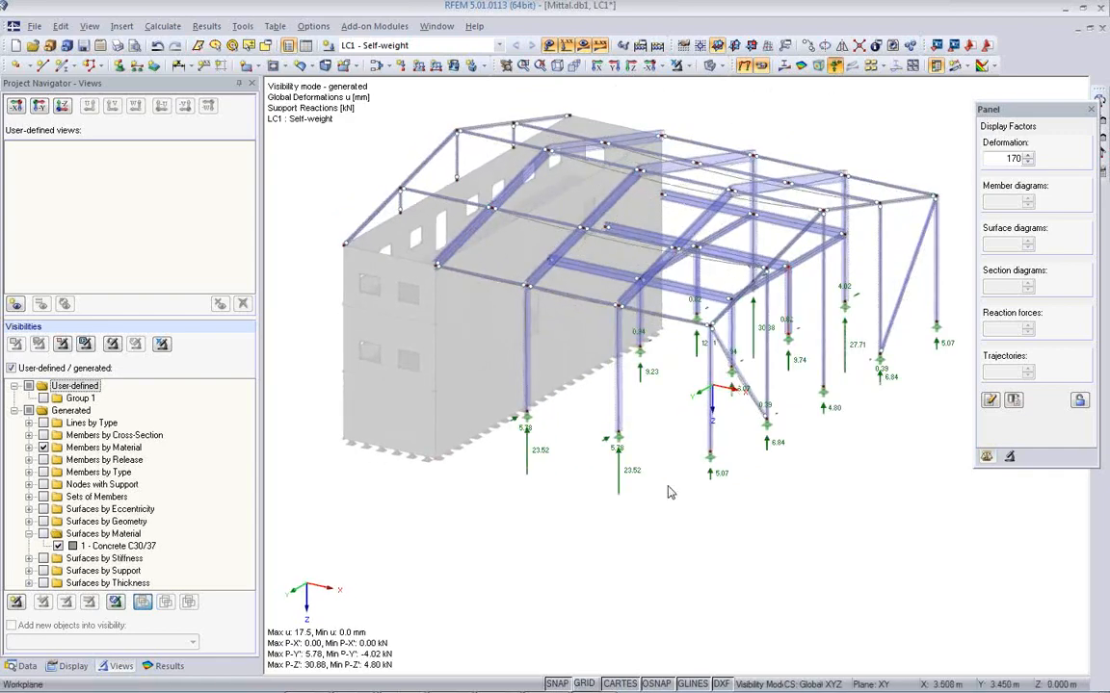
ctrl+middle_drag(851, 485, 660, 483)
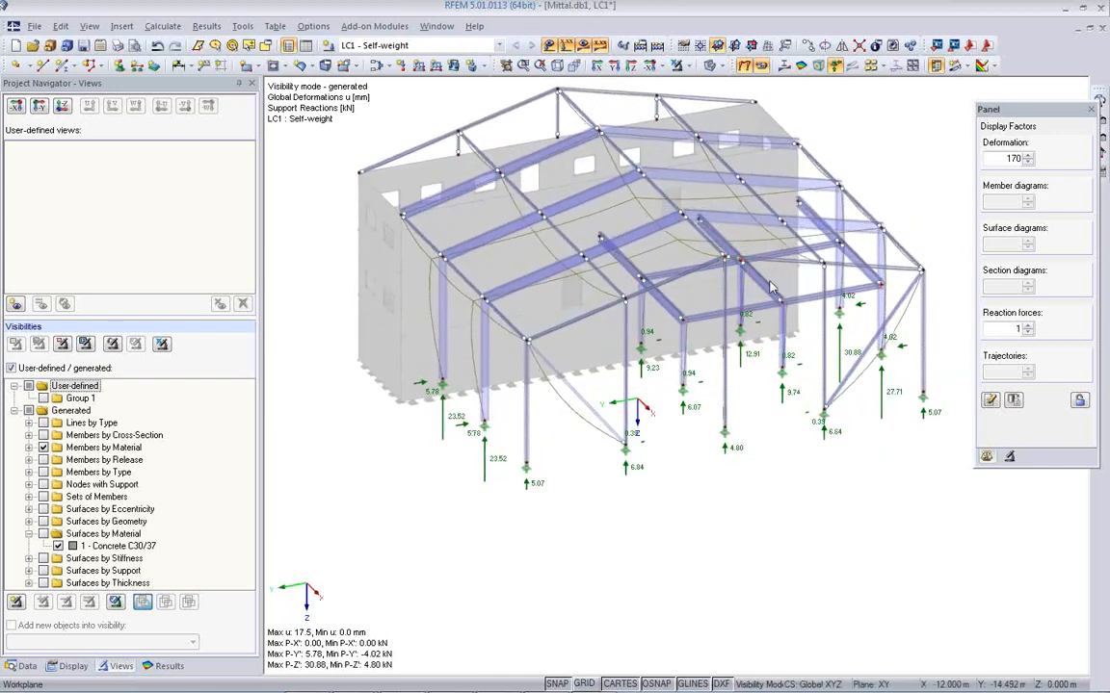
ctrl+middle_drag(706, 383, 823, 425)
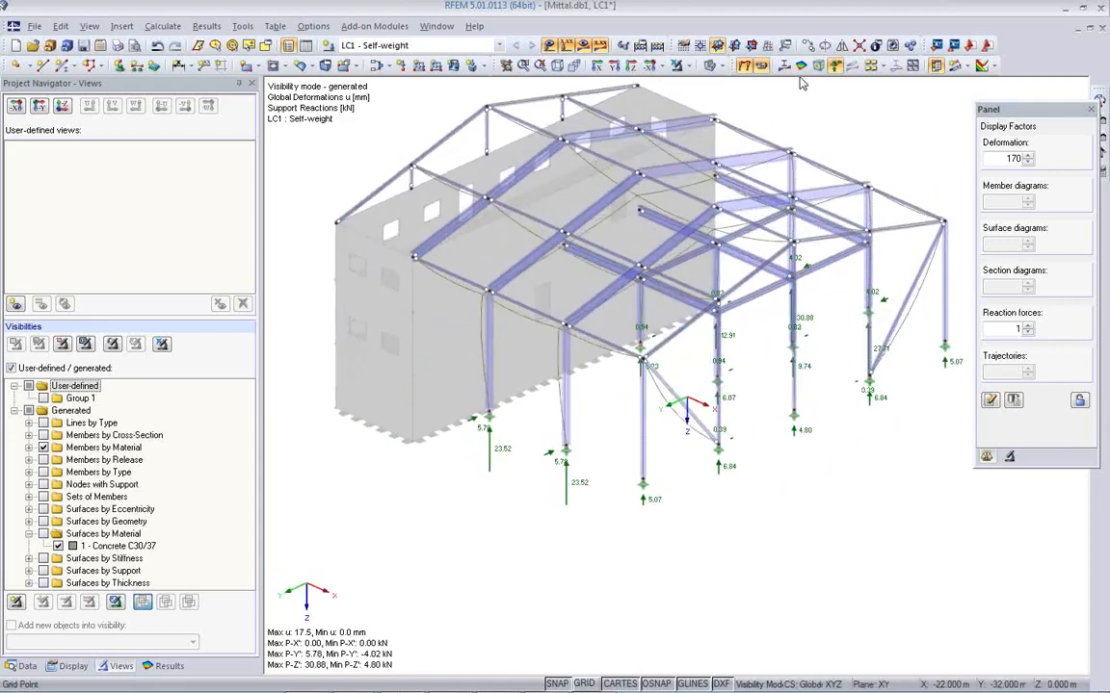
click(836, 66)
- Stop the deformation animation and show the complete model again without the deformation results
click(761, 65)
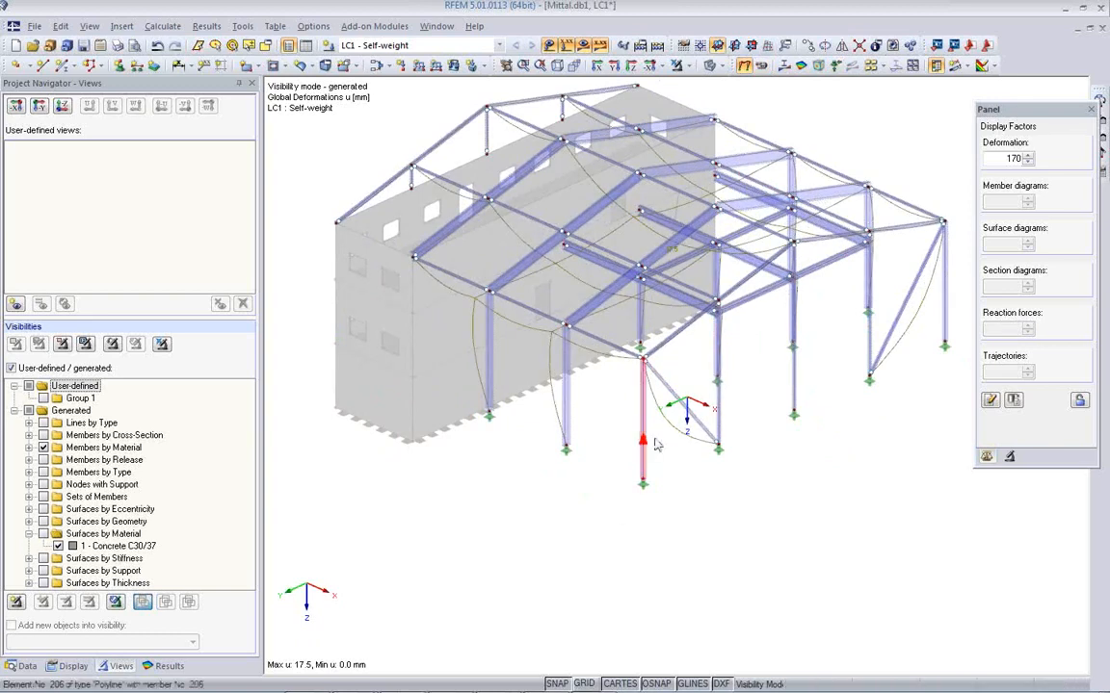
click(162, 345)
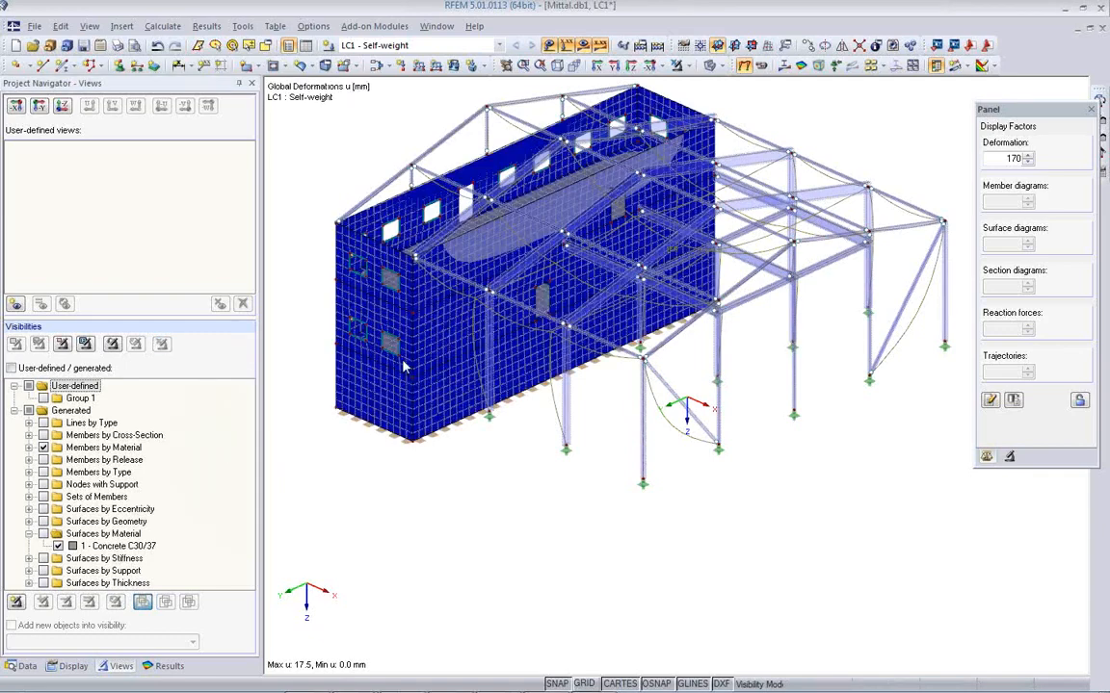
click(744, 65)
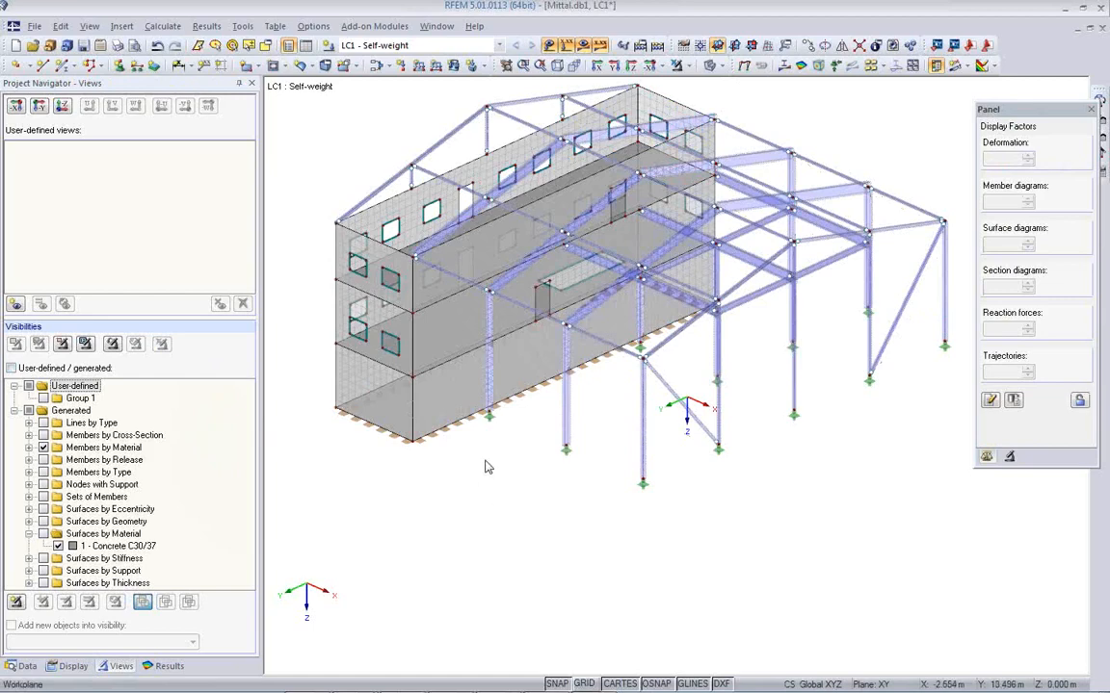
- Select the whole roof structure above the eaves in the side view and show only the selected objects
ctrl+middle_drag(473, 441, 449, 308)
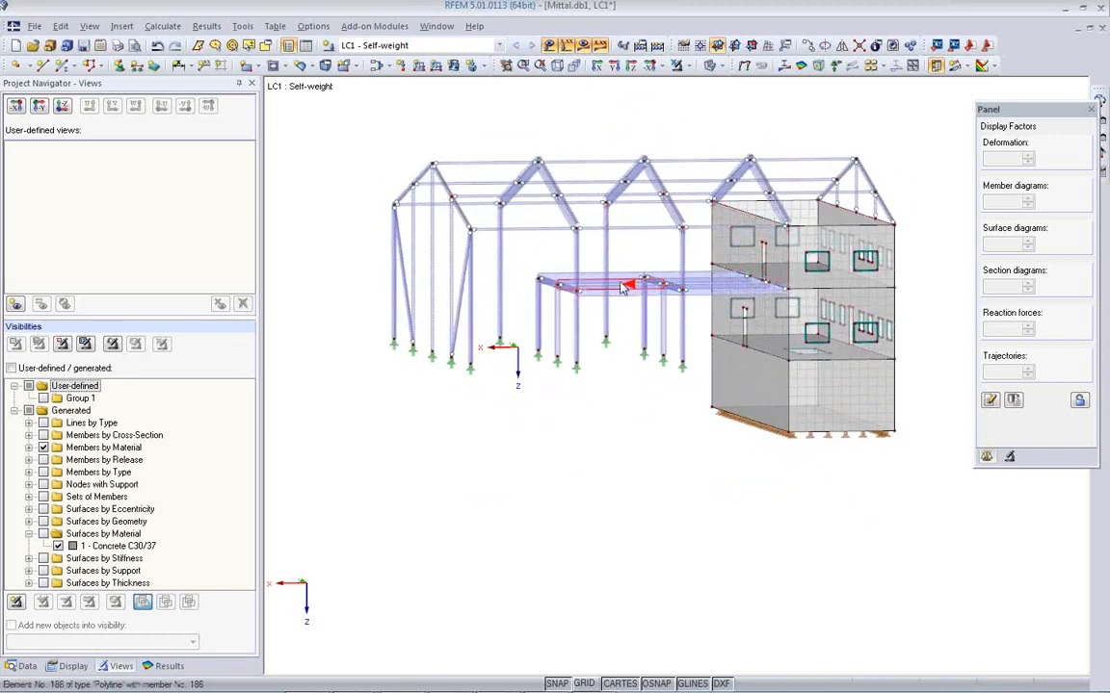
ctrl+middle_drag(621, 288, 621, 486)
ctrl+middle_drag(551, 369, 520, 307)
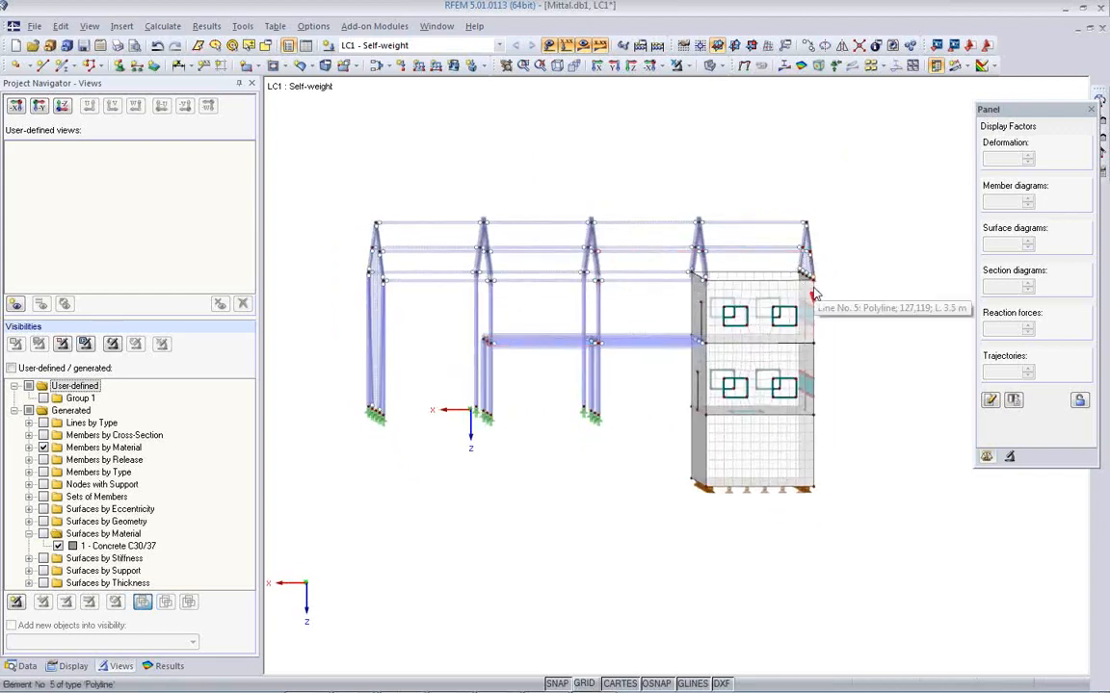
ctrl+middle_drag(559, 387, 581, 333)
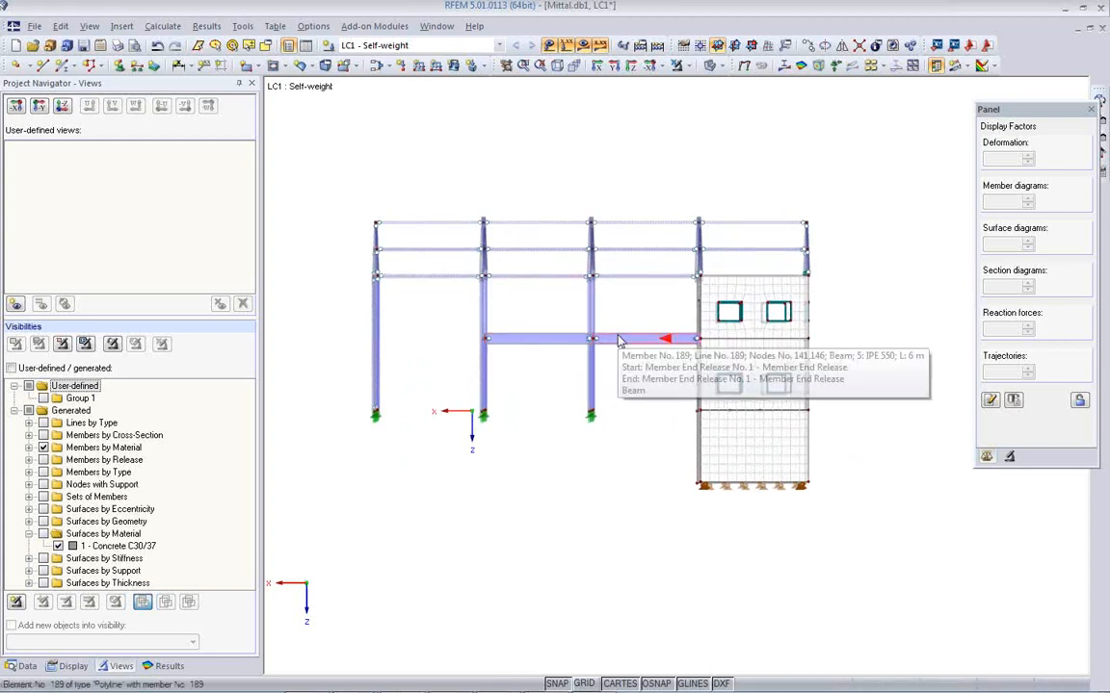
drag(336, 183, 844, 297)
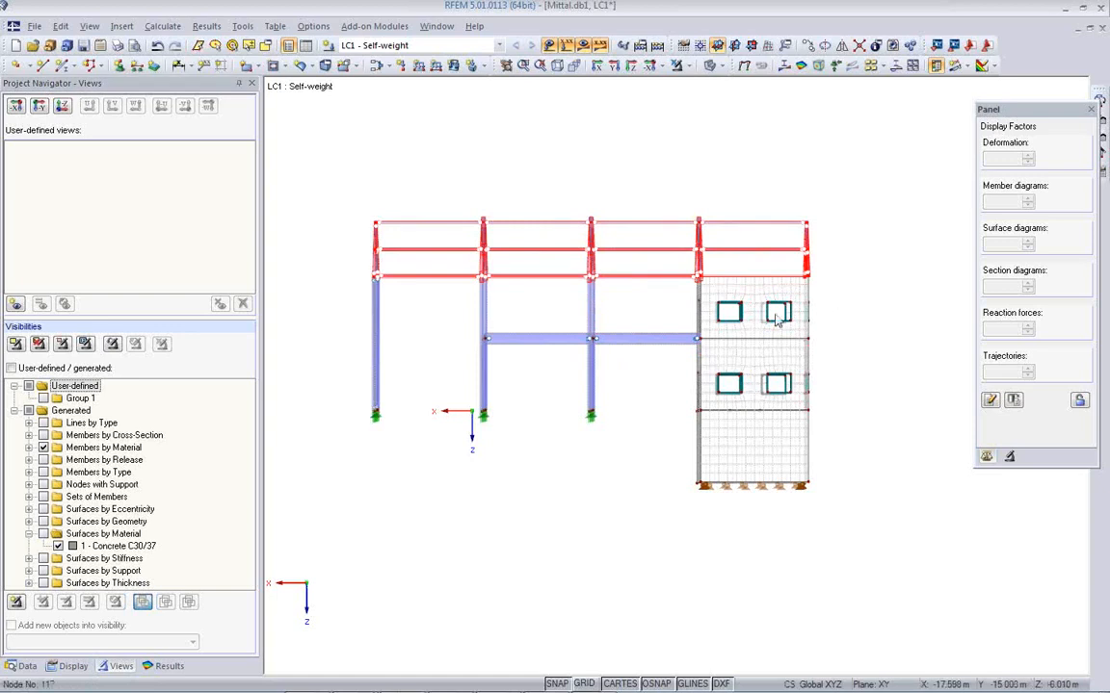
click(15, 345)
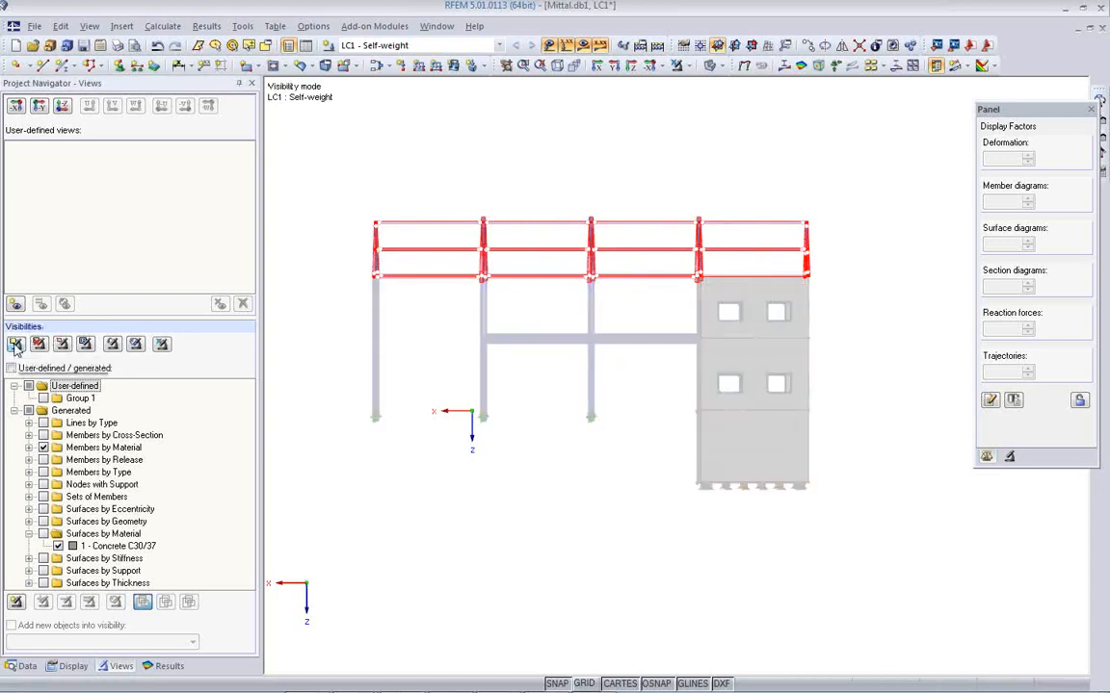
- Turn off the background display of hidden objects and set an oblique view of the isolated roof
right_click(394, 168)
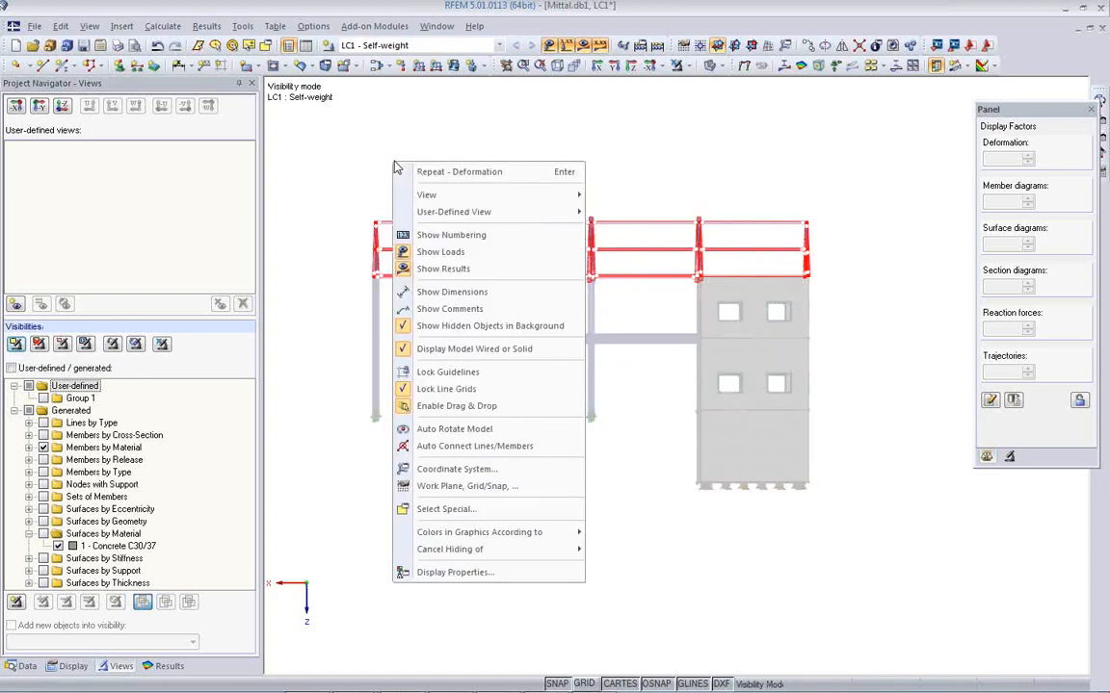
click(430, 326)
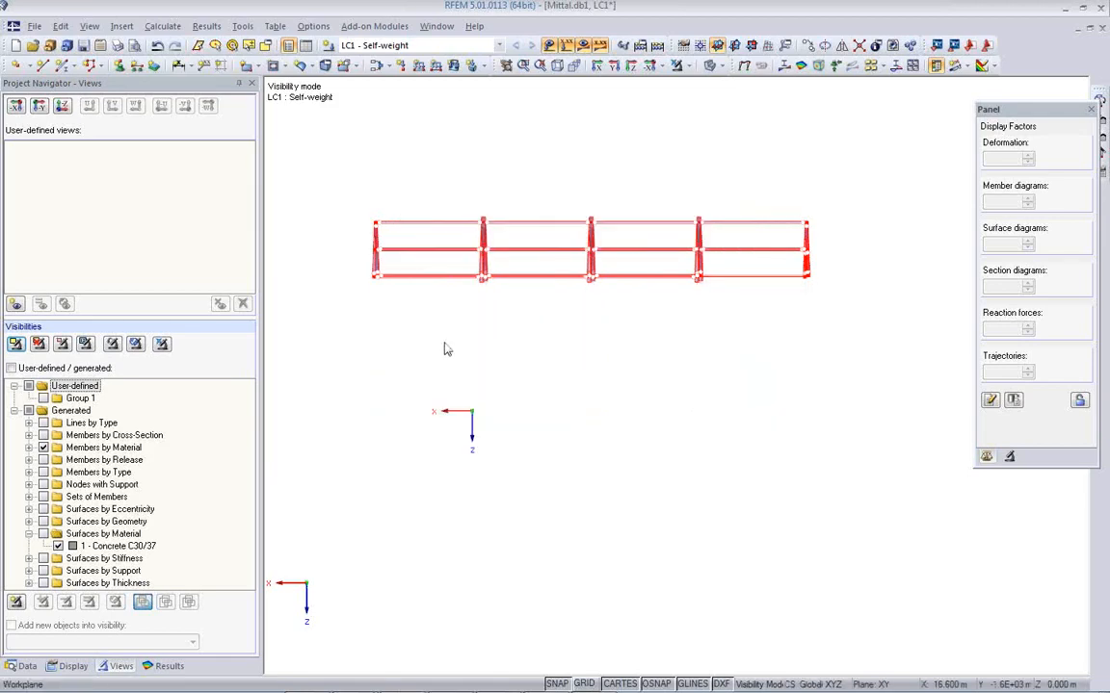
ctrl+middle_drag(561, 345, 662, 472)
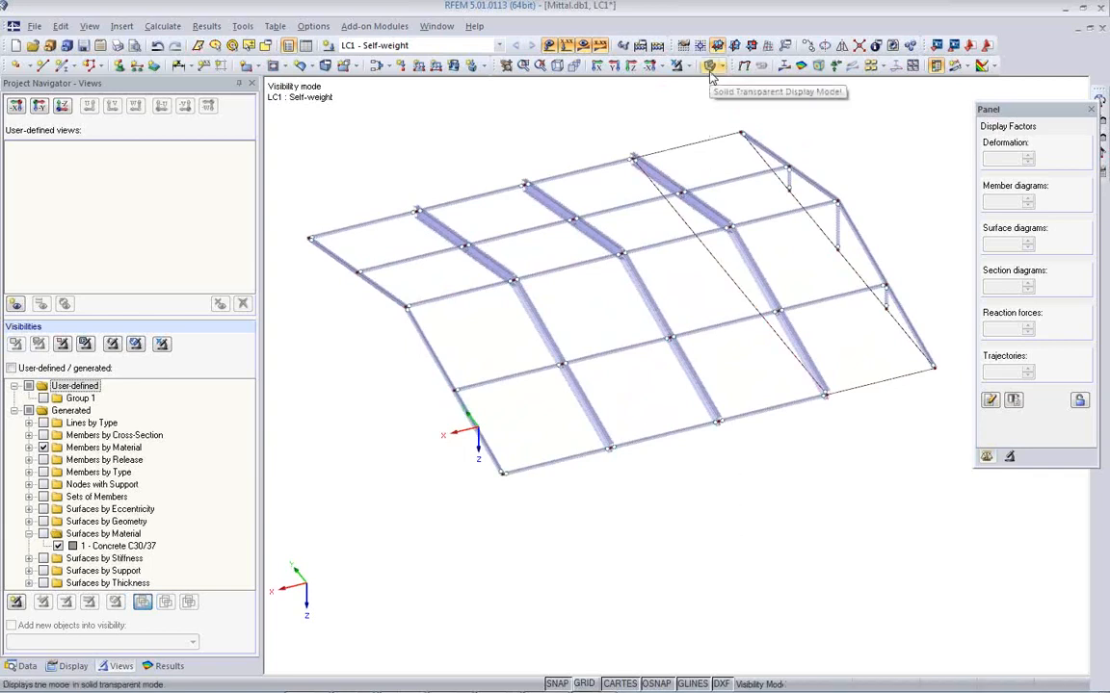
- Save the isolated roof as a user-defined view named Roof and make the whole model visible again
click(15, 305)
text(Roof)
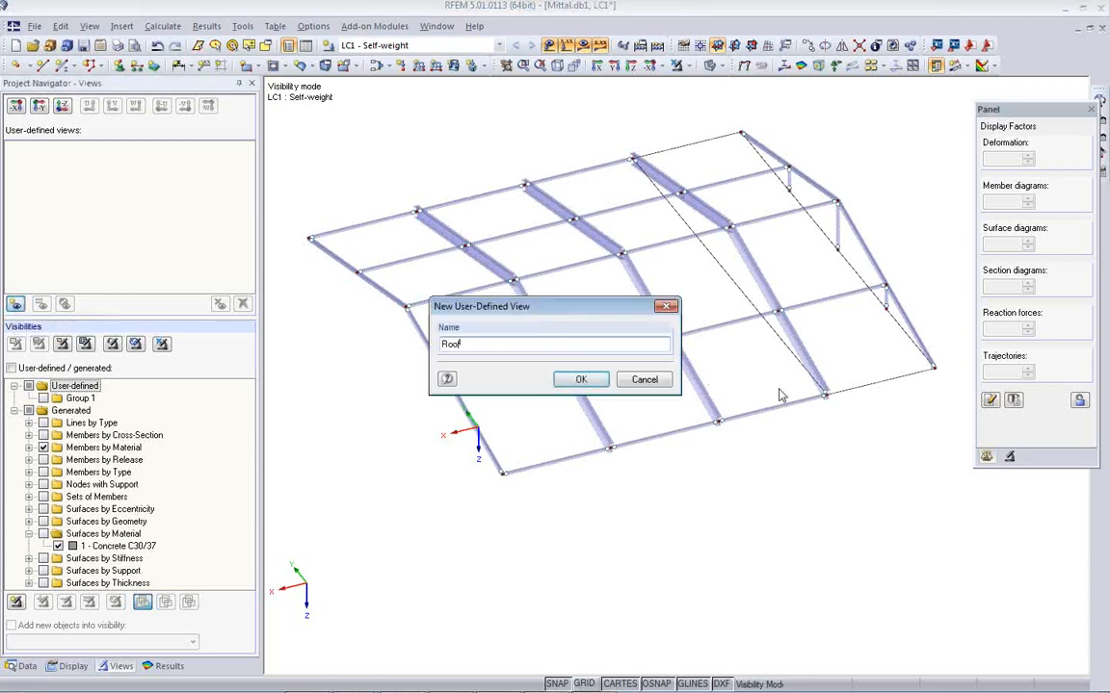
click(590, 379)
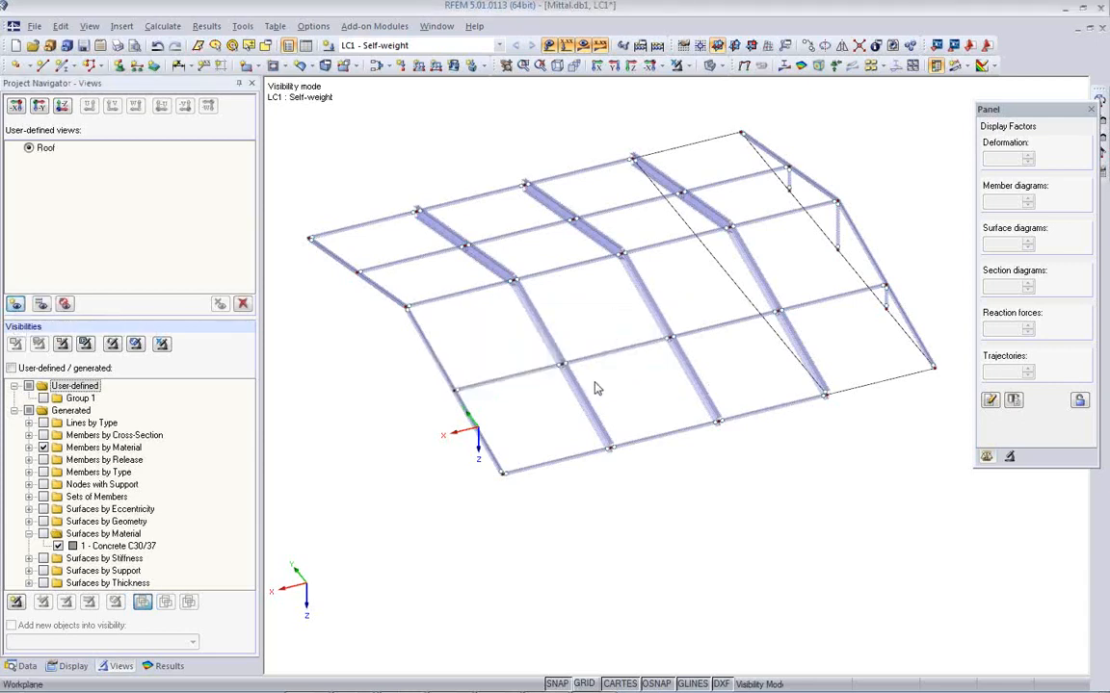
click(162, 345)
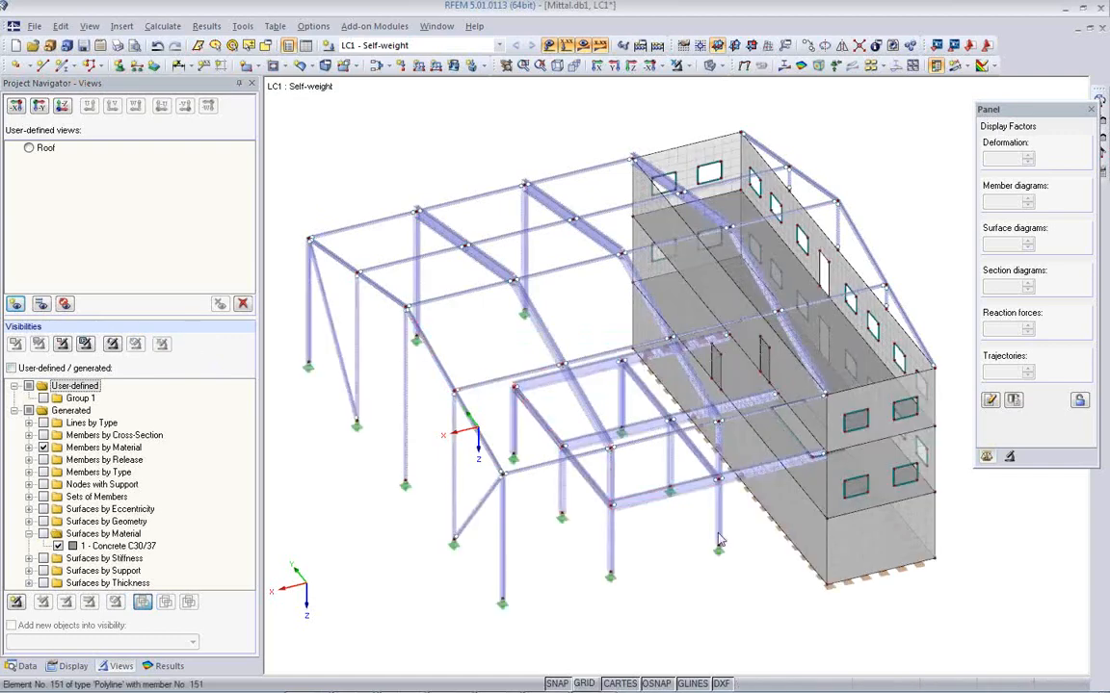
- Select the intermediate platform beams and the concrete building's two intermediate floor slabs in the side view and show only them
ctrl+middle_drag(652, 477, 609, 359)
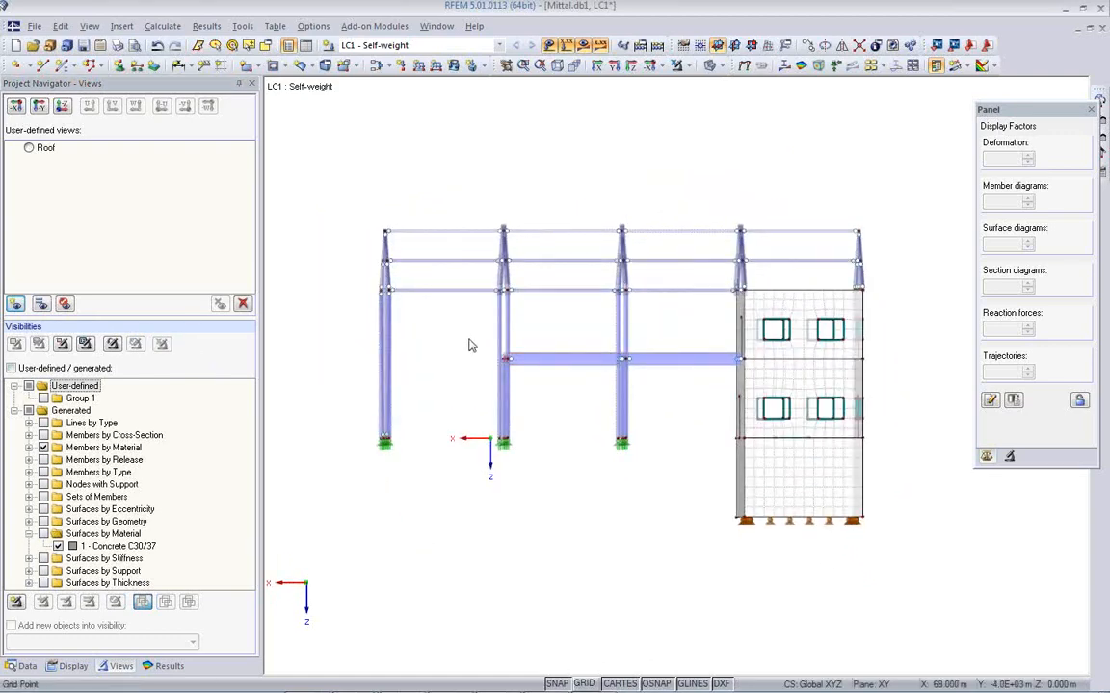
drag(468, 338, 780, 375)
drag(478, 351, 876, 384)
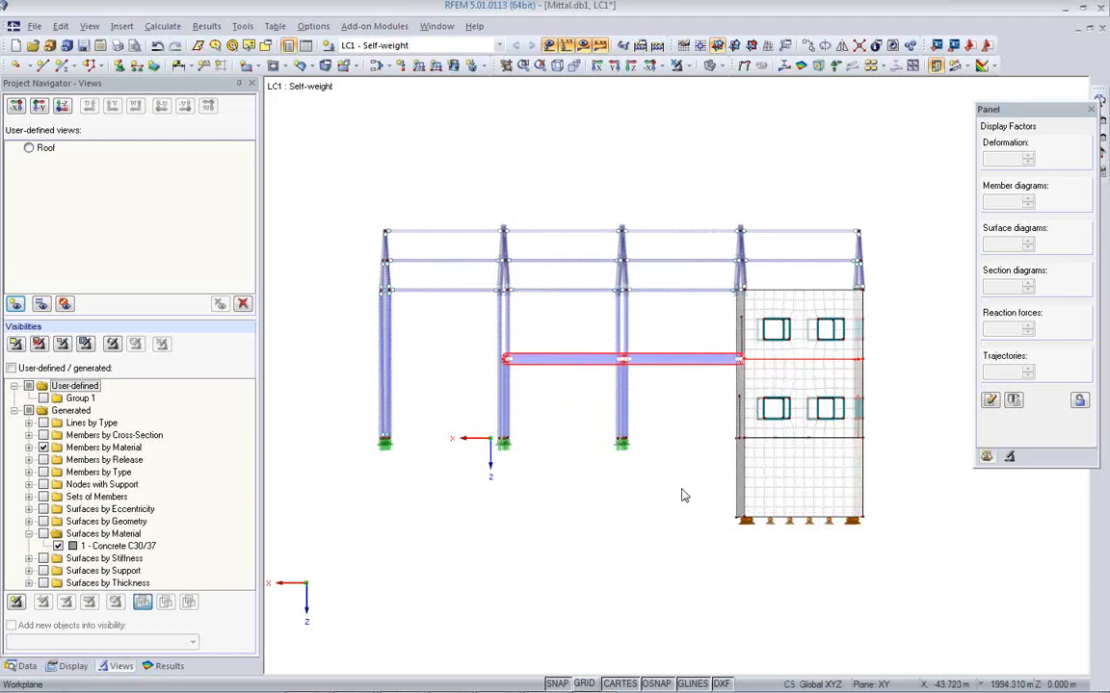
ctrl+middle_drag(683, 493, 703, 530)
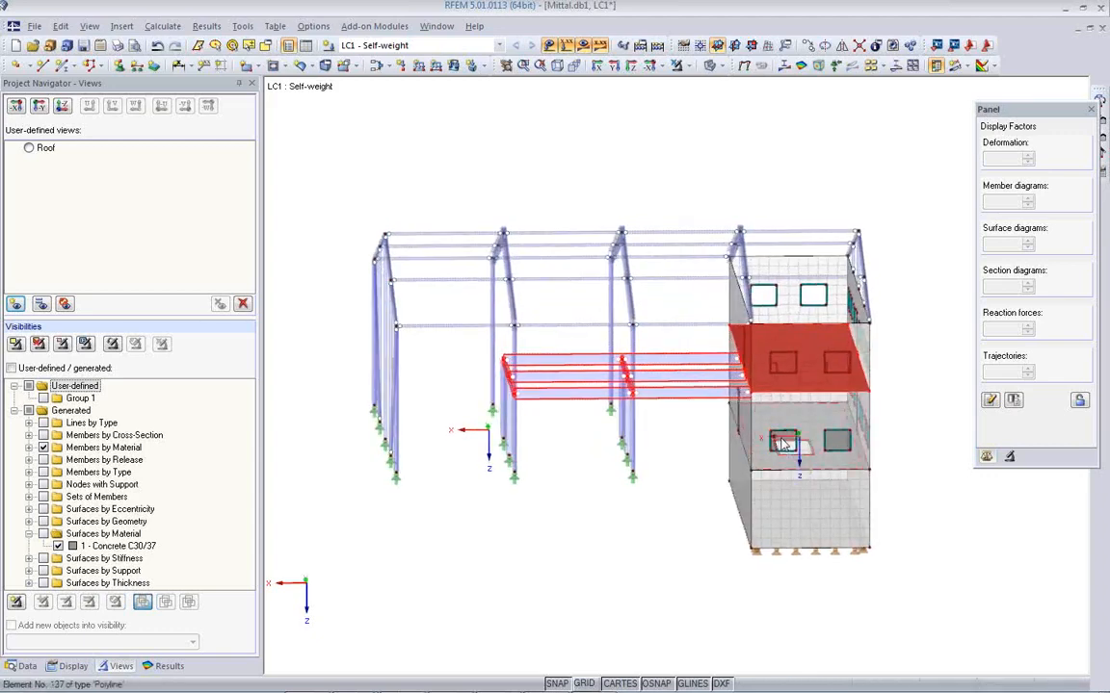
ctrl+middle_drag(665, 499, 651, 448)
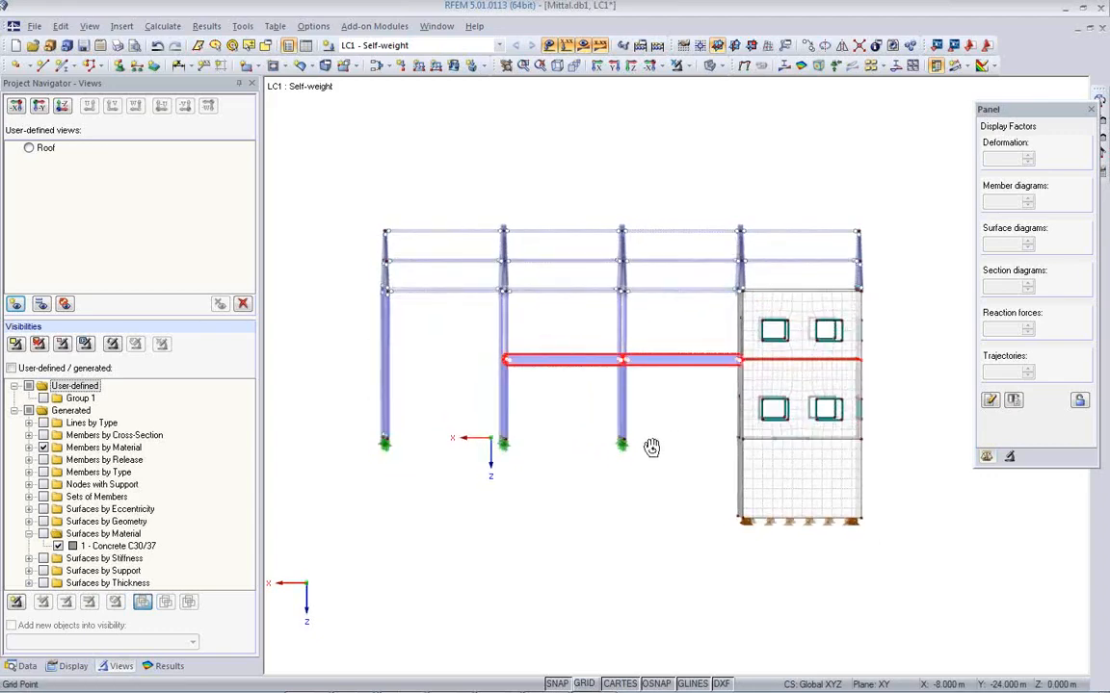
drag(727, 438, 891, 449)
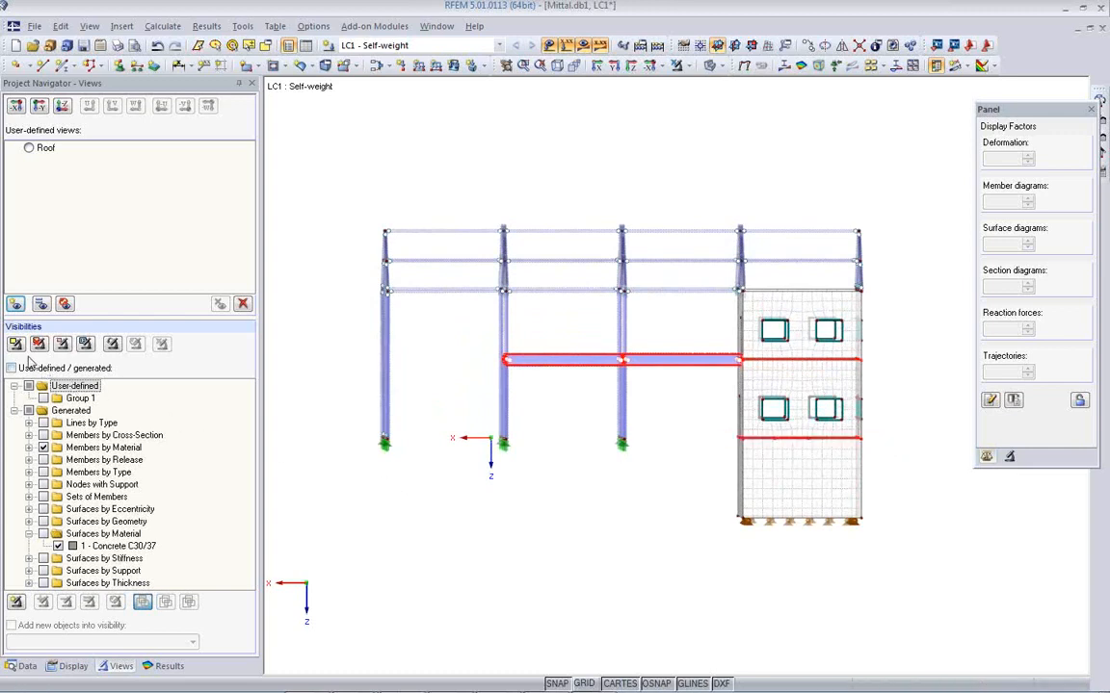
click(16, 345)
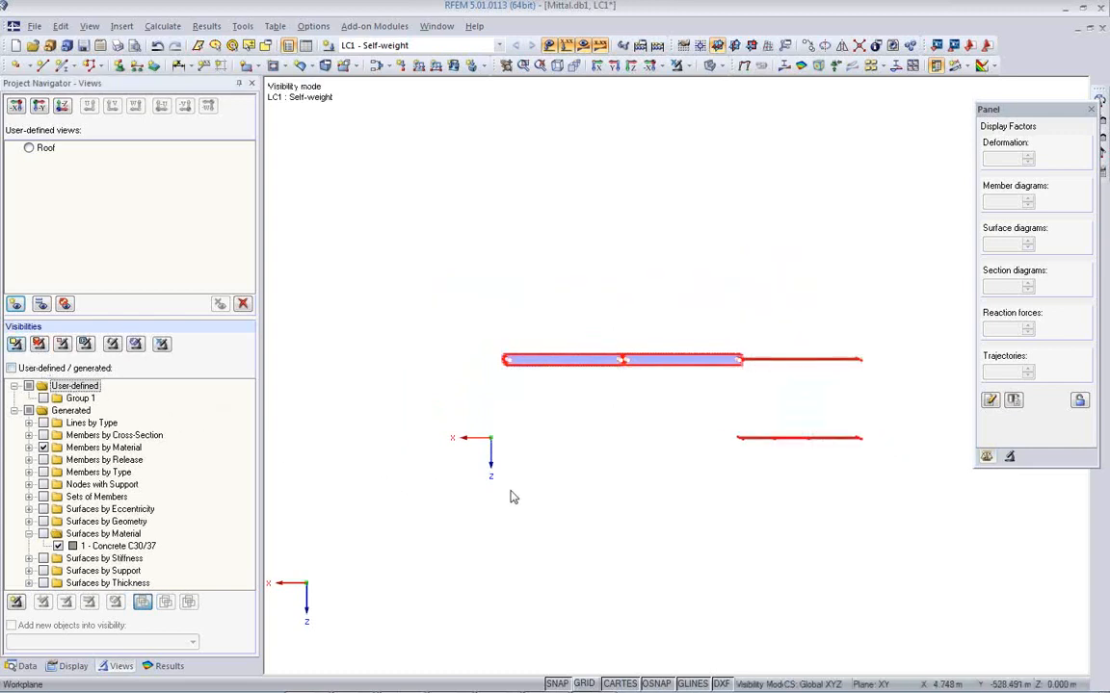
ctrl+middle_drag(706, 464, 785, 632)
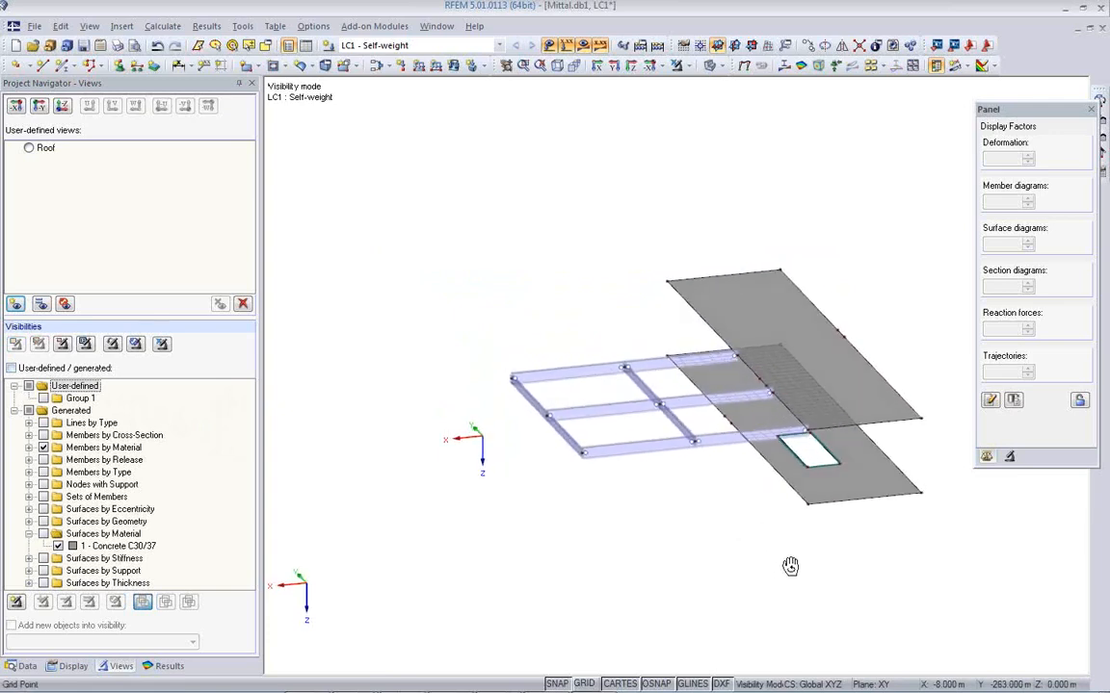
- Save the isolated platform beams and floor slabs as a user-defined view named Floors and make the whole model visible again
click(14, 304)
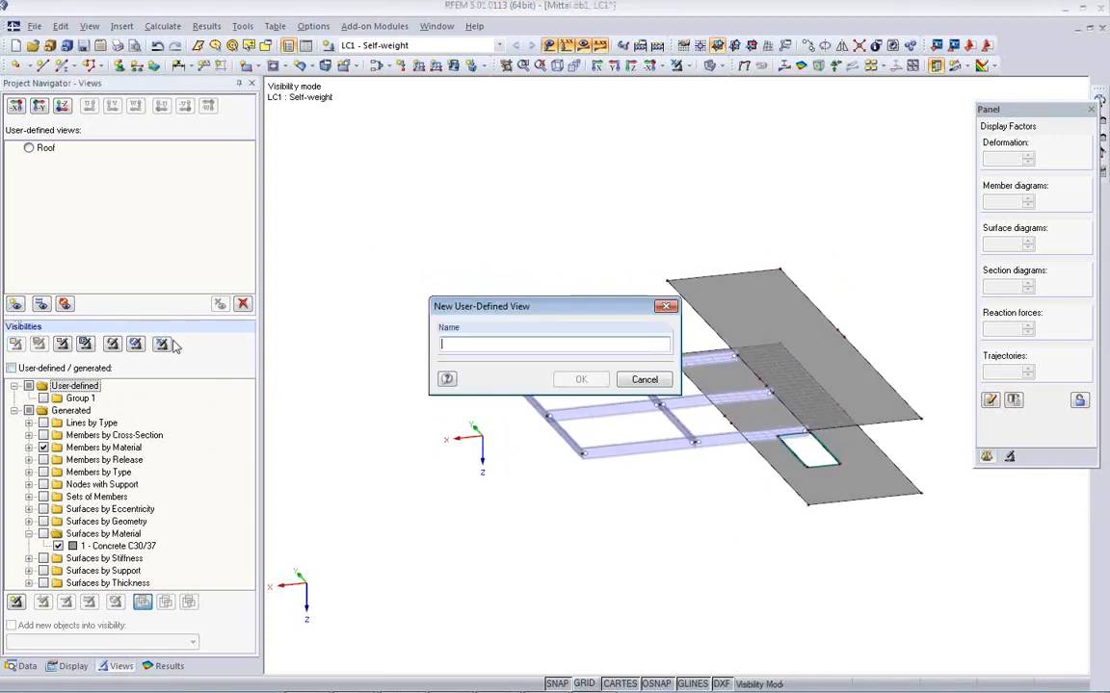
text(Floors)
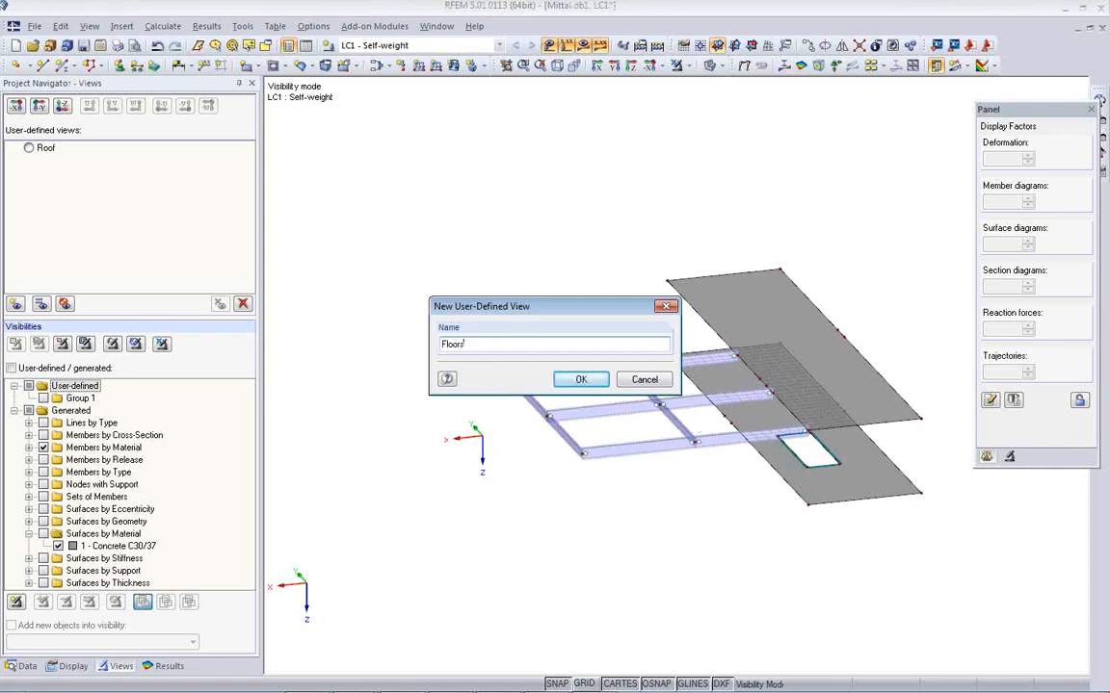
click(580, 379)
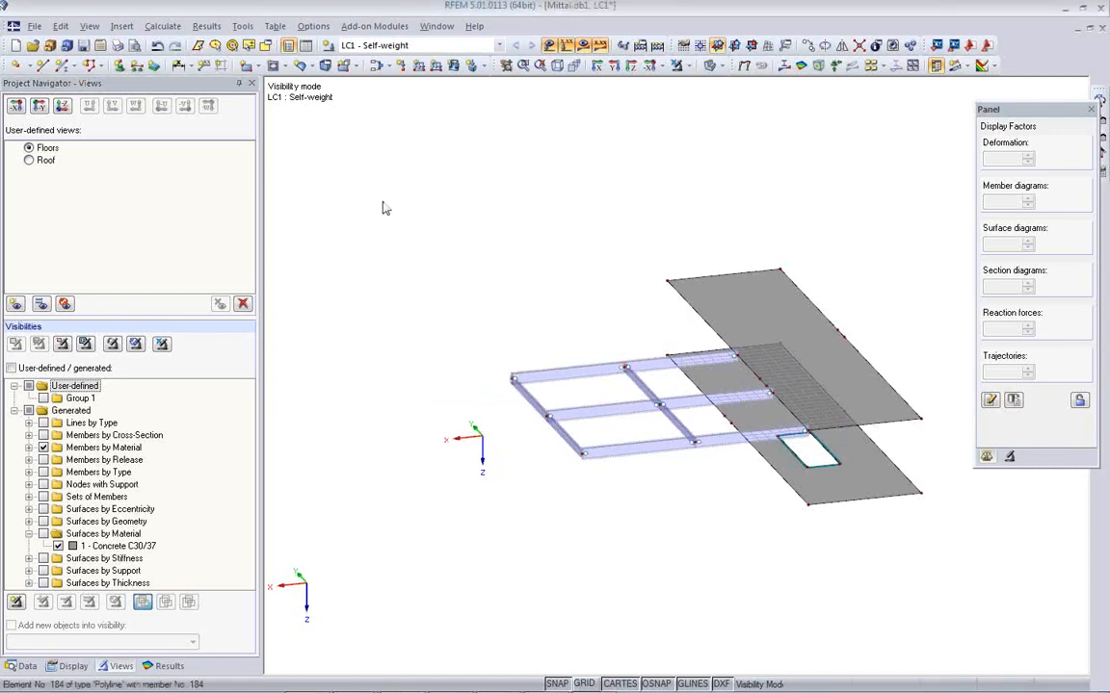
click(161, 347)
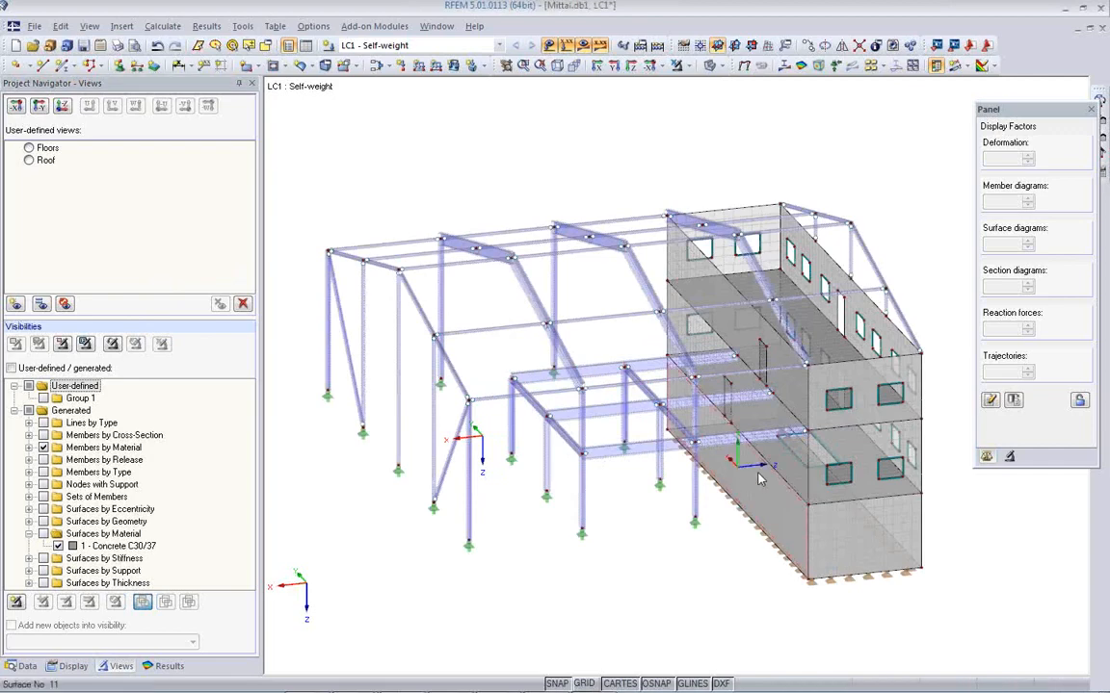
- Orient the whole model obliquely from above like the Tekla Structures model, switch to Tekla Structures to compare, and return to RFEM
click(558, 67)
ctrl+middle_drag(501, 490, 920, 515)
ctrl+middle_drag(575, 515, 780, 512)
mouse_move(461, 509)
ctrl+middle_down()
mouse_move(1010, 601)
mouse_move(1025, 589)
ctrl+middle_up()
mouse_move(481, 686)
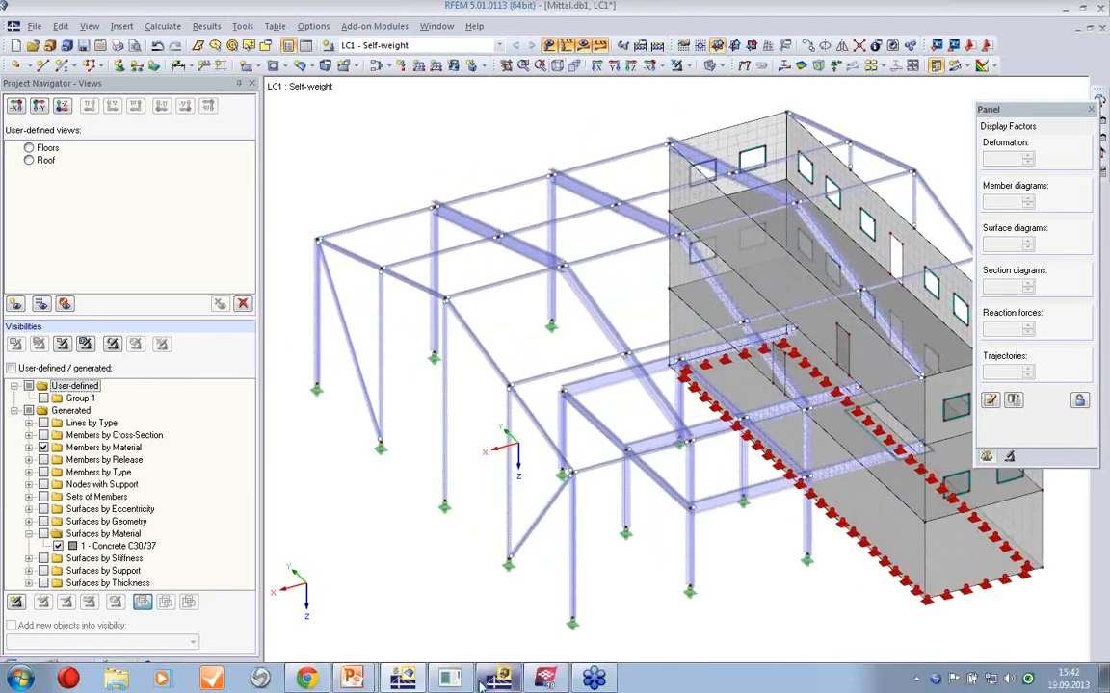
click(544, 679)
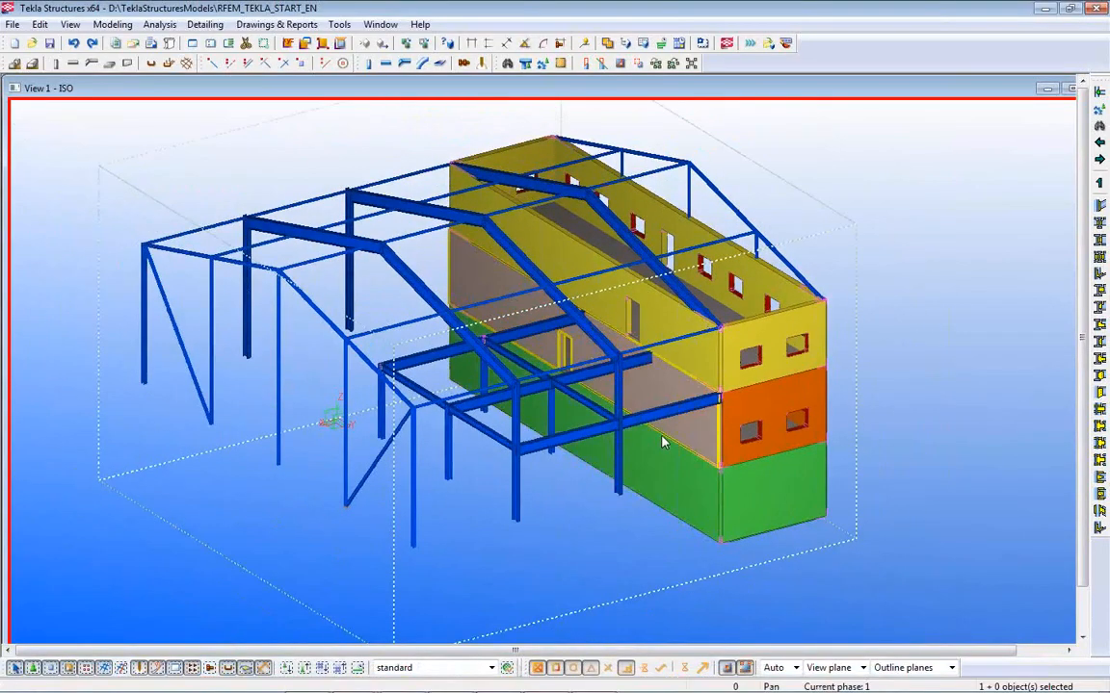
click(499, 680)
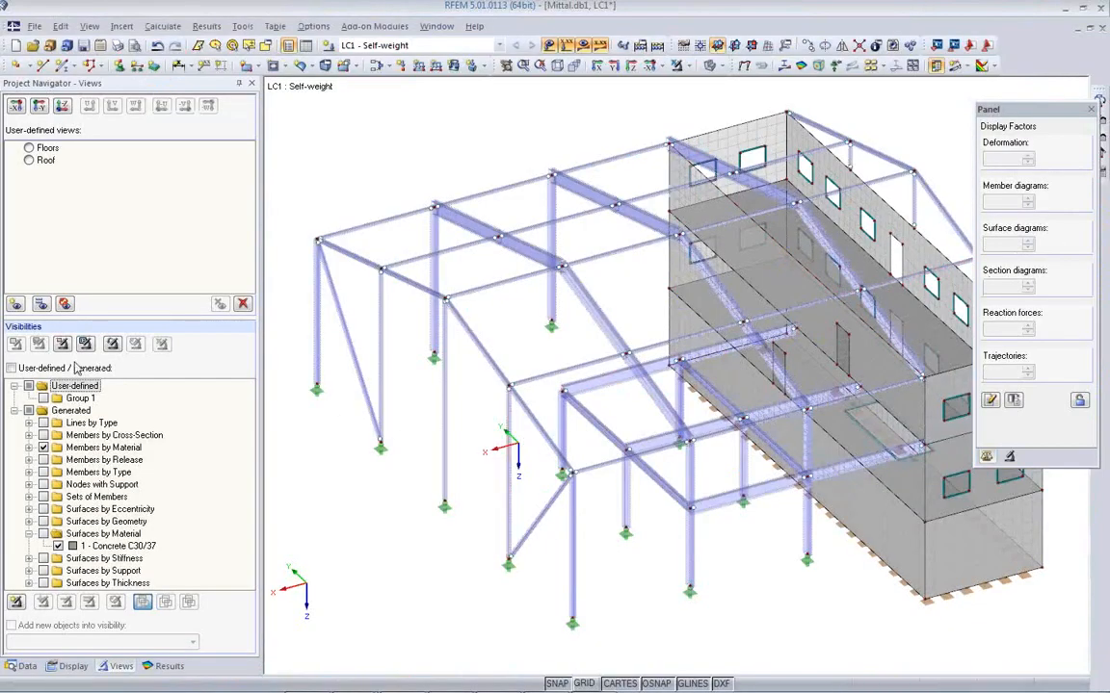
- Save the current oblique view of the whole model as a user-defined view named As Tekla
click(14, 304)
text(A)
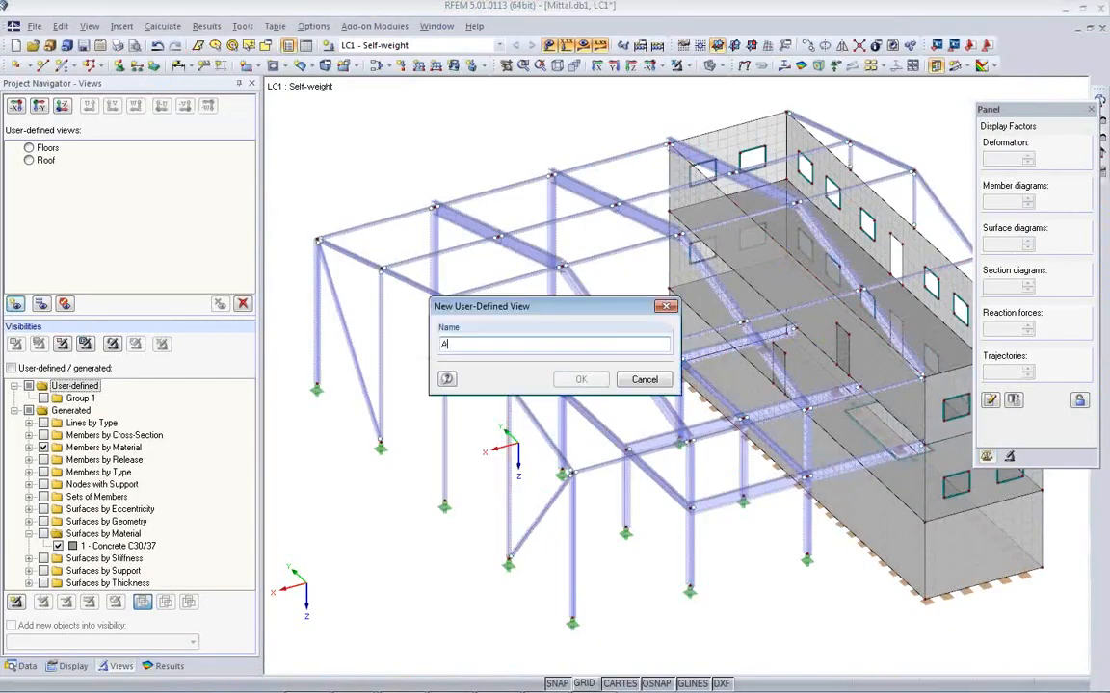
text(s Tekla)
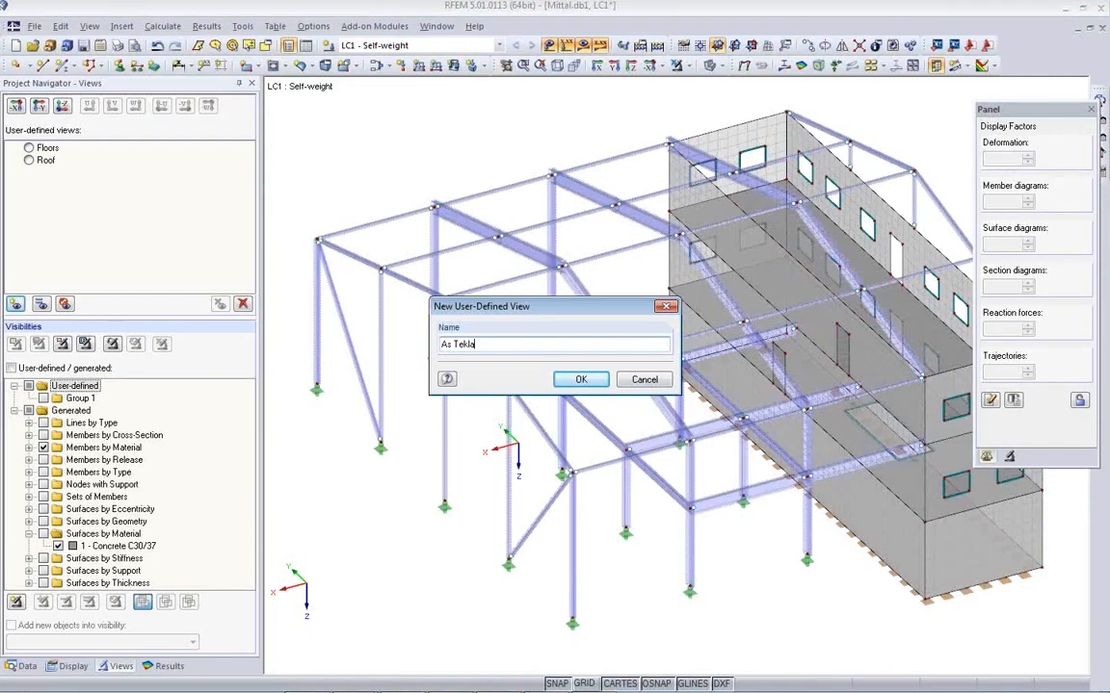
click(559, 379)
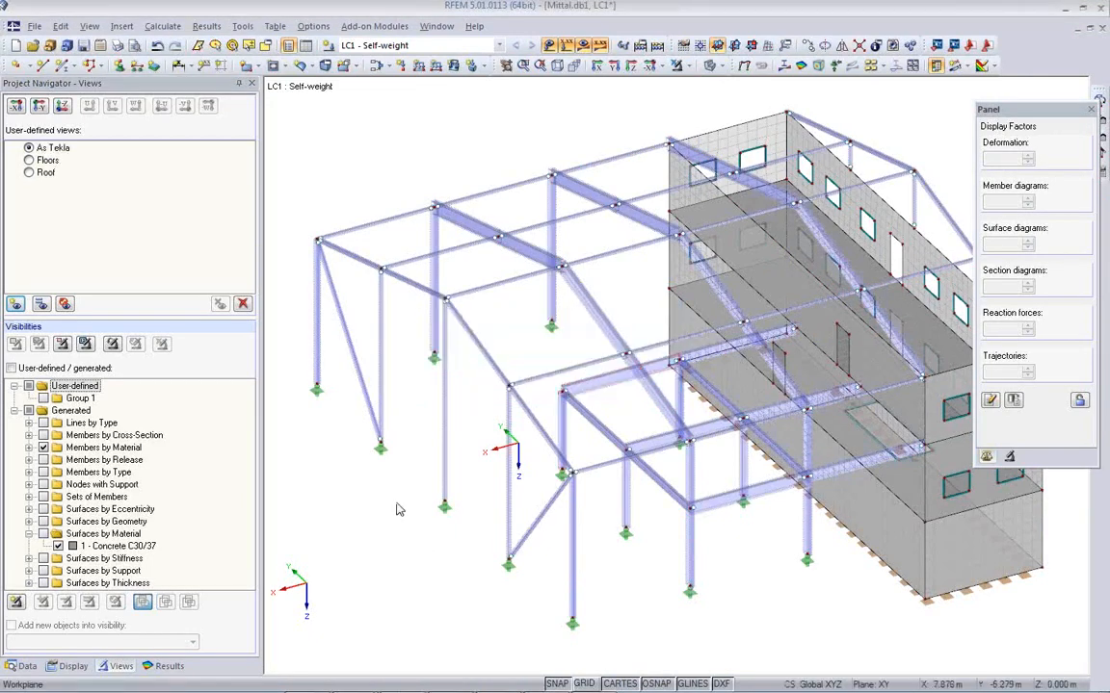
- Check the saved user-defined views by switching between Floors, As Tekla and Roof
click(29, 160)
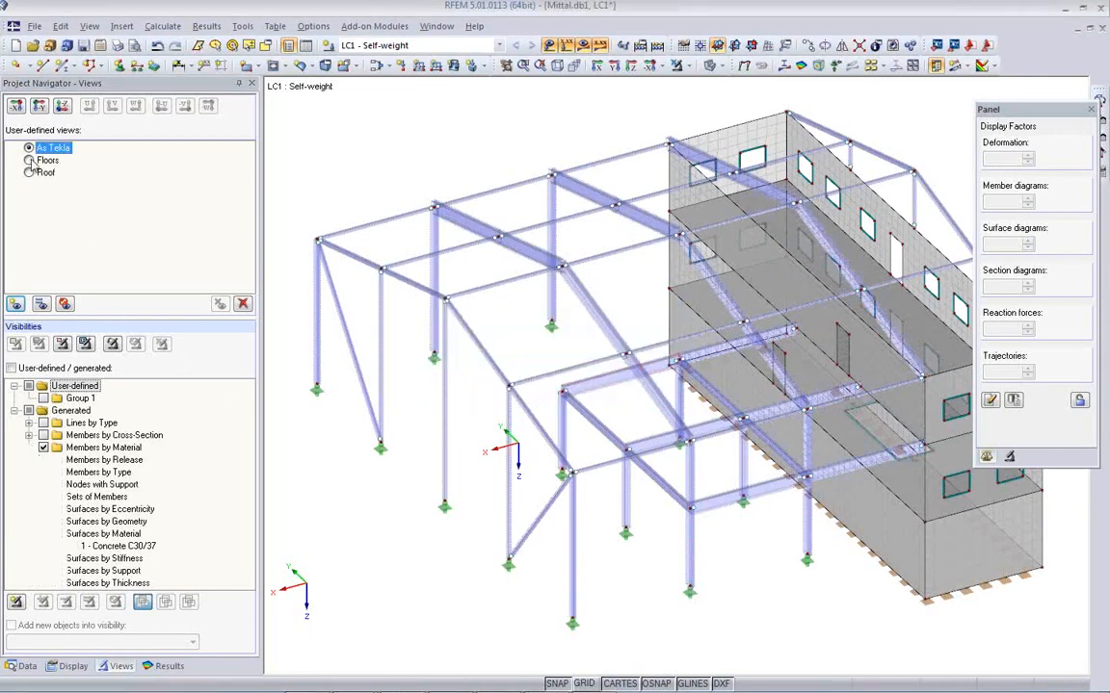
click(29, 147)
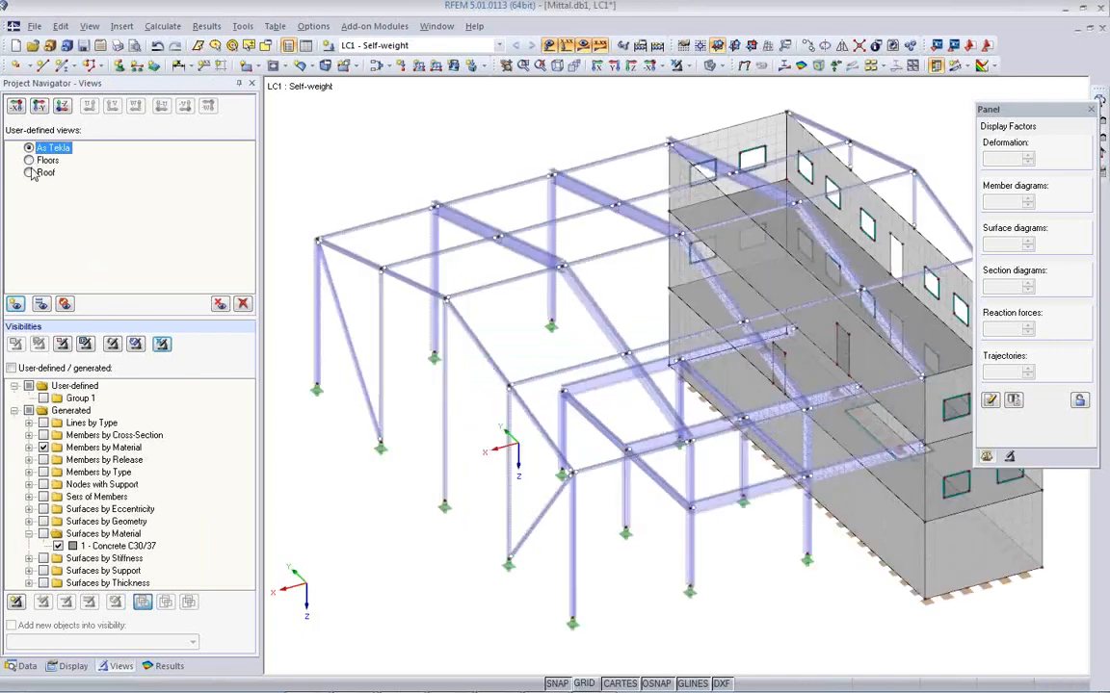
click(29, 173)
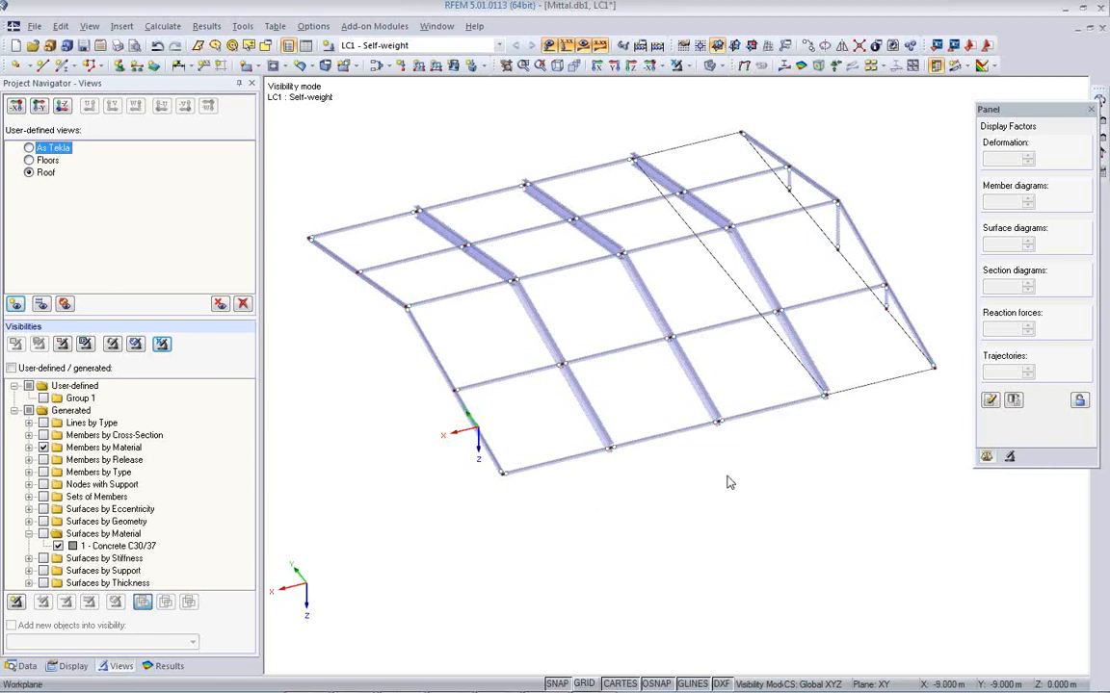
click(459, 244)
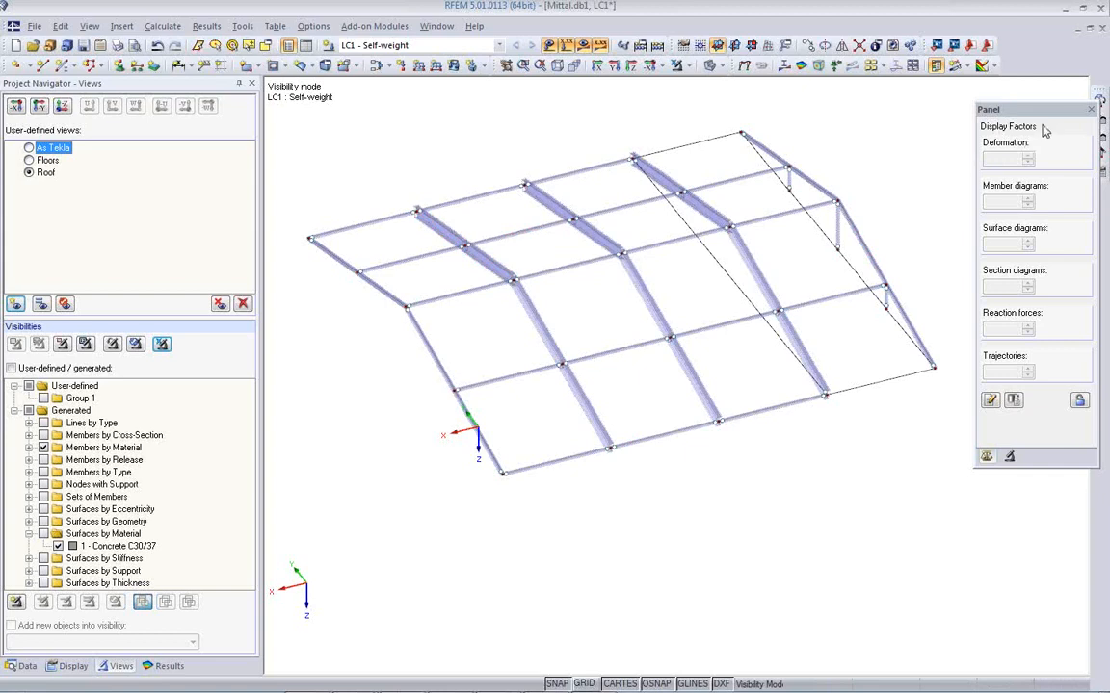
- In the model's general data, set the standard for classifying load cases and combinations to EN 1990 and accept the change
drag(1047, 116, 1008, 110)
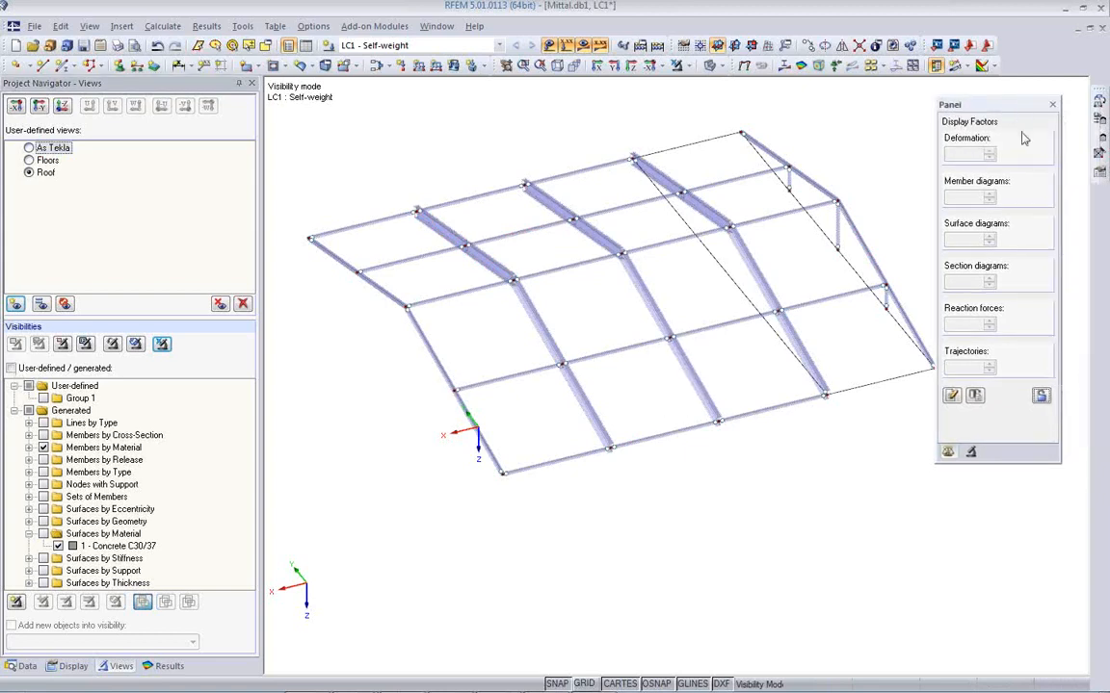
click(1101, 177)
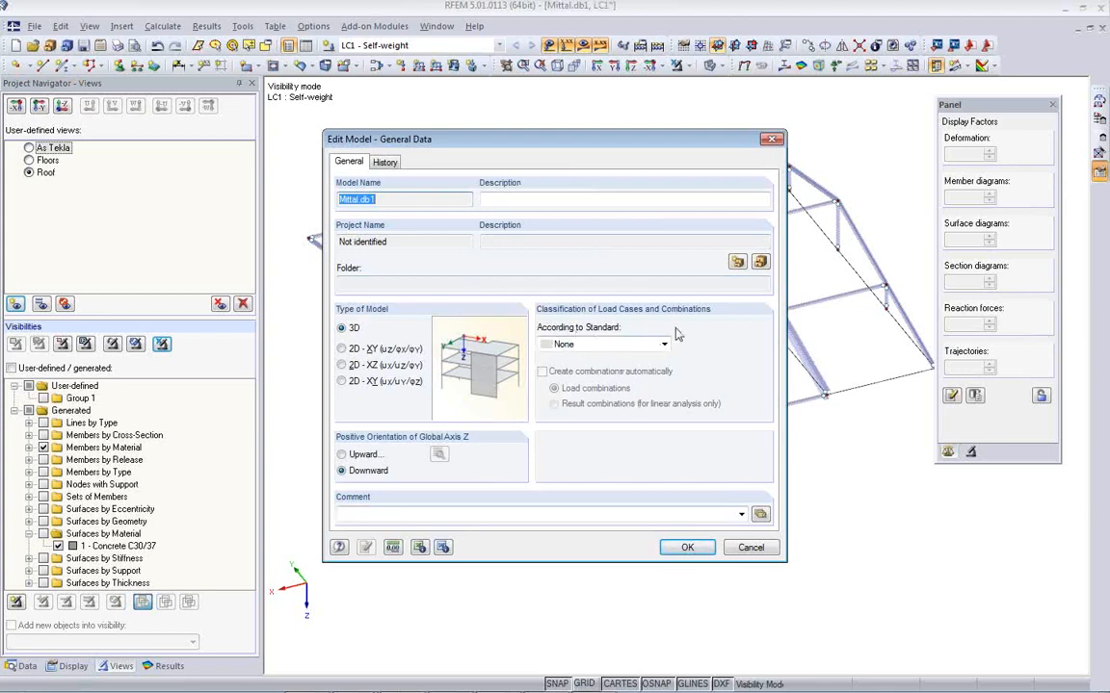
click(624, 348)
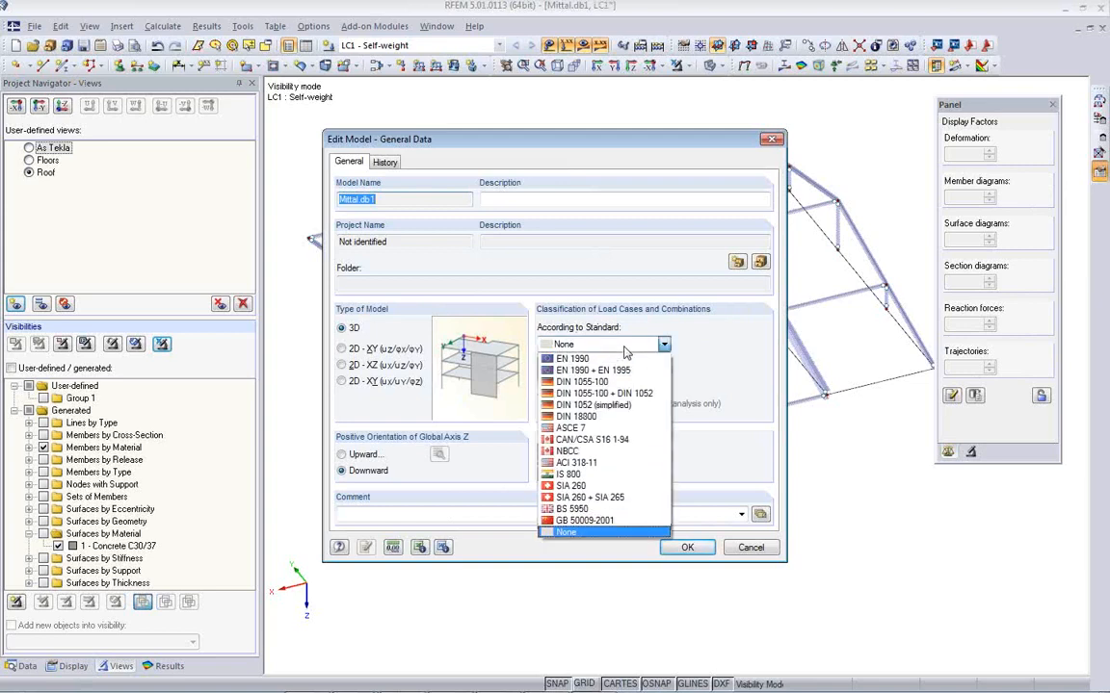
click(624, 360)
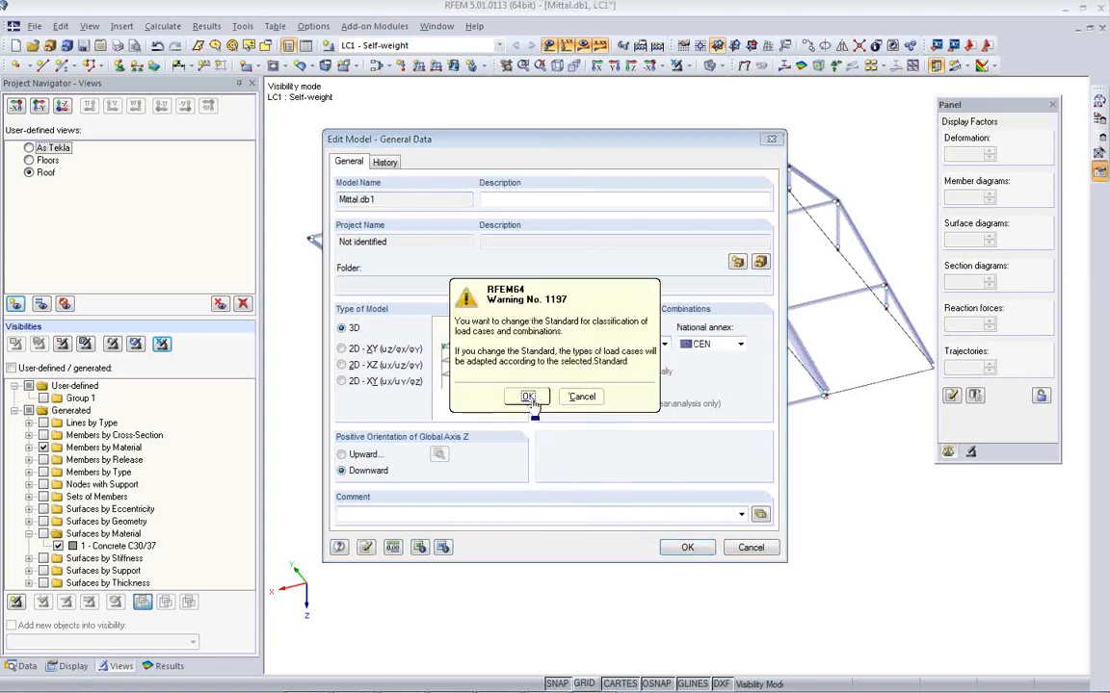
click(491, 368)
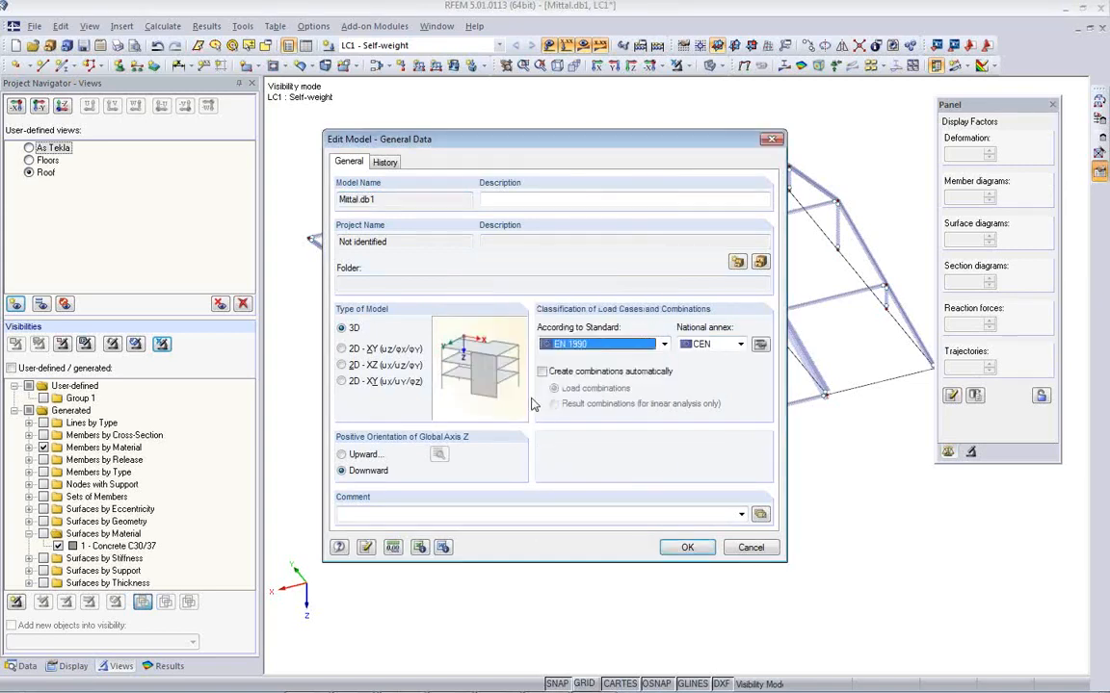
- Review the EN 1990 coefficients for the CEN annex and enable automatic creation of load combinations in the model's general data
click(740, 346)
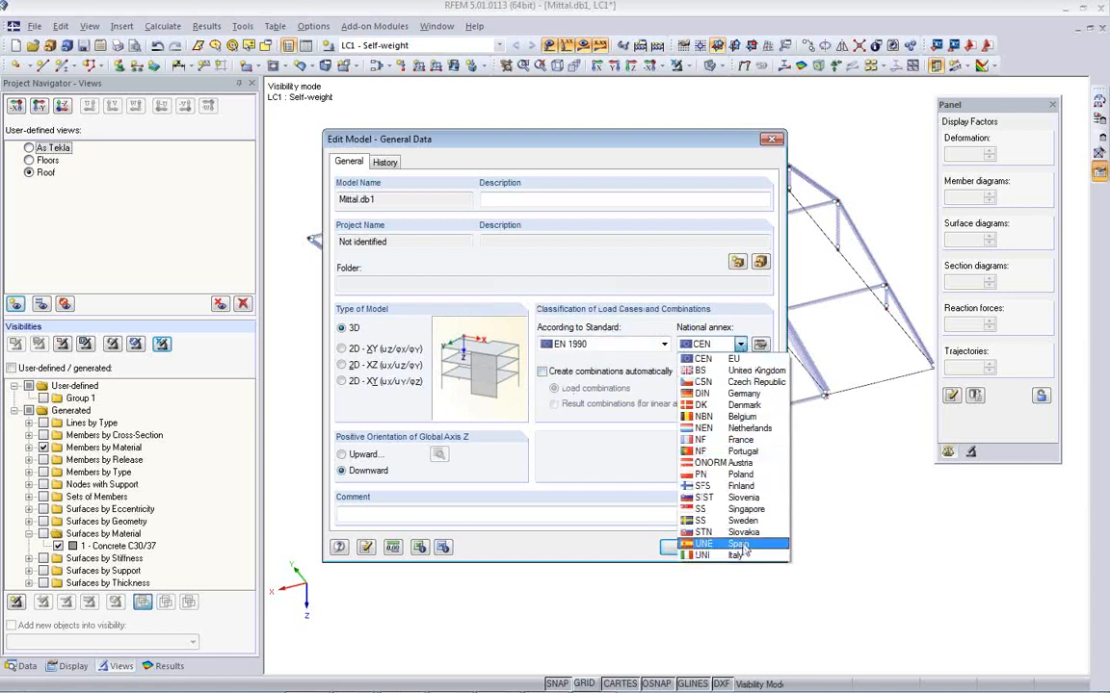
click(734, 360)
click(760, 344)
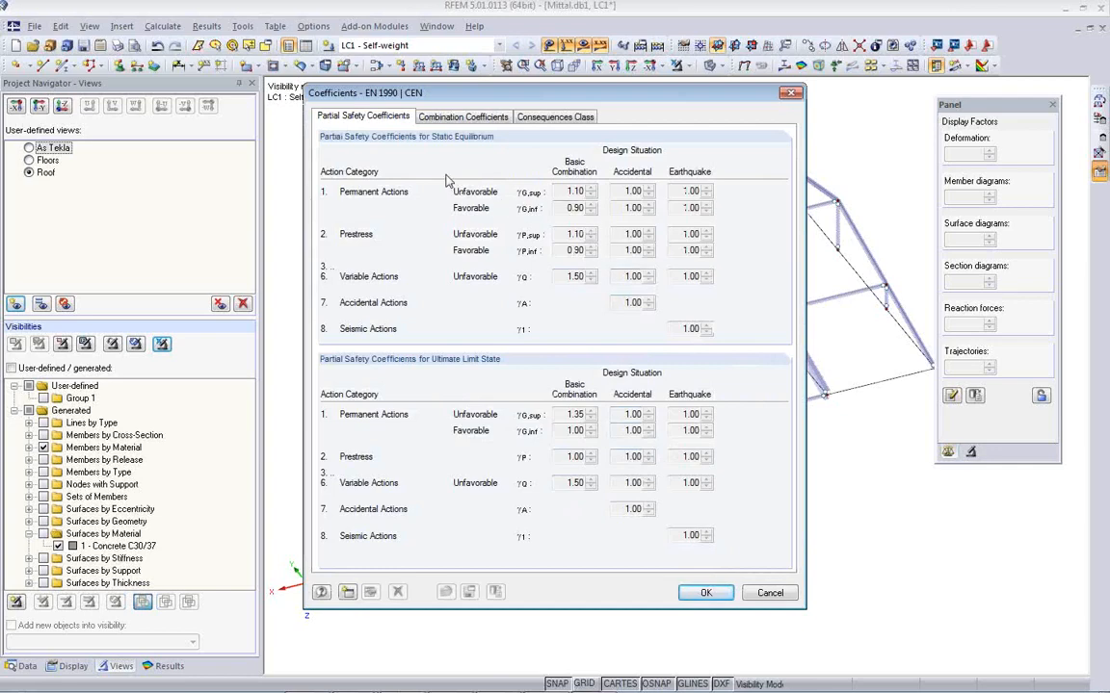
click(445, 118)
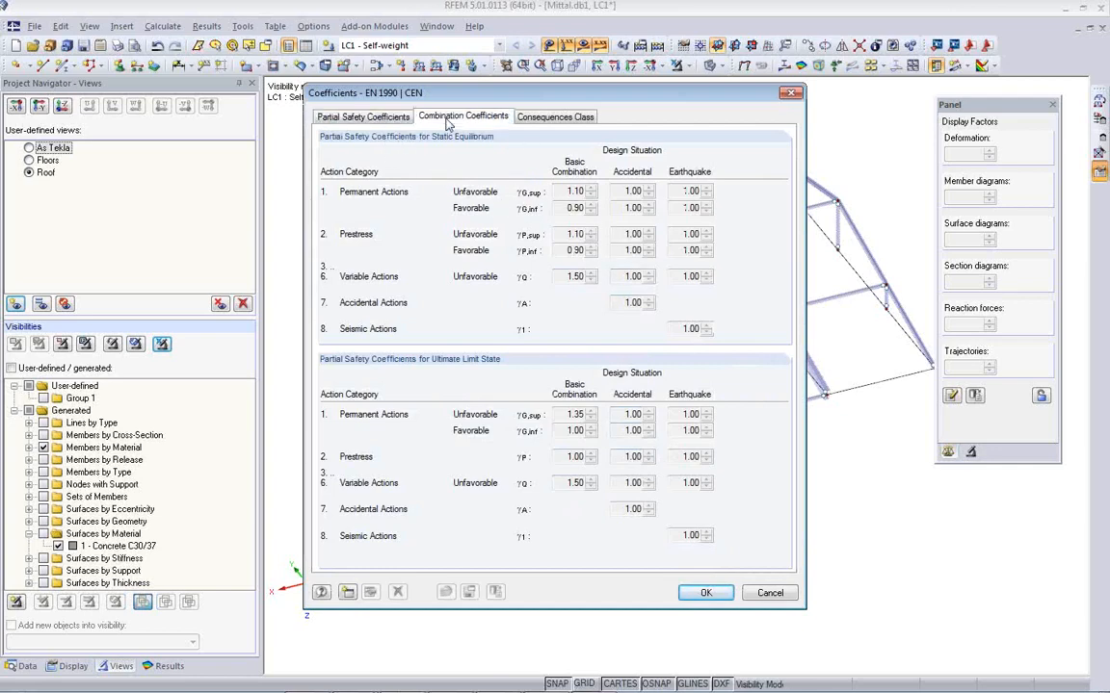
click(542, 120)
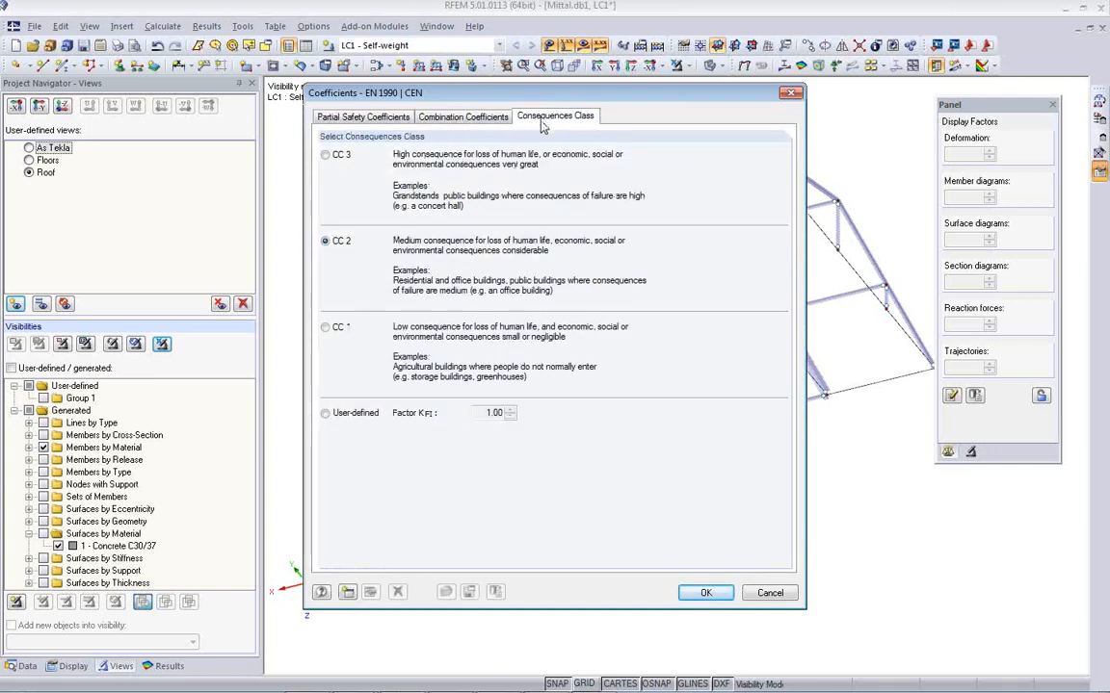
click(706, 593)
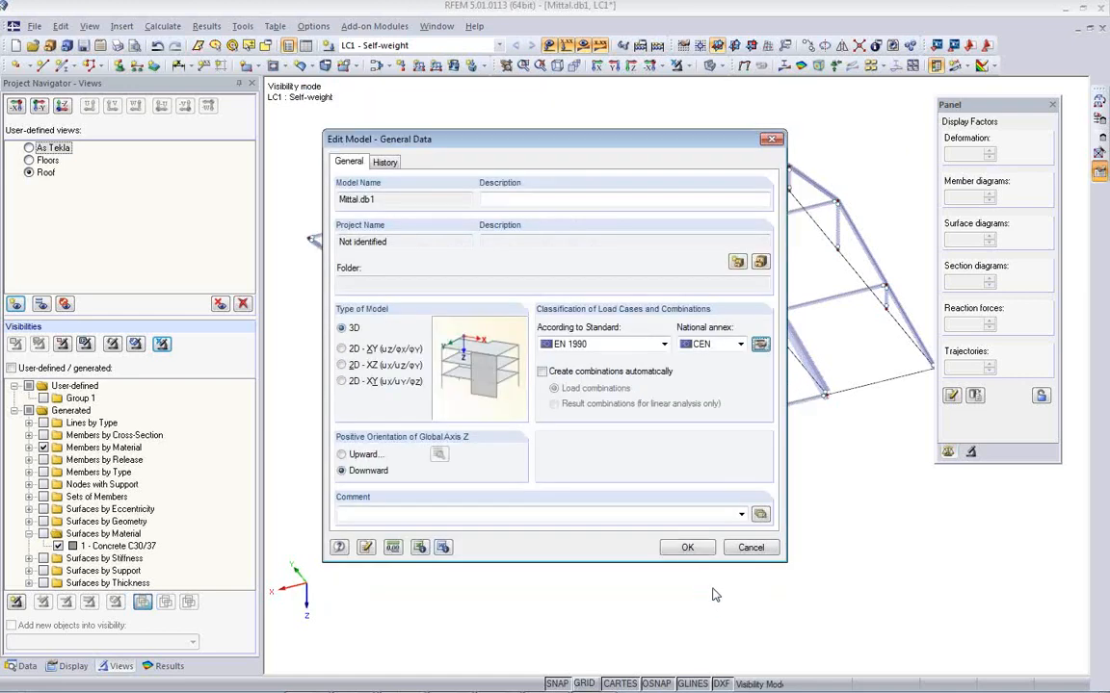
click(542, 371)
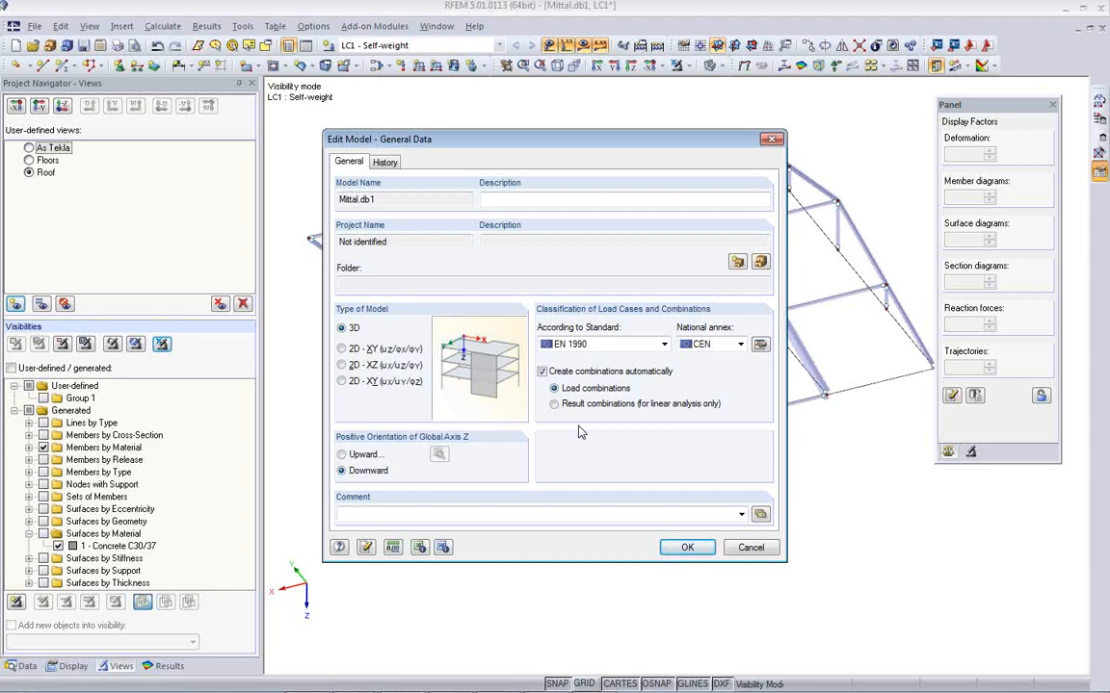
click(688, 548)
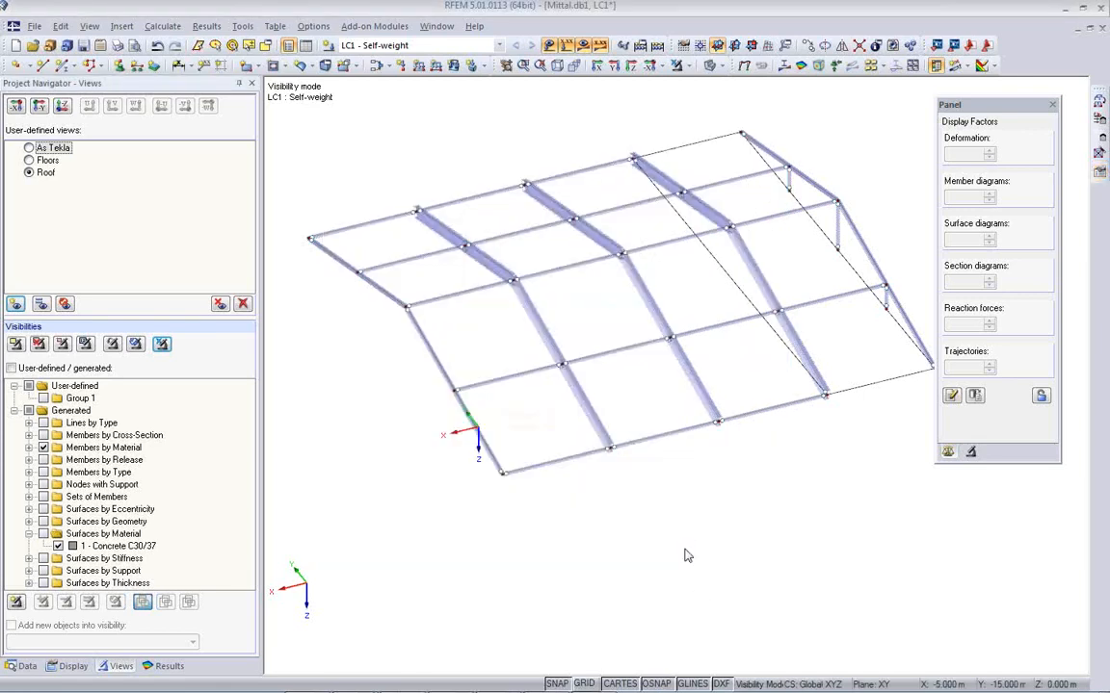
- Show the data tables, enlarge the table area and switch to the load case and combination tables
click(305, 46)
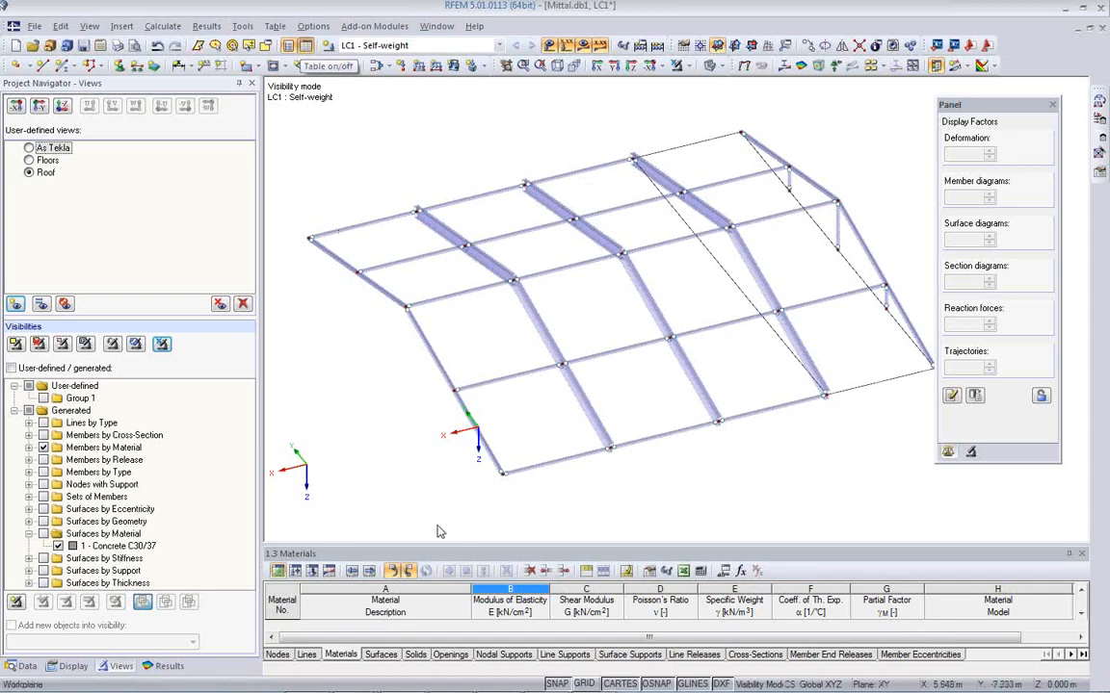
drag(445, 545, 445, 424)
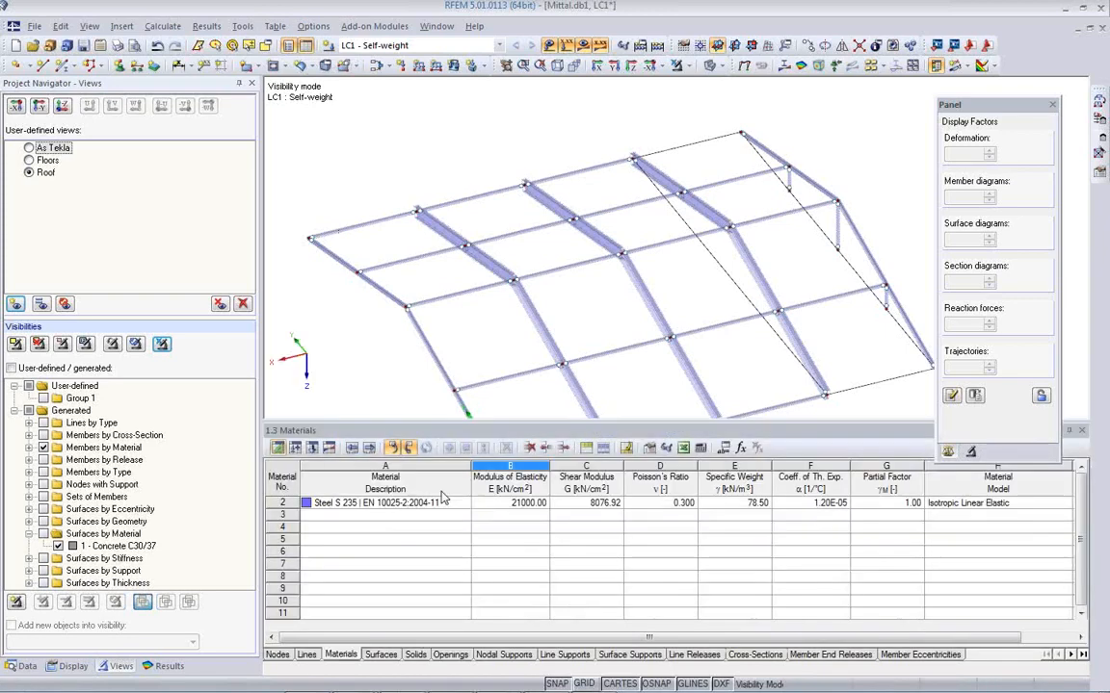
click(296, 449)
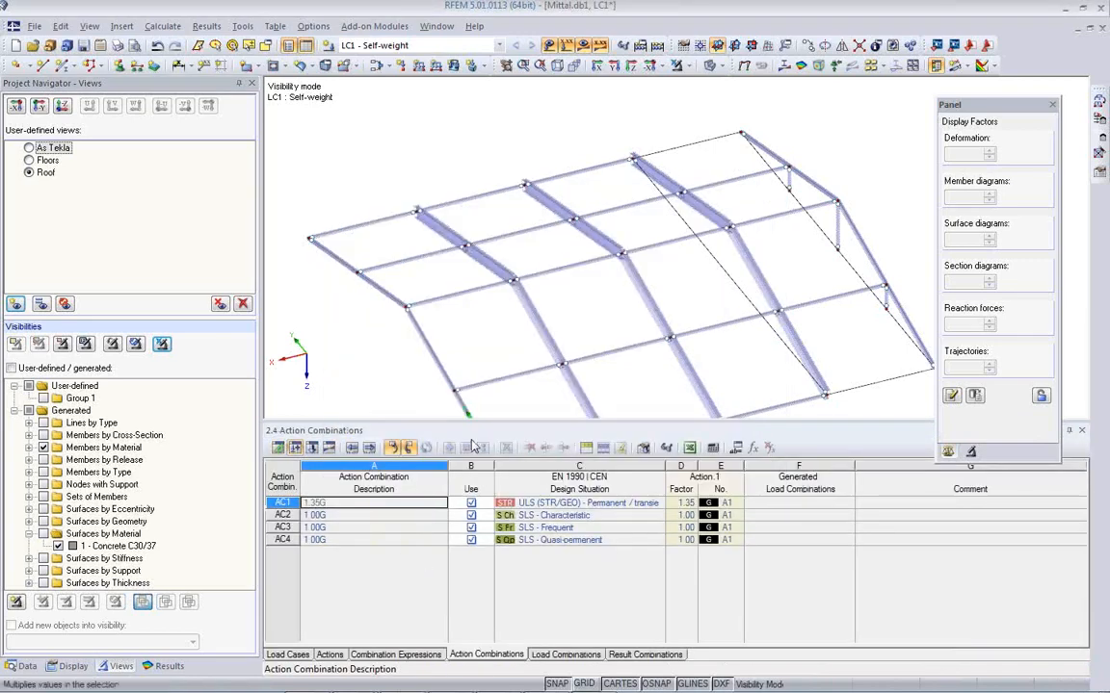
drag(470, 421, 472, 372)
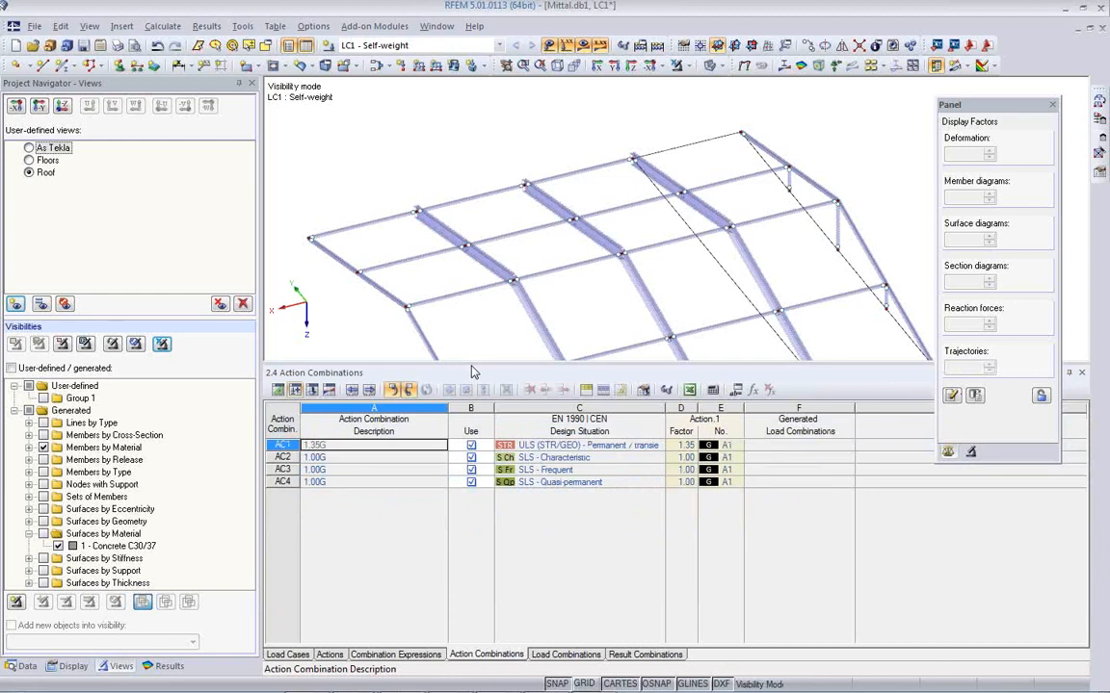
- Add load case LC2 described as Snow, keeping the action category Snow (H ≤ 1000 m a.s.l.)
click(287, 655)
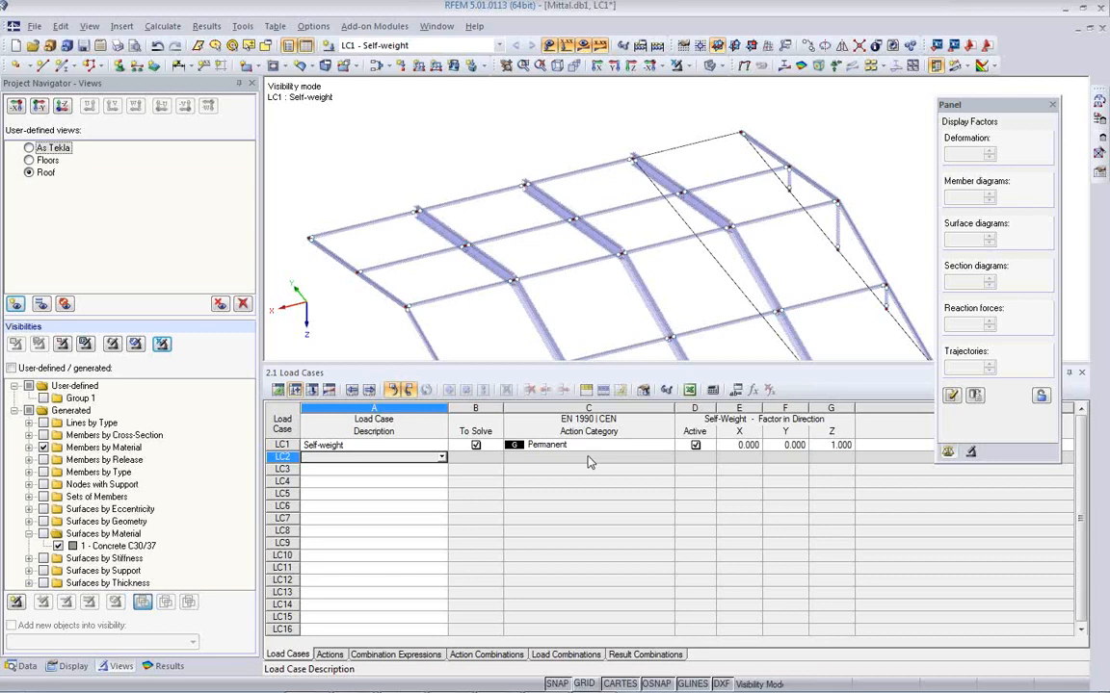
click(442, 459)
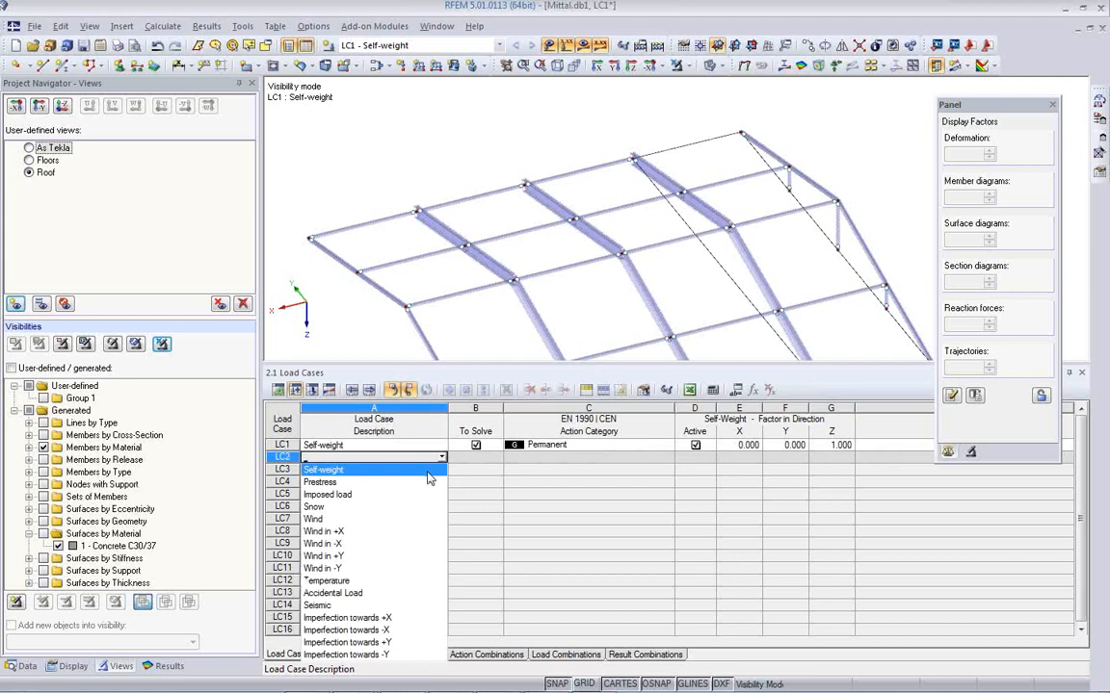
click(372, 445)
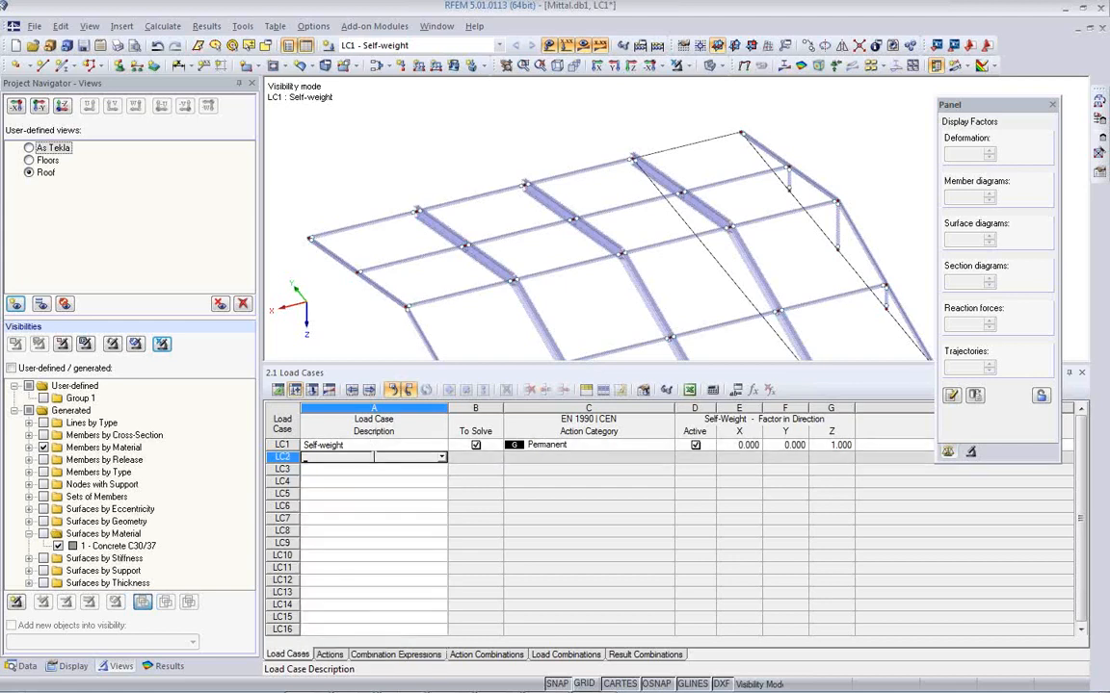
click(443, 460)
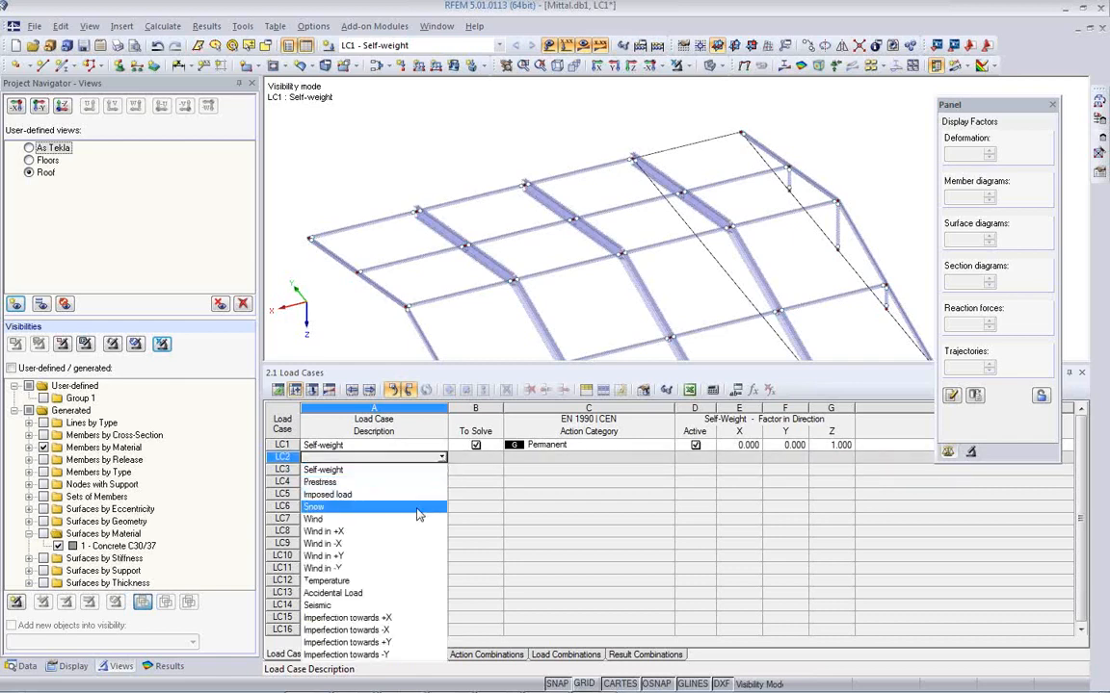
click(424, 460)
click(663, 458)
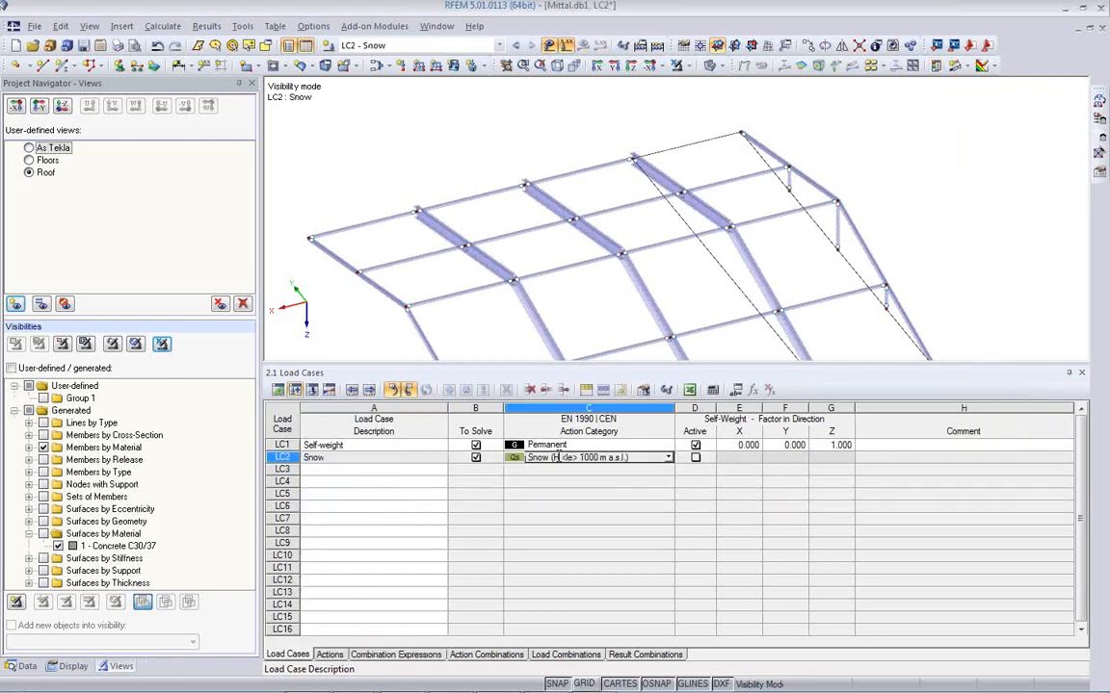
click(668, 459)
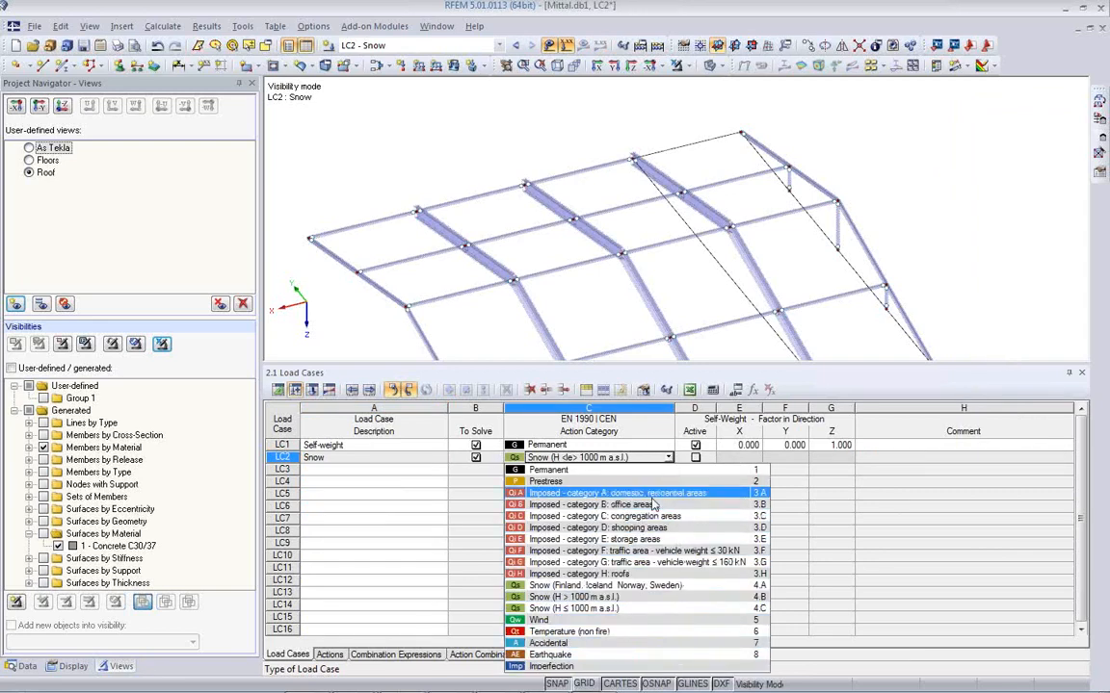
click(644, 458)
- Add load case LC3 with the predefined description Wind
click(414, 469)
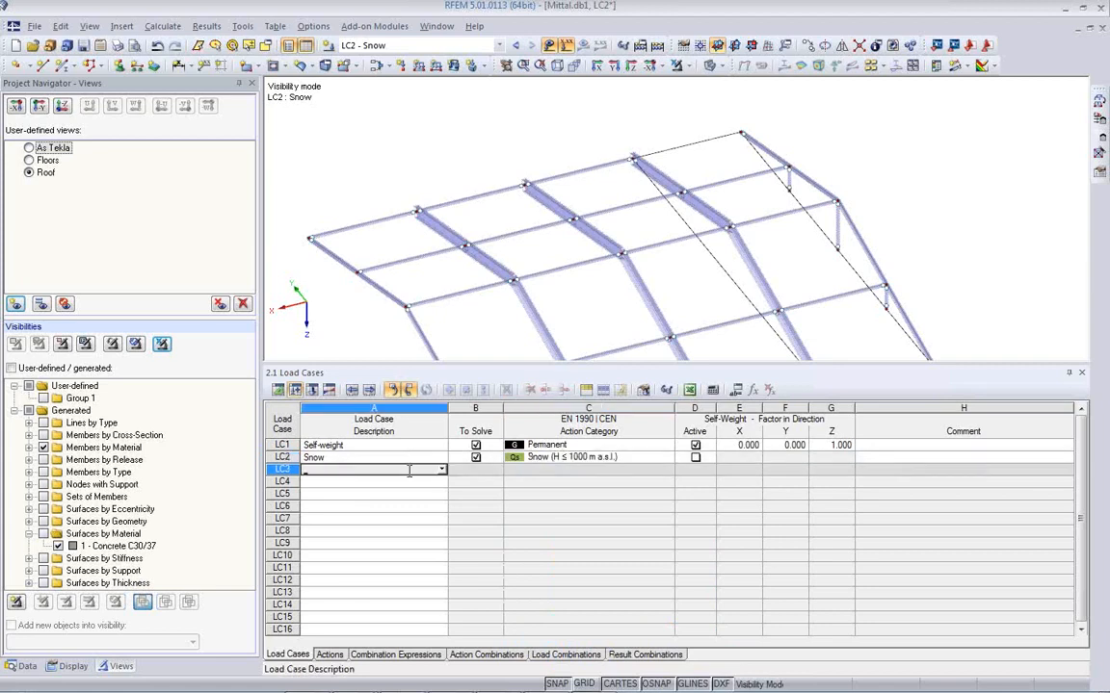
click(442, 470)
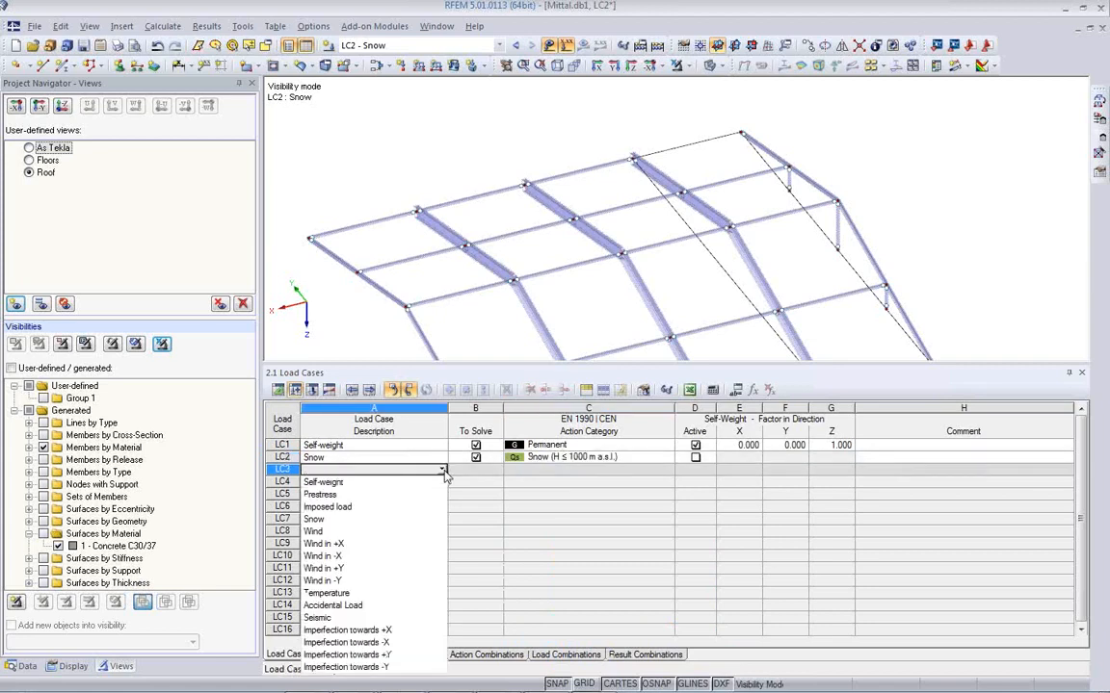
click(431, 530)
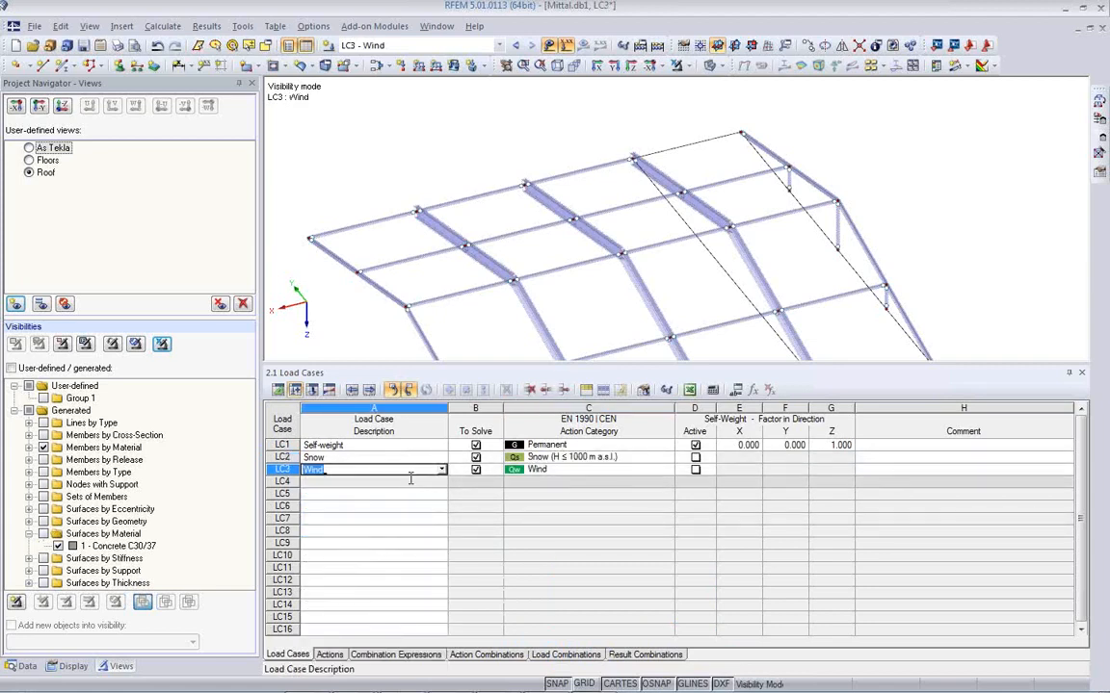
- Add load case LC4 named Live and assign it the action category Imposed - category B: office areas
click(416, 481)
click(442, 484)
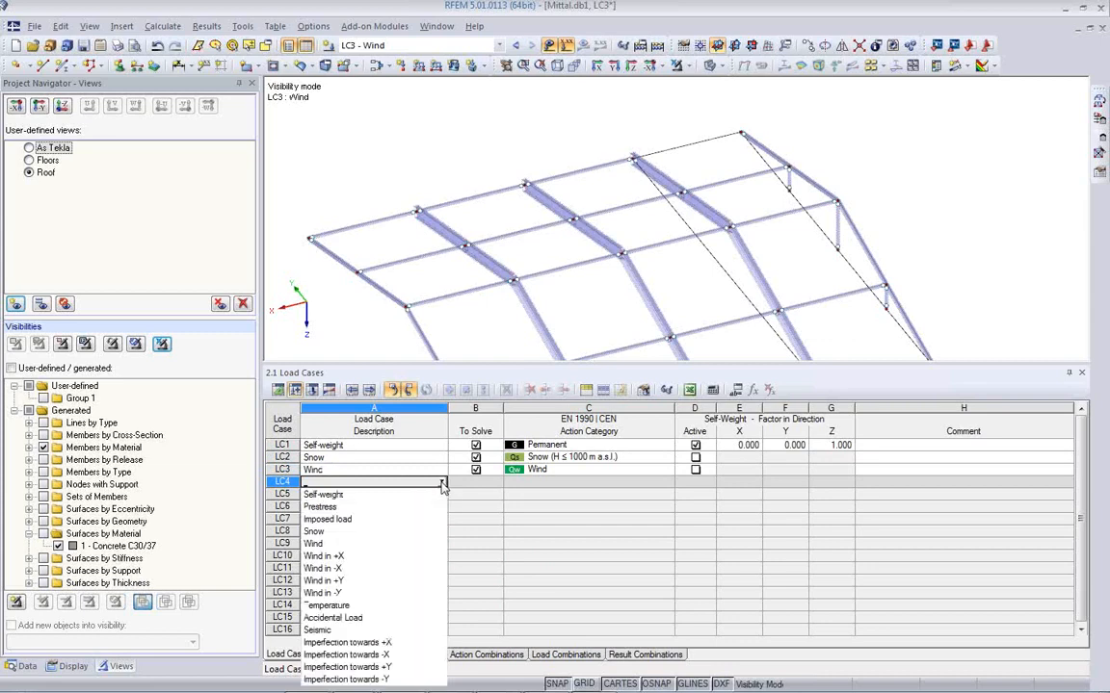
click(401, 484)
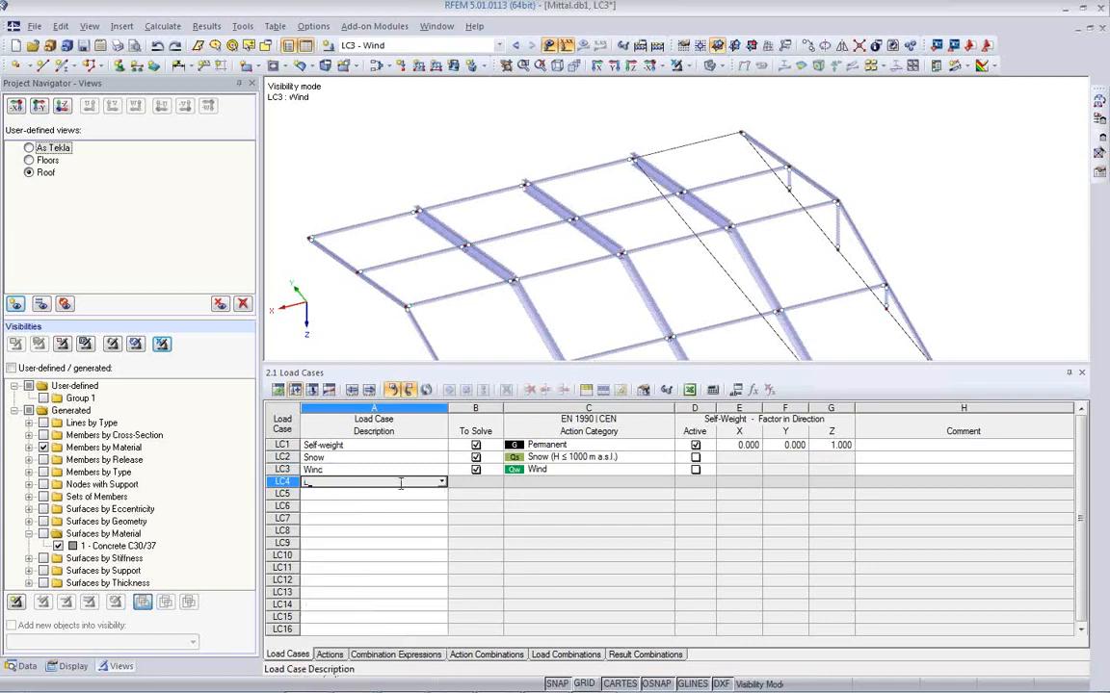
click(648, 482)
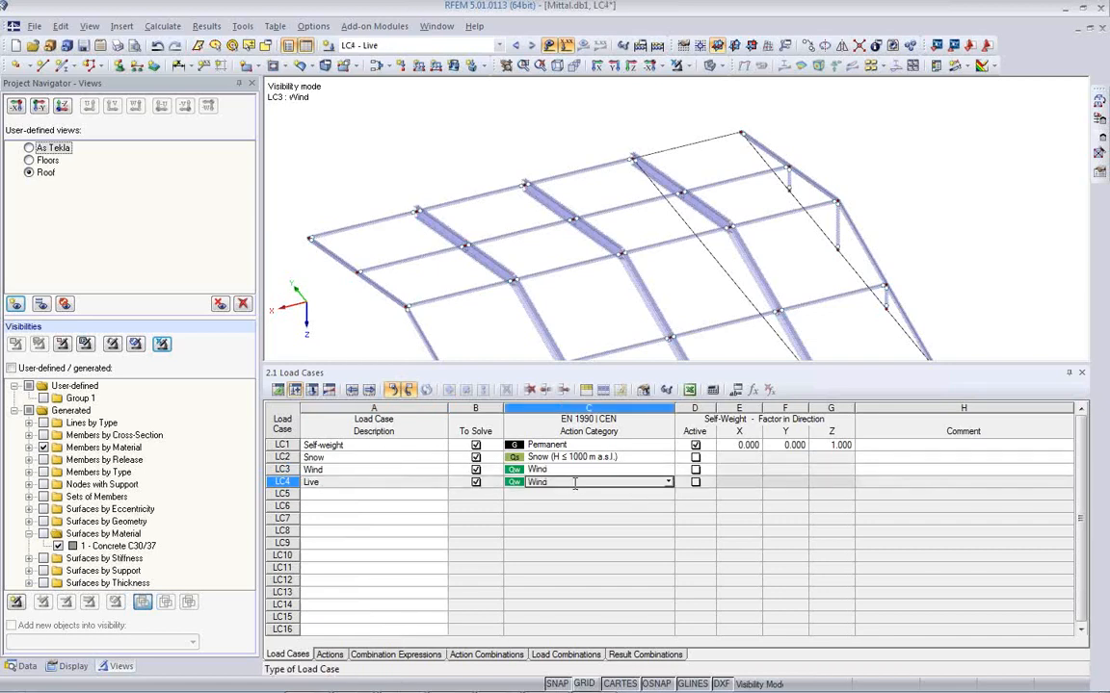
click(668, 483)
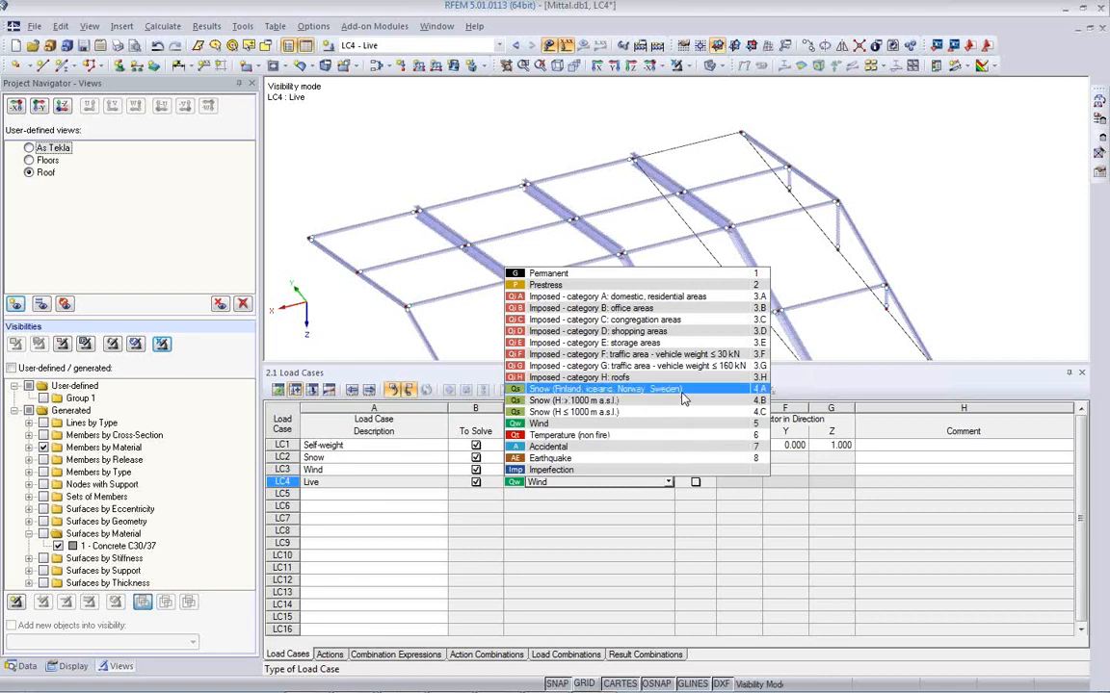
click(671, 308)
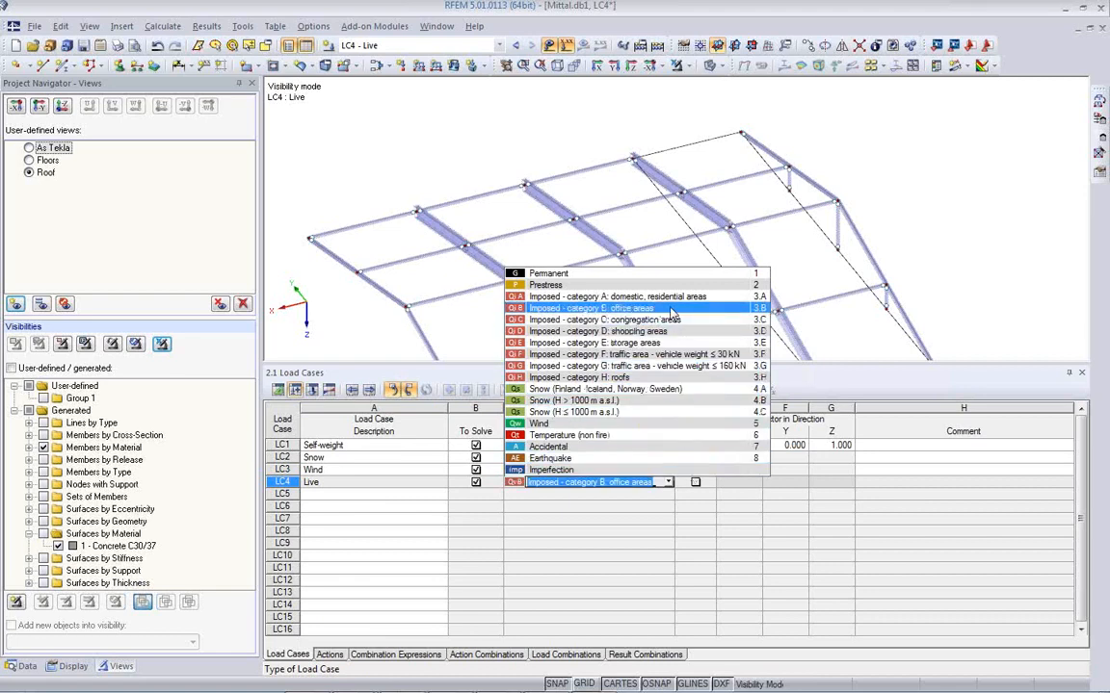
click(568, 503)
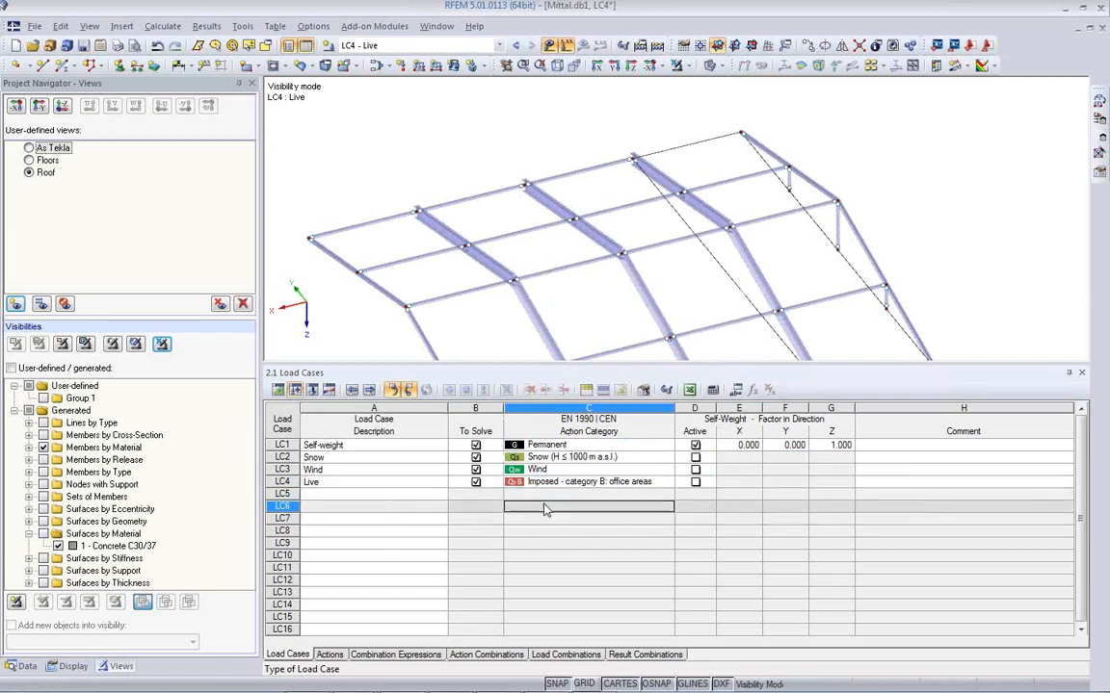
- Review the actions and deactivate the SLS quasi-permanent, frequent and characteristic combination expressions, leaving only ULS in use
click(330, 655)
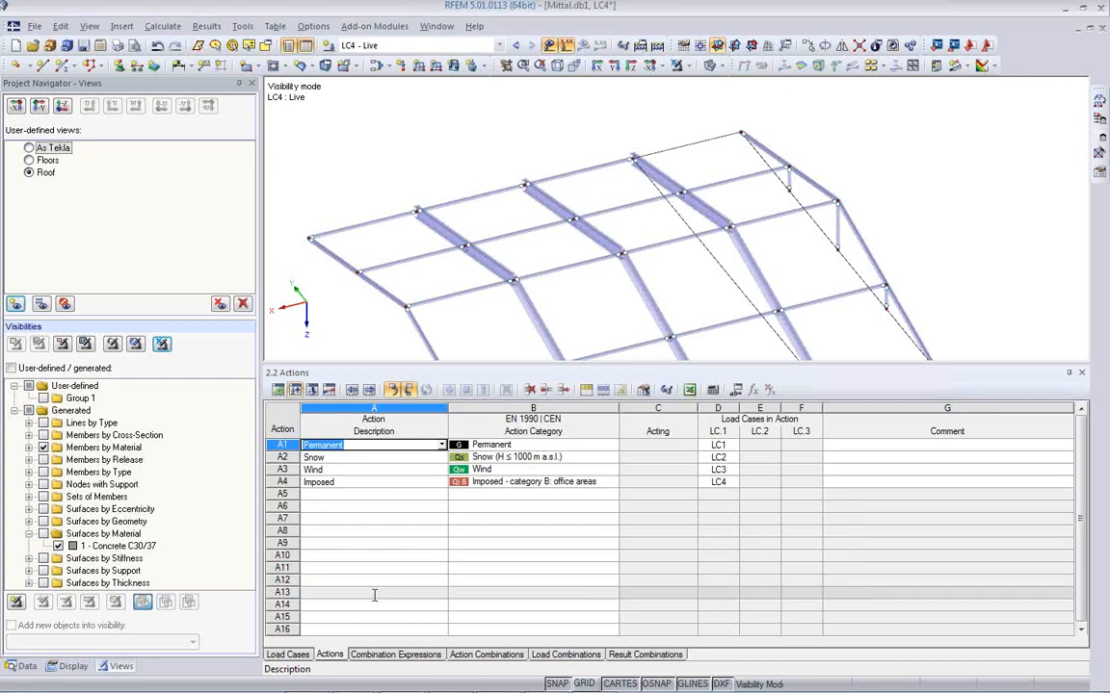
click(395, 654)
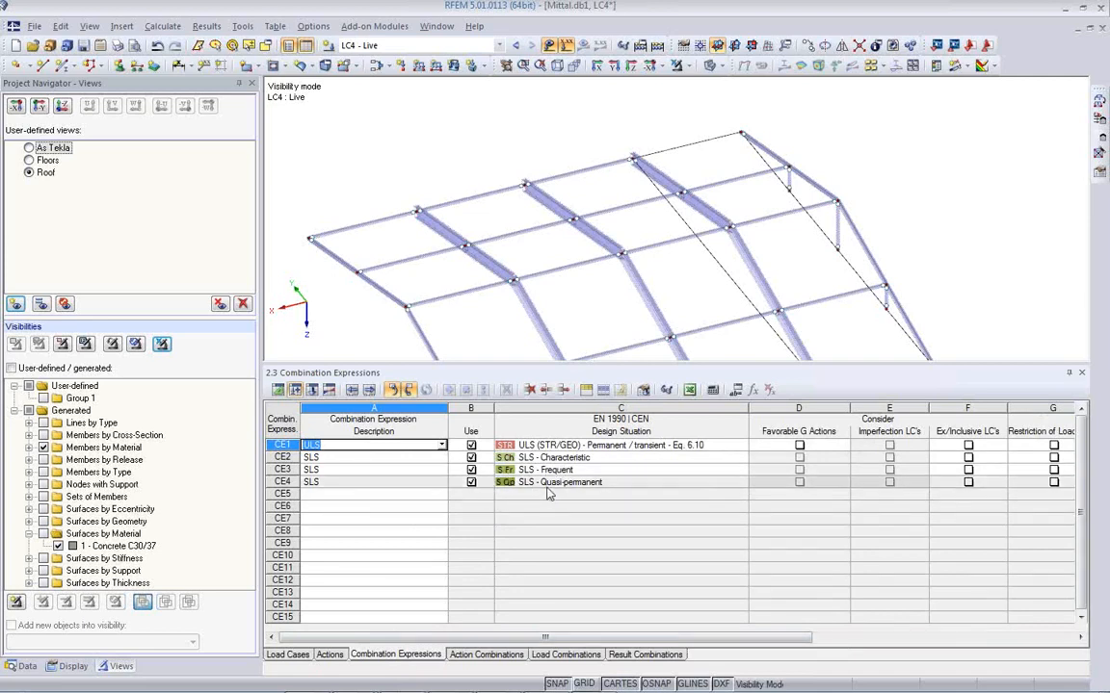
click(471, 482)
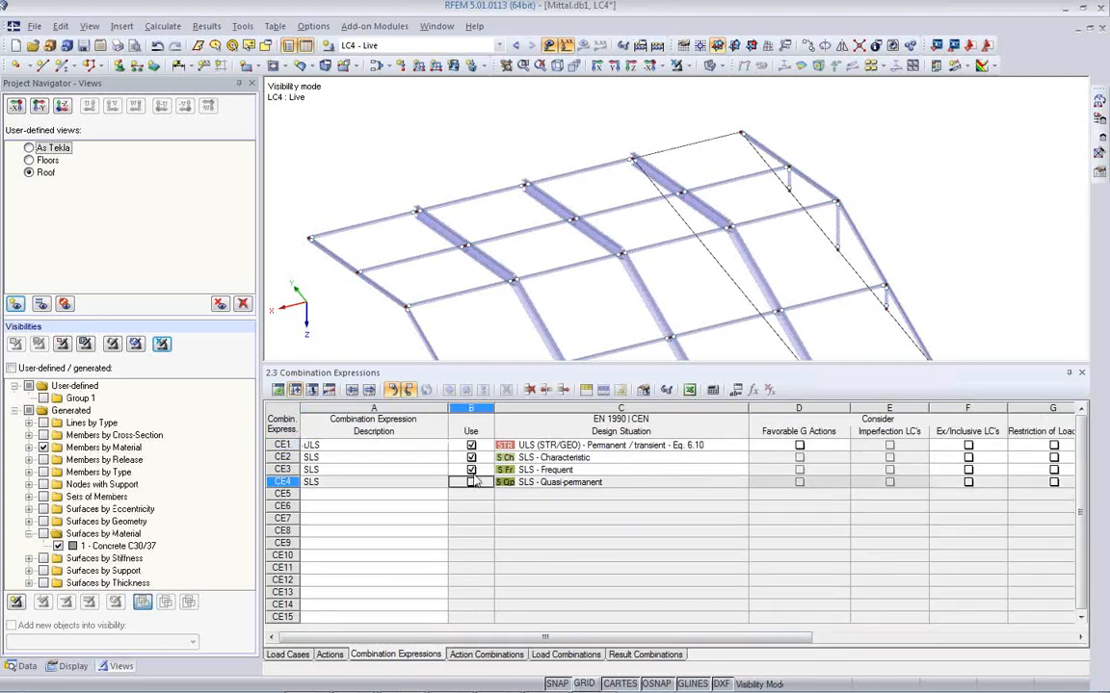
click(471, 469)
click(471, 457)
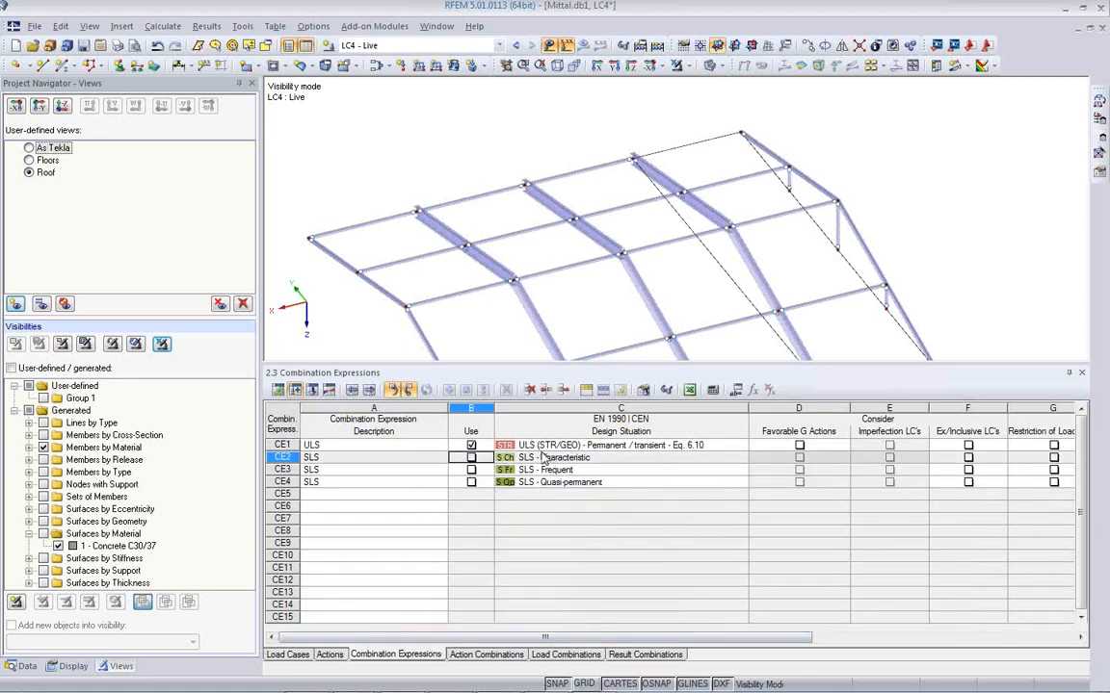
- Review the generated action and load combinations and exclude CO1 (1.35*LC1) and CO6 (1.35*LC1 + 1.5*LC3) from solving
click(478, 655)
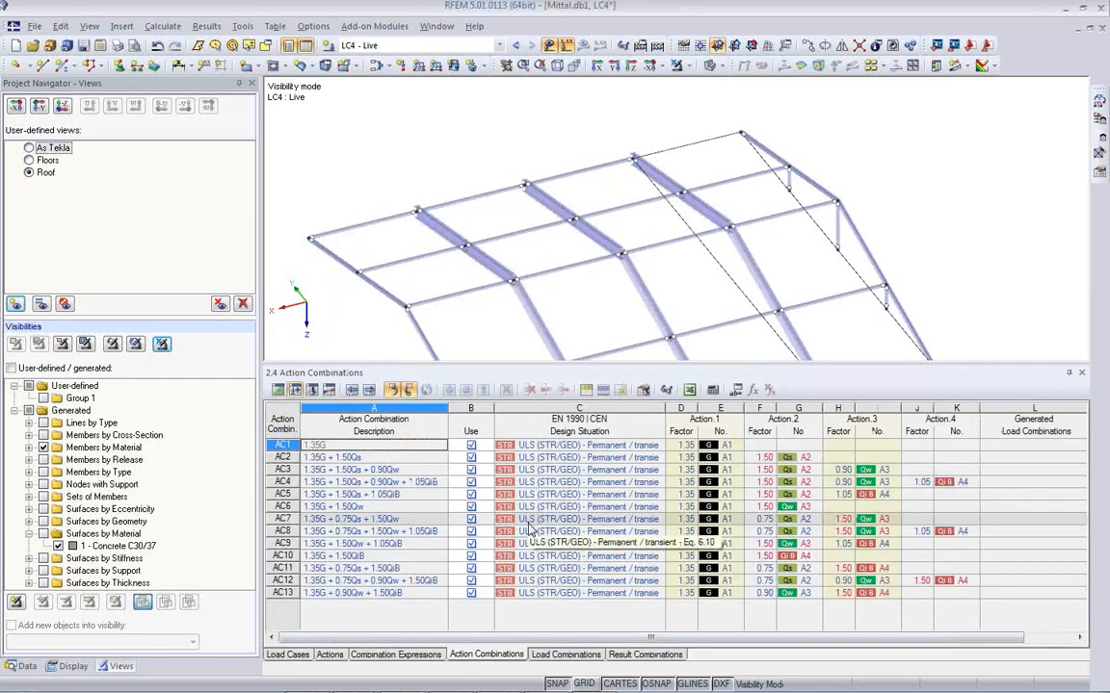
click(565, 655)
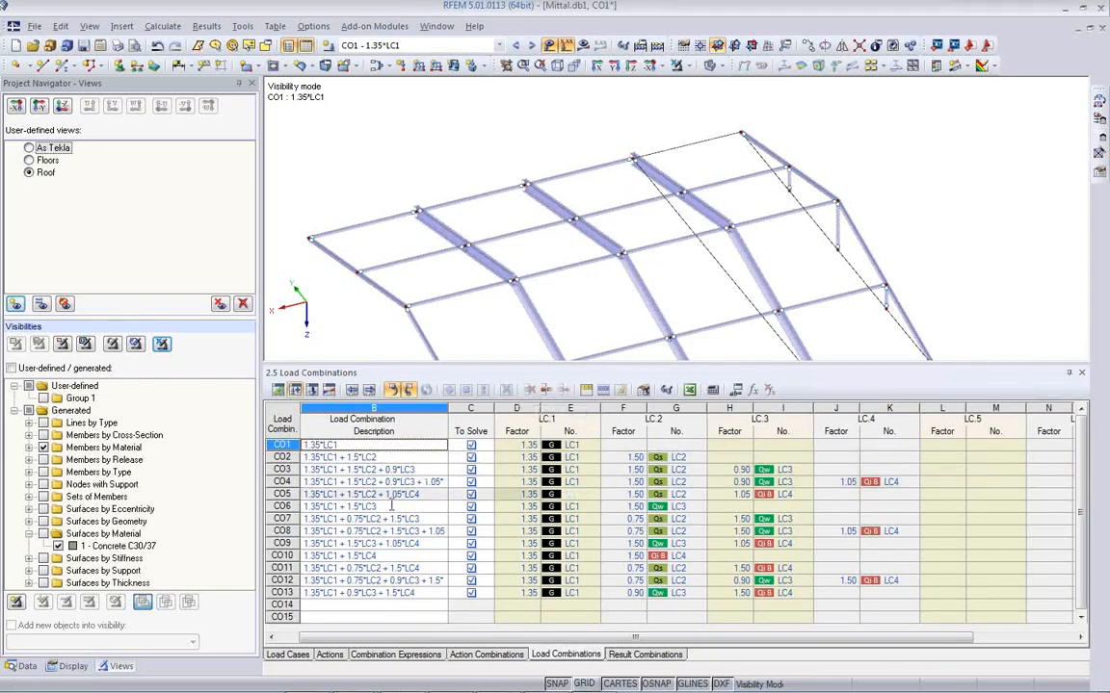
click(471, 446)
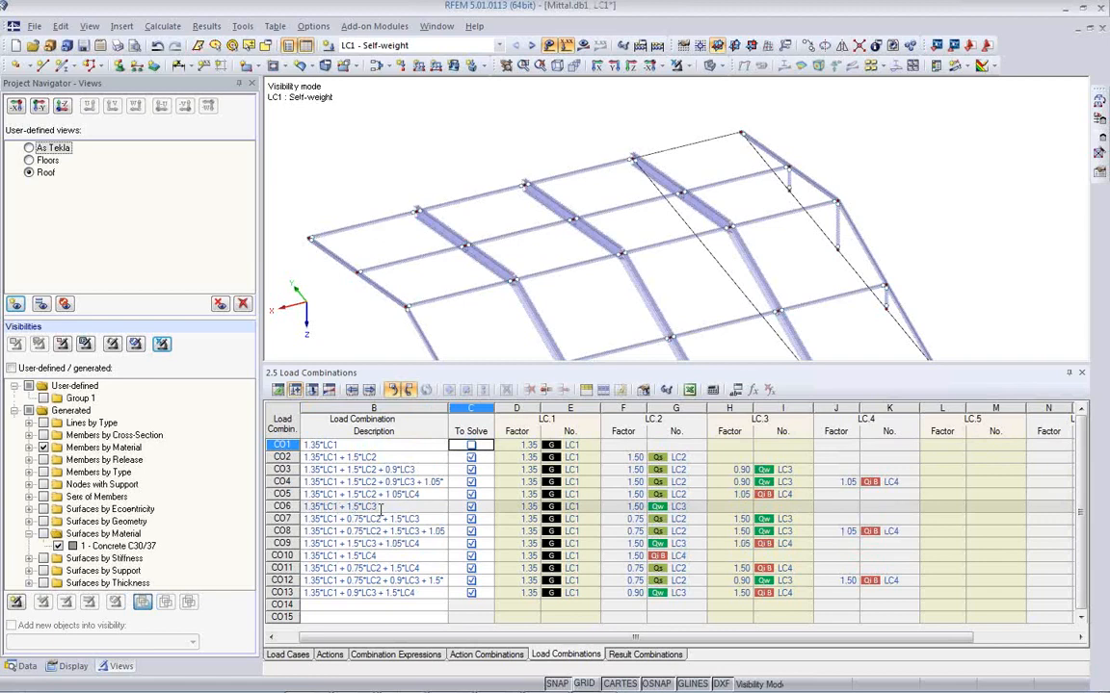
click(382, 508)
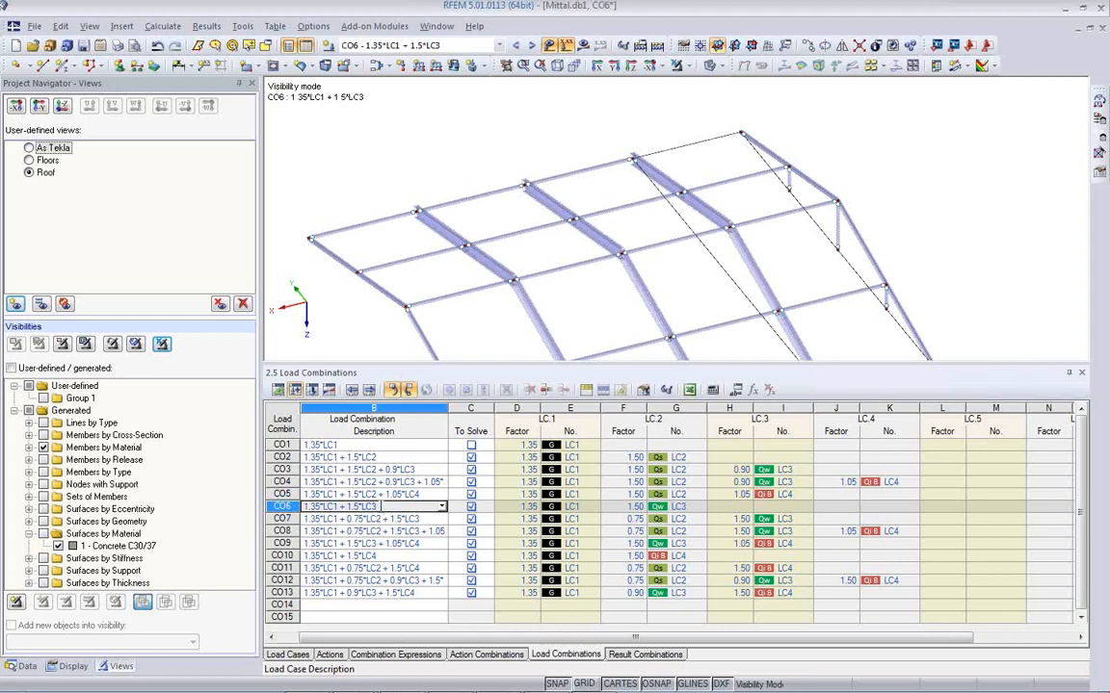
click(470, 508)
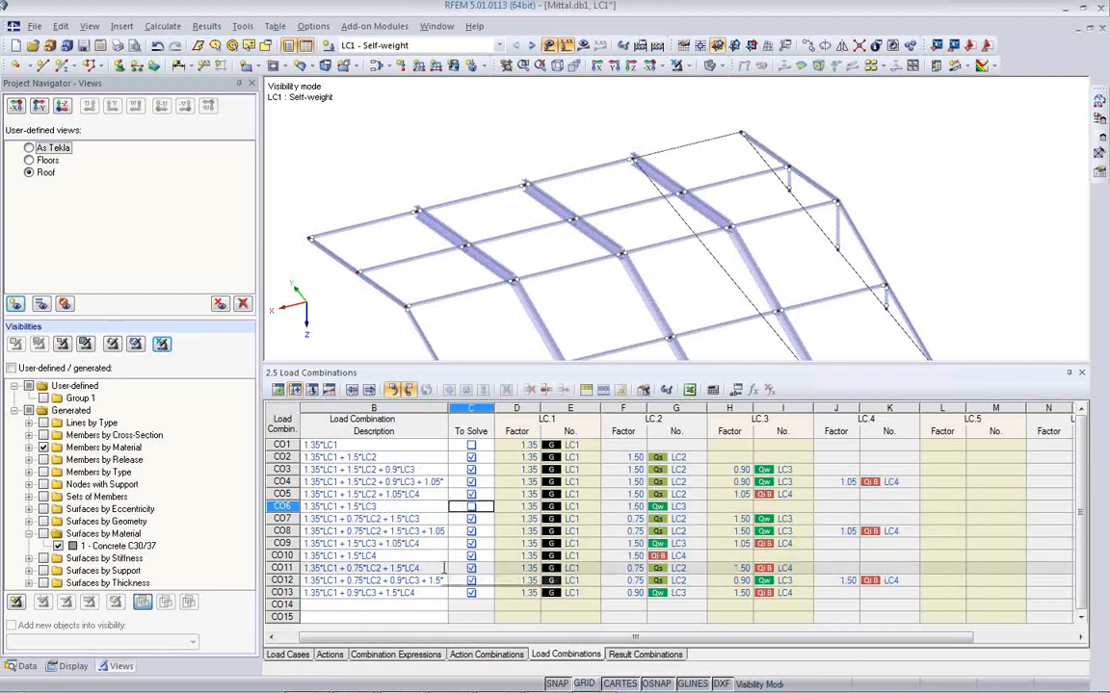
- Exclude CO10 (1.35*LC1 + 1.5*LC4) and CO2 (1.35*LC1 + 1.5*LC2) from solving and review the ULS result combination RC1
click(471, 557)
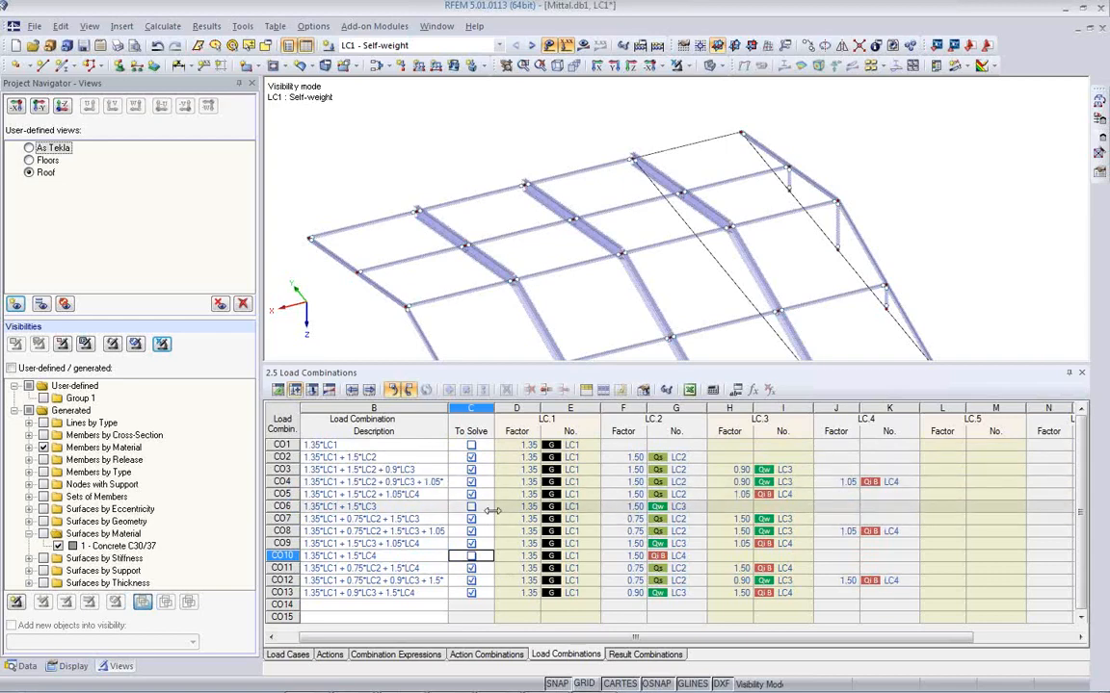
click(471, 457)
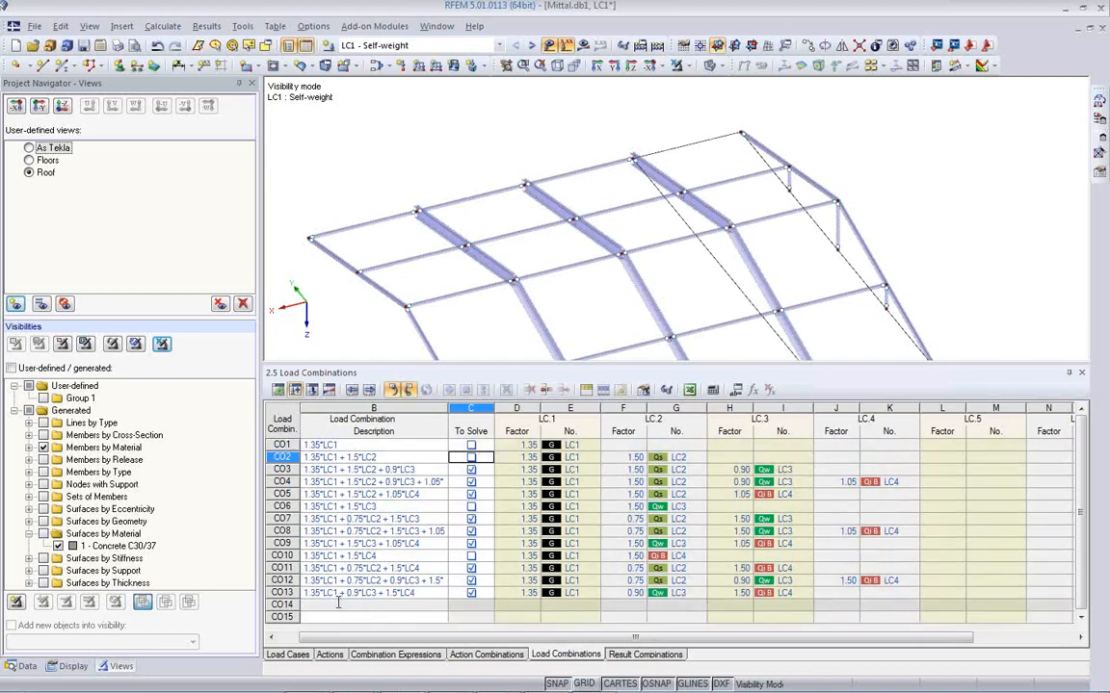
click(636, 654)
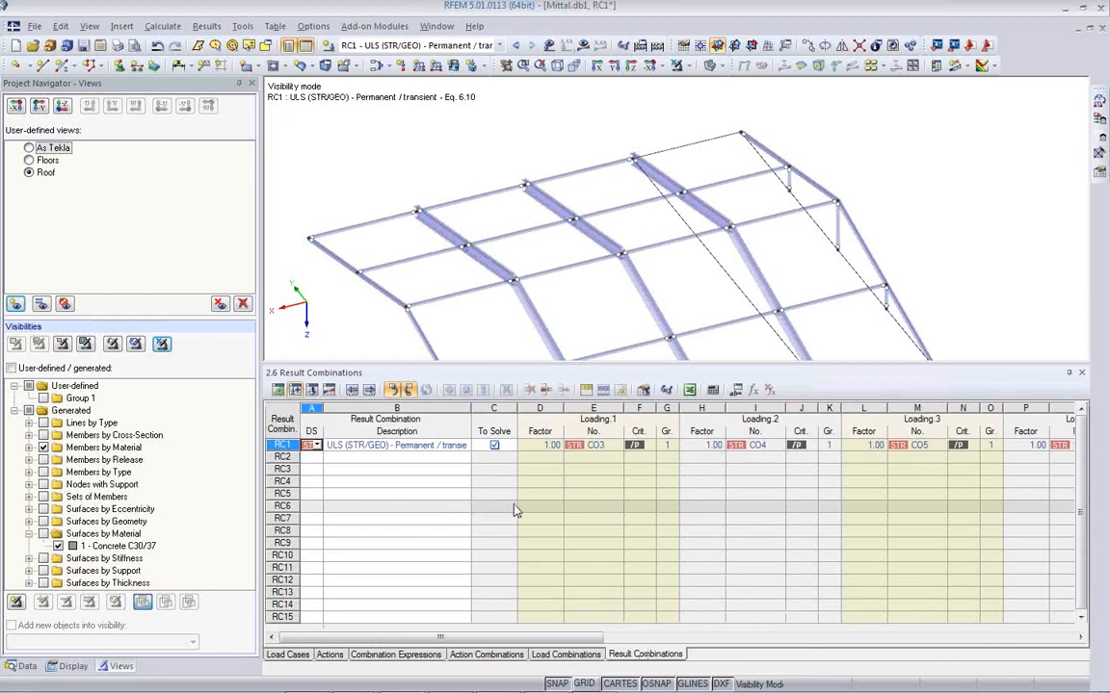
drag(555, 637, 424, 641)
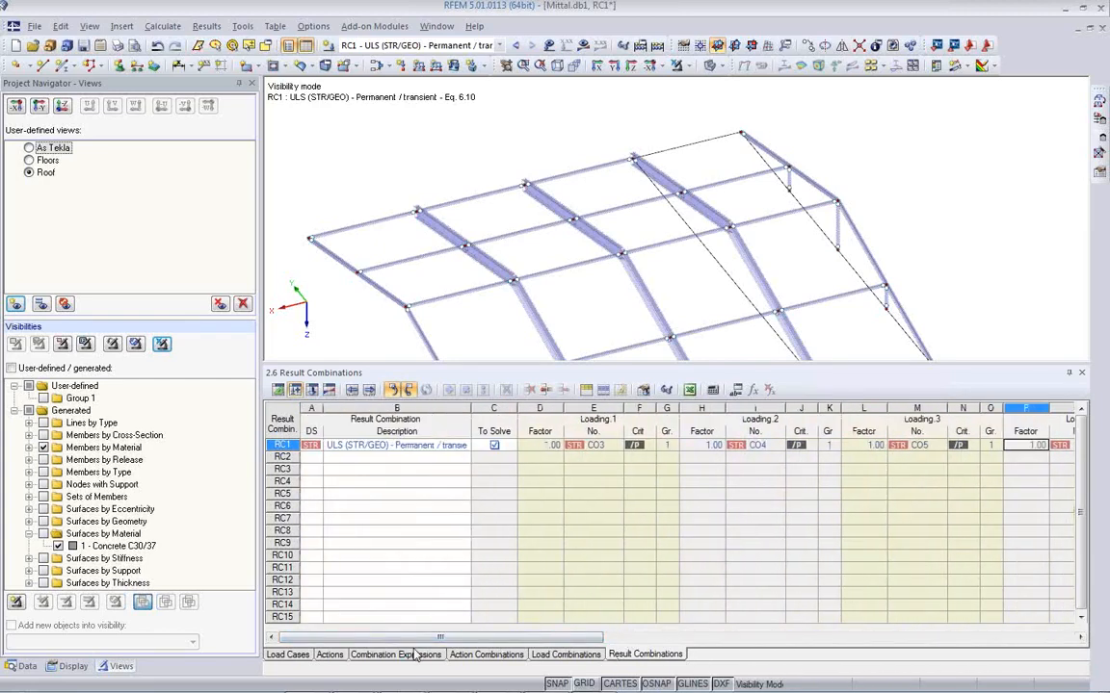
- Check the list of load cases and combinations, then close the table and display the roof as a wireframe
drag(540, 365, 540, 509)
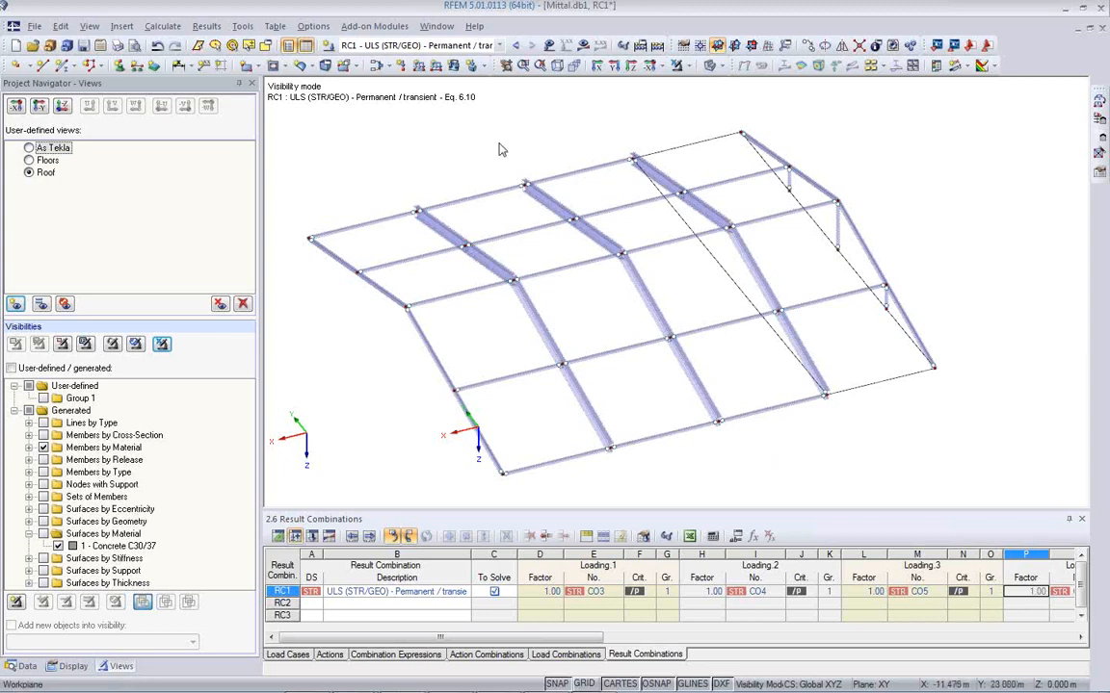
click(500, 45)
scroll(441, 96, up, 2)
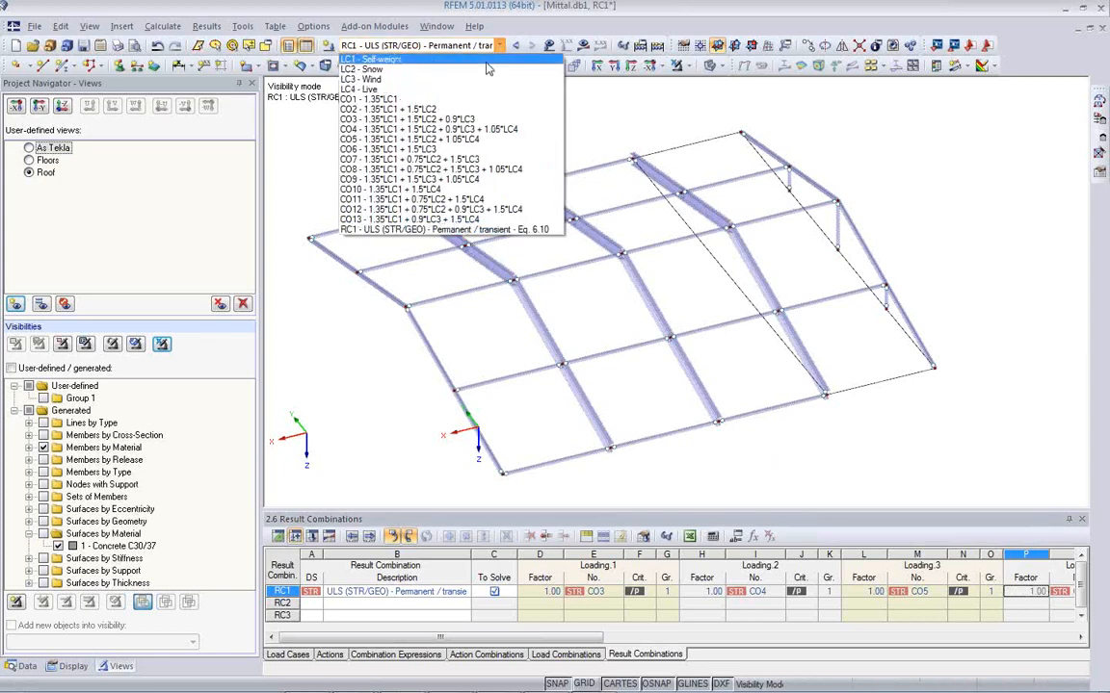
click(439, 57)
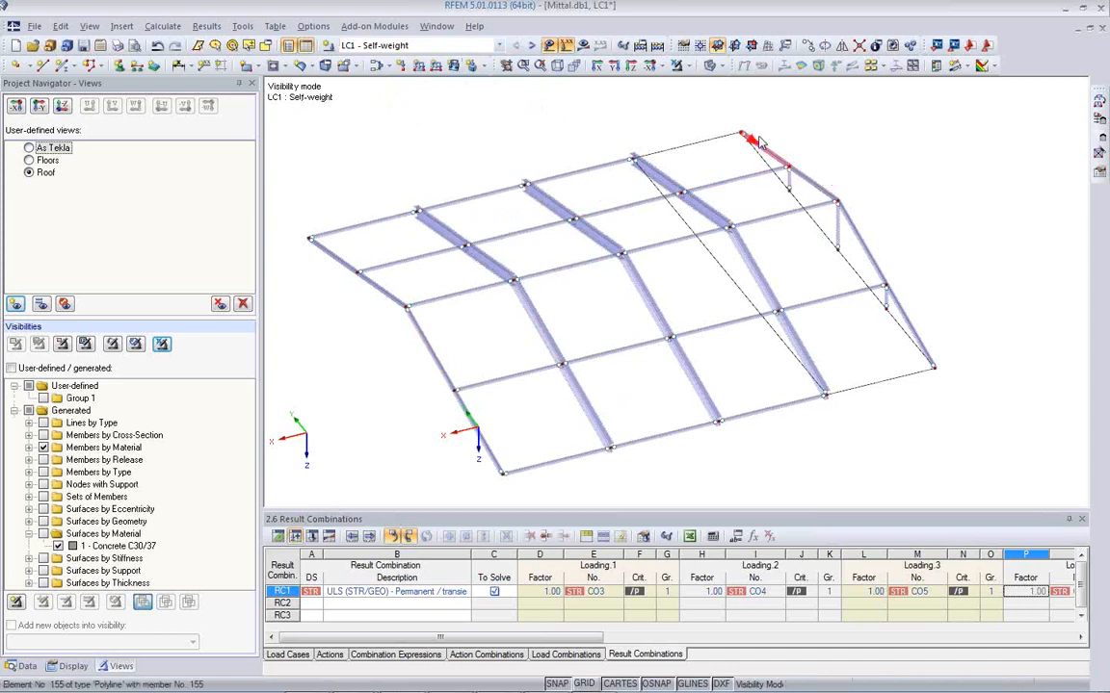
click(1083, 520)
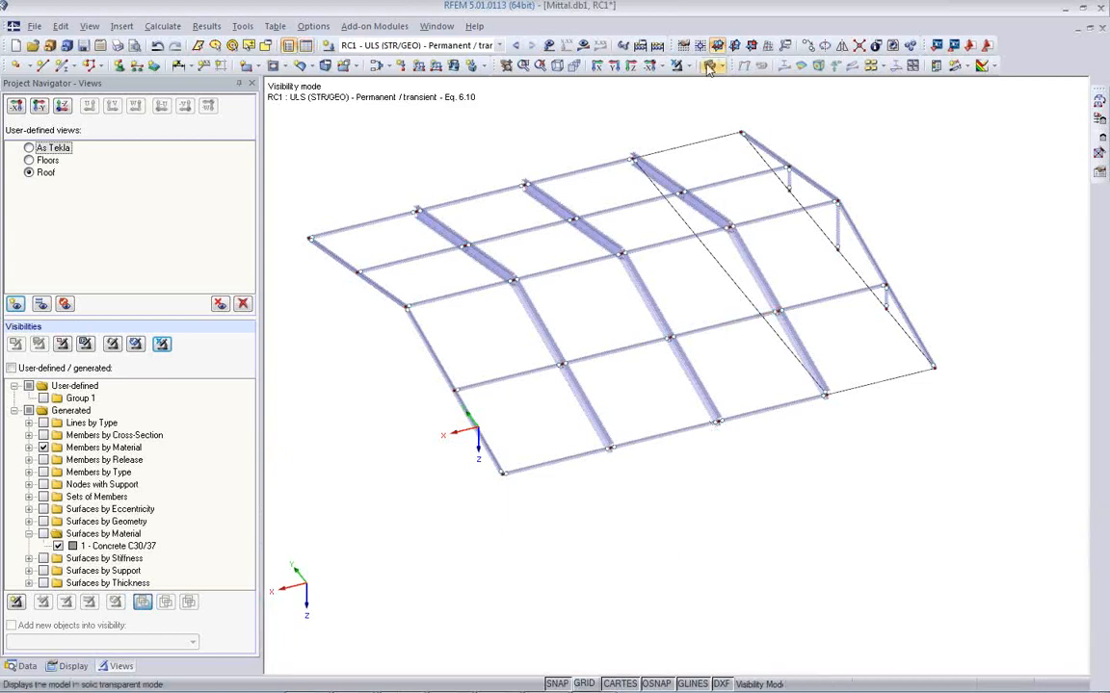
click(632, 66)
middle_drag(622, 538, 667, 533)
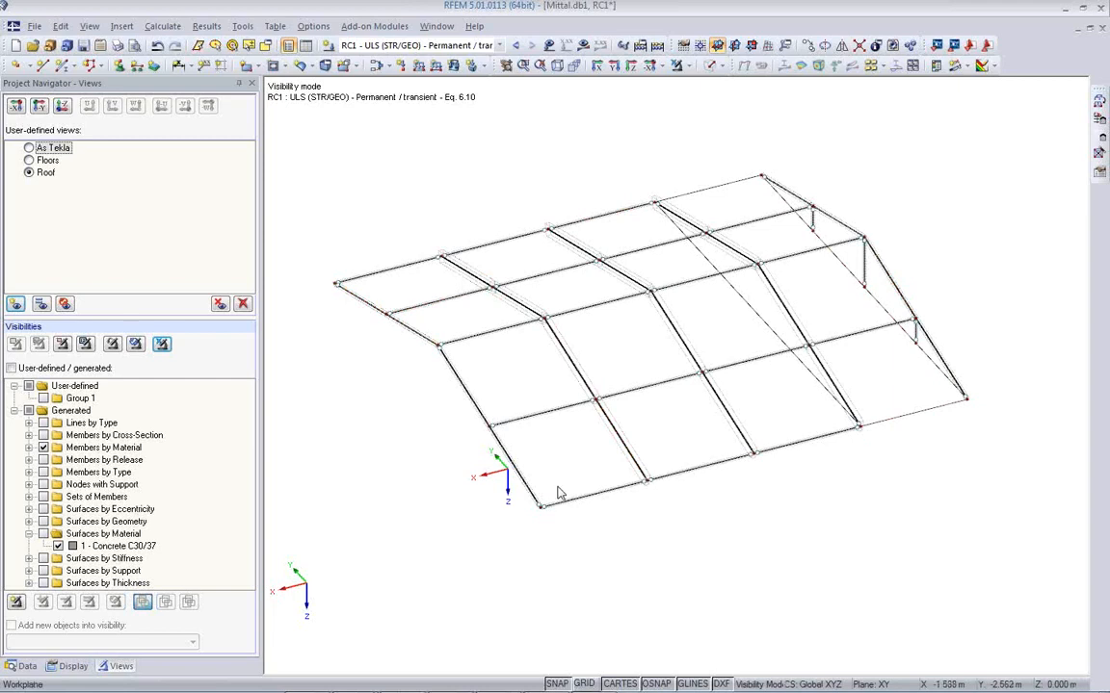
- Start converting an area load to member loads via planes in LC1, with magnitude 0.50 kN/m² and true-area direction ZL
click(1099, 100)
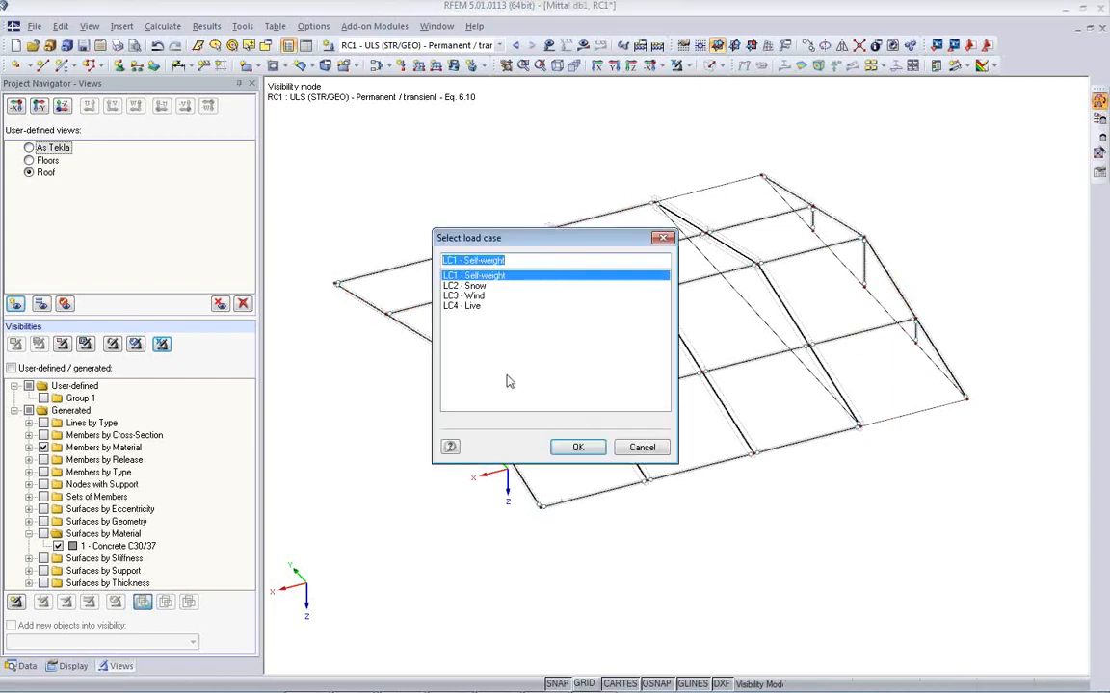
click(580, 450)
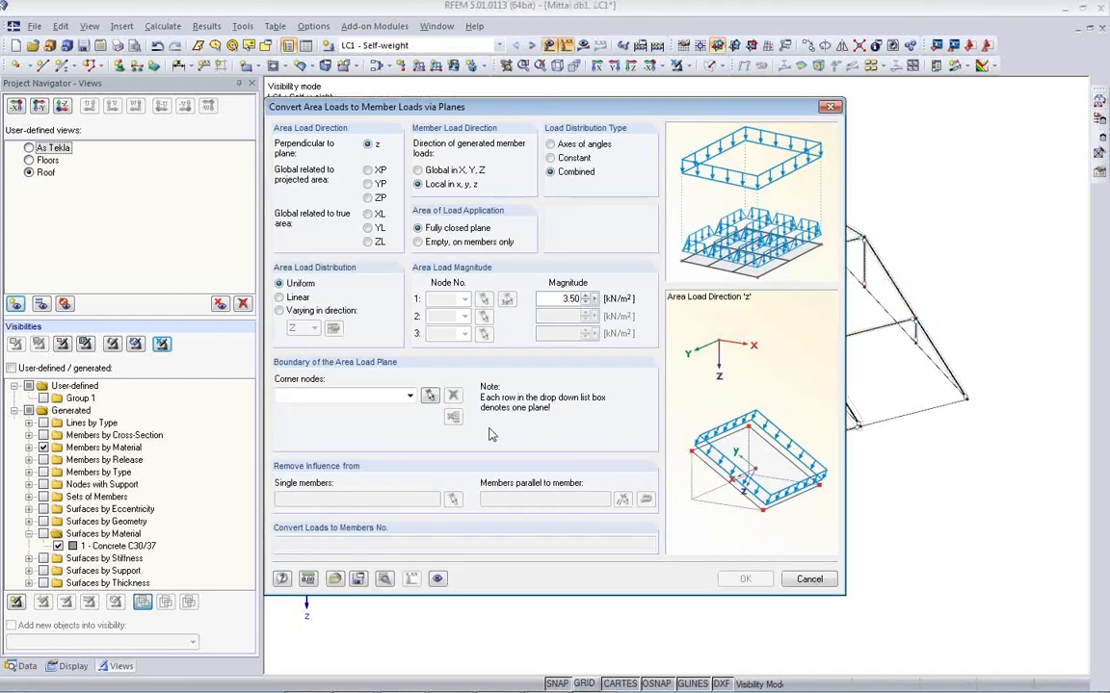
double_click(552, 300)
click(367, 241)
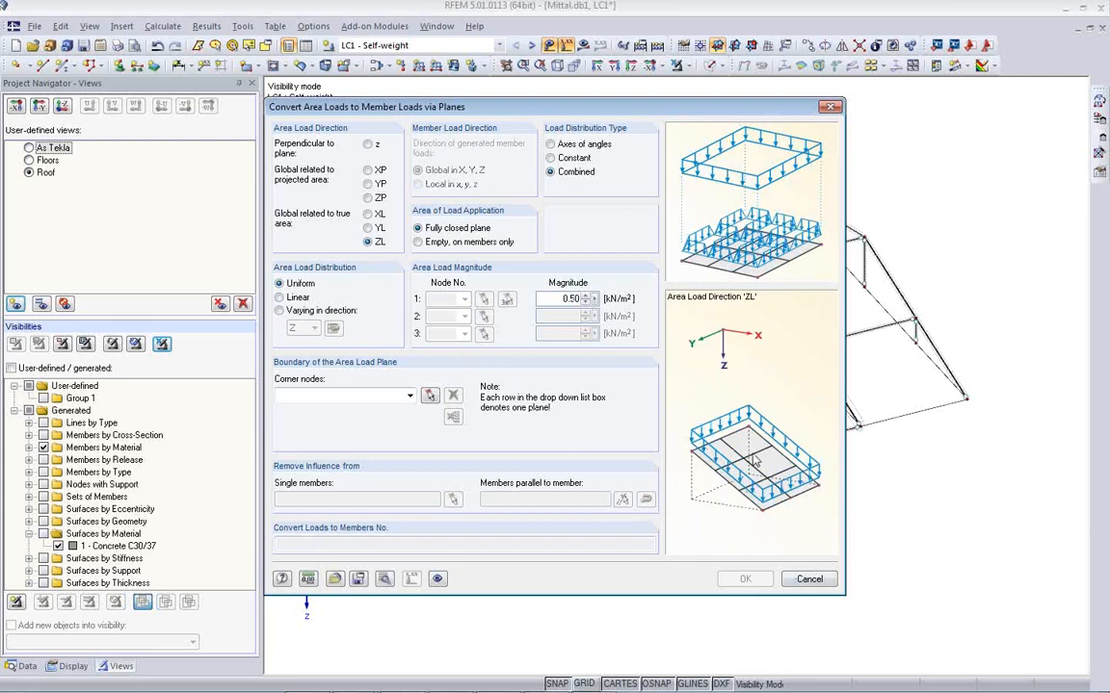
- Define the upper roof slope as a load plane through corner nodes 164, 126, 135 and 154
click(429, 395)
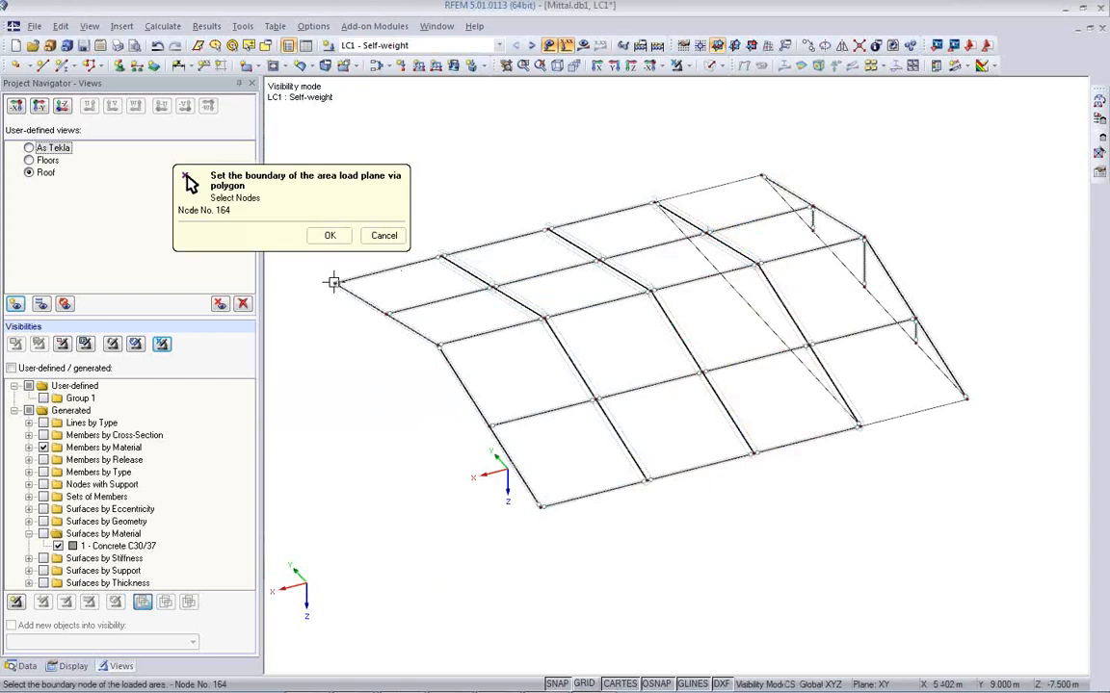
click(334, 281)
click(765, 178)
click(863, 238)
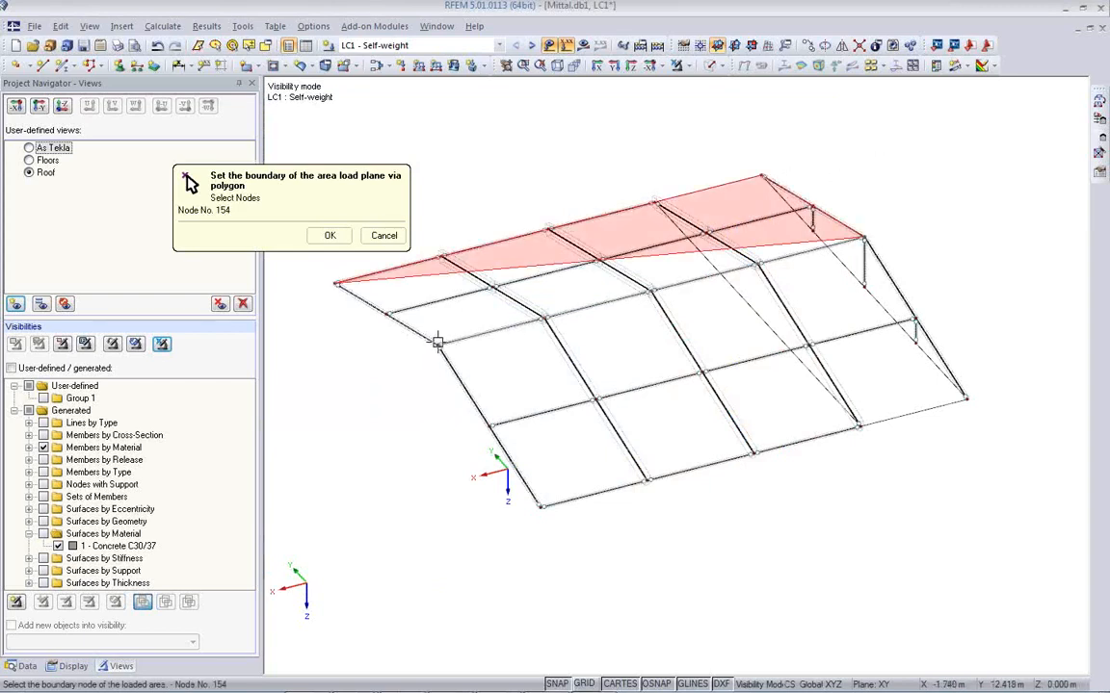
click(437, 341)
click(334, 281)
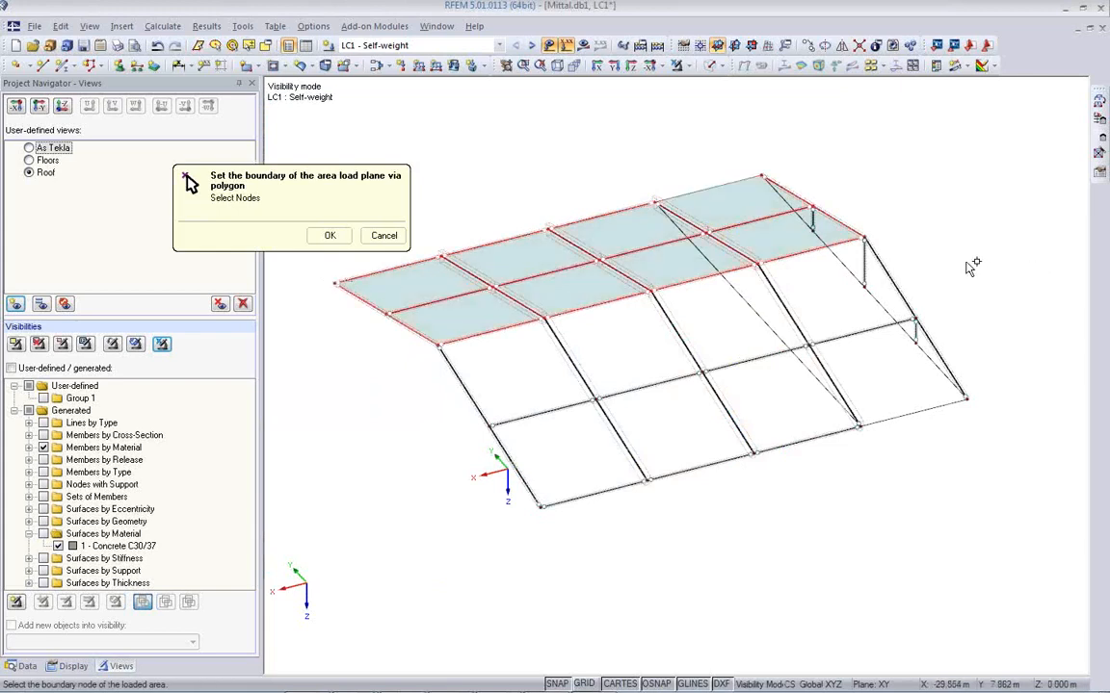
- Add the lower roof slope as a second load plane through corner nodes 135, 127, 158 and 154
click(864, 238)
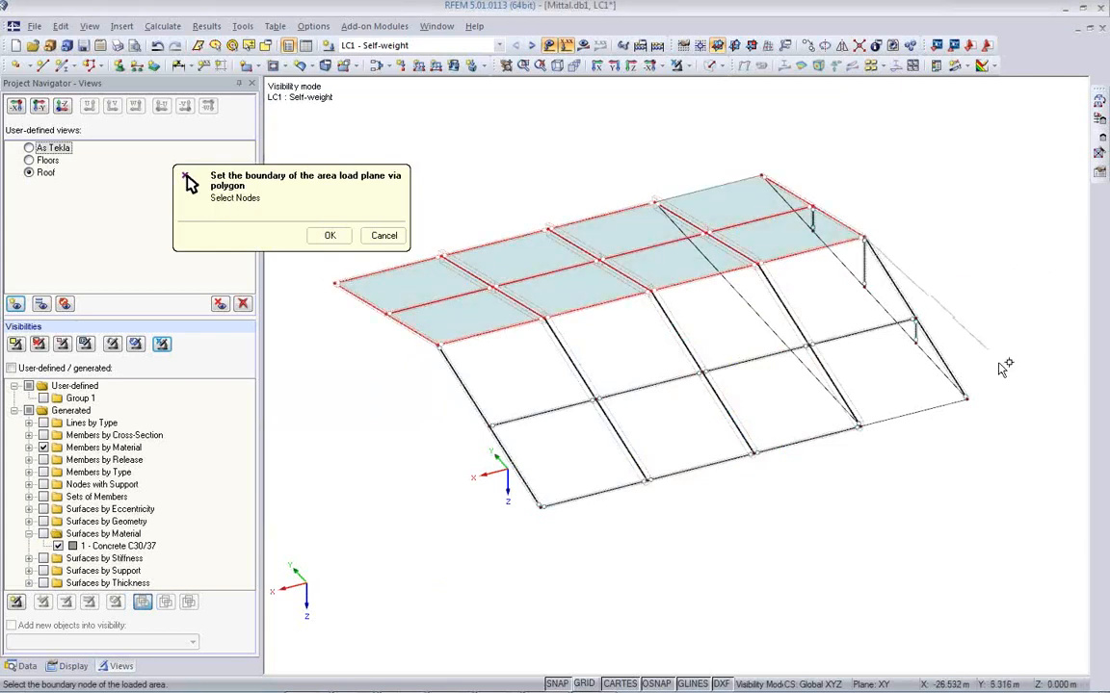
click(966, 398)
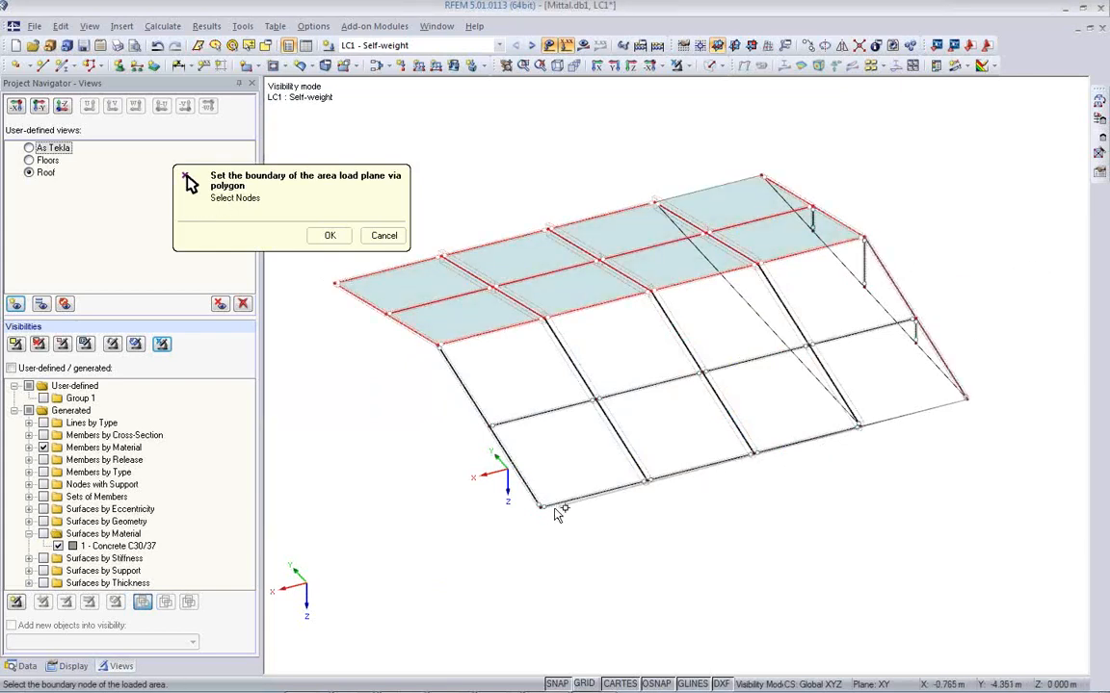
click(538, 505)
click(437, 343)
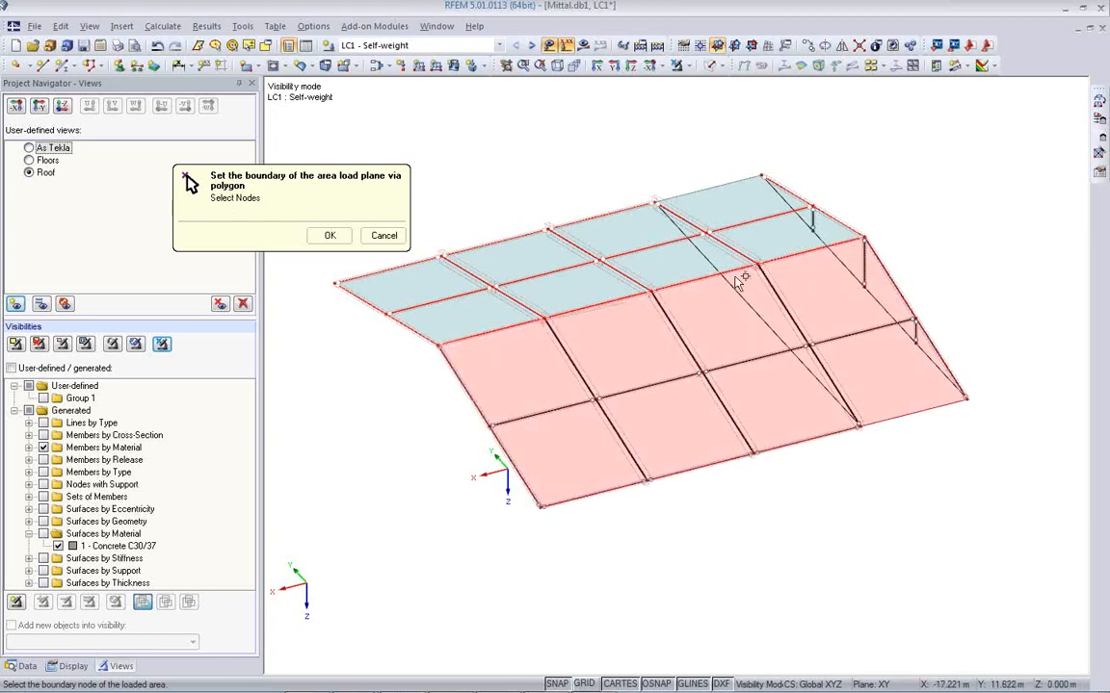
click(864, 238)
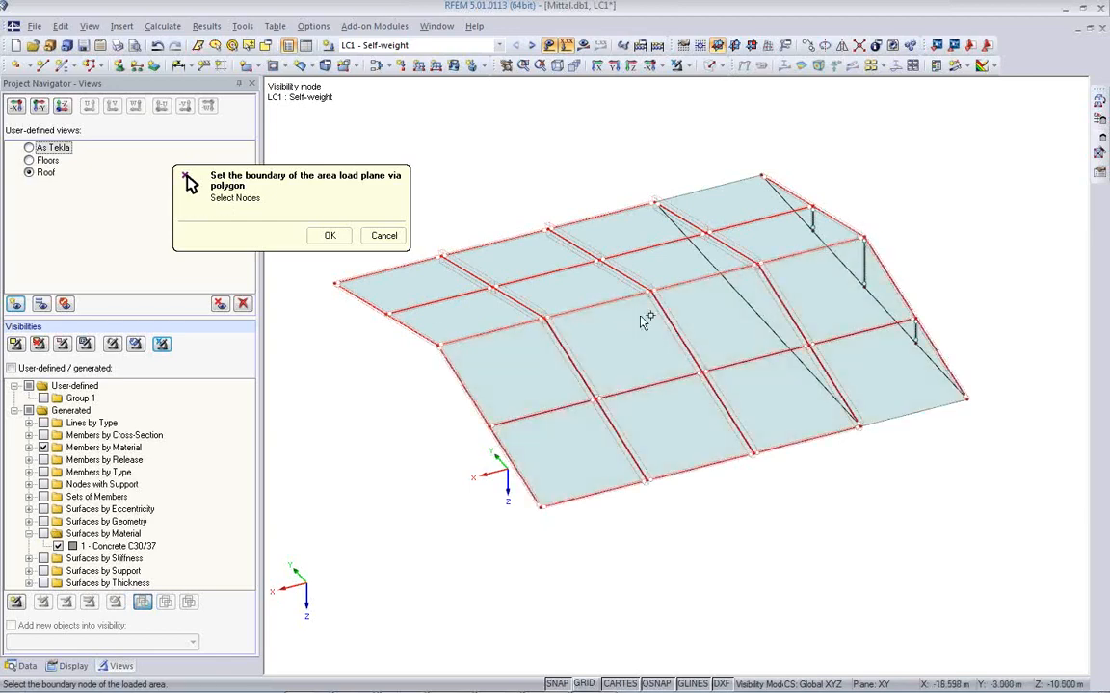
click(330, 235)
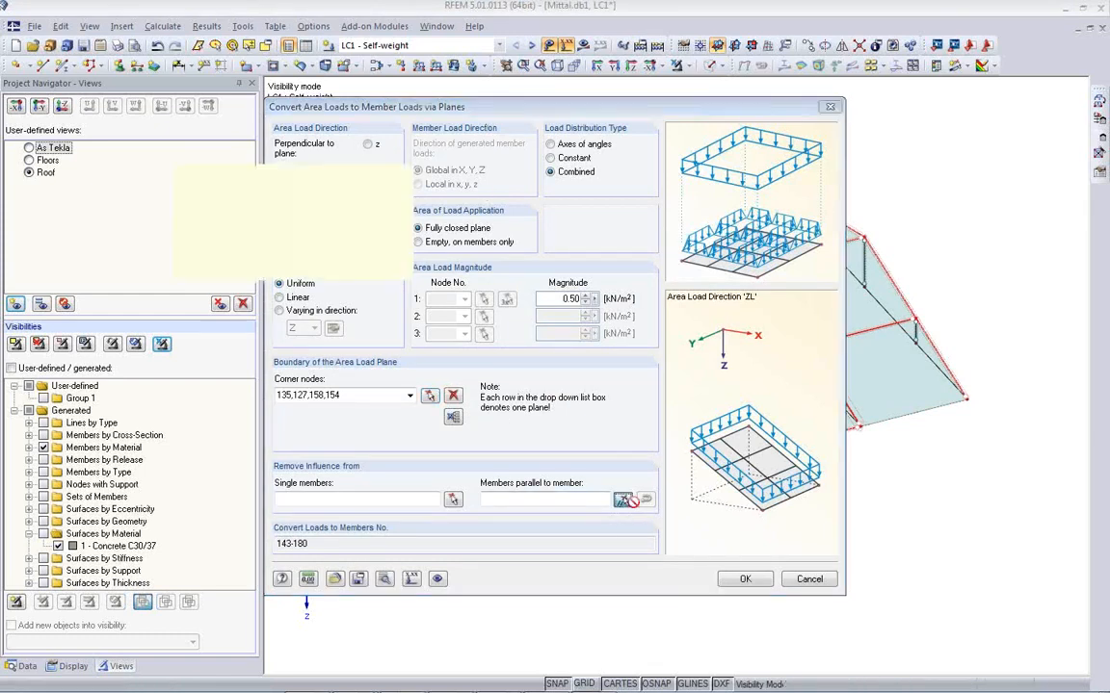
- Remove the influence of roof members parallel to member 177 and generate the member loads, accepting deletion of existing results
click(622, 500)
click(601, 493)
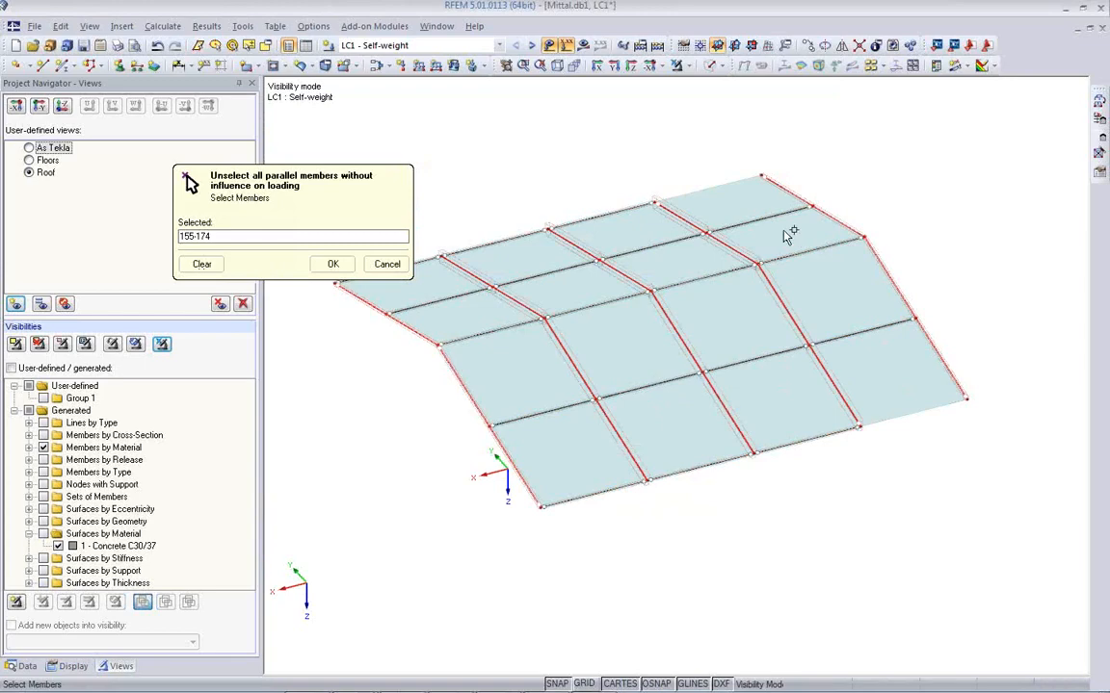
click(334, 264)
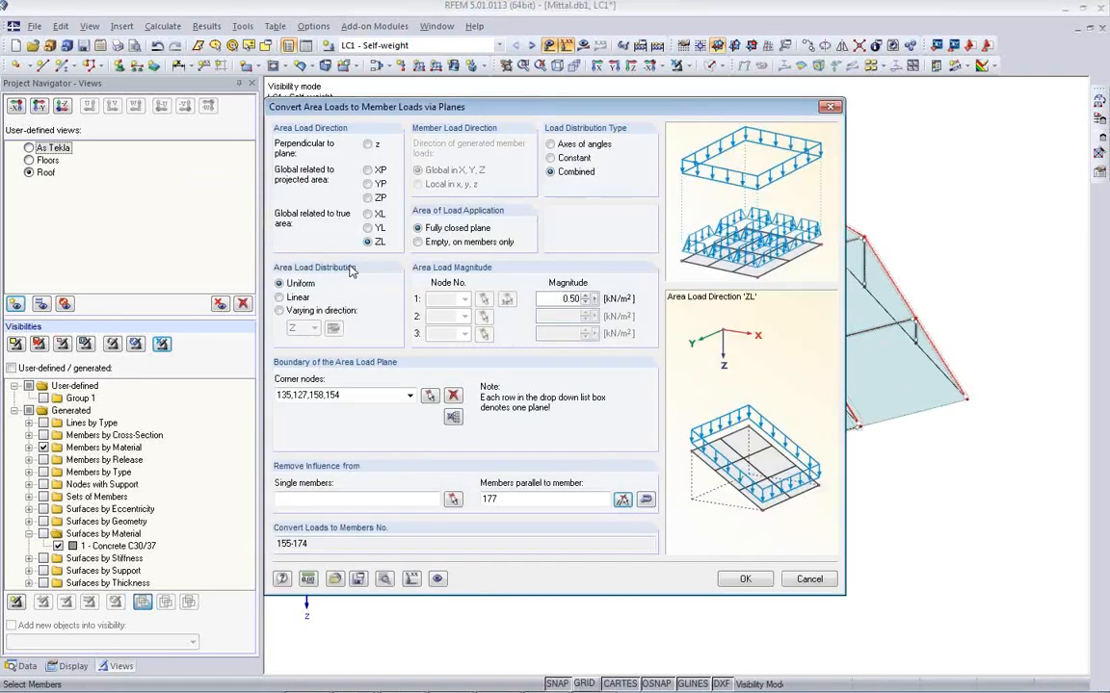
click(743, 580)
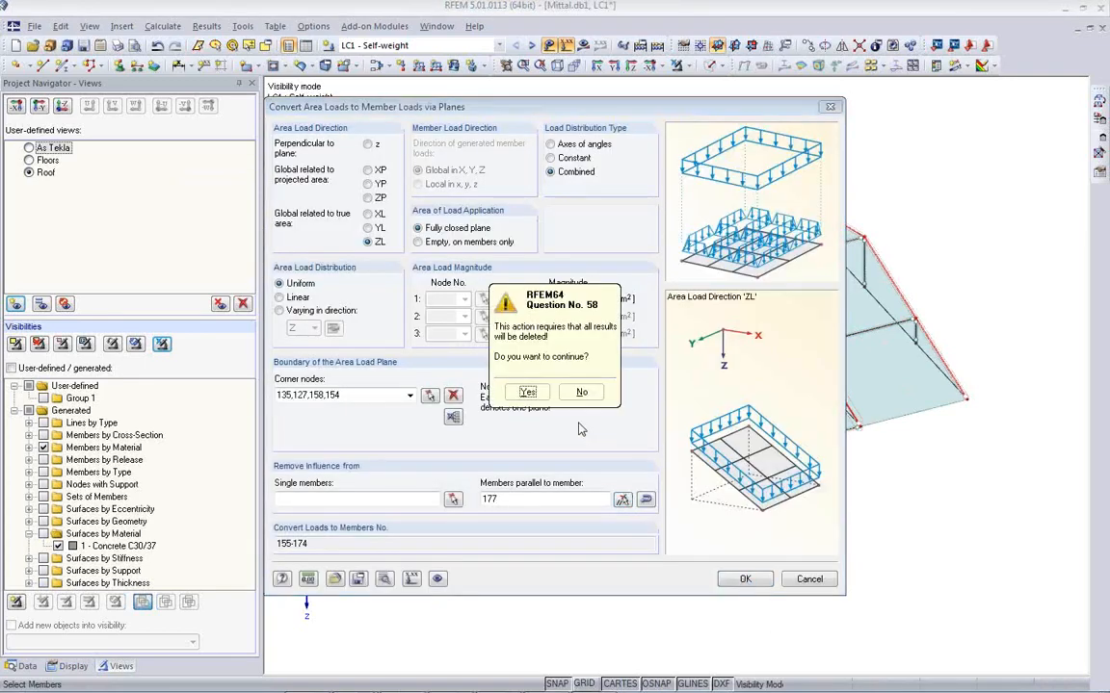
click(528, 392)
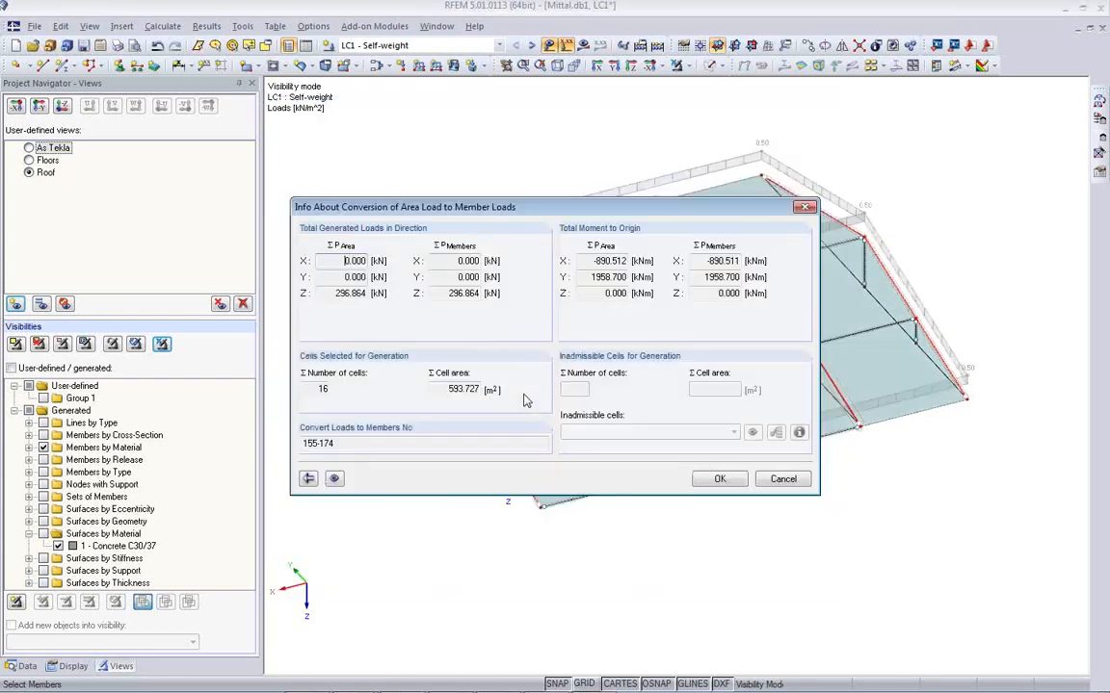
click(717, 481)
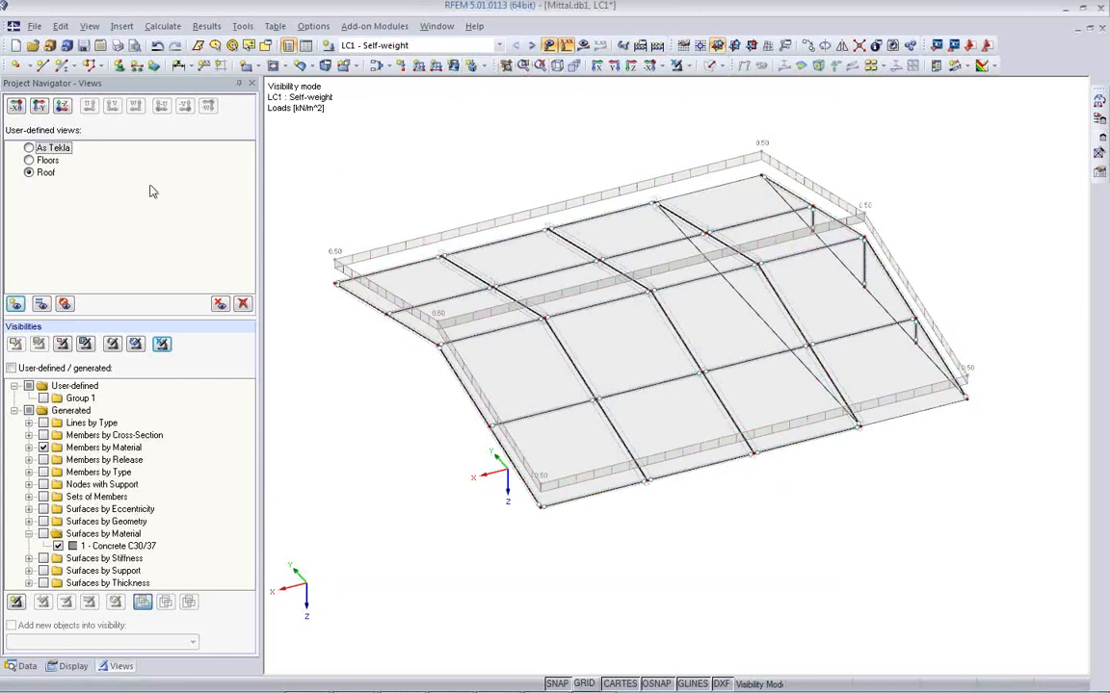
- Inspect the whole model, then show the Floors view and prepare a 1.50 kN/m² ZL area load conversion with the roof planes cleared
click(30, 148)
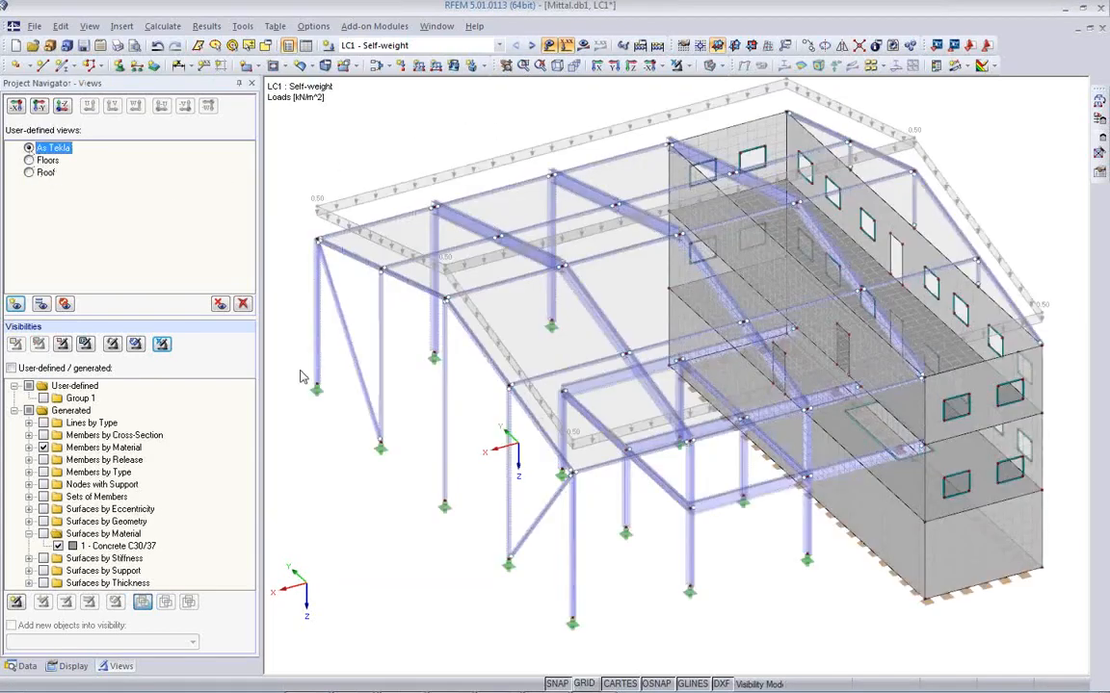
ctrl+middle_drag(792, 546, 608, 387)
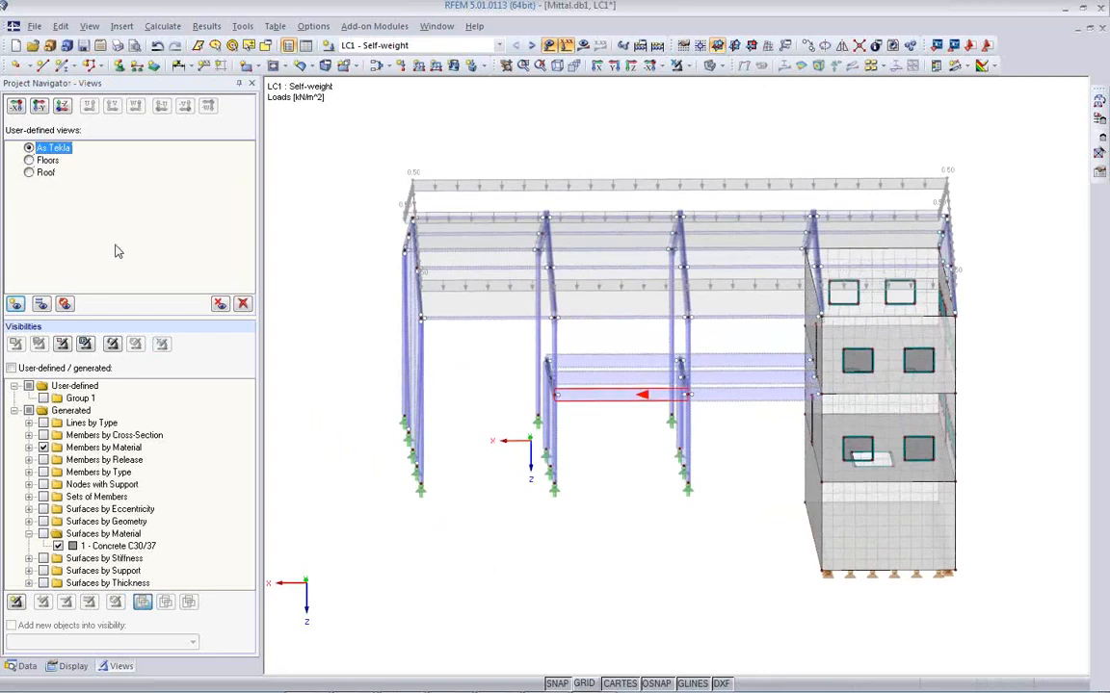
click(30, 161)
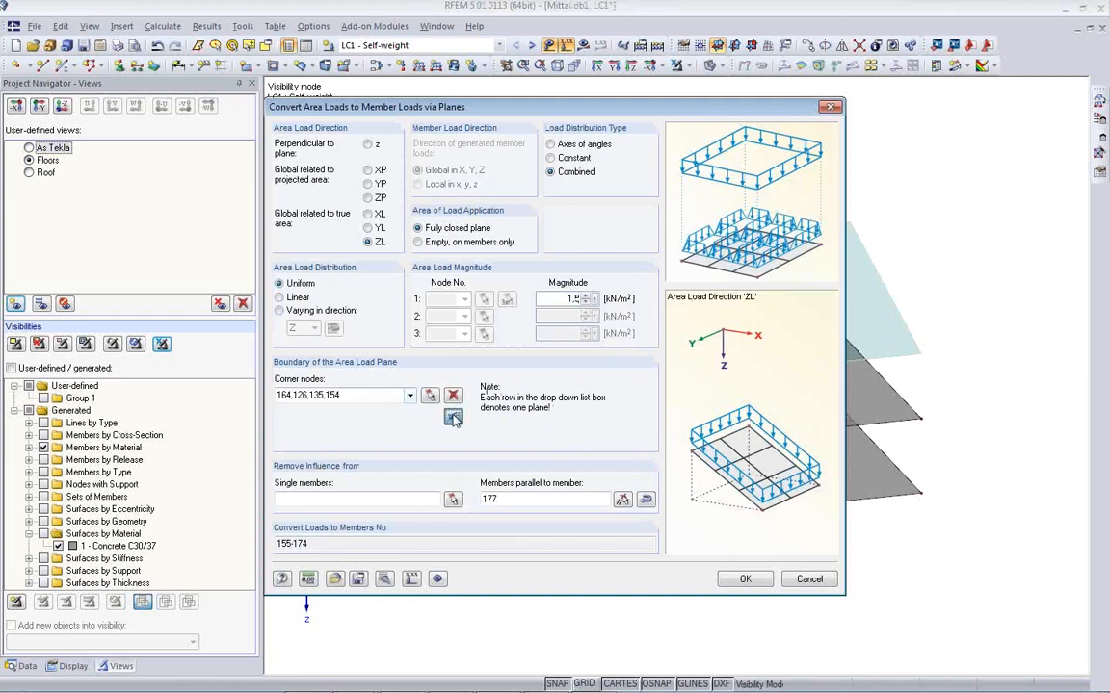
click(452, 417)
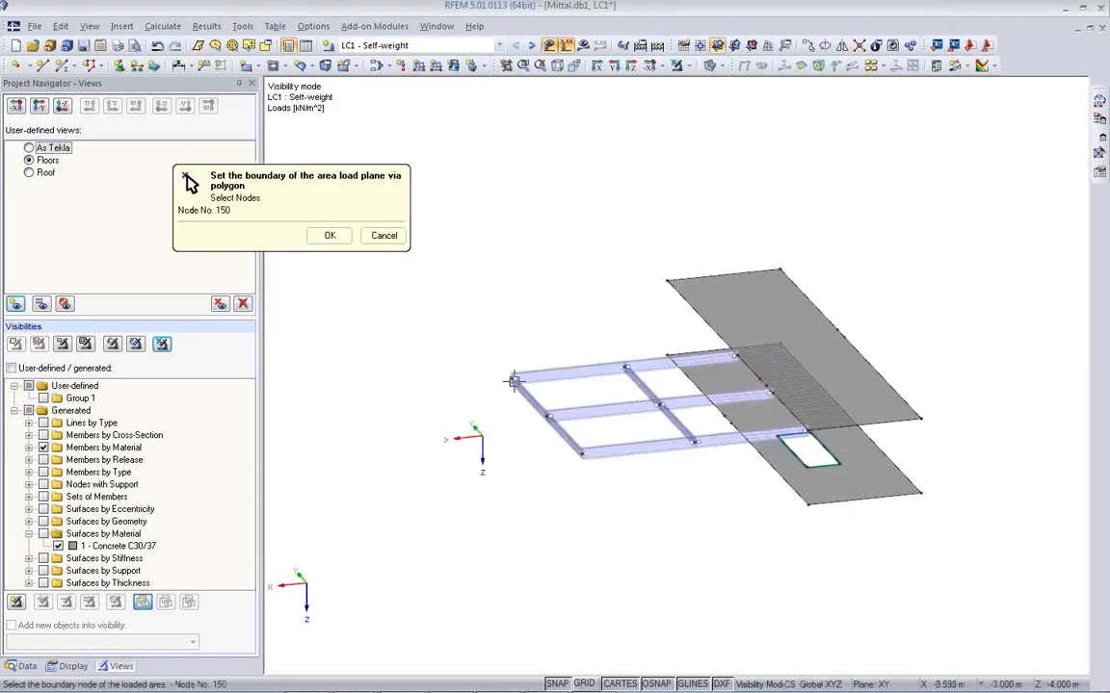
- Define the steel floor grid as the load plane through corner nodes 150, 139, 141 and 147
click(736, 356)
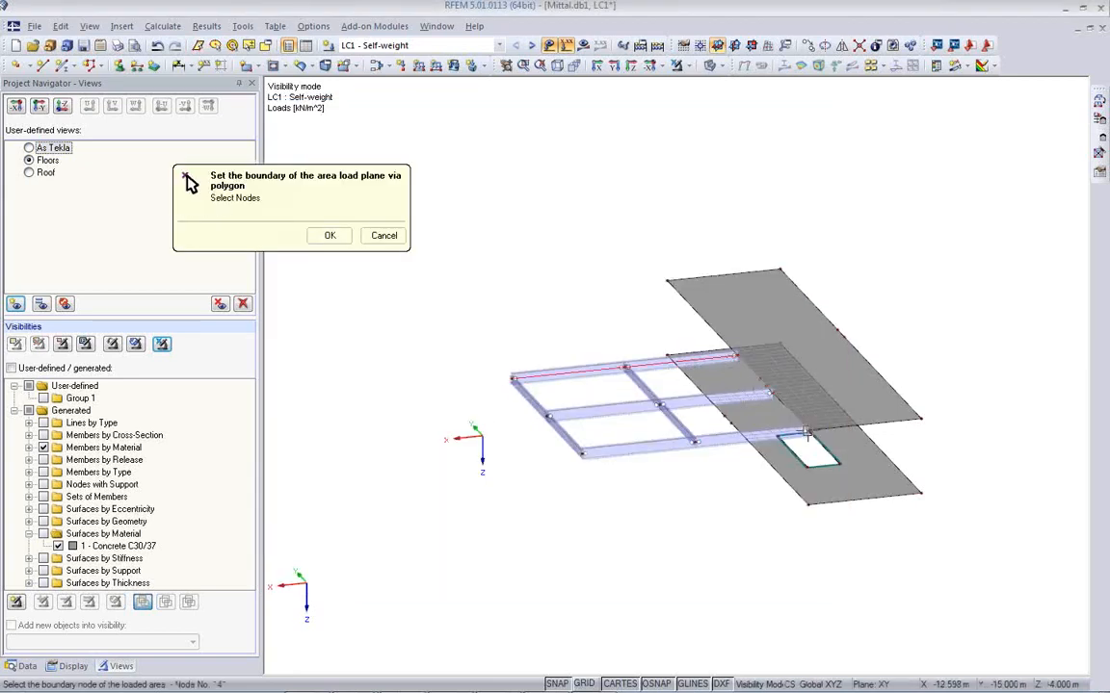
click(807, 431)
click(582, 455)
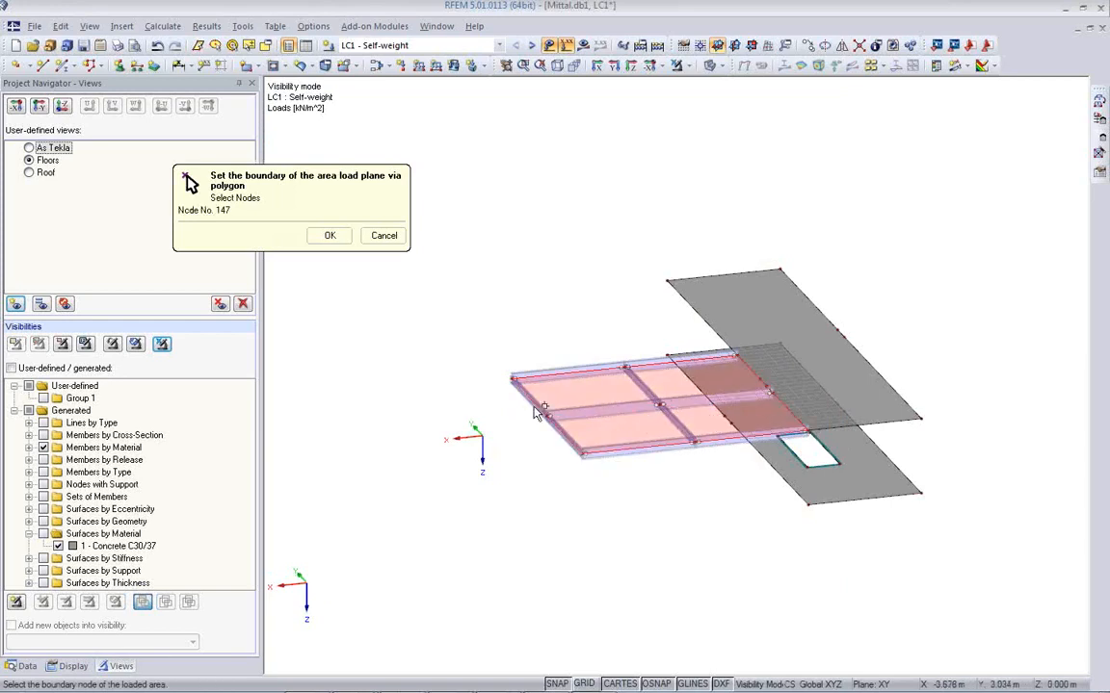
click(463, 345)
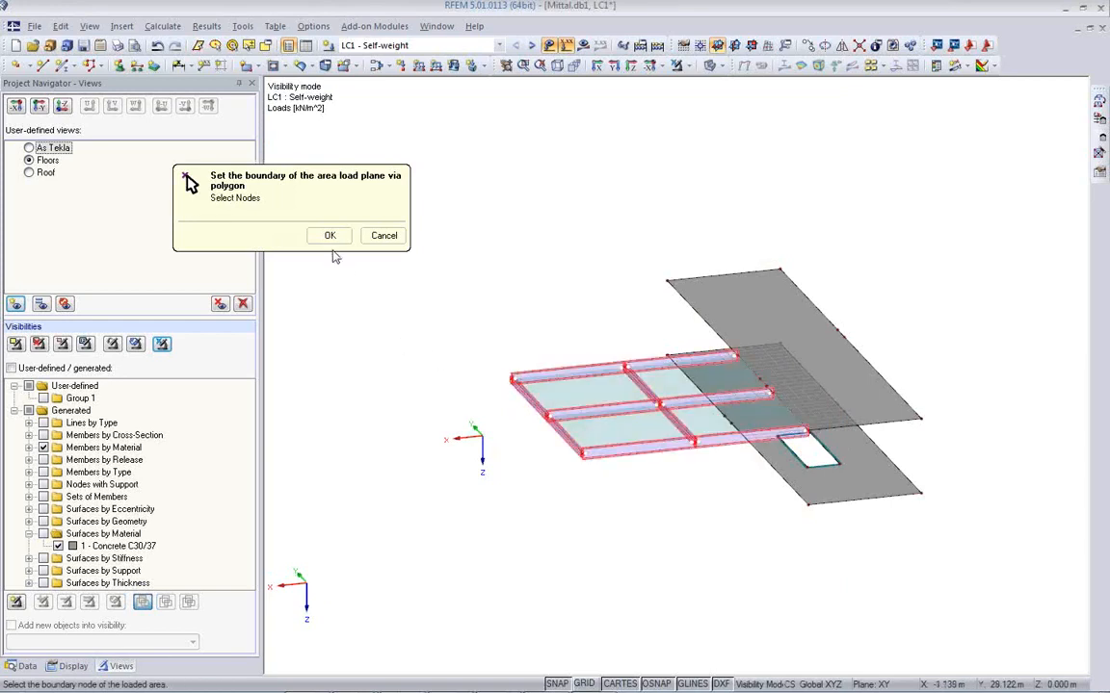
click(329, 237)
- Remove the load influence of the floor cross beams parallel to member 195
click(622, 499)
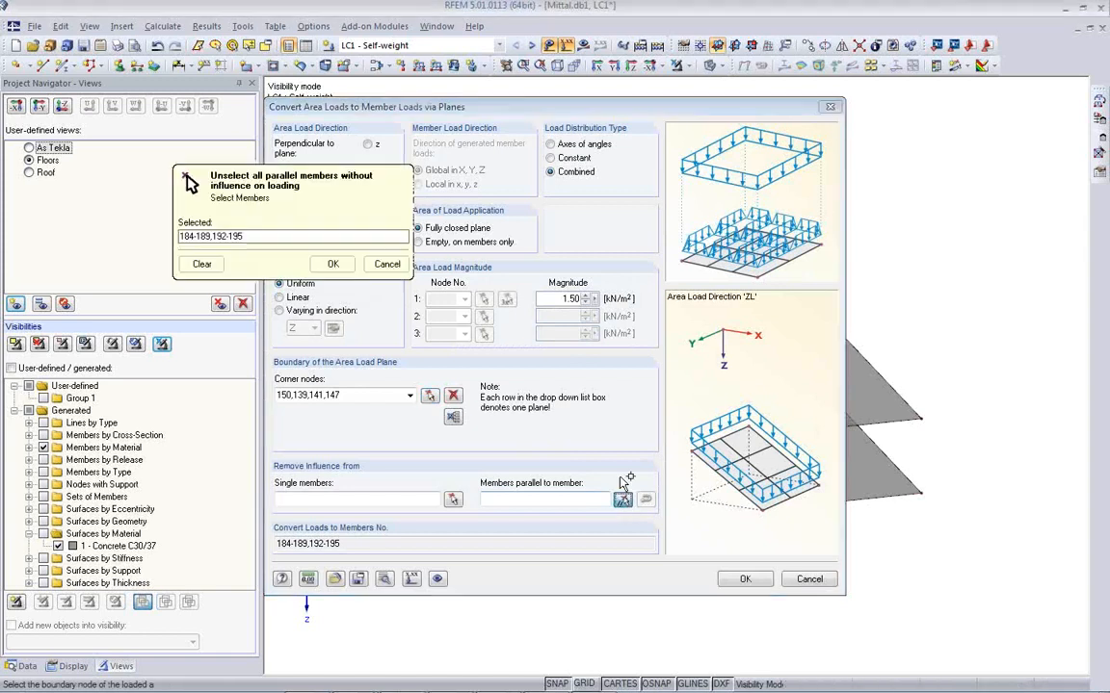
click(564, 440)
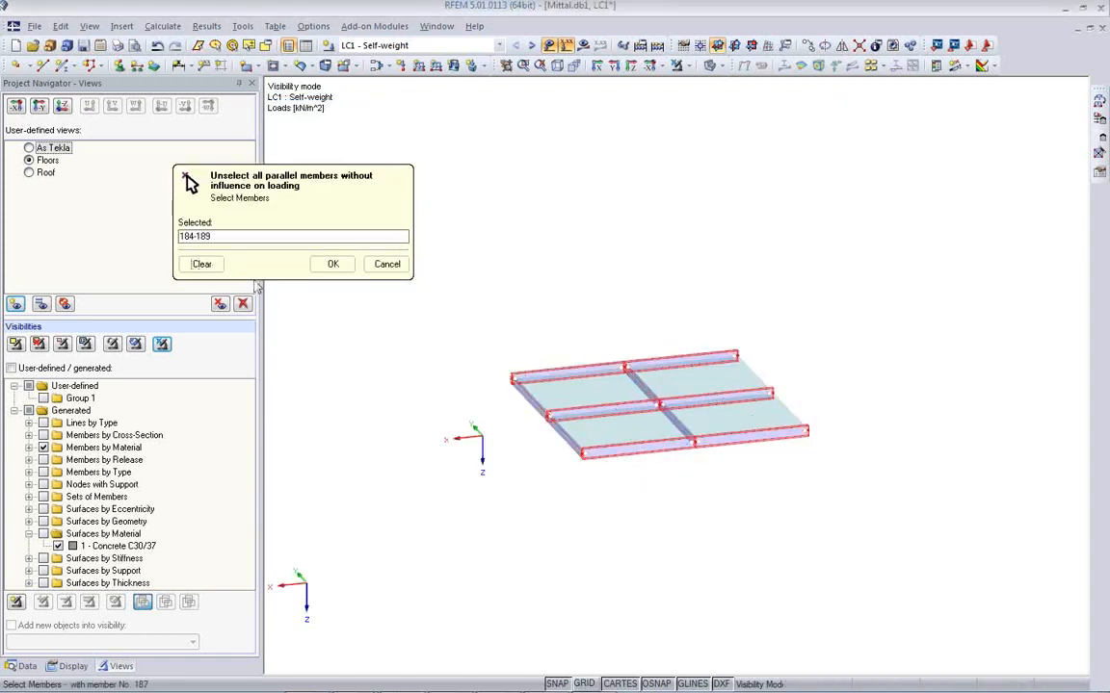
click(332, 264)
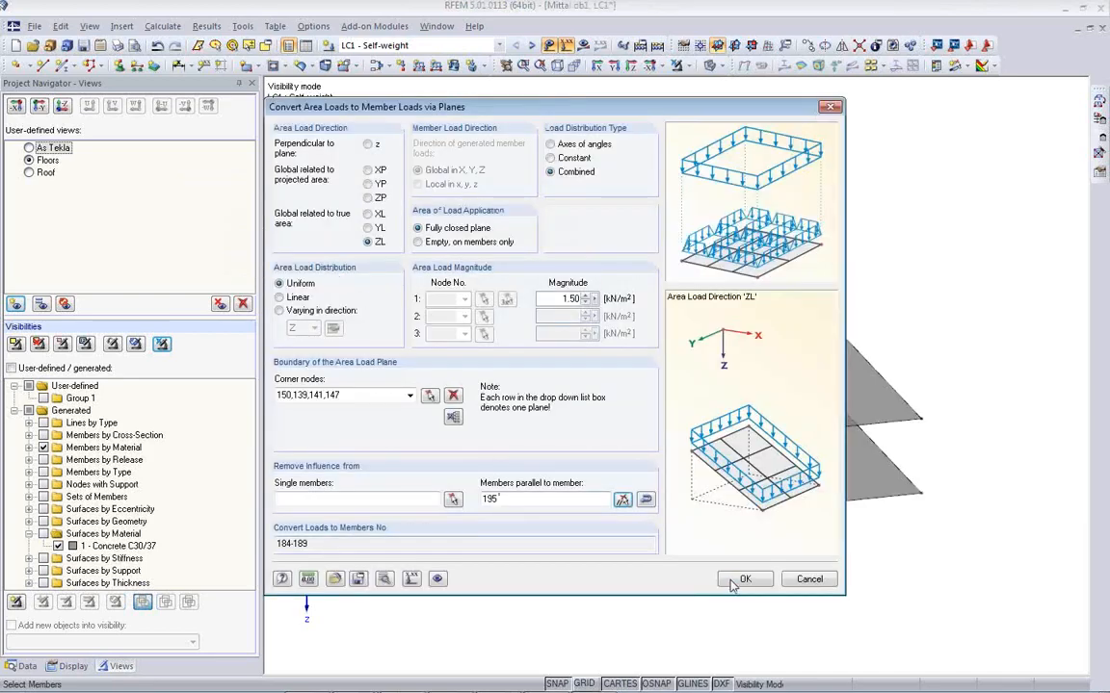
- Generate the steel floor's member loads and apply a uniform 1.50 kN/m² ZL surface load to both concrete slabs
click(735, 581)
click(719, 480)
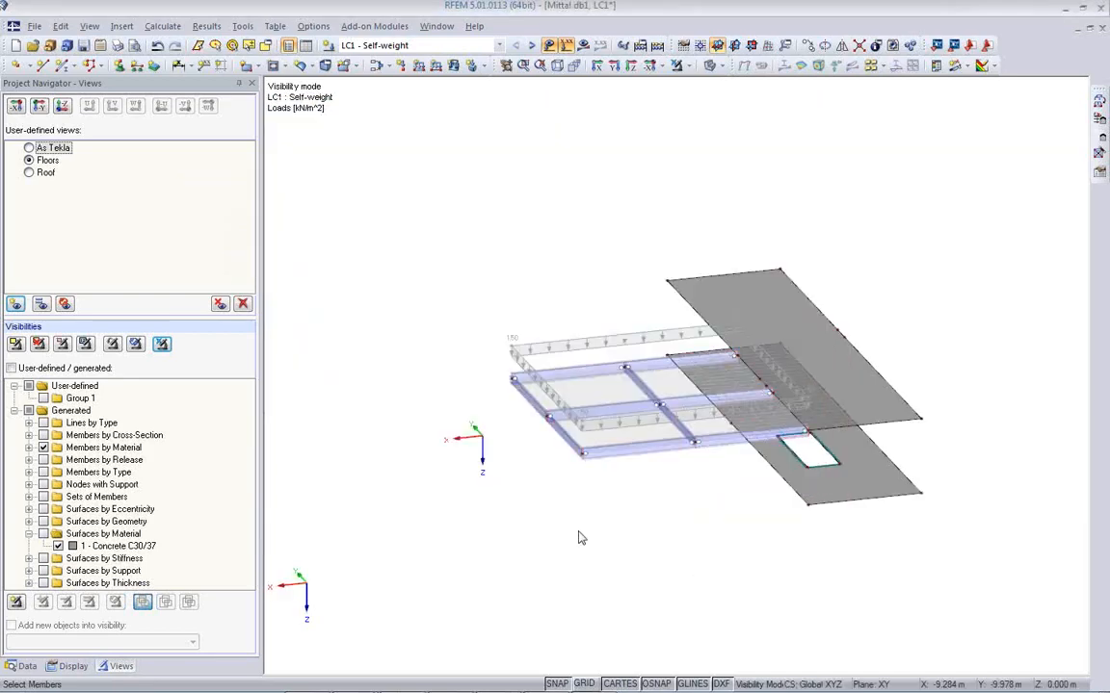
click(453, 66)
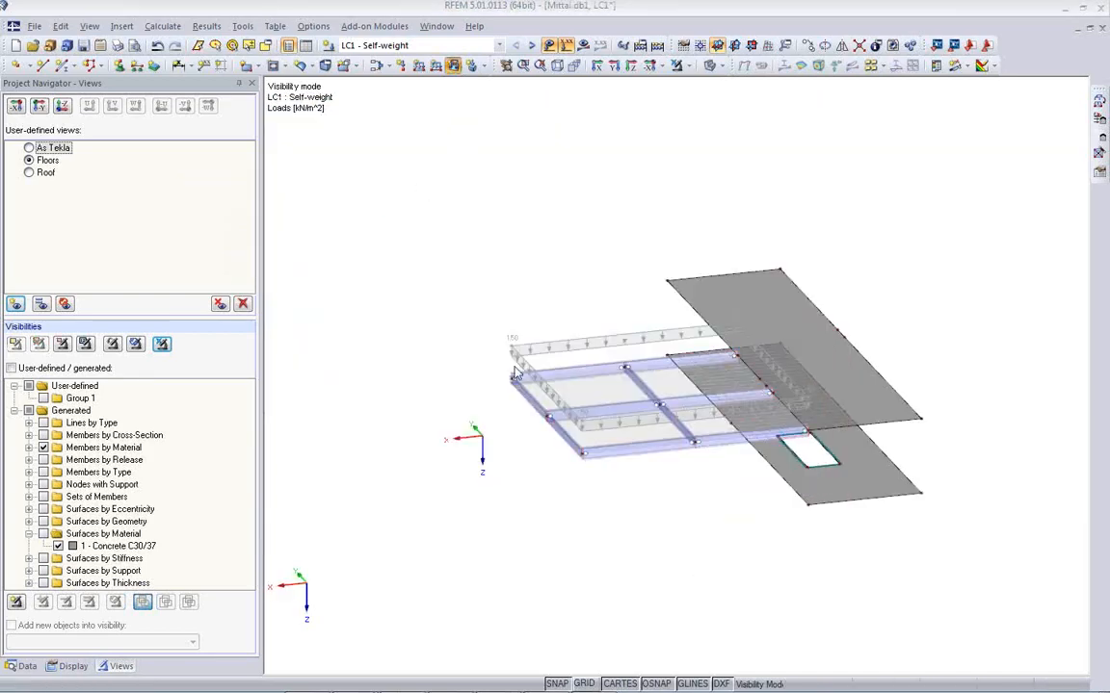
text(1.50)
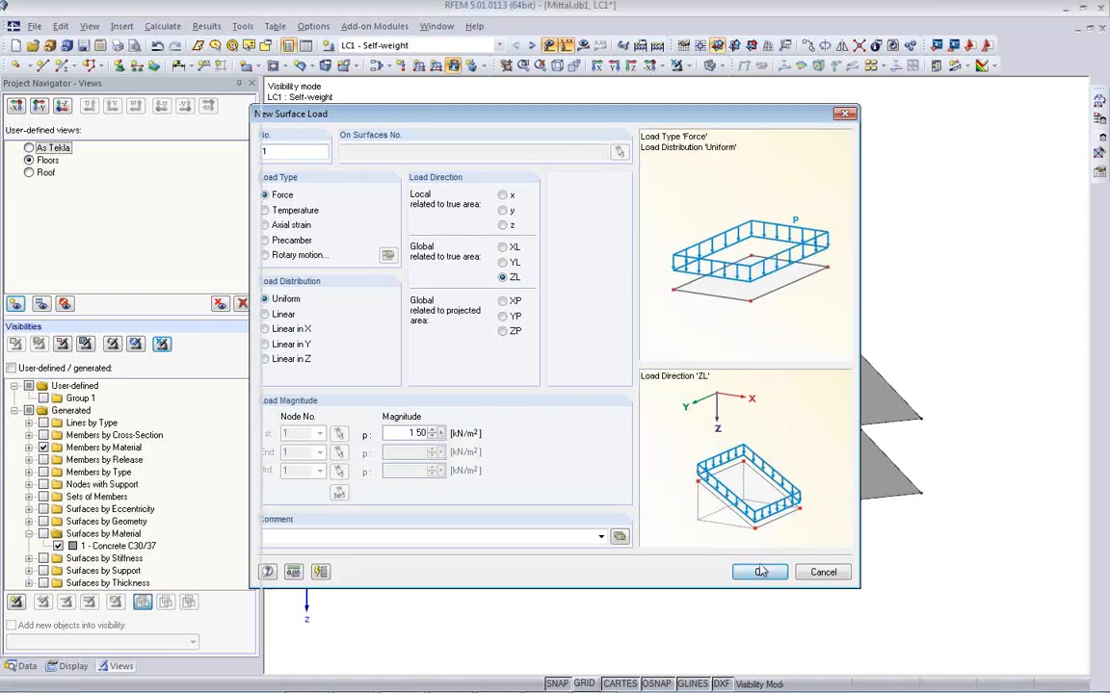
click(760, 572)
click(893, 478)
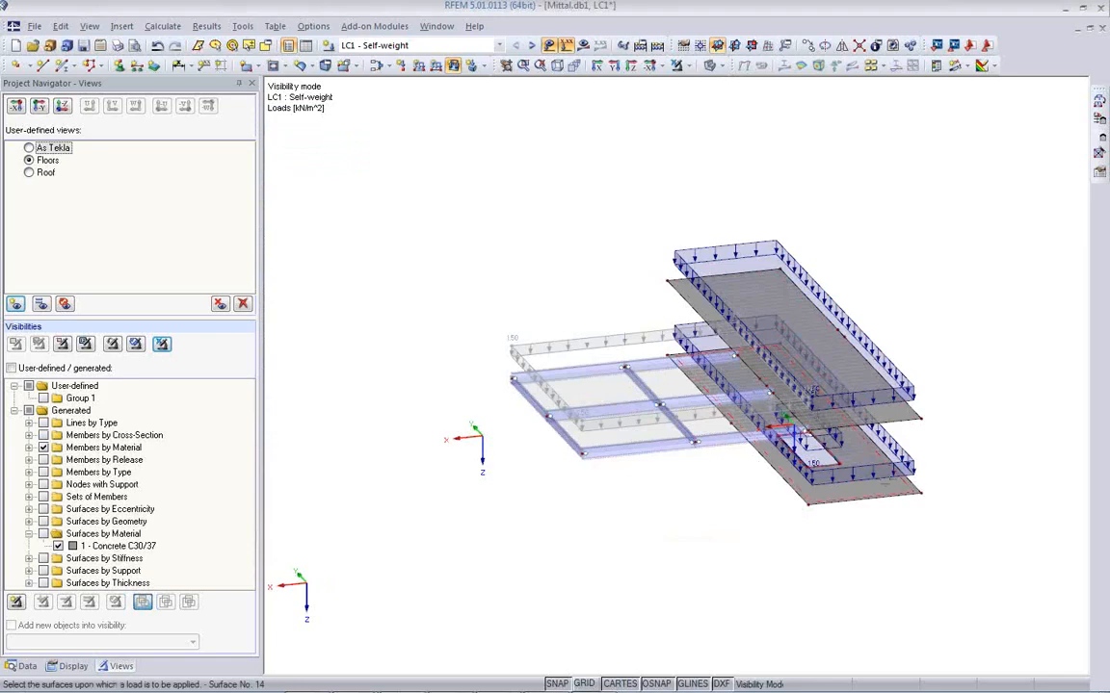
- Hide the loads and add line releases on all boundary lines of upper concrete slab 13, freeing rotations φx, φy and φz
ctrl+middle_drag(725, 555, 706, 416)
click(549, 46)
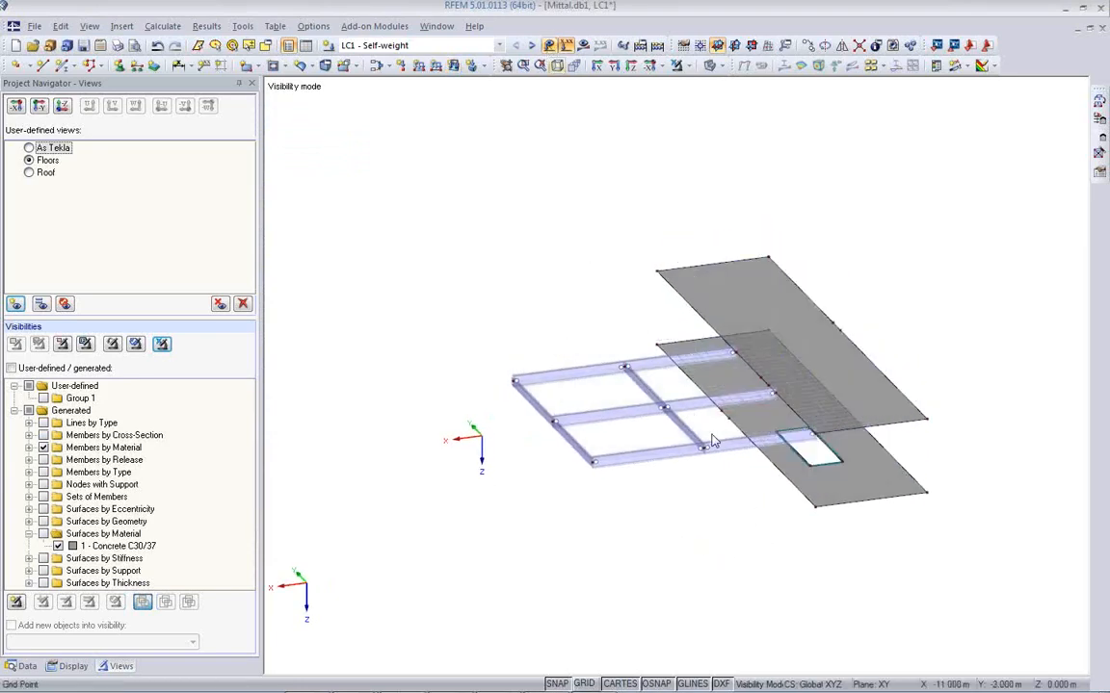
mouse_move(782, 518)
ctrl+middle_down()
mouse_move(741, 517)
mouse_move(777, 503)
ctrl+middle_up()
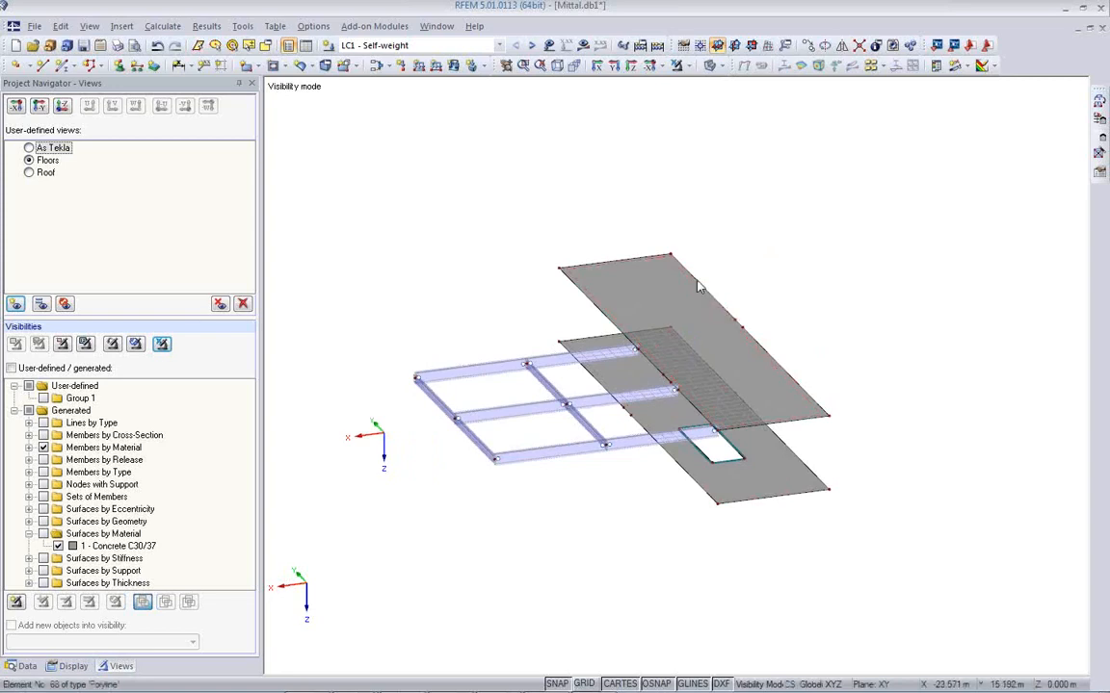
double_click(651, 297)
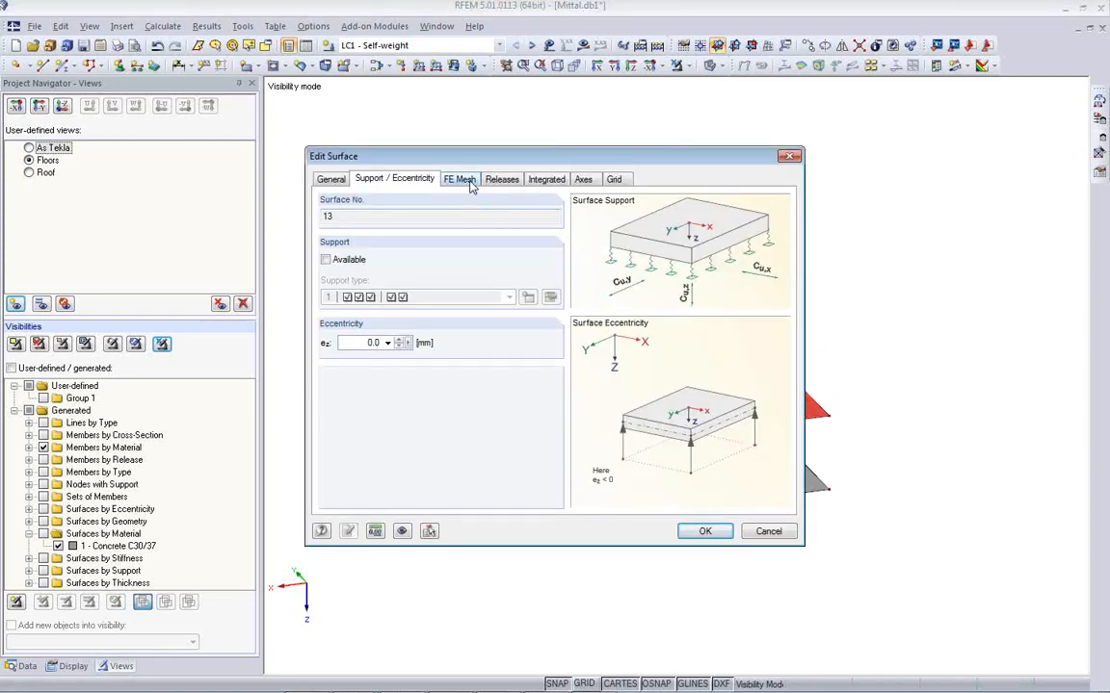
click(510, 183)
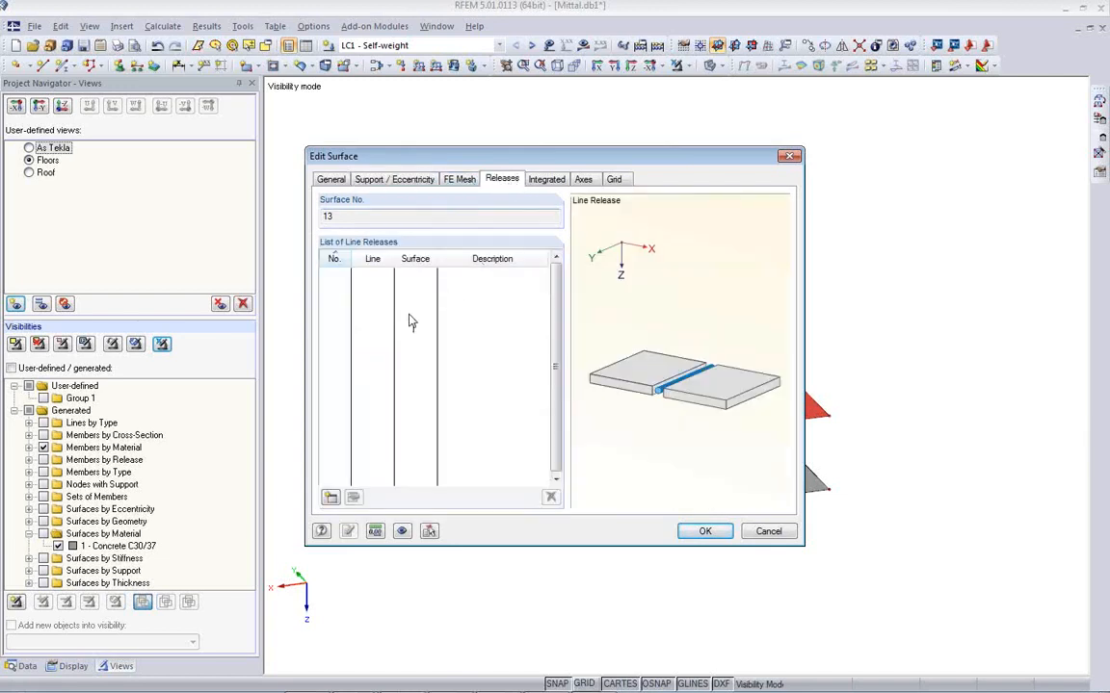
click(331, 497)
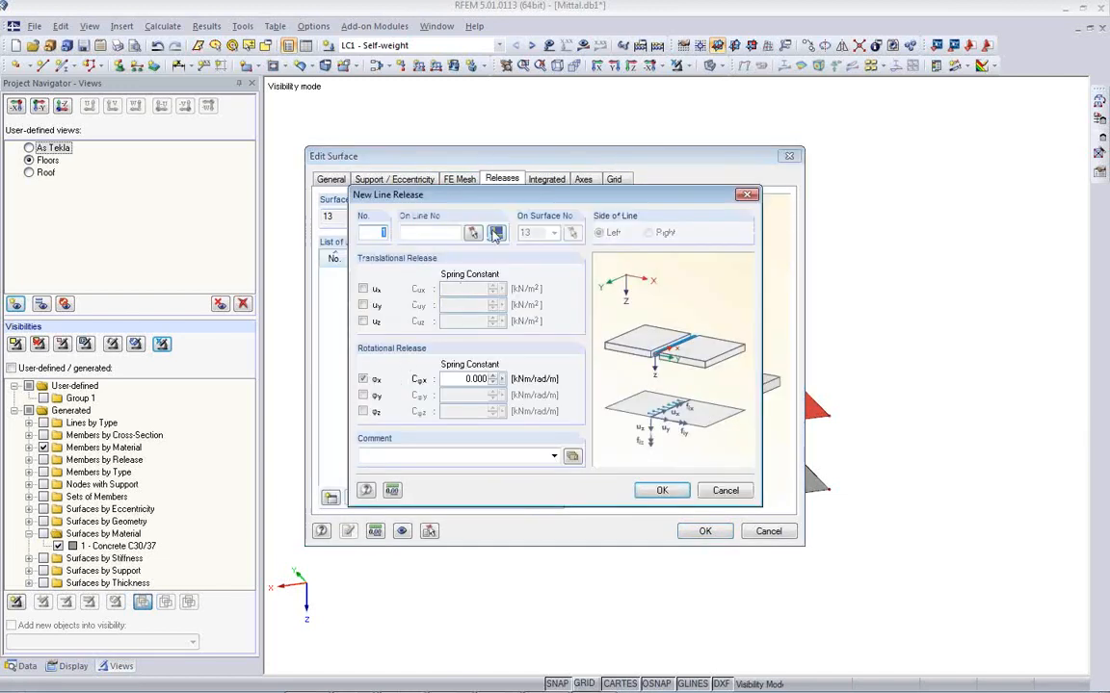
click(363, 396)
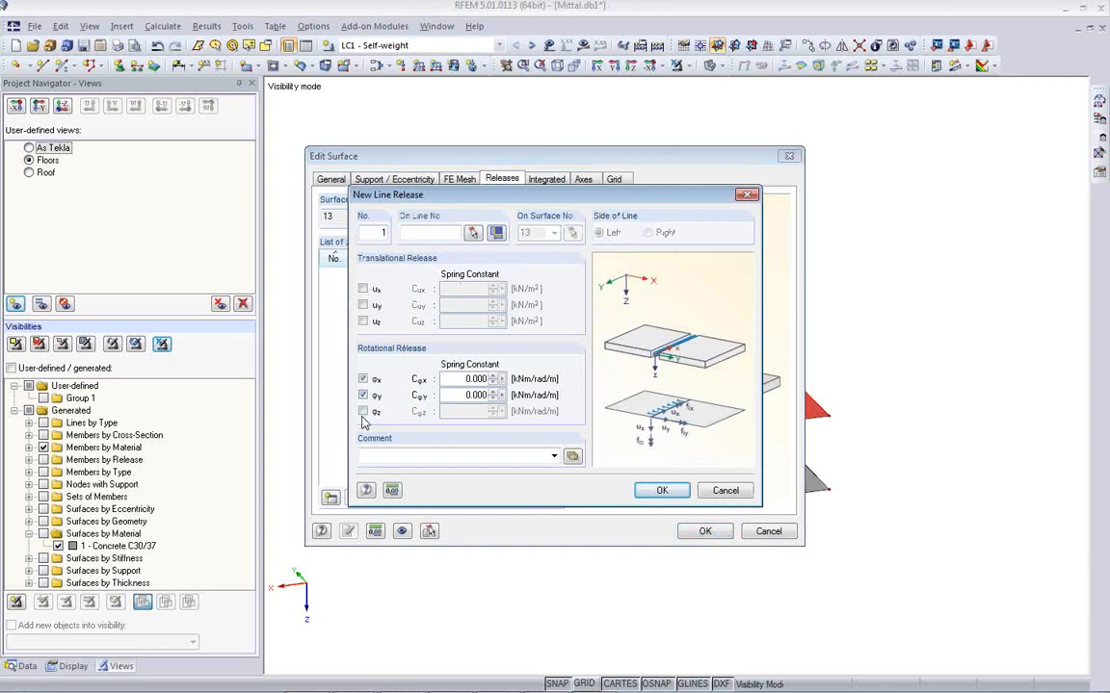
click(363, 412)
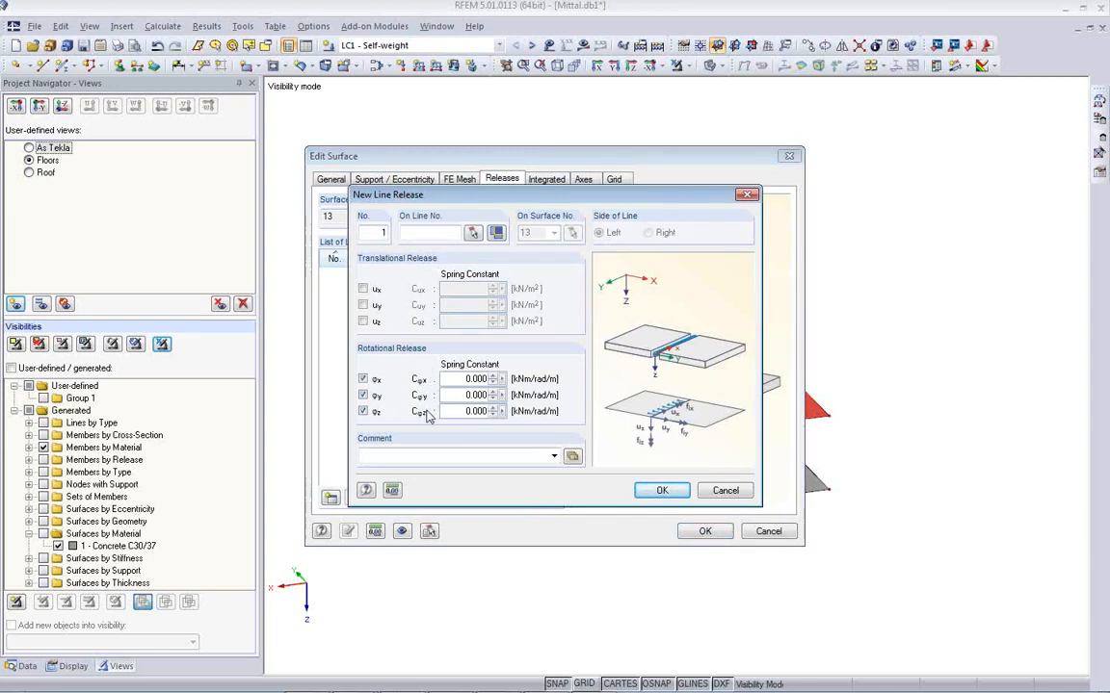
click(498, 236)
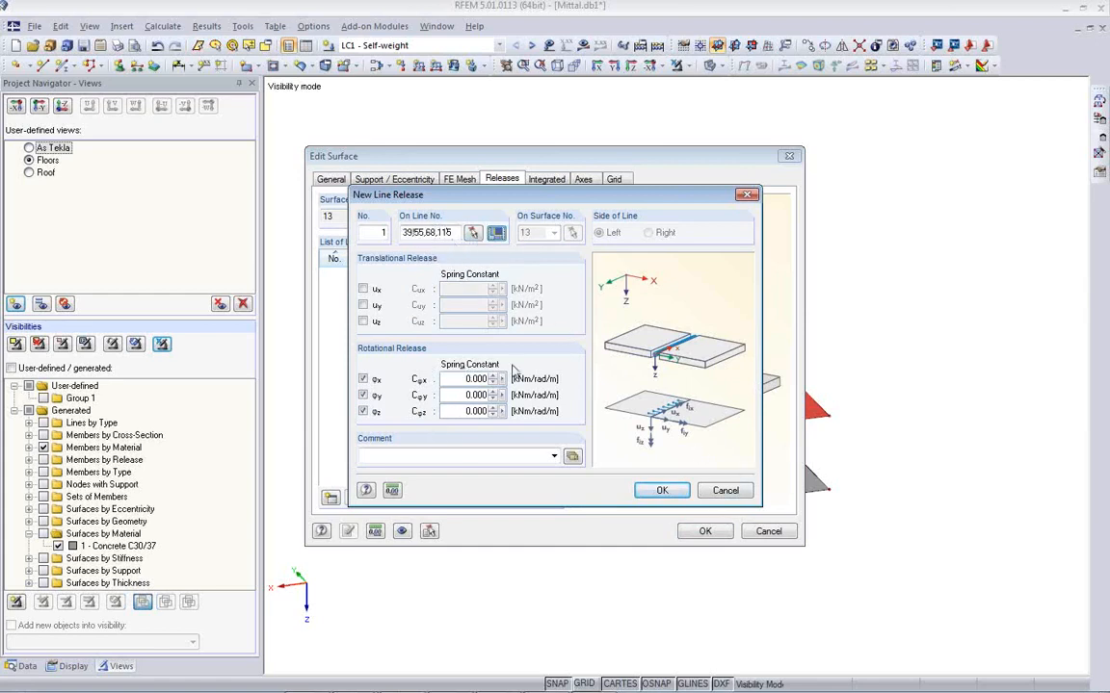
click(662, 490)
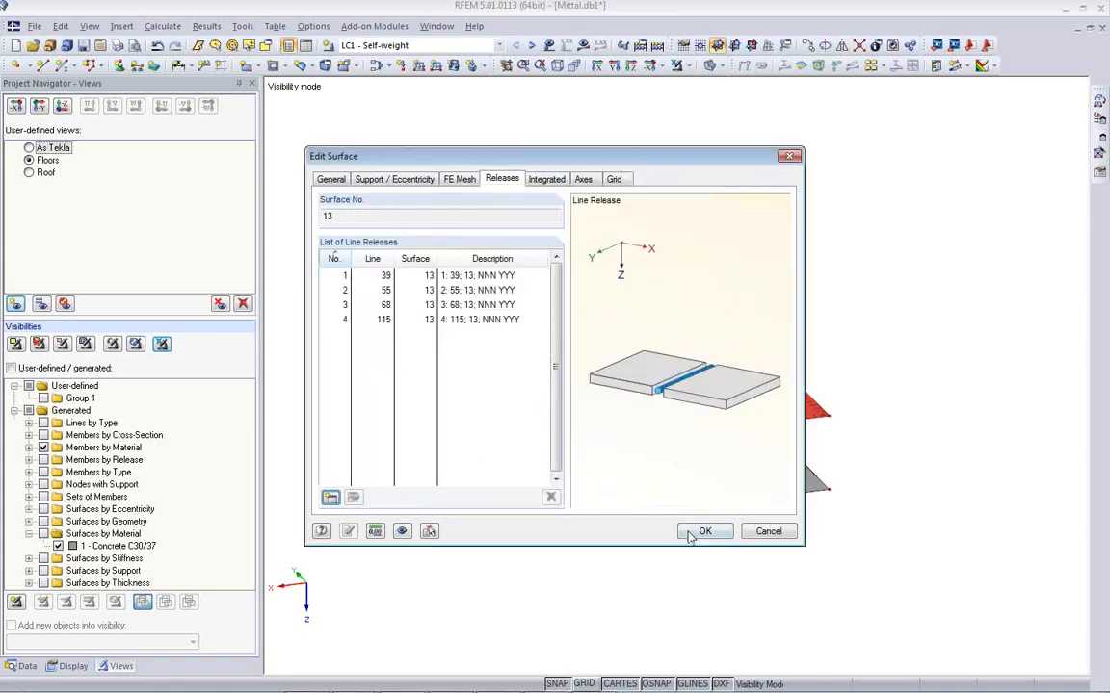
click(701, 533)
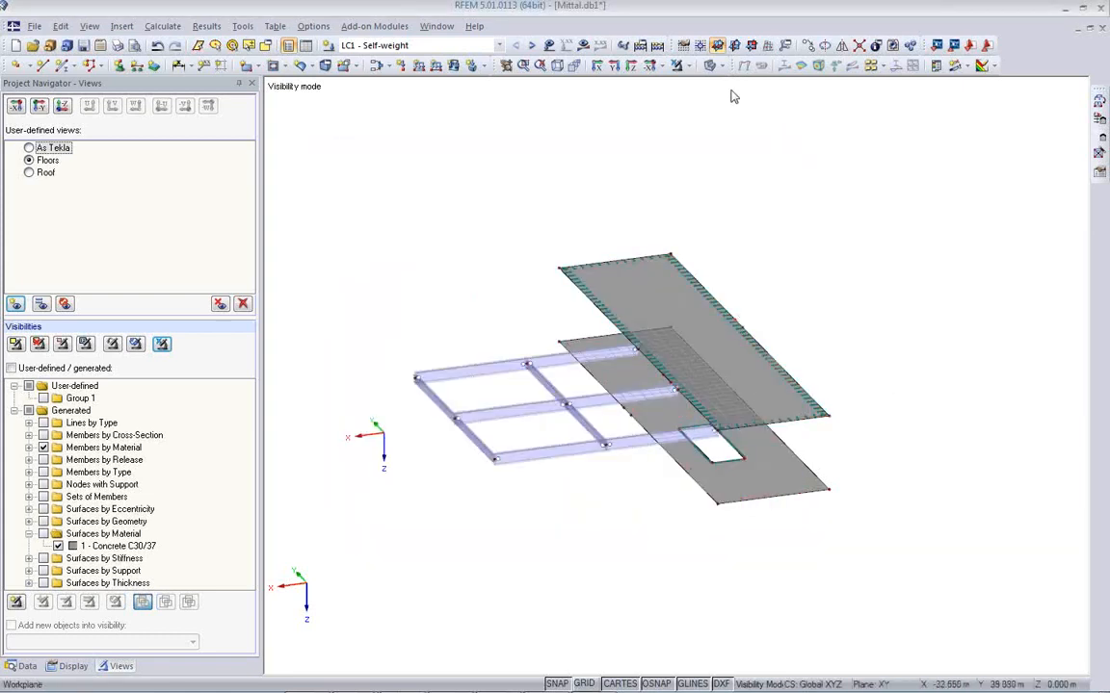
- Show the model as wireframe and release rotations φx, φy and φz along all lines of lower concrete slab 14
click(710, 65)
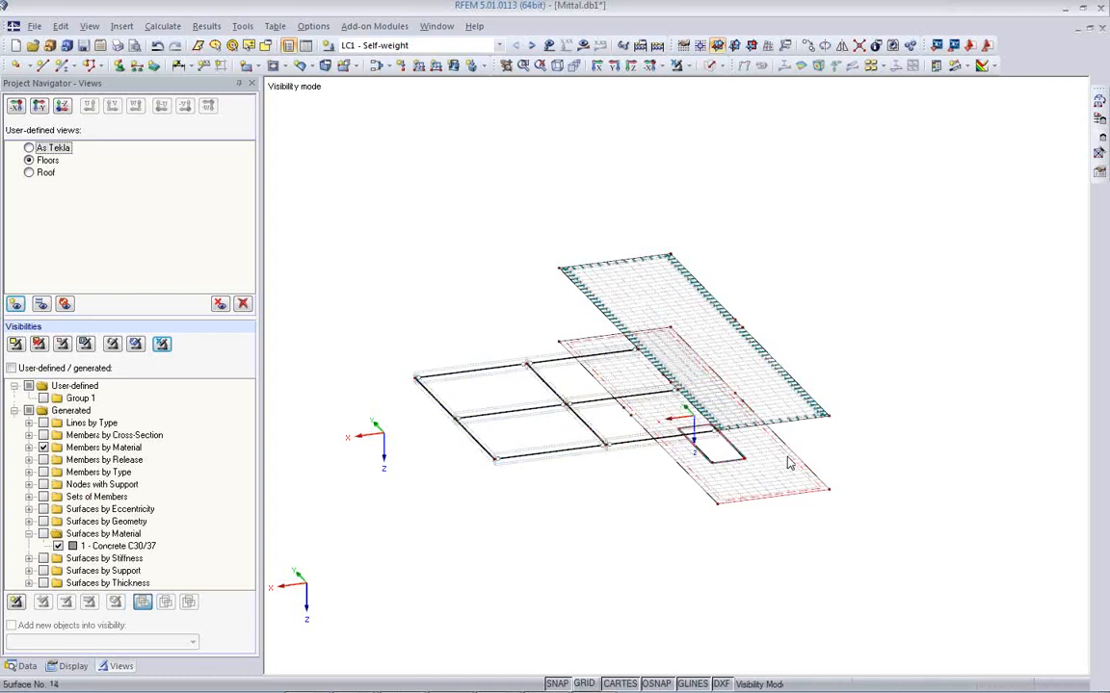
double_click(788, 464)
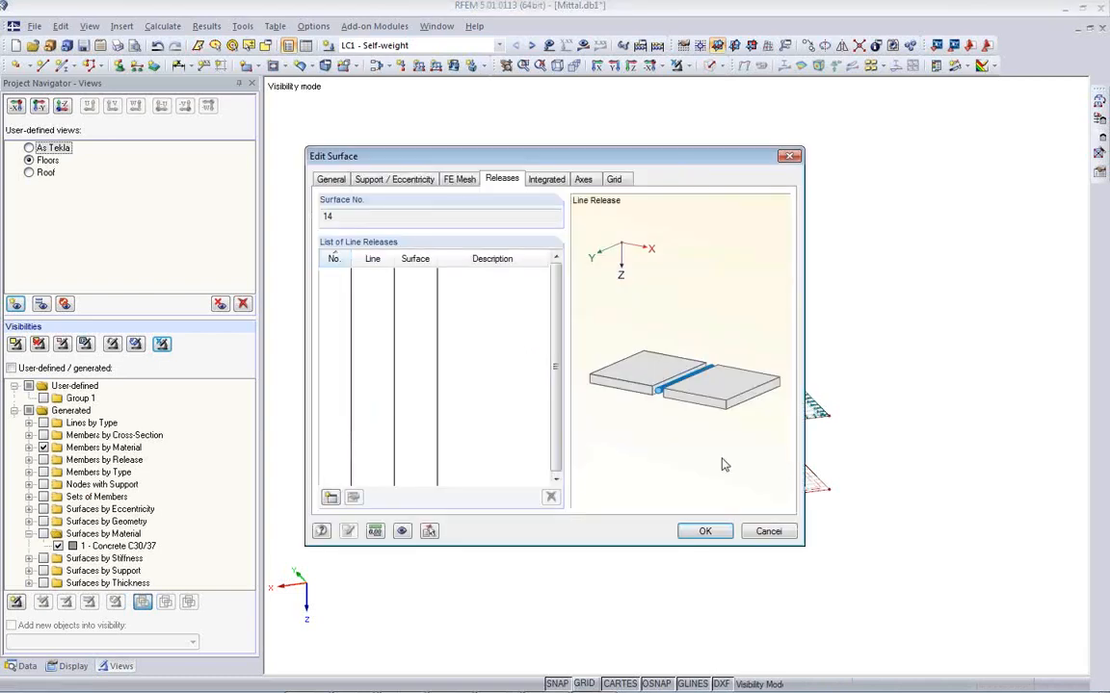
click(330, 498)
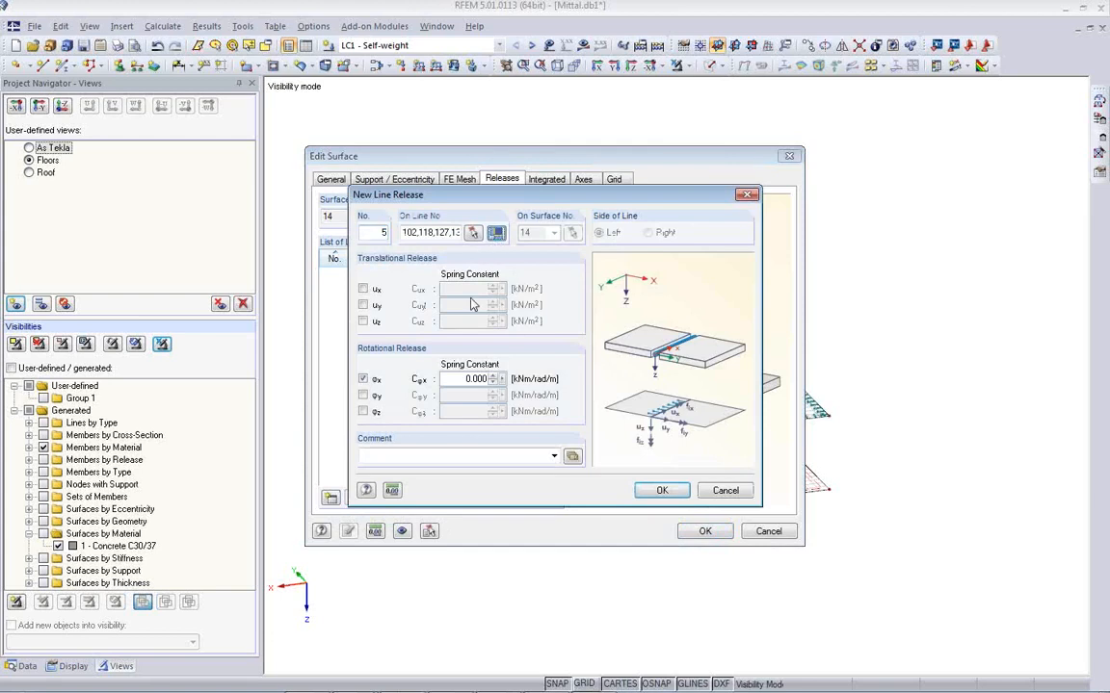
click(363, 395)
click(363, 411)
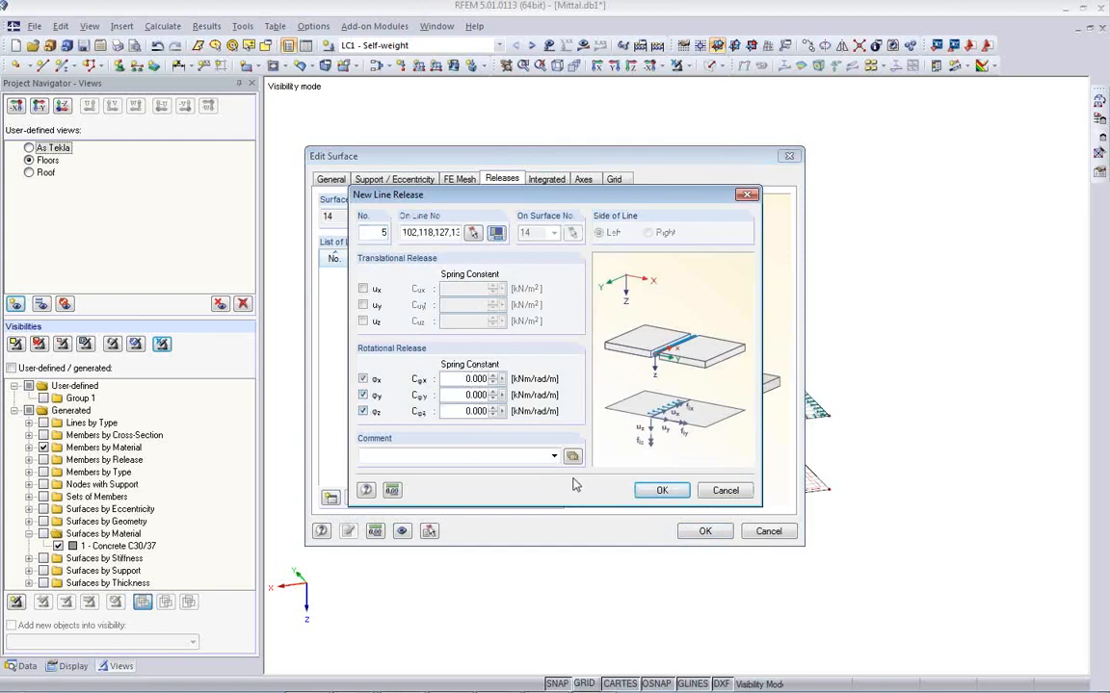
click(661, 491)
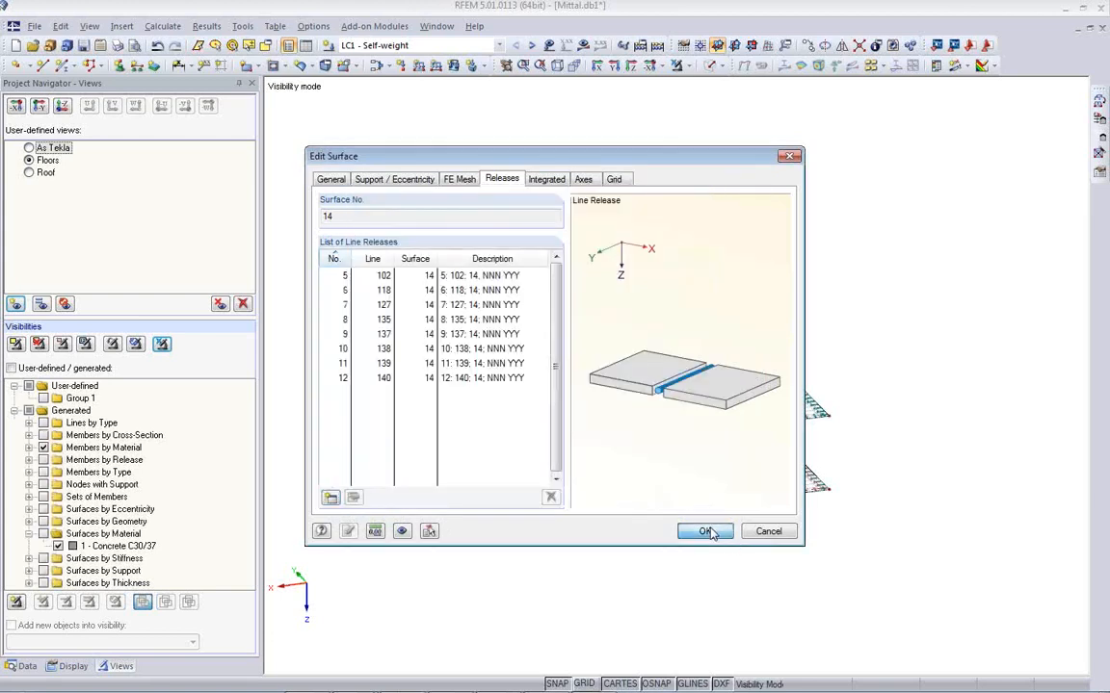
click(704, 530)
- Delete the line releases along the edges of the rectangular opening in the lower slab
scroll(694, 510, up, 5)
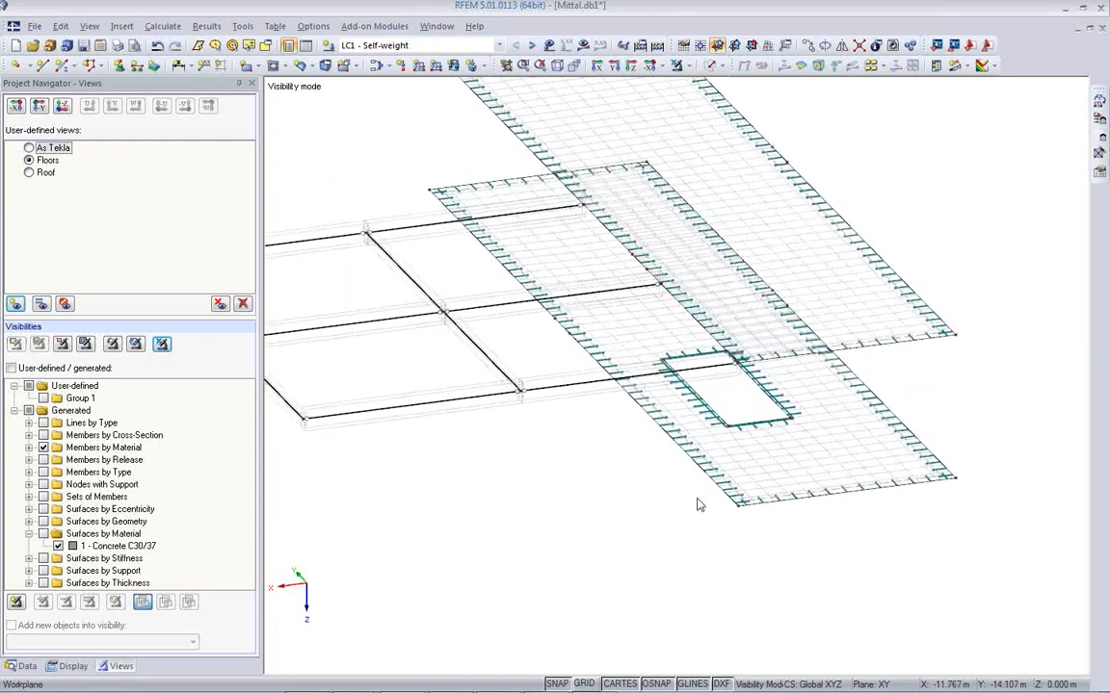
click(719, 417)
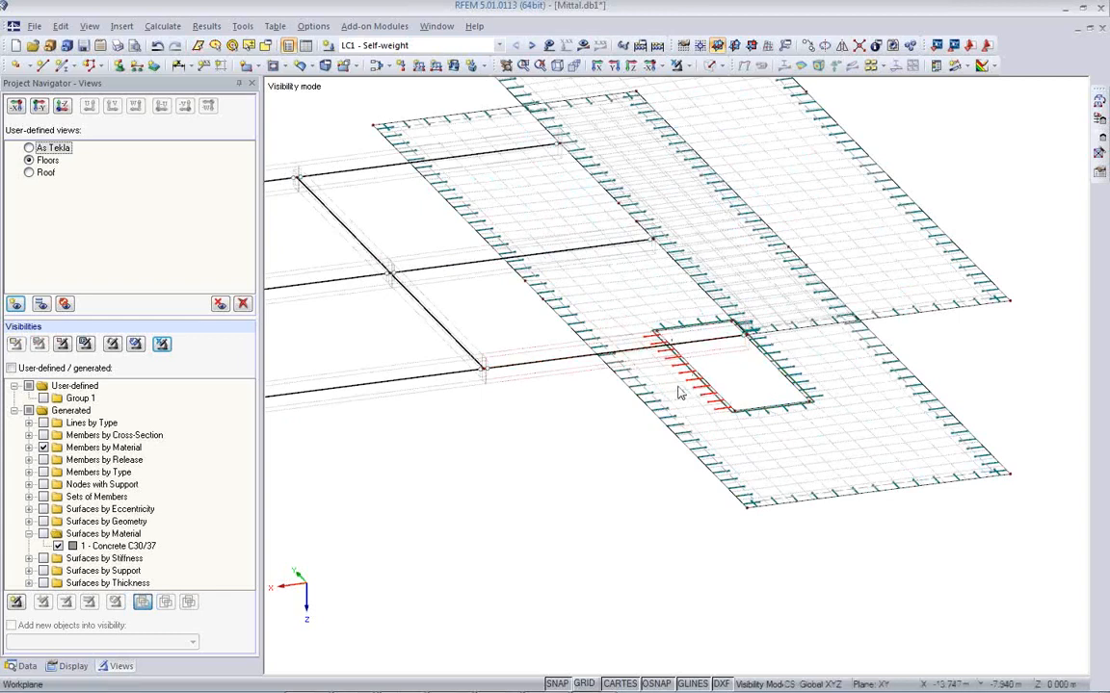
key(Delete)
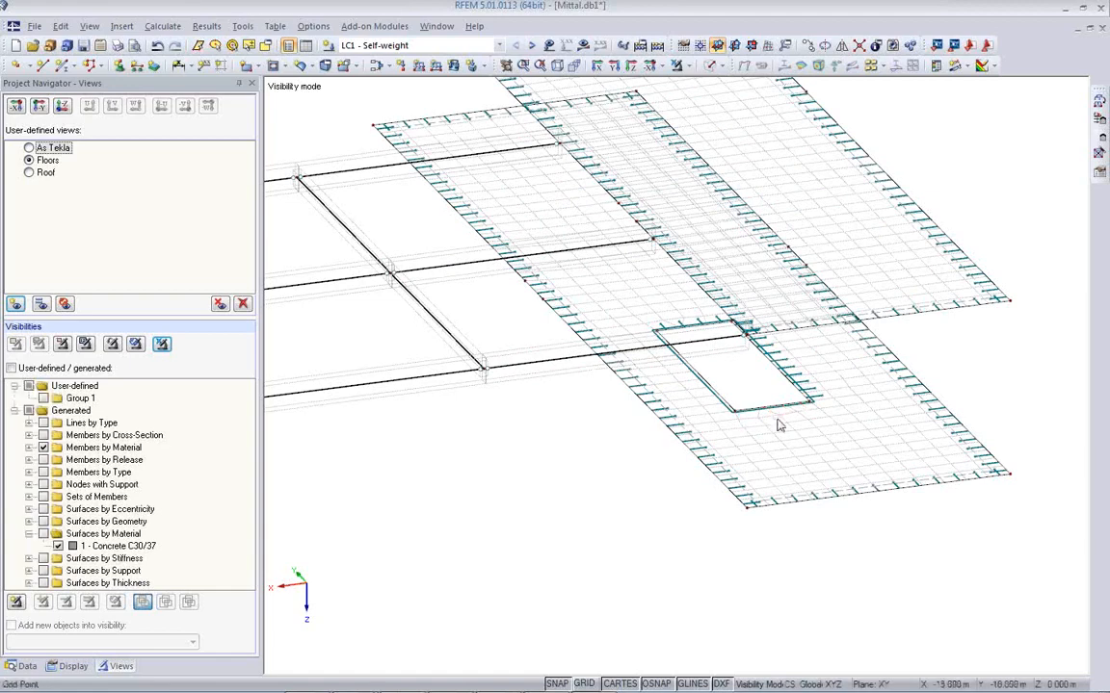
key(Delete)
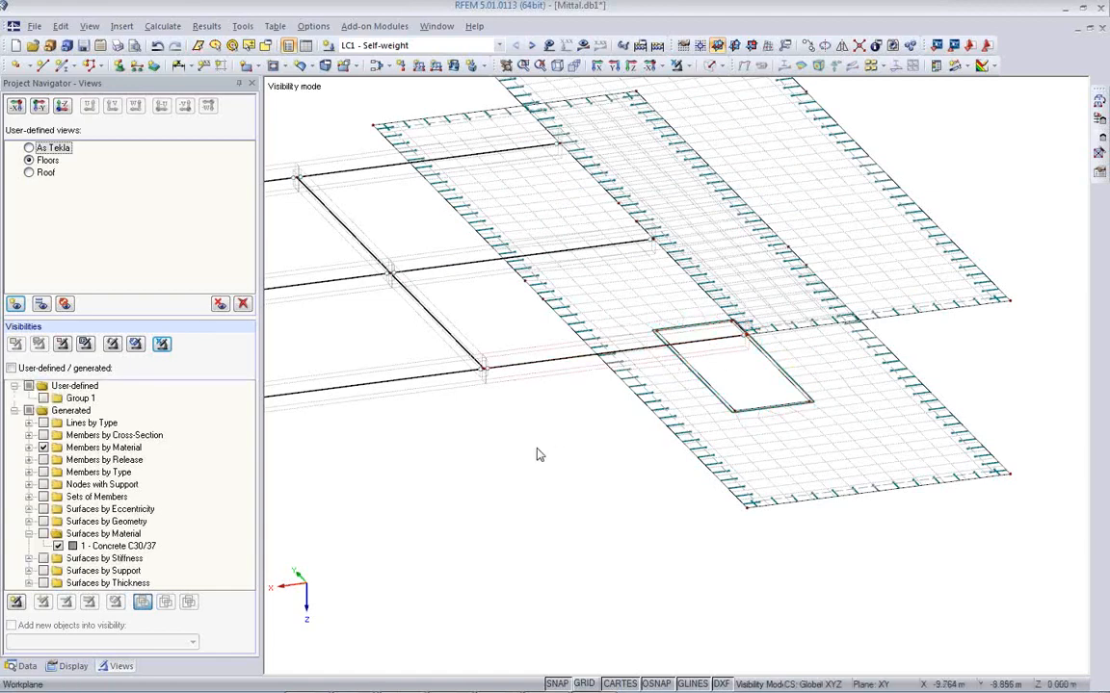
scroll(526, 471, down, 5)
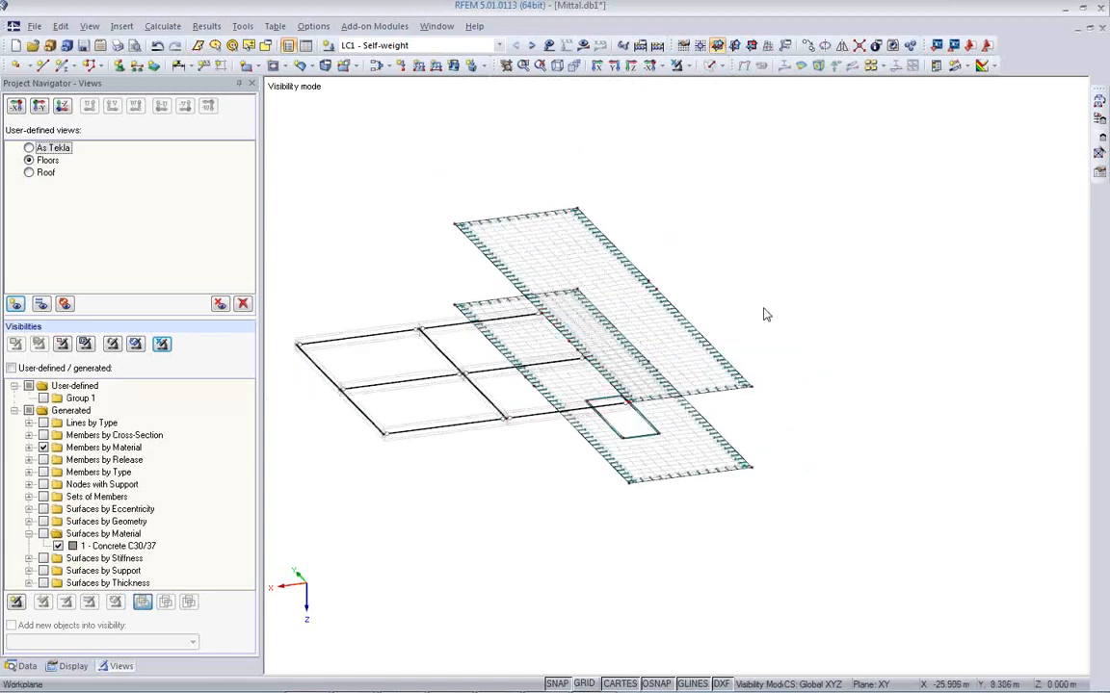
- Turn the load display back on, show the Roof view and switch to load case LC2 - Snow
click(549, 46)
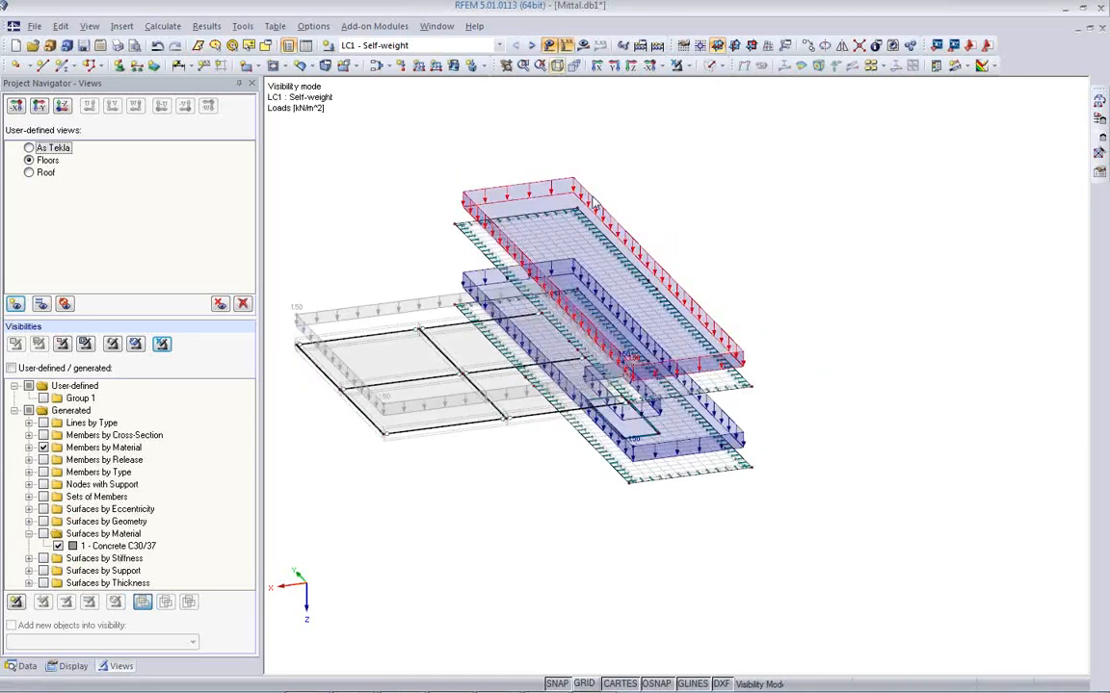
click(532, 45)
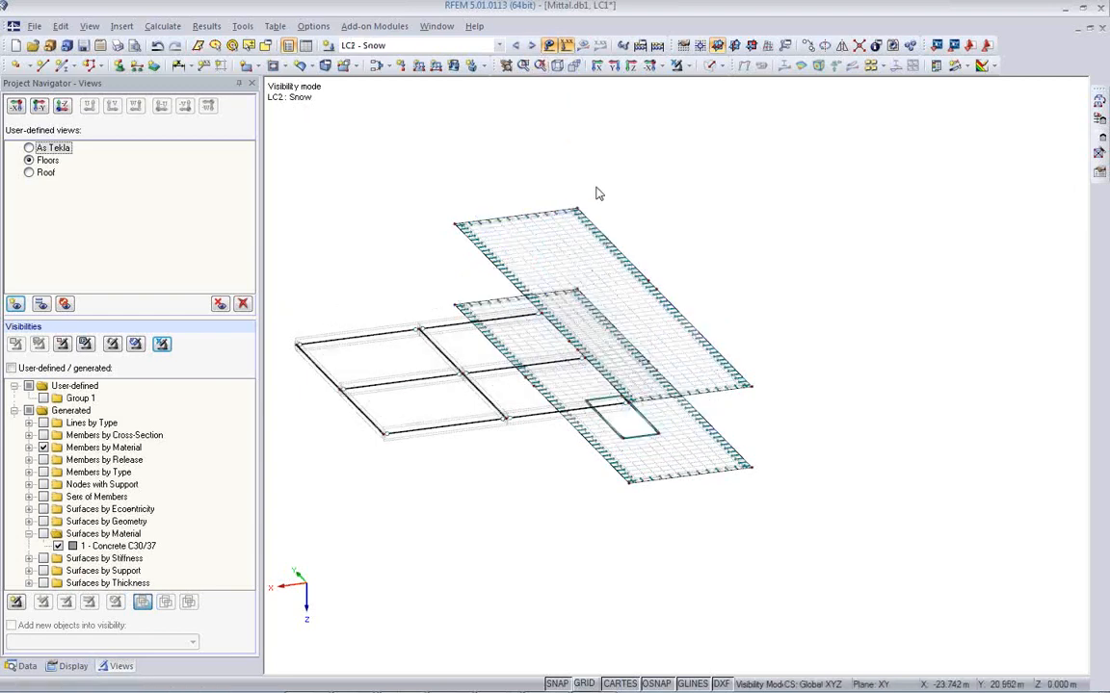
click(28, 173)
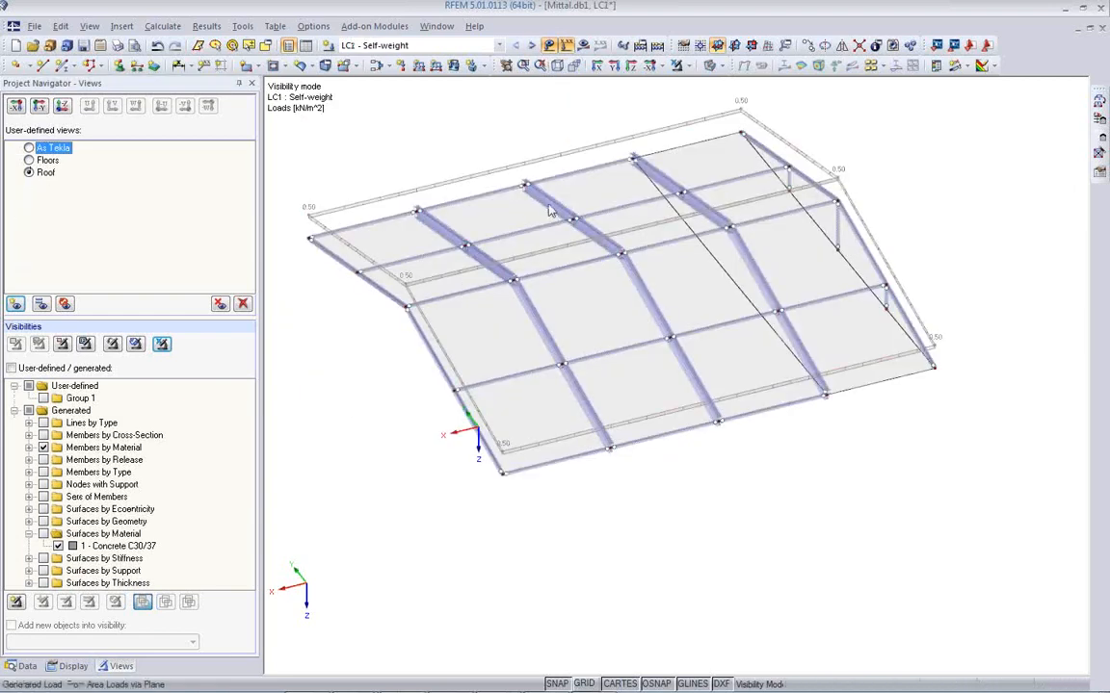
click(531, 45)
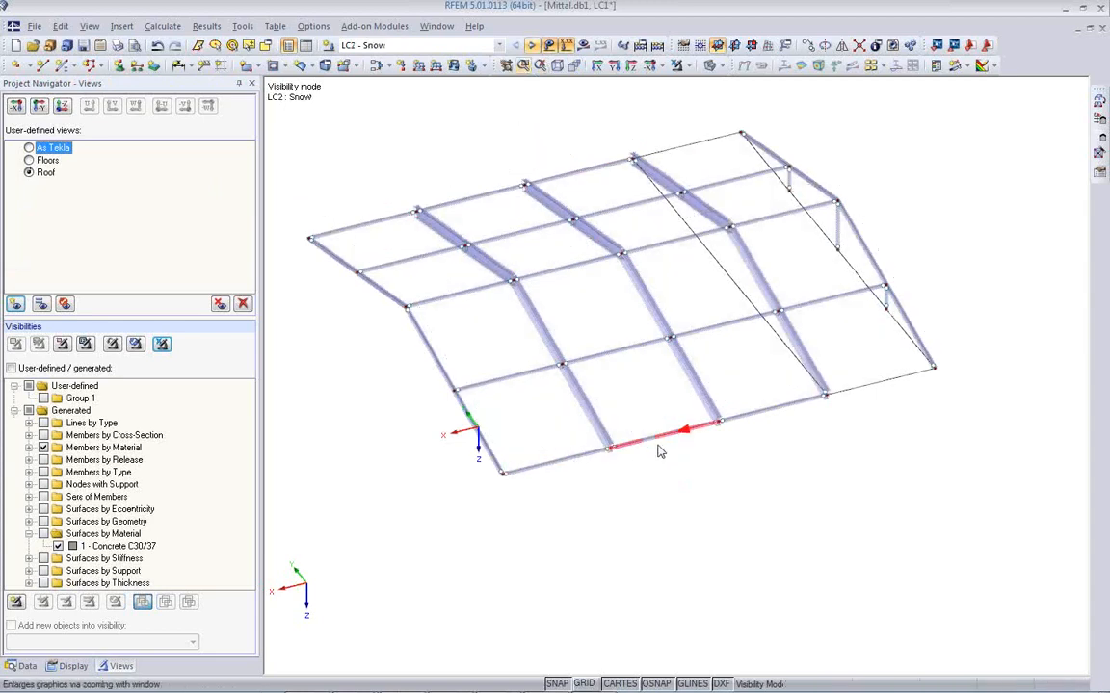
- Start generating duopitch roof snow loads to EN 1991-1-3 with the CEN annex and a ground snow load of 1.00 kN/m²
click(1099, 139)
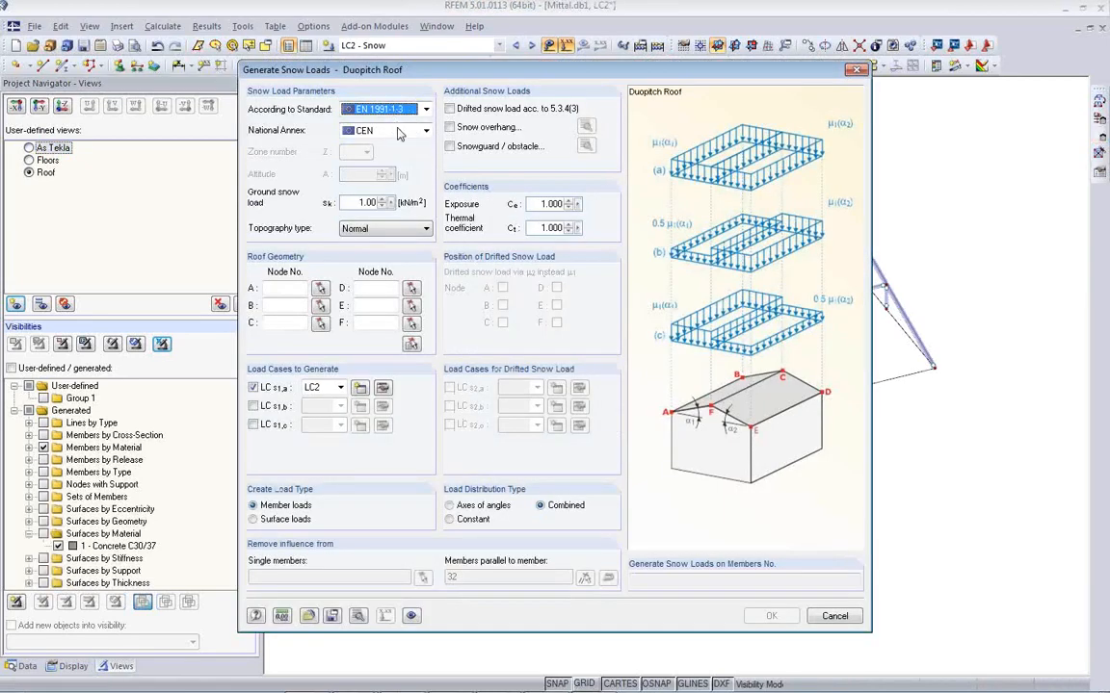
click(393, 115)
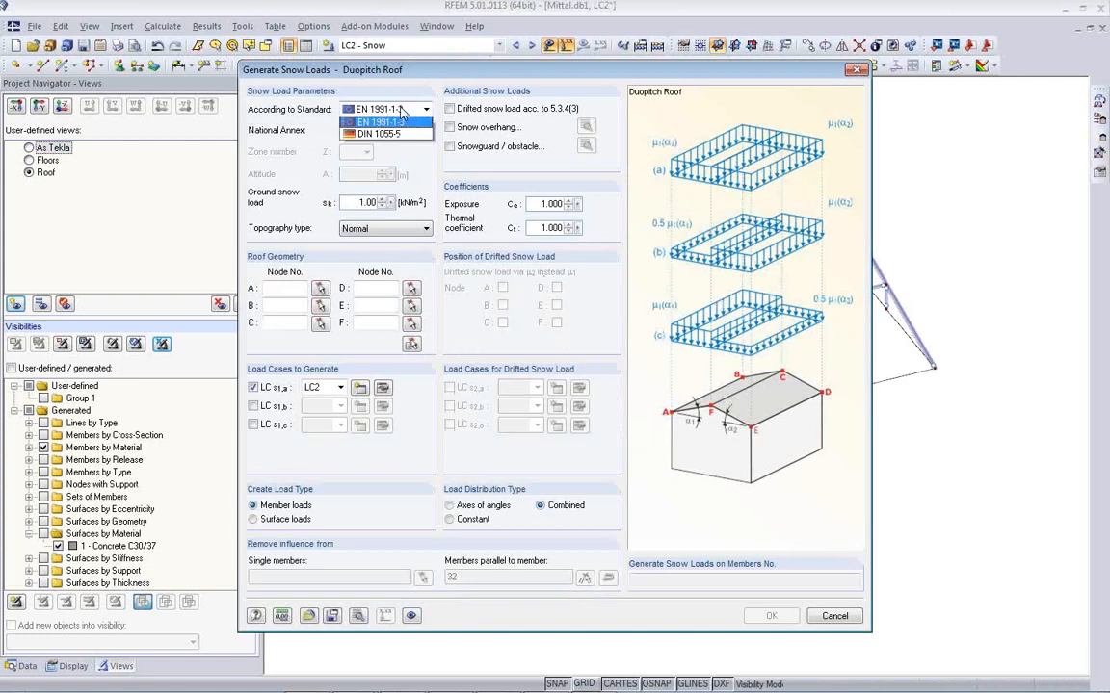
click(395, 131)
click(396, 131)
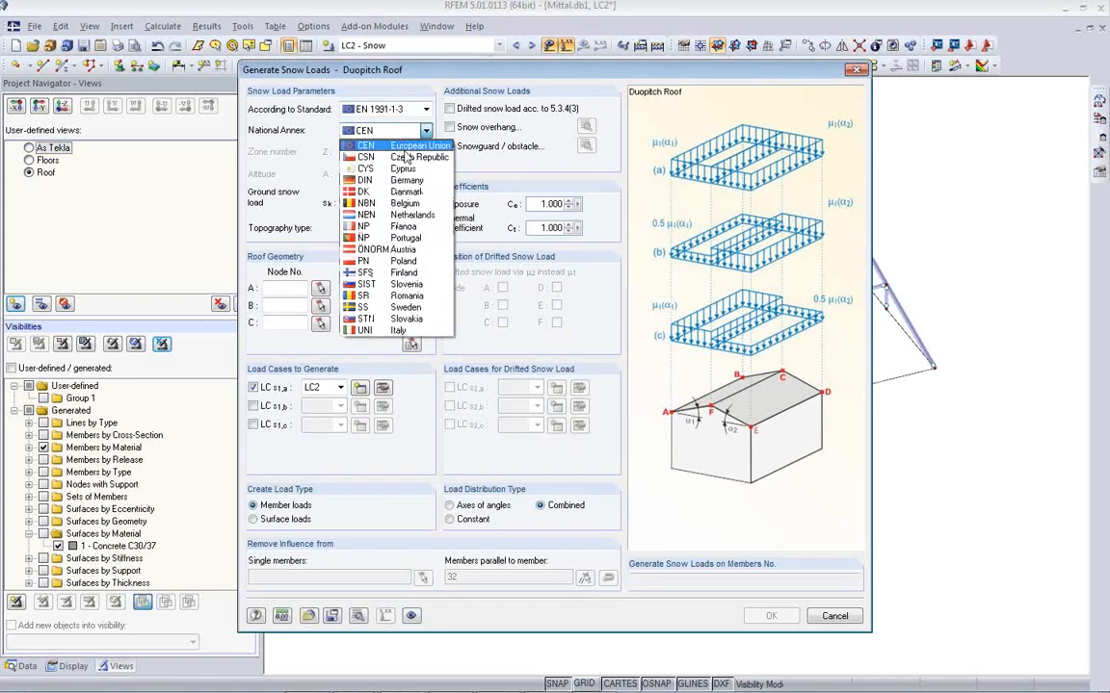
click(407, 146)
click(354, 204)
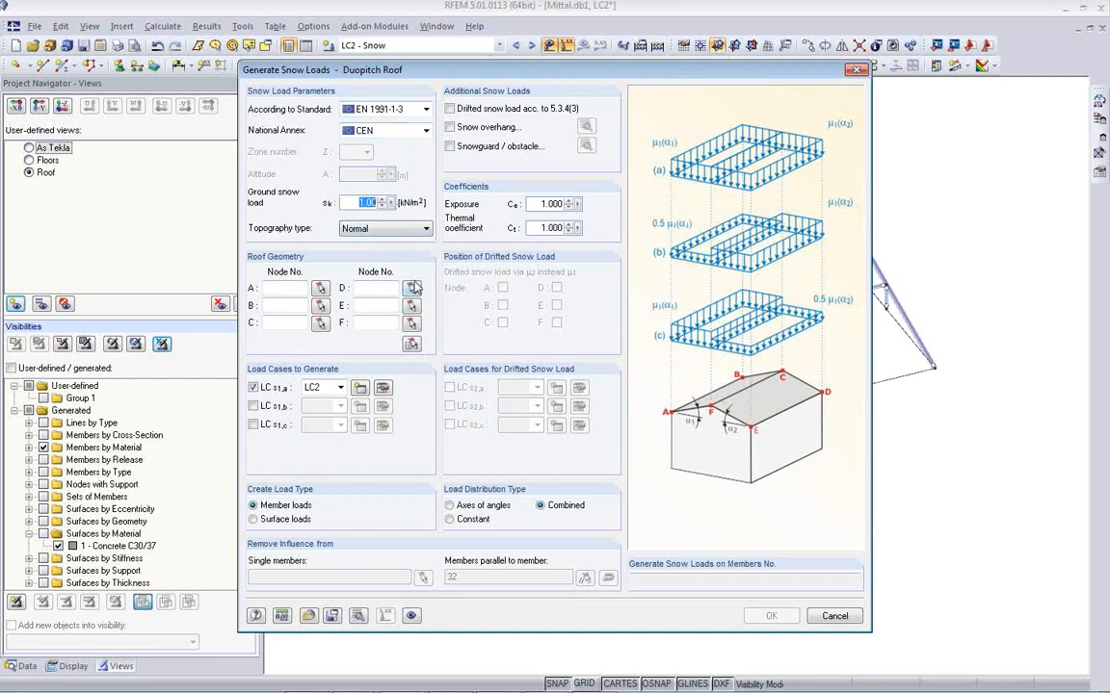
- Define the duopitch roof geometry by its six eaves and ridge boundary nodes, and assign the generated snow load to LC2
click(412, 344)
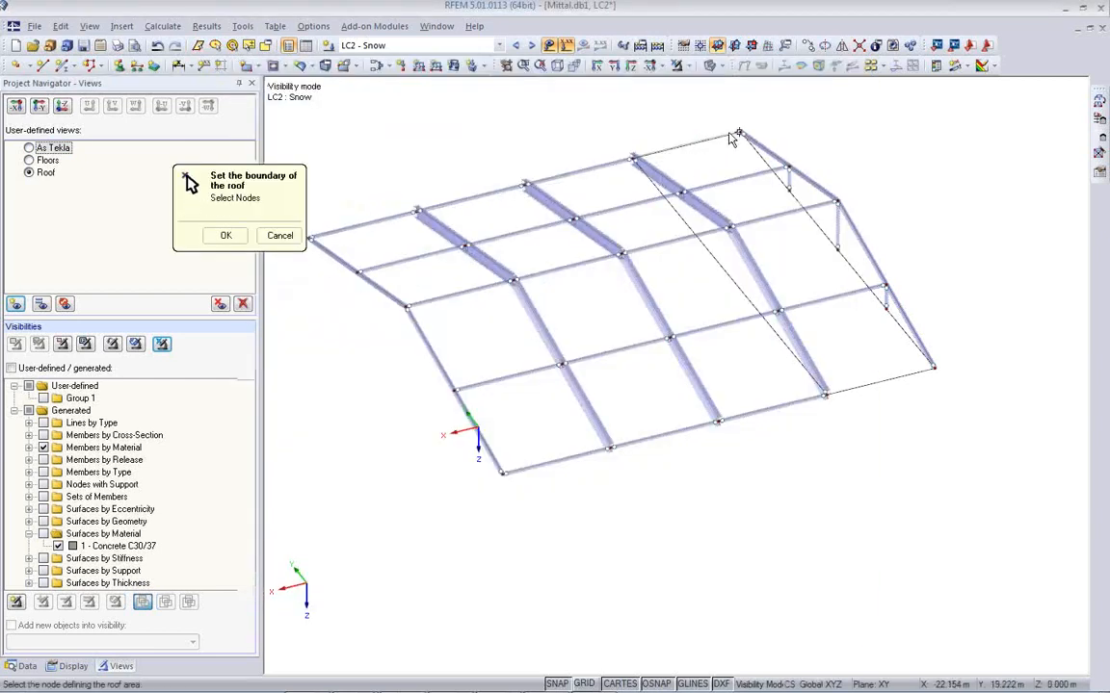
click(740, 134)
click(837, 200)
click(933, 366)
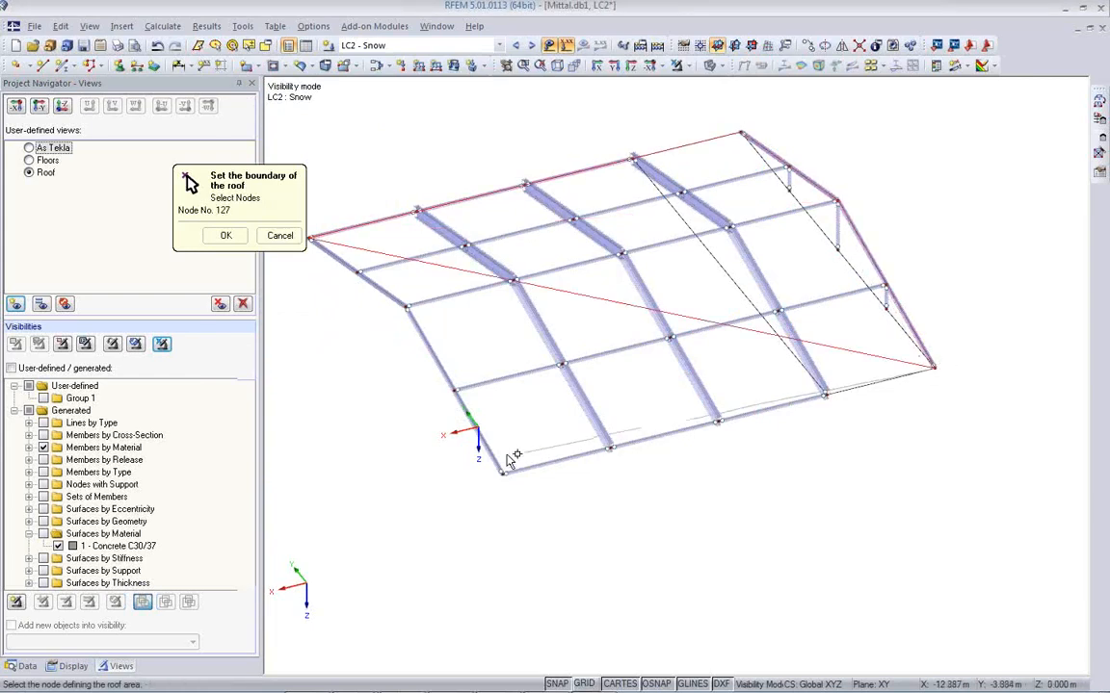
click(502, 471)
click(408, 308)
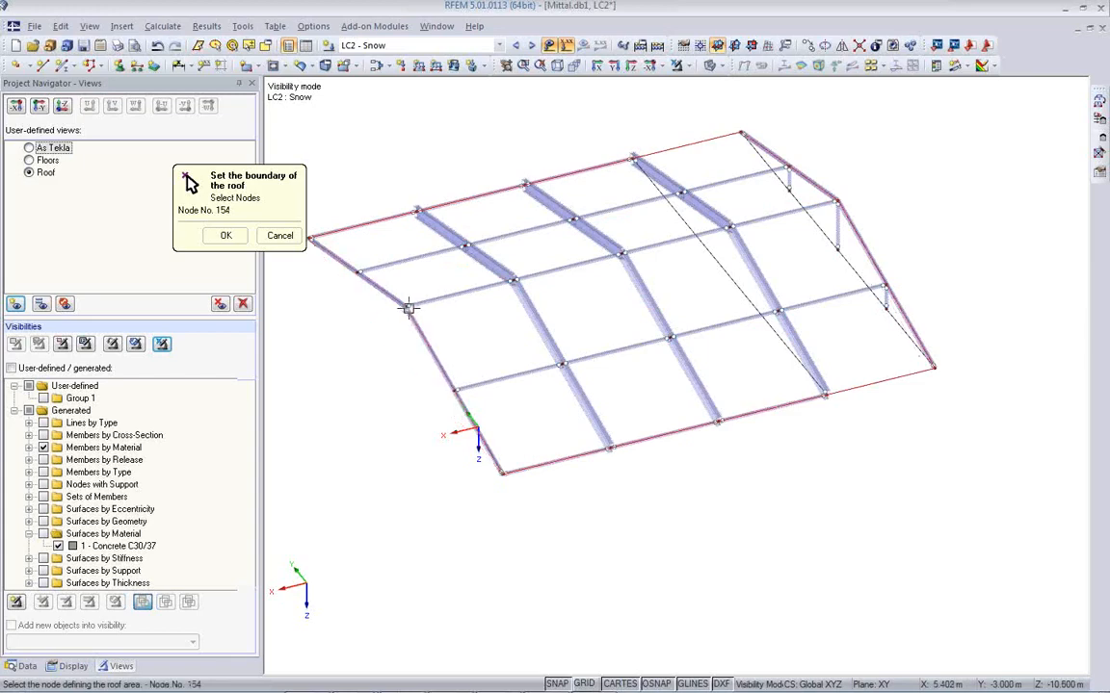
click(340, 387)
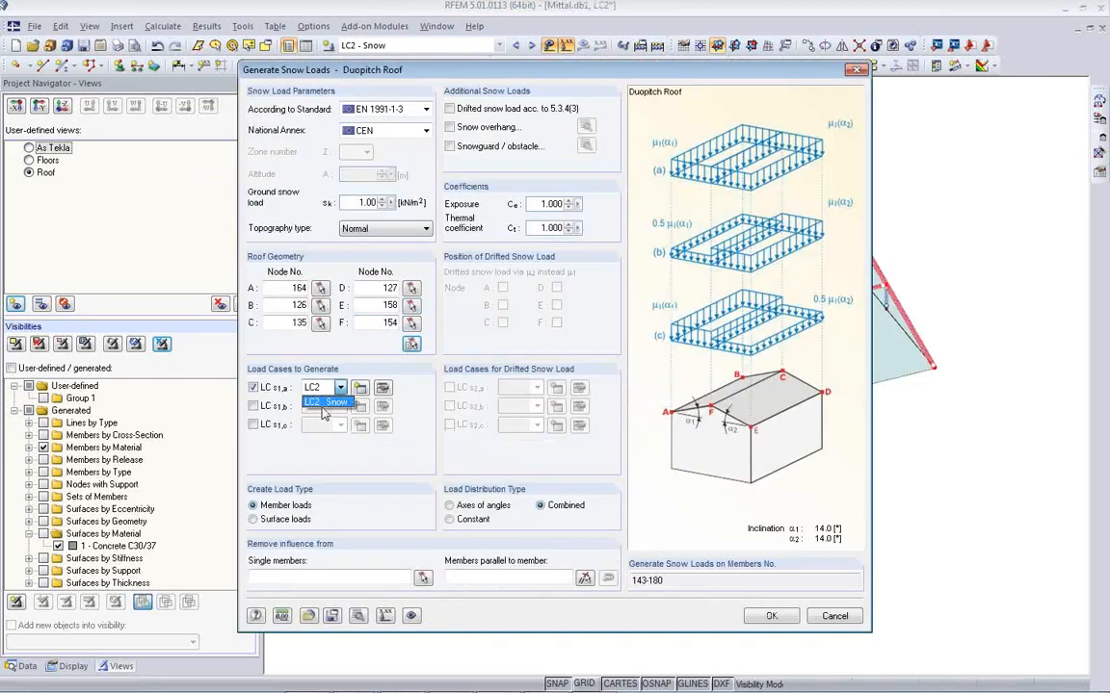
click(324, 404)
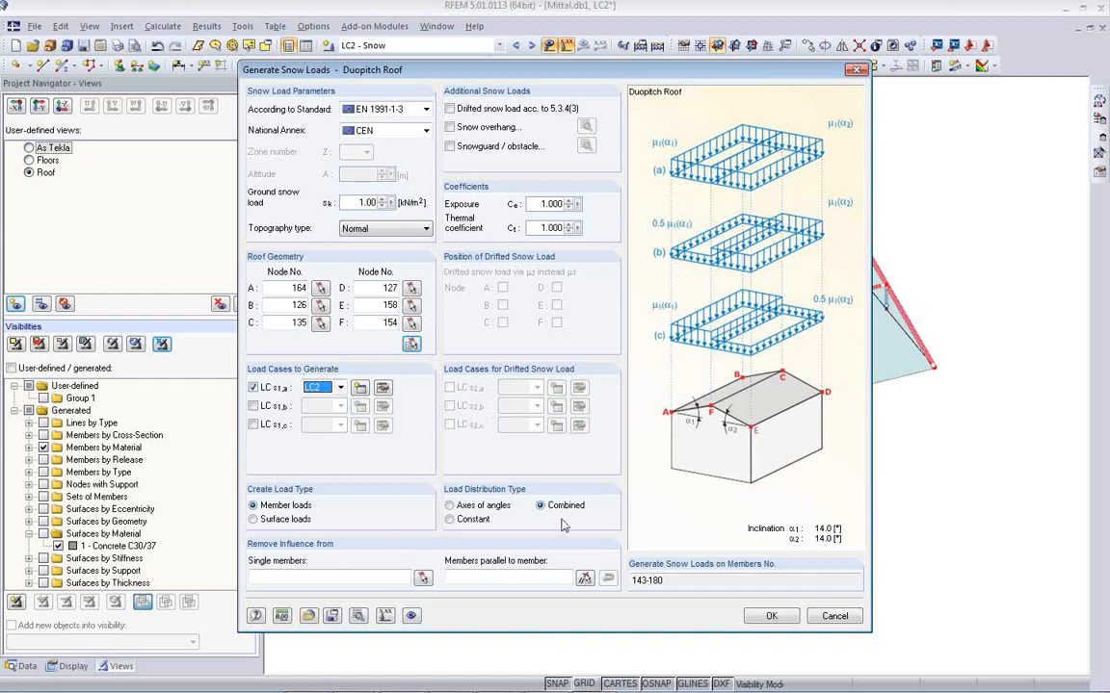
- Exclude all purlins parallel to member 177 from the load influence and generate the snow loads on the remaining roof members
click(584, 578)
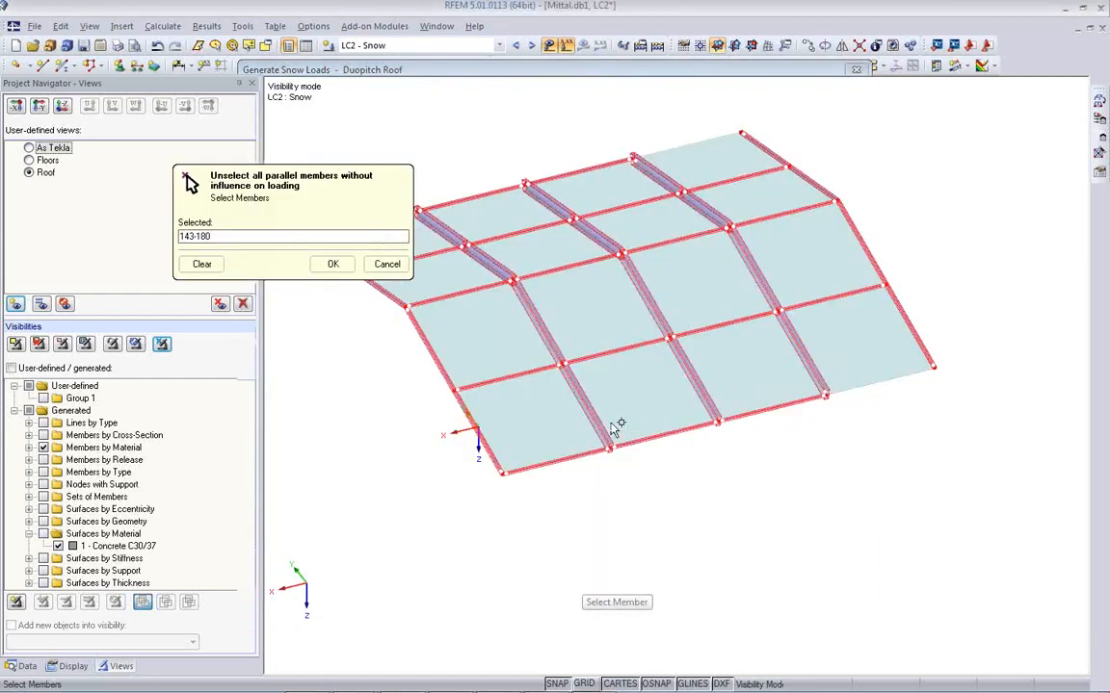
click(540, 327)
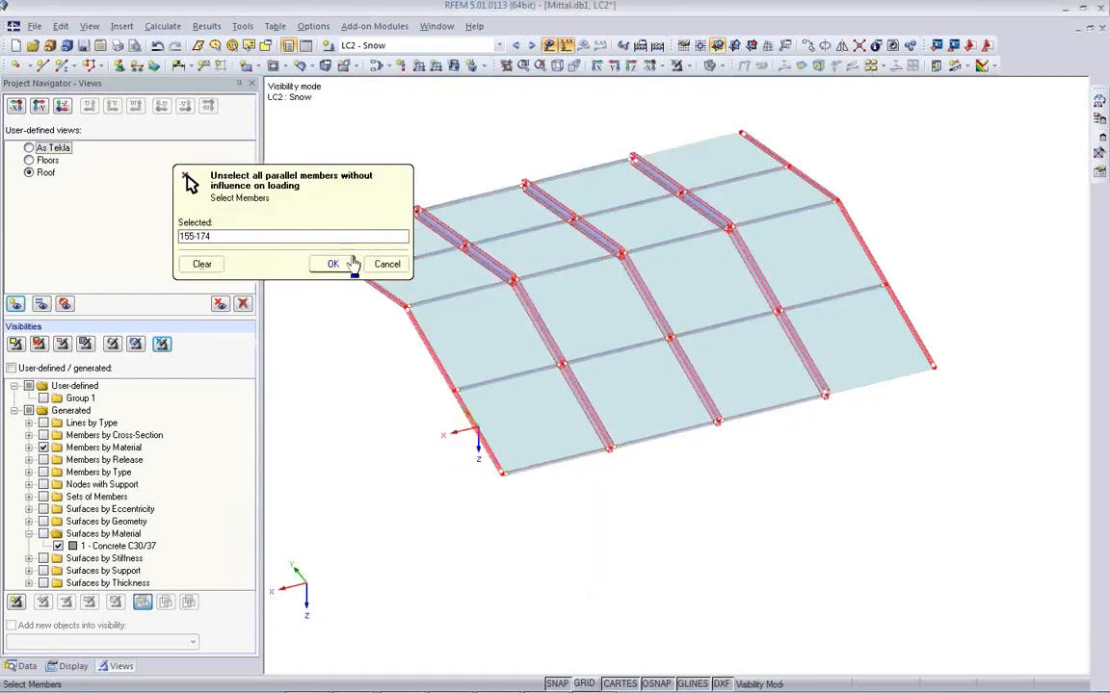
click(329, 264)
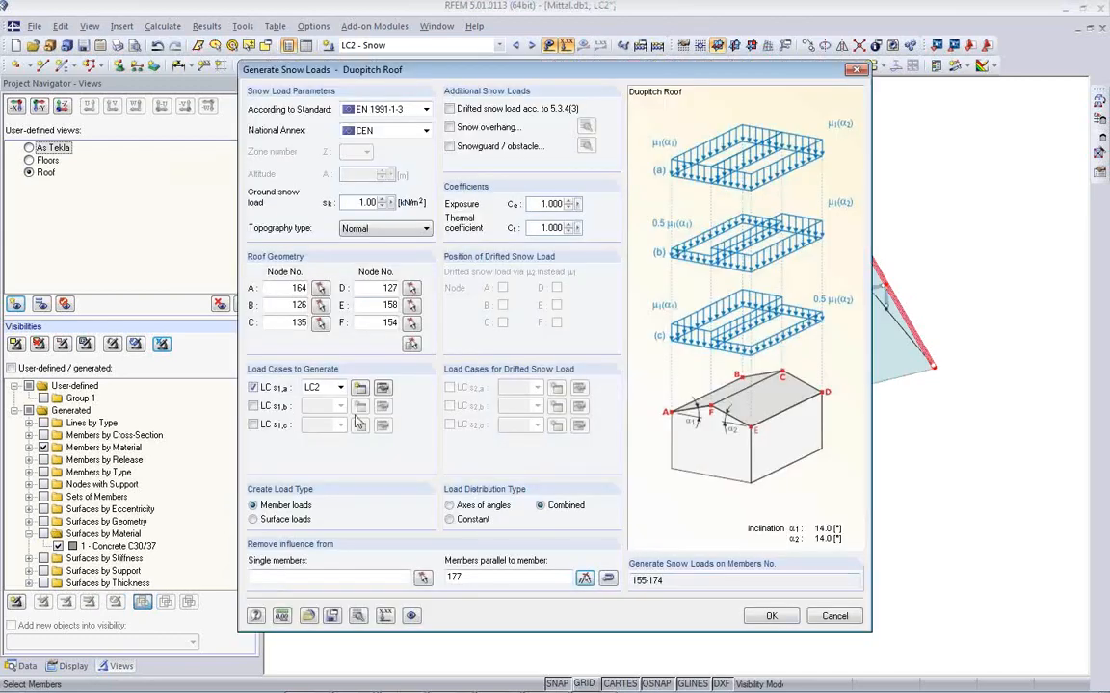
click(773, 618)
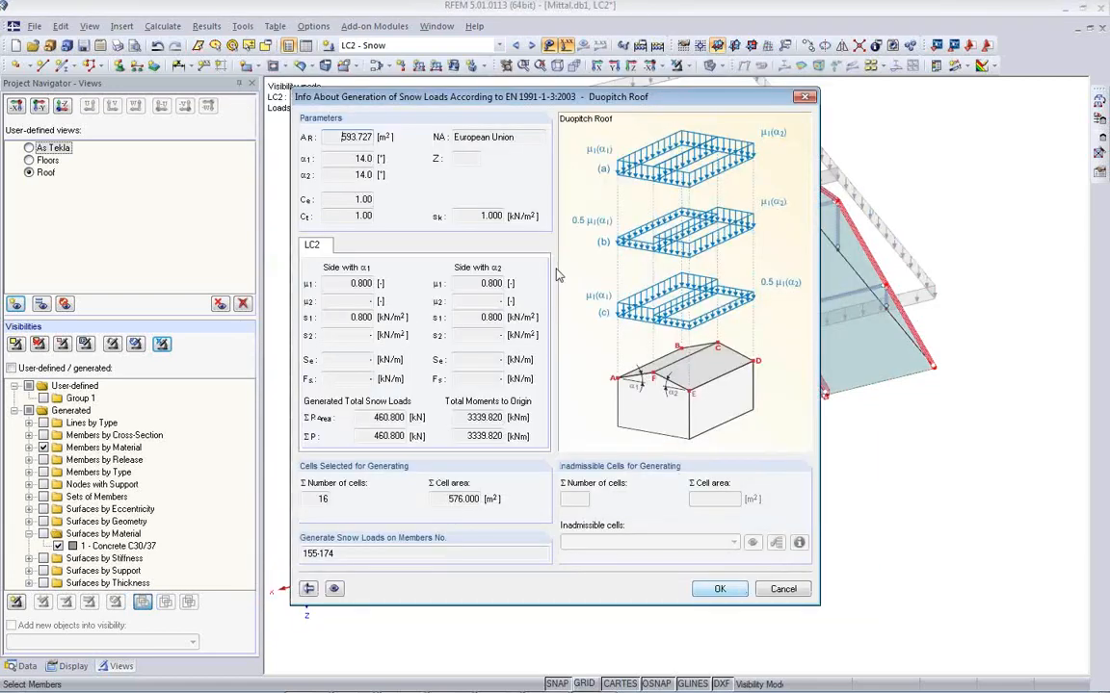
click(717, 589)
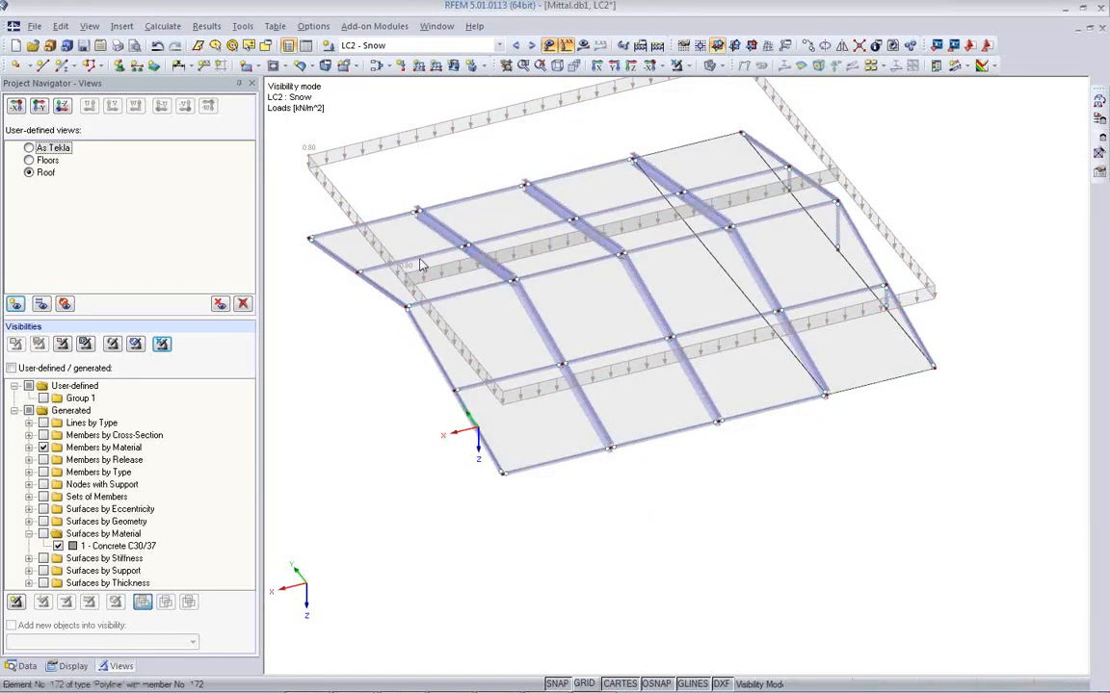
- Restore the As Tekla view of the whole building and switch to load case LC3 - Wind
click(531, 45)
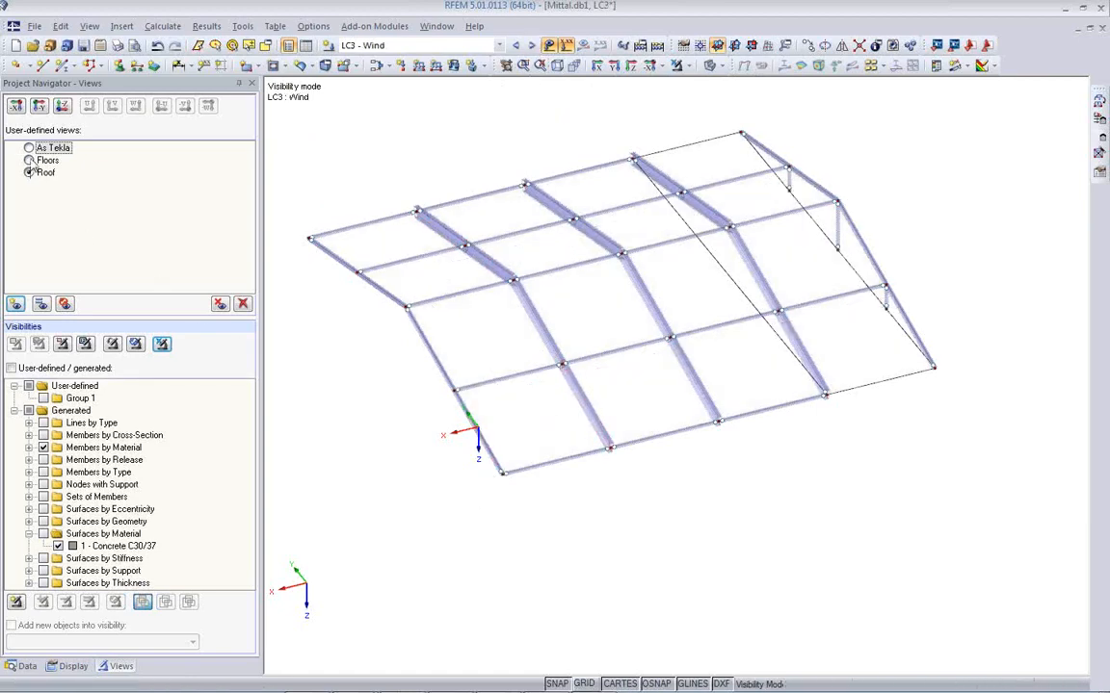
click(29, 147)
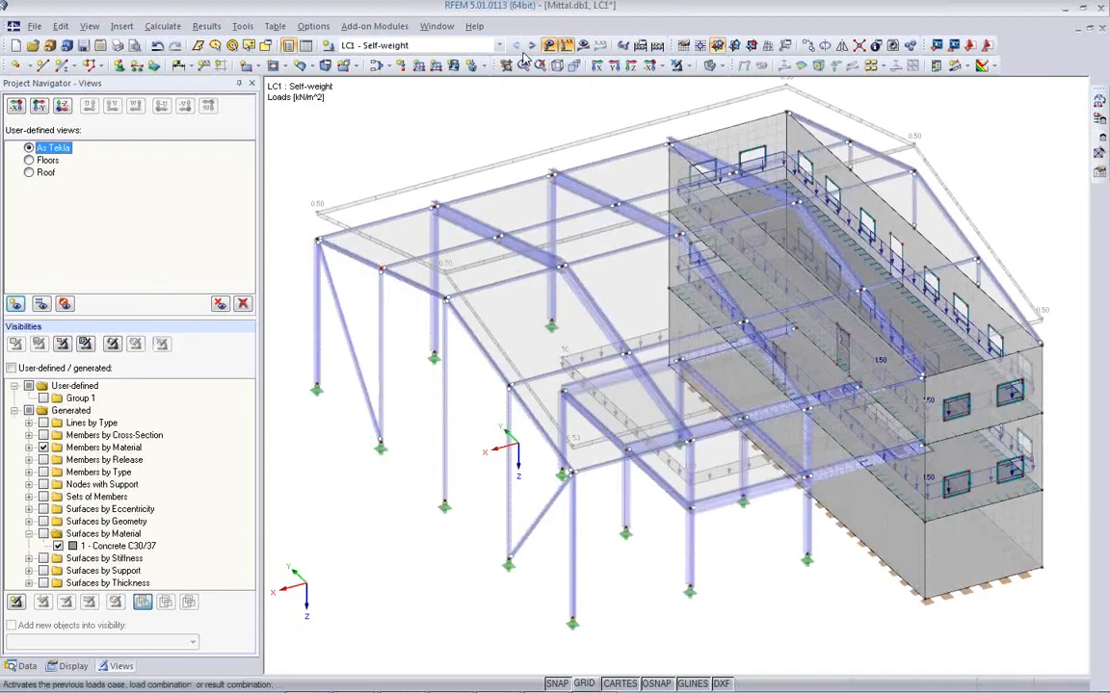
ctrl+middle_drag(413, 466, 439, 420)
click(472, 45)
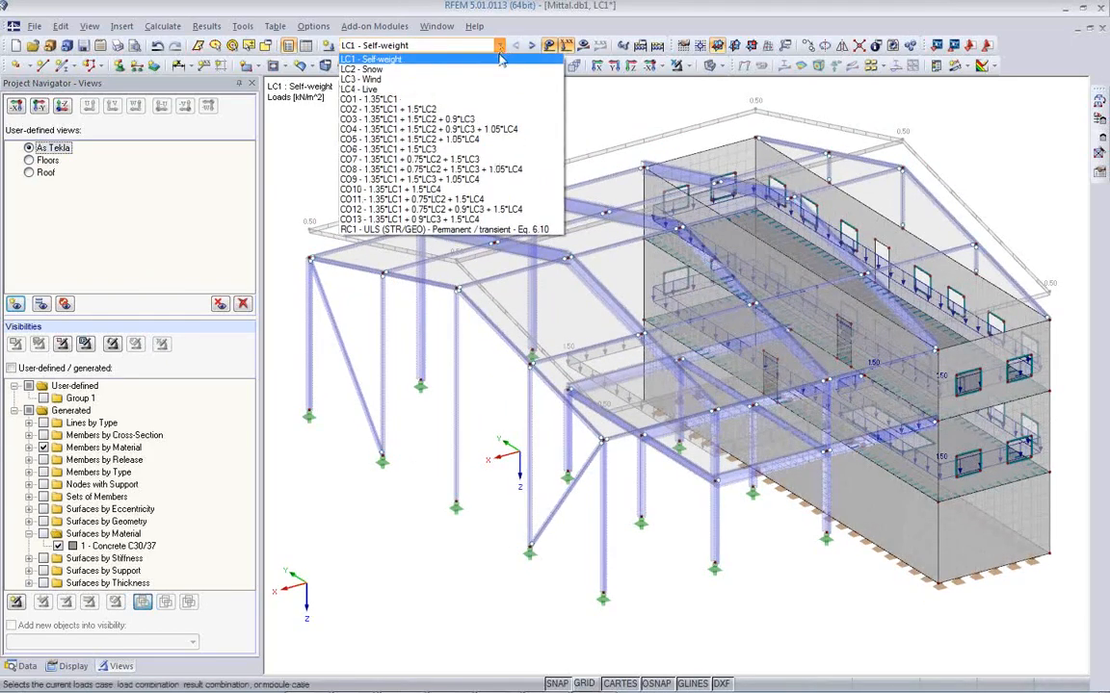
click(489, 87)
ctrl+middle_drag(426, 503, 961, 485)
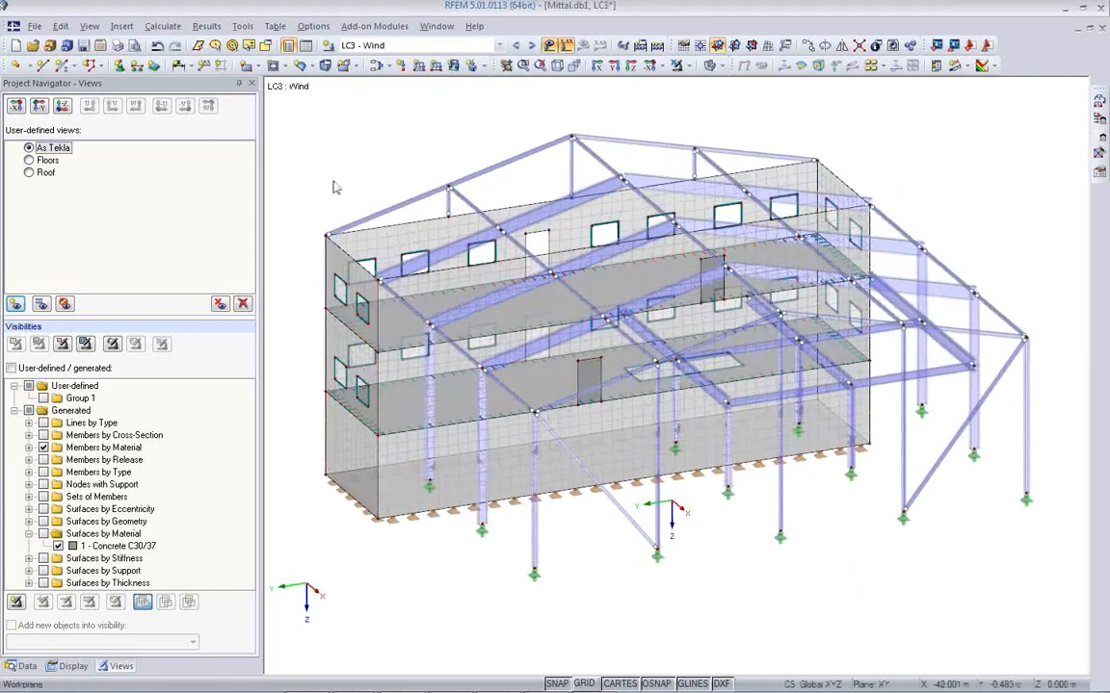
- Apply a uniform surface load of -0.5 kN/m² in global direction YL to the windward end walls of the two upper storeys
click(453, 65)
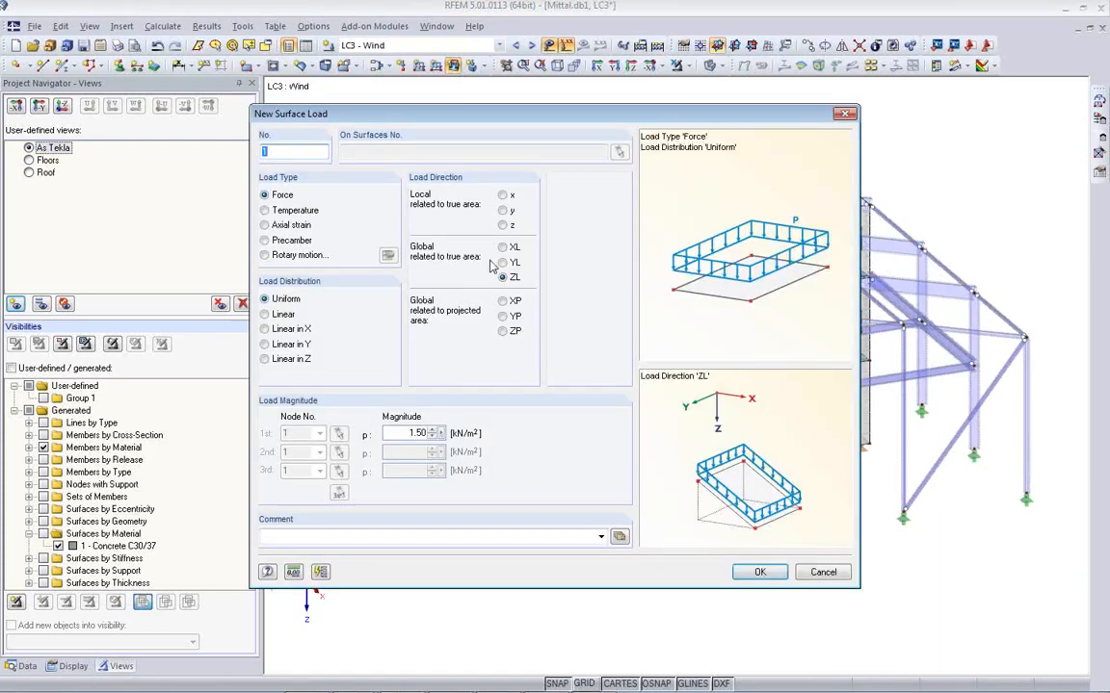
click(502, 264)
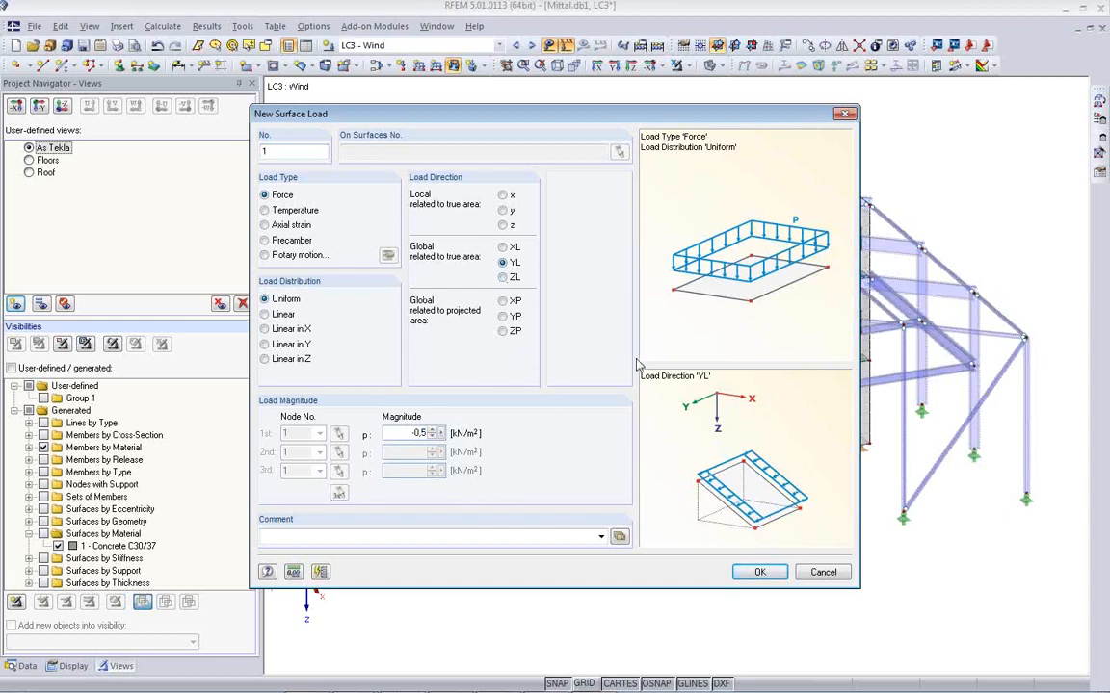
click(759, 572)
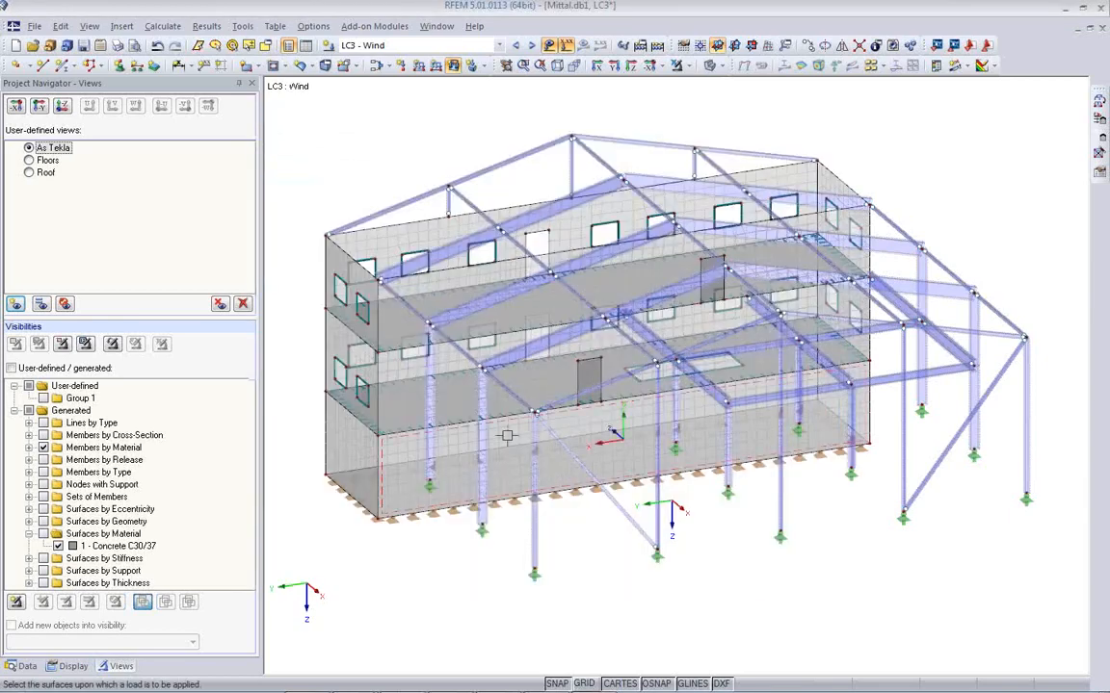
click(310, 323)
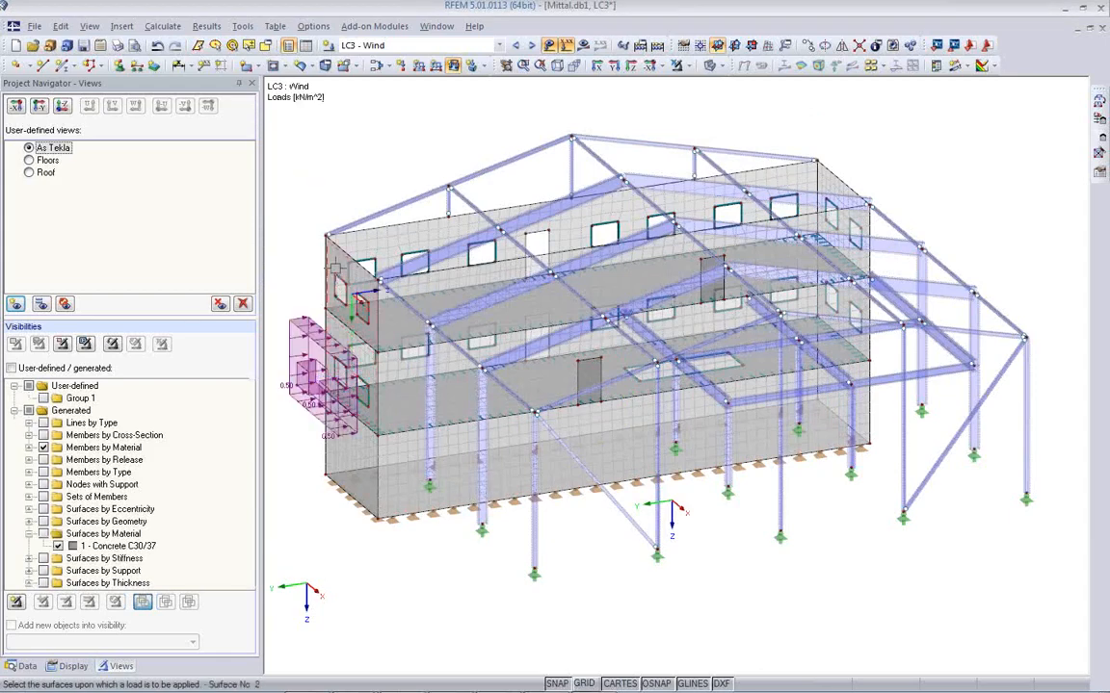
- Apply a uniform surface load of -0.25 kN/m² in global direction YL to the leeward end walls of the two upper storeys
ctrl+middle_drag(776, 429, 523, 511)
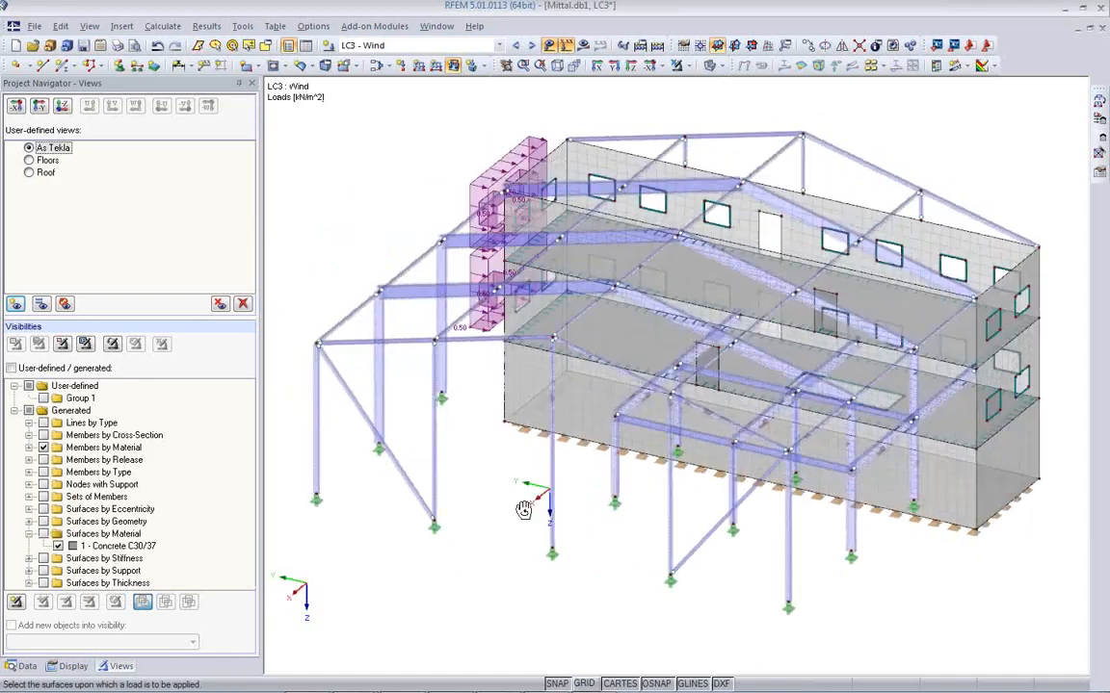
click(453, 65)
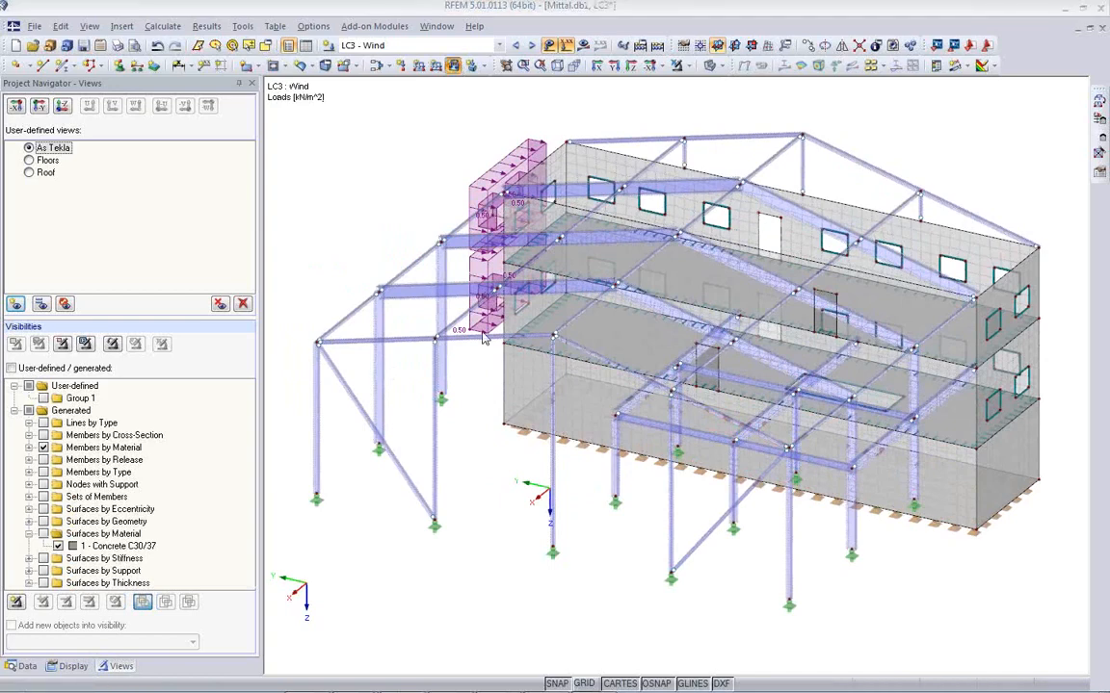
click(484, 337)
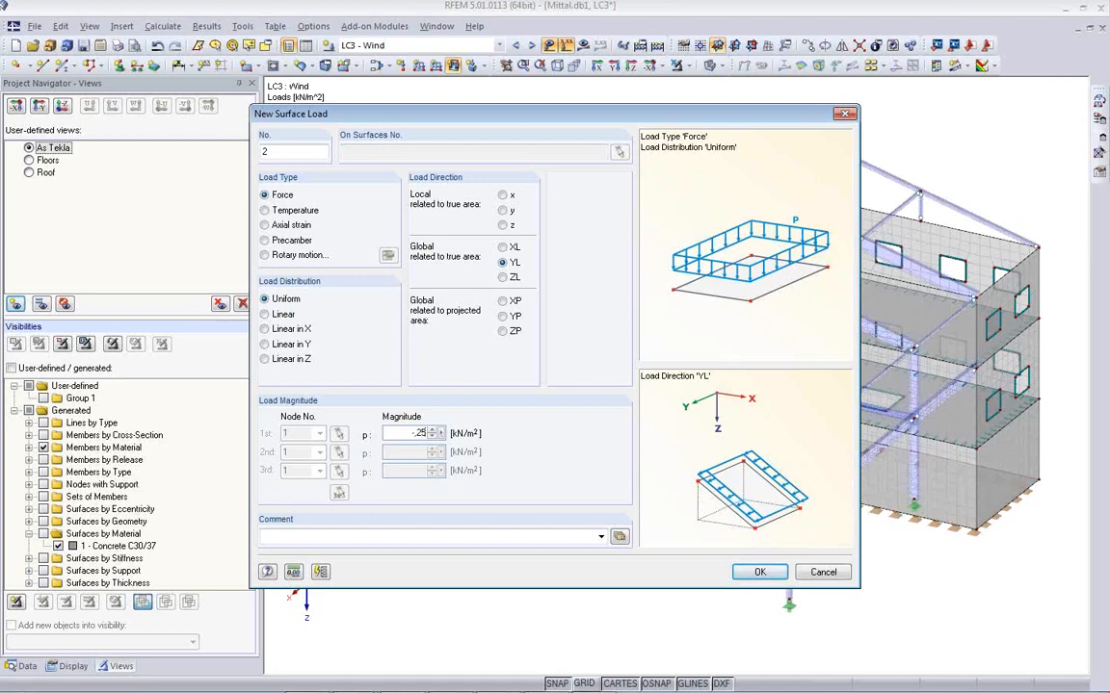
click(759, 574)
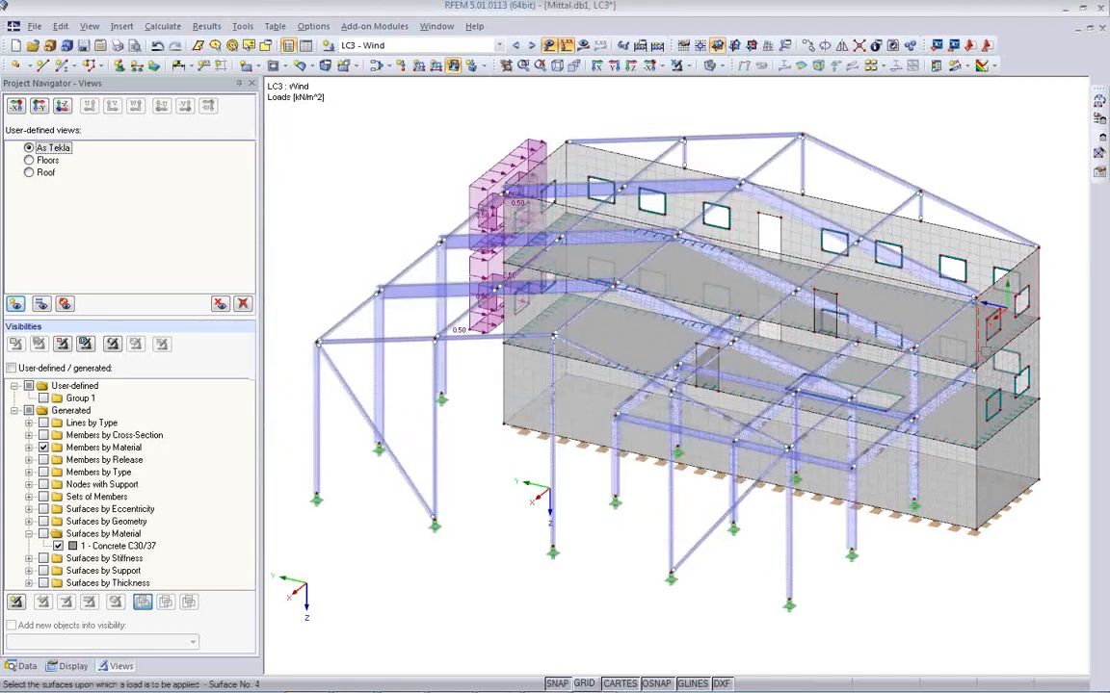
click(981, 433)
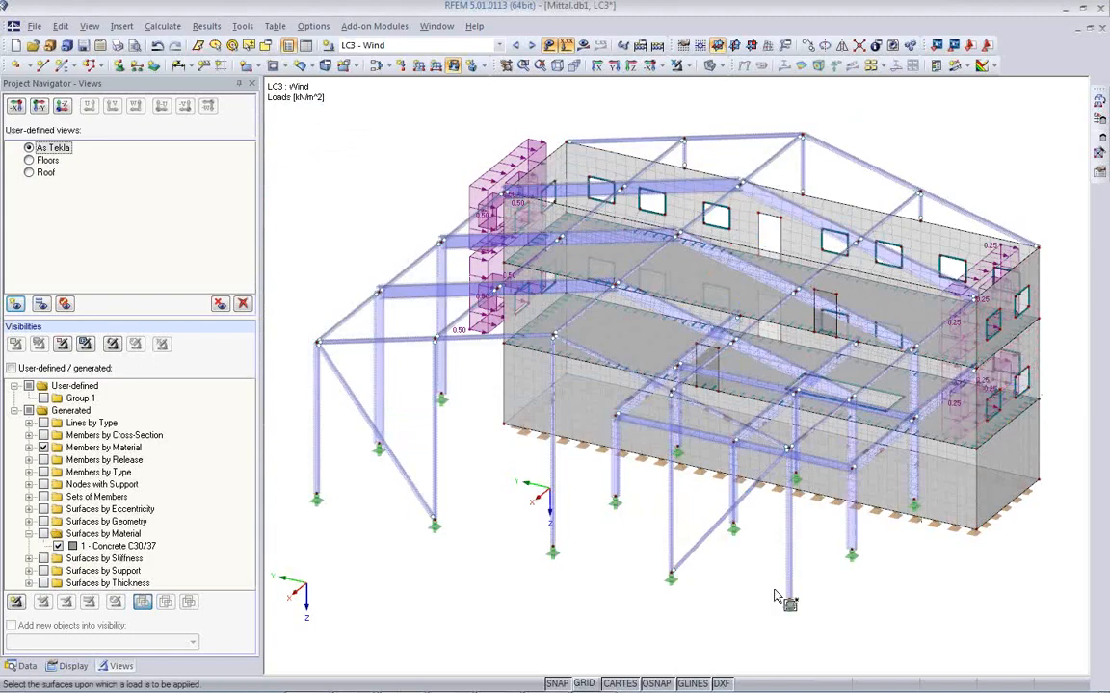
key(Escape)
- Apply a uniform member load of -2.4 kN/m in projected global direction YP to the three windward steel columns
ctrl+middle_drag(472, 604, 739, 615)
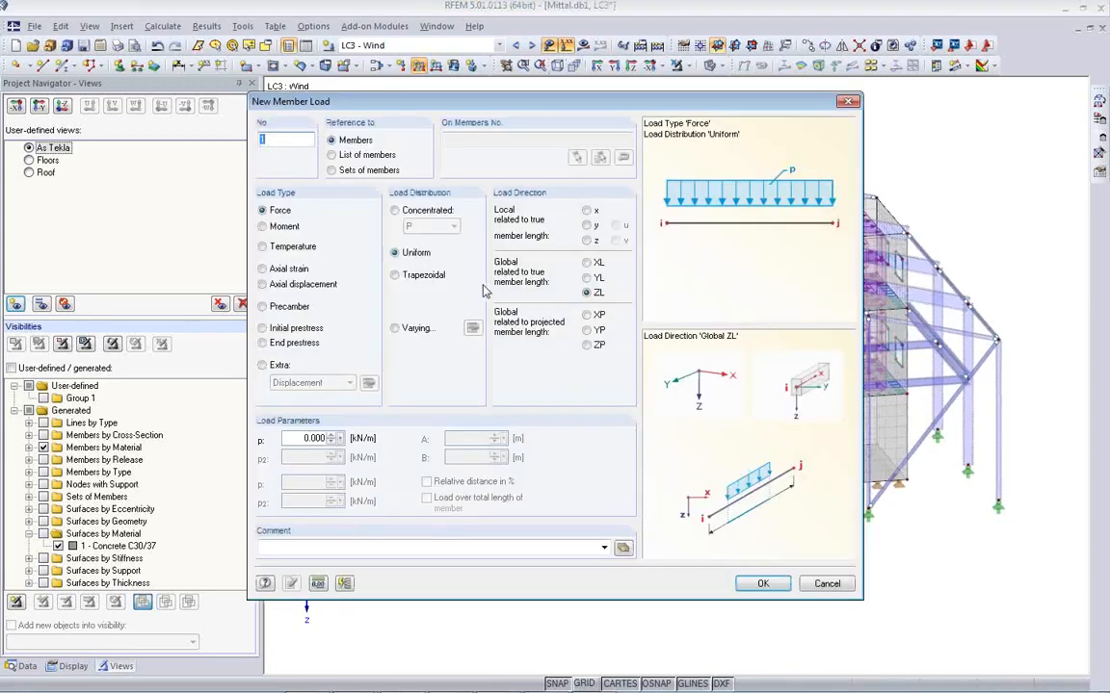
click(587, 279)
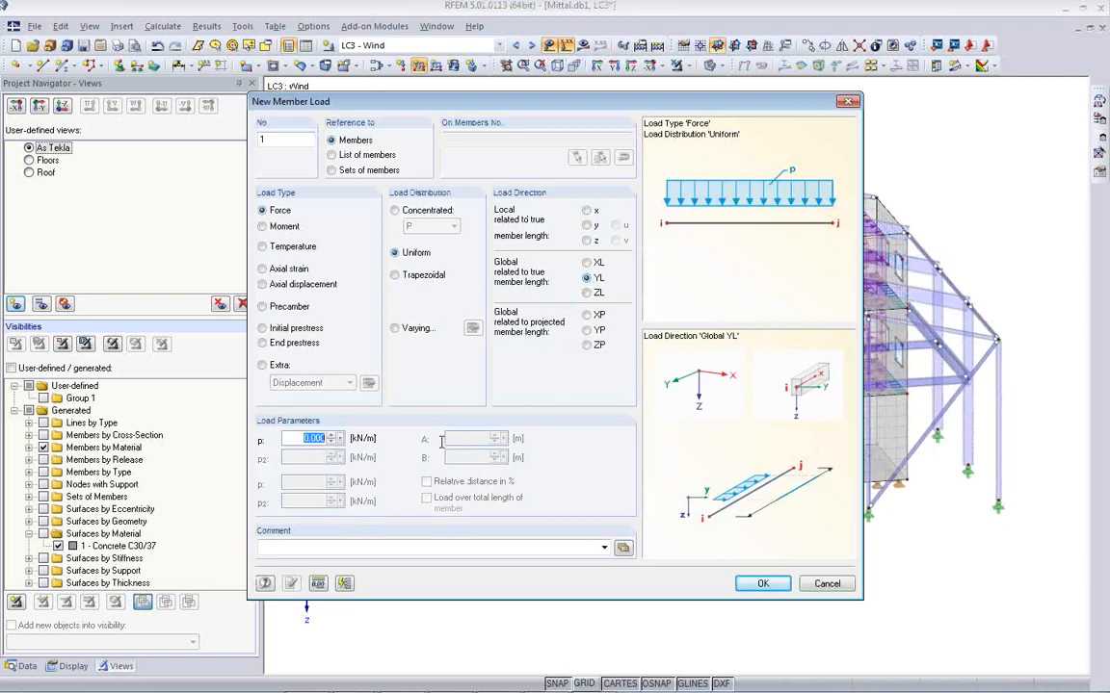
click(588, 330)
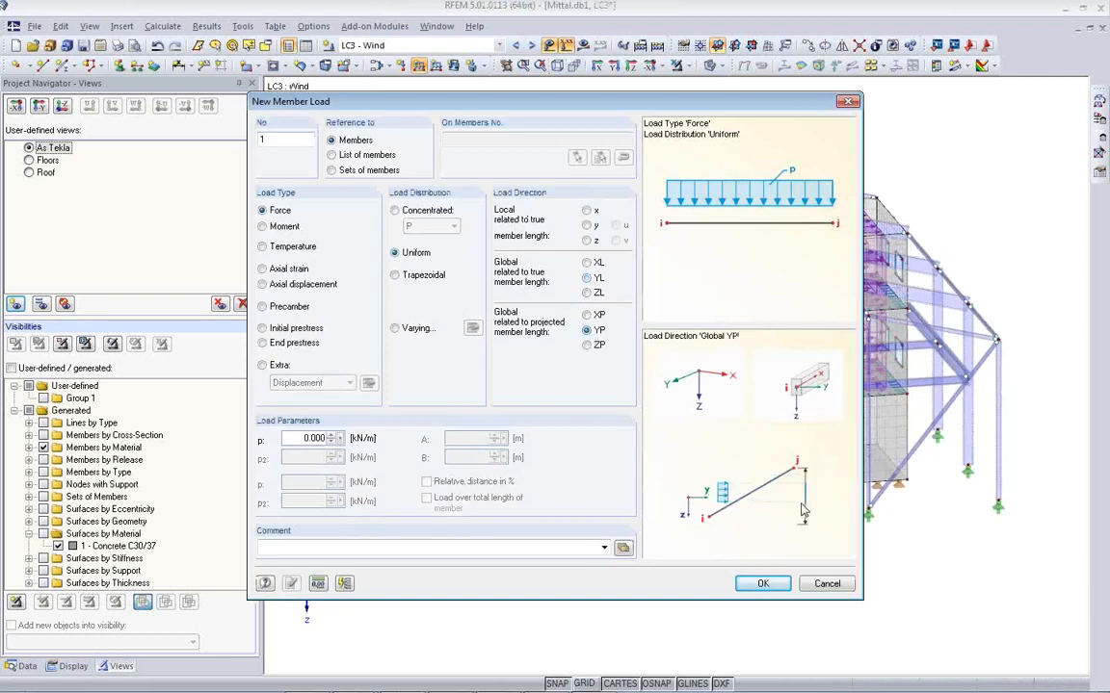
drag(297, 440, 548, 459)
key(BackSpace)
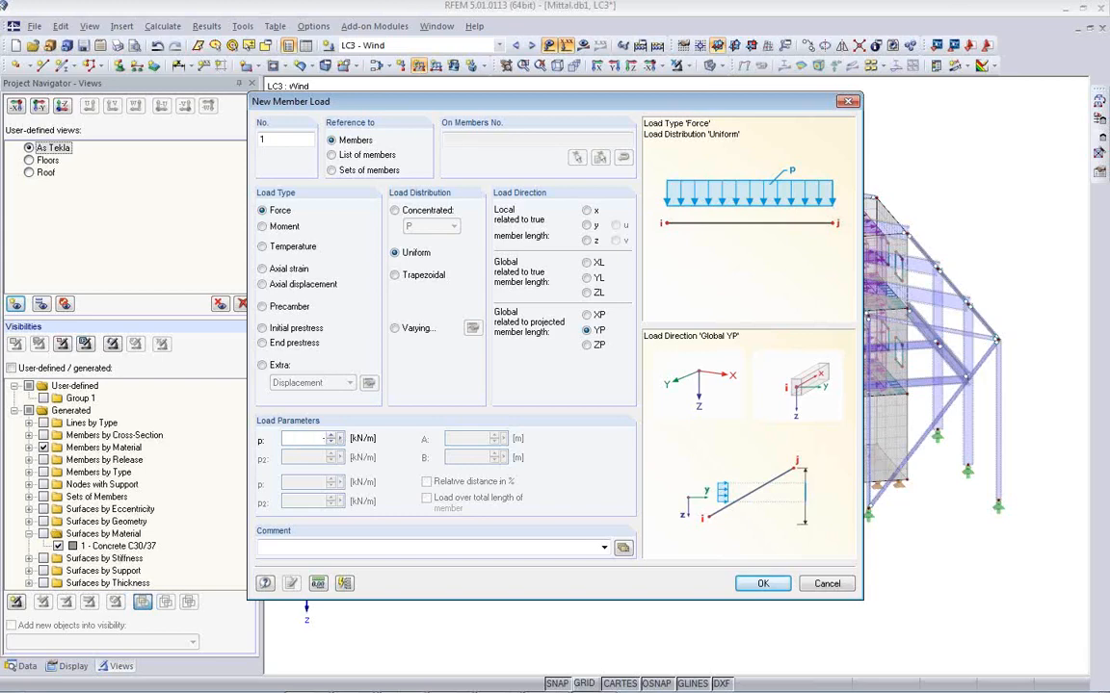
click(773, 587)
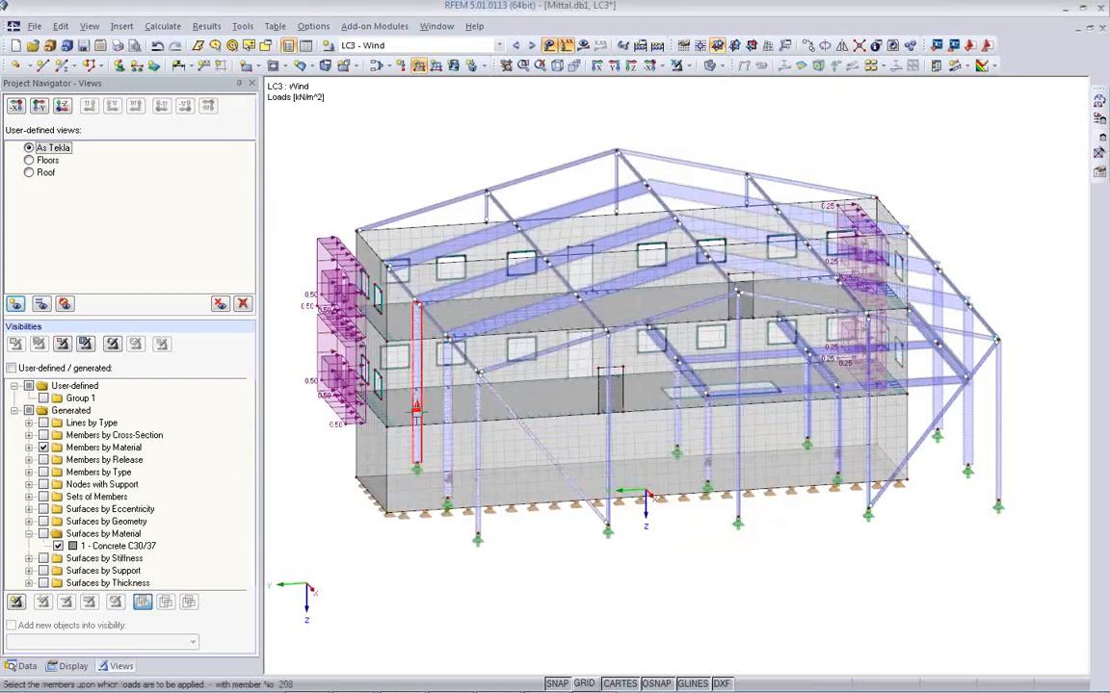
click(418, 413)
click(445, 443)
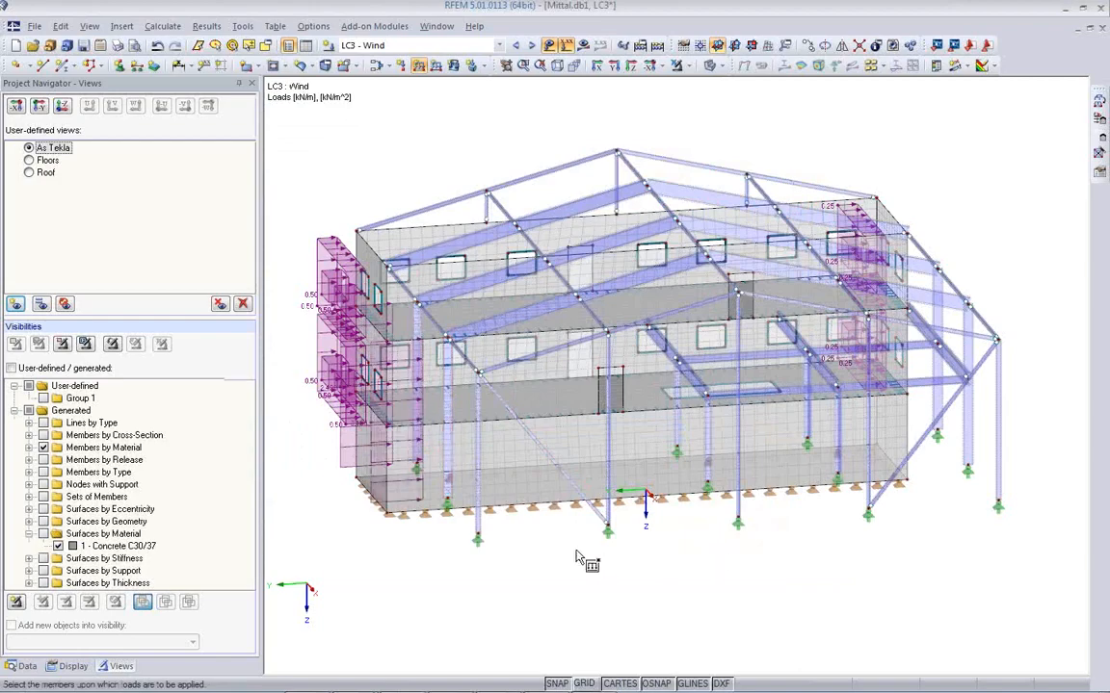
click(448, 482)
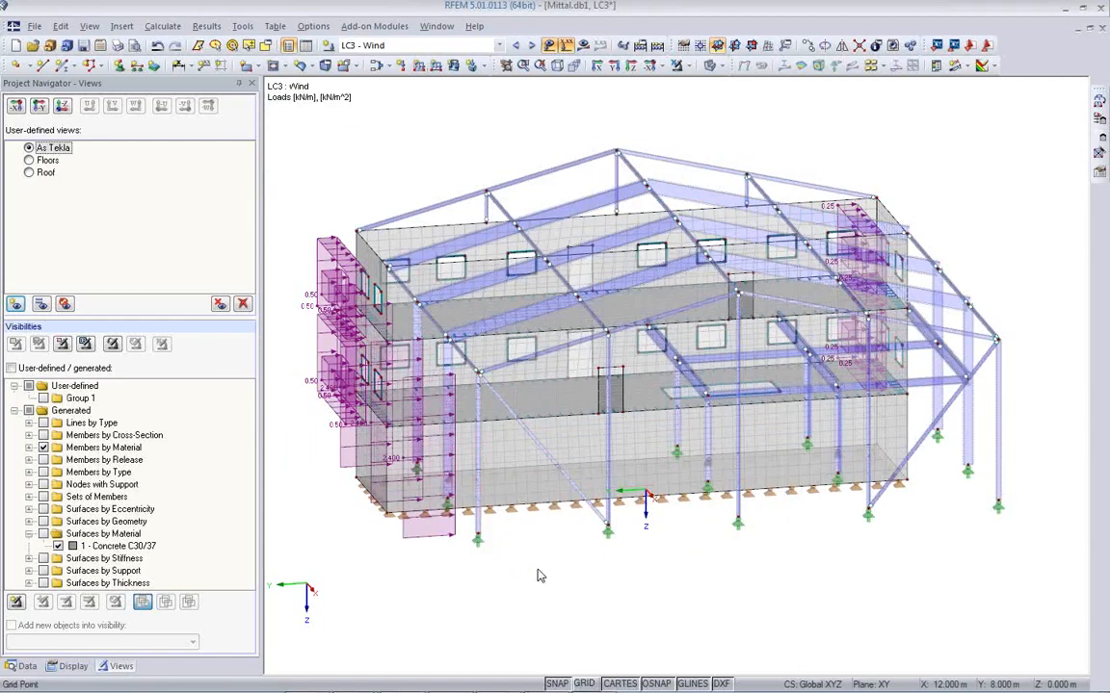
- Reduce the wind member load on the windward corner column to -1.2 kN/m
ctrl+middle_drag(550, 554, 499, 626)
double_click(383, 563)
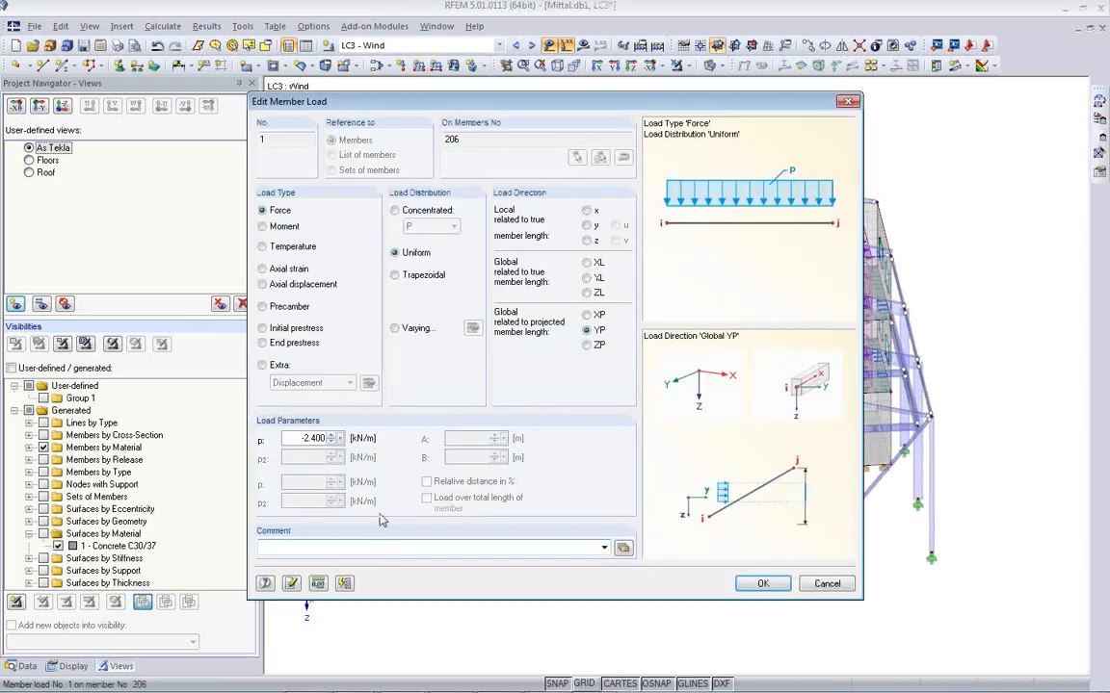
key(BackSpace)
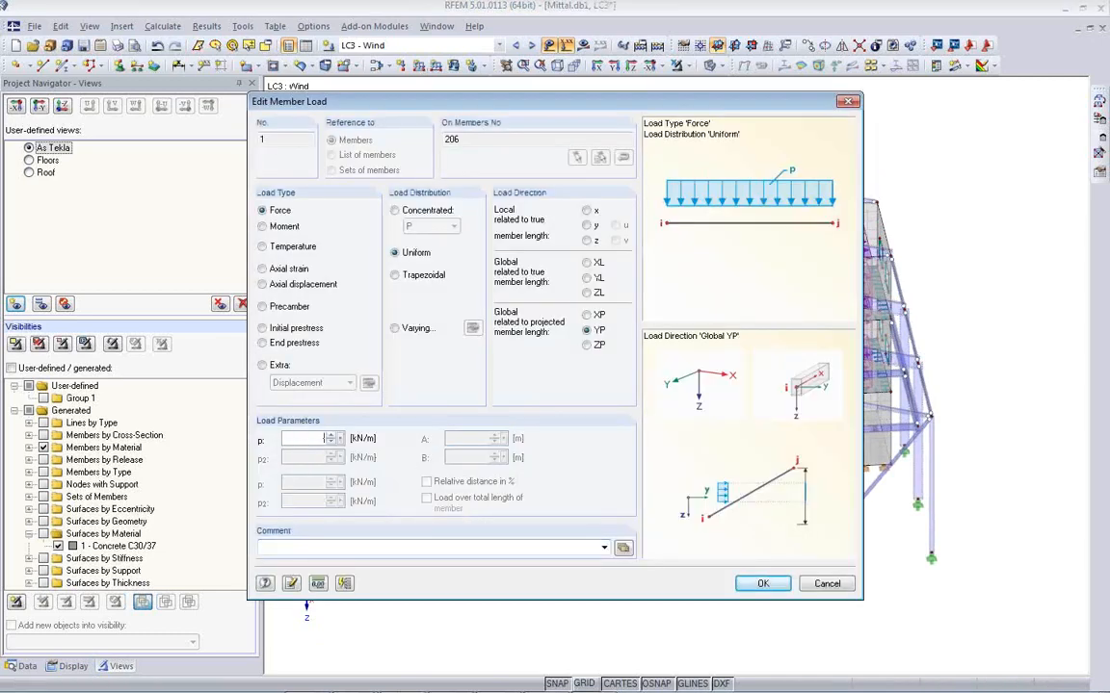
click(788, 585)
ctrl+middle_drag(849, 584, 626, 540)
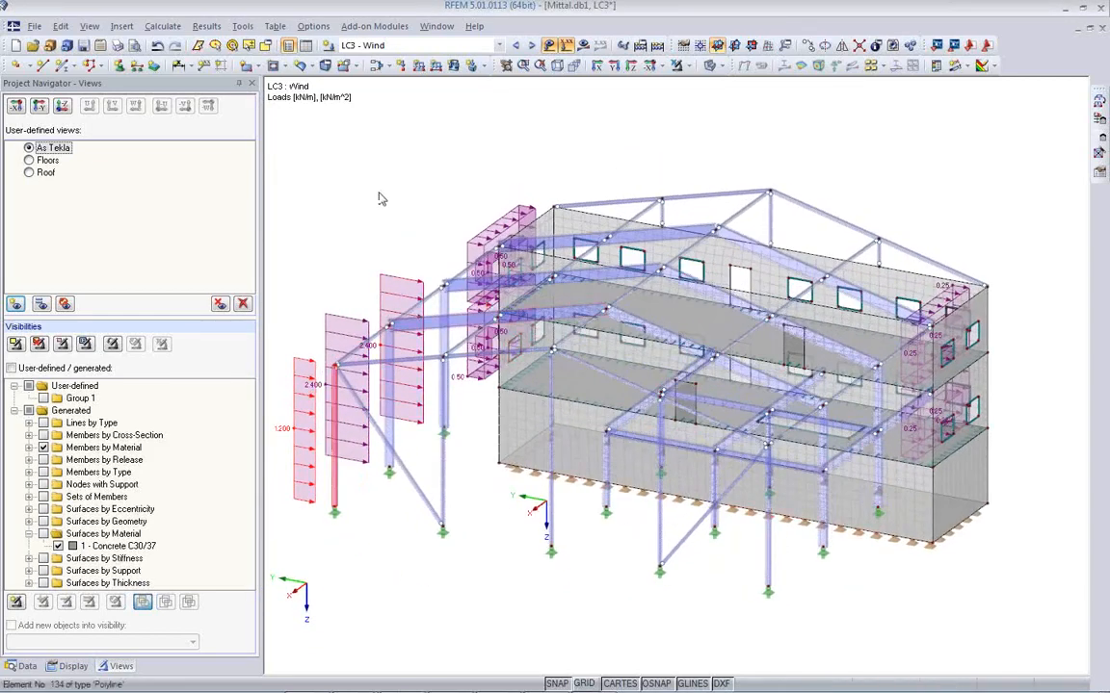
- Apply a uniform member load of -1.5 kN/m in projected global direction YP to the two inner leeward steel columns
click(418, 64)
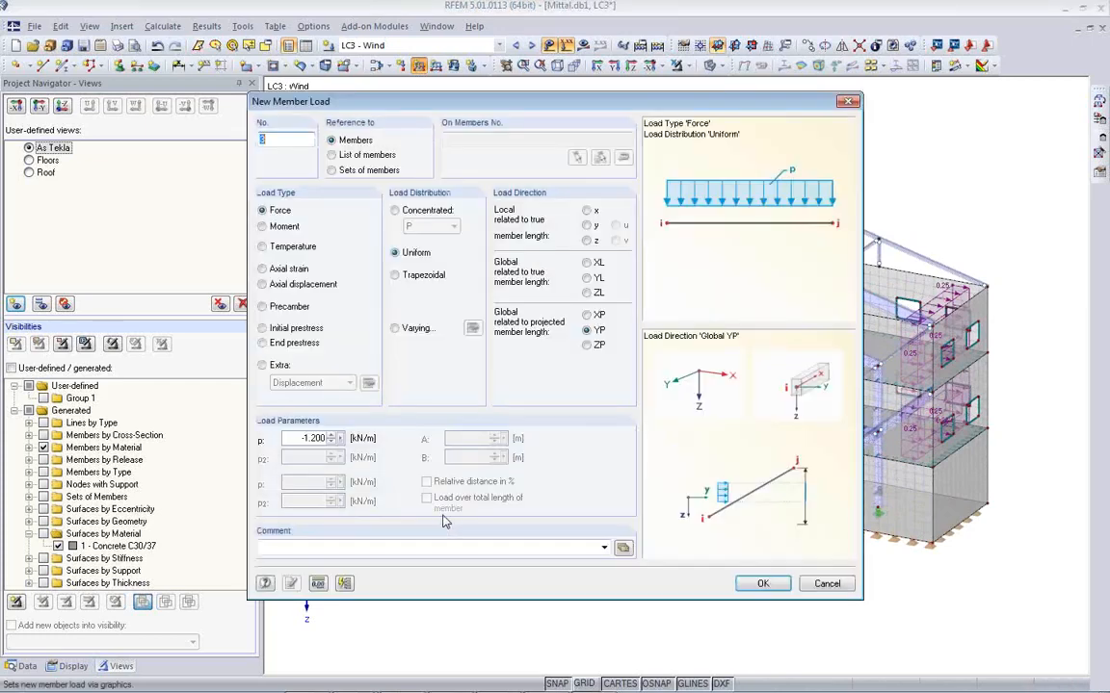
drag(300, 440, 498, 463)
text(-)
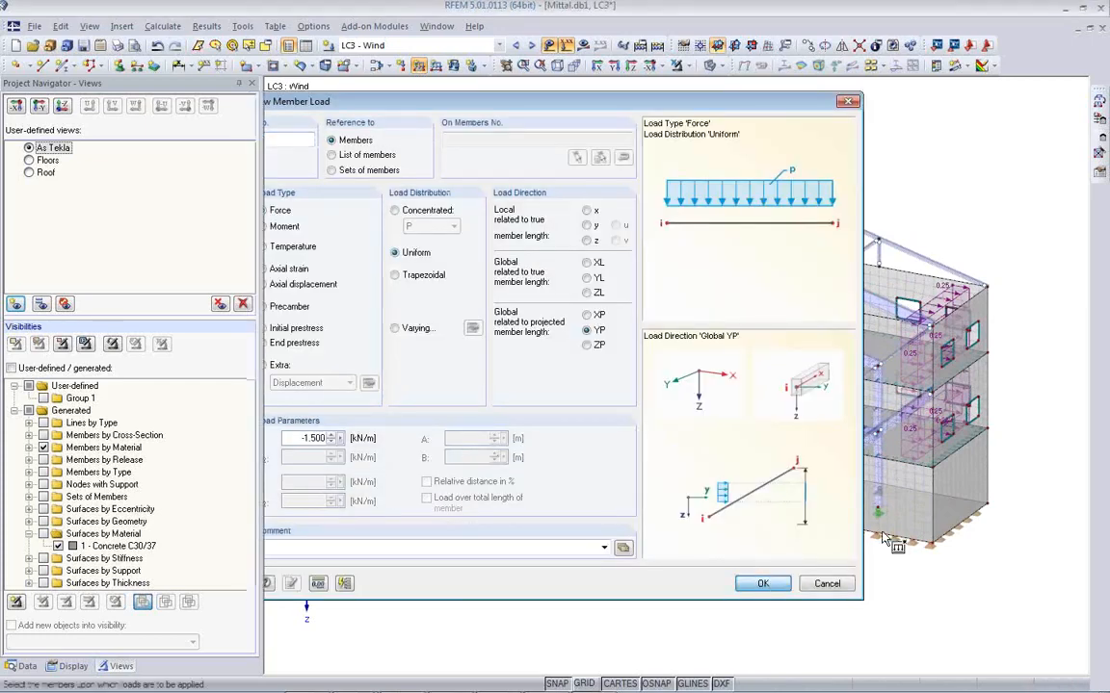
click(755, 580)
click(880, 461)
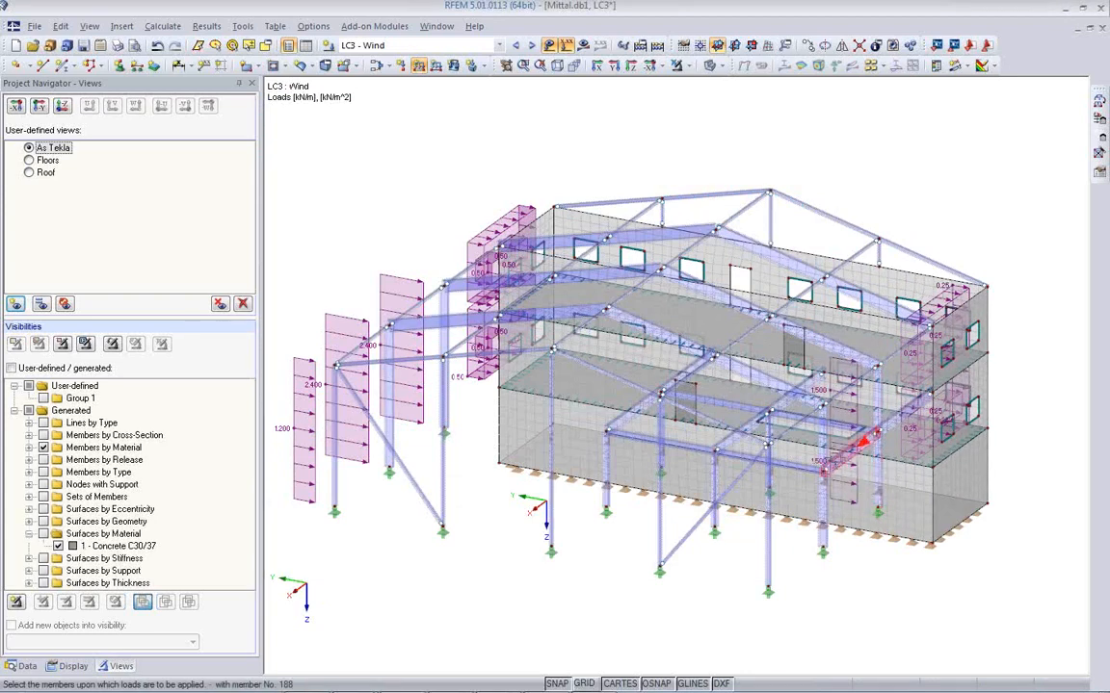
click(822, 449)
click(820, 497)
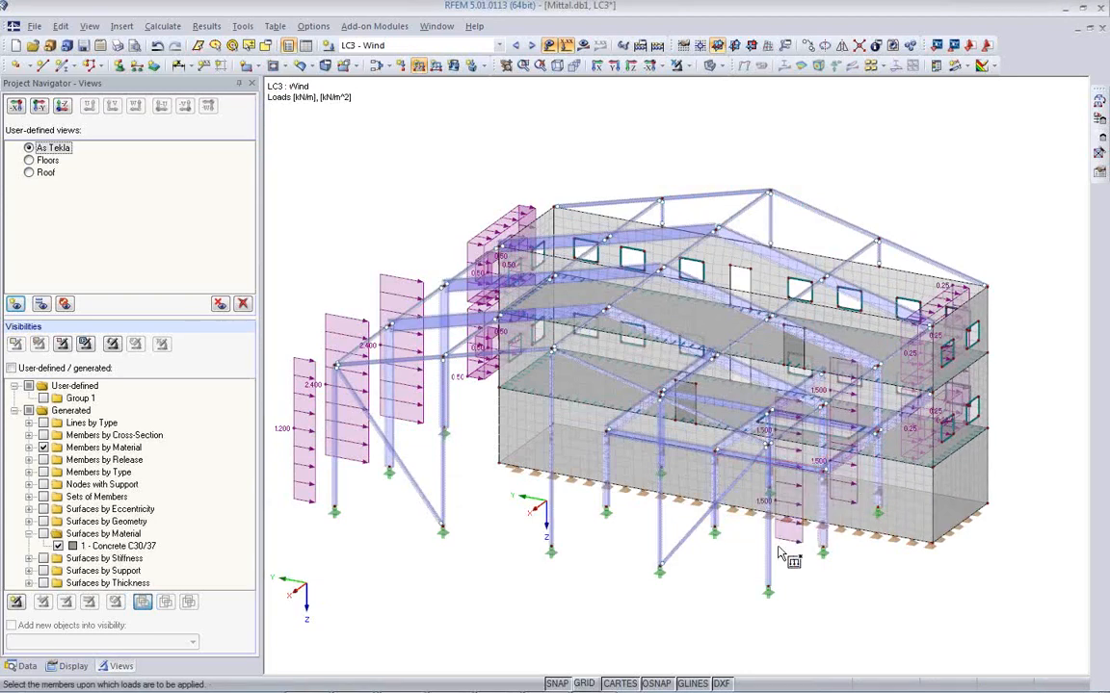
key(Escape)
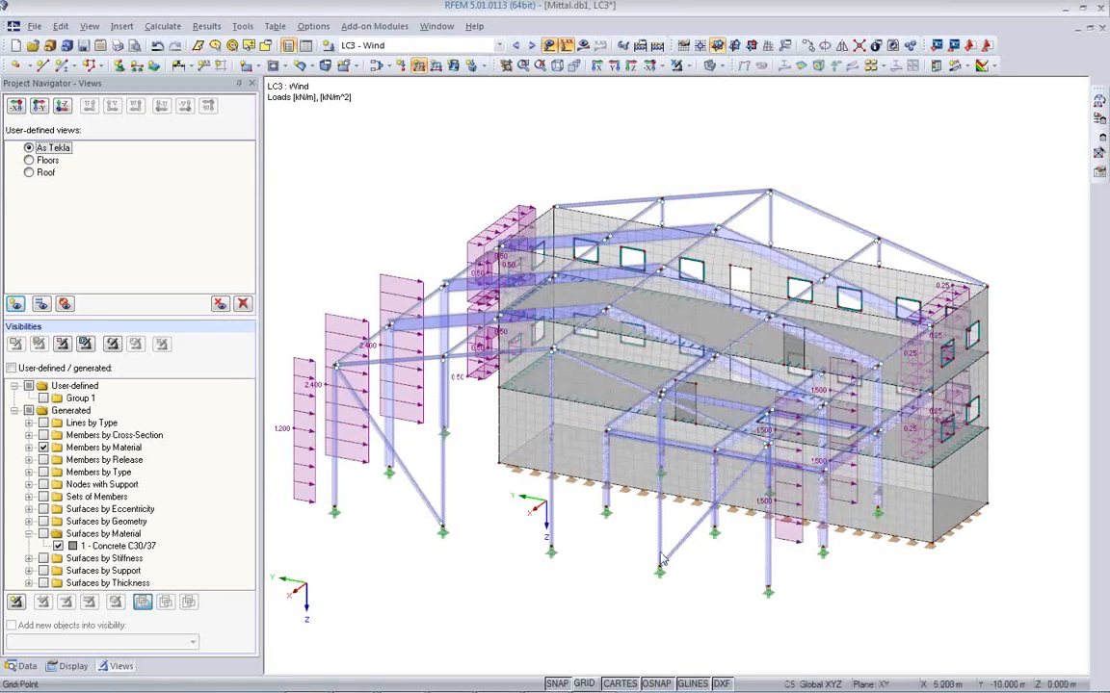
- Apply a uniform member load of -0.75 kN/m in projected global direction YP to the leeward corner column
click(419, 65)
click(295, 438)
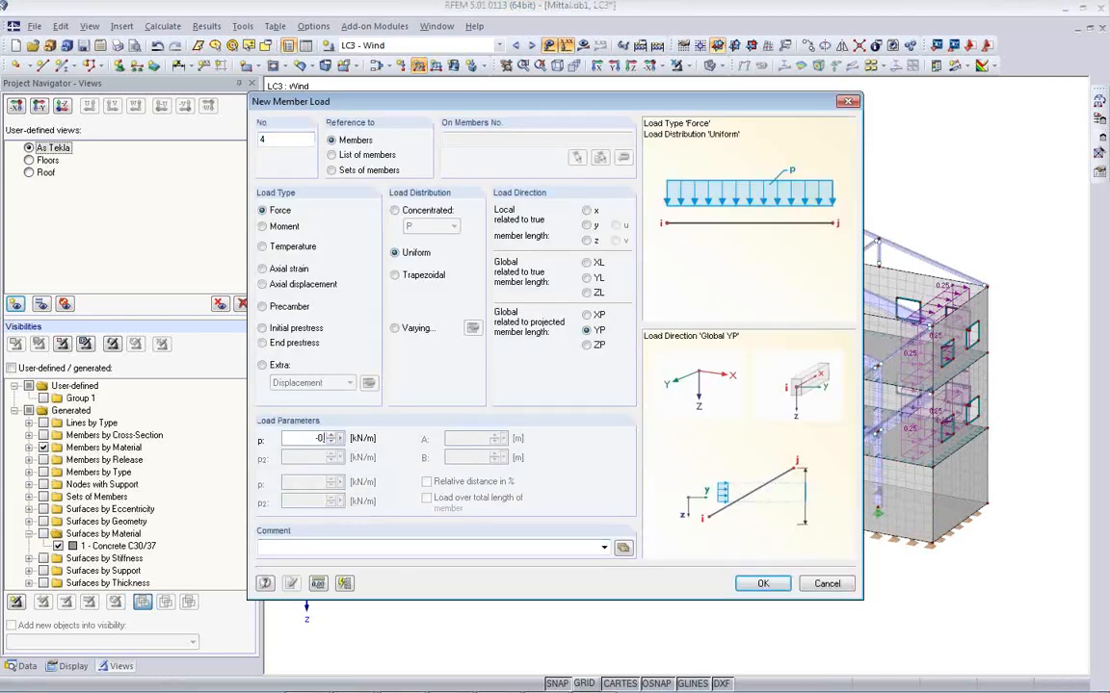
click(755, 584)
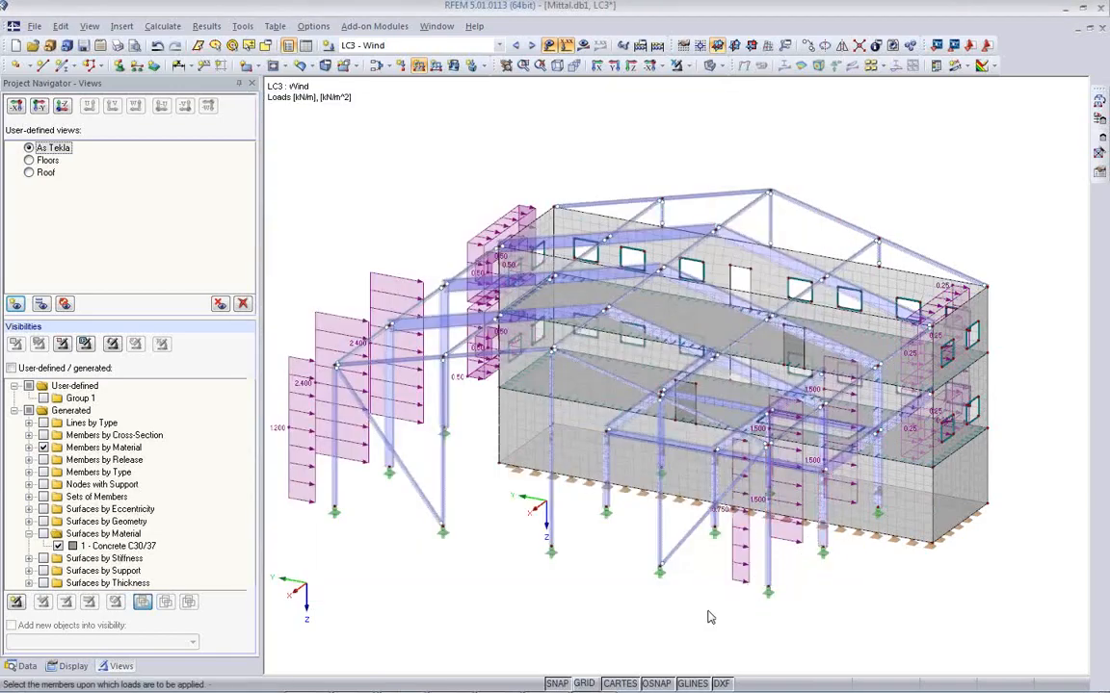
ctrl+middle_drag(619, 594, 896, 496)
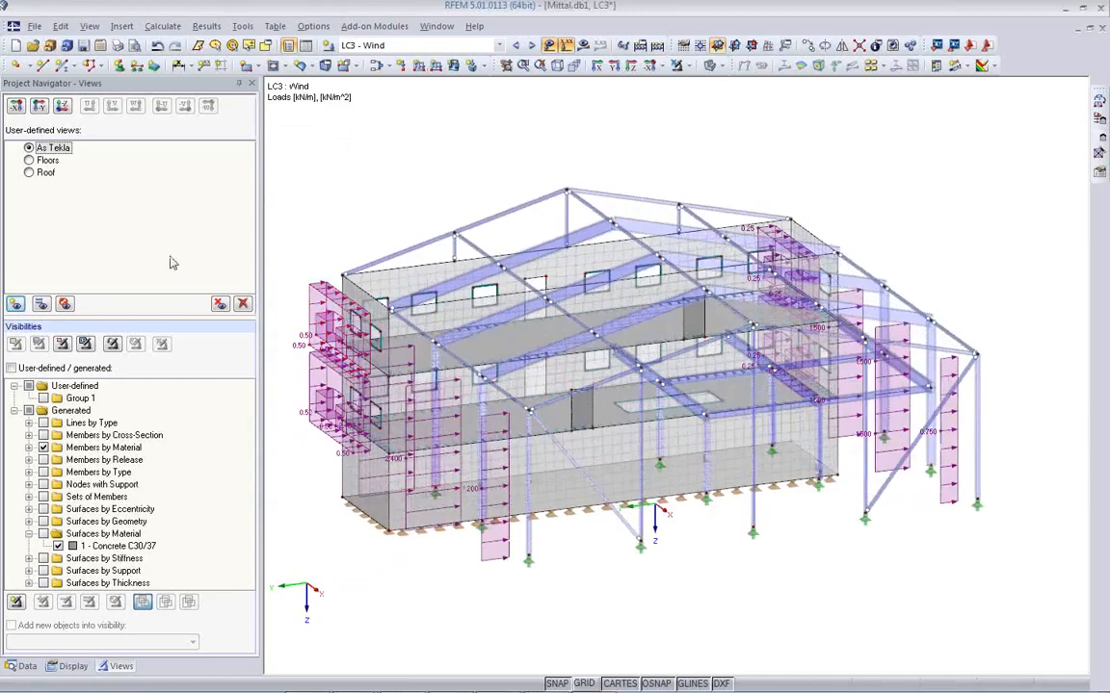
- Show the user-defined Roof view with load case LC3 - Wind active
click(30, 174)
click(498, 46)
click(501, 83)
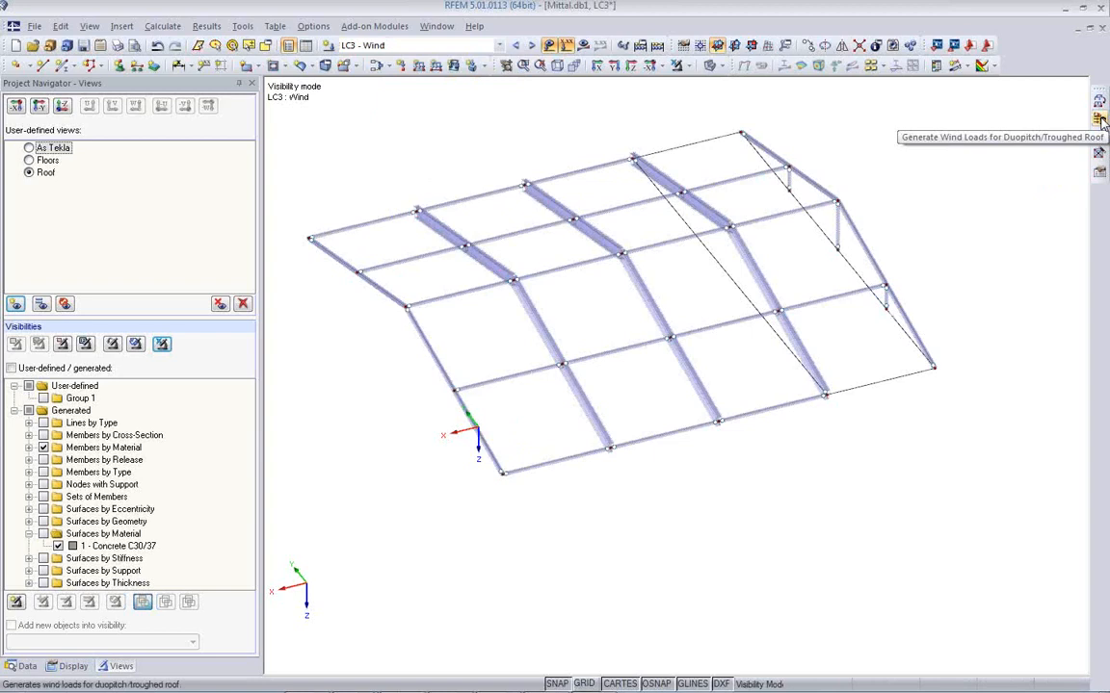
- Measure the structure height for the duopitch roof wind load generation from the base to the ridge node of the gable's middle column
click(1100, 118)
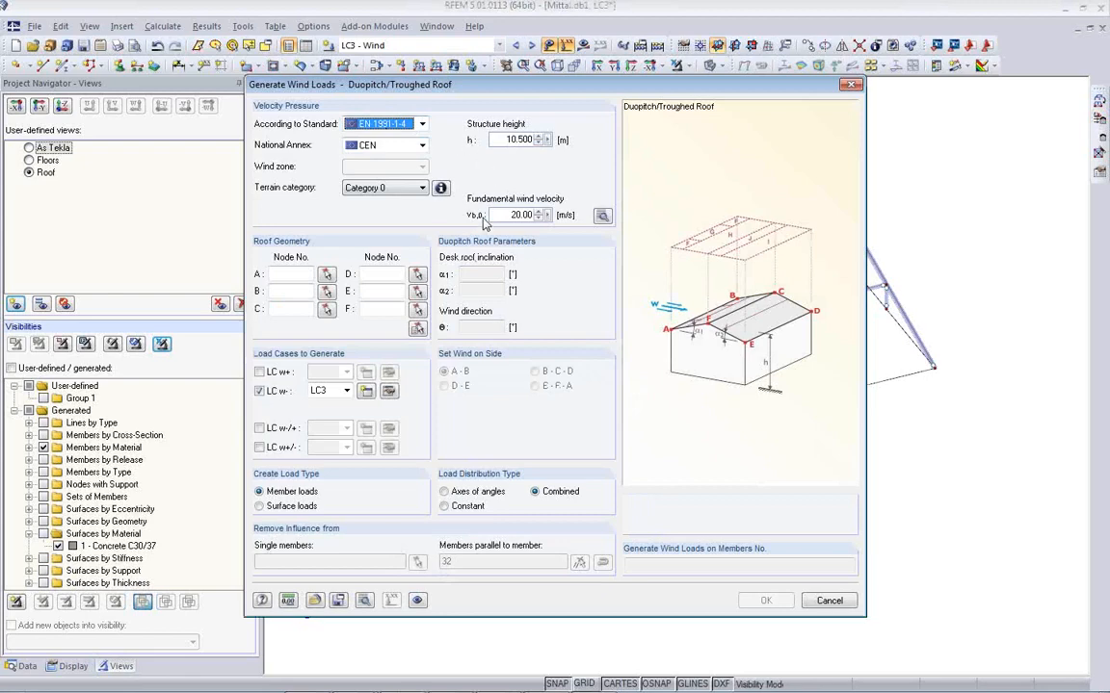
right_click(552, 137)
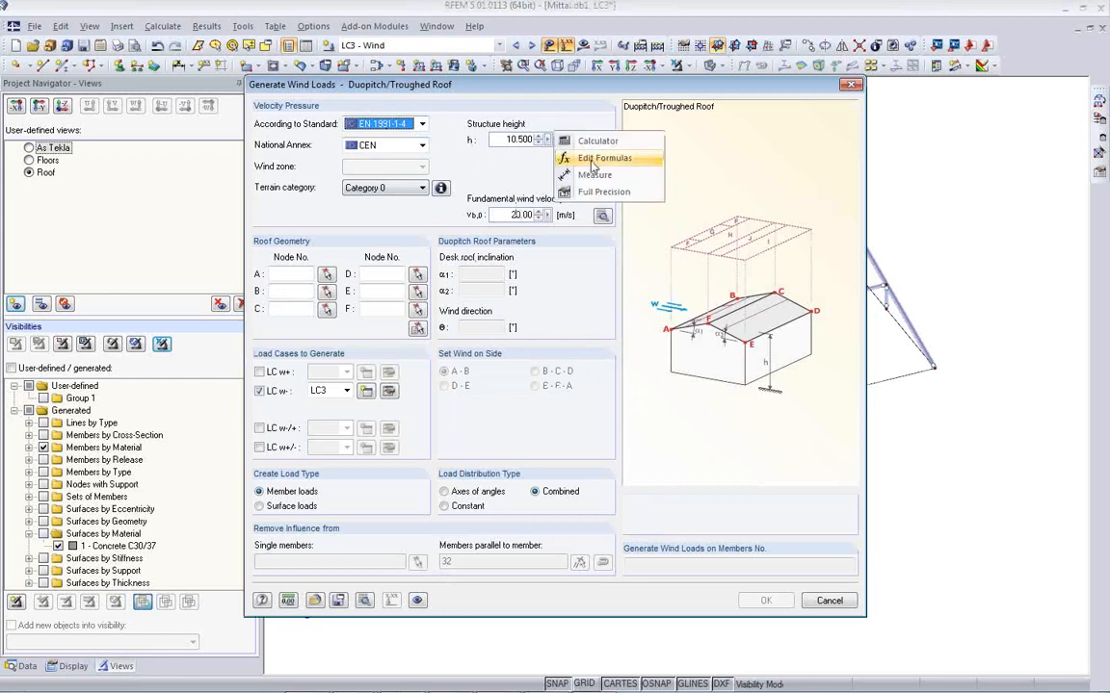
click(594, 174)
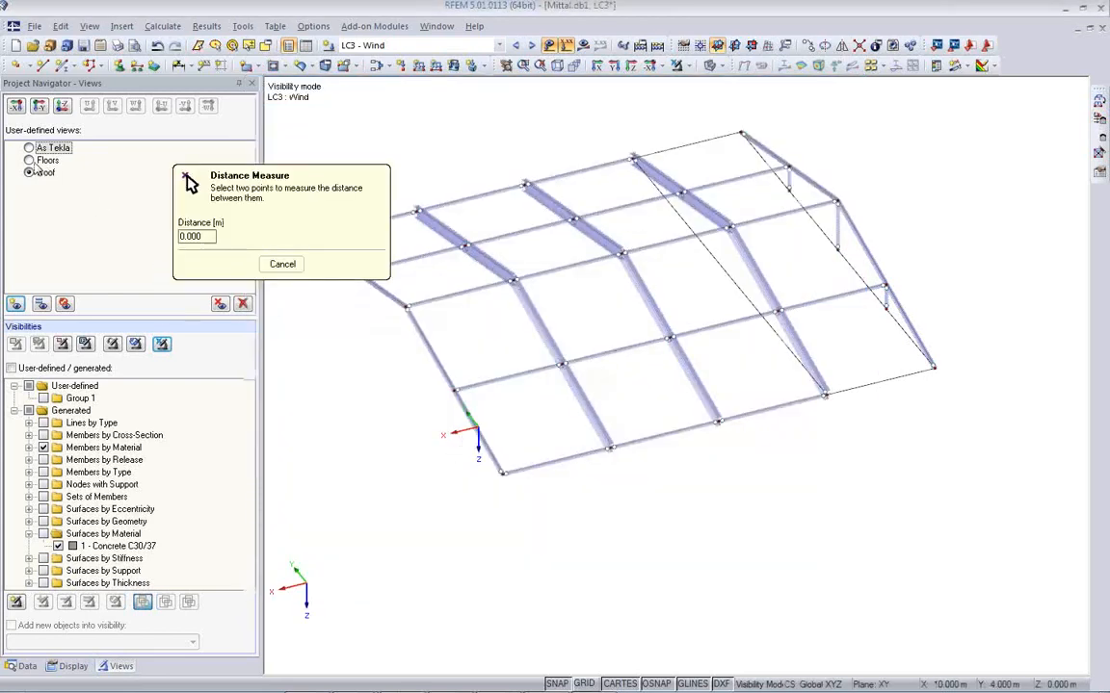
click(30, 160)
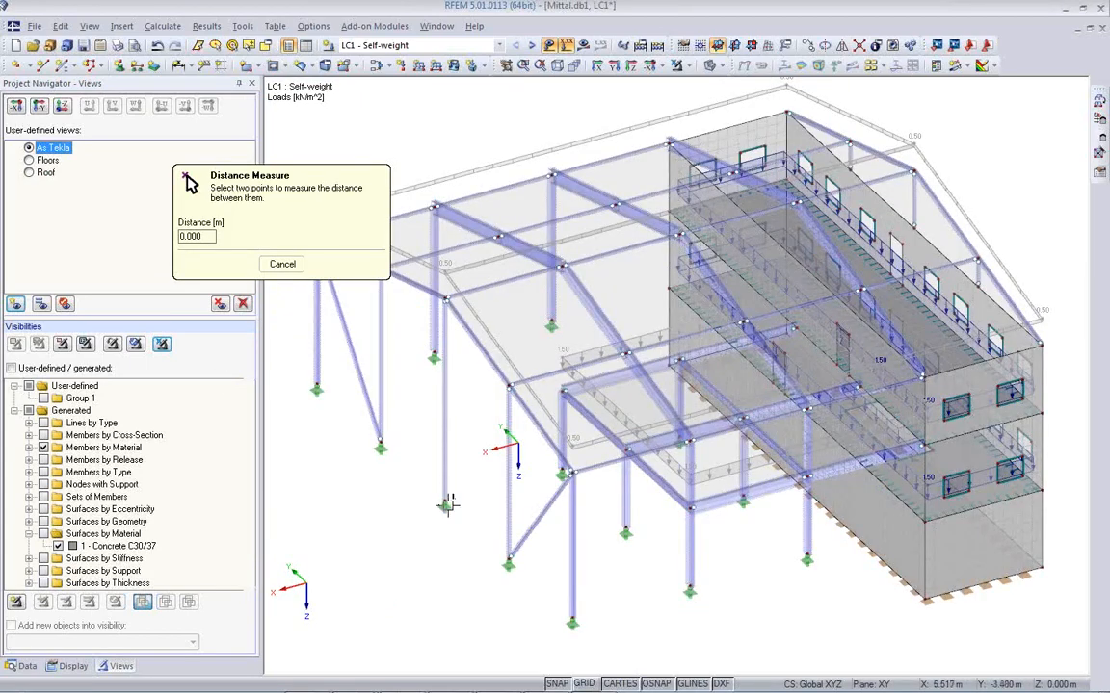
click(444, 501)
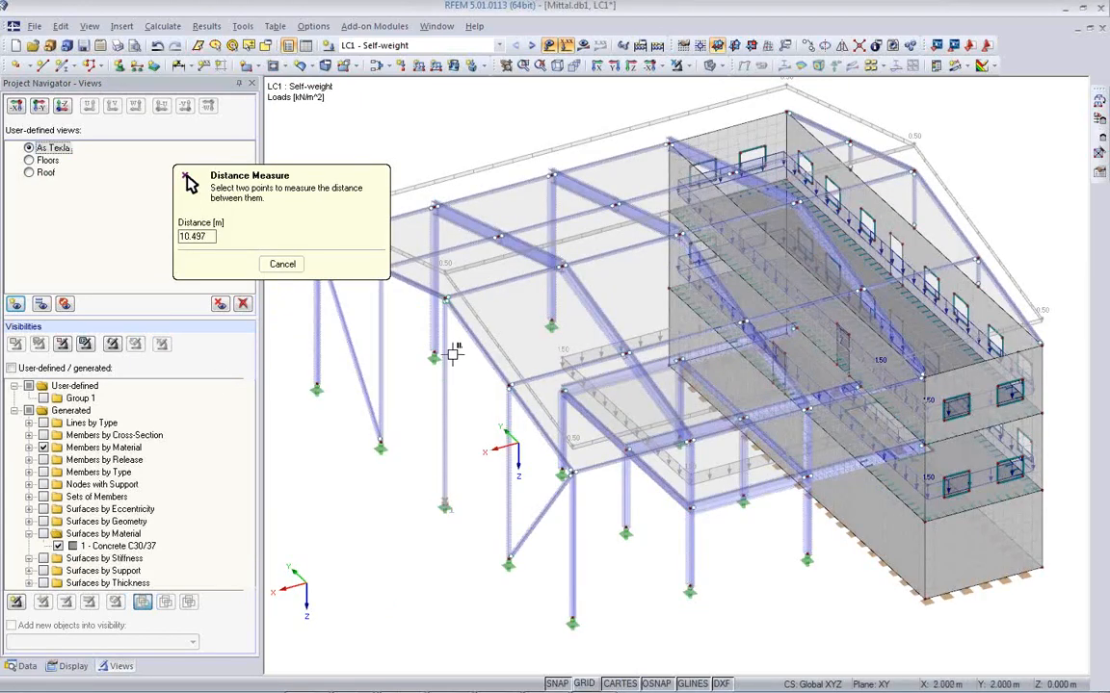
click(448, 297)
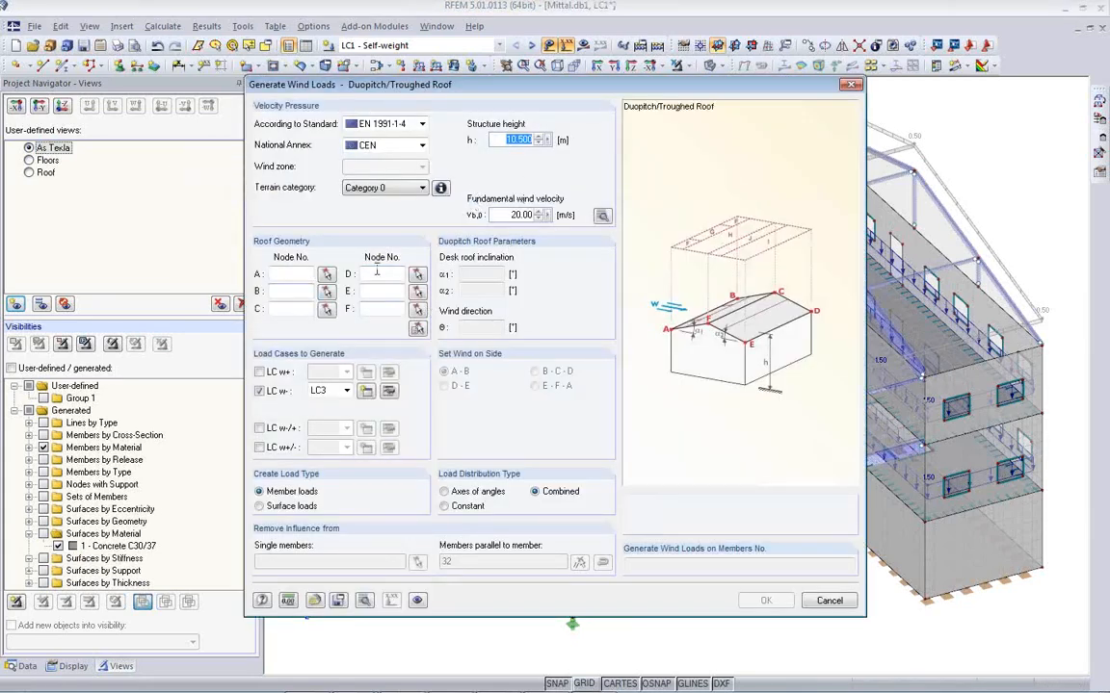
- Abandon the roof boundary selection, restore the Roof view and reactivate load case LC3 - Wind
click(417, 329)
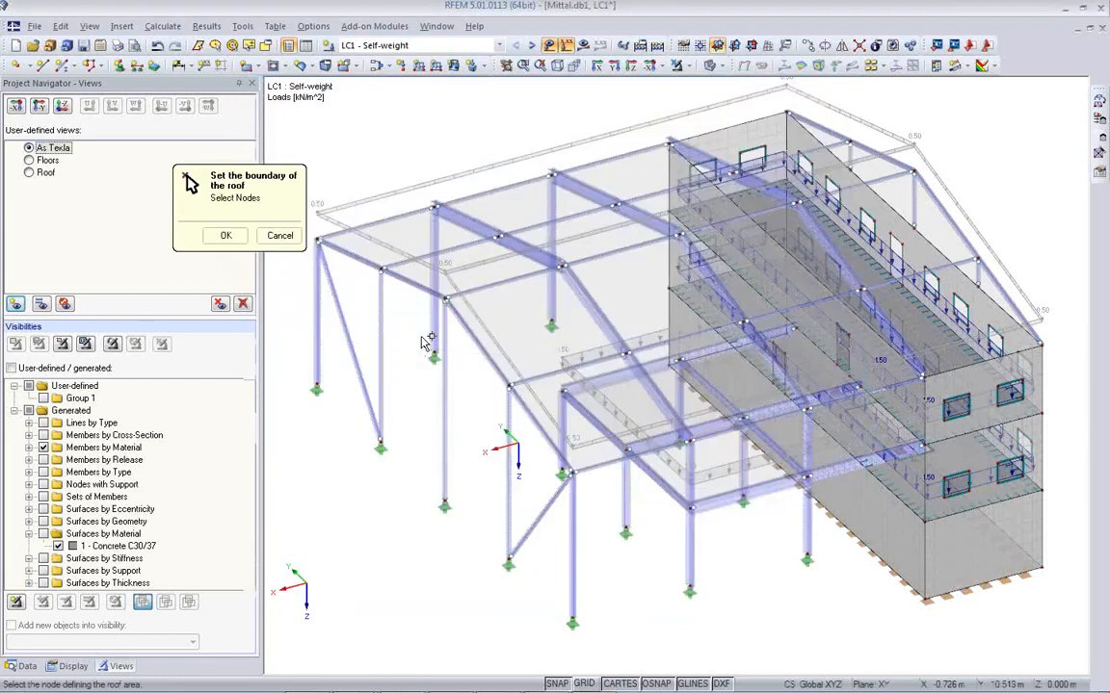
click(29, 174)
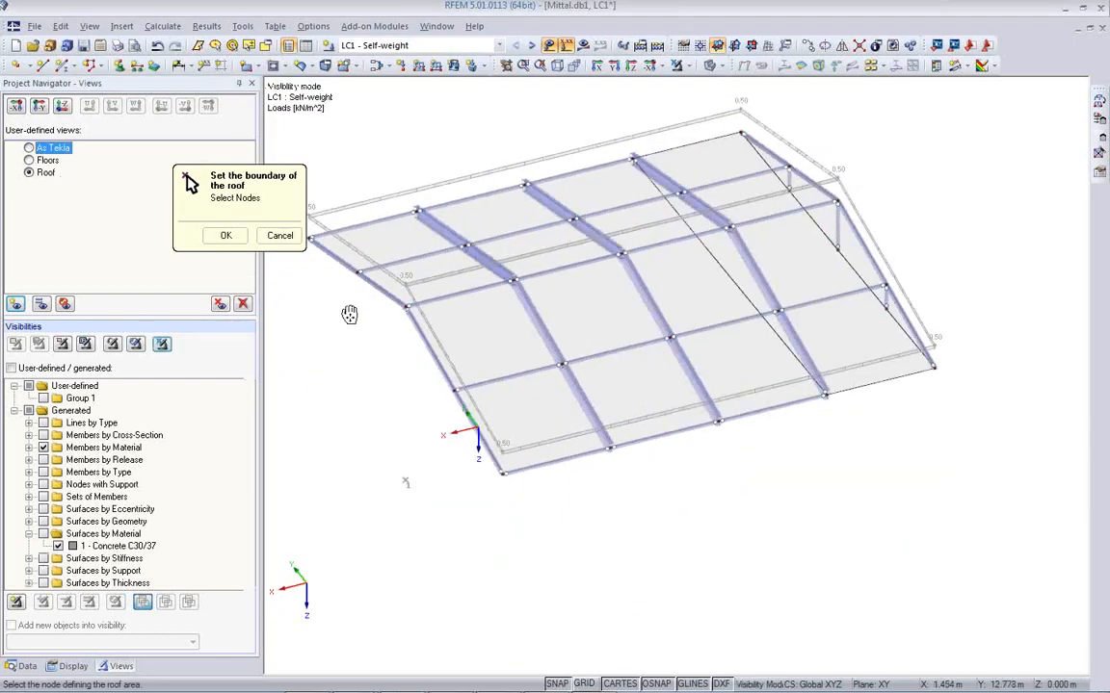
click(531, 46)
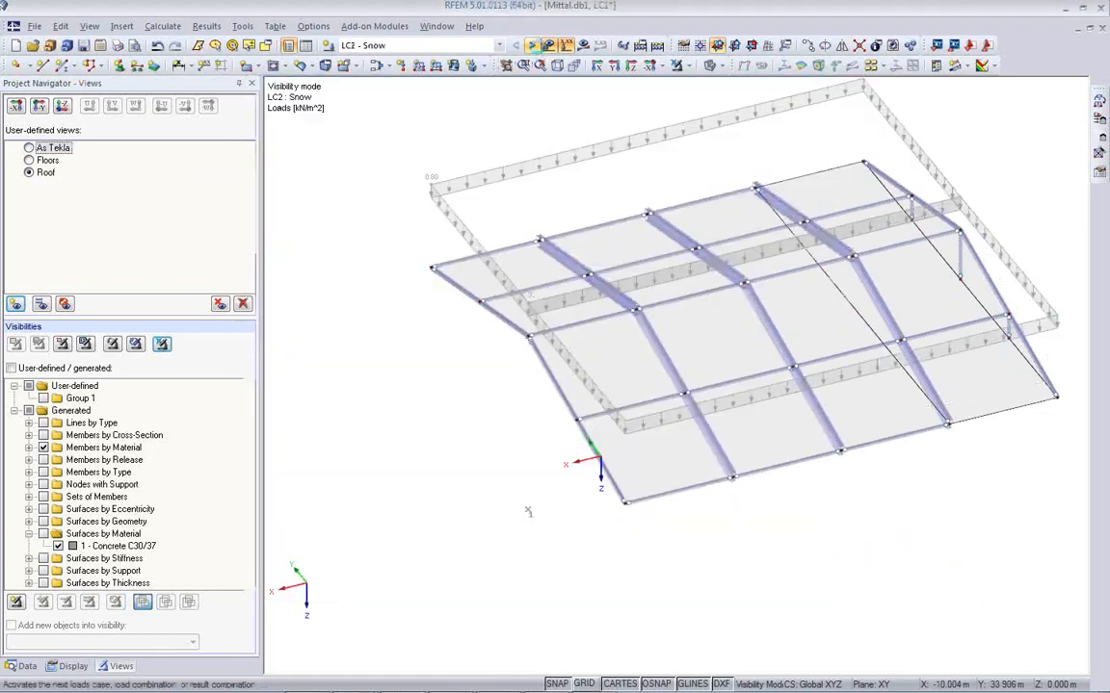
click(518, 46)
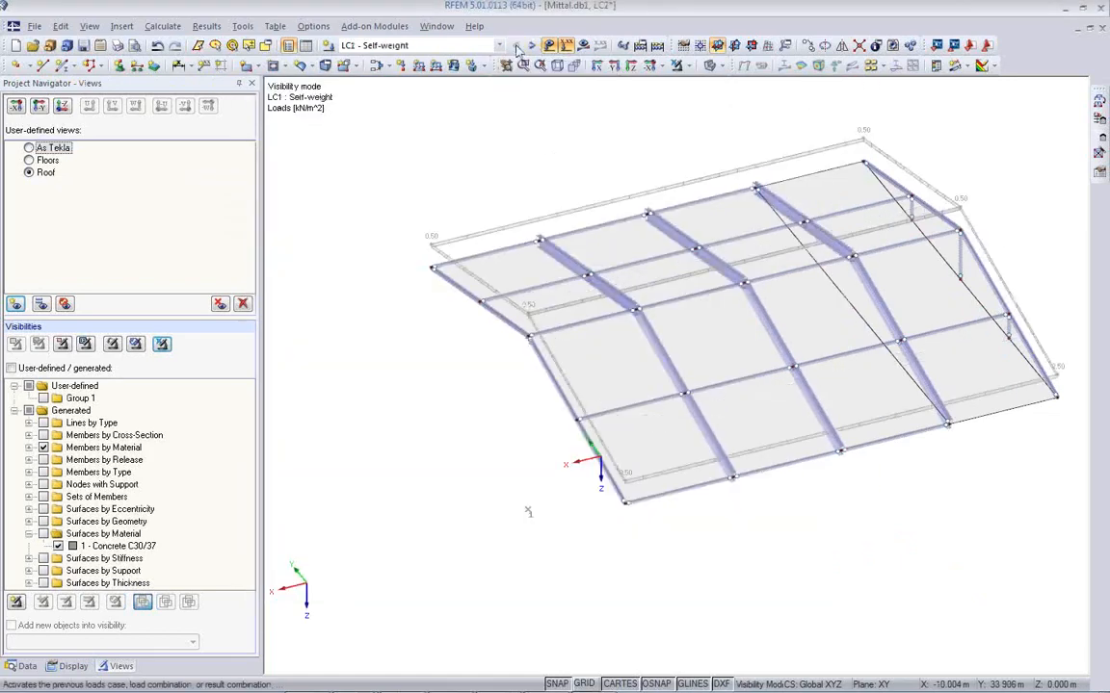
click(532, 46)
click(533, 47)
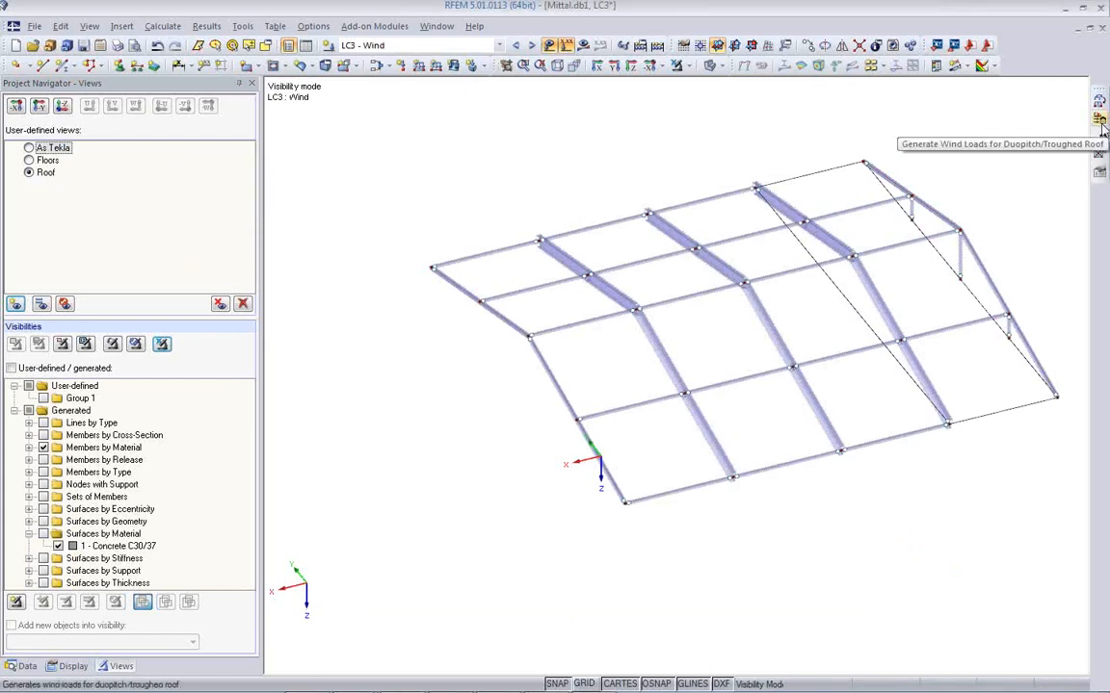
- Start generating duopitch roof wind loads and define the roof geometry by its eave and ridge corner nodes 164, 126, 135, 127, 158 and 154
click(1099, 120)
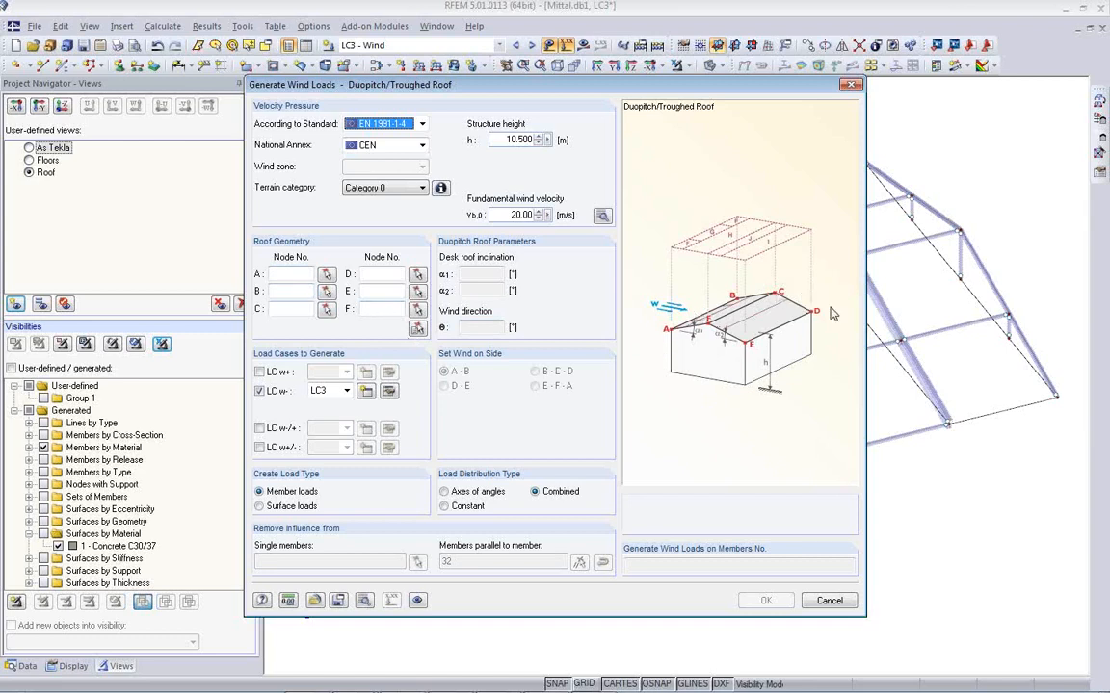
click(417, 329)
click(429, 268)
click(867, 161)
click(959, 231)
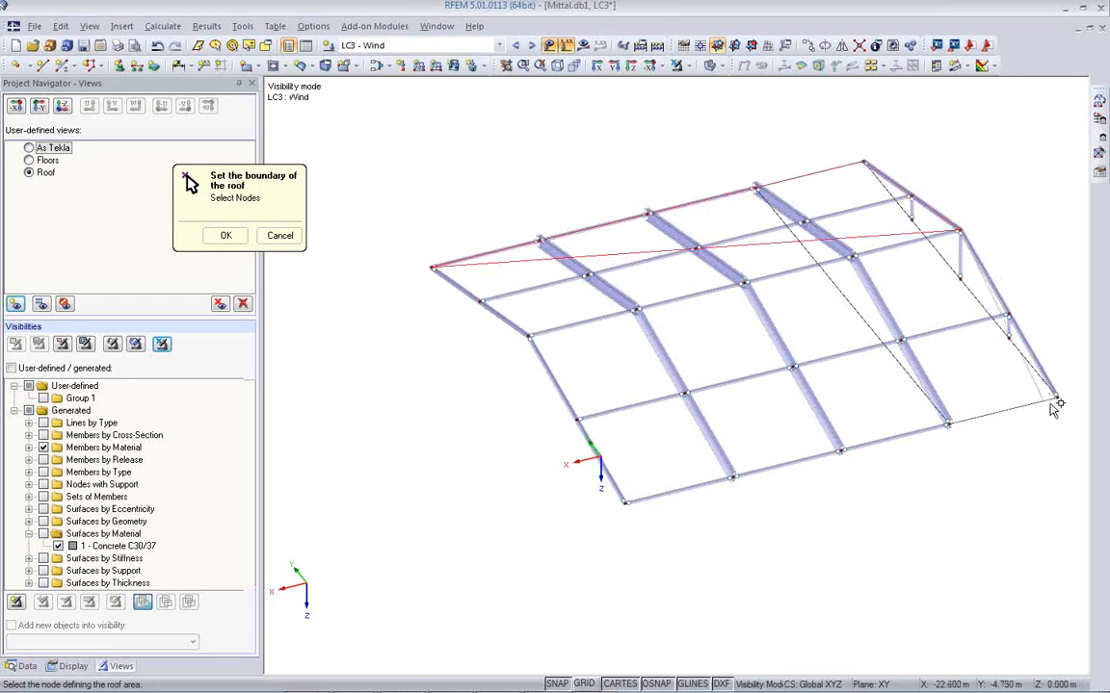
click(1056, 397)
click(628, 510)
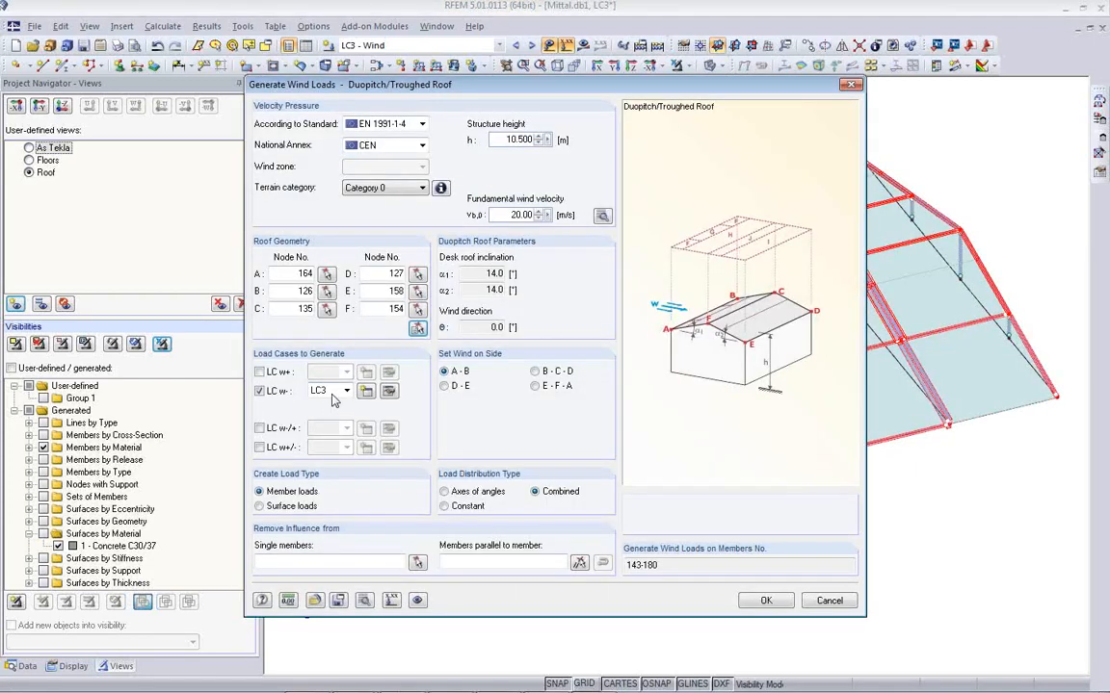
- Assign the LC w- wind loads to LC3 and remove the influence of all members parallel to member 177
click(346, 391)
click(339, 406)
click(579, 564)
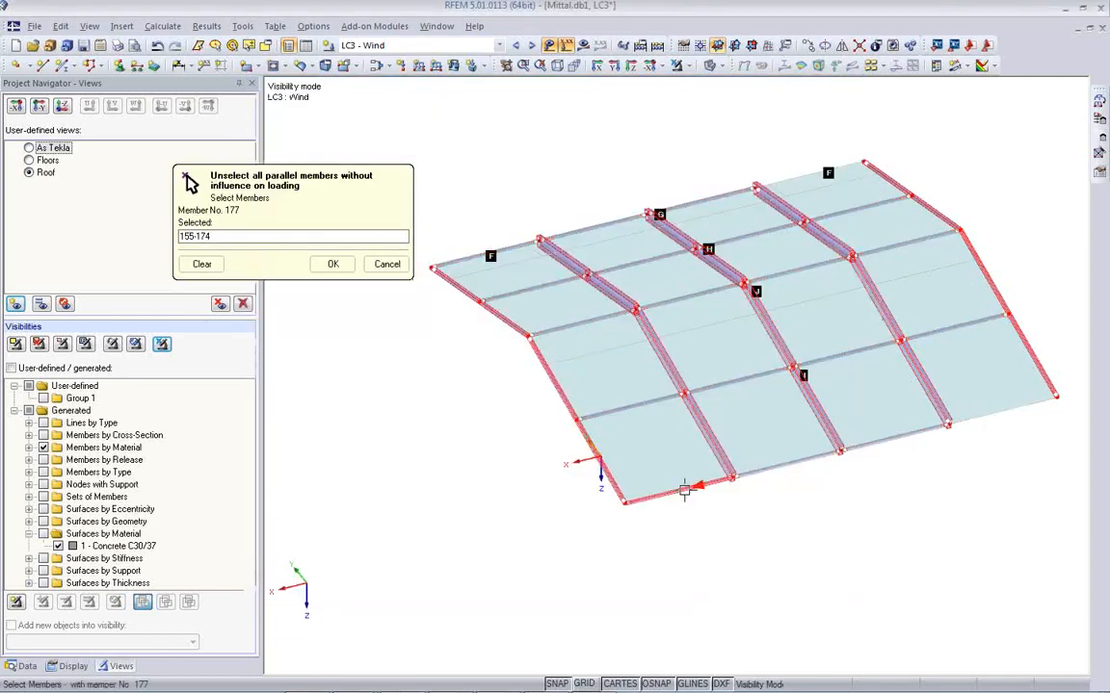
click(333, 264)
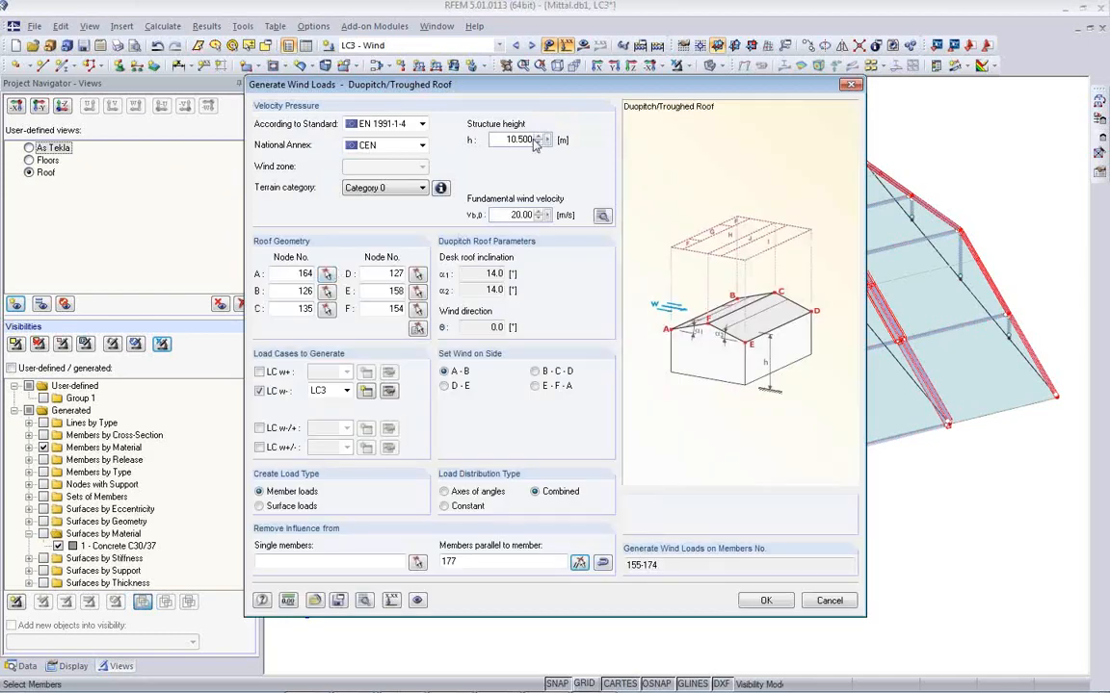
- Check the wind zones on the roof and generate the EN 1991-1-4 wind loads on members 155-174
drag(536, 93, 568, 455)
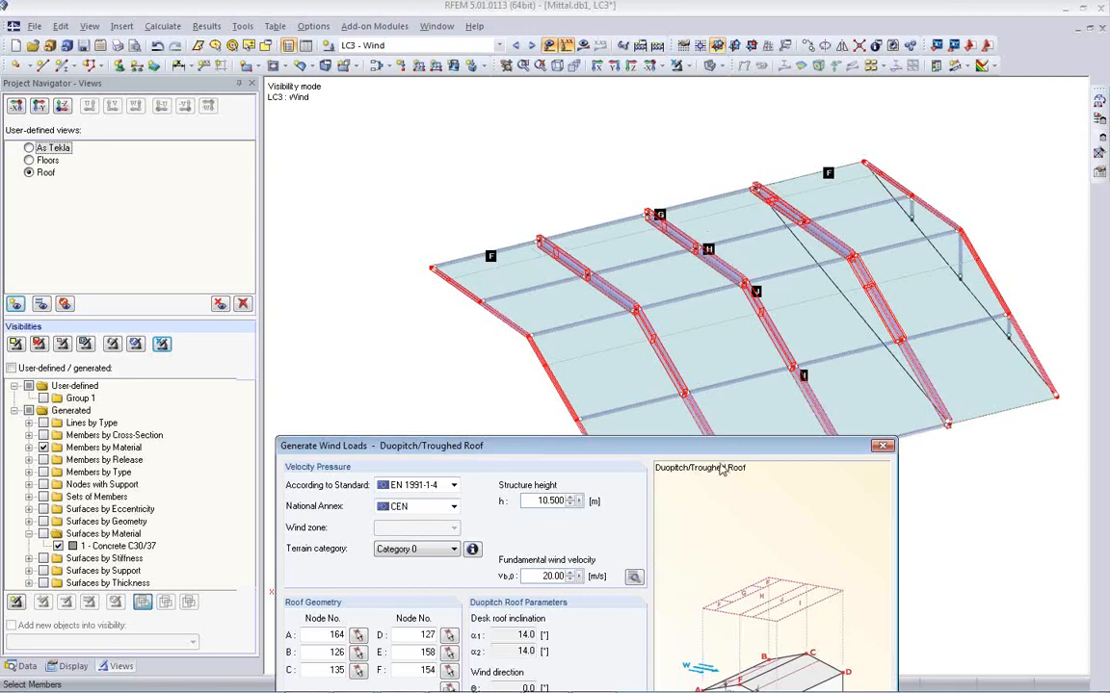
drag(715, 447, 686, 105)
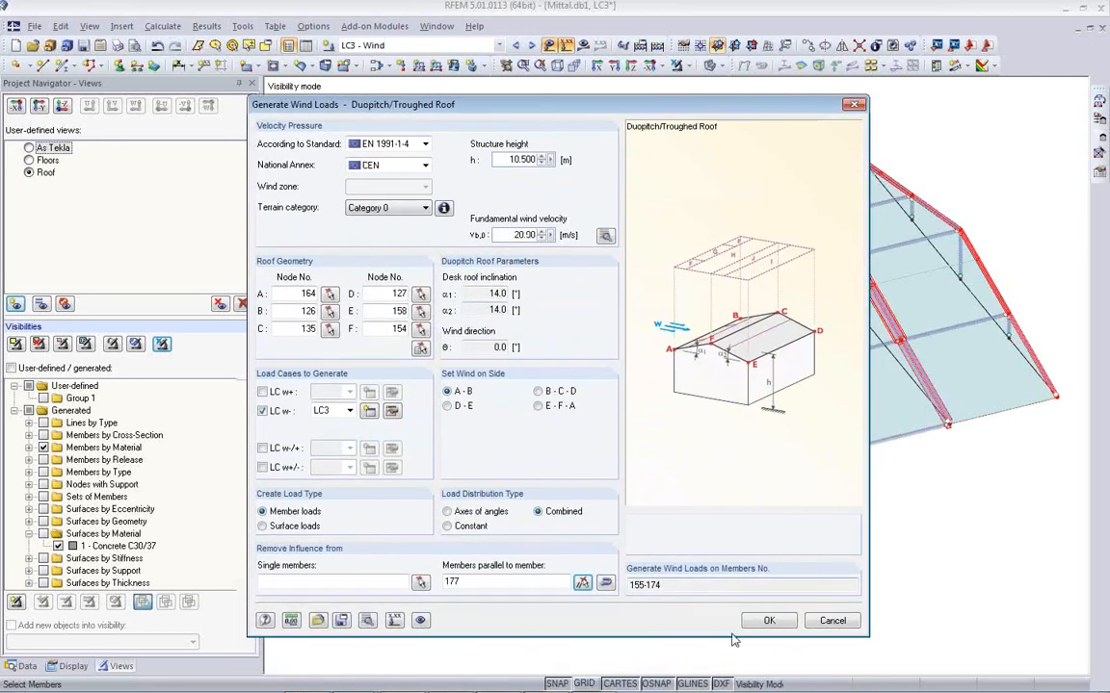
click(769, 620)
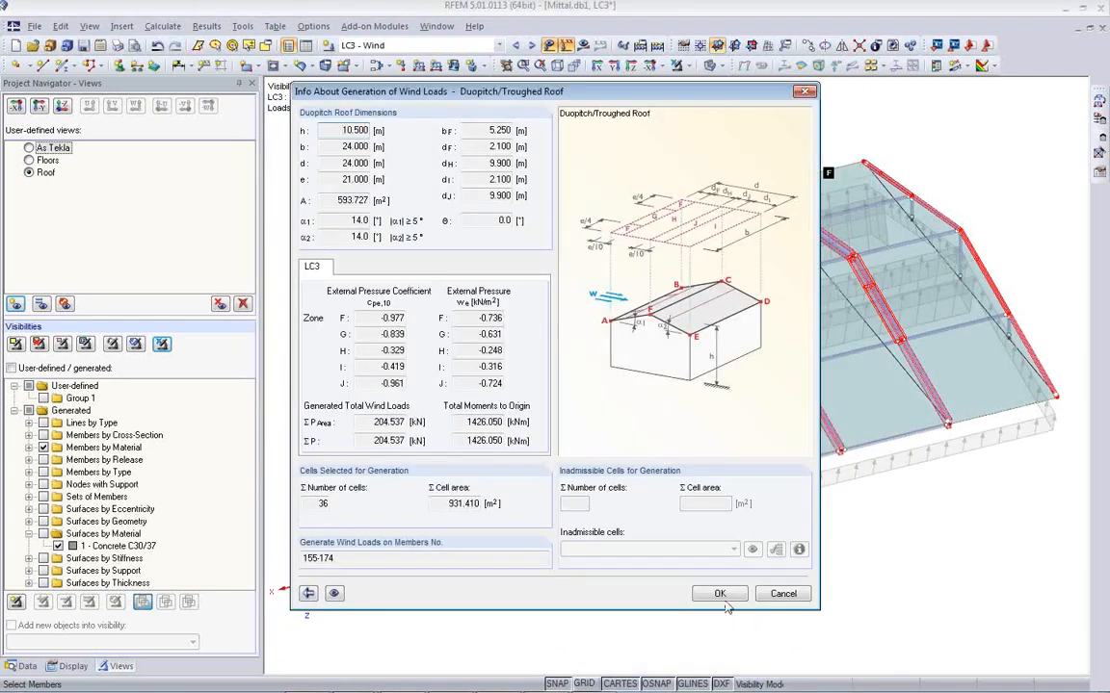
click(716, 594)
ctrl+middle_drag(471, 575, 384, 475)
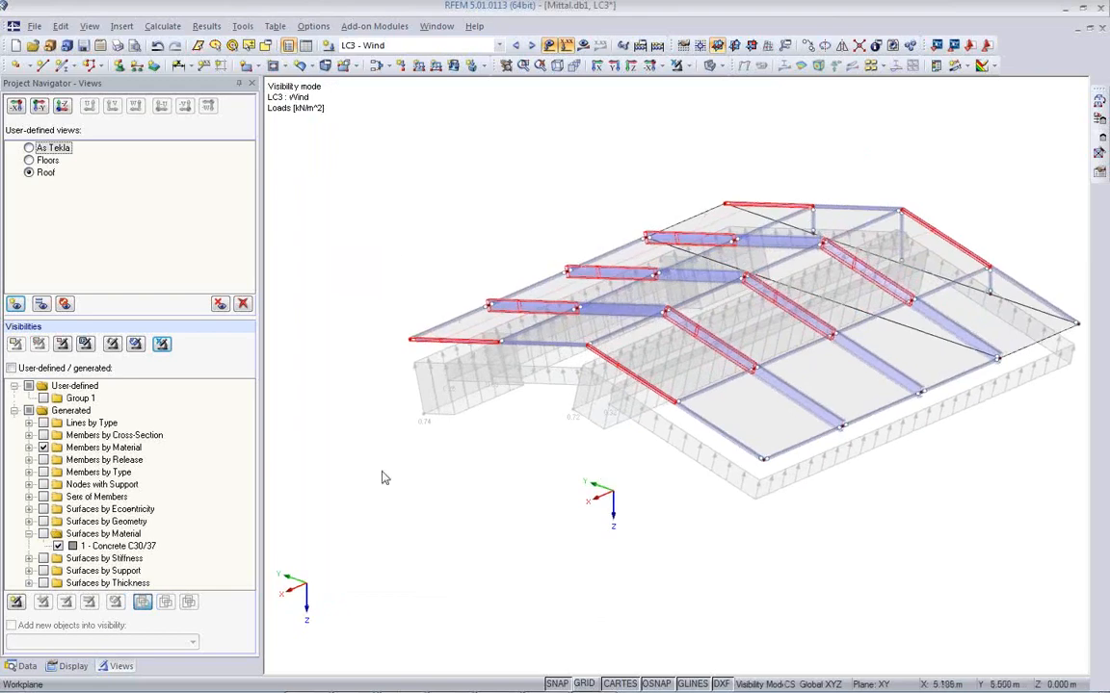
- Show the user-defined Floors view with load case LC4 - Live active
click(531, 45)
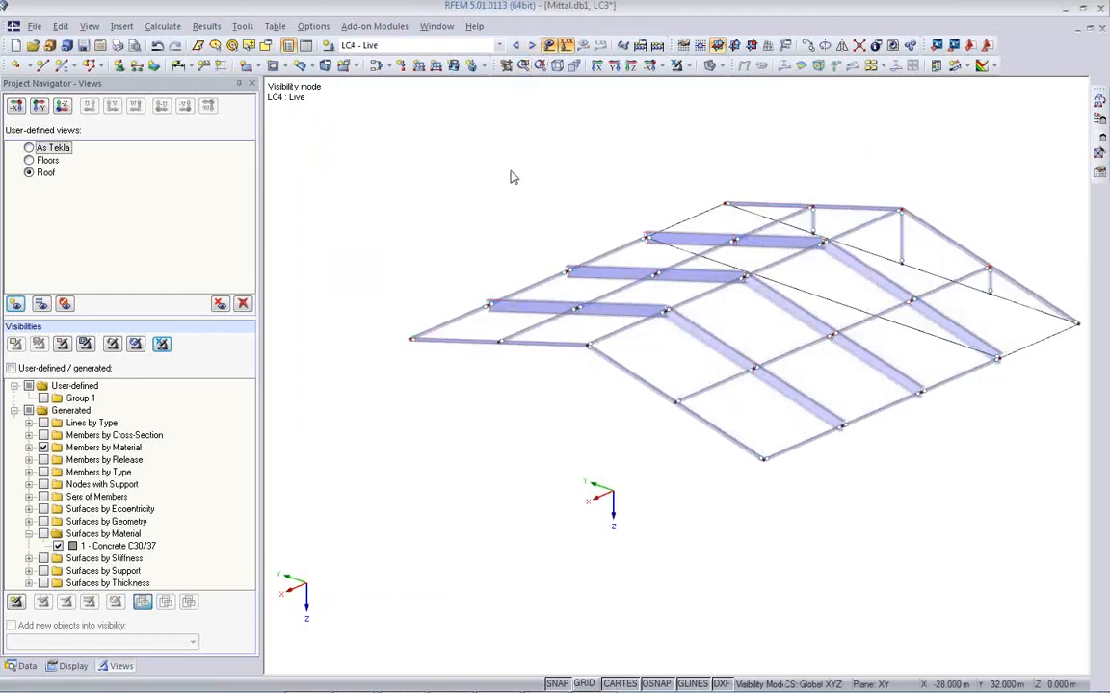
click(39, 150)
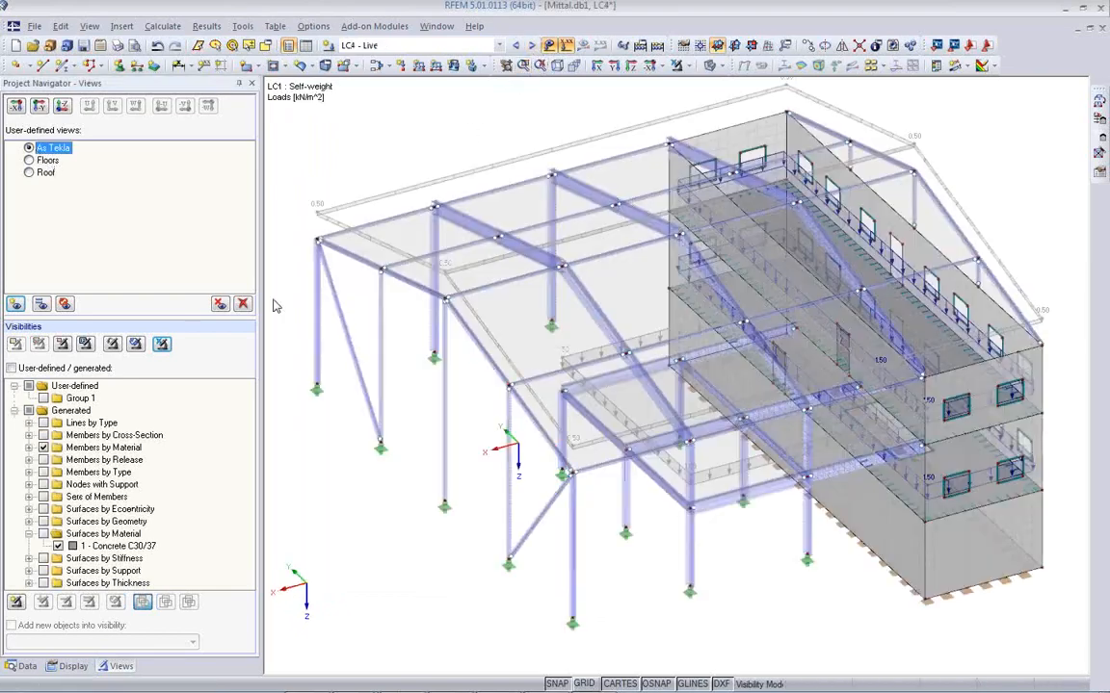
click(36, 161)
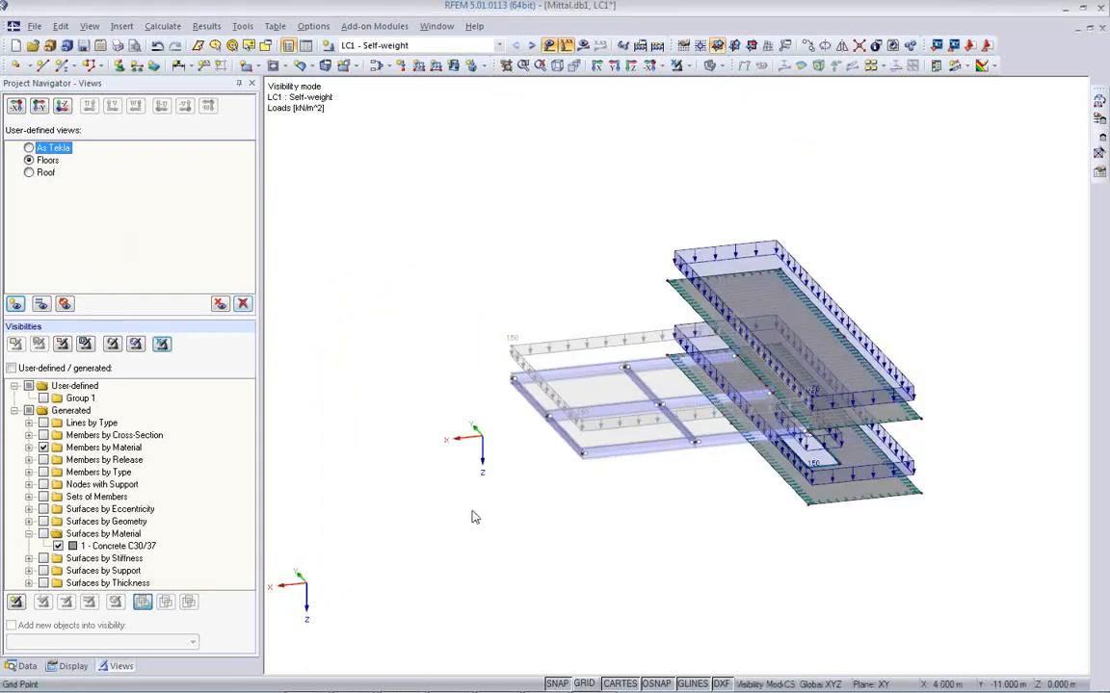
click(533, 45)
click(533, 45)
click(533, 45)
mouse_move(651, 478)
ctrl+middle_down()
mouse_move(585, 446)
mouse_move(629, 475)
ctrl+middle_up()
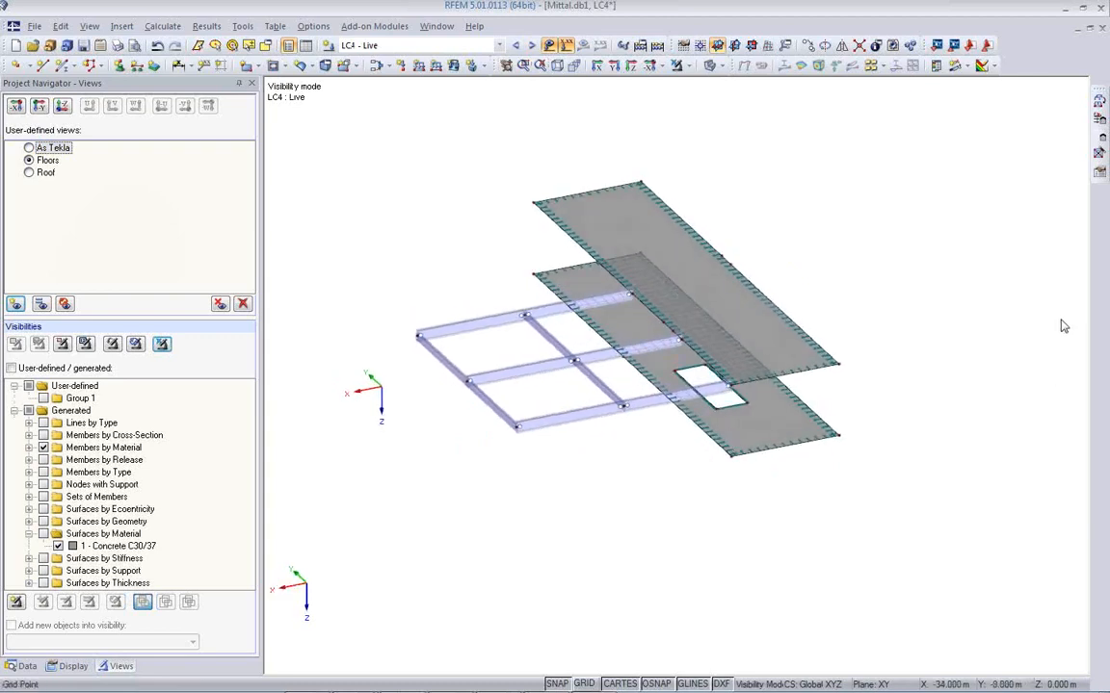
- Convert a uniform 3.5 kN/m² area load in global direction ZL on the steel floor plane into member loads, excluding members parallel to member 195
click(1099, 117)
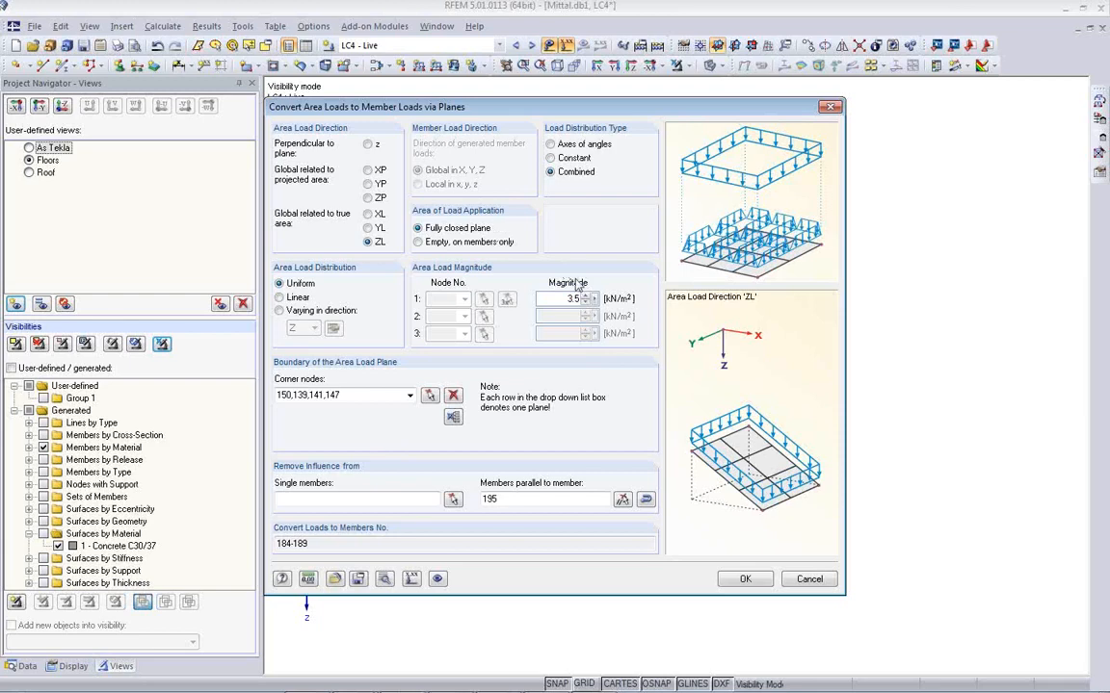
click(748, 580)
click(716, 479)
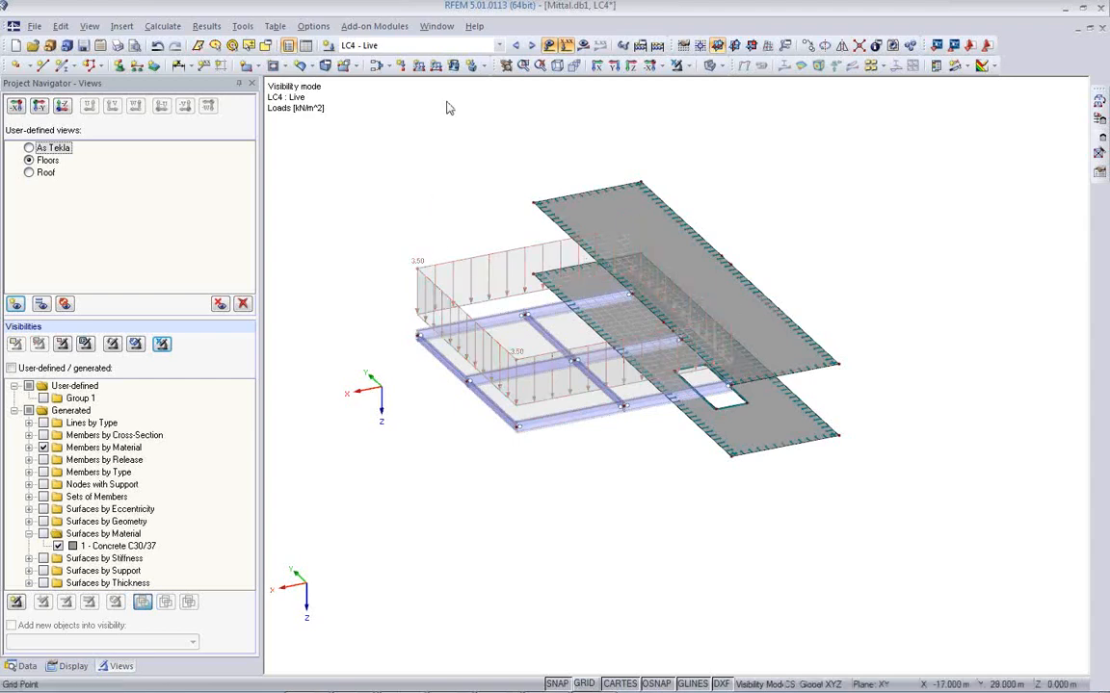
- Apply a uniform 3.5 kN/m² surface force load in global direction ZL to both concrete floor slabs, and hide the loads
click(452, 66)
drag(402, 434, 531, 465)
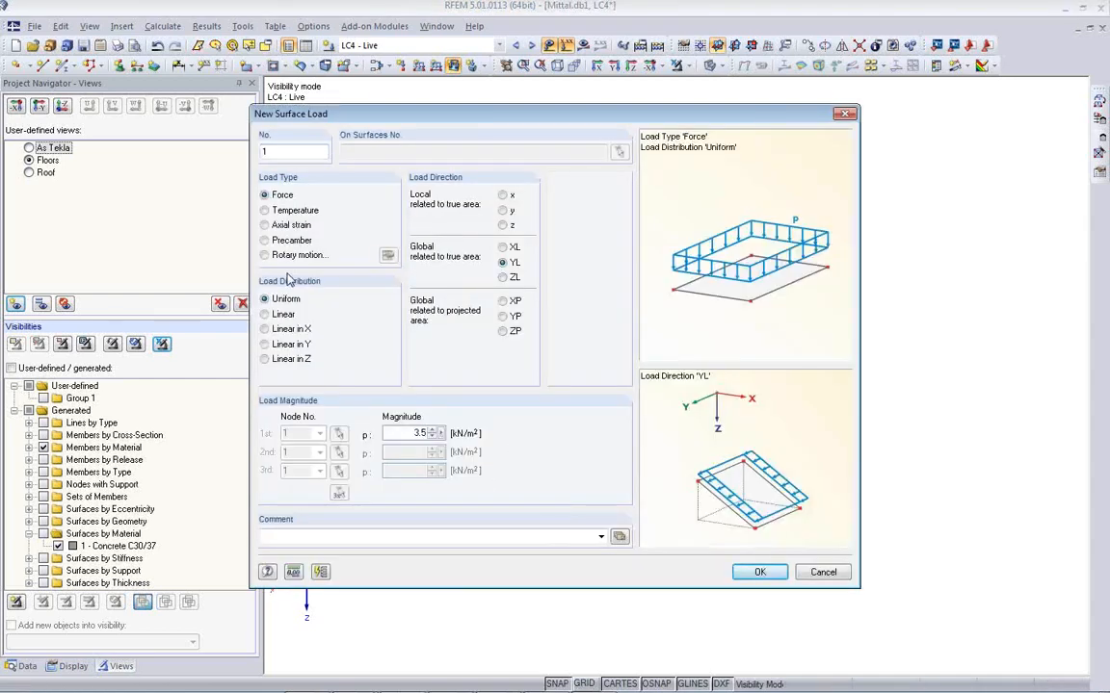
click(503, 277)
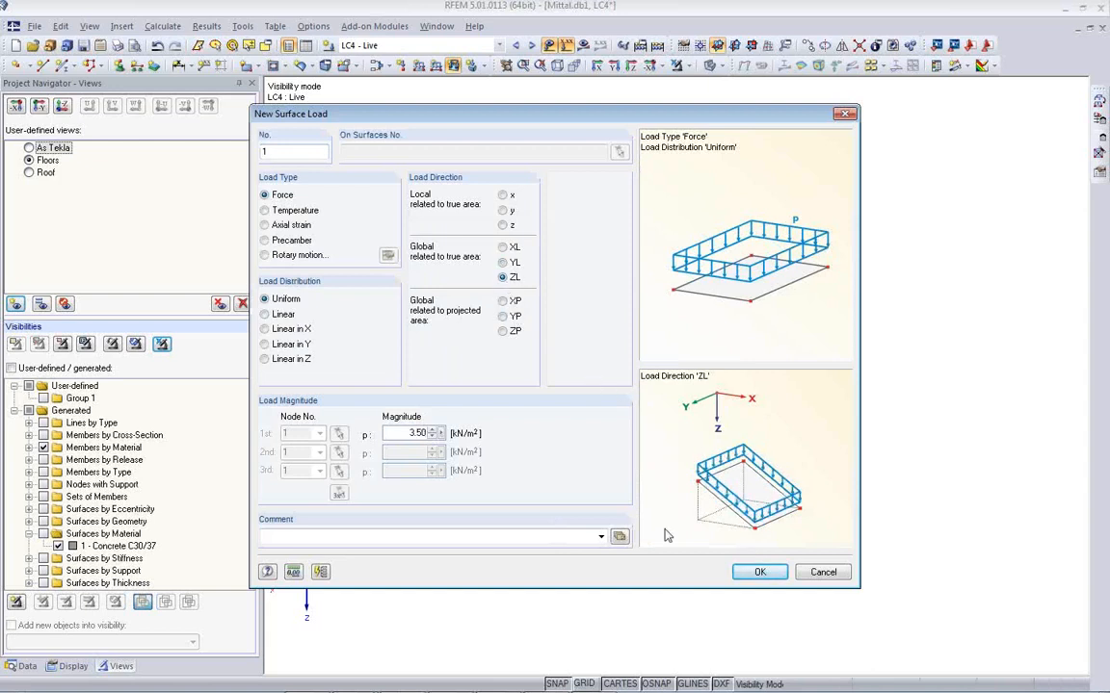
click(759, 572)
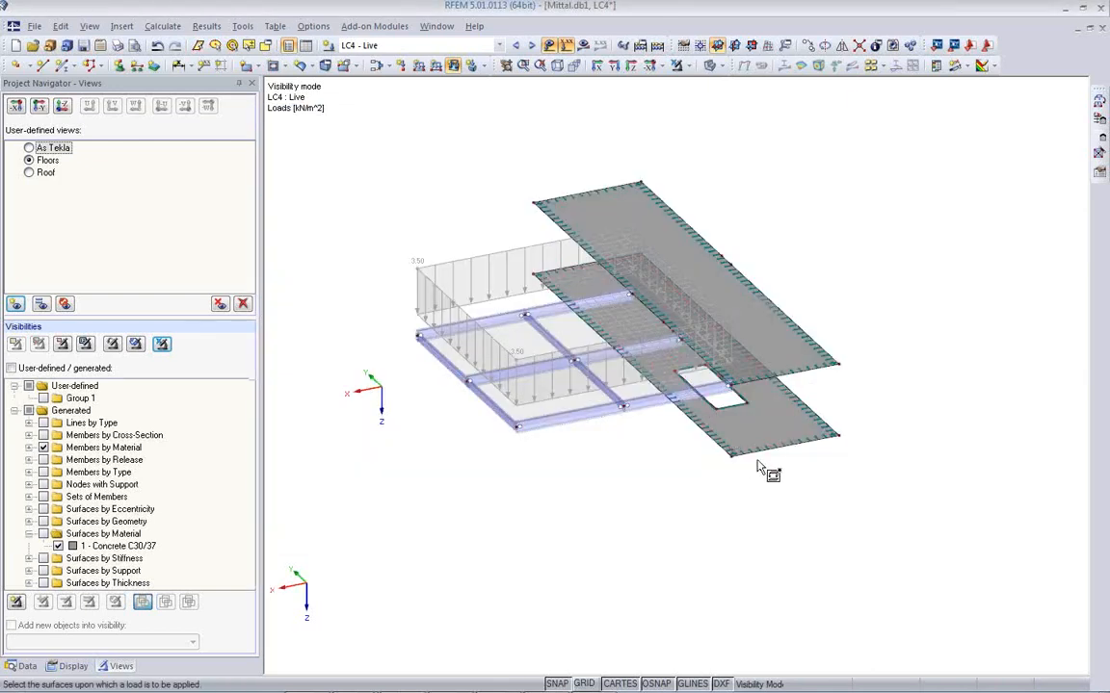
click(787, 352)
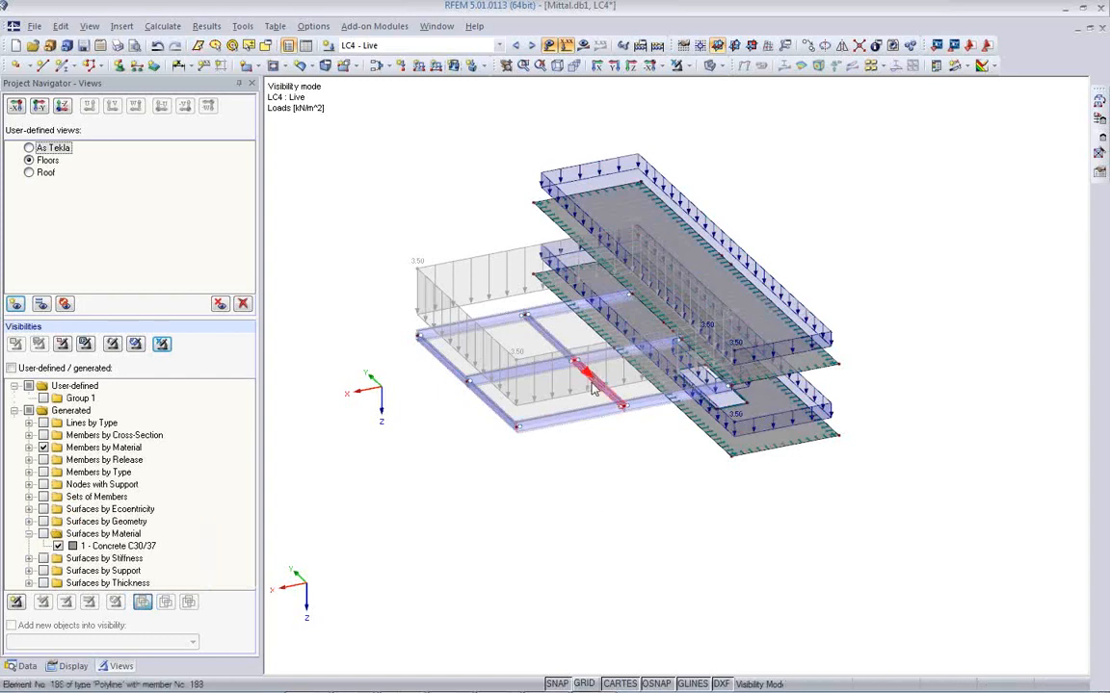
click(548, 45)
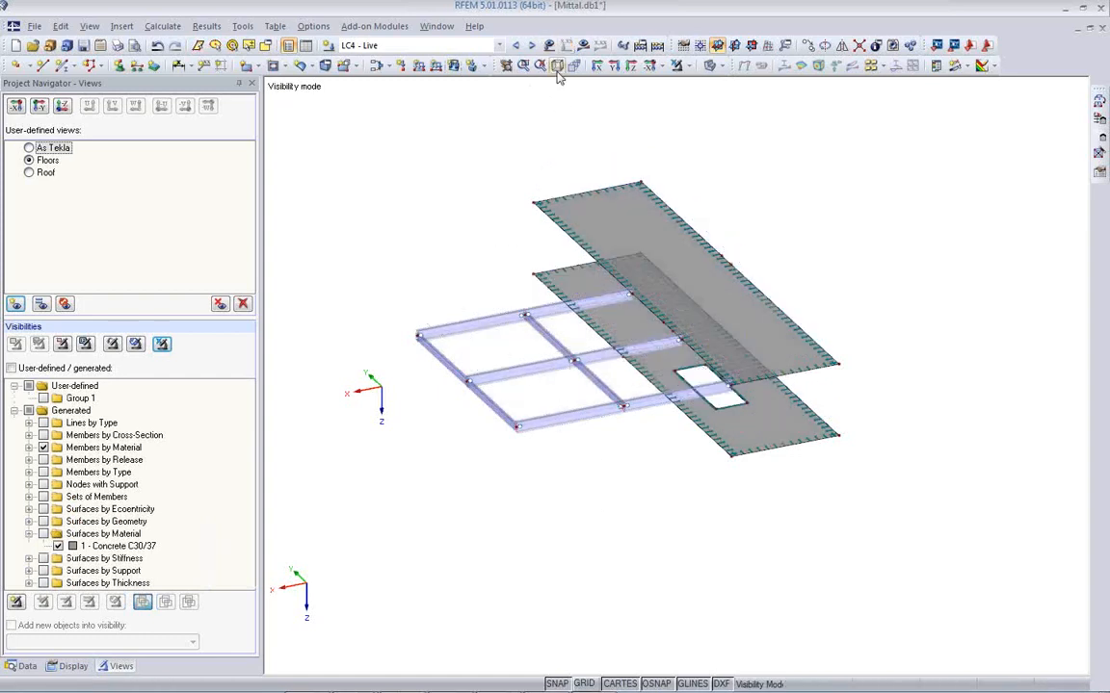
- Show the whole building in the user-defined As Tekla view with the loads hidden
click(29, 148)
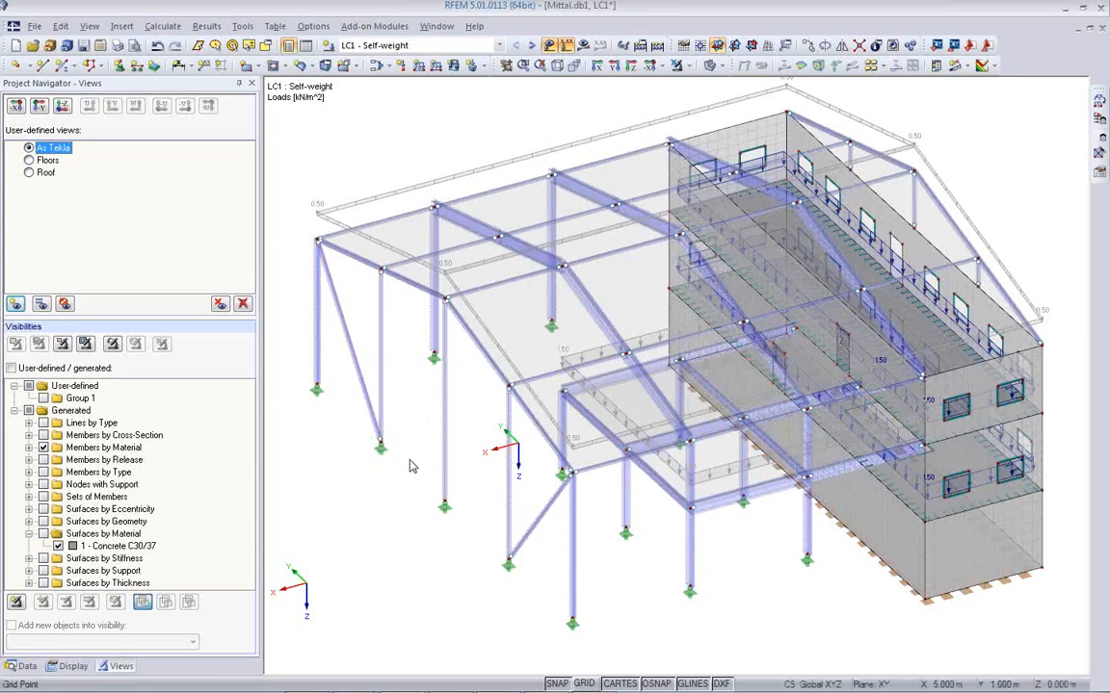
ctrl+middle_drag(434, 525, 520, 501)
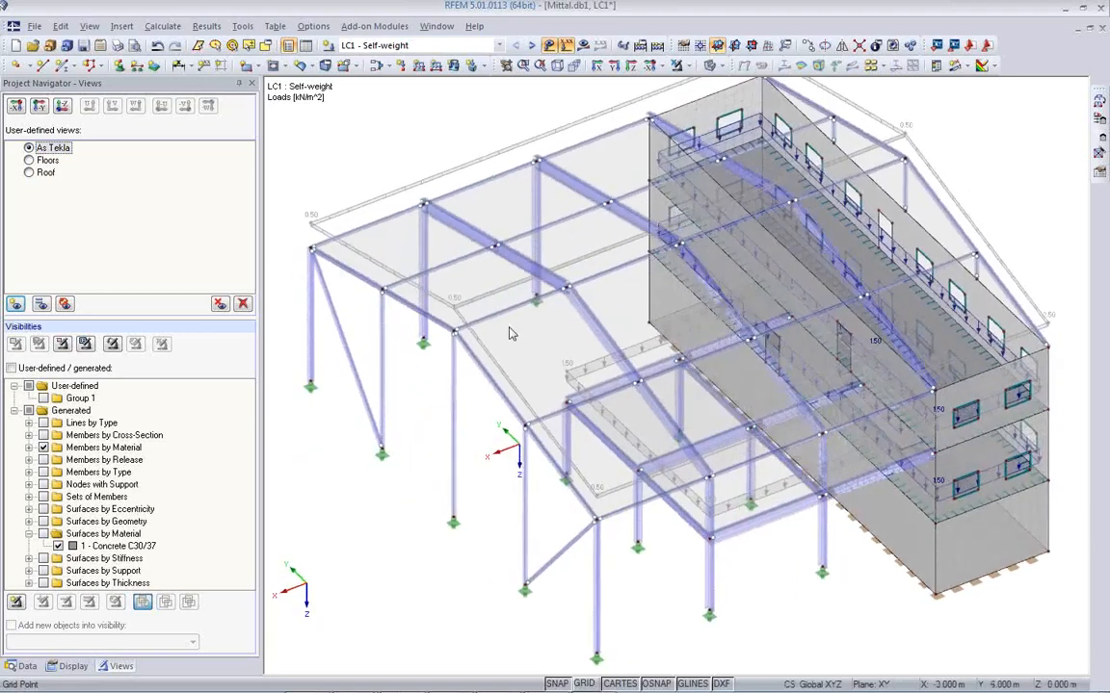
click(548, 45)
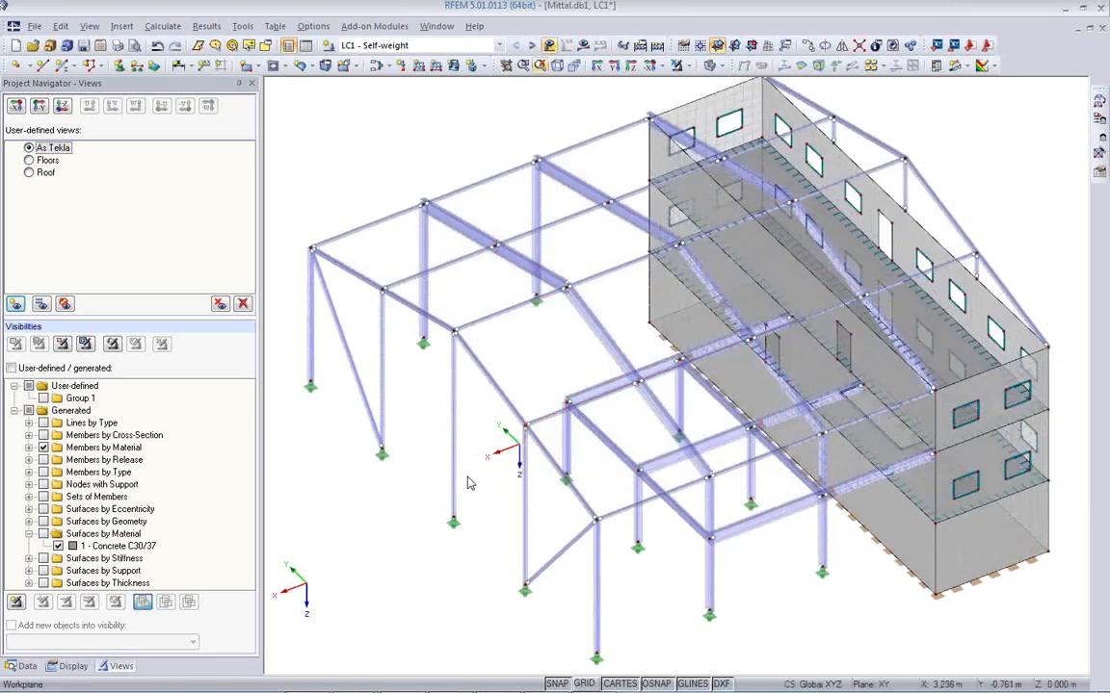
ctrl+middle_drag(564, 403, 736, 318)
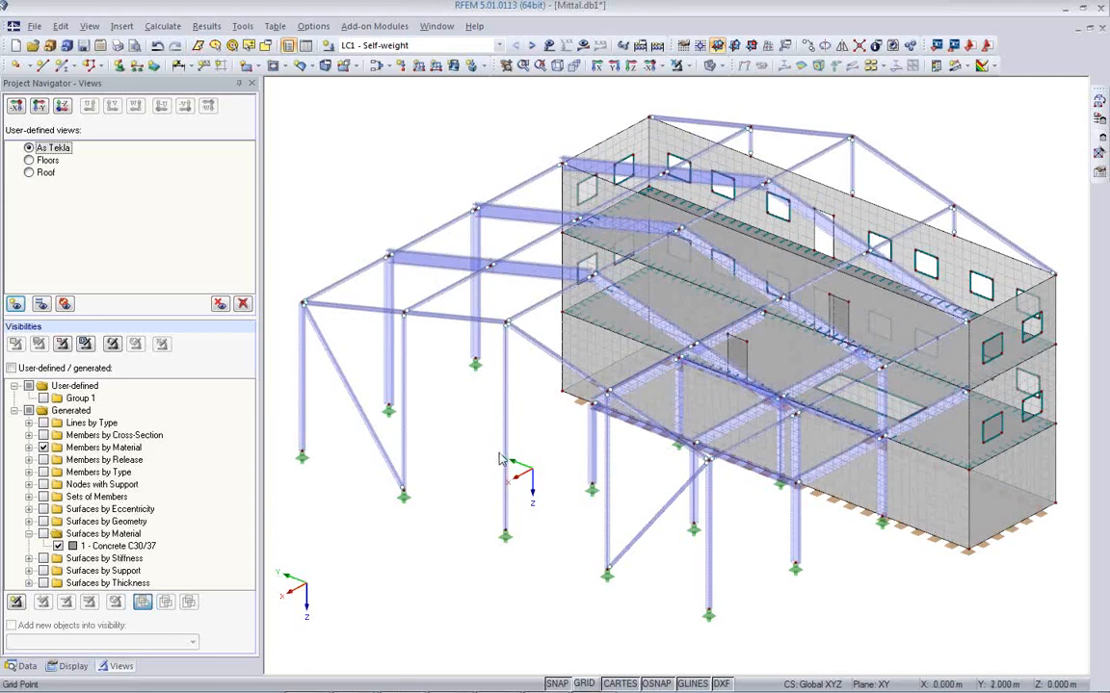
ctrl+middle_drag(883, 434, 617, 347)
ctrl+middle_drag(883, 398, 792, 366)
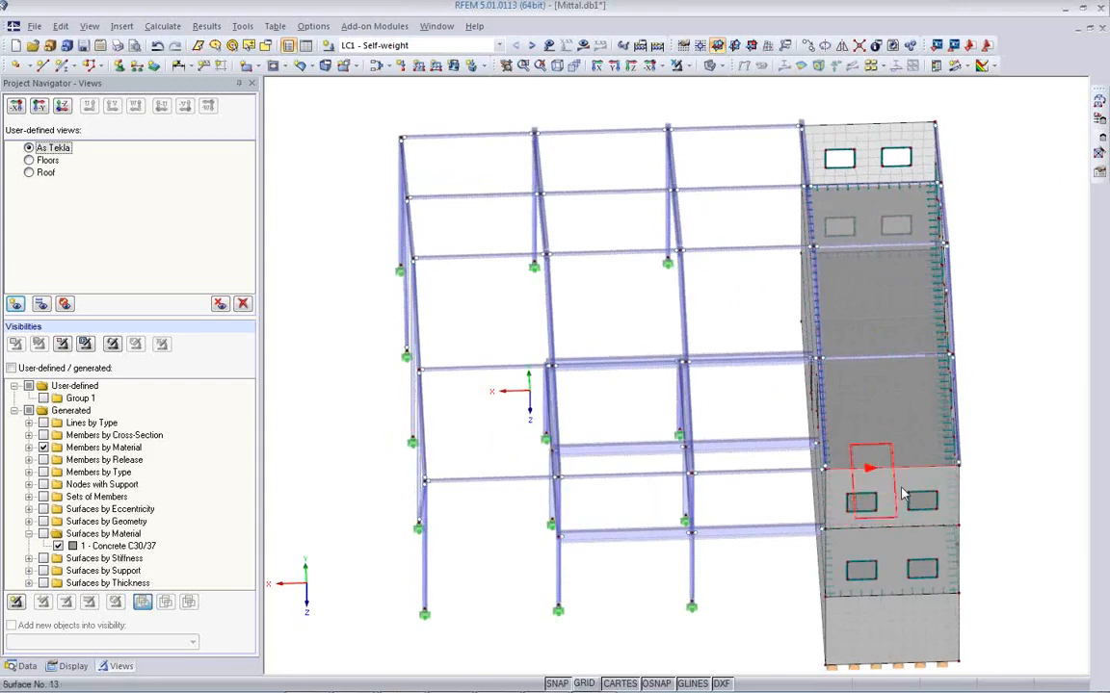
ctrl+middle_drag(909, 515, 910, 385)
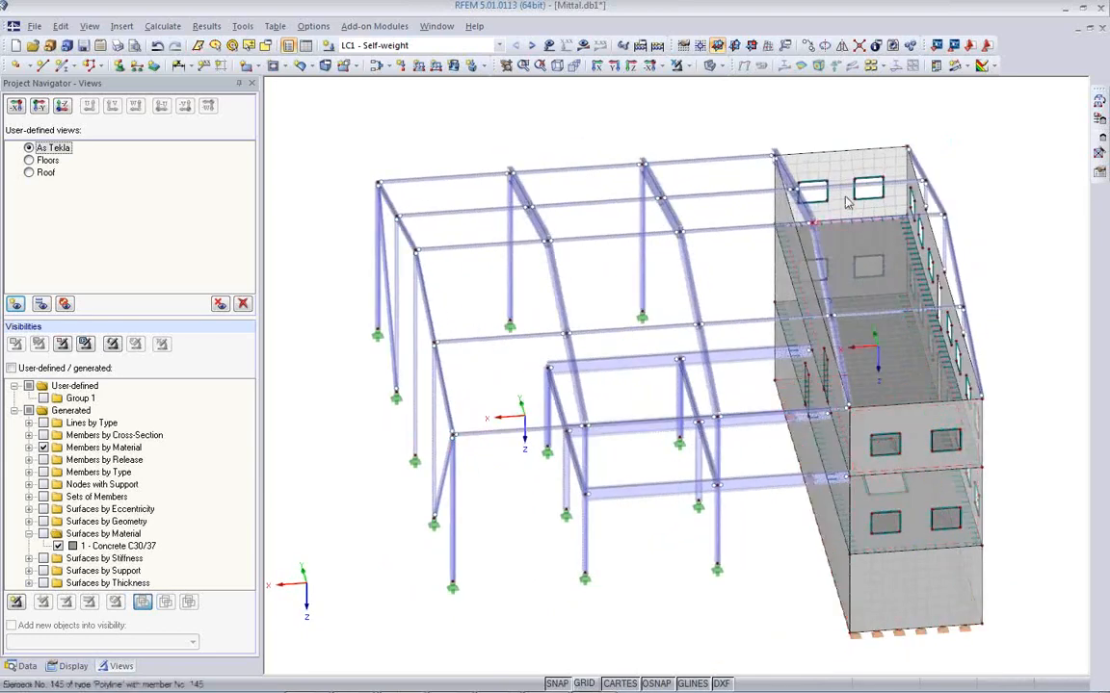
- Copy the lower slab's rectangular opening to the upper slab in wireframe display, using the two slabs' corner nodes as the displacement vector
click(711, 67)
scroll(866, 503, up, 5)
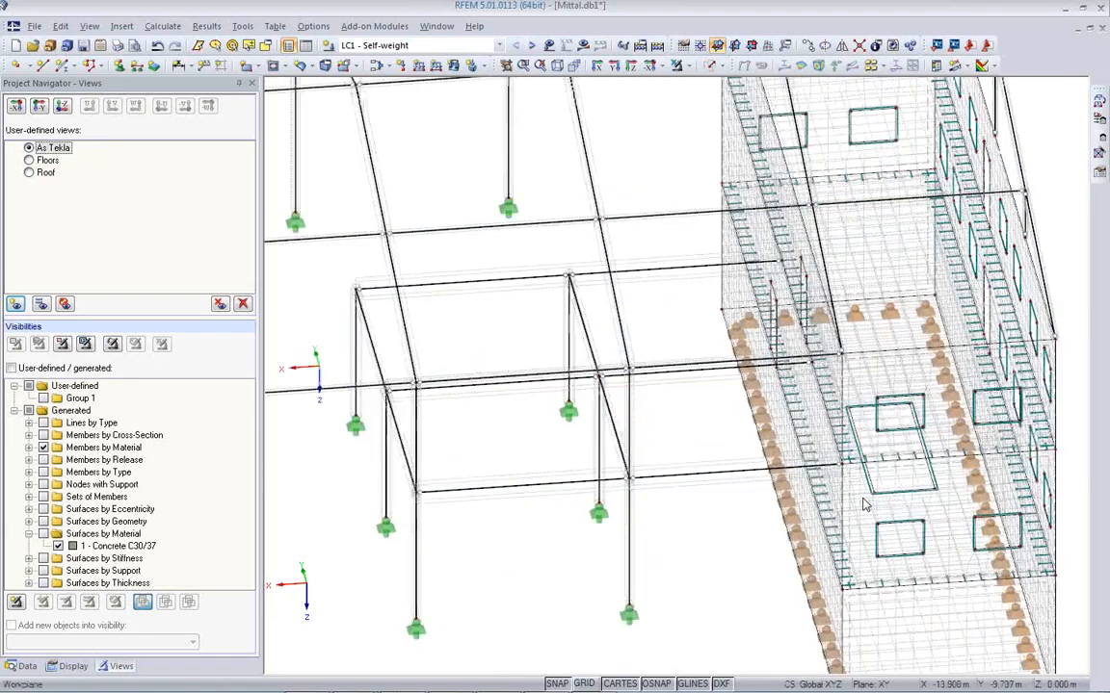
click(872, 481)
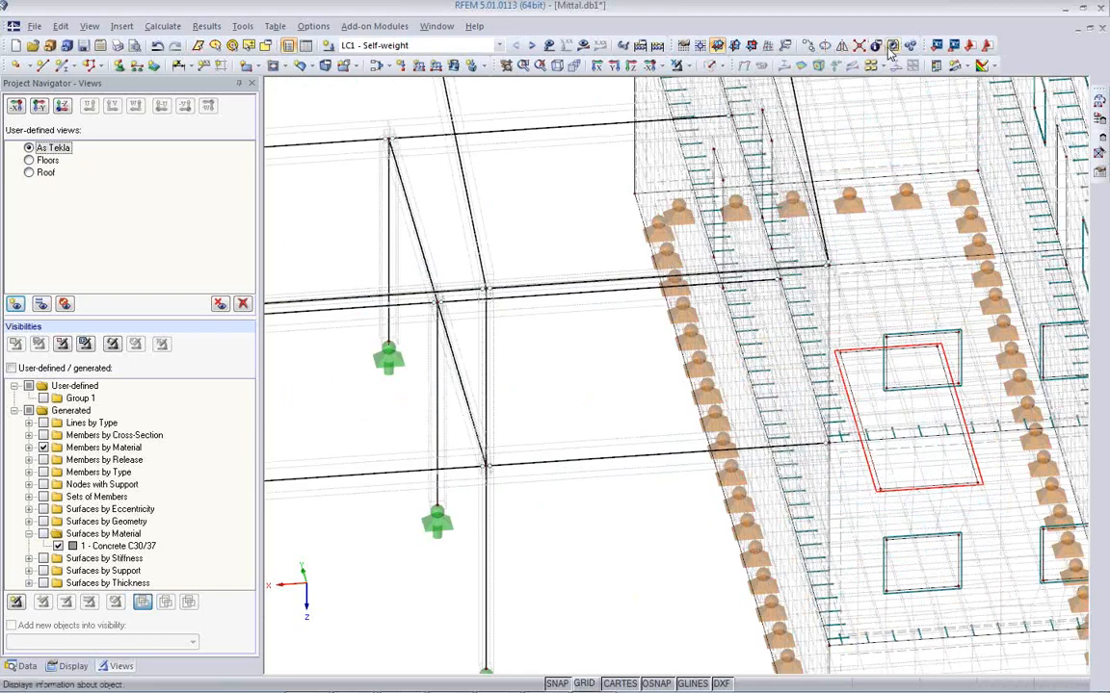
click(807, 46)
click(359, 212)
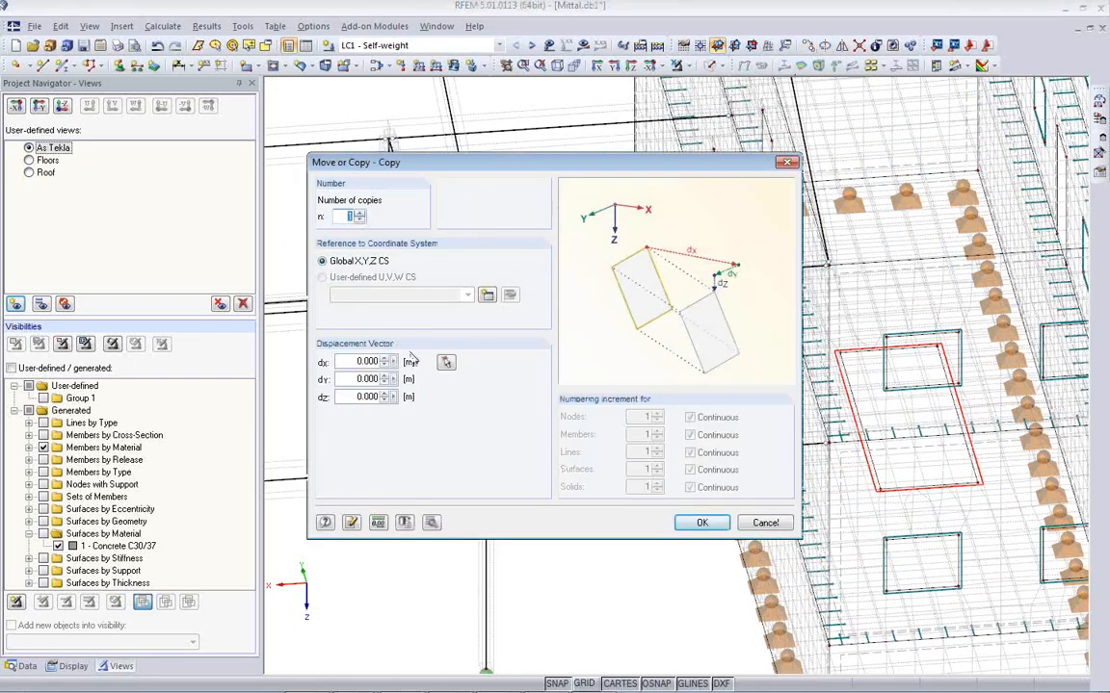
click(445, 365)
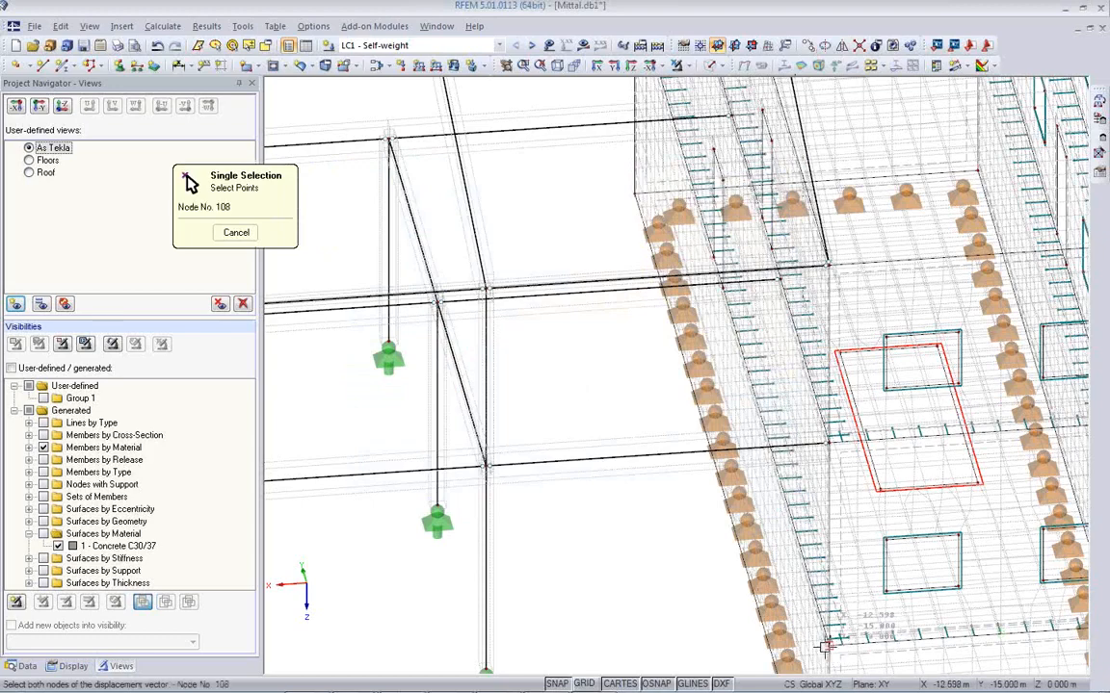
click(833, 440)
click(702, 523)
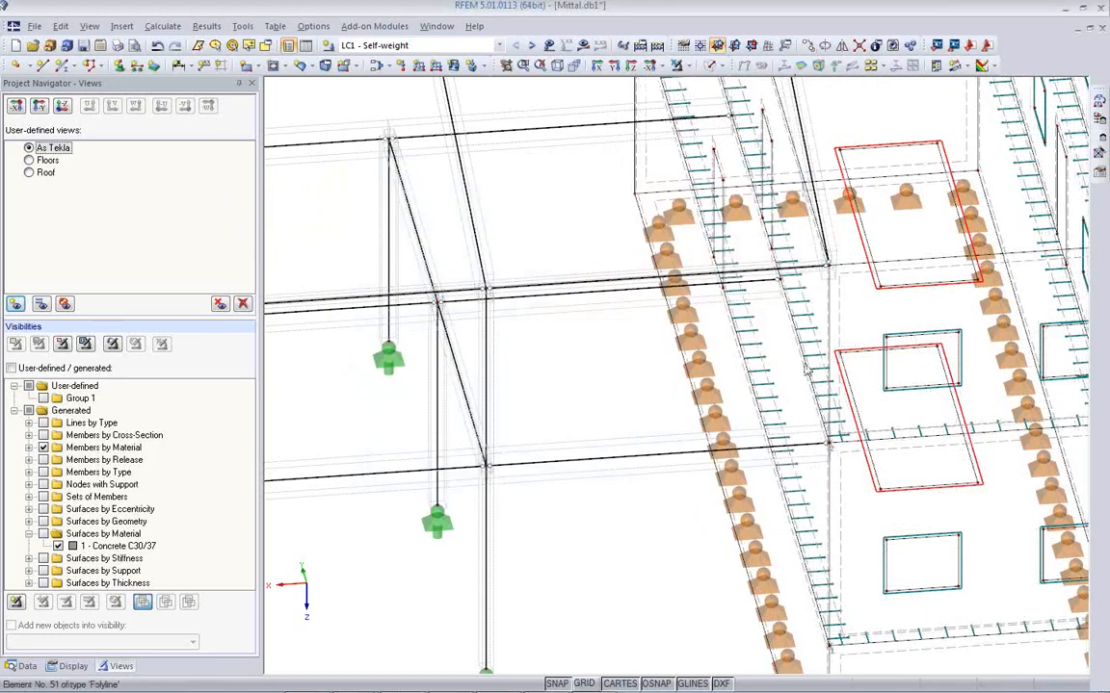
- Check the copied opening in the upper slab and return the model to solid display
scroll(773, 386, up, 3)
scroll(774, 386, down, 8)
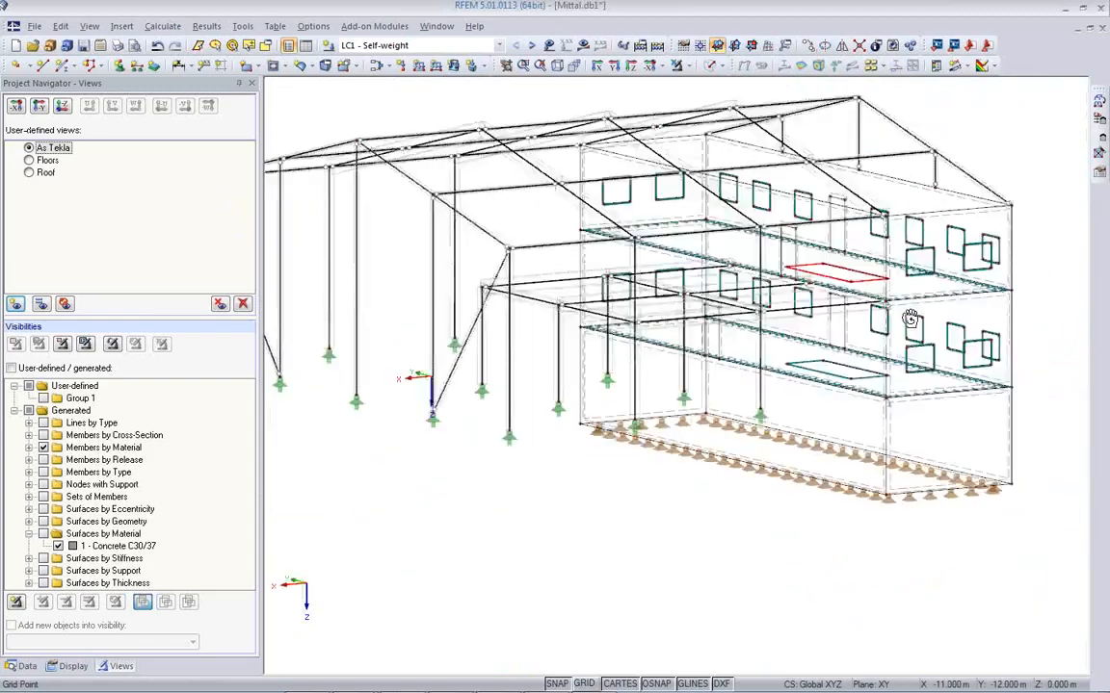
scroll(865, 459, up, 3)
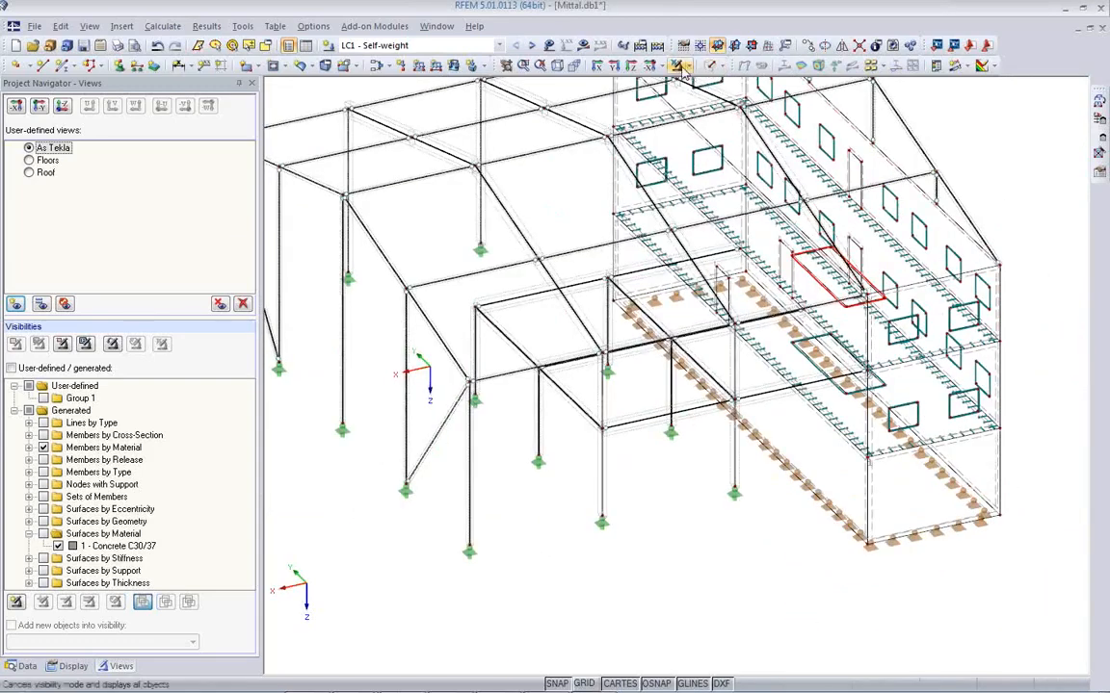
click(708, 66)
ctrl+middle_drag(760, 530, 810, 507)
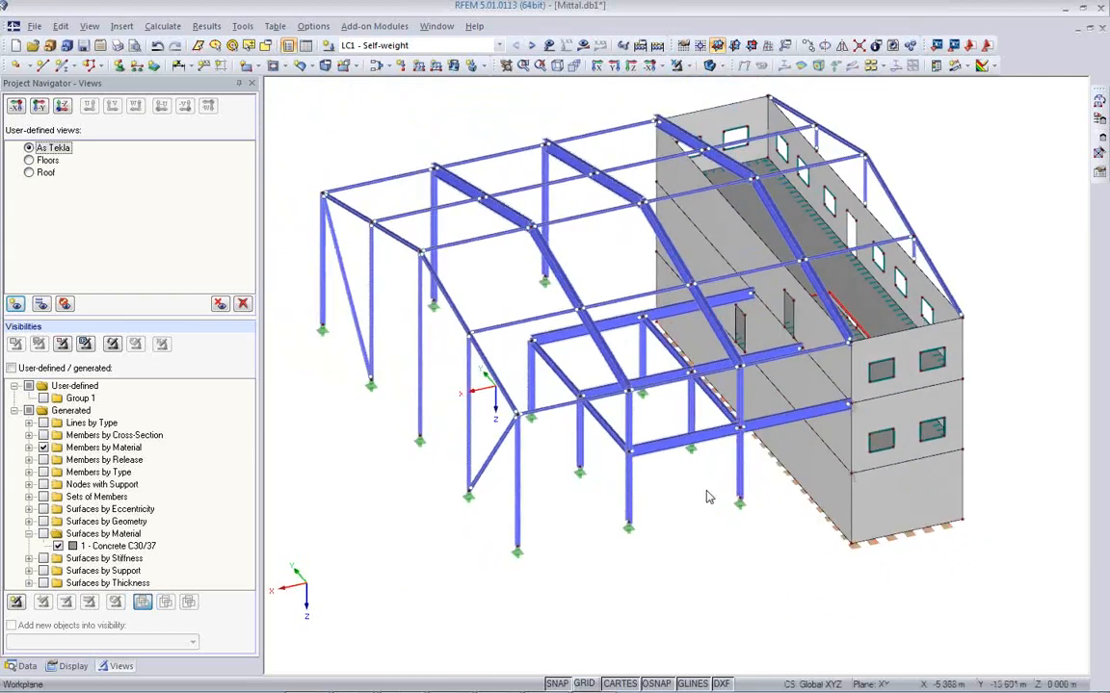
- Open the RF-STEEL EC3 add-on module and choose CEN as the National Annex
click(23, 665)
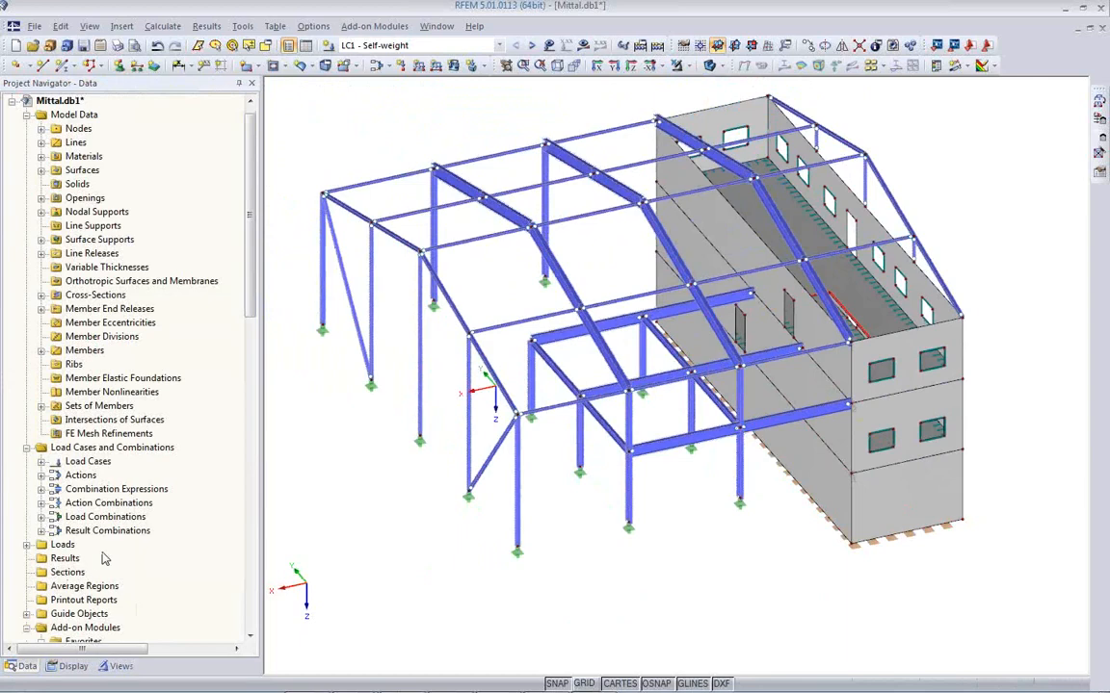
scroll(180, 180, down, 7)
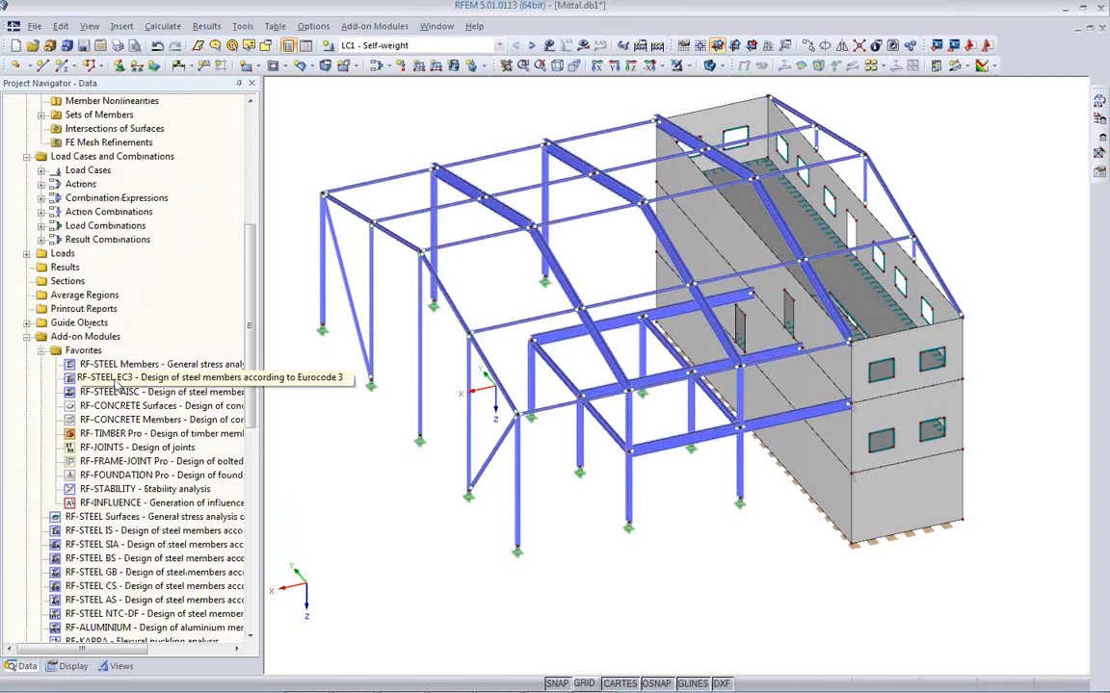
click(115, 382)
click(216, 379)
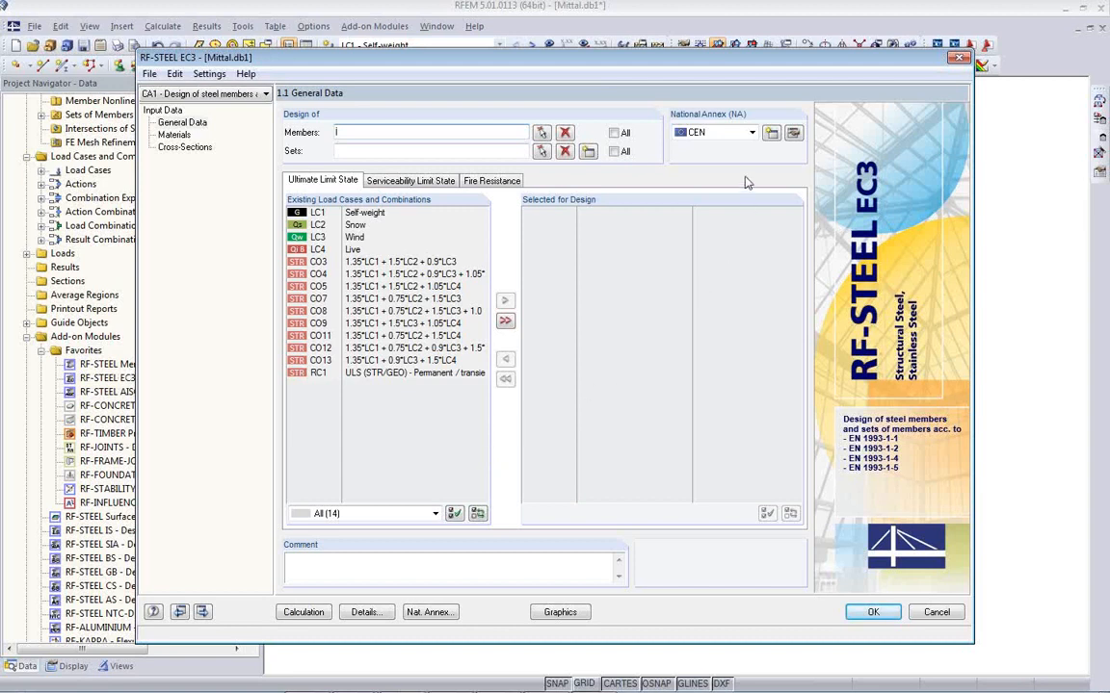
click(740, 134)
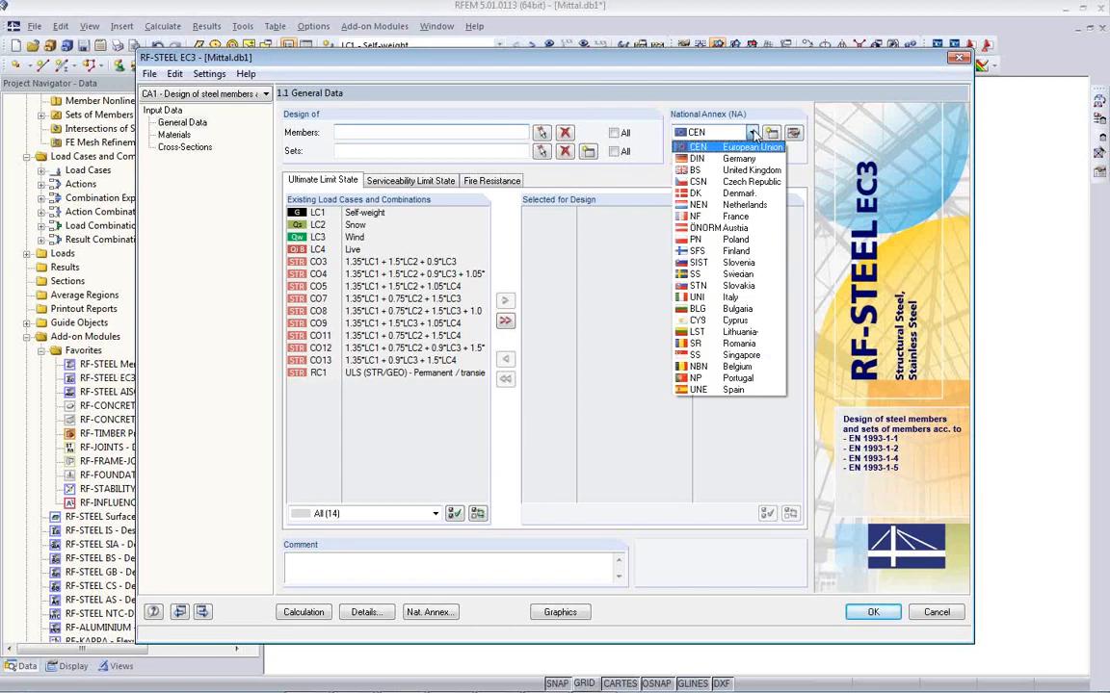
click(727, 146)
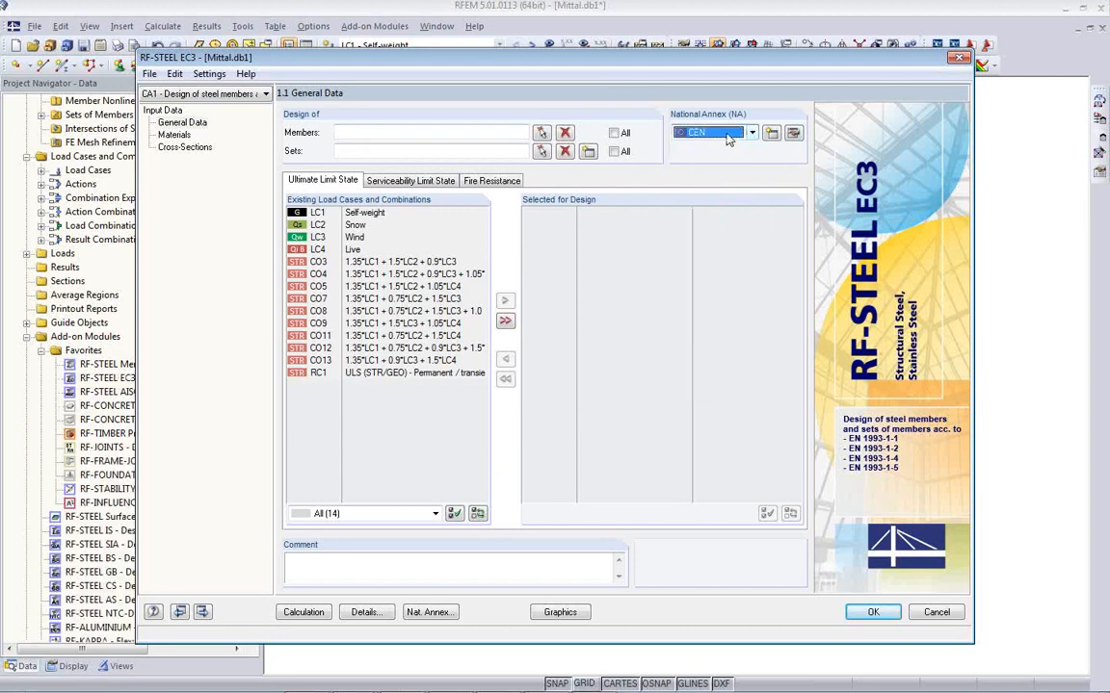
- Start picking the members for design and limit the visible objects to the steel members by cross-section
click(541, 133)
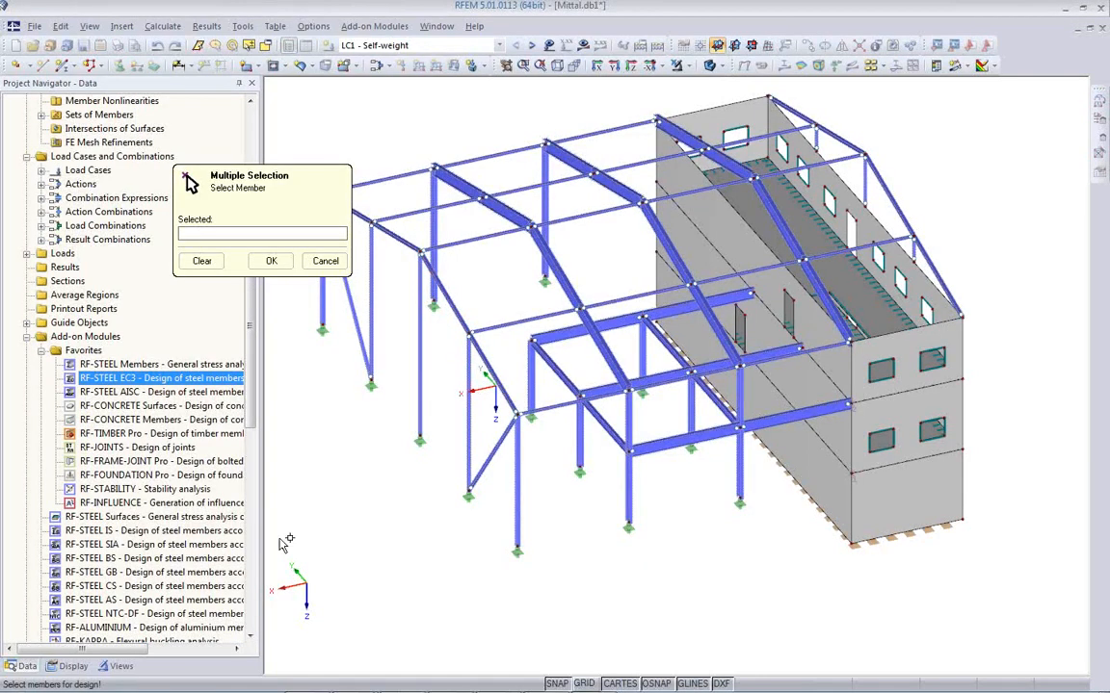
ctrl+middle_drag(636, 535, 488, 469)
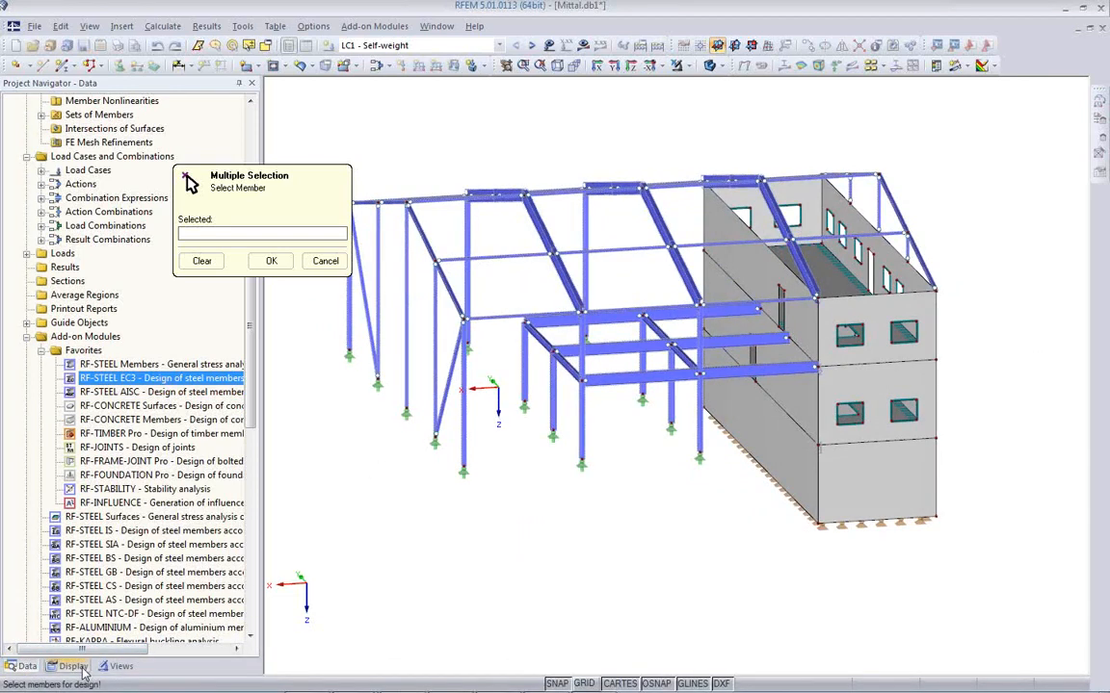
click(119, 667)
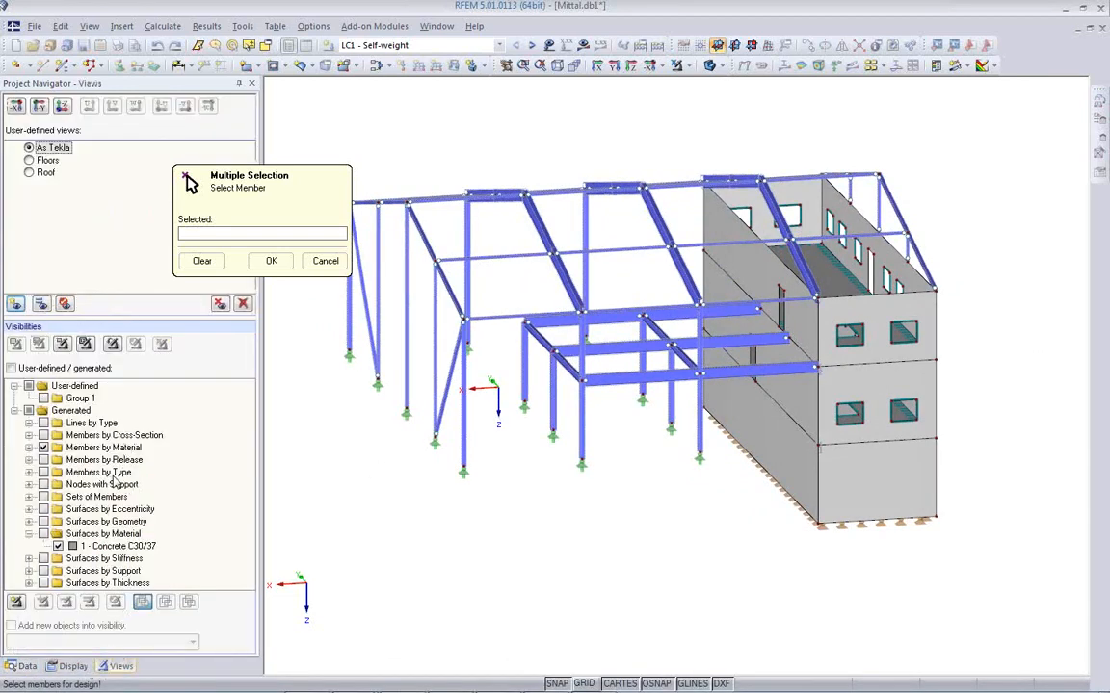
click(43, 448)
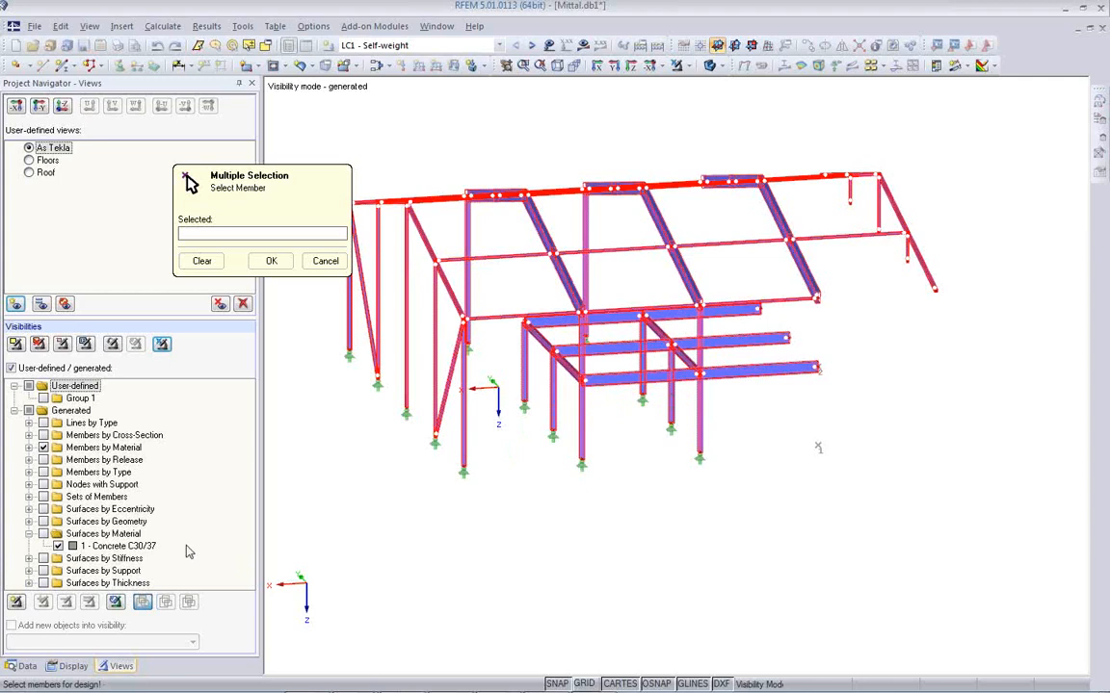
click(42, 448)
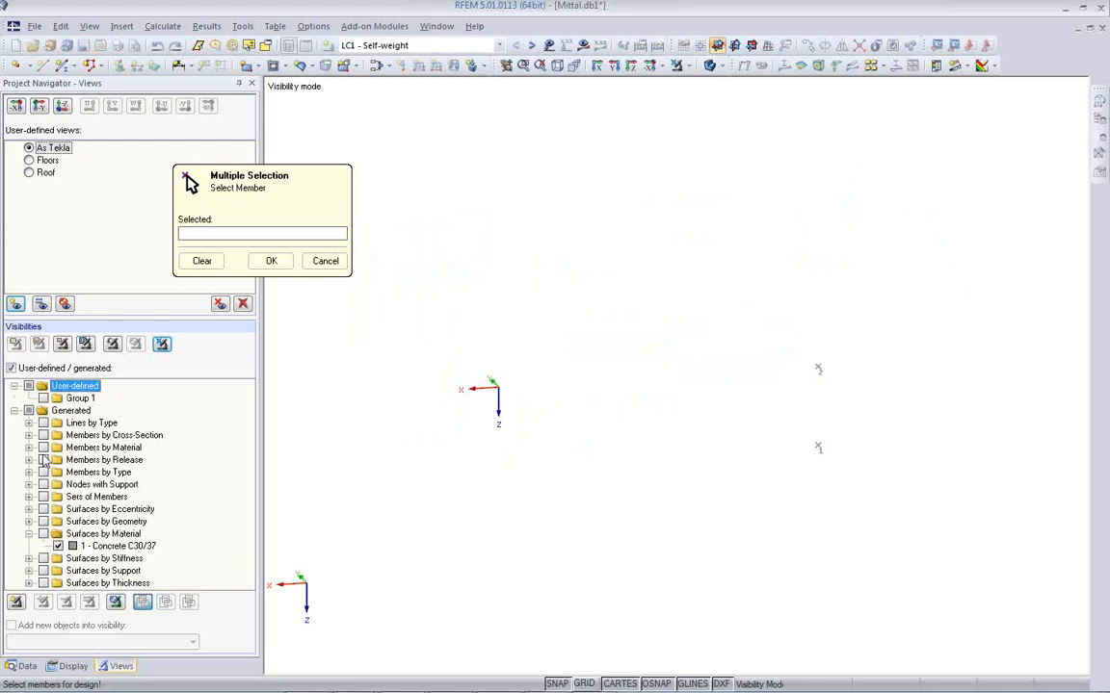
click(42, 435)
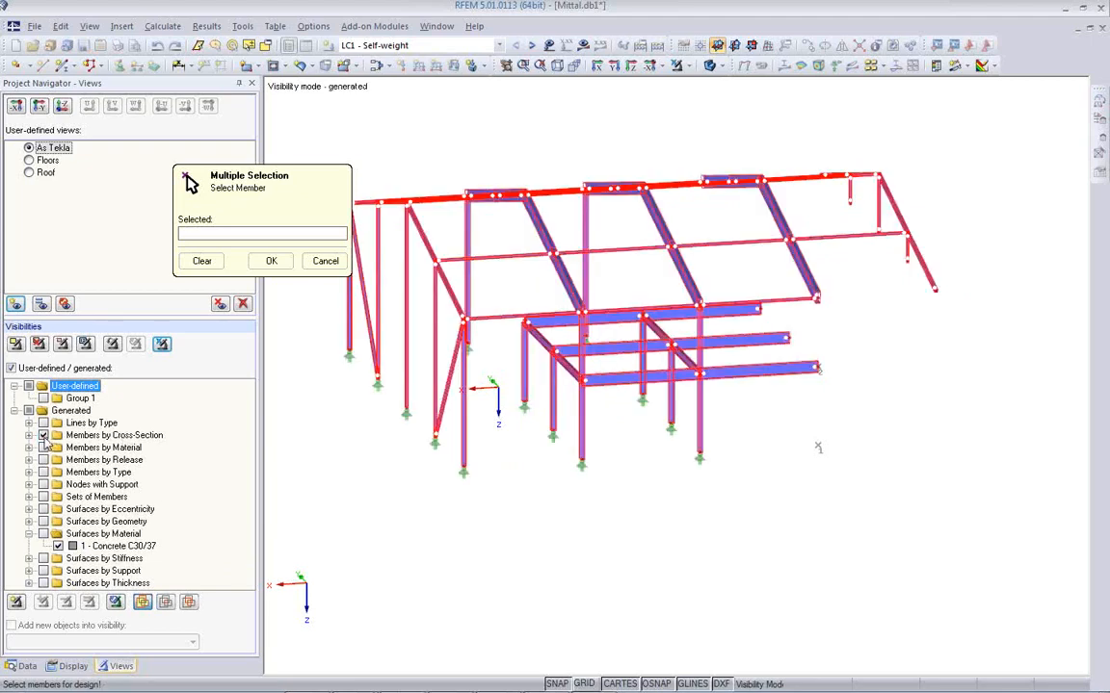
- Hide the members with cross-section 4 - IPE 600 from the cross-section visibilities
click(30, 436)
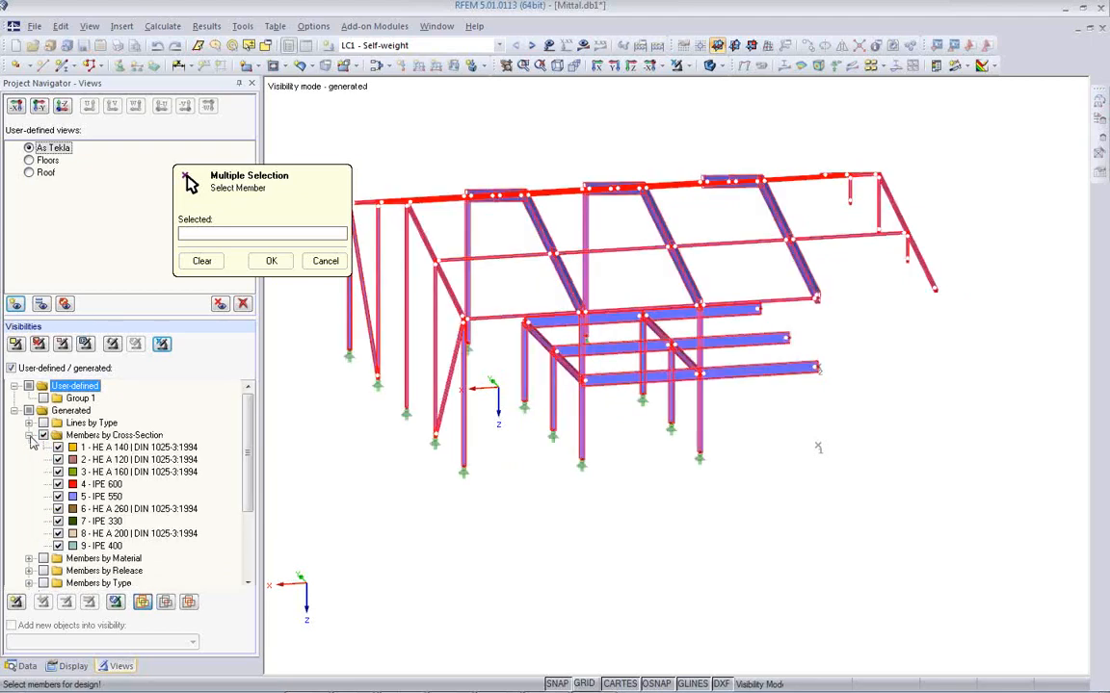
click(58, 546)
click(57, 546)
click(58, 485)
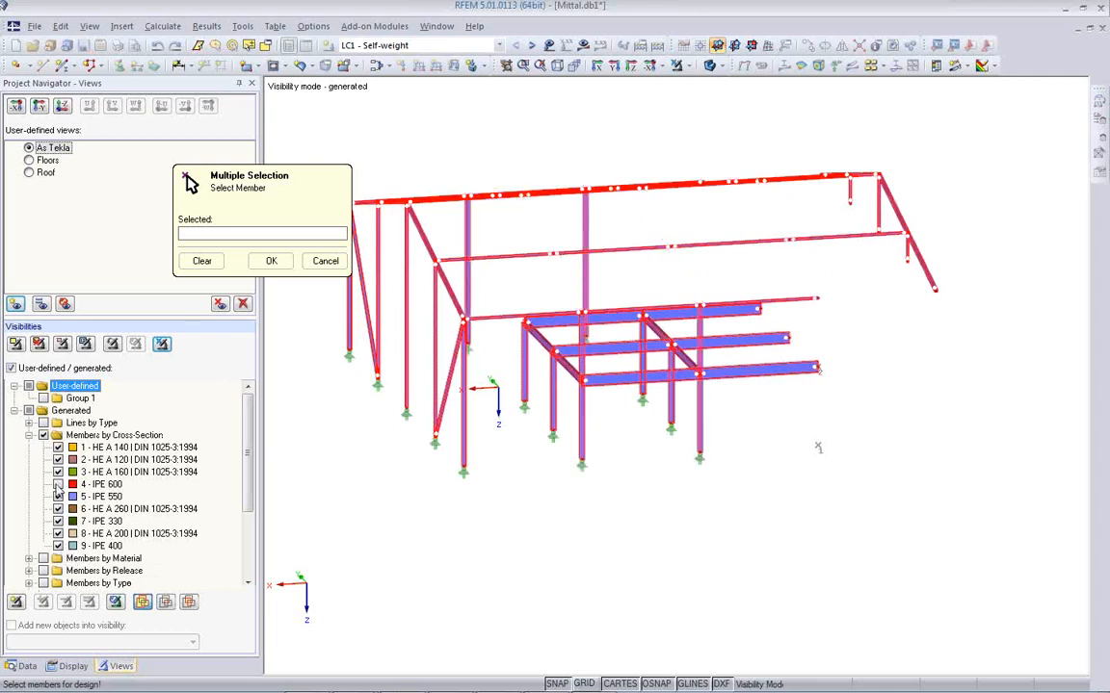
- Select all visible steel members, 141-158 and 171-208, for design and add result combination RC1 to the ultimate limit state design
click(360, 418)
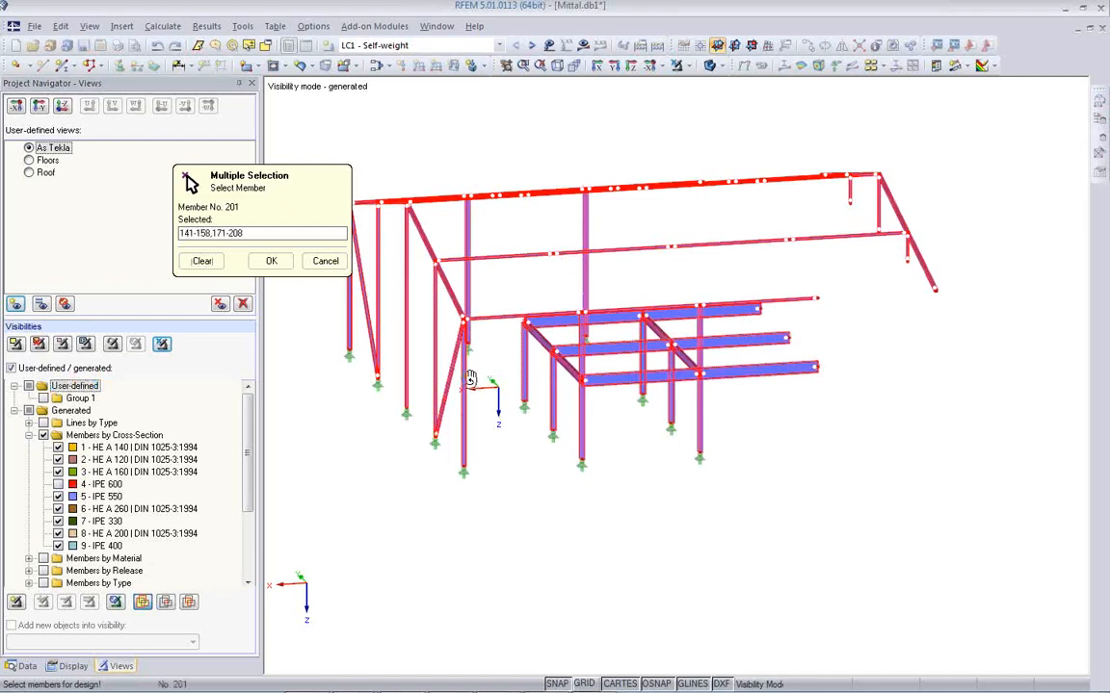
ctrl+middle_drag(465, 377, 460, 422)
click(201, 261)
middle_drag(515, 376, 607, 366)
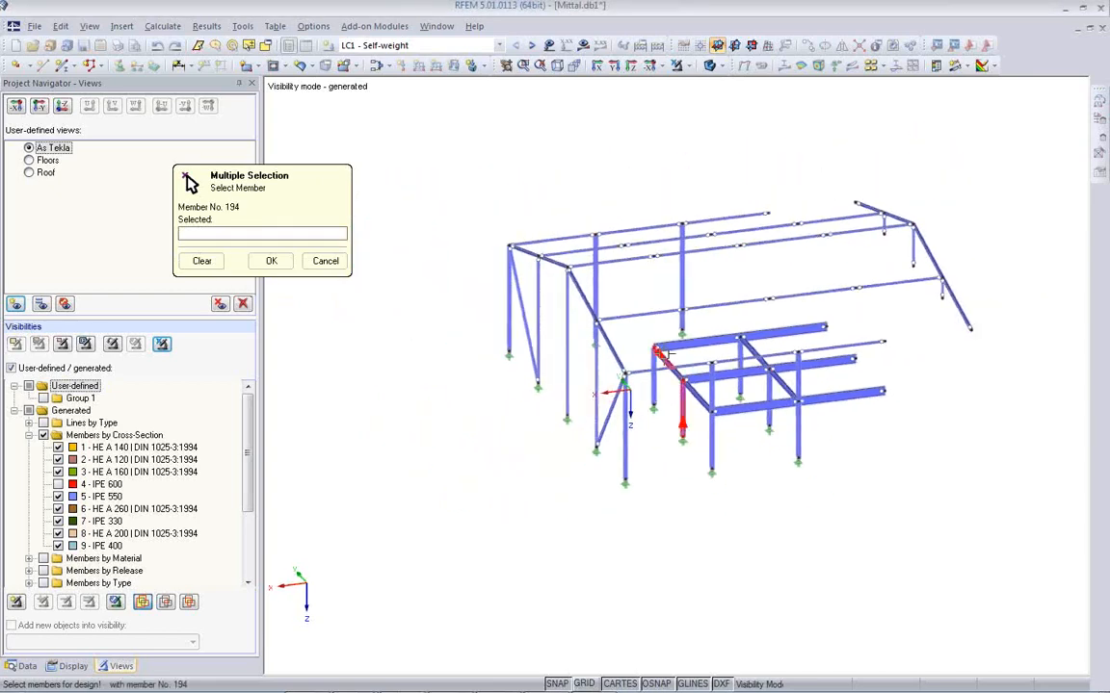
drag(463, 141, 1017, 511)
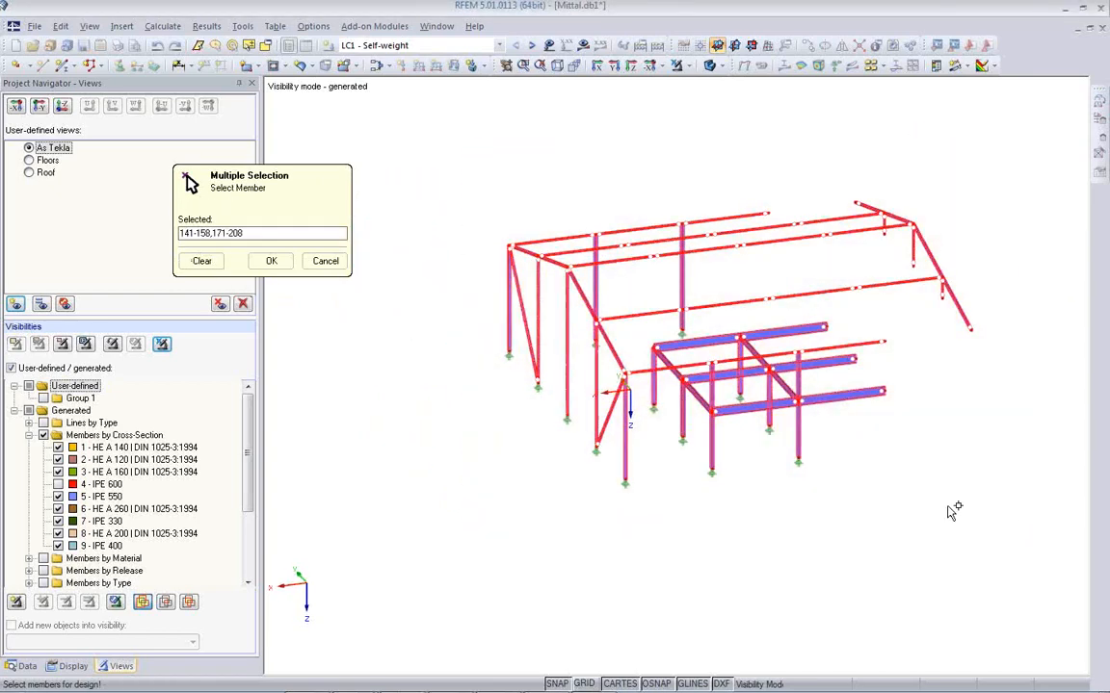
click(271, 261)
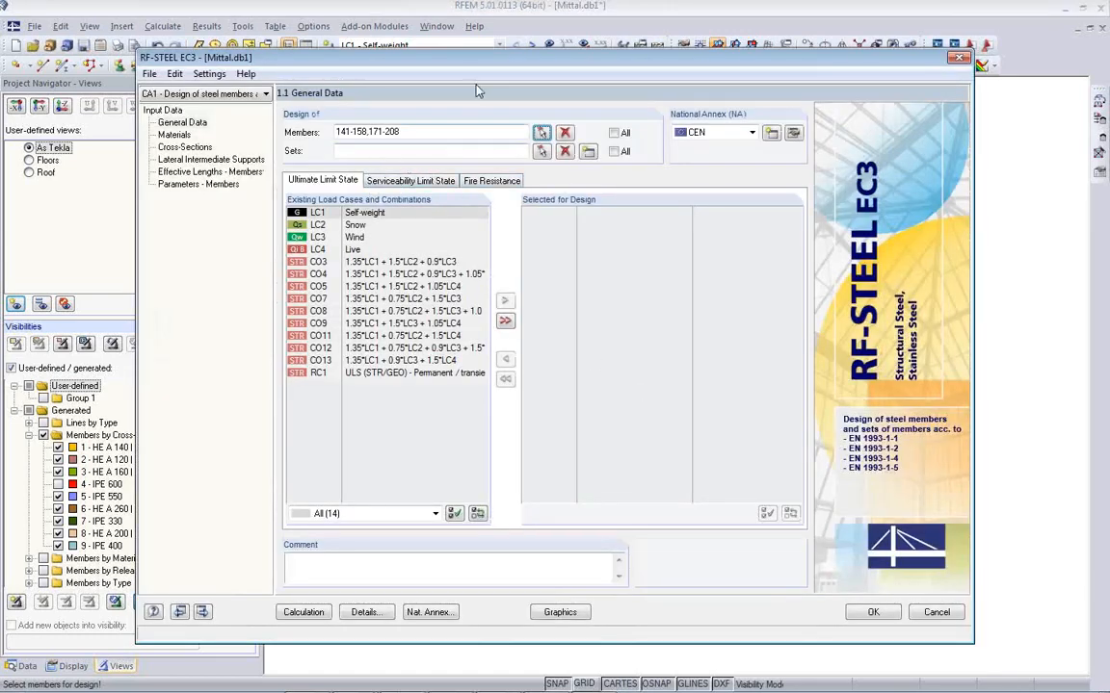
drag(483, 65, 461, 99)
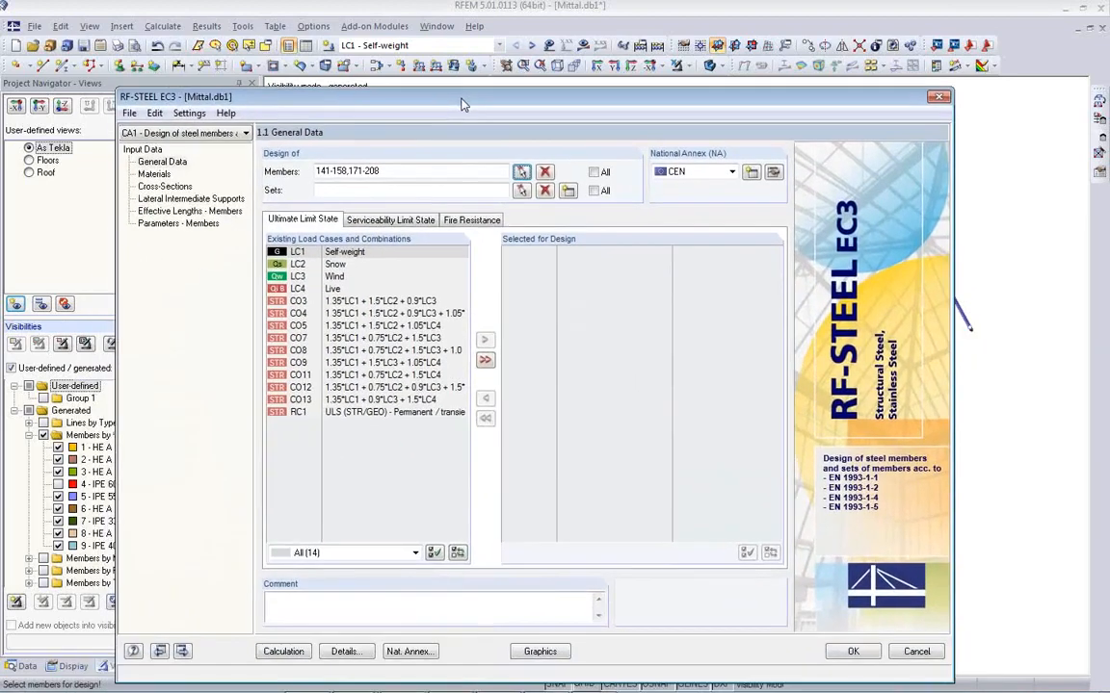
double_click(350, 416)
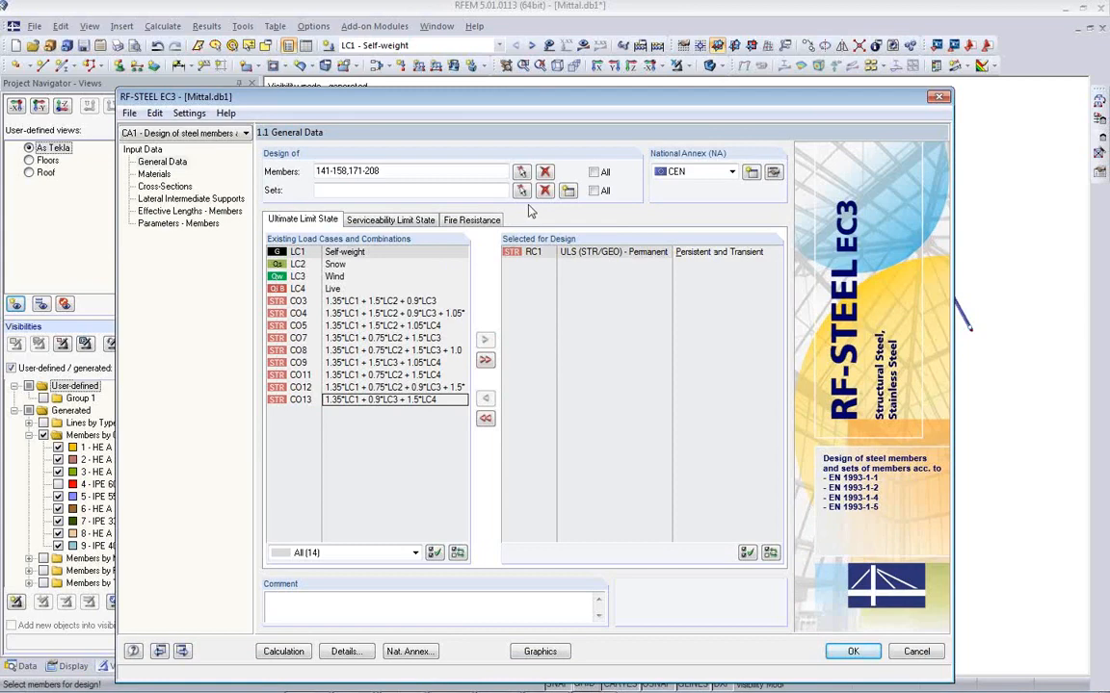
- Show the IPE 600 members again and select the roof beam sets of members 17-22 for design
click(339, 190)
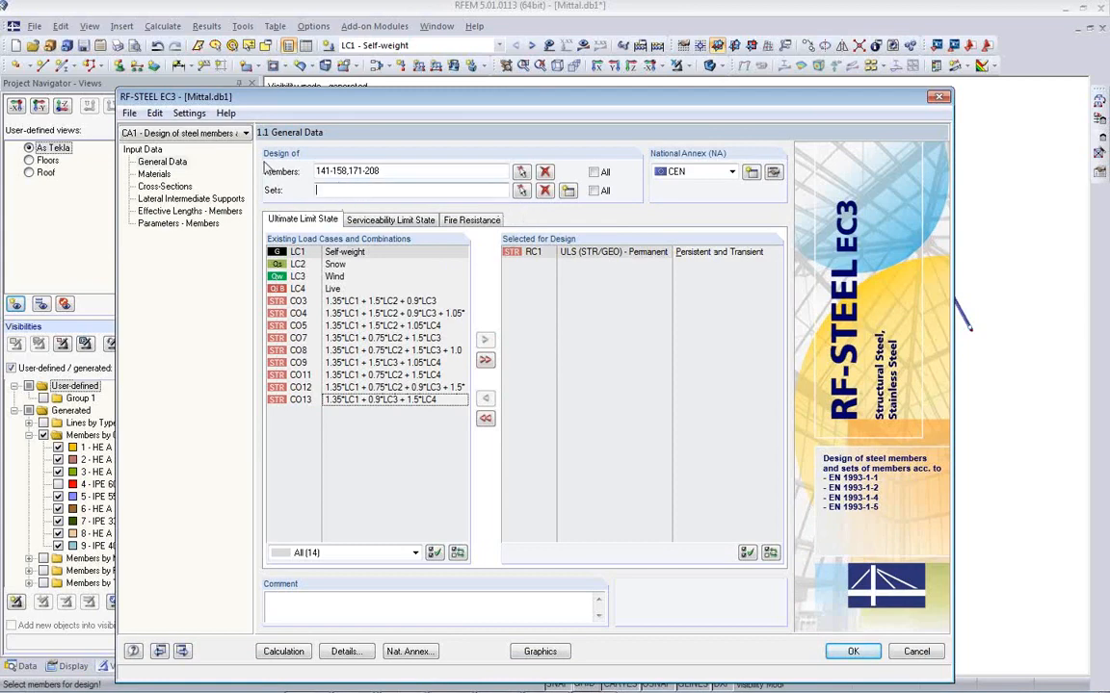
click(520, 190)
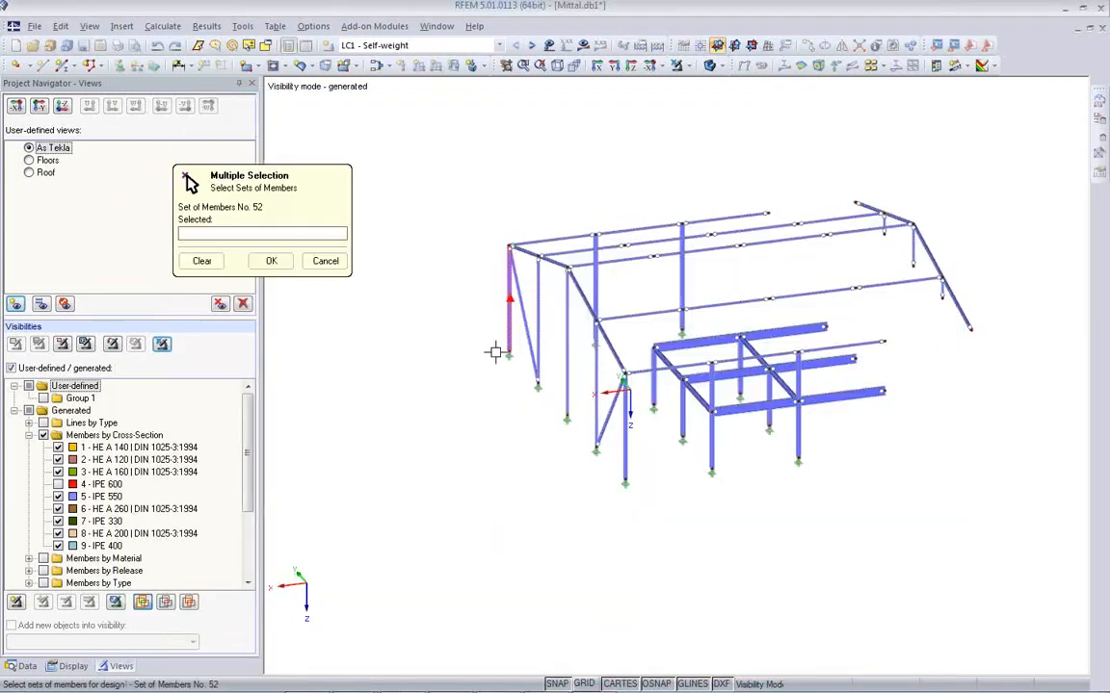
click(56, 485)
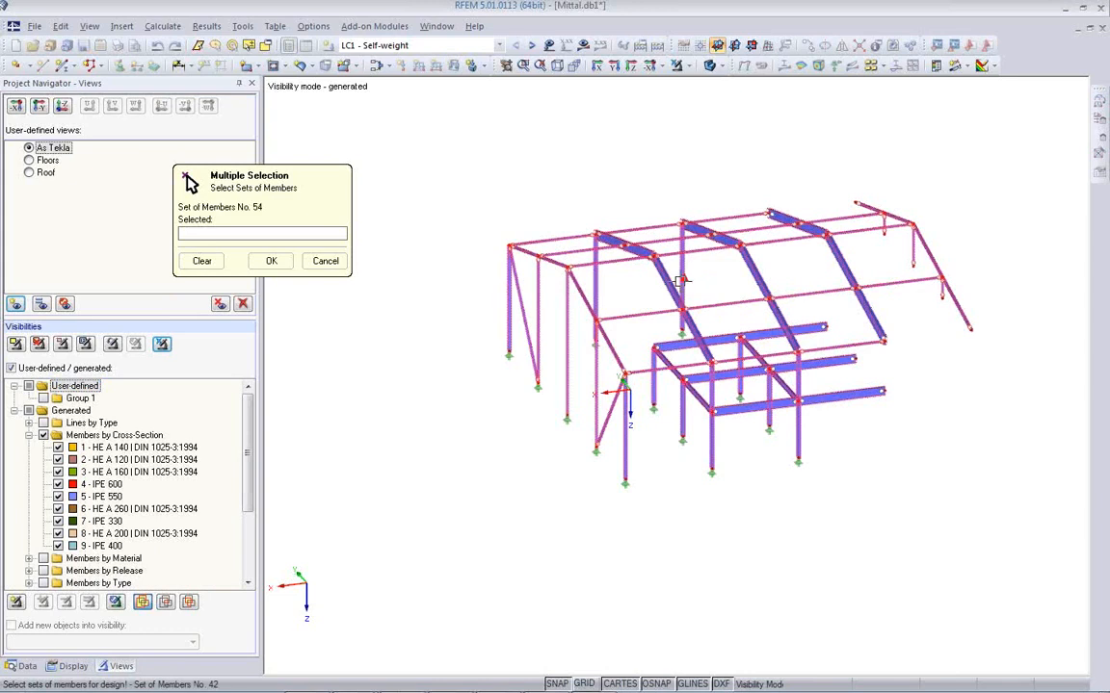
click(210, 262)
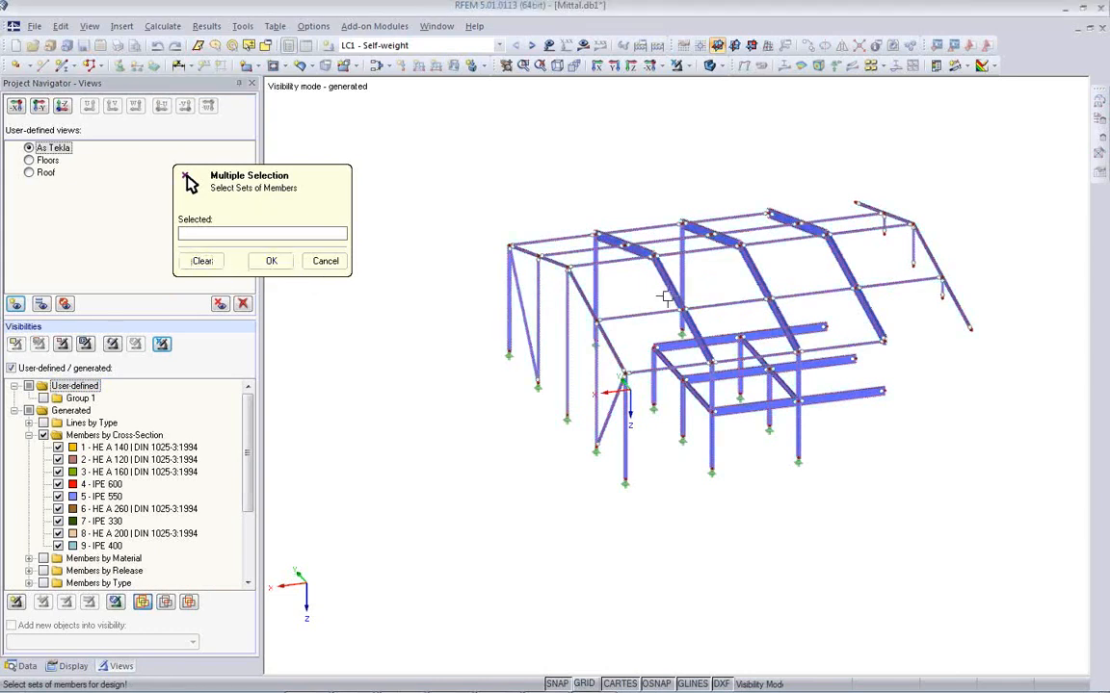
click(749, 277)
click(754, 274)
click(838, 266)
click(814, 228)
click(648, 217)
click(574, 220)
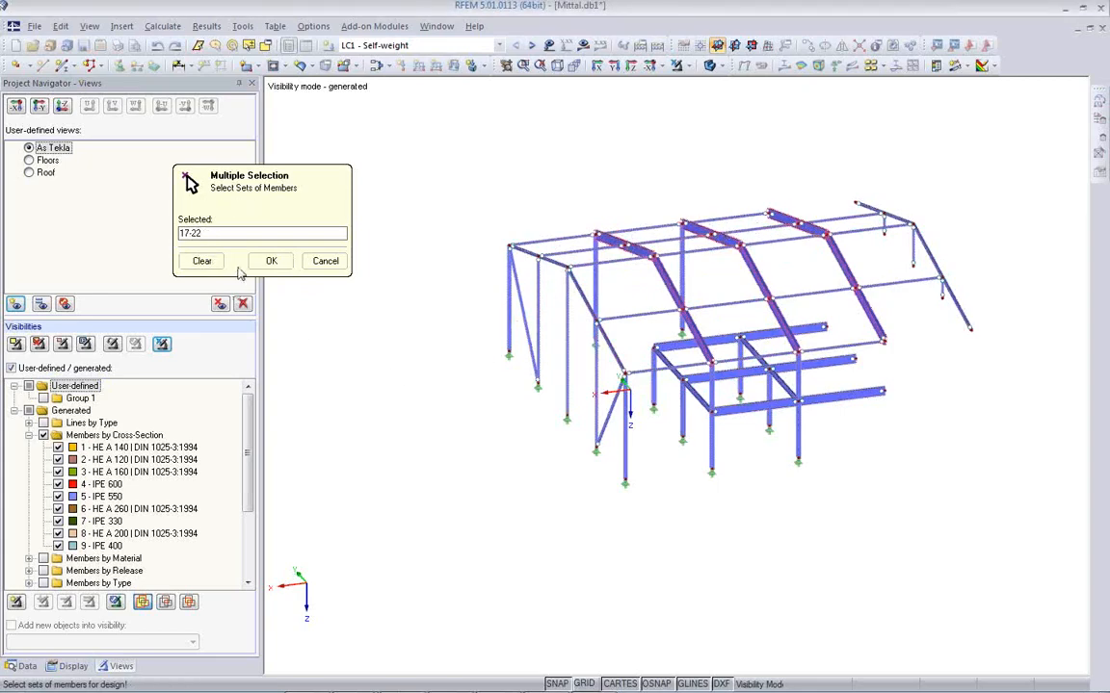
click(270, 261)
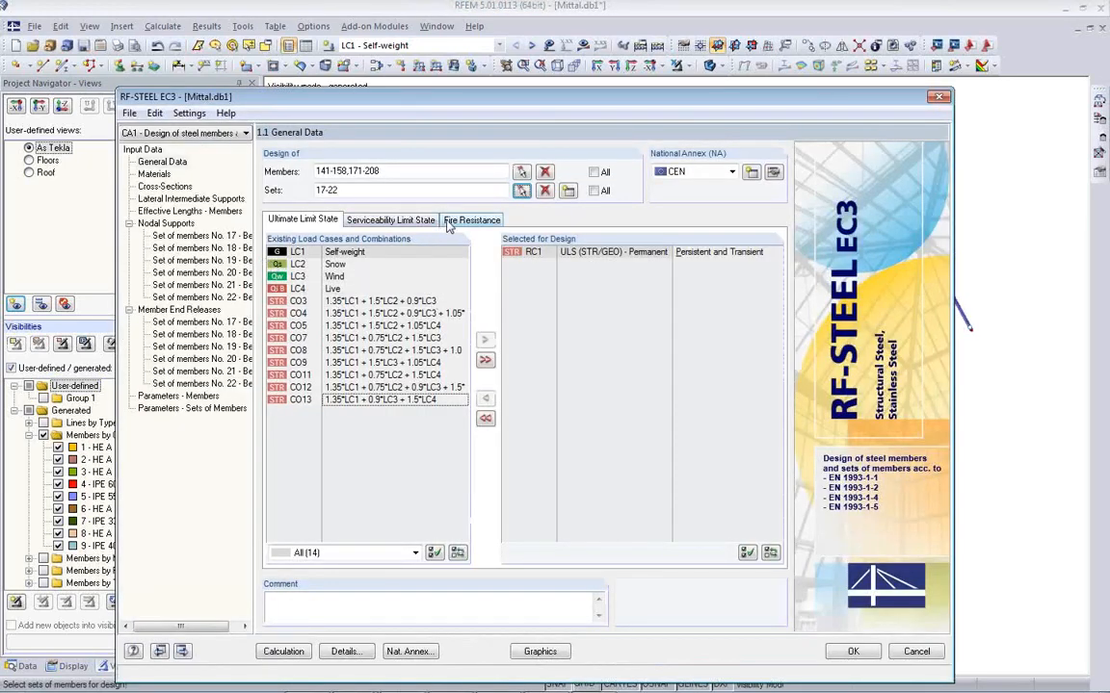
- Set the stability analysis method for sets of members to 6.3.1 ... 6.3.3 (Equivalent Member Method) in the design details
drag(489, 101, 530, 527)
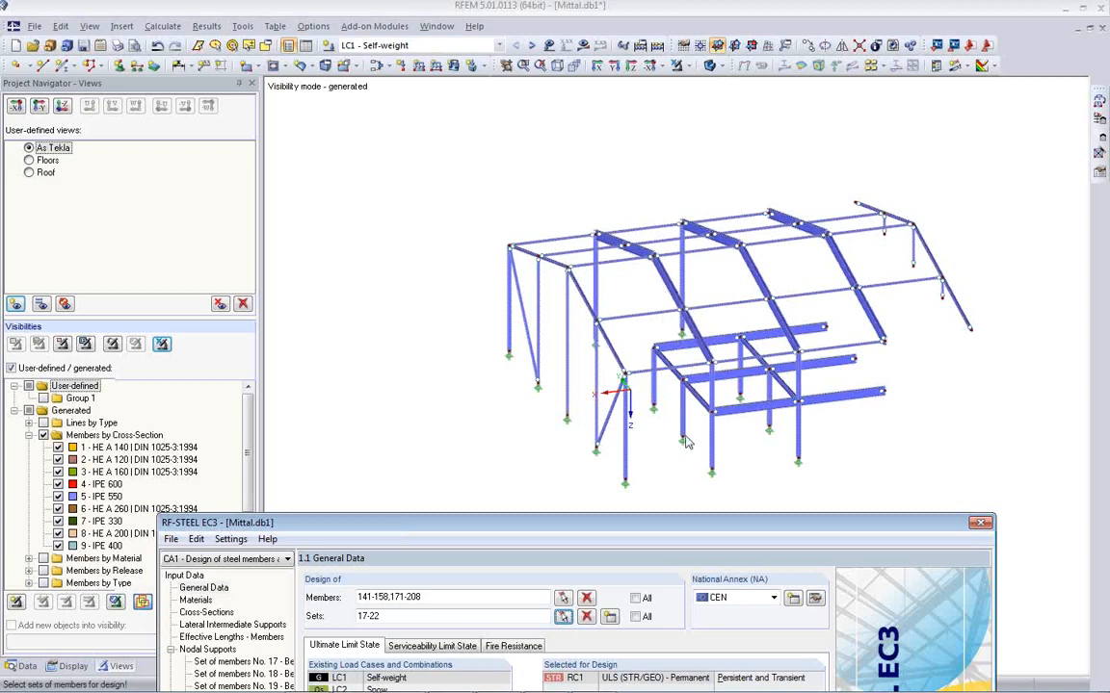
drag(689, 526, 688, 108)
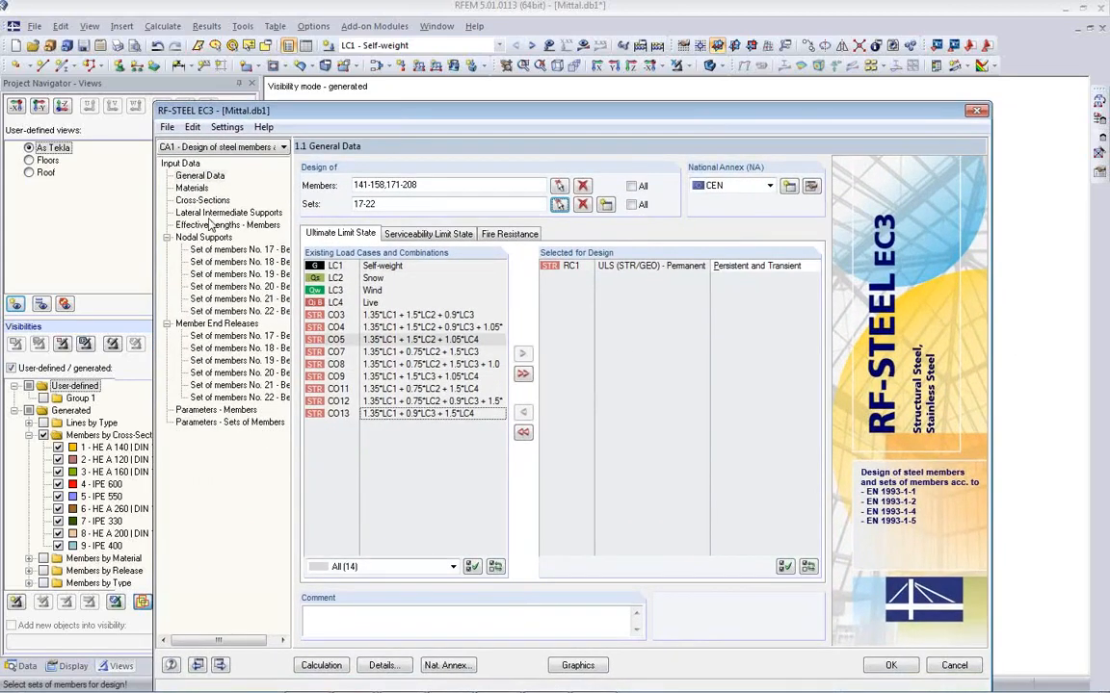
click(399, 666)
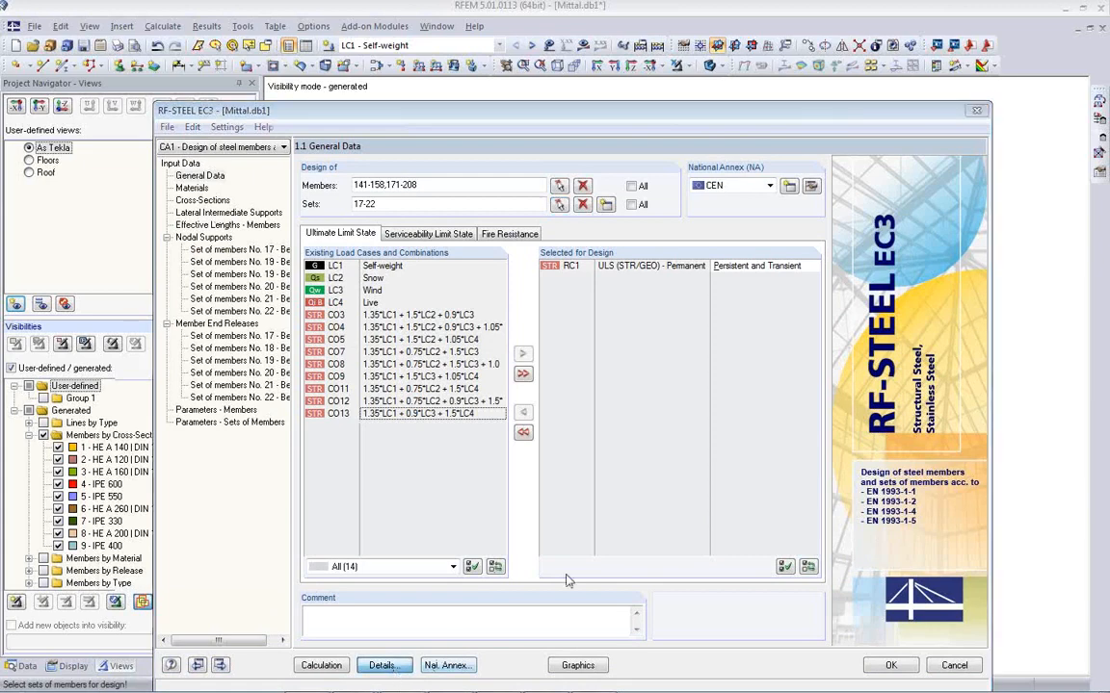
click(401, 165)
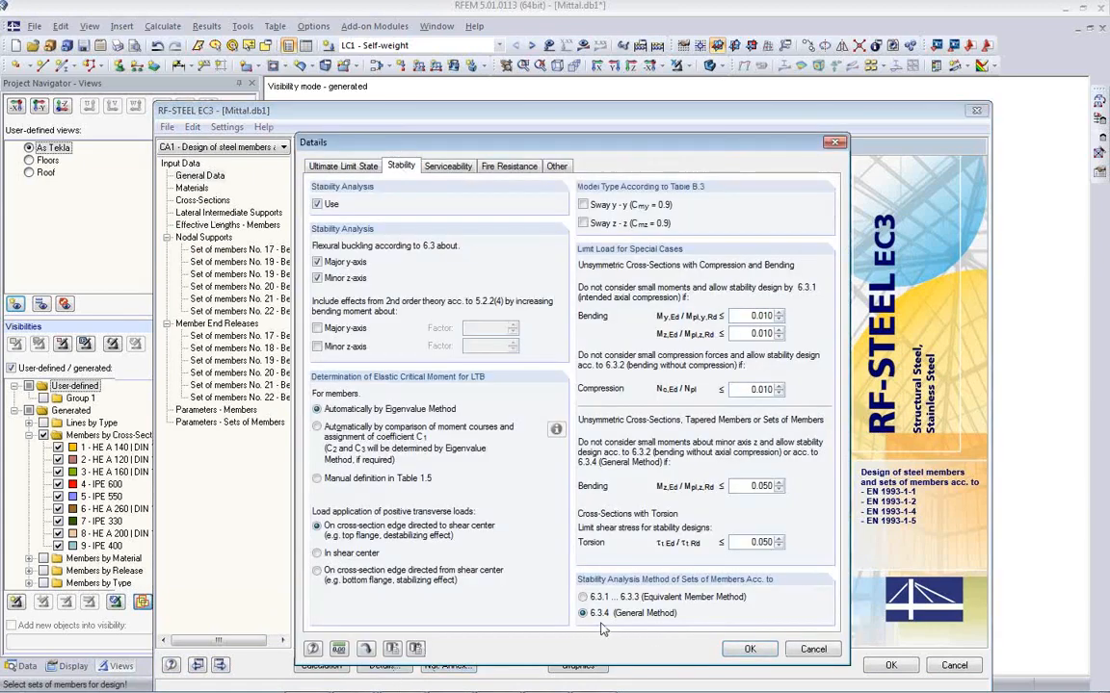
click(582, 597)
click(749, 652)
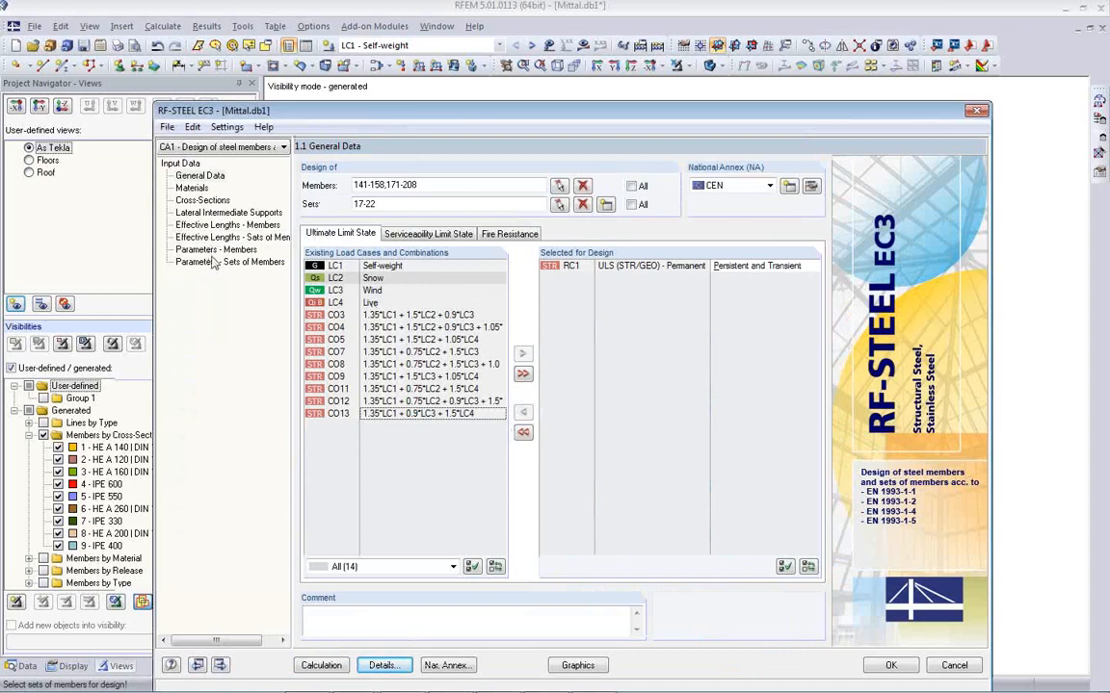
- Review the materials, cross-sections, lateral intermediate supports and member effective lengths of the steel design case
click(189, 188)
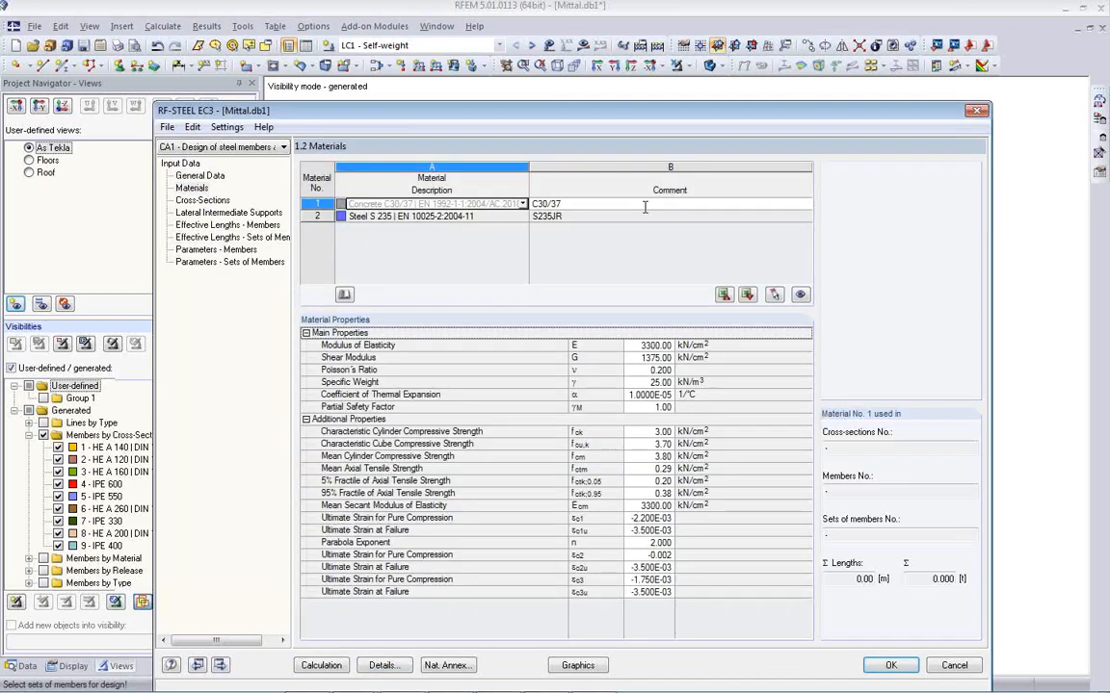
click(200, 200)
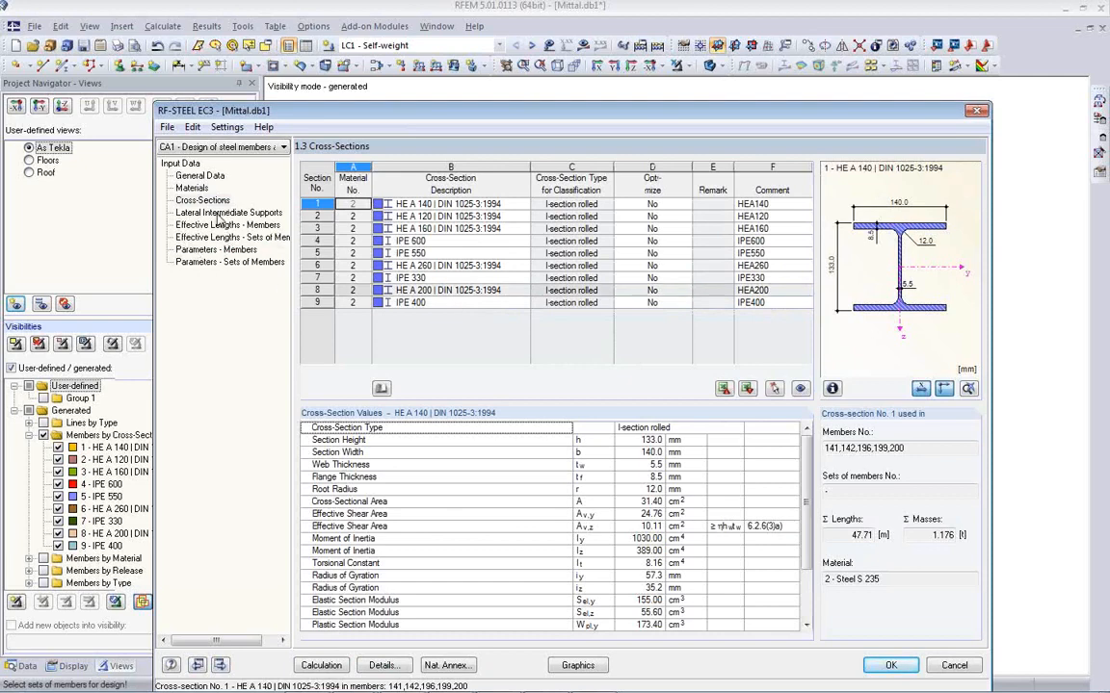
click(218, 213)
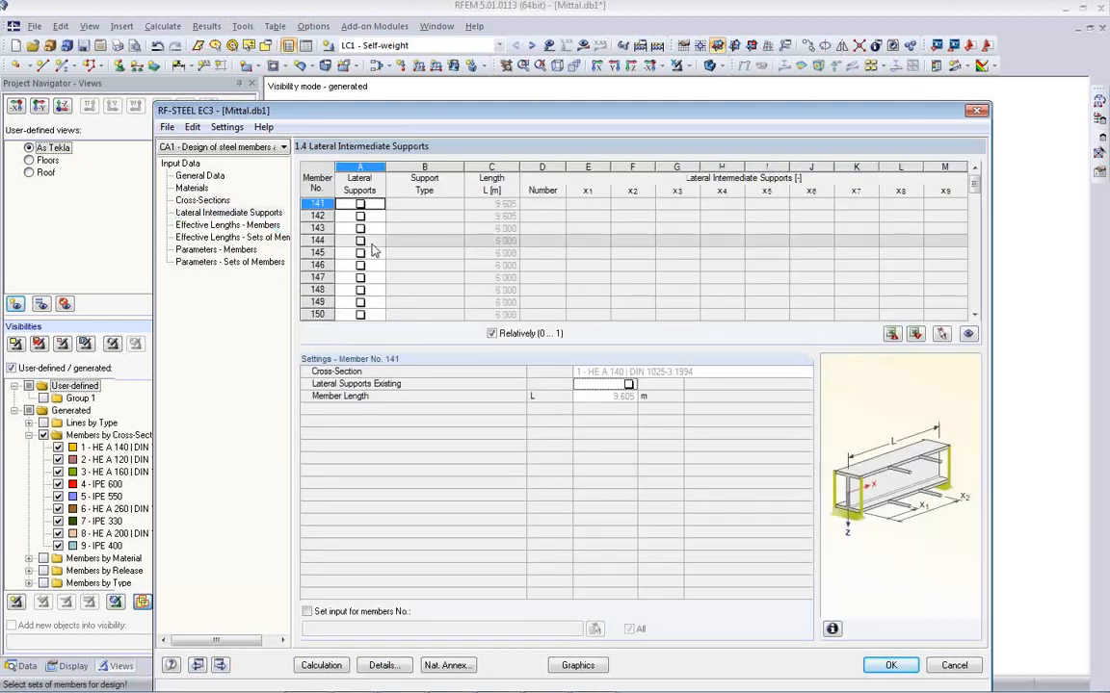
click(232, 225)
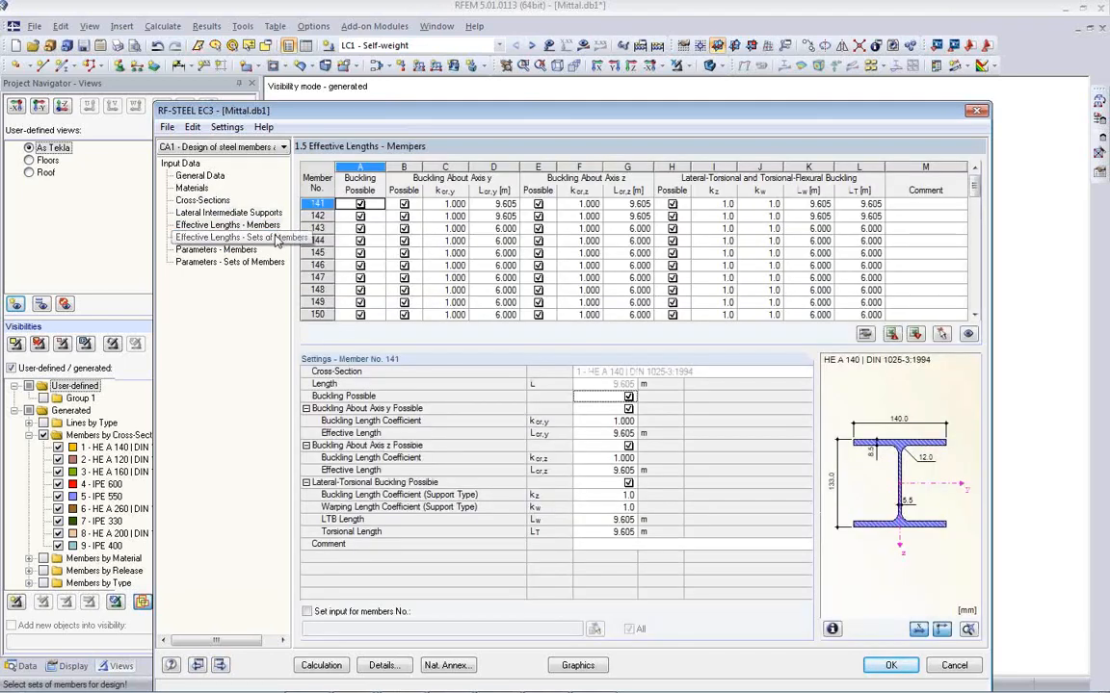
- Set the buckling length coefficient about axis z to 0.5 for set of members 17
click(267, 238)
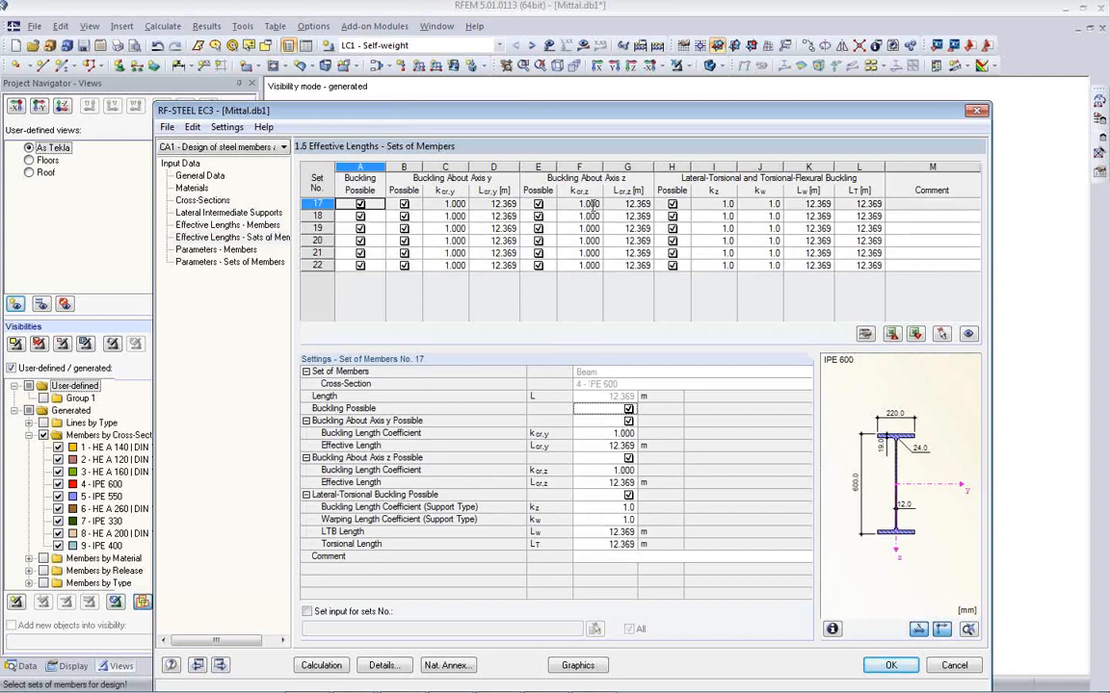
click(583, 205)
drag(595, 109, 605, 293)
double_click(589, 387)
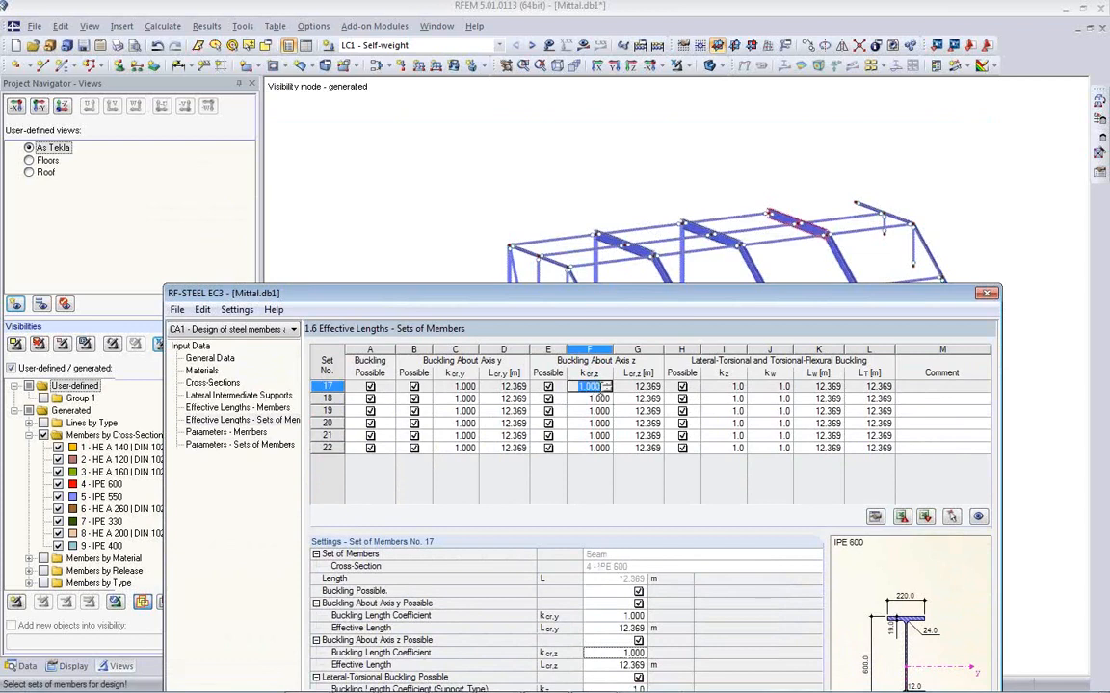
text(0.5)
key(Return)
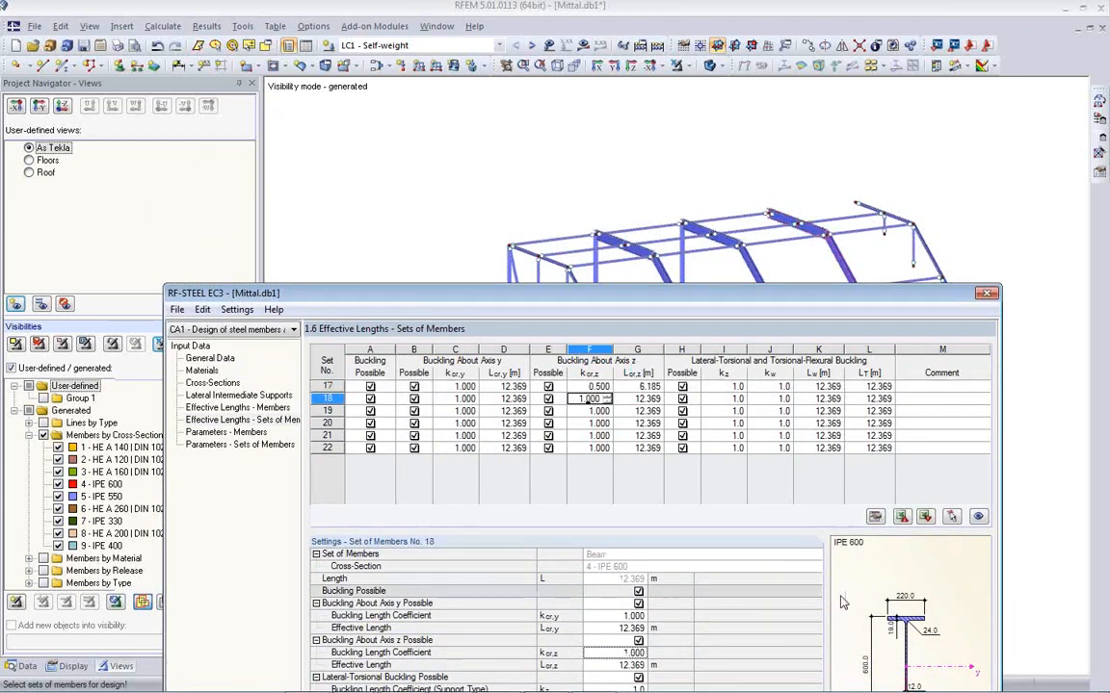
- Set the buckling length coefficient about axis z to 0.5 for sets of members 18 to 22
drag(695, 286, 646, 160)
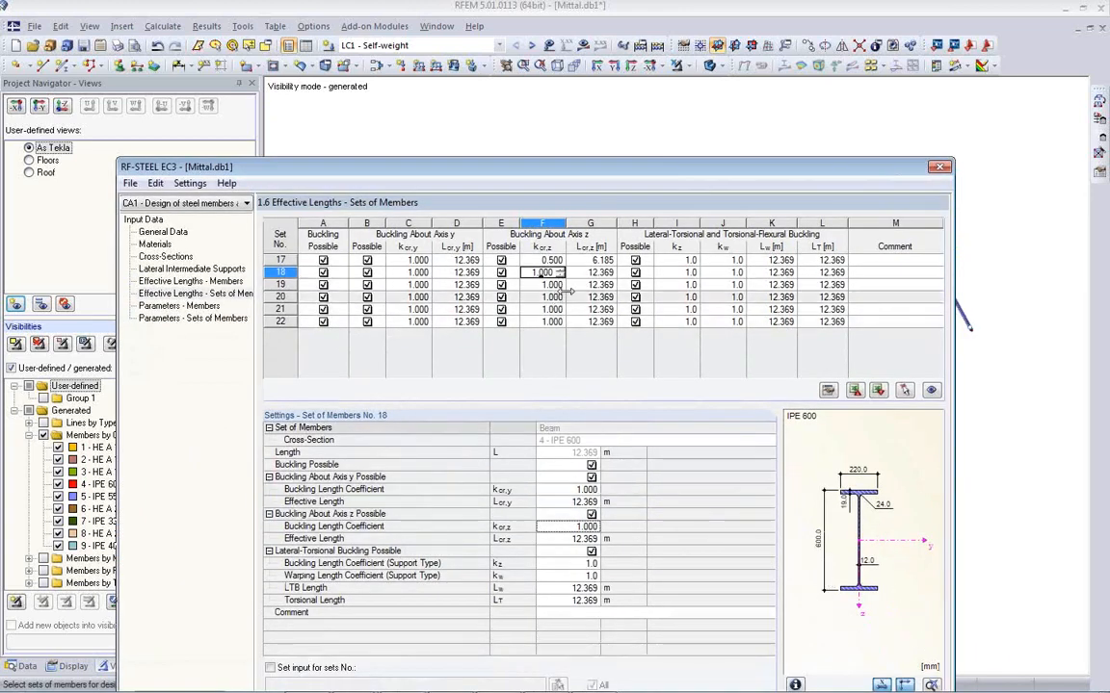
text(0.5)
key(Return)
text(0.5)
key(Return)
text(0.5)
key(Return)
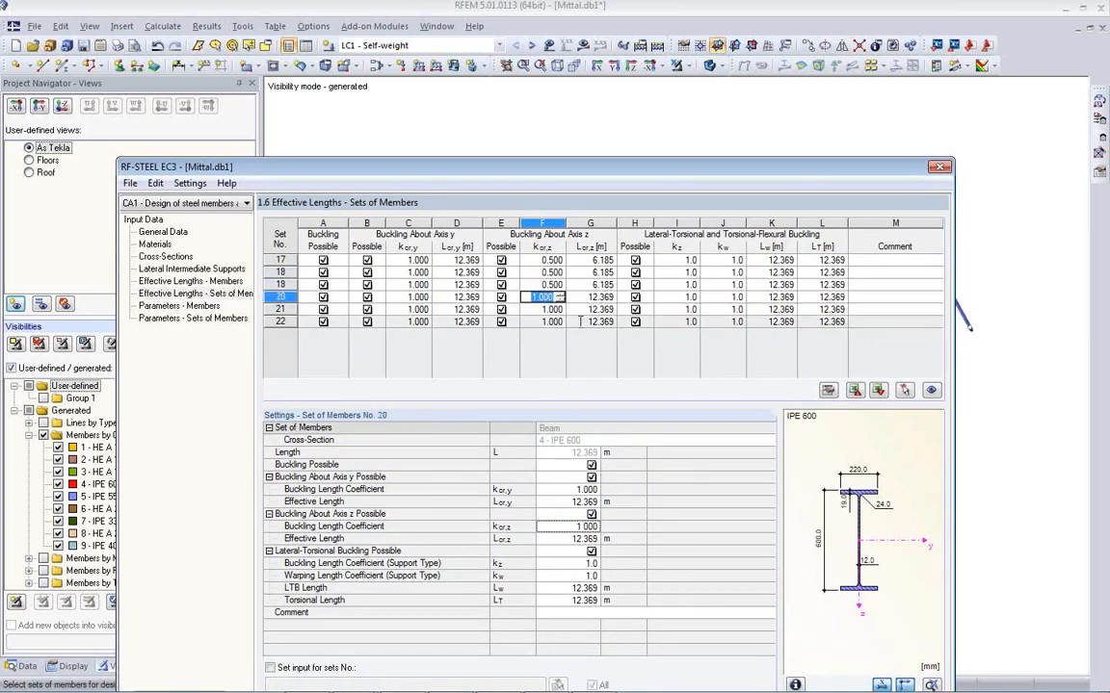
text(0.5)
key(Return)
text(0.5)
key(Return)
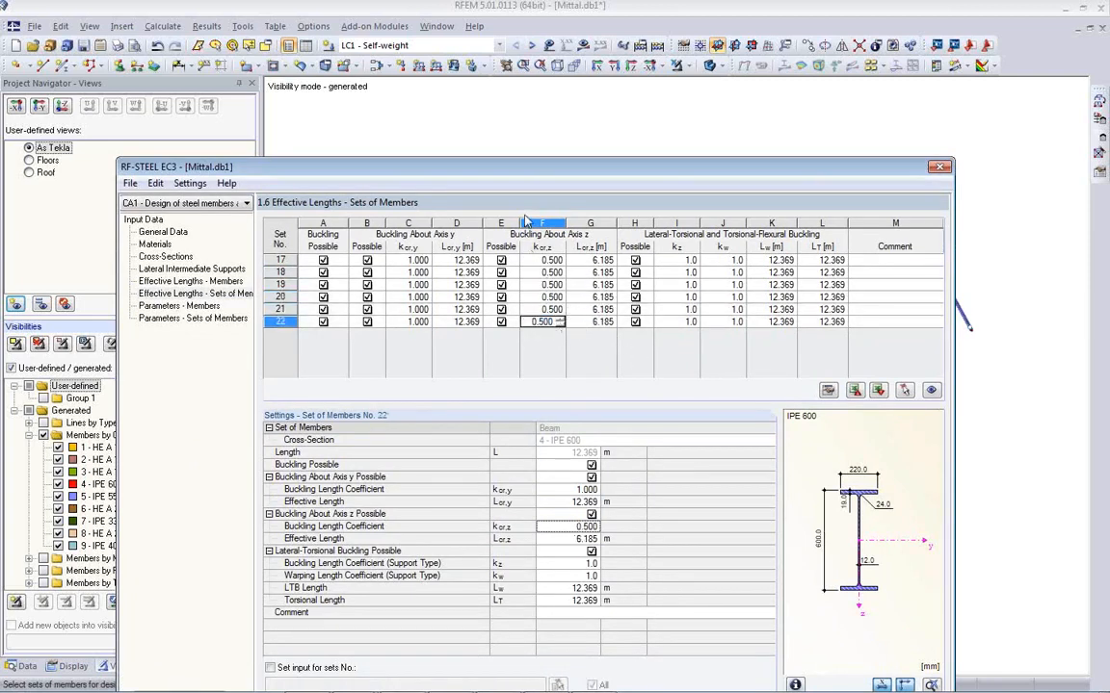
mouse_move(546, 174)
mouse_down()
mouse_move(622, 389)
mouse_move(559, 176)
mouse_up()
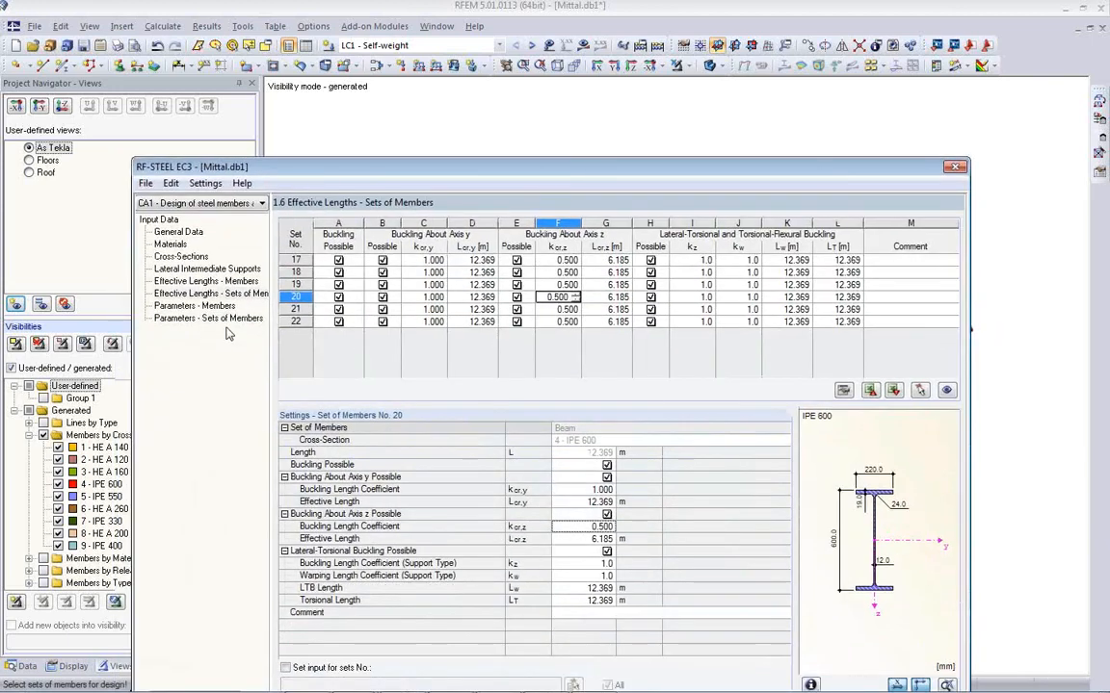
- Check the shear panel and rotational restraint parameters of the members, and accept the RF-STEEL EC3 input
click(194, 306)
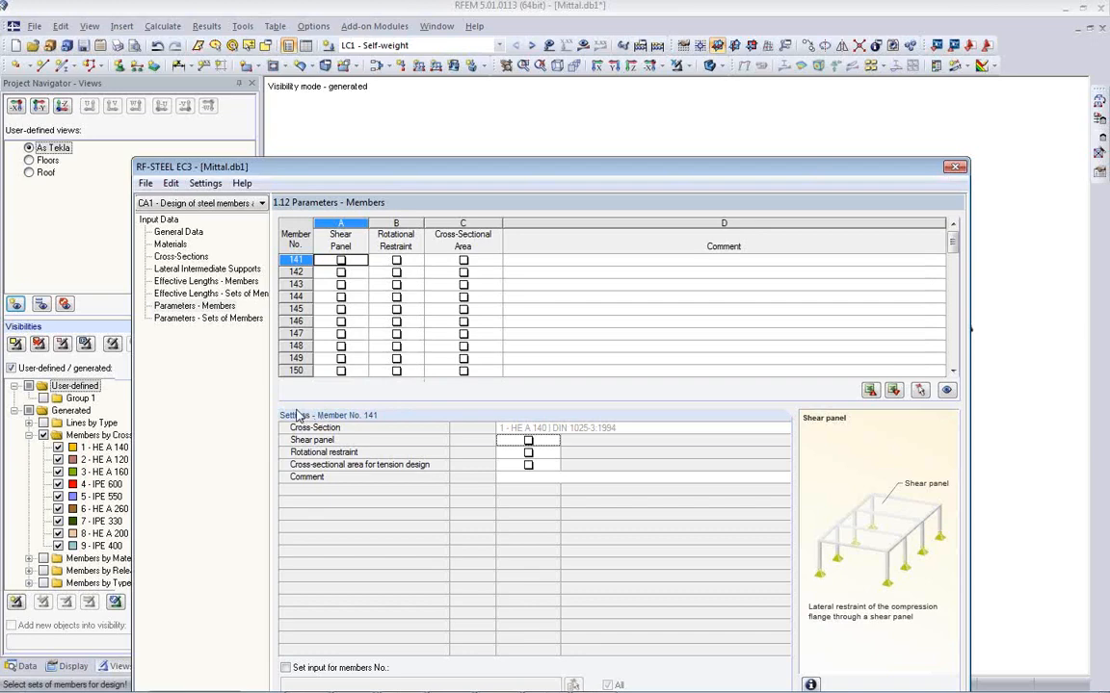
drag(352, 176, 323, 100)
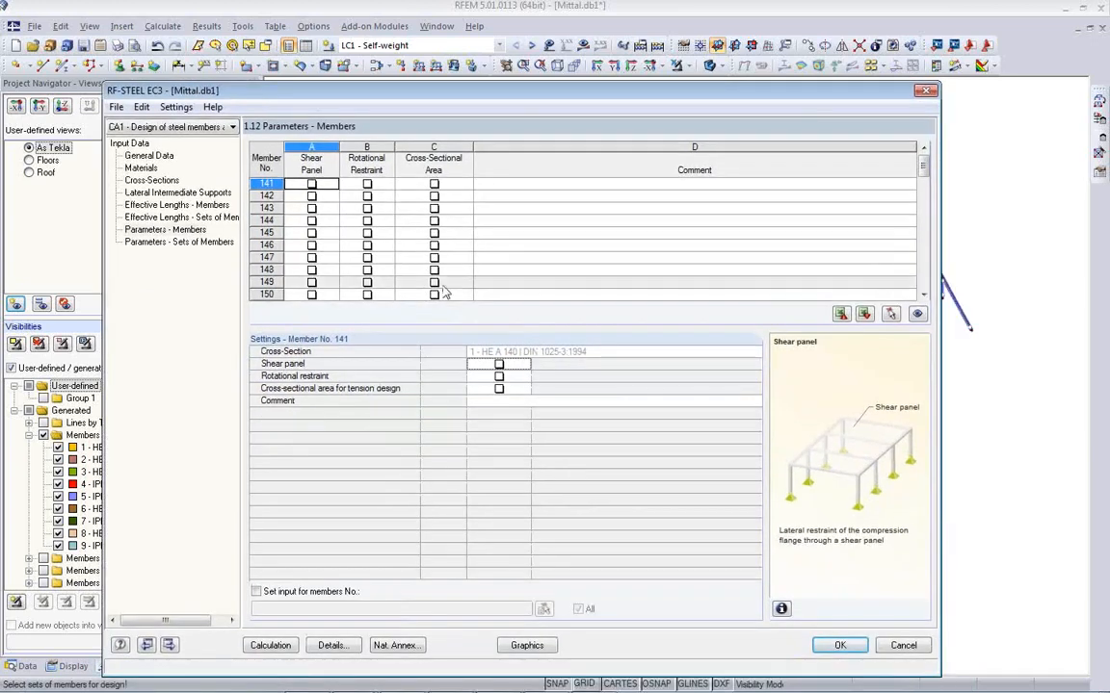
click(854, 651)
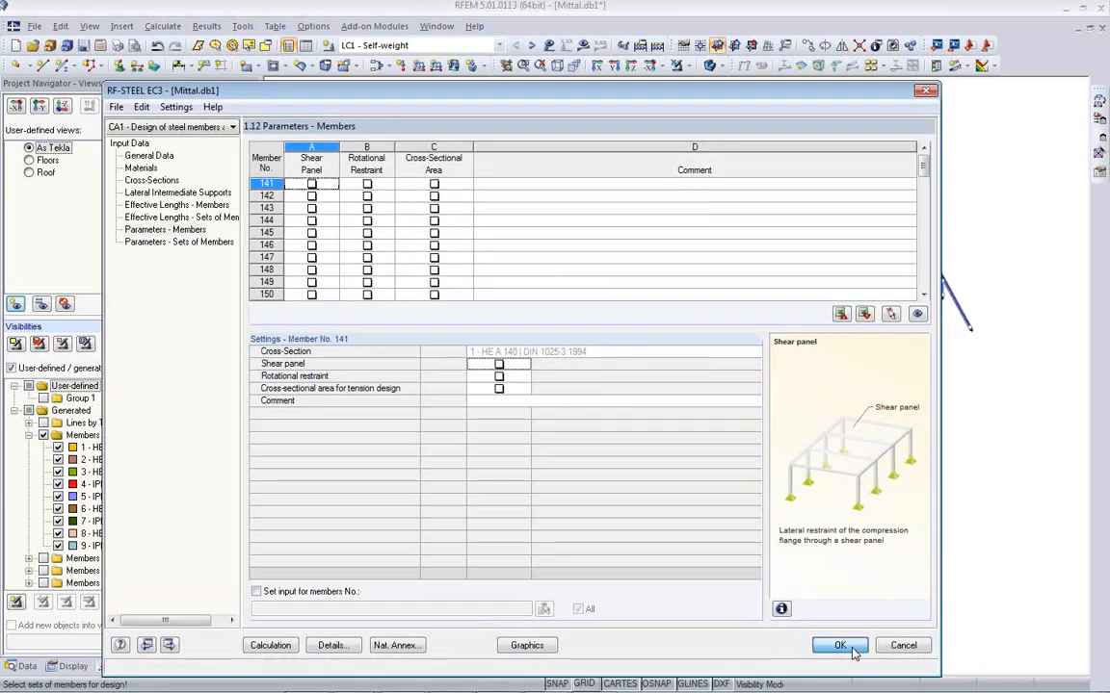
- Display the user-defined Roof view and hide the loads
ctrl+middle_drag(724, 584, 617, 491)
click(29, 173)
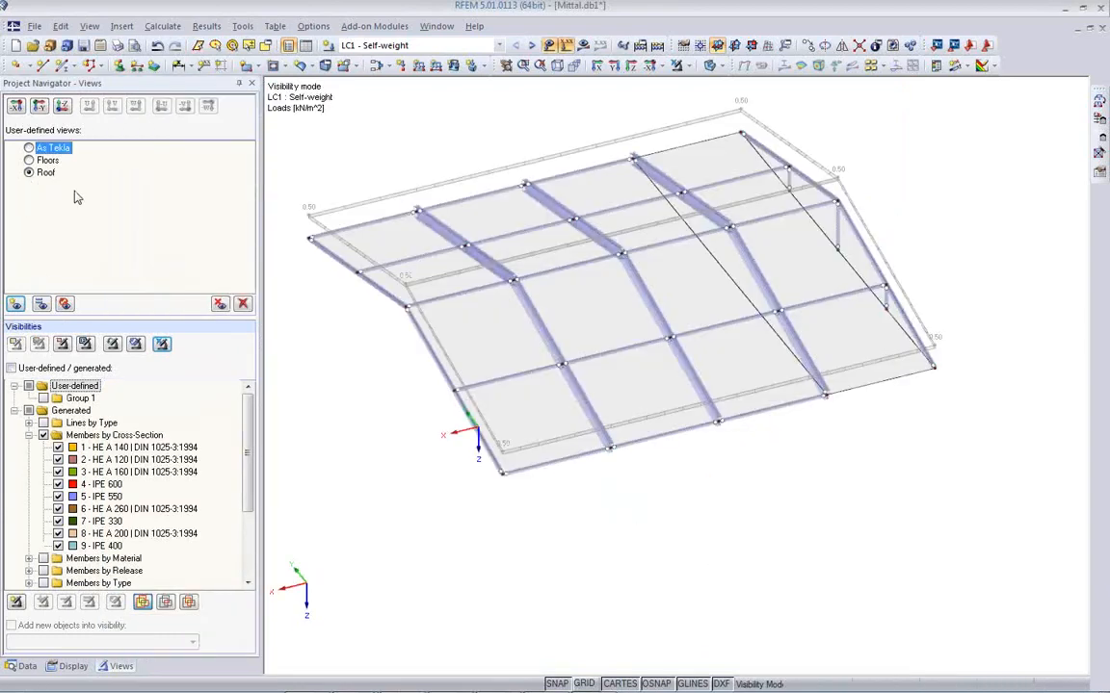
click(549, 46)
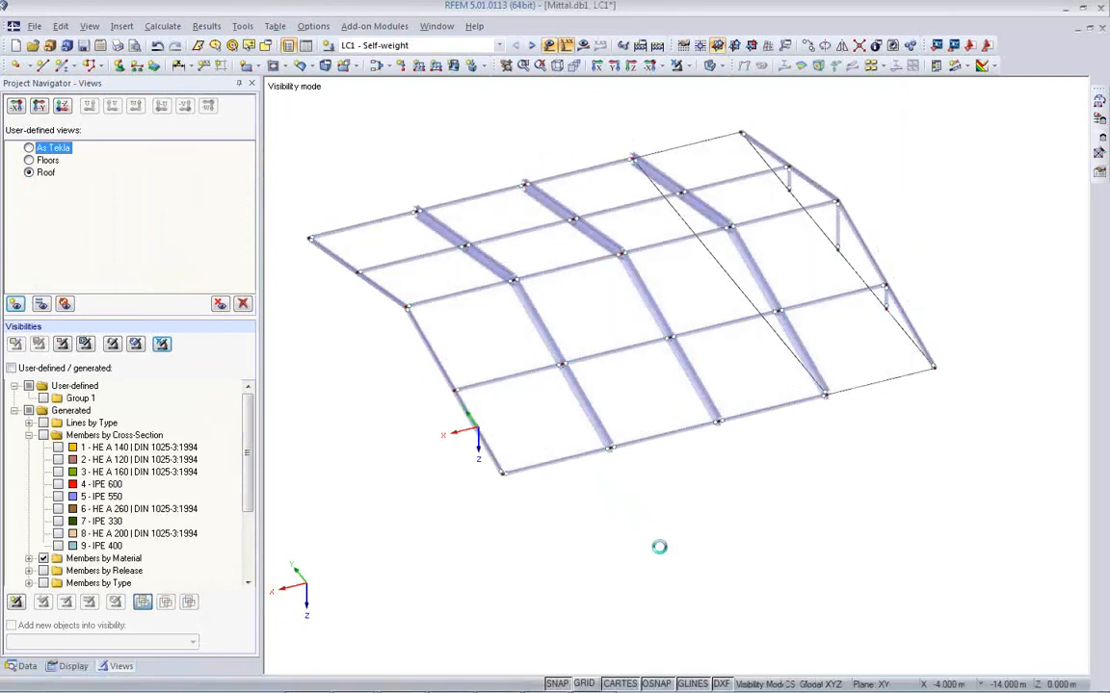
- Start generating bracing in cells and define a new RD 30 cross-section with material Steel S 235
ctrl+middle_drag(691, 533, 664, 459)
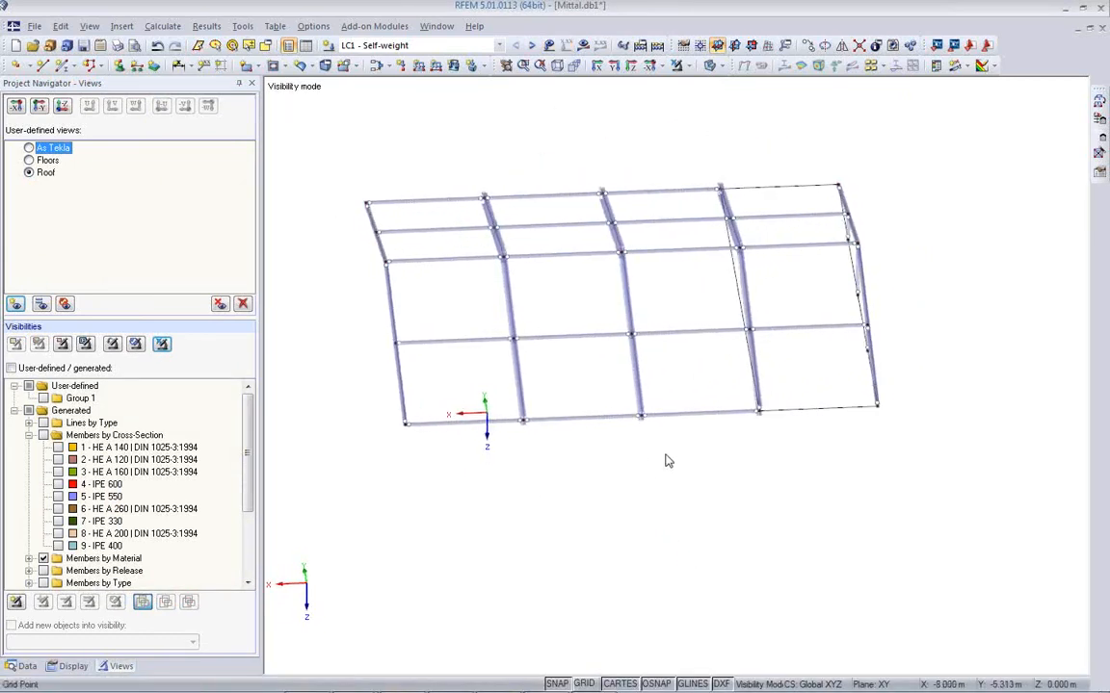
click(1098, 154)
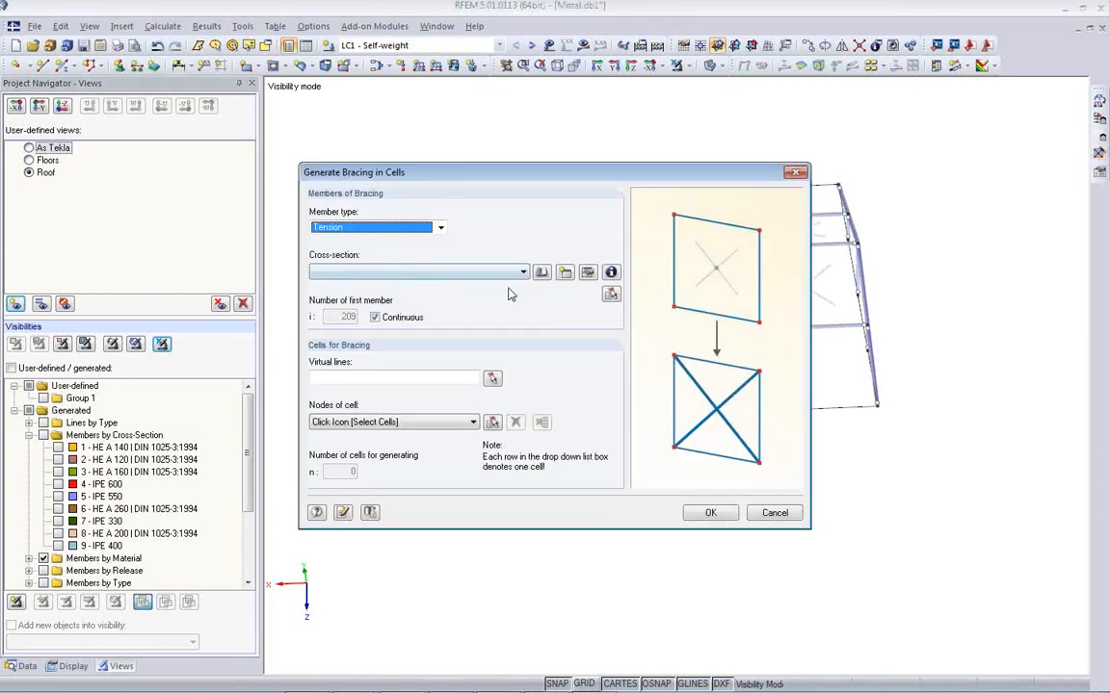
click(565, 274)
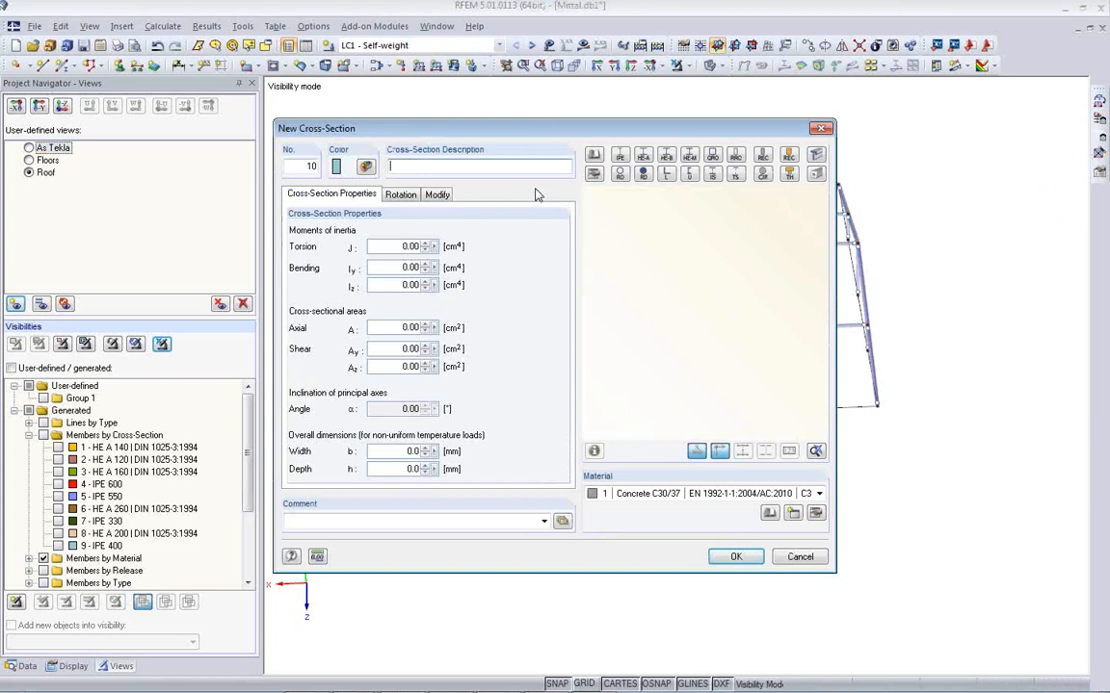
text(rd 30)
click(683, 492)
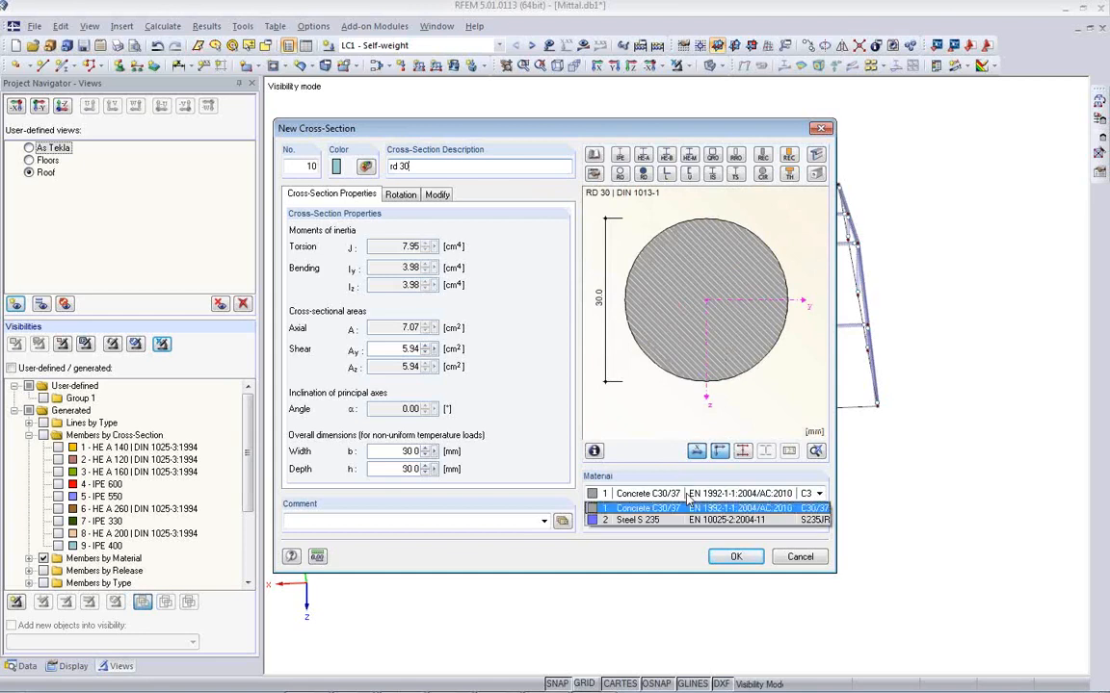
click(685, 511)
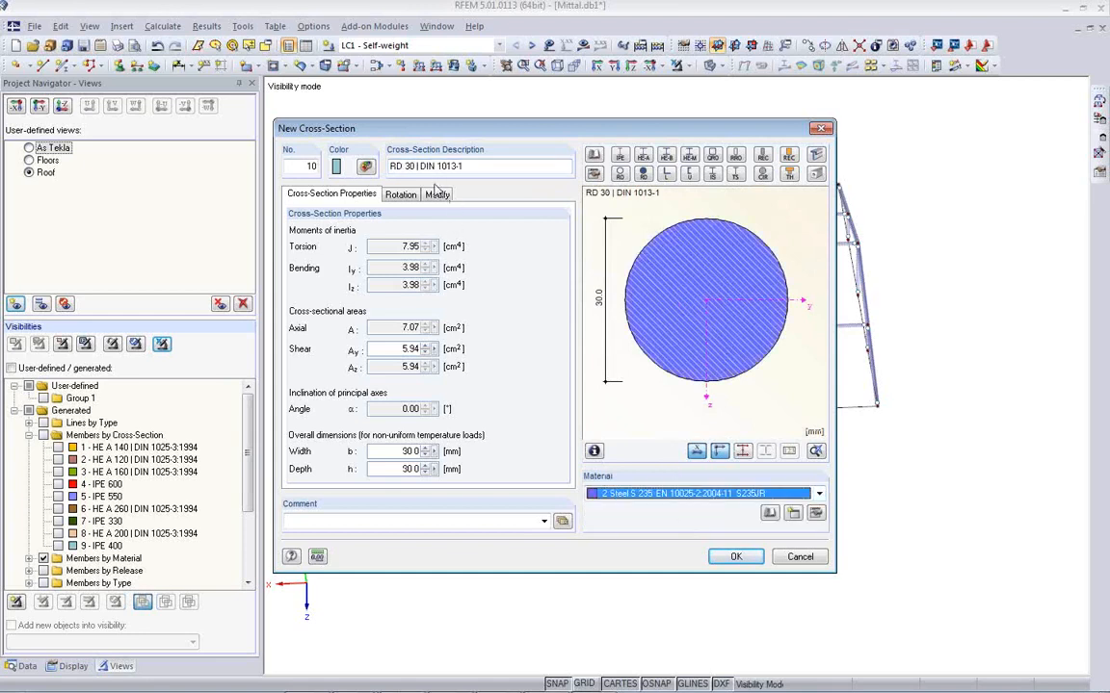
- Choose RD 30 from the library of rolled solid round sections and accept it as the bracing cross-section
click(473, 167)
click(643, 175)
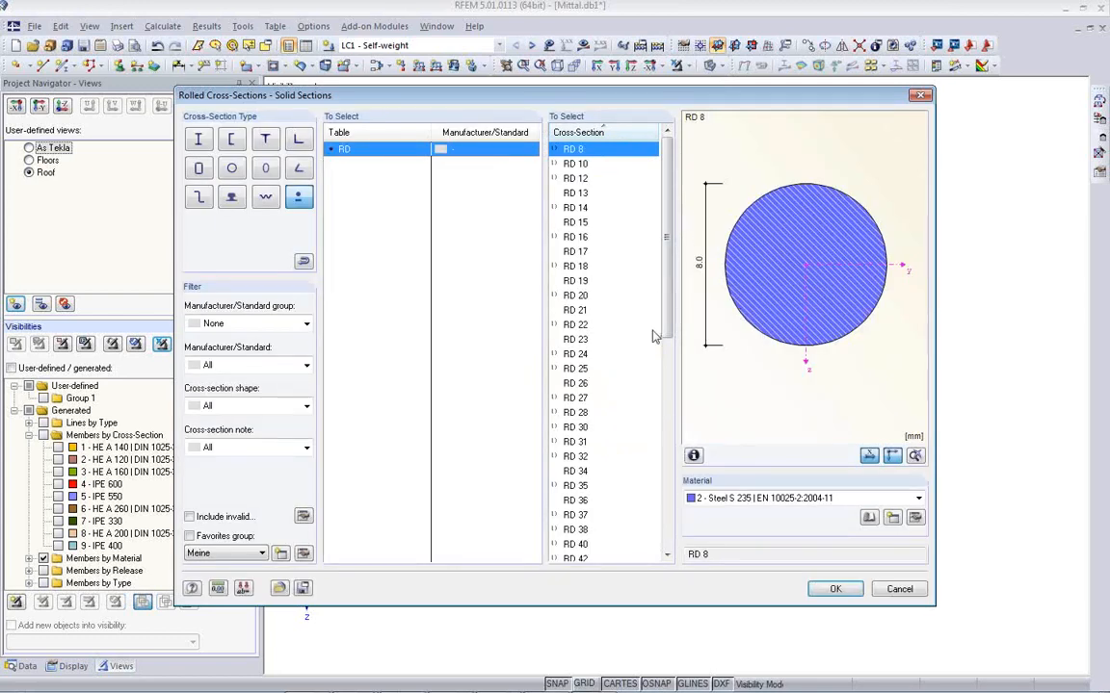
click(576, 426)
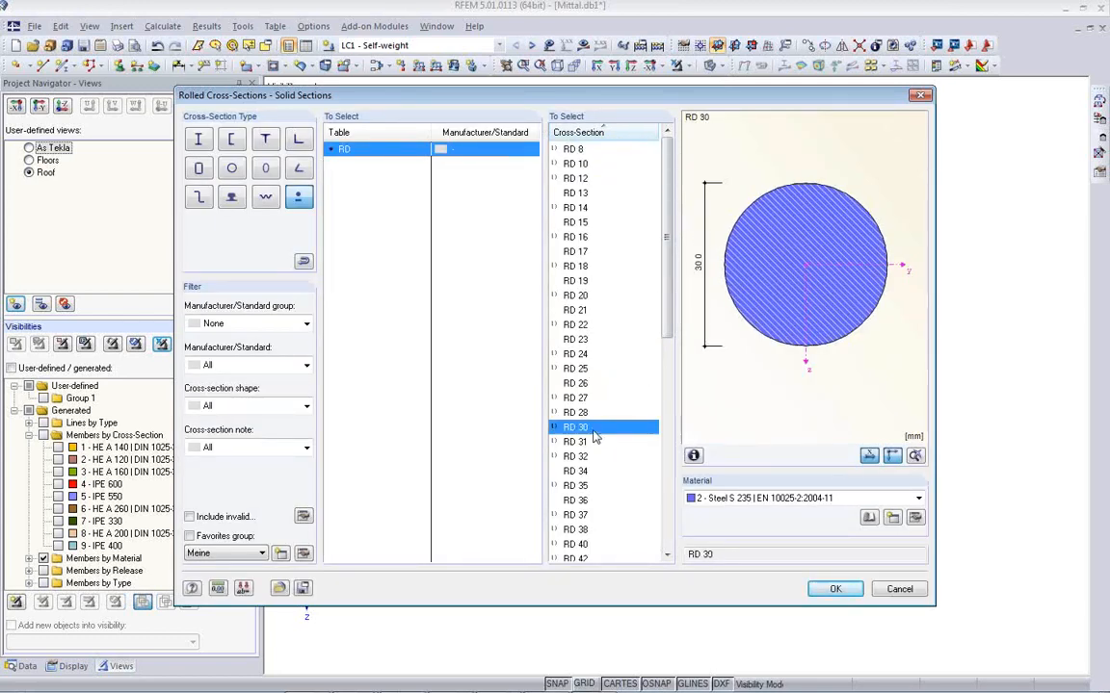
click(835, 588)
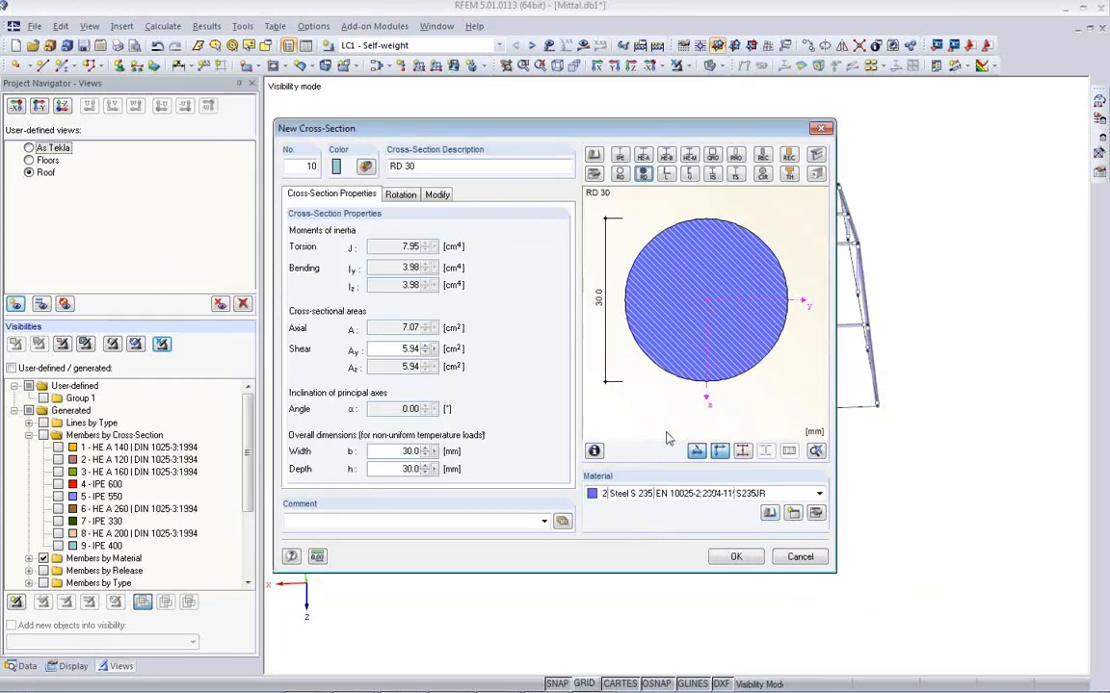
click(735, 558)
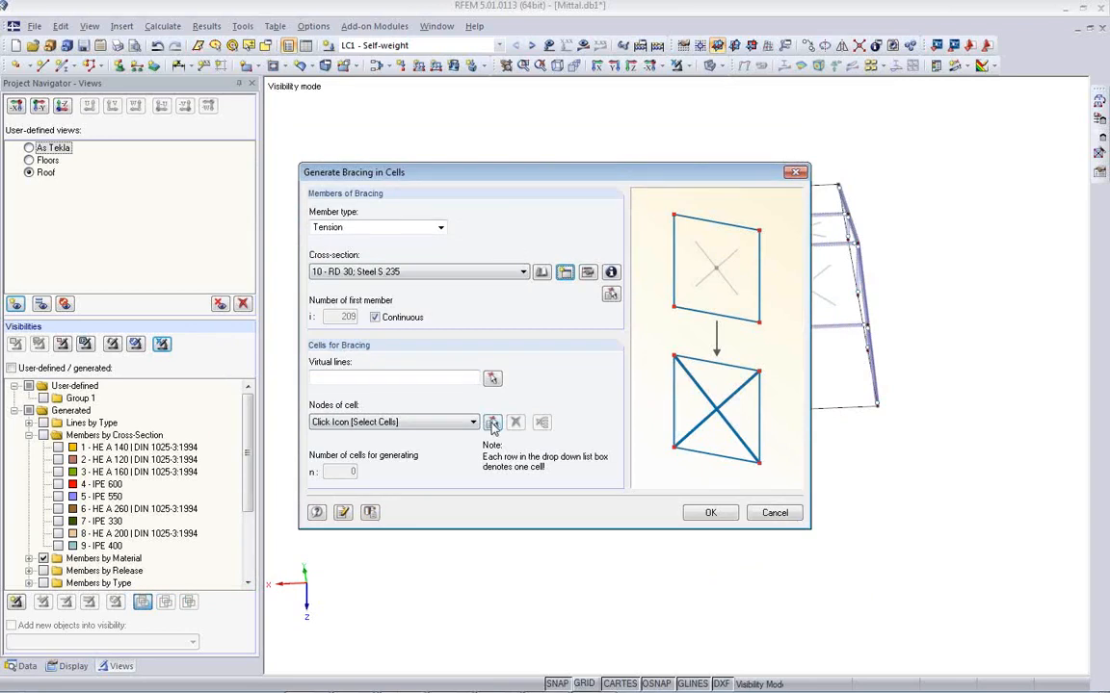
- Generate the tension bracing in roof cells 7, 9, 10 and 14, the complete second bay
click(491, 422)
click(553, 210)
click(557, 241)
click(565, 294)
click(571, 374)
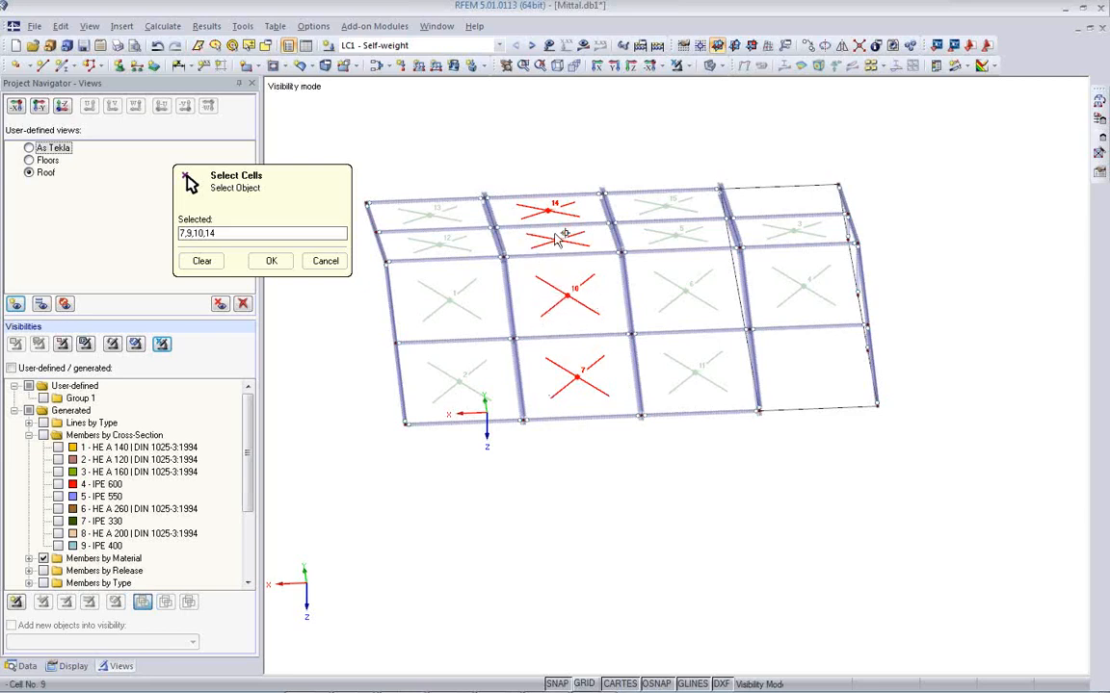
click(270, 262)
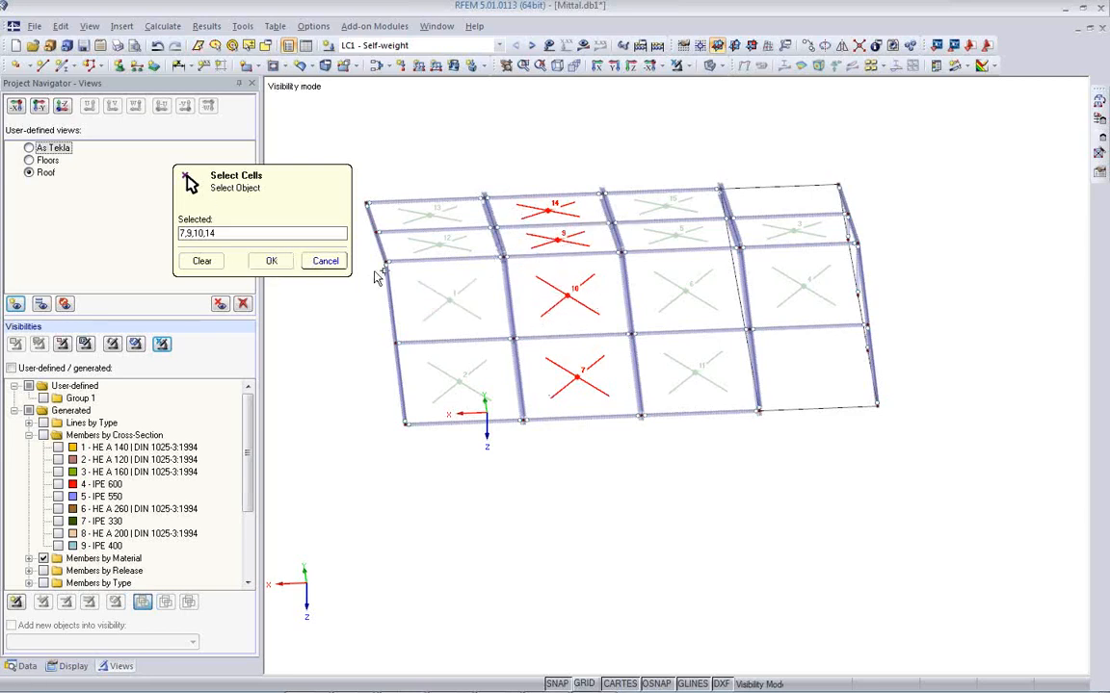
click(282, 261)
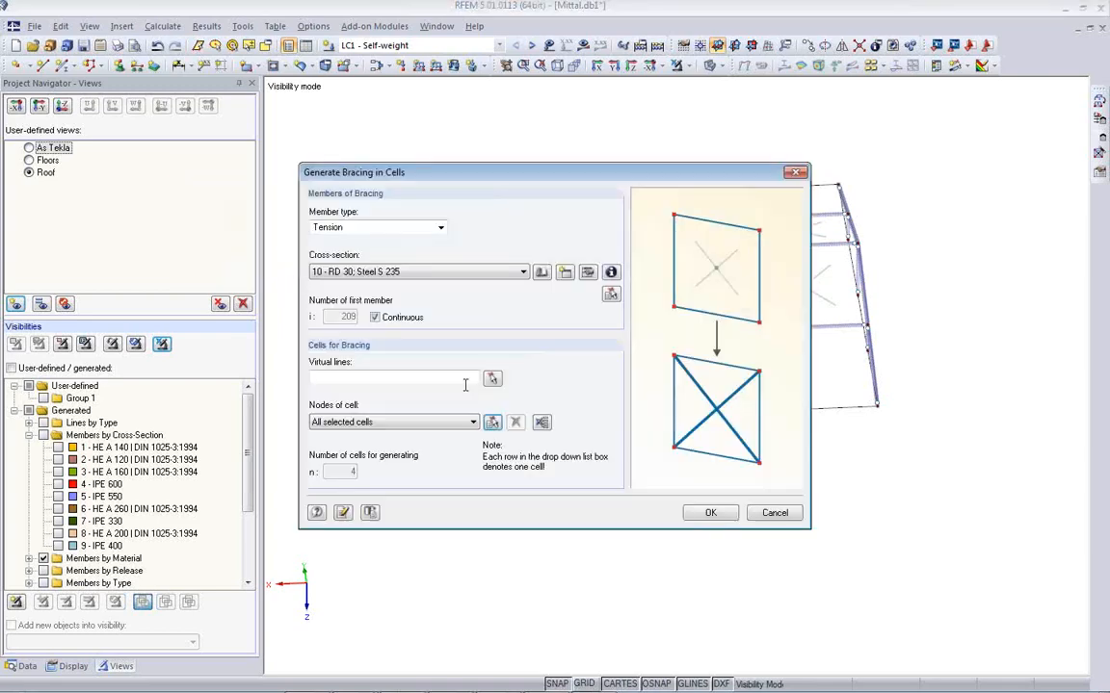
click(710, 514)
ctrl+middle_drag(656, 475, 664, 364)
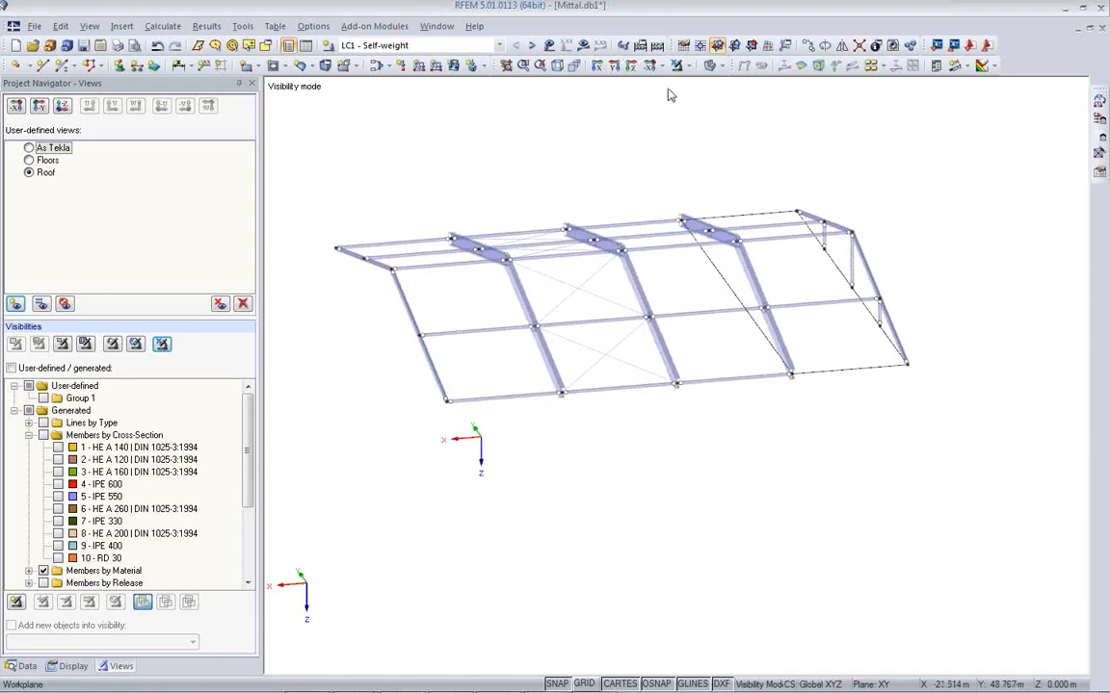
- Cancel the visibility mode to display the complete building model
click(614, 65)
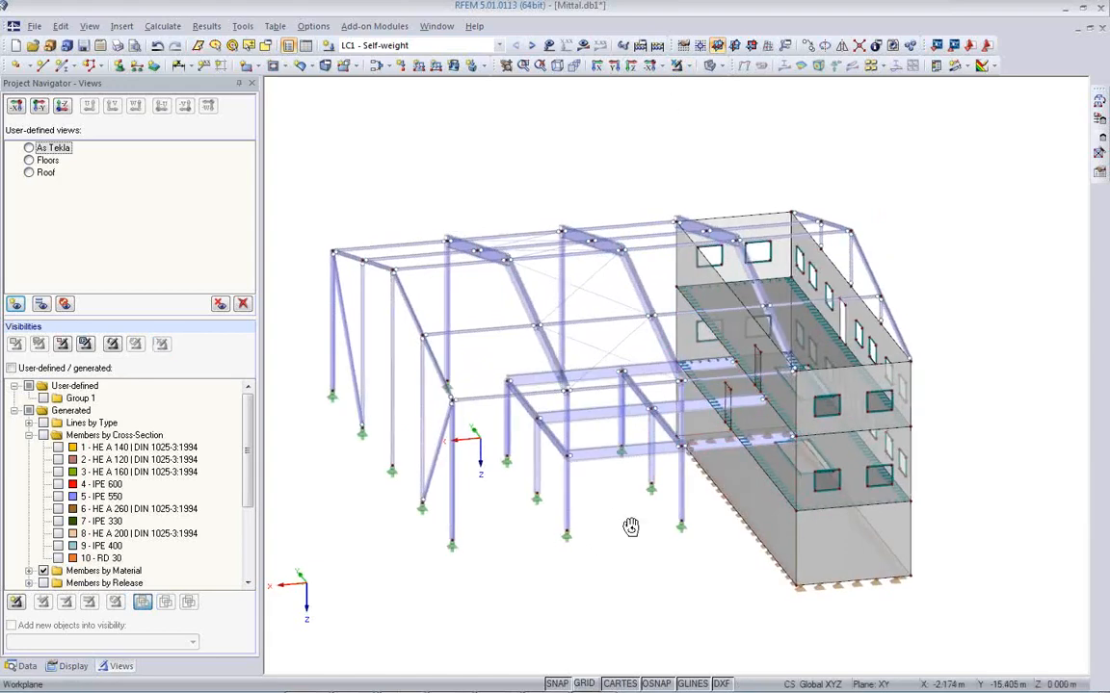
ctrl+middle_drag(630, 526, 677, 569)
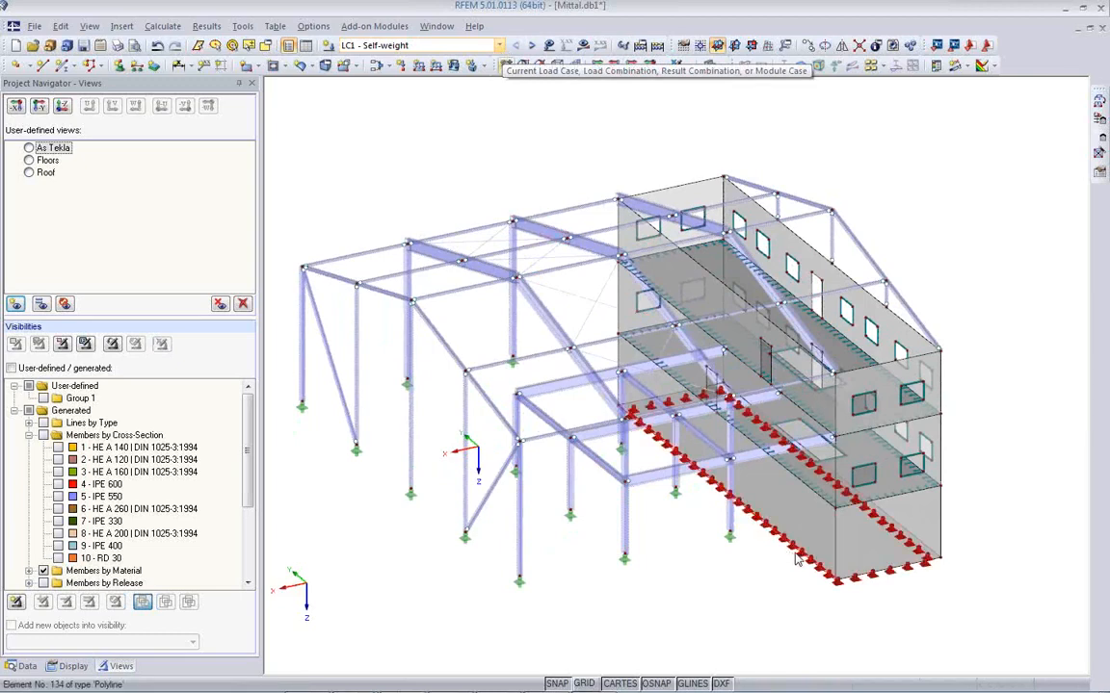
ctrl+middle_drag(780, 557, 597, 472)
- Open RF-CONCRETE Surfaces, select result combination RC1 for the ultimate limit state design and set the National Annex to CEN
click(25, 667)
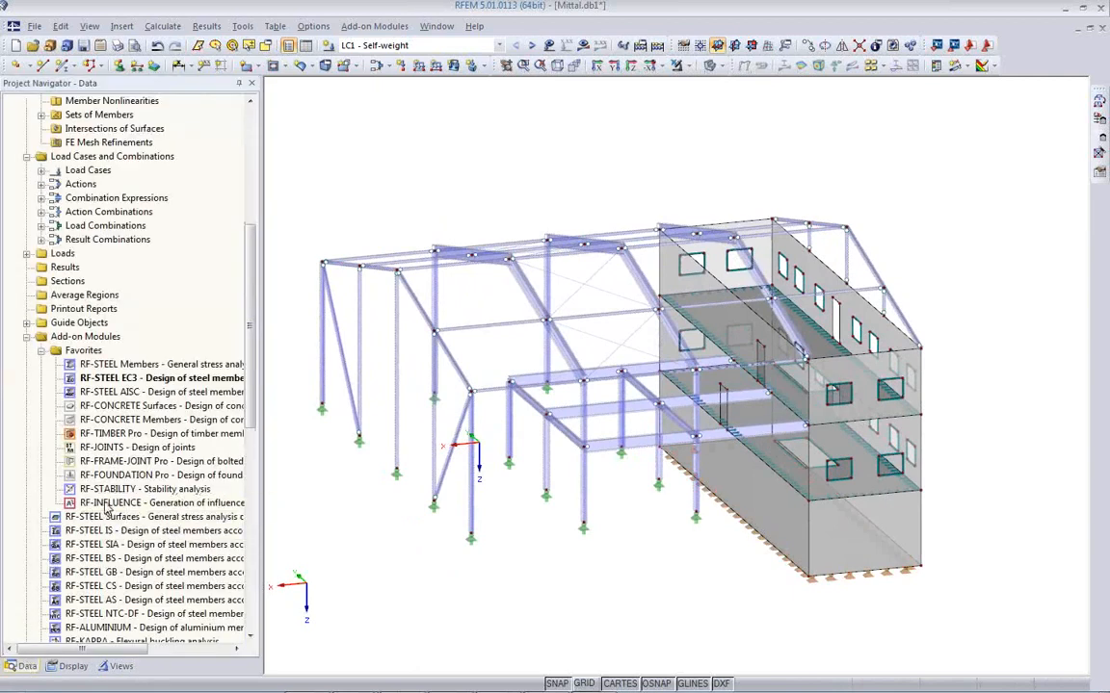
double_click(193, 405)
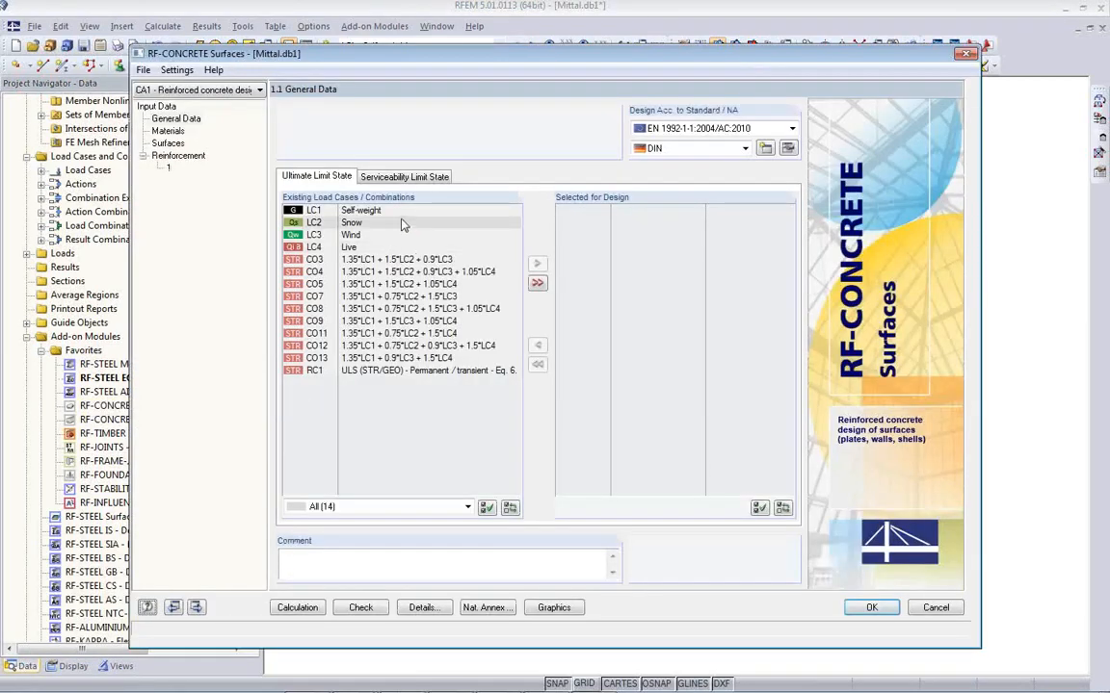
double_click(400, 375)
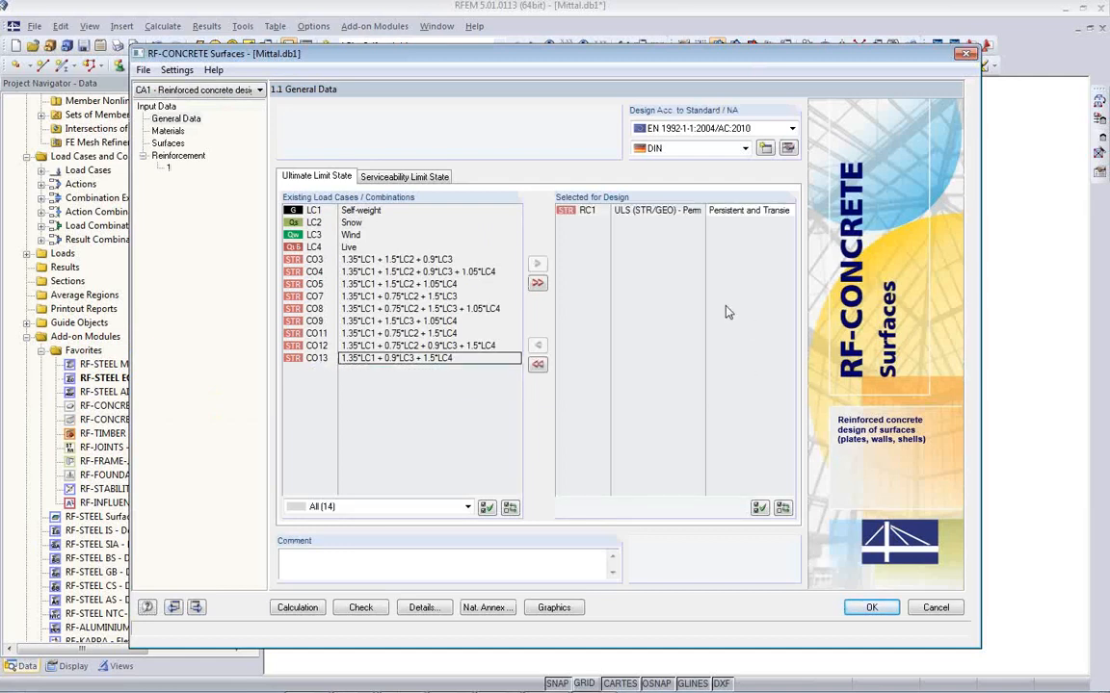
click(716, 149)
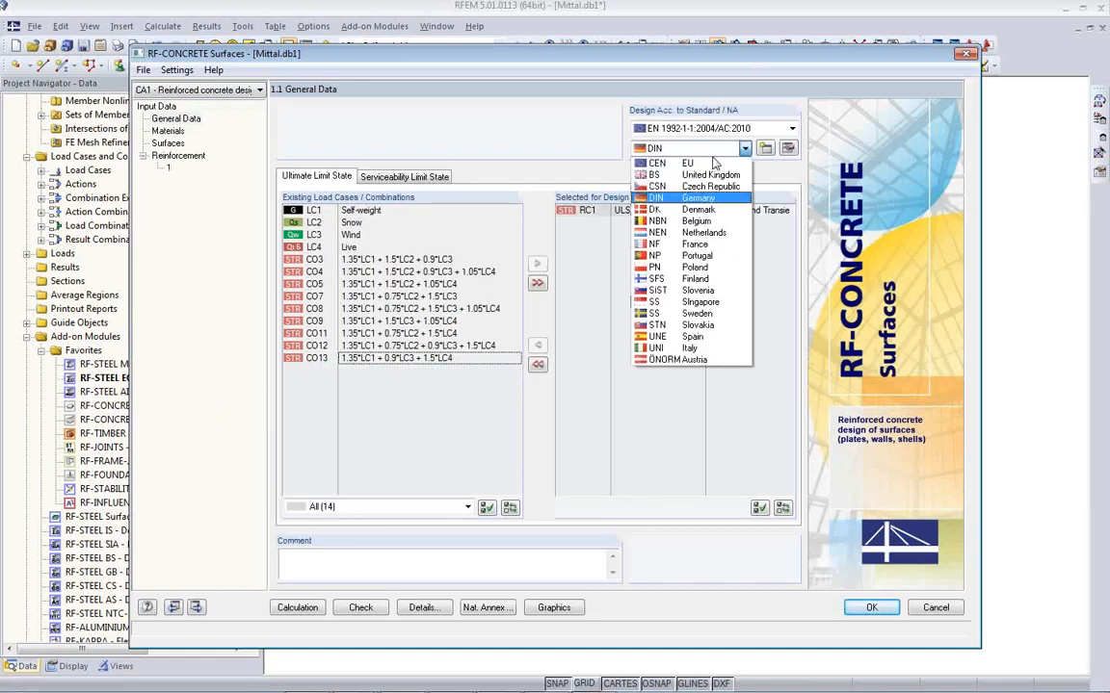
click(659, 163)
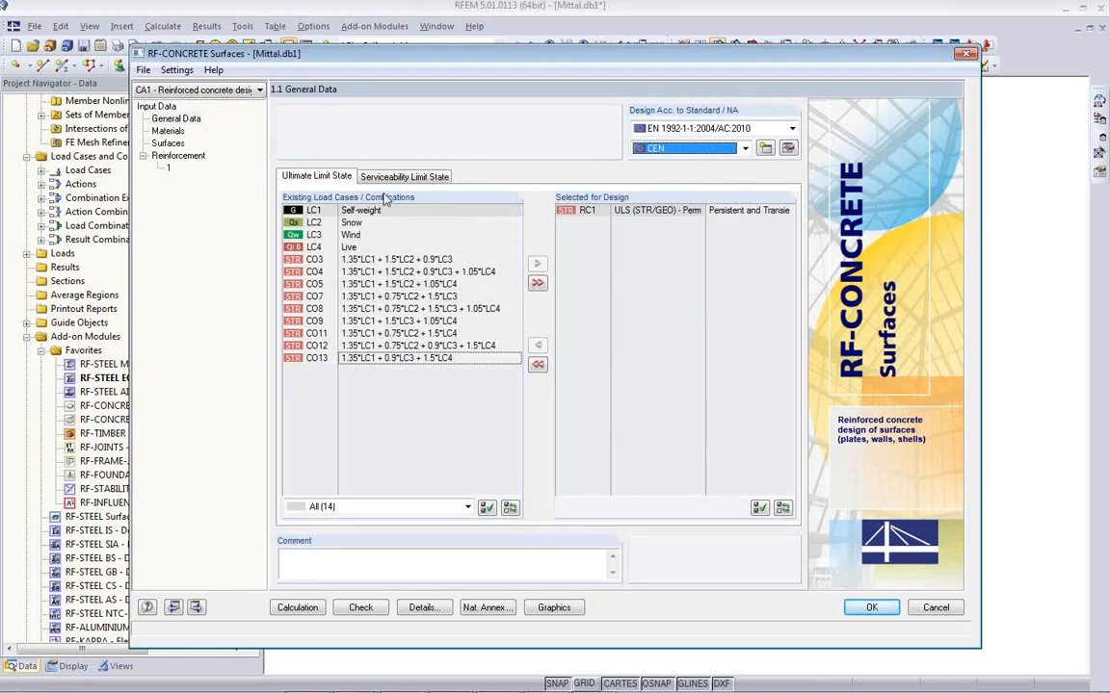
- Go through the materials and surfaces, and restrict reinforcement group 1 to the two floor slabs, surfaces 13 and 14
click(168, 130)
click(167, 142)
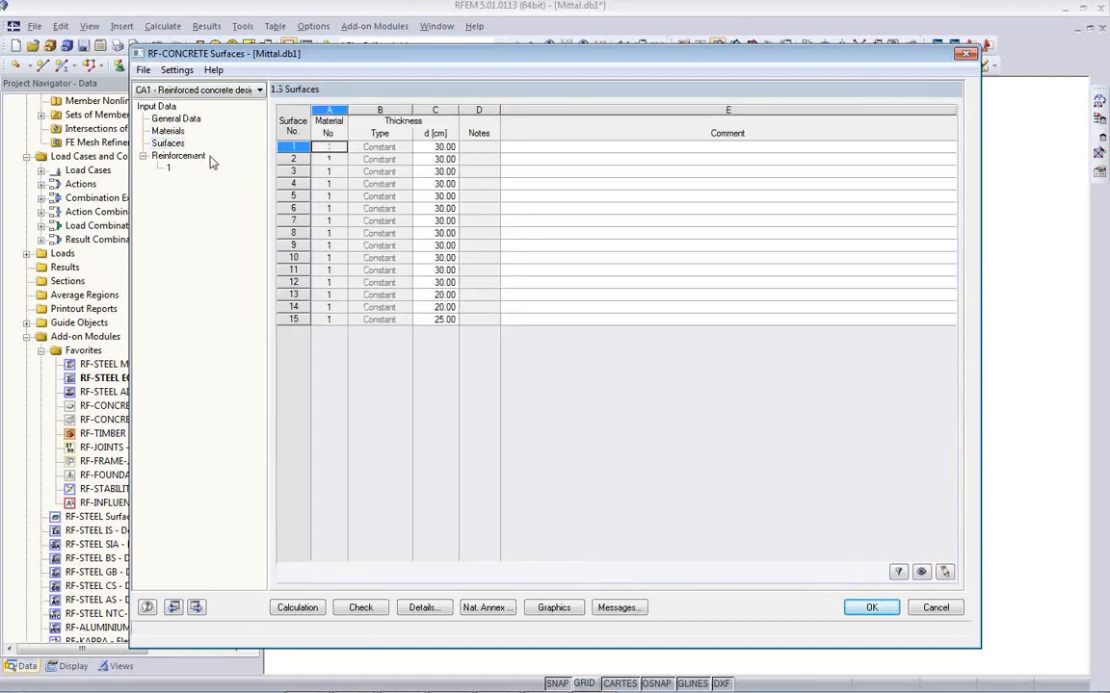
click(170, 169)
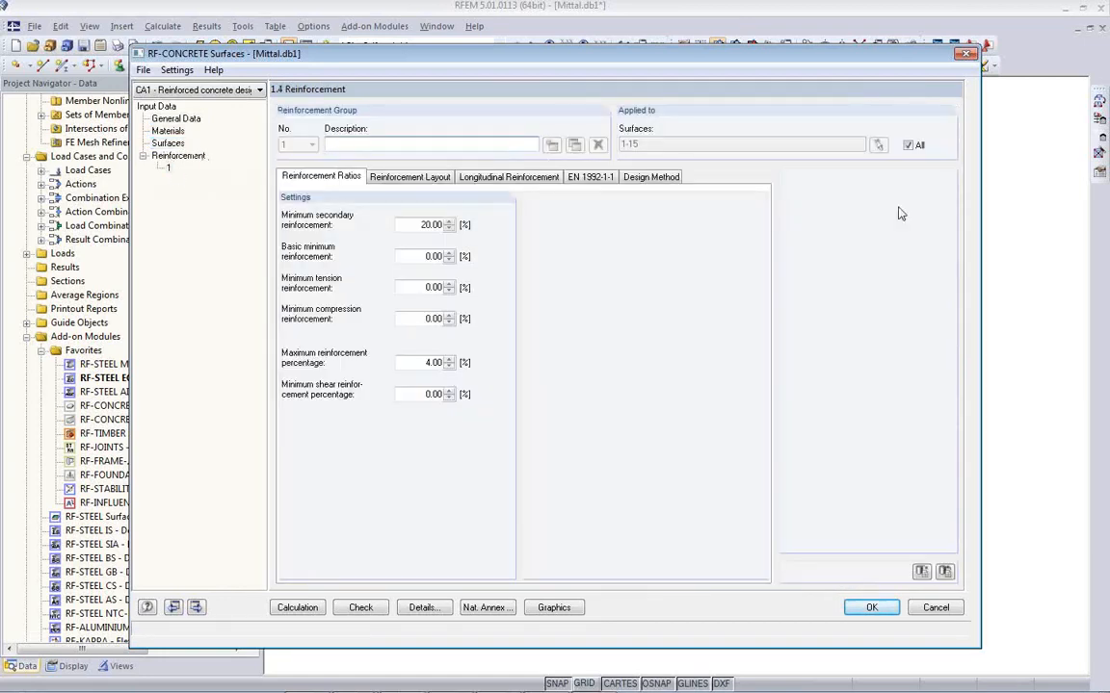
click(907, 144)
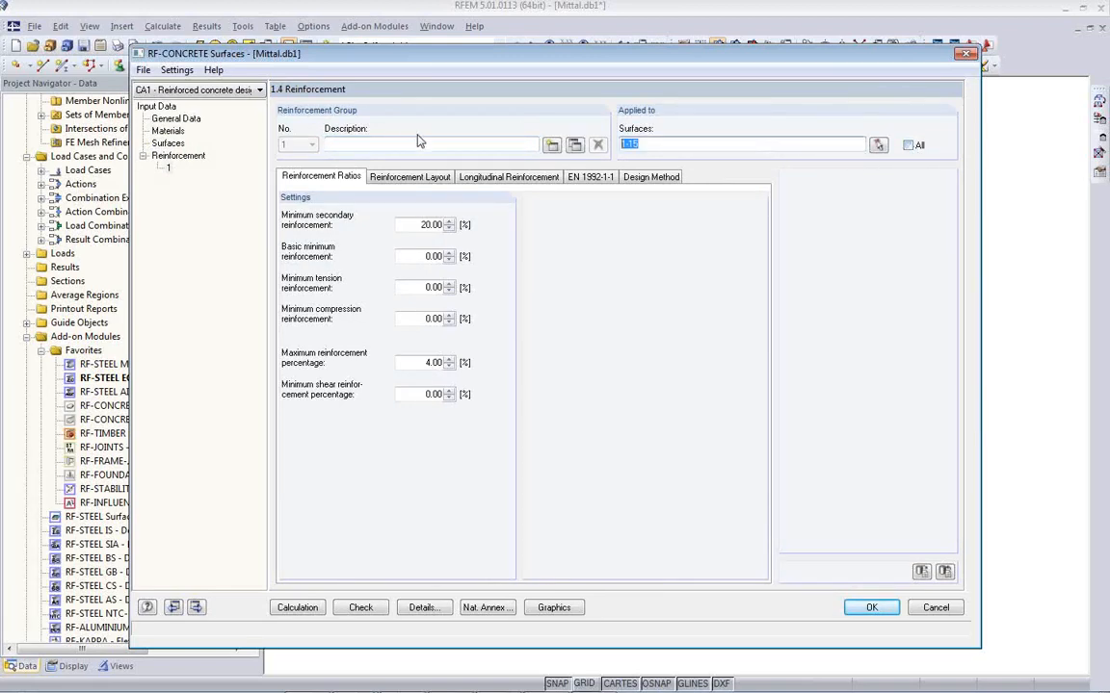
key(Delete)
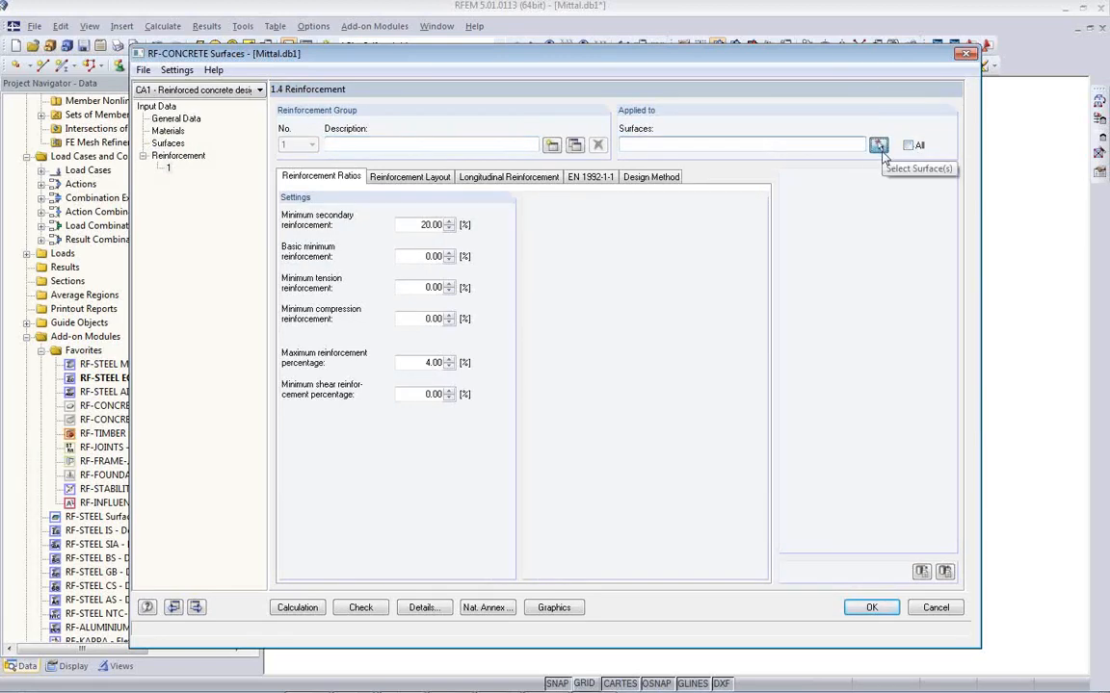
click(879, 146)
click(771, 364)
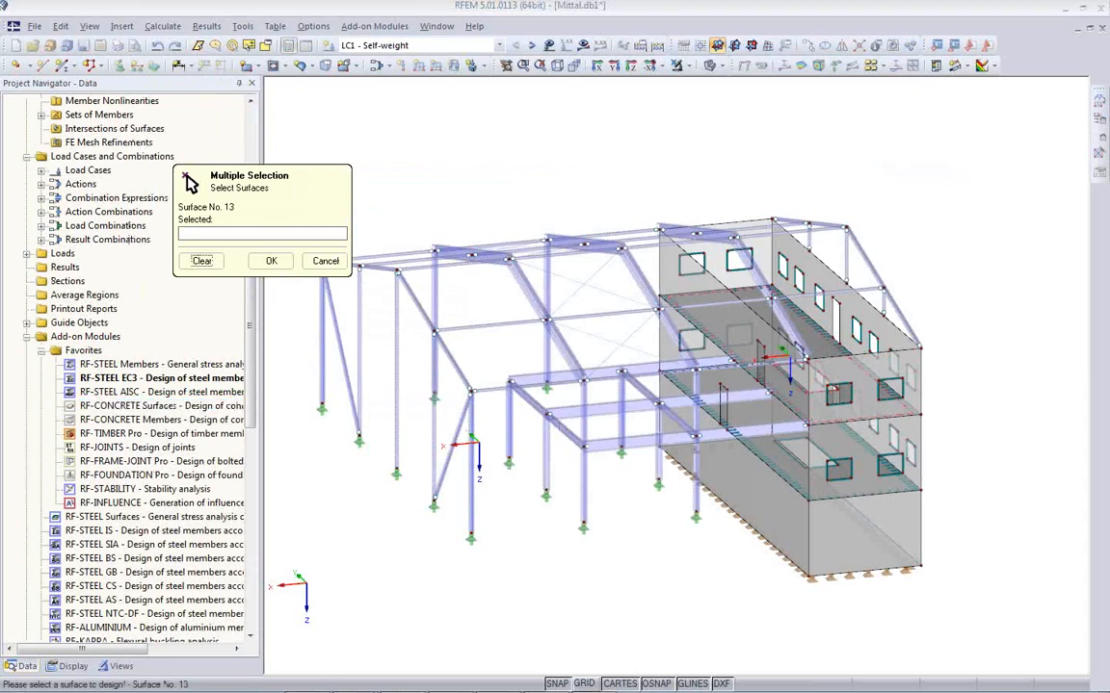
click(757, 429)
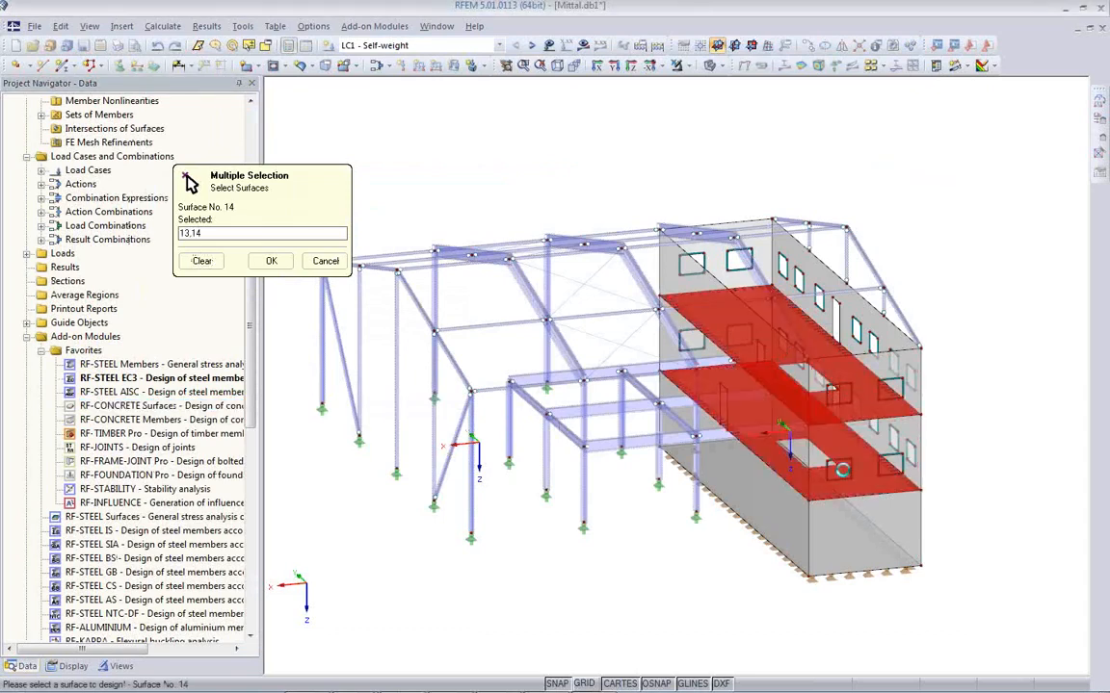
click(267, 261)
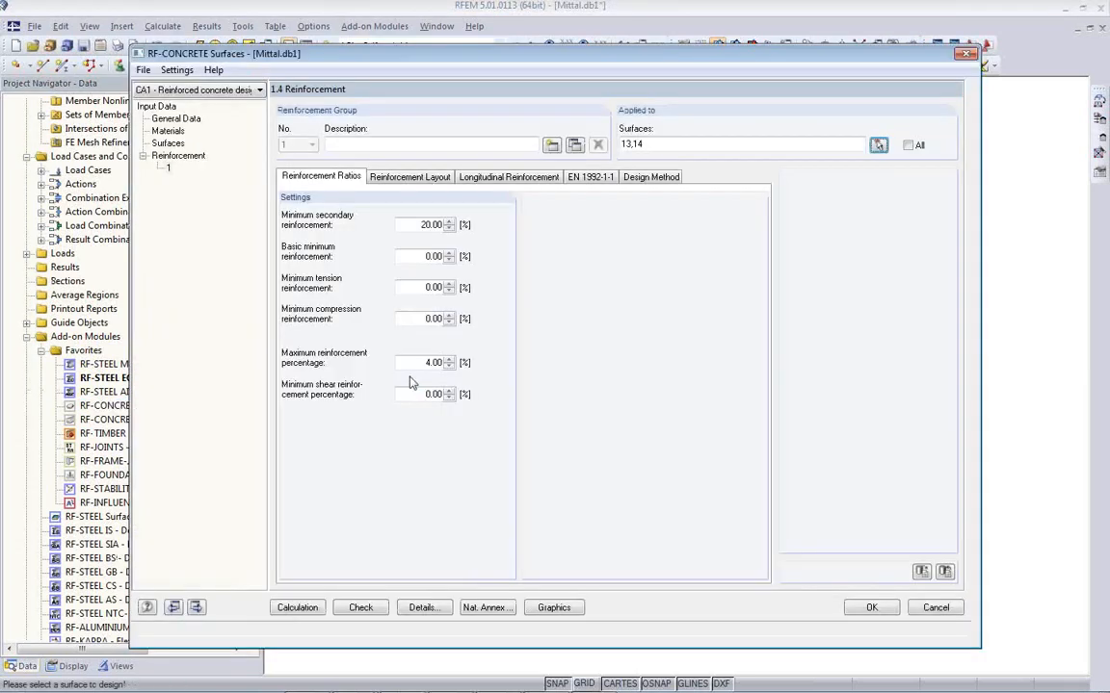
- Define the concrete cover of the reinforcement according to standard, with exposure class XC1
click(397, 179)
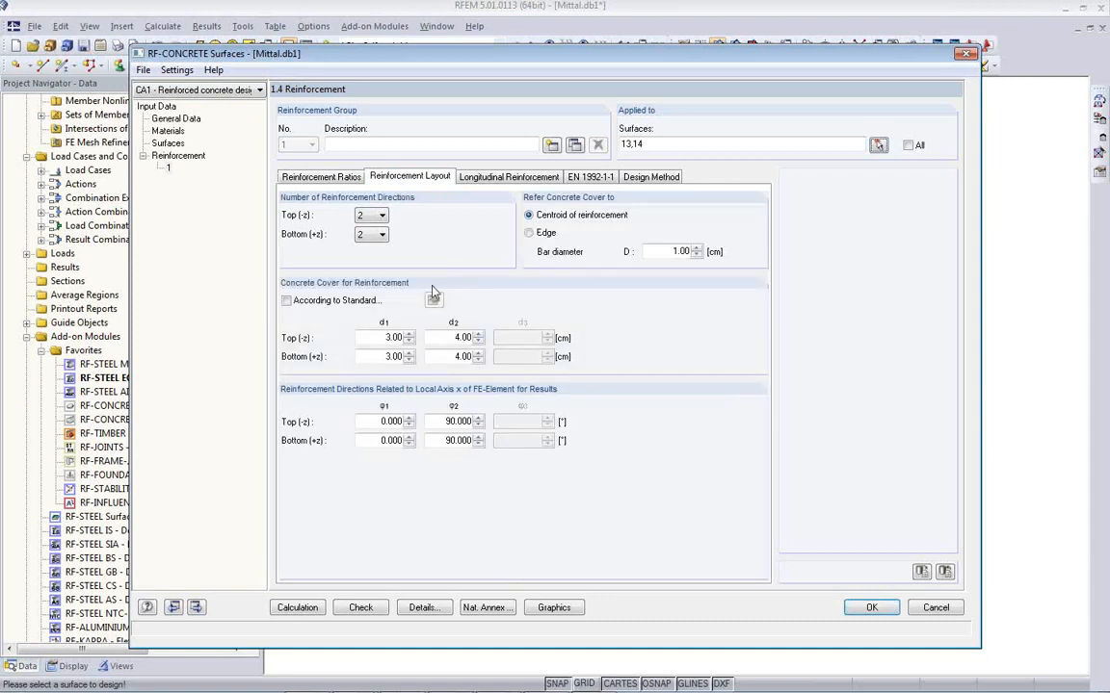
click(287, 301)
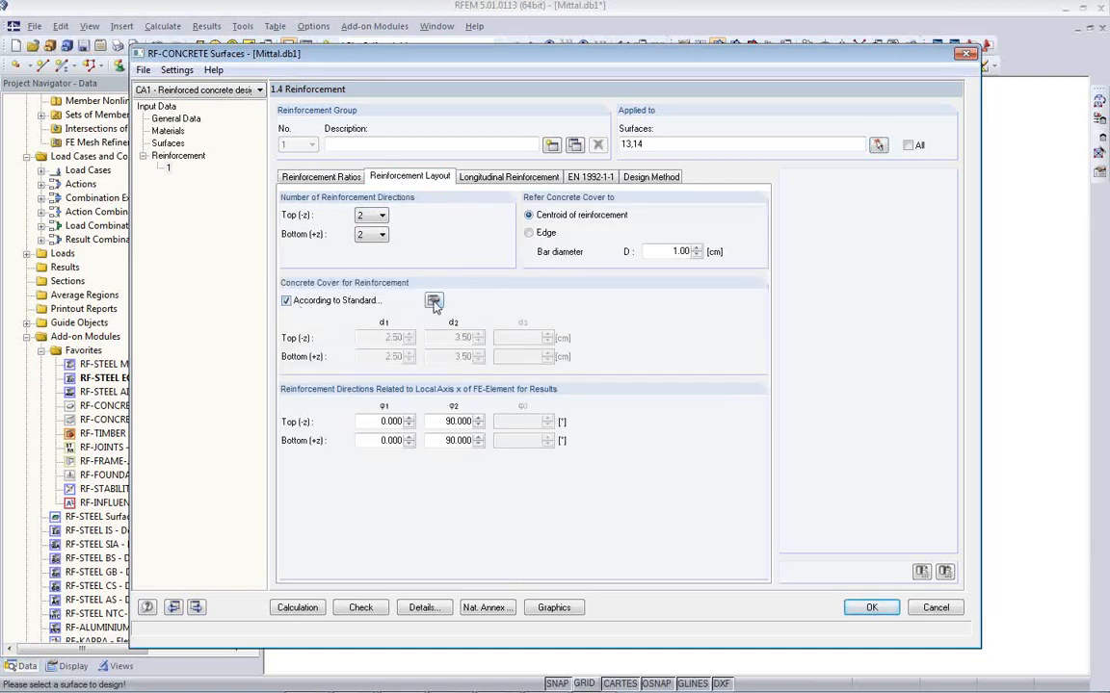
click(434, 301)
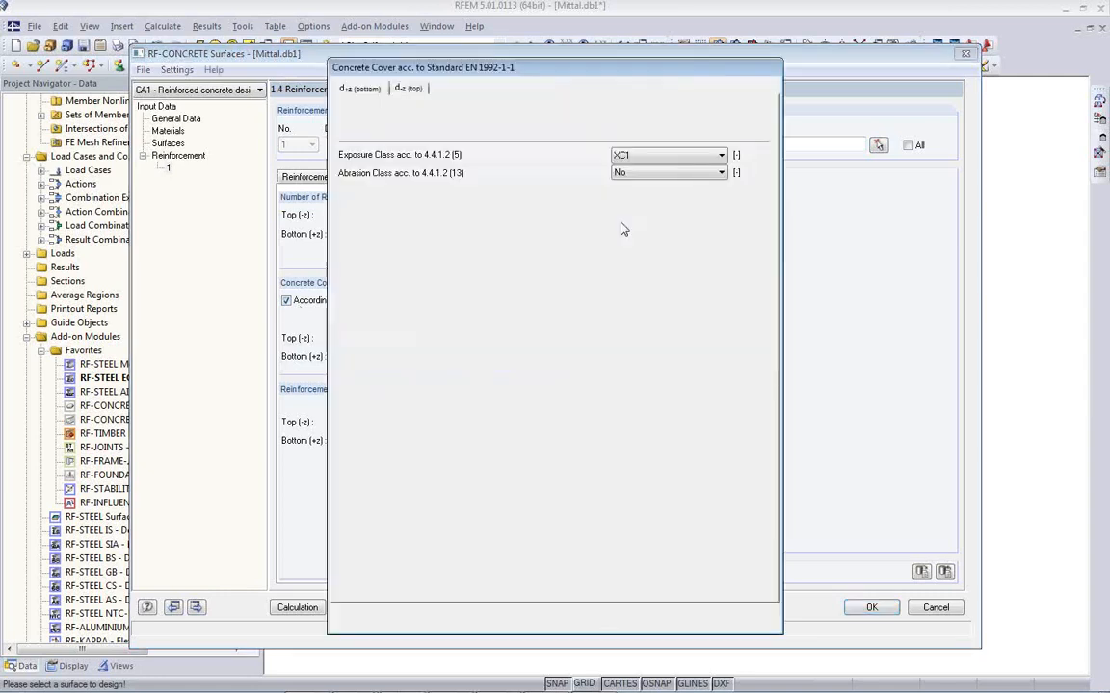
click(640, 160)
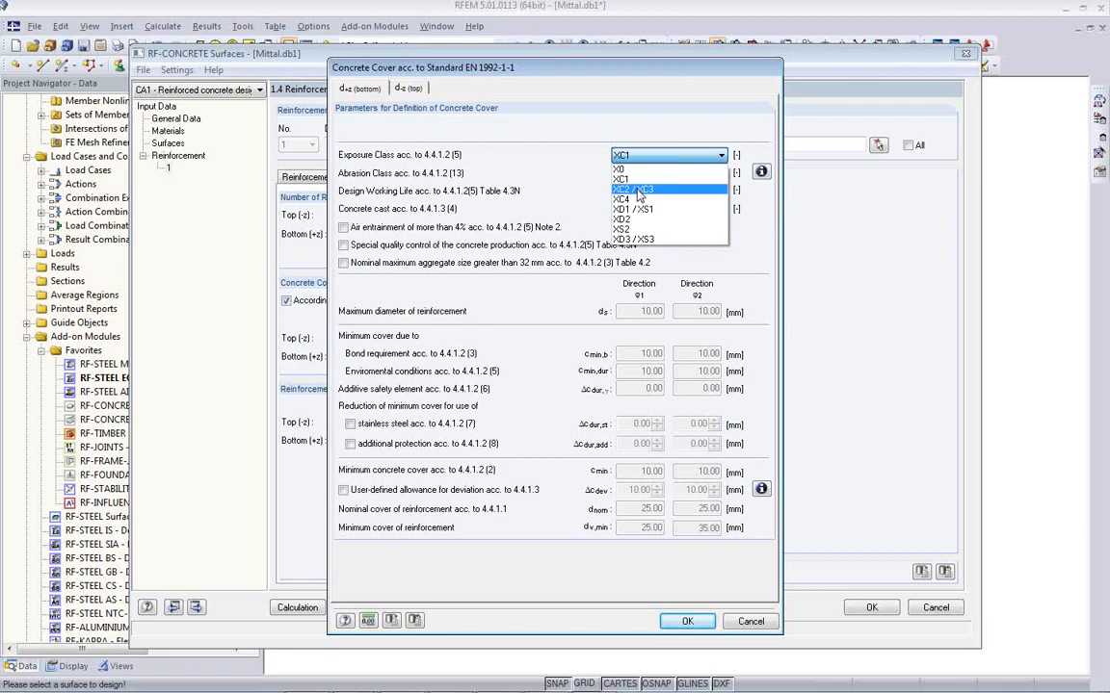
click(636, 179)
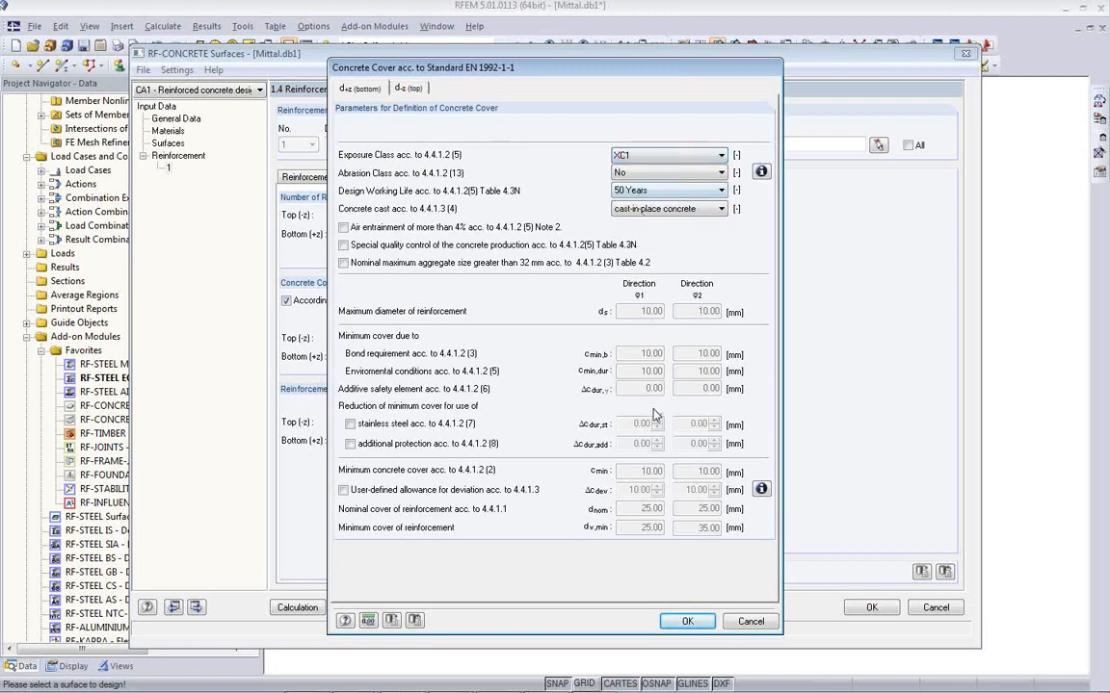
click(686, 622)
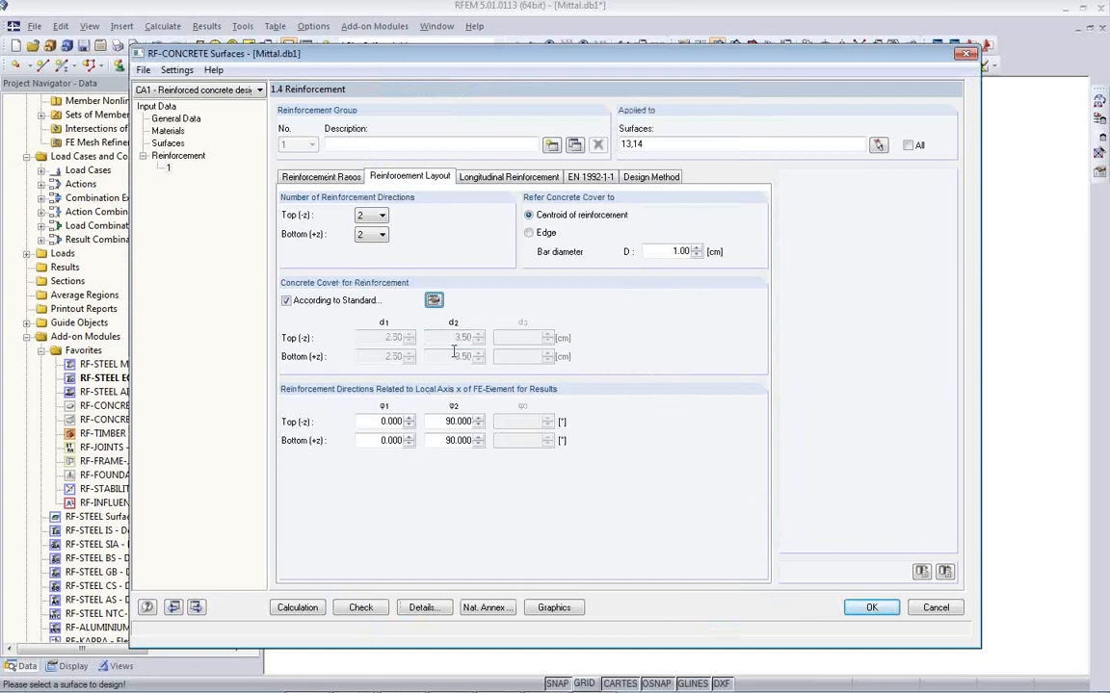
- Import the Q335A mesh from the mesh reinforcement library as basic longitudinal reinforcement for both top (-z) and bottom (+z)
click(501, 179)
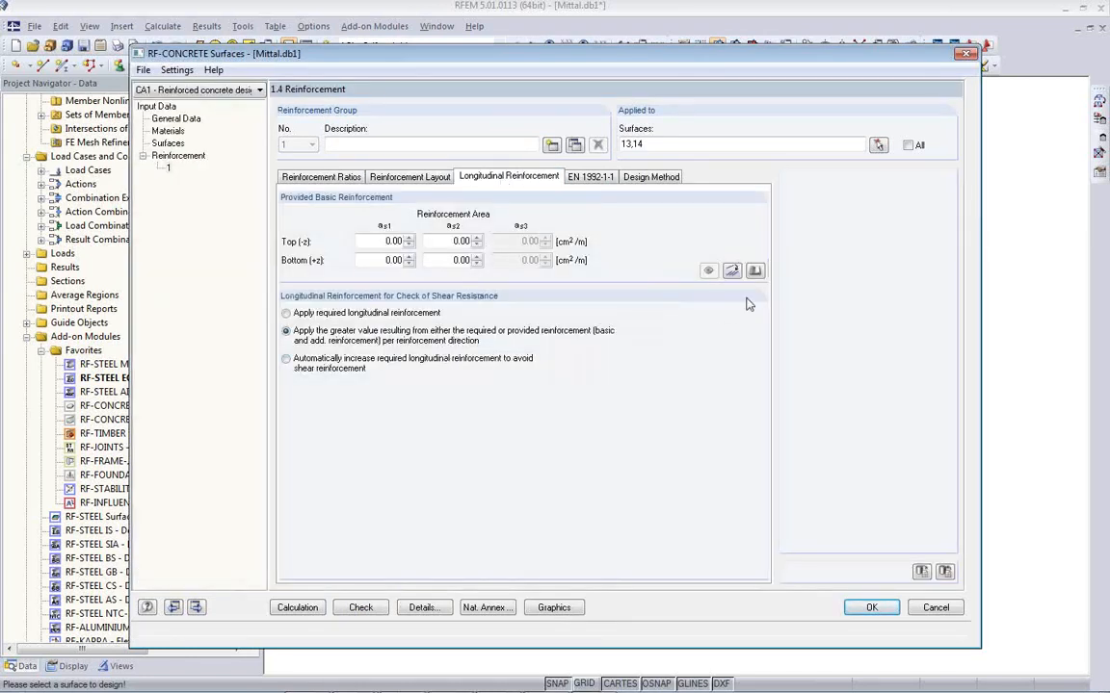
click(755, 272)
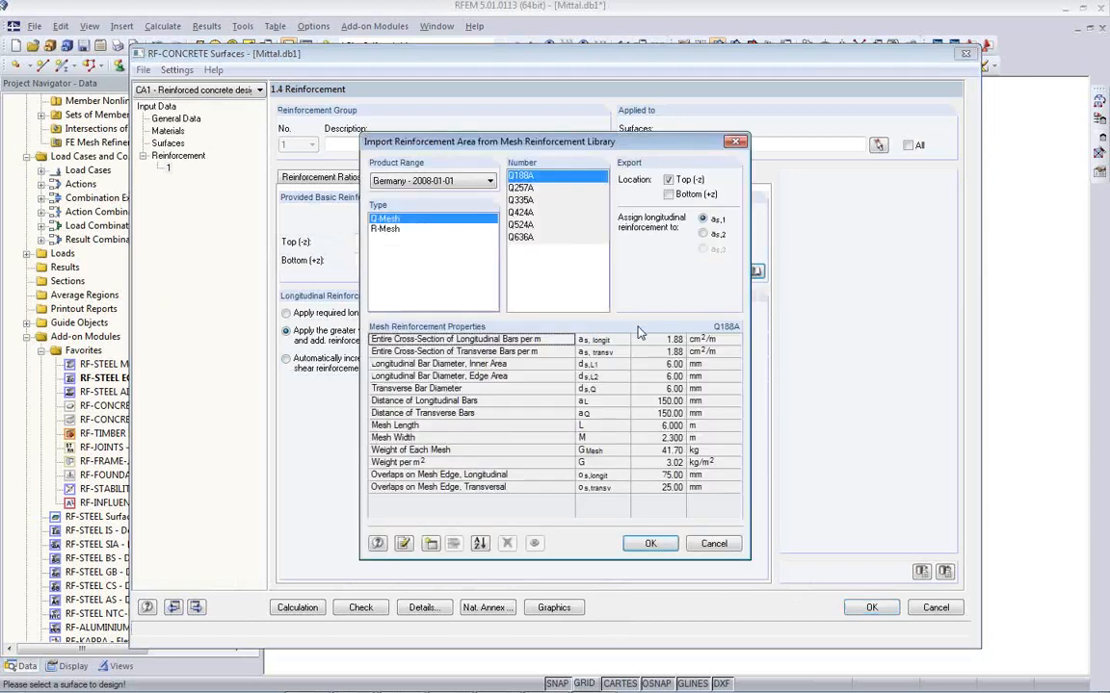
click(521, 199)
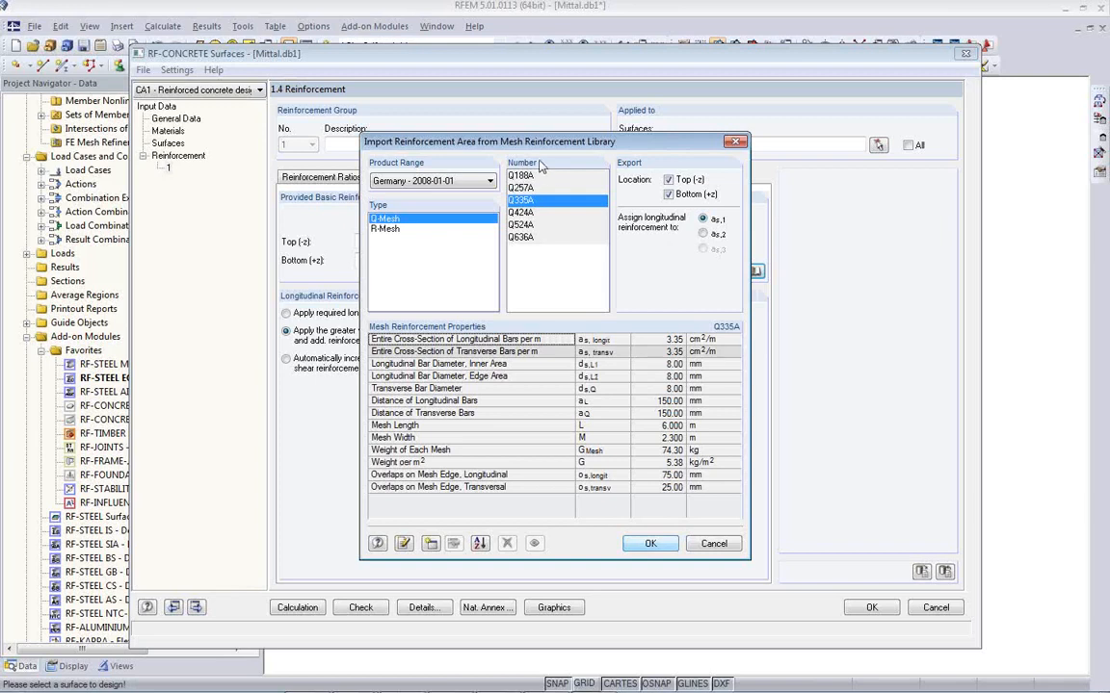
click(655, 544)
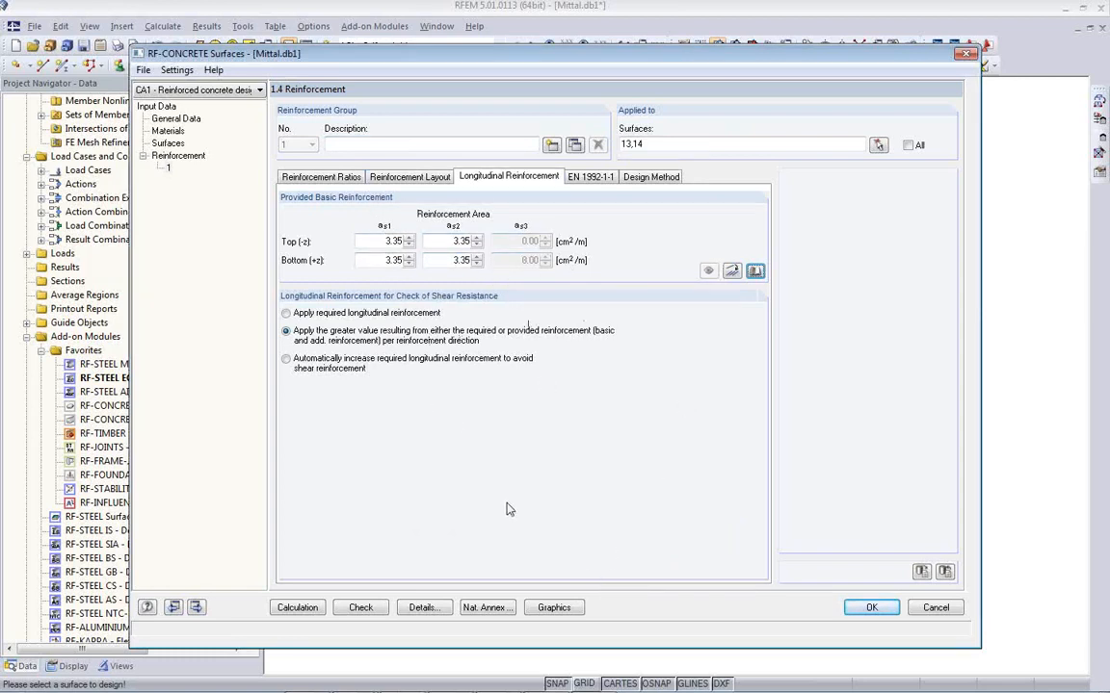
- Check the EN 1992-1-1 reinforcement settings, accept the concrete design input, and calculate all results of the model and add-on modules
click(590, 177)
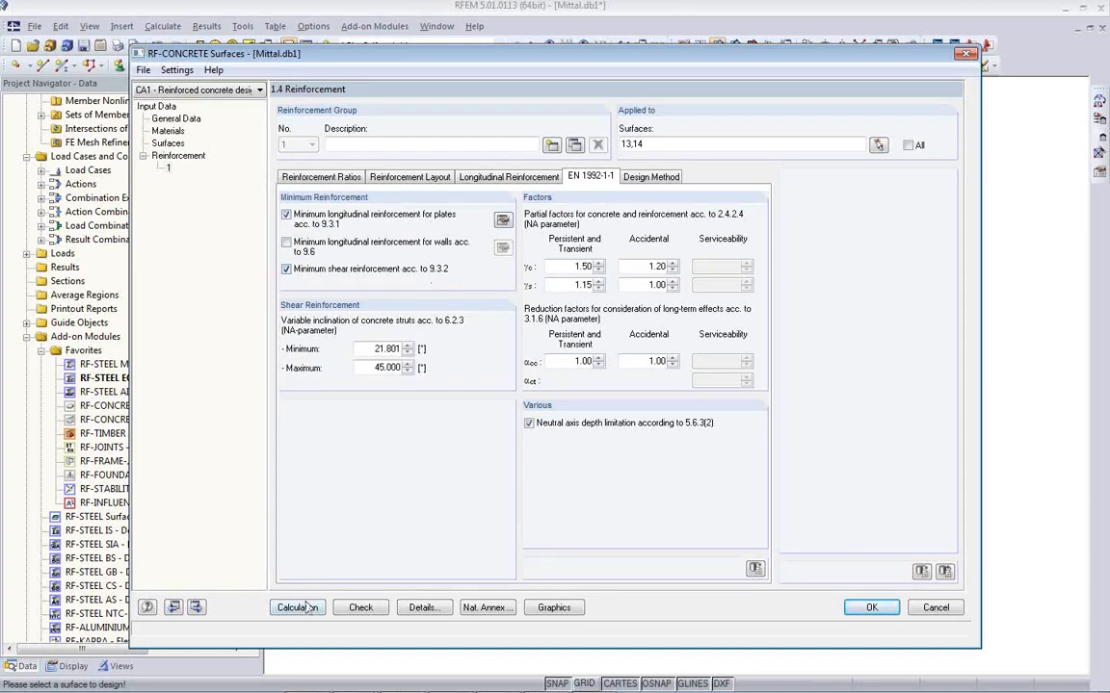
click(879, 610)
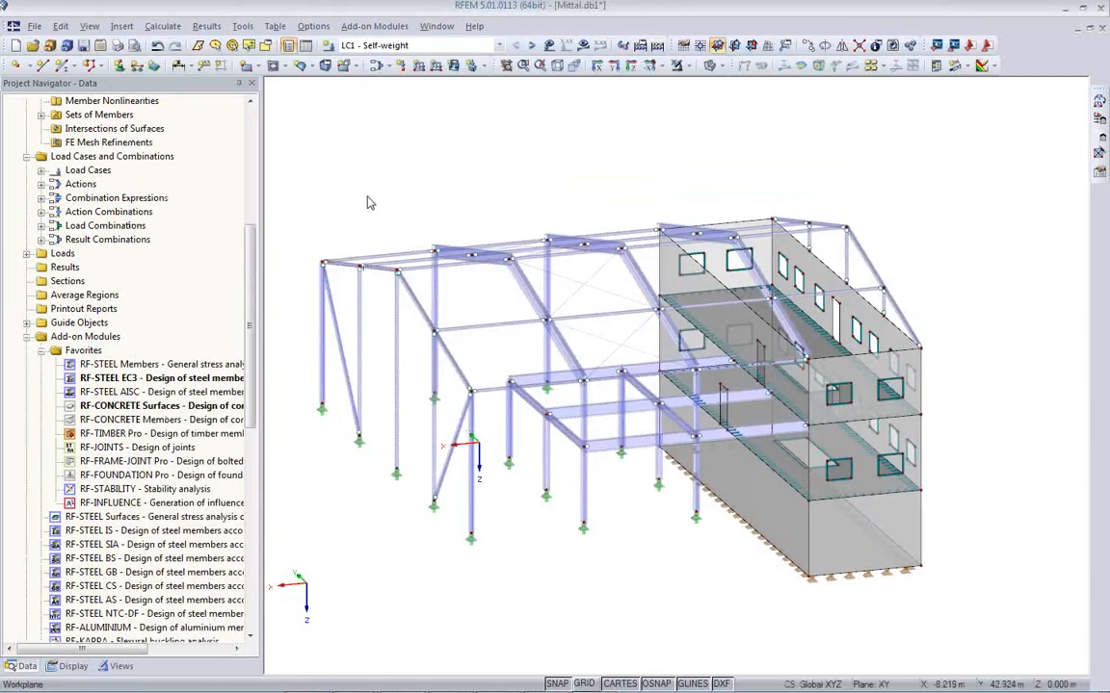
click(161, 26)
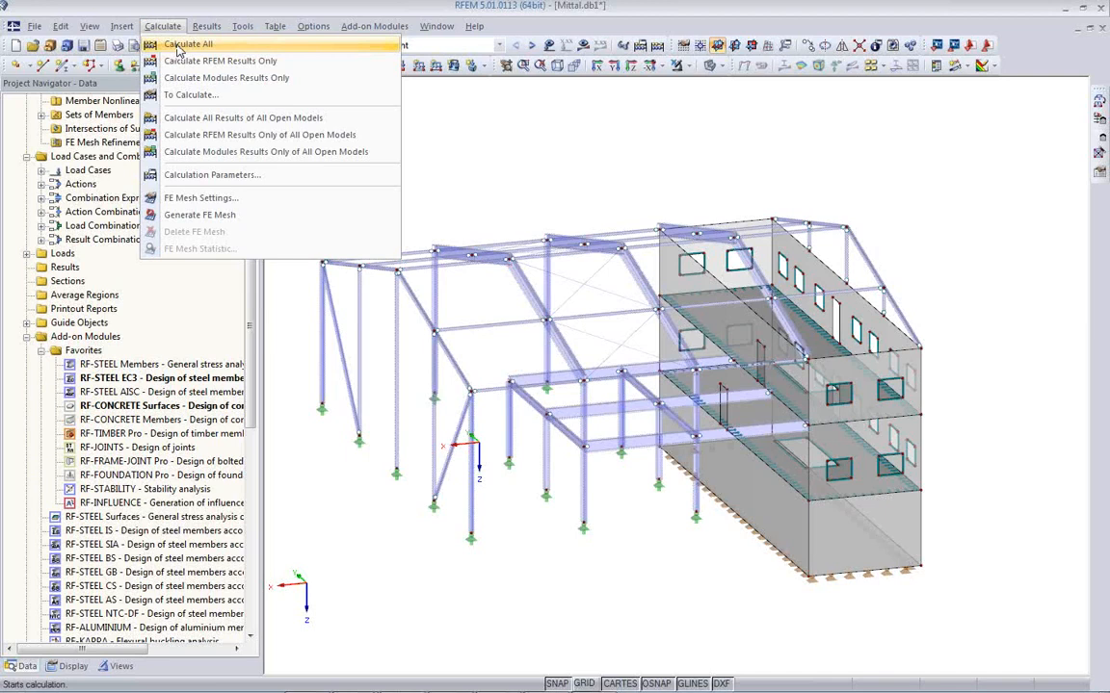
click(183, 44)
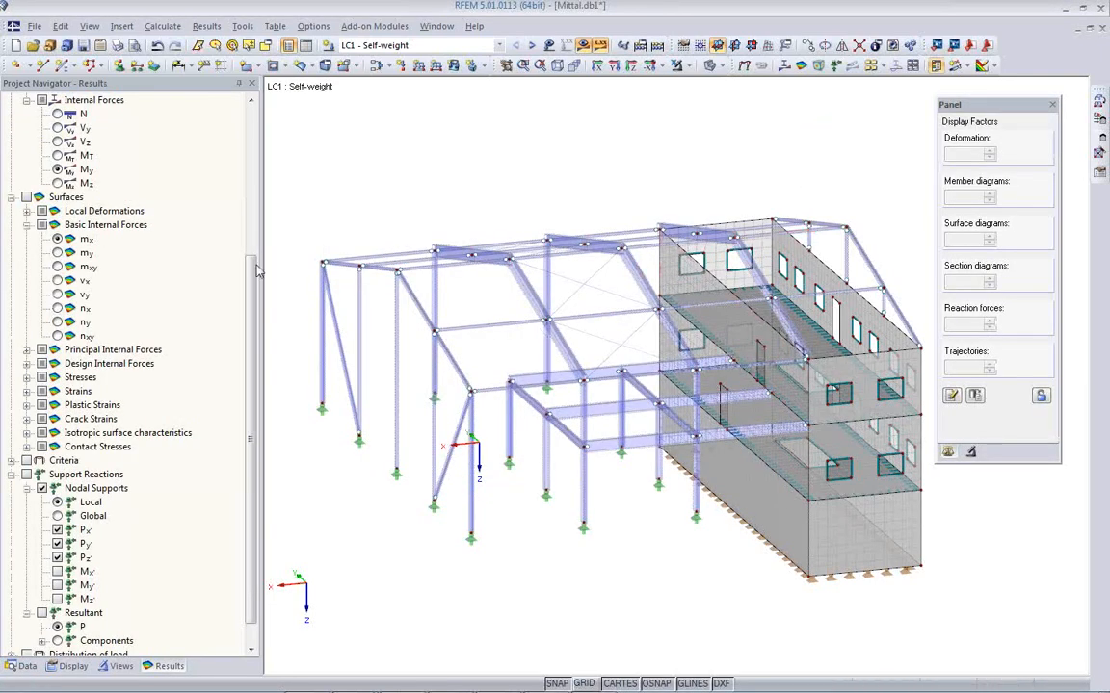
- Display the member internal forces of result combination RC1 on a wireframe view of the model
ctrl+middle_drag(384, 511, 409, 510)
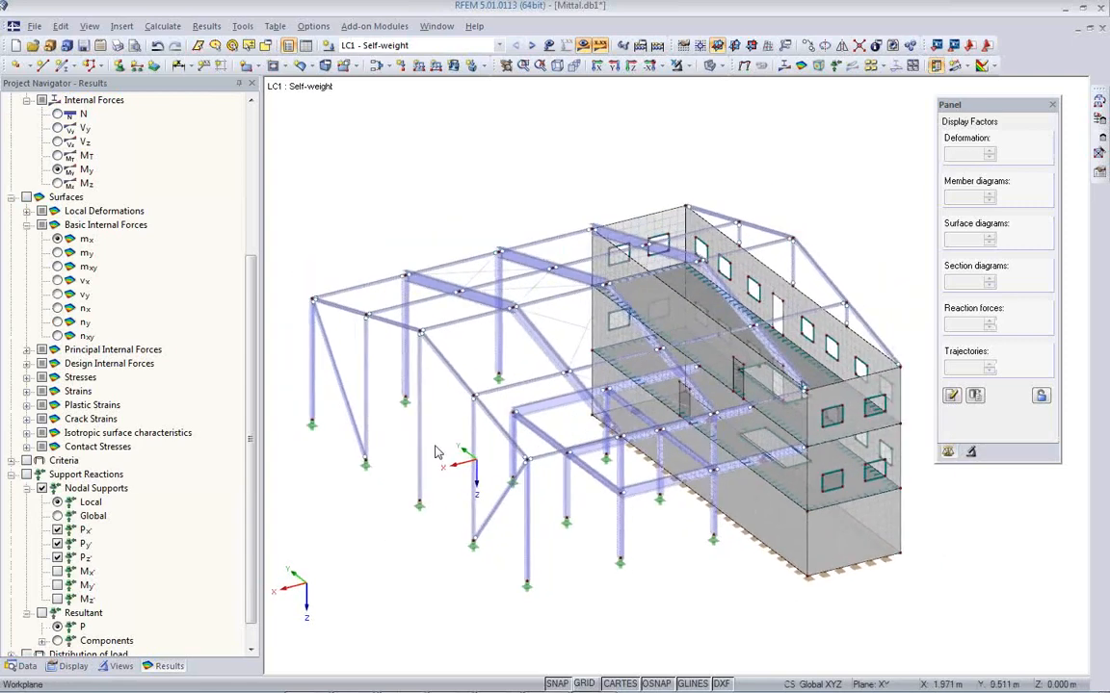
click(499, 46)
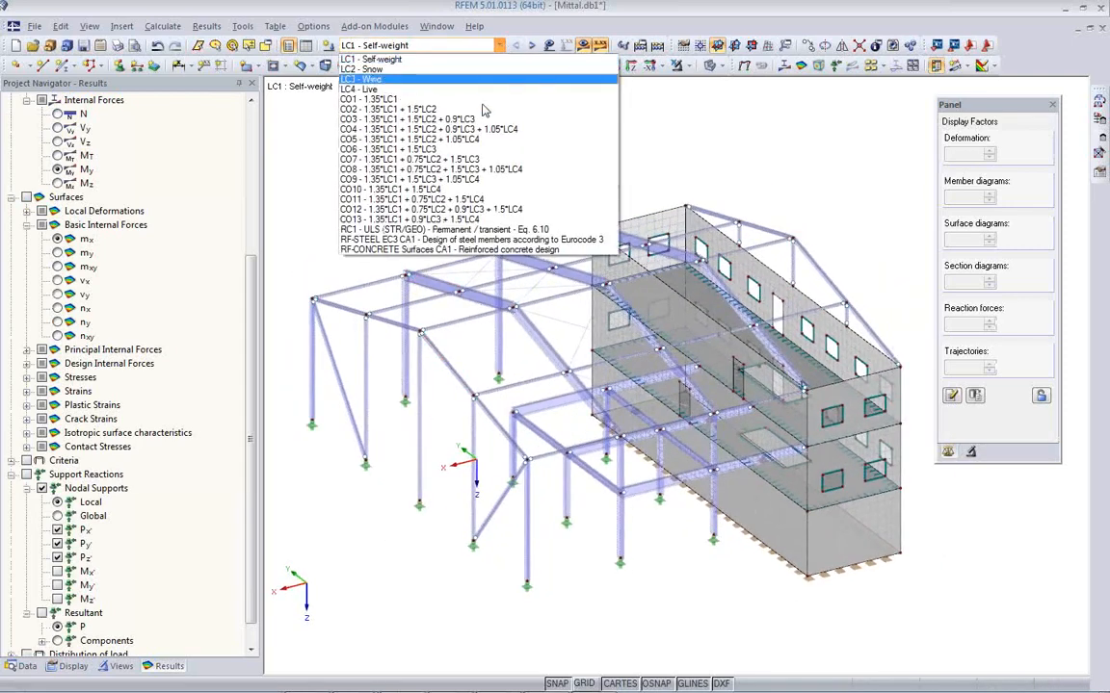
click(463, 229)
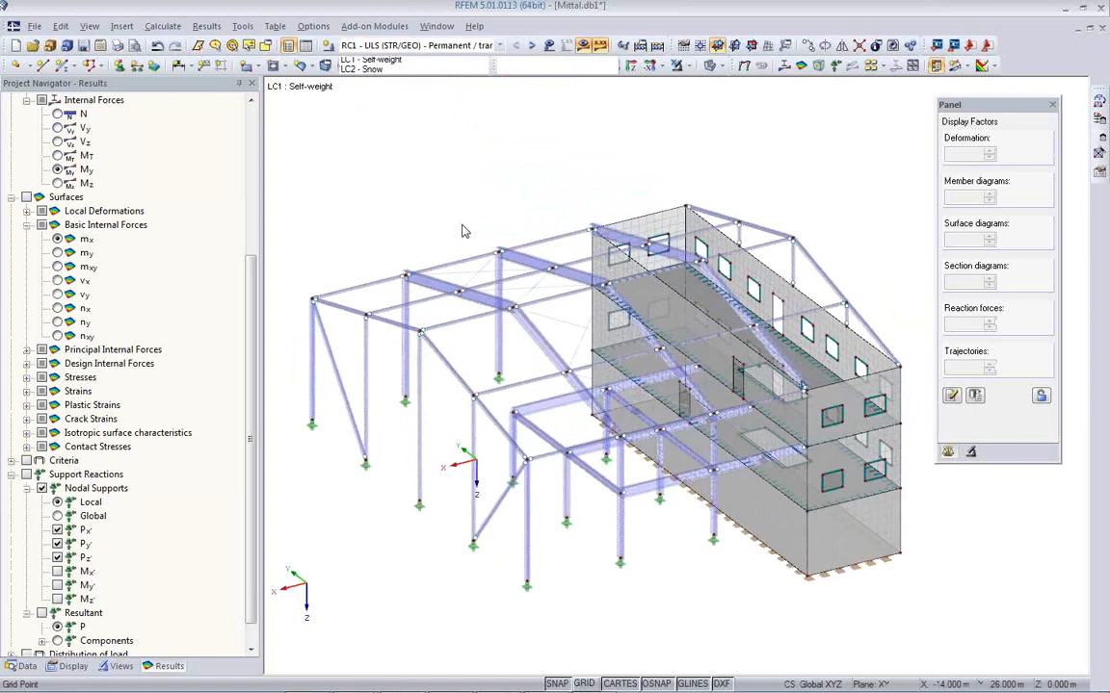
click(714, 73)
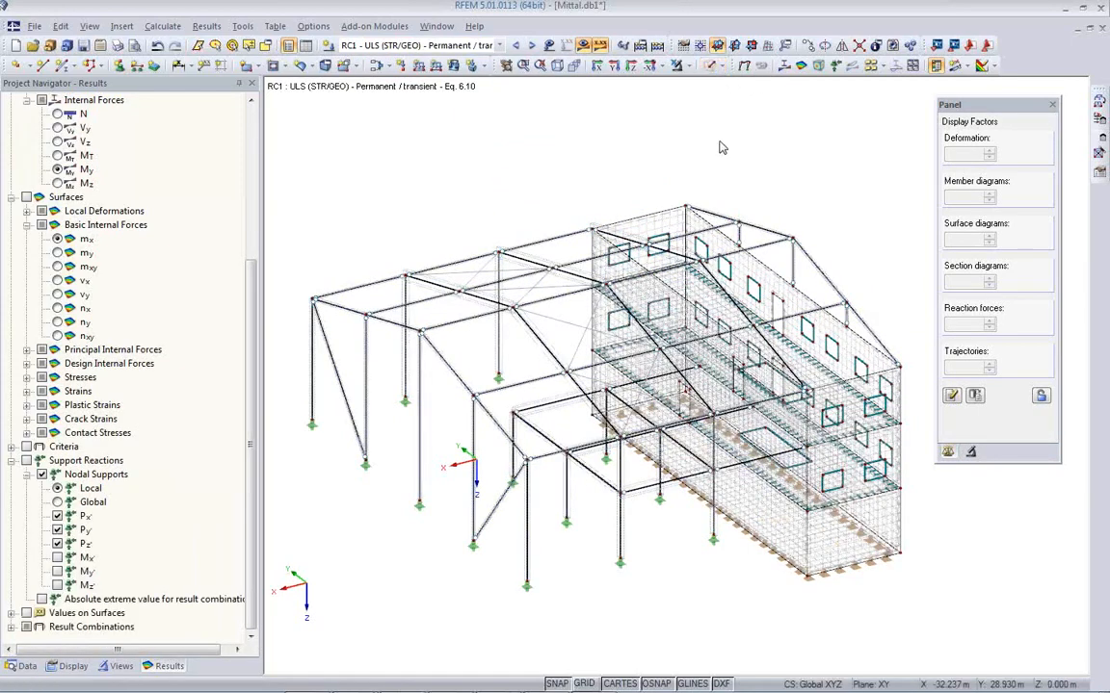
click(785, 65)
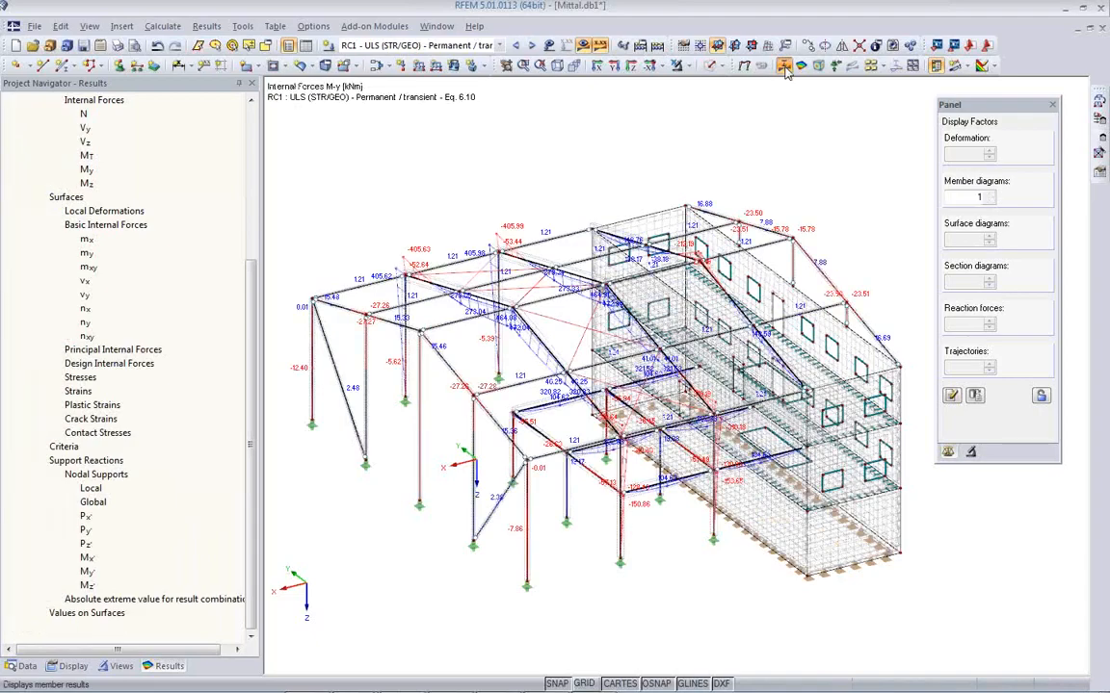
- Look through the member axial forces N and the bending moments My and Mz for RC1 from different sides of the building
ctrl+middle_drag(390, 466, 928, 476)
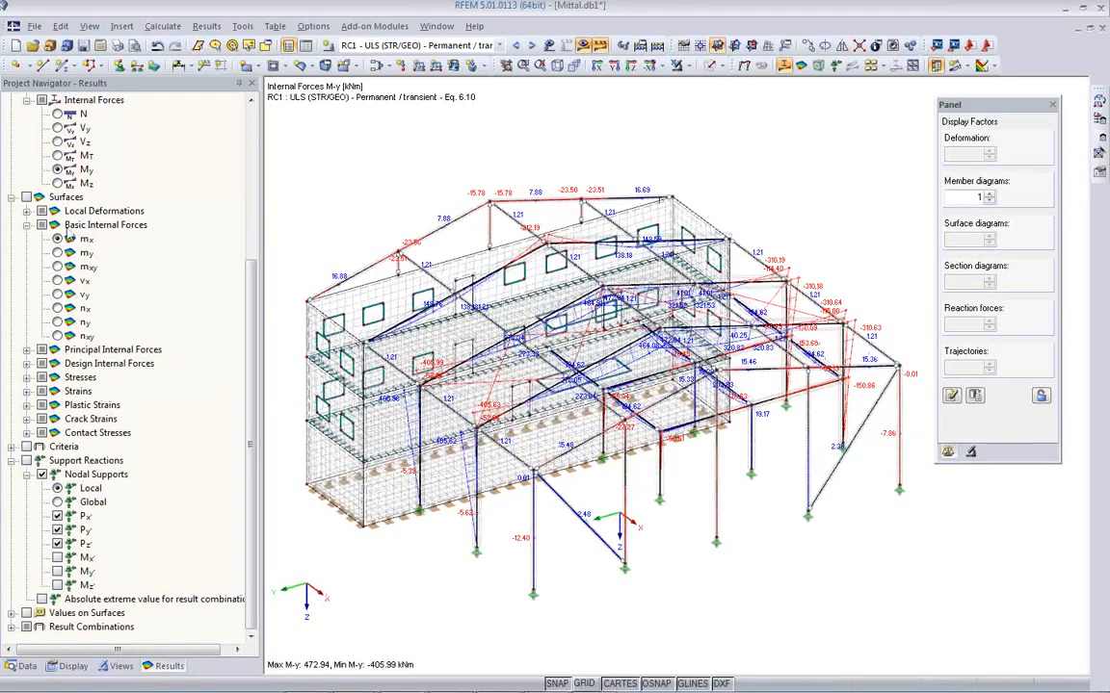
click(57, 113)
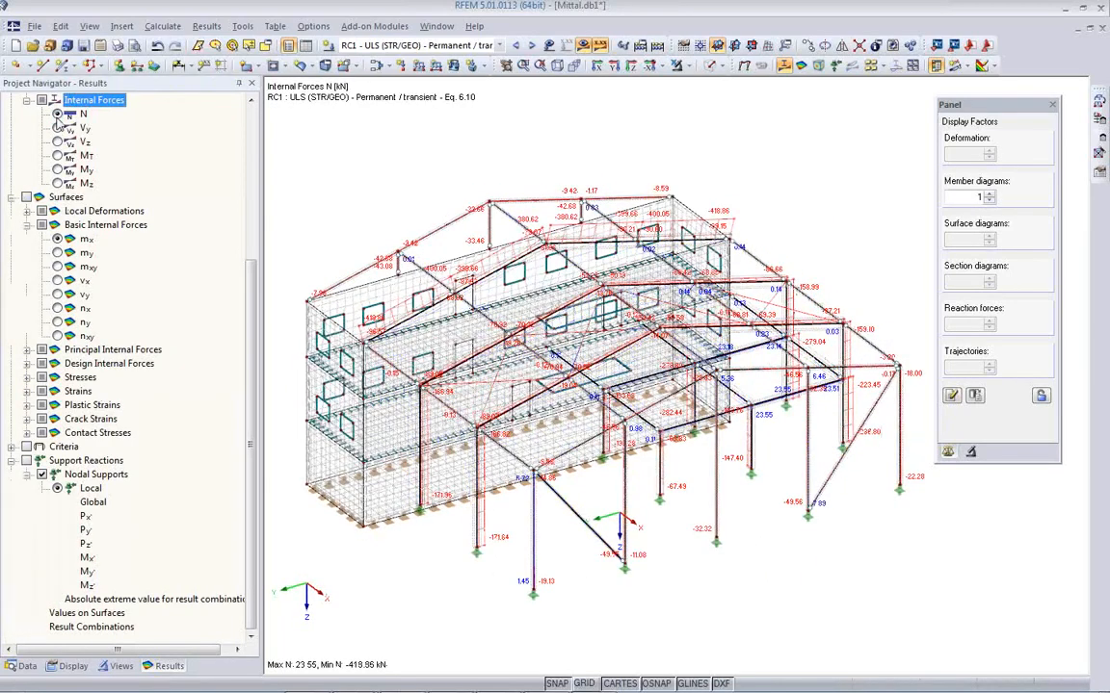
click(57, 170)
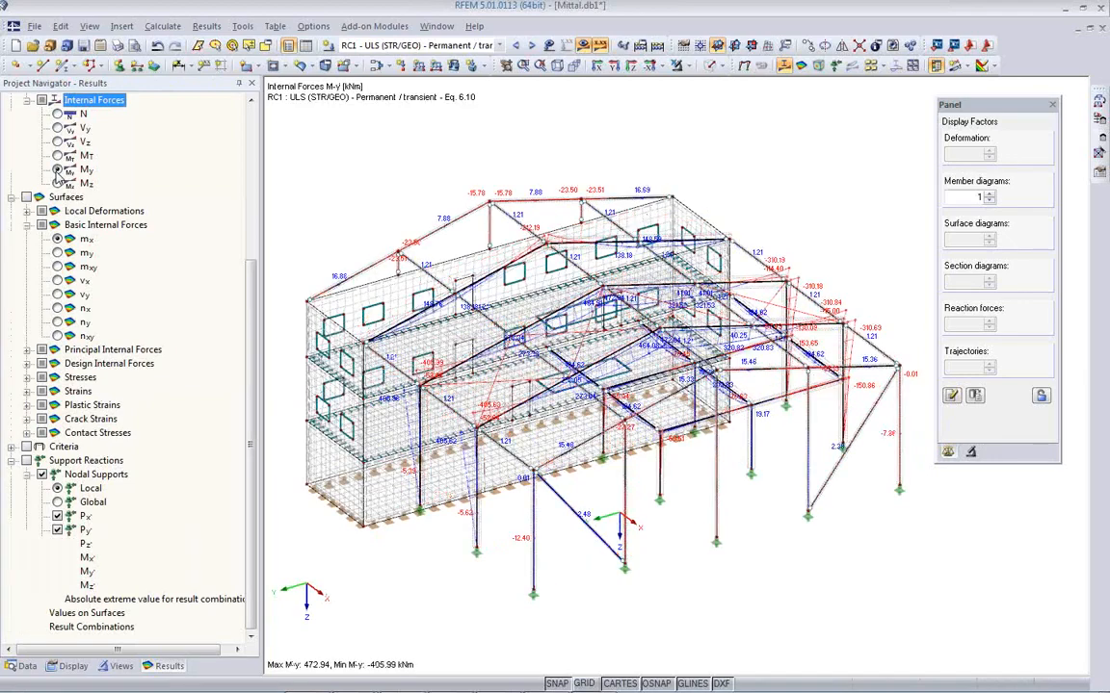
click(57, 183)
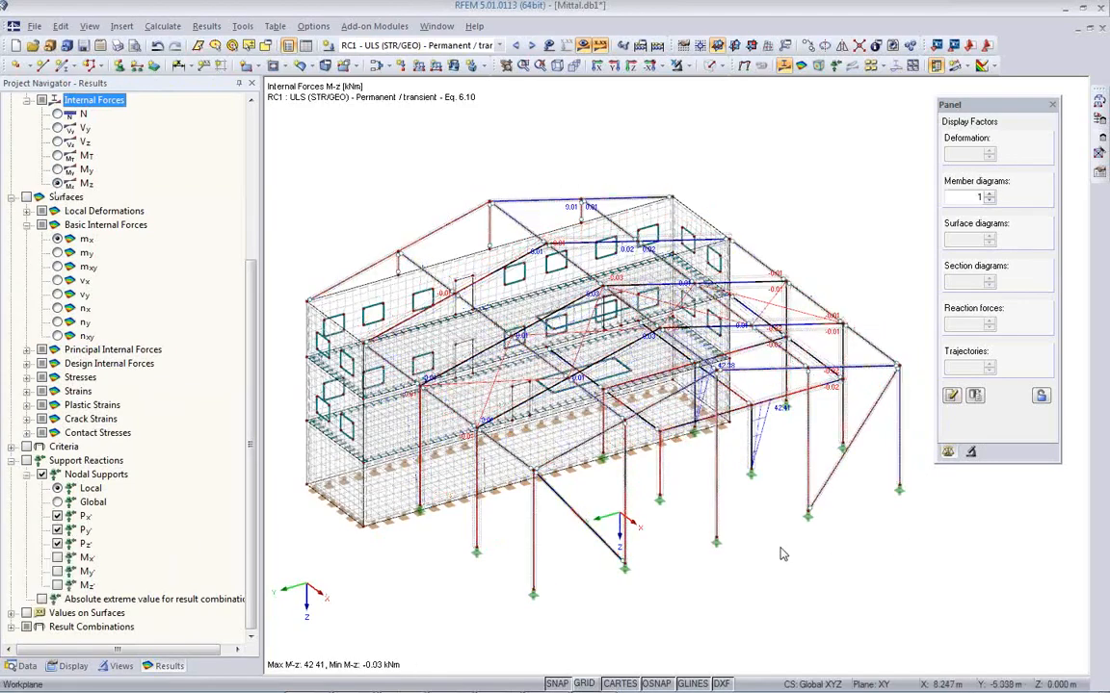
ctrl+middle_drag(783, 548, 445, 508)
- Switch the model to solid rendering and examine the Mz moment diagrams on the middle columns of the low steel frame
scroll(446, 507, up, 6)
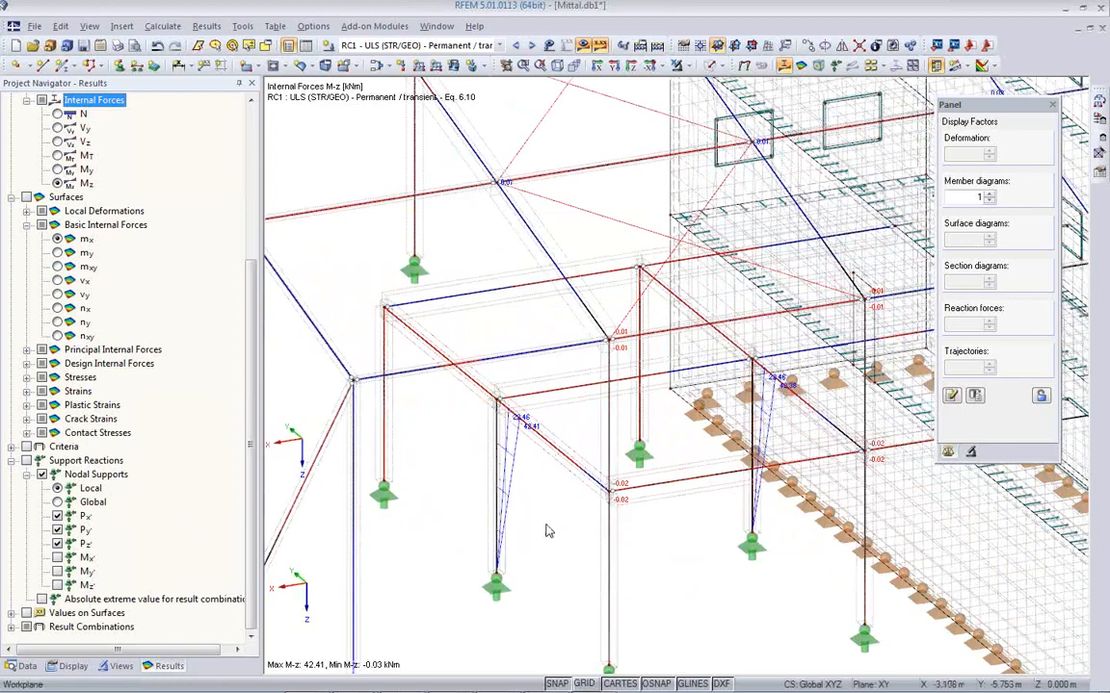
click(710, 64)
scroll(523, 491, up, 4)
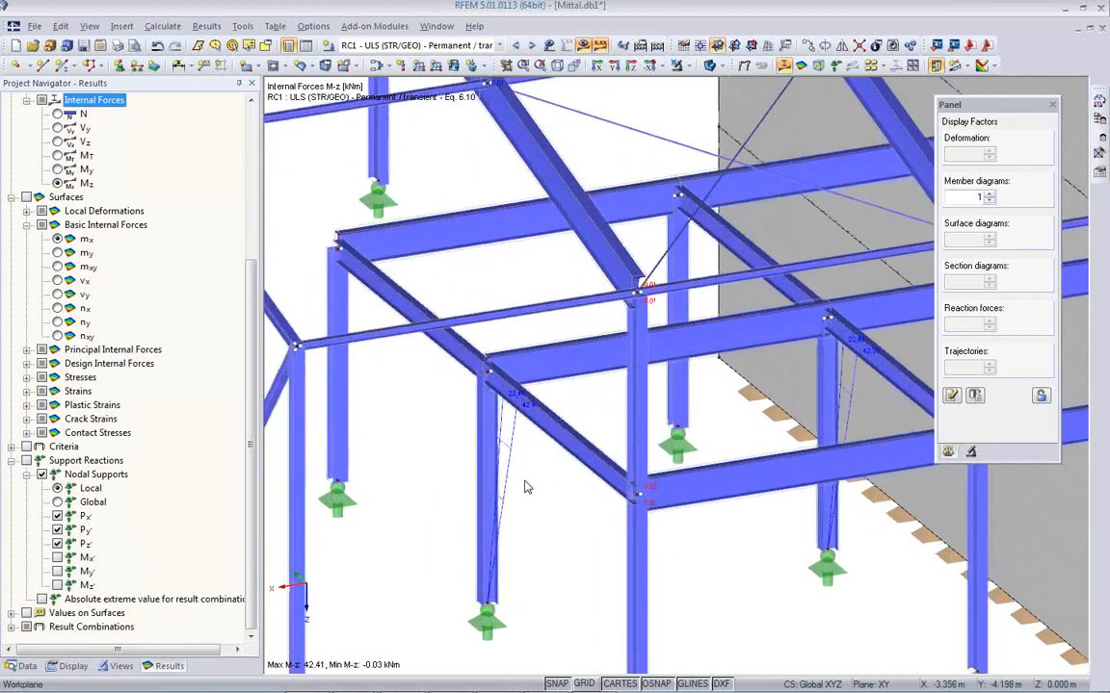
middle_drag(513, 586, 520, 471)
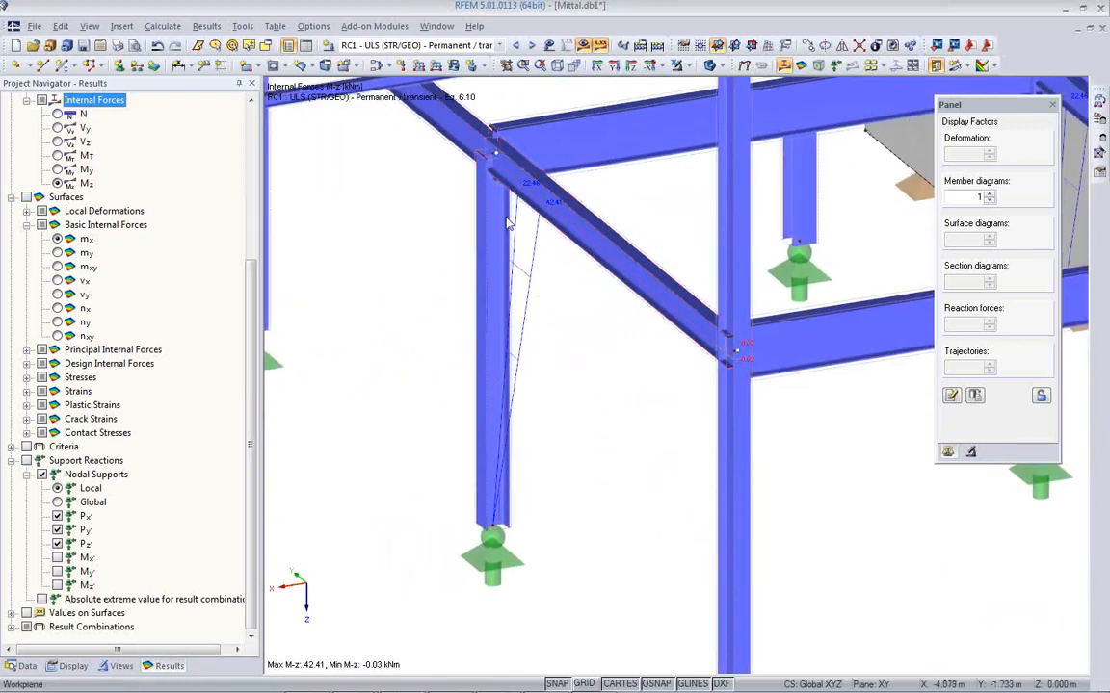
scroll(521, 217, up, 2)
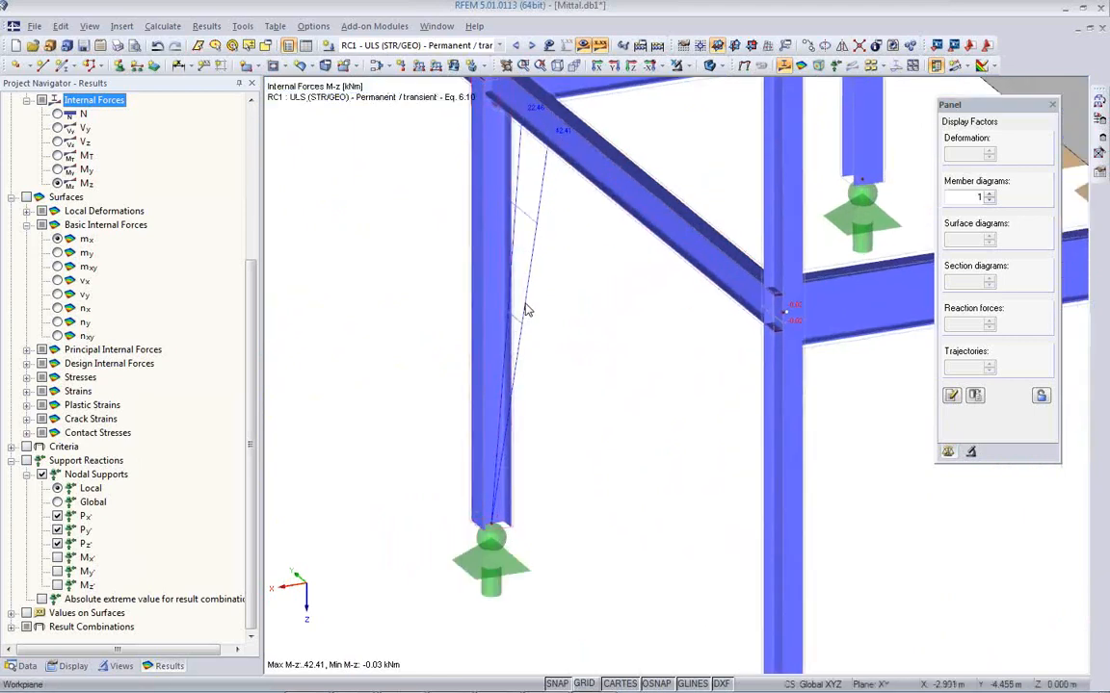
scroll(525, 310, down, 3)
ctrl+middle_drag(555, 340, 724, 316)
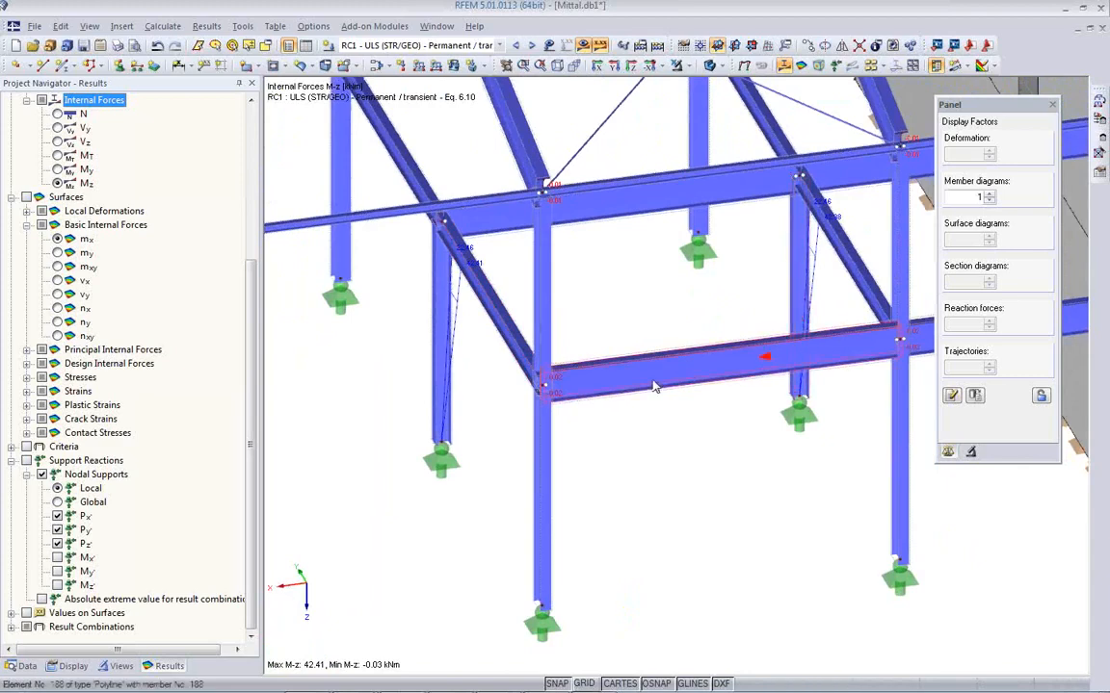
scroll(510, 426, down, 5)
scroll(508, 420, up, 3)
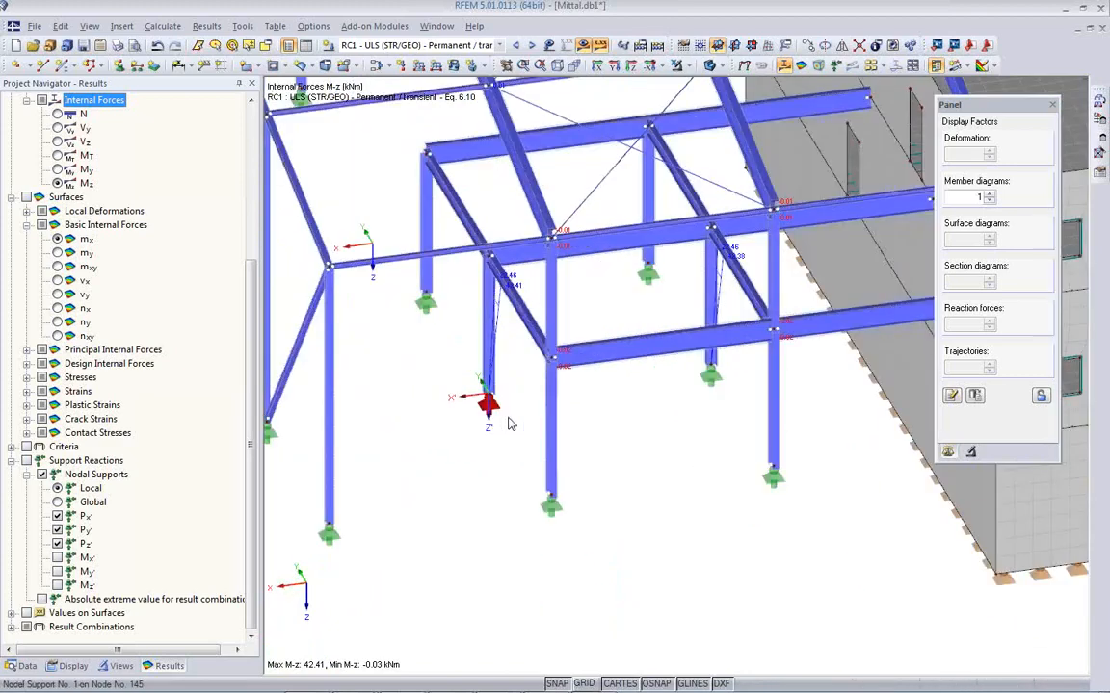
- Display the RF-STEEL EC3 CA1 steel member design results on the model
ctrl+middle_drag(509, 420, 632, 421)
scroll(632, 420, down, 1)
scroll(634, 424, down, 1)
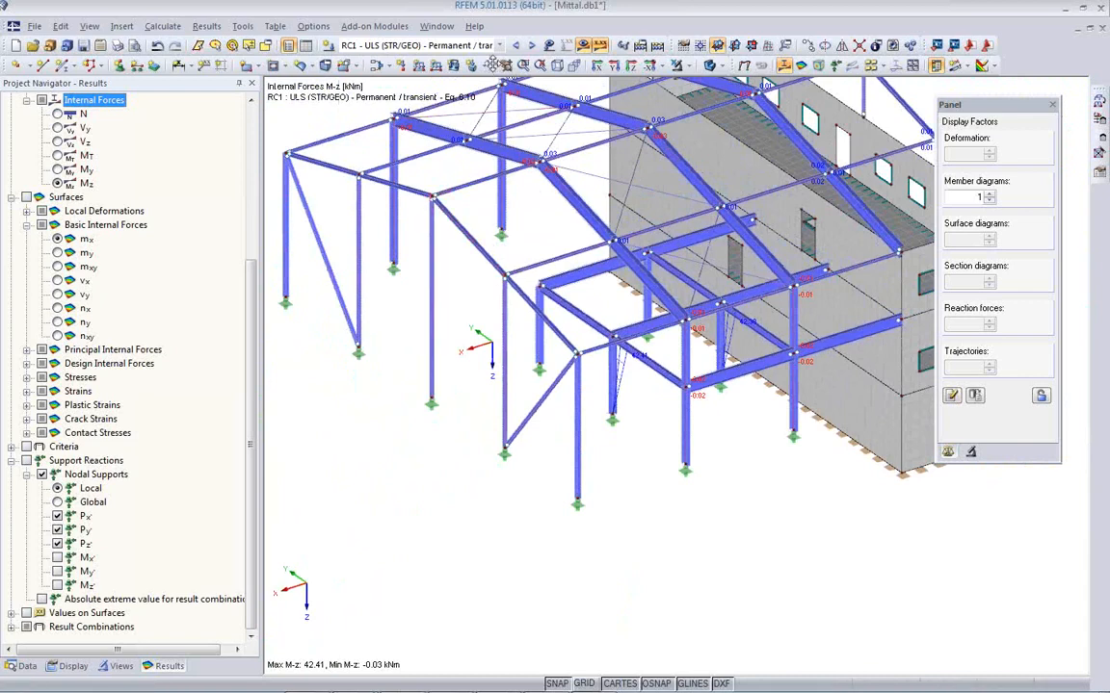
click(500, 46)
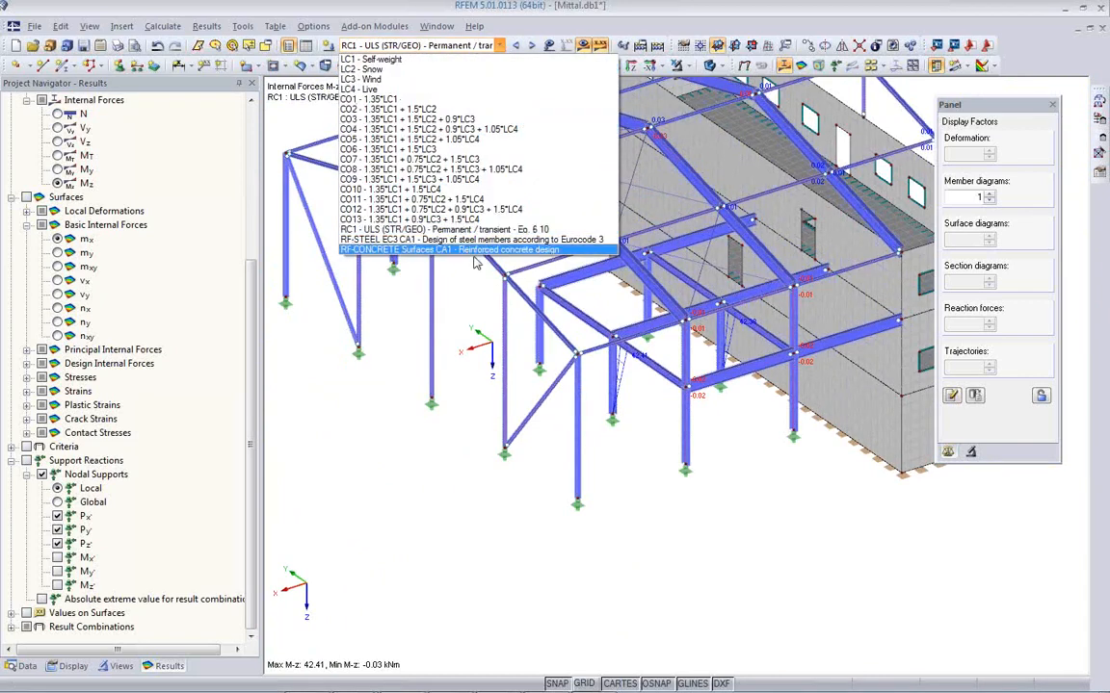
click(462, 240)
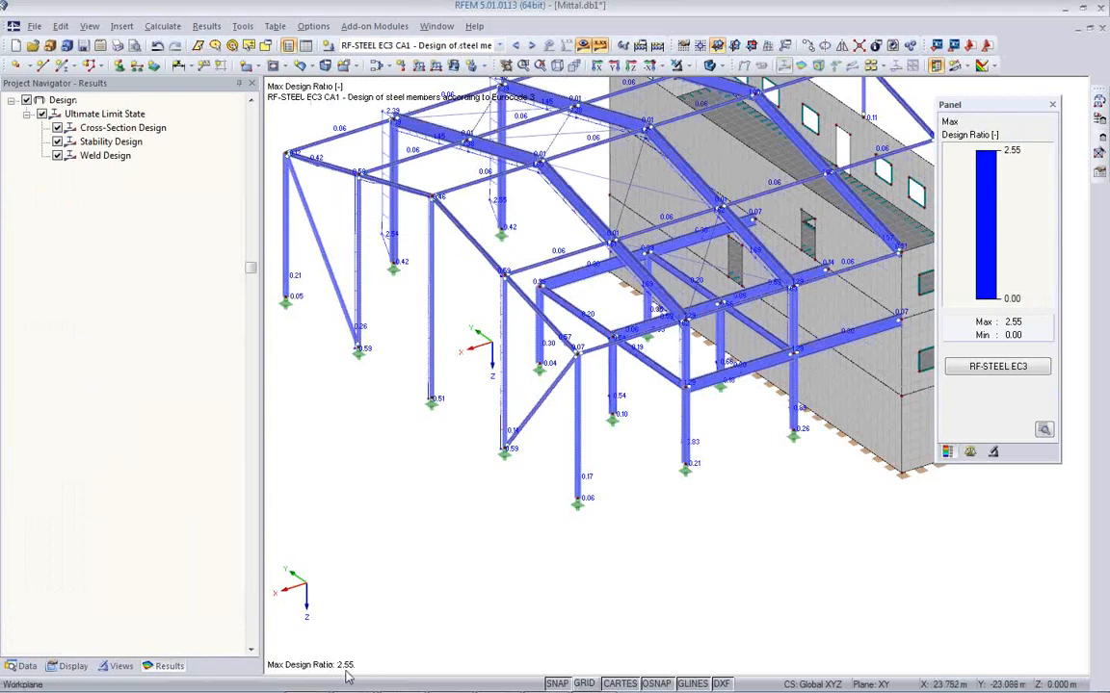
- Open the Cross-Sections table of the RF-STEEL EC3 module and move its window clear of the model, with HE A 140 selected
click(975, 370)
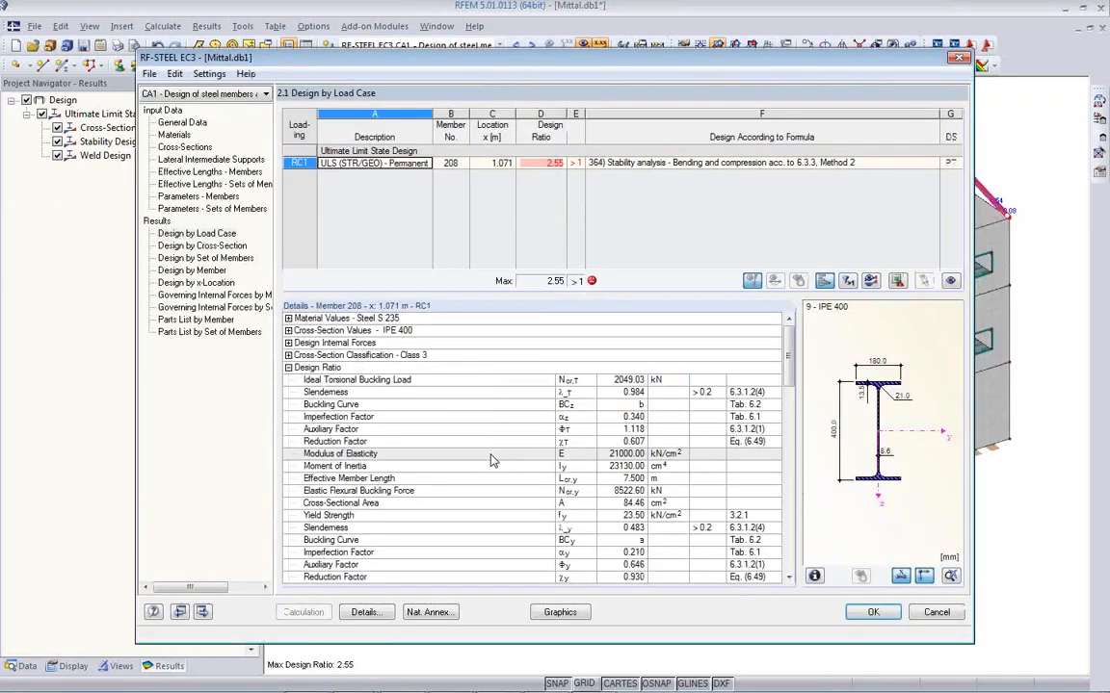
click(185, 147)
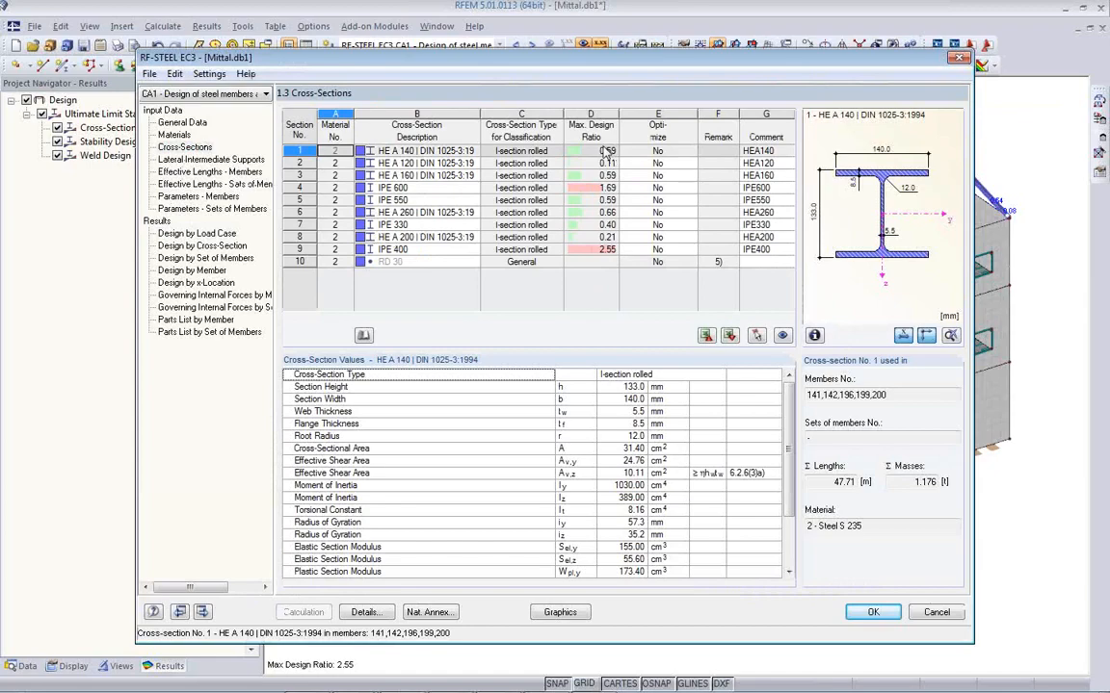
click(453, 152)
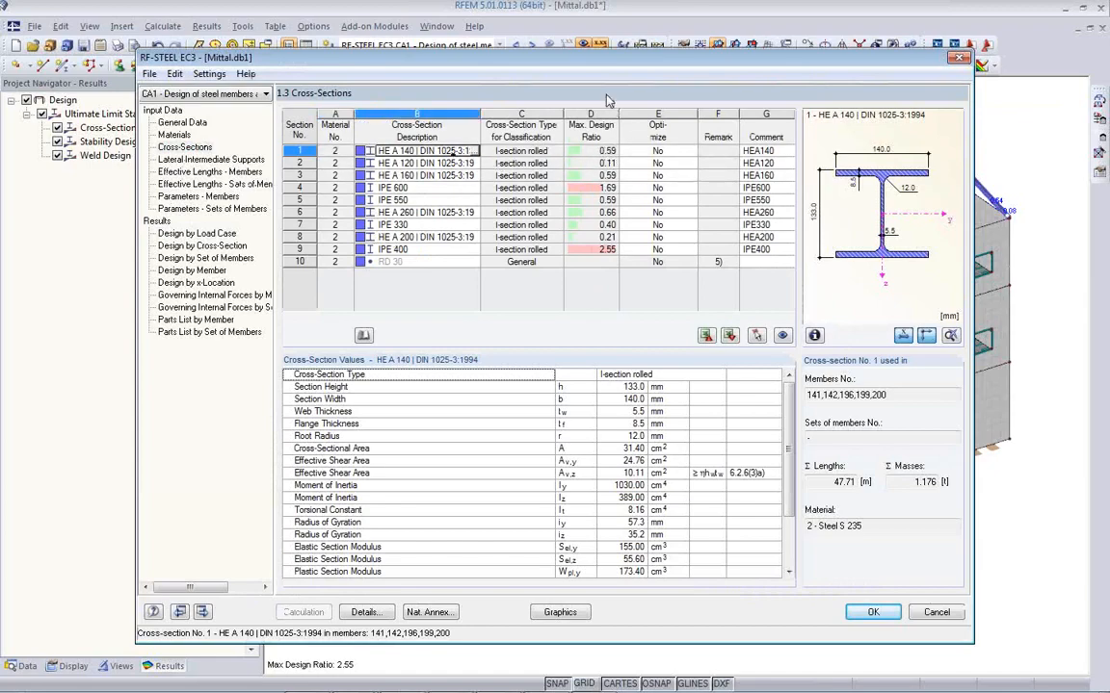
drag(607, 64, 629, 337)
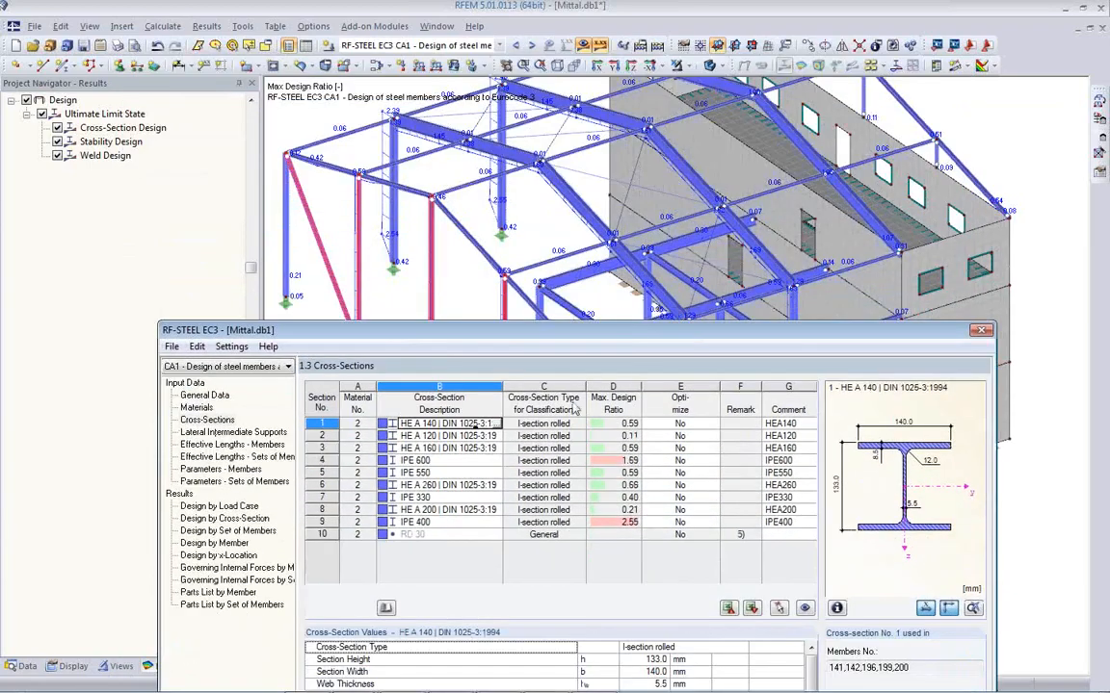
- Go through cross-sections 2 to 9, HE A 120 to IPE 400, and examine which members in the model use each one
click(469, 436)
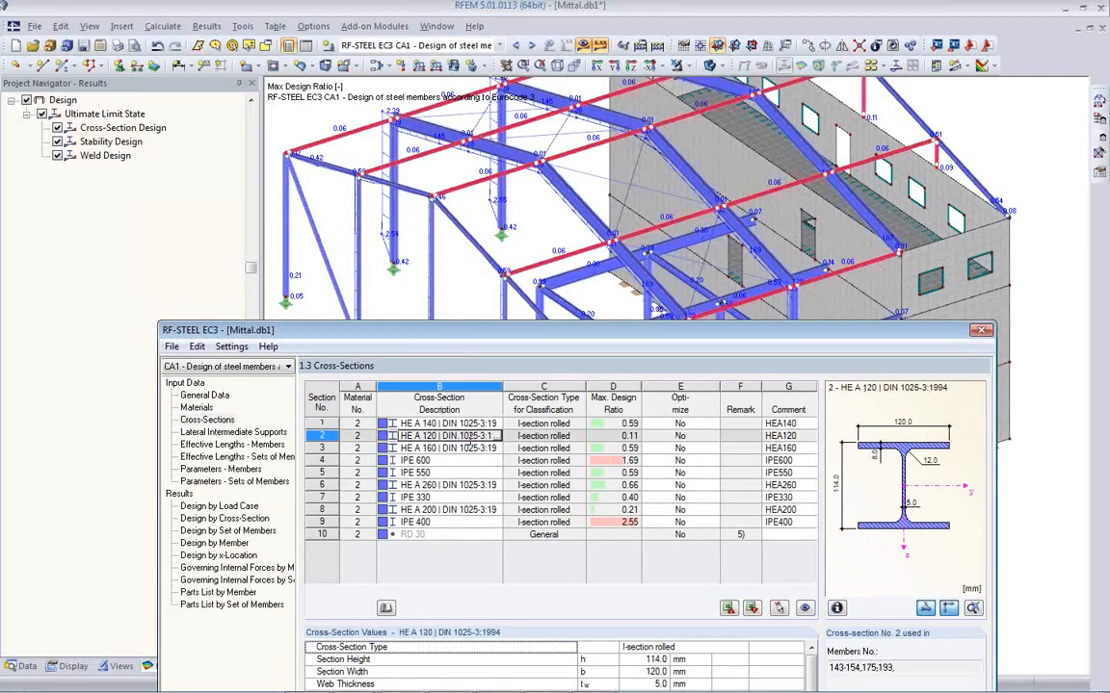
click(469, 449)
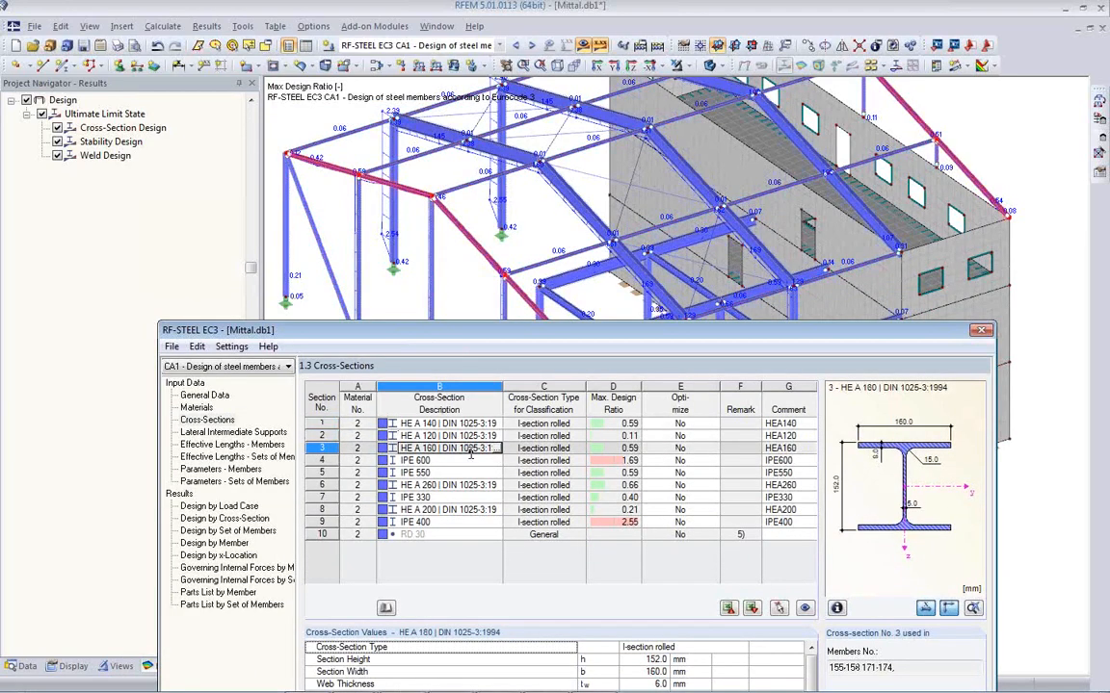
click(470, 461)
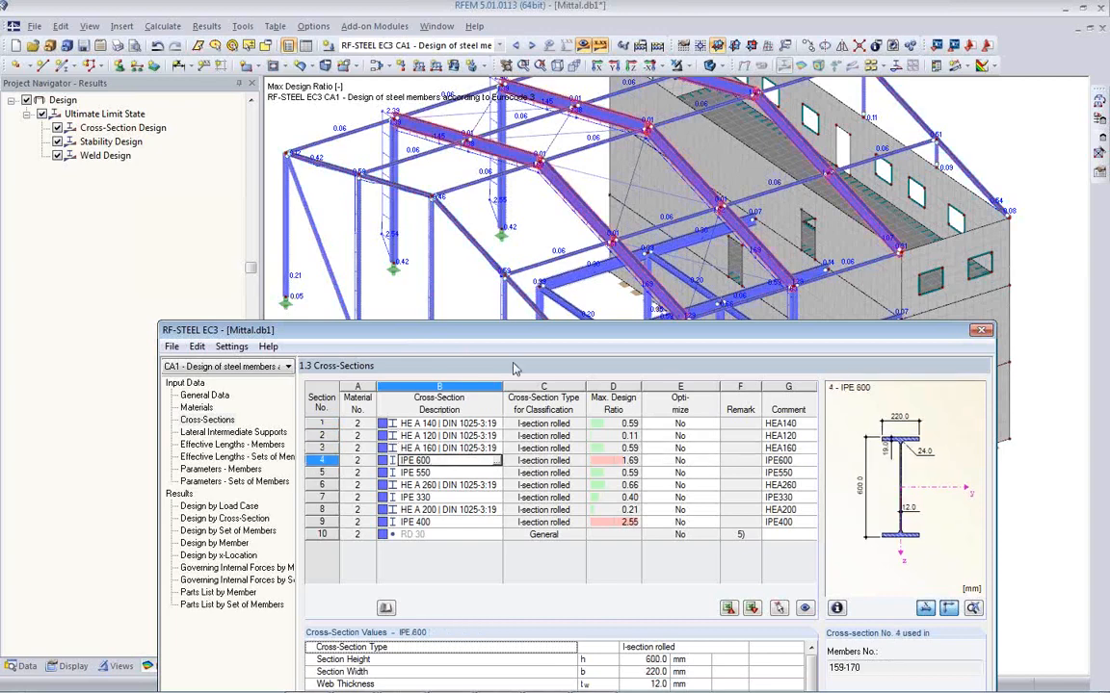
click(470, 473)
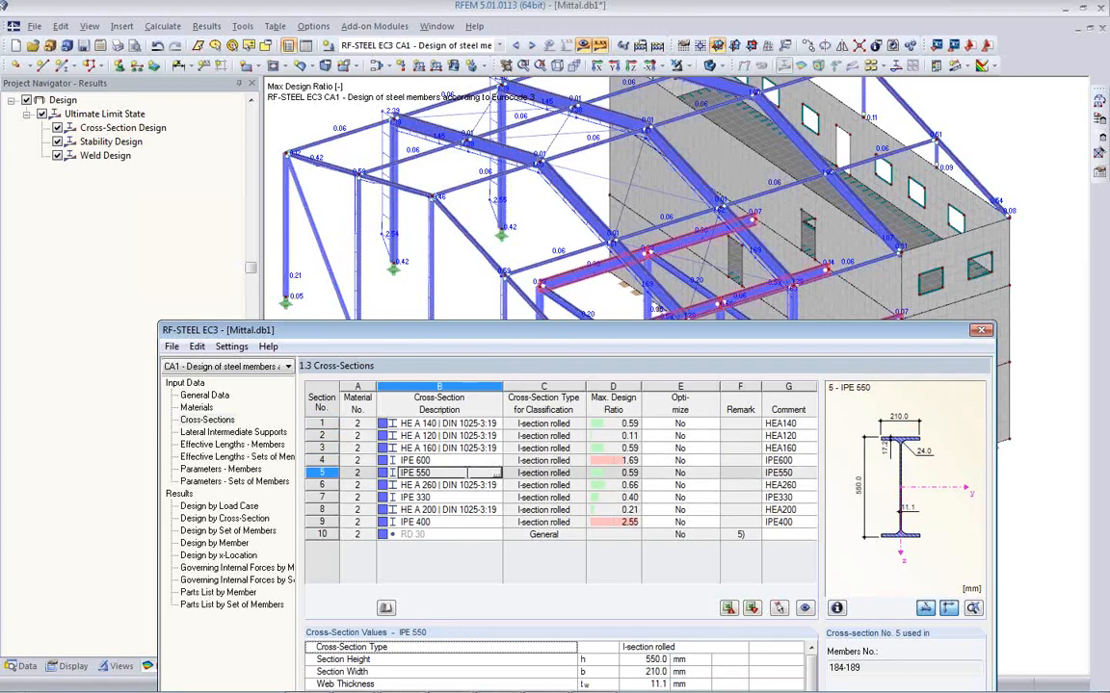
click(503, 486)
click(481, 498)
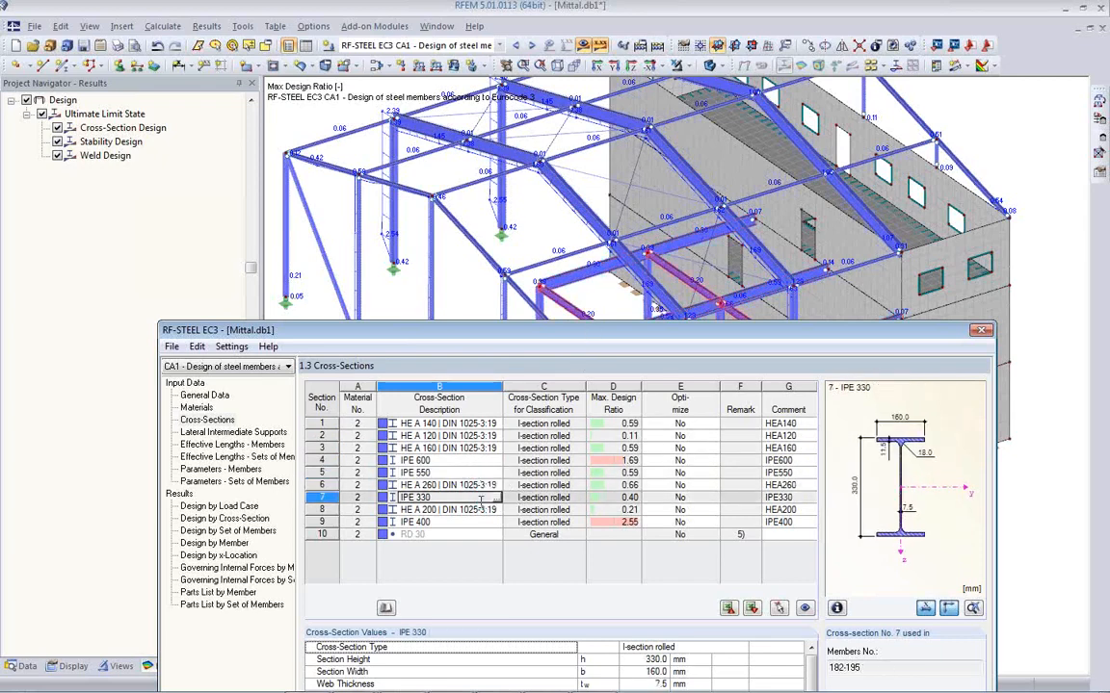
click(481, 510)
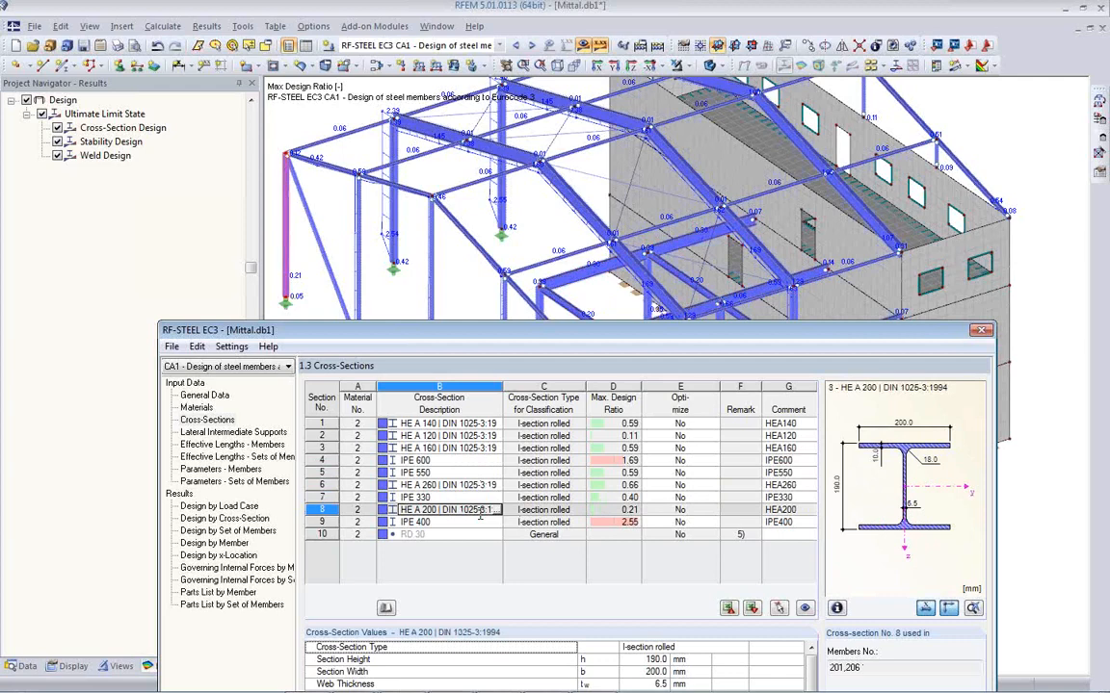
click(479, 522)
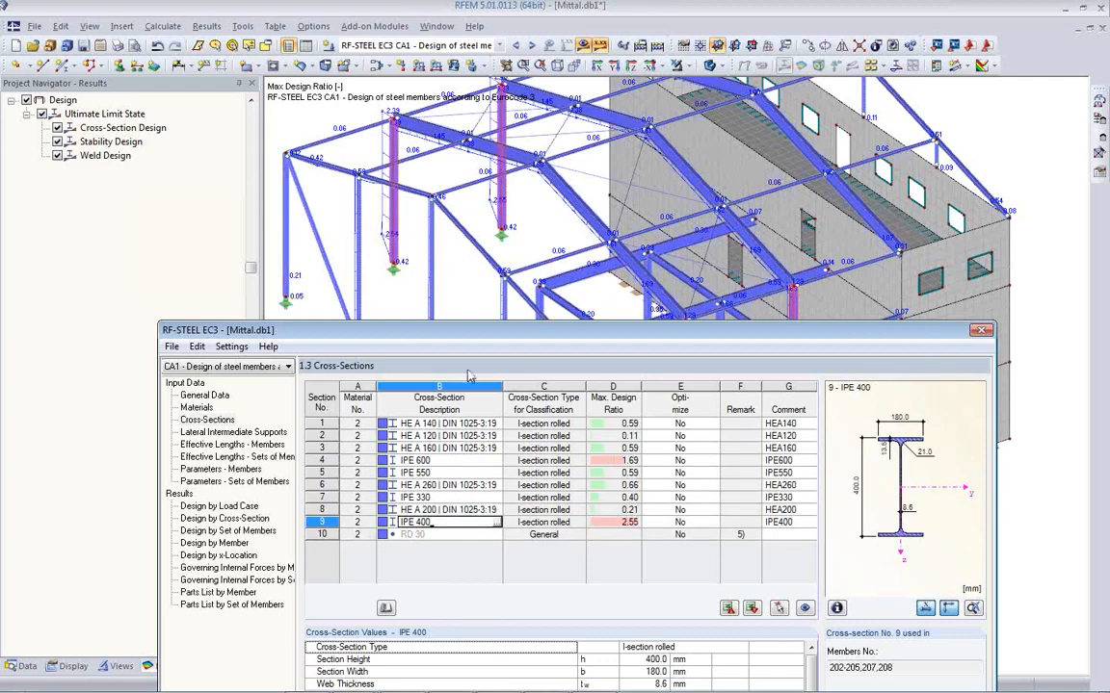
drag(476, 339, 492, 418)
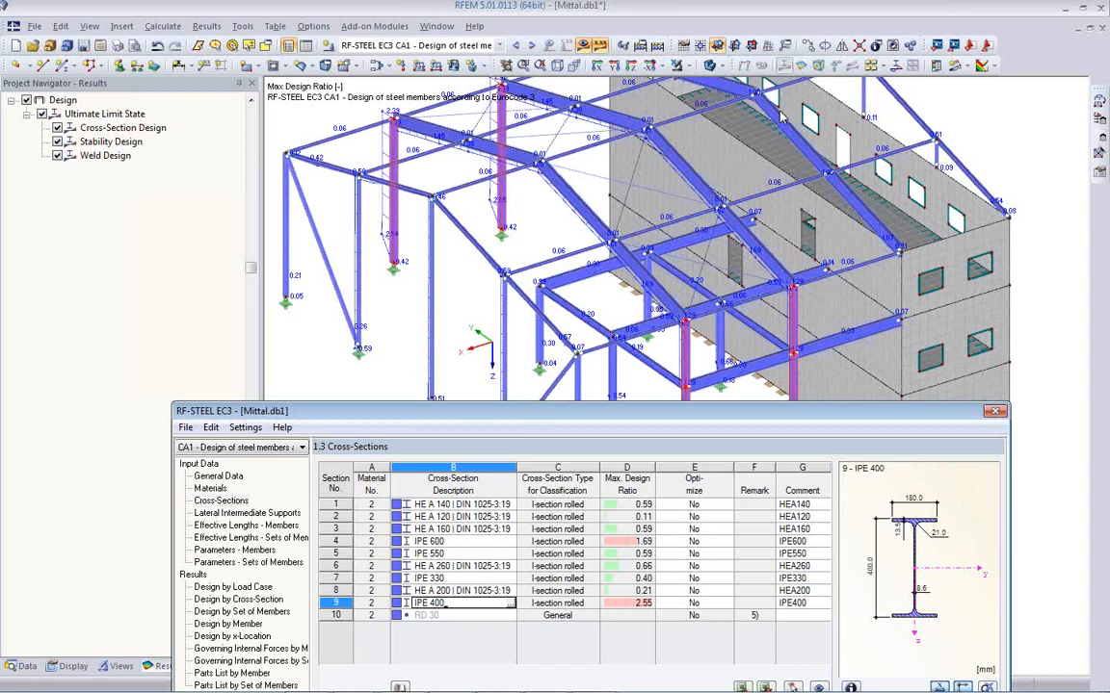
- Set the optimization of cross-section 1, HE A 140, to From current row
drag(538, 416, 515, 184)
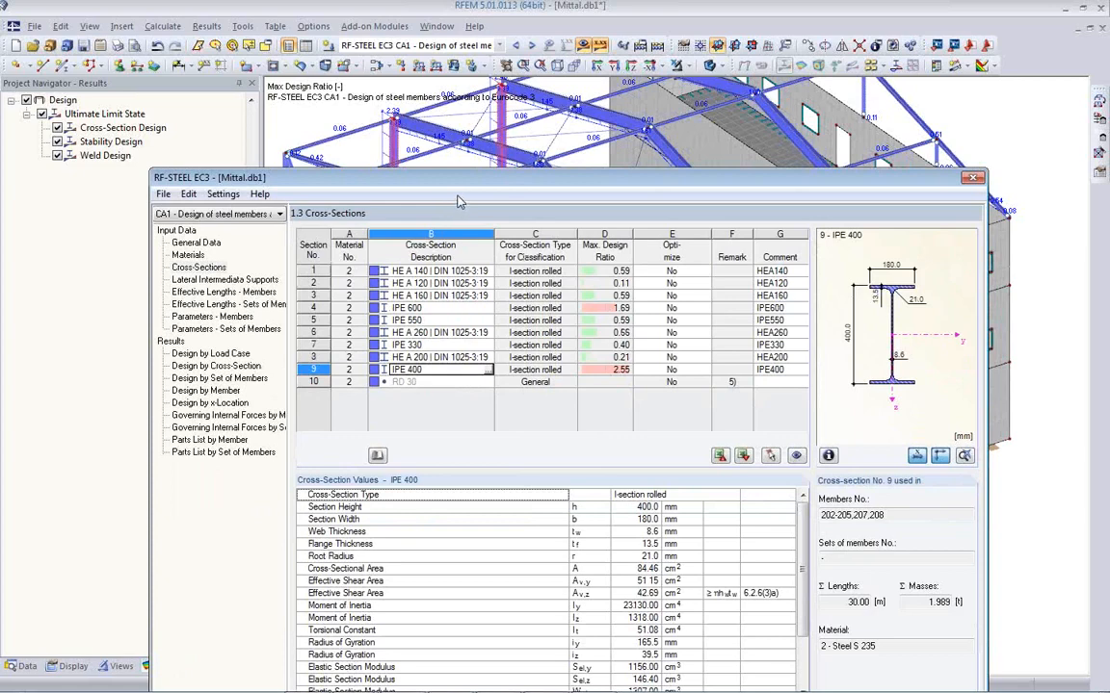
click(717, 270)
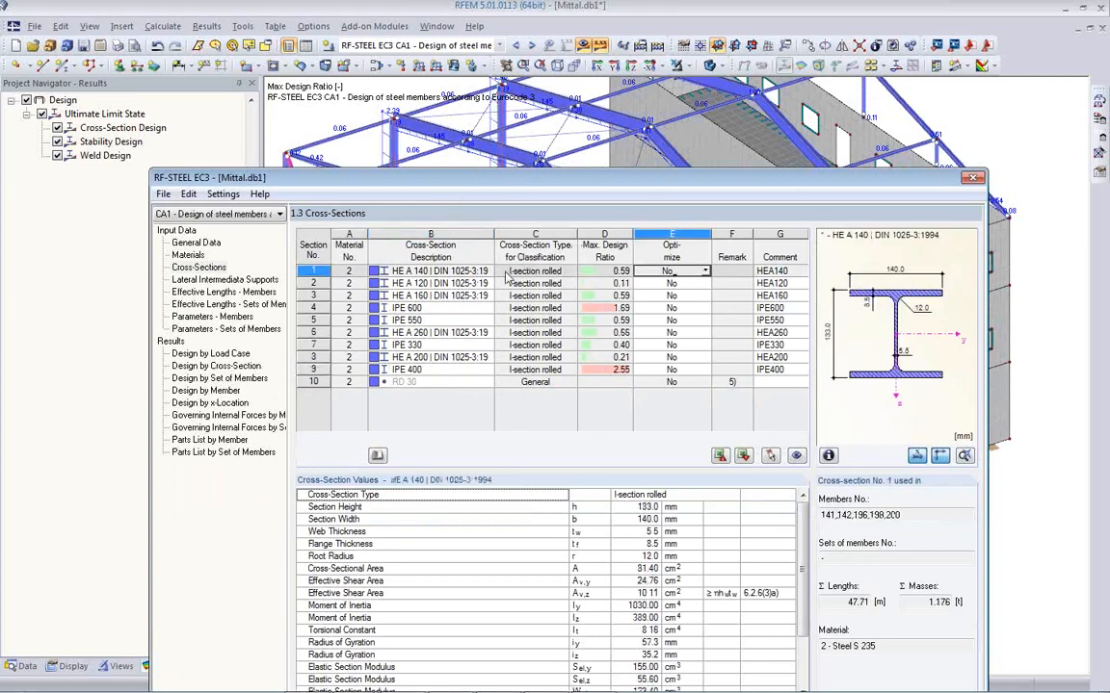
drag(499, 186, 496, 248)
click(702, 333)
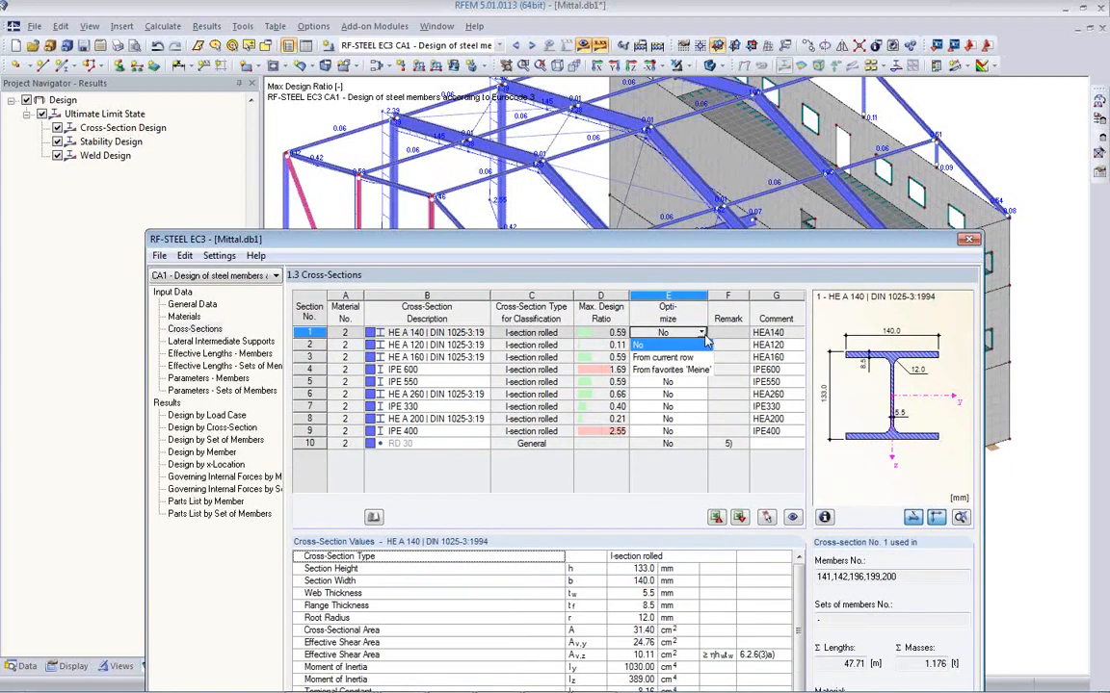
click(692, 356)
- Set the optimization of cross-section 3, HE A 160, to From current row
click(704, 346)
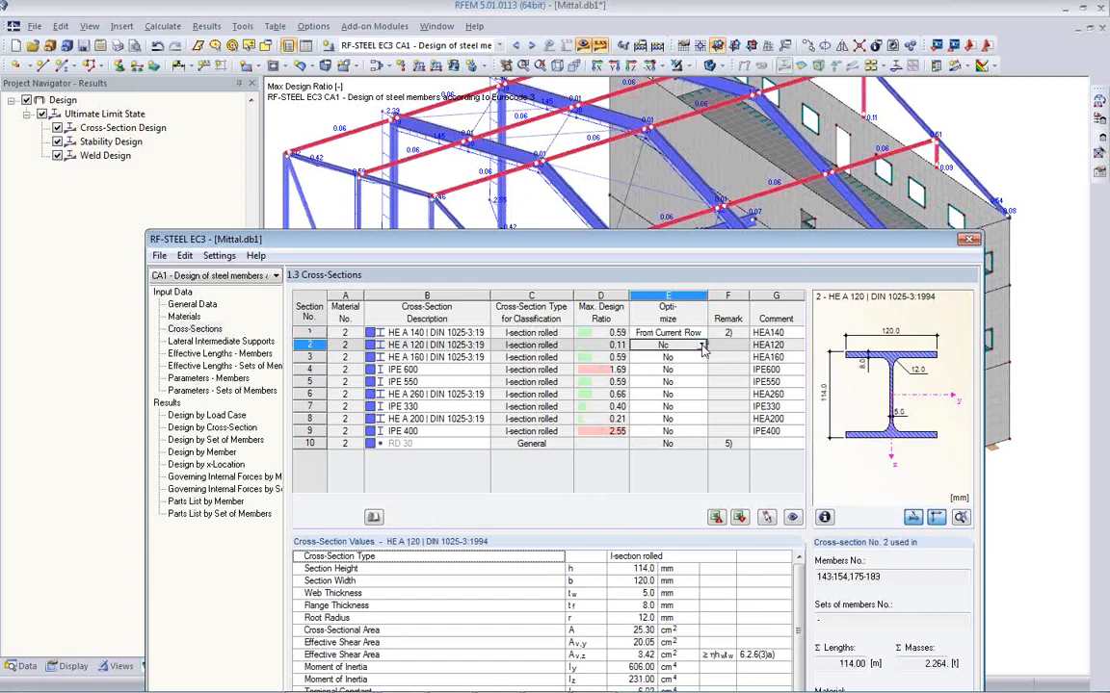
click(678, 358)
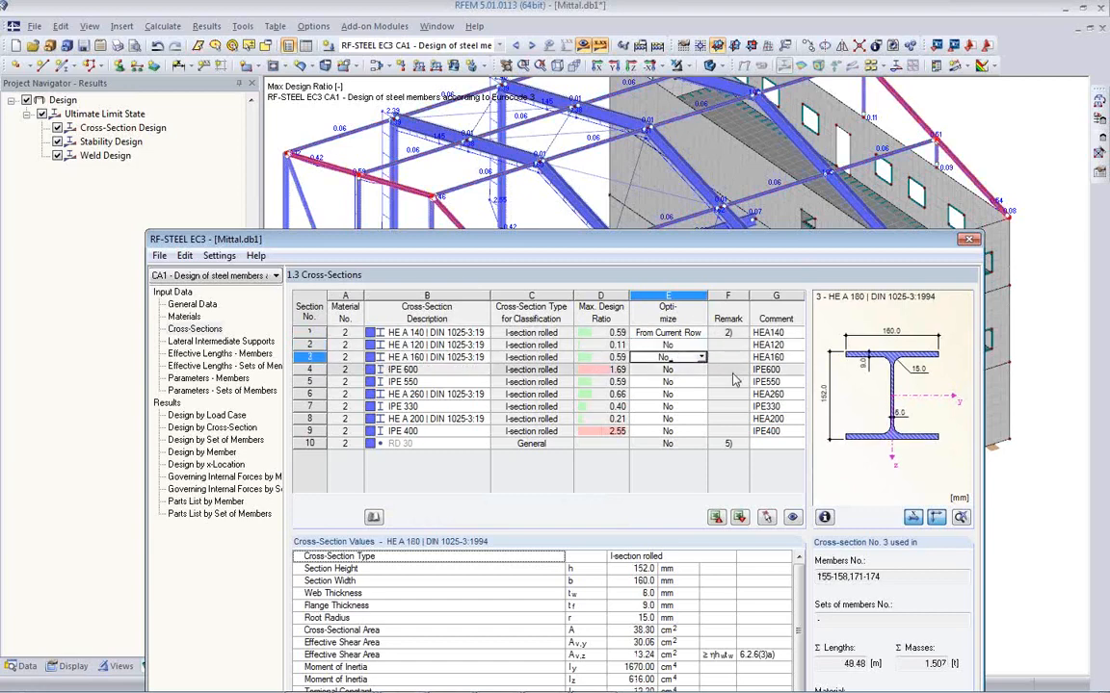
click(684, 359)
click(688, 382)
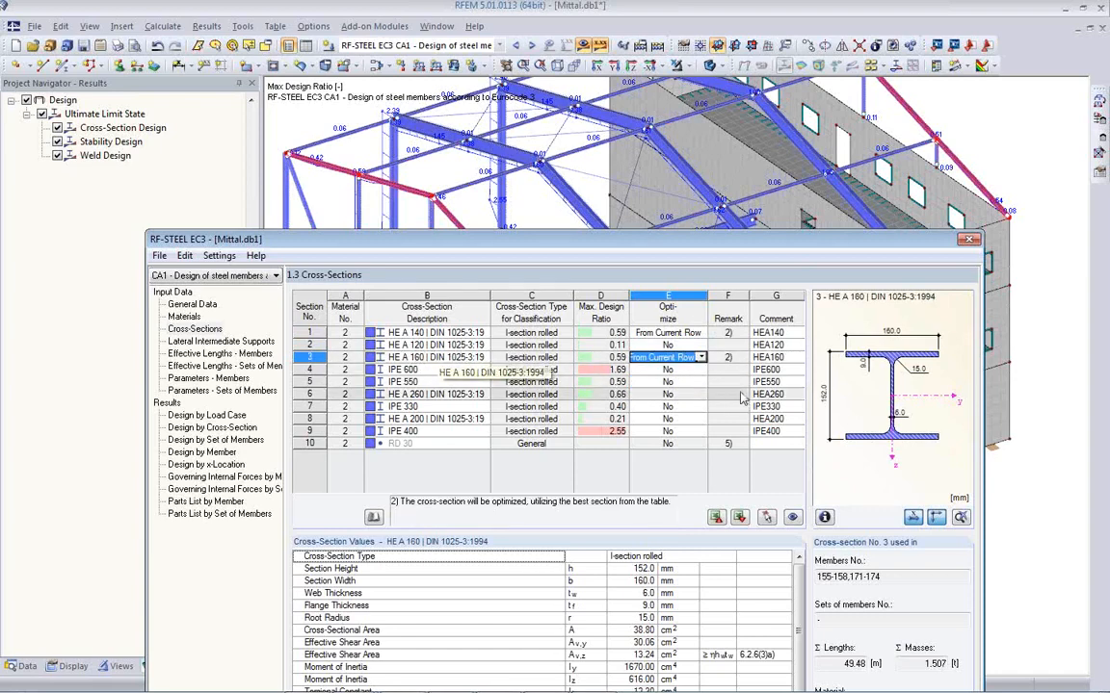
- Set the optimization of cross-section 5, IPE 550, to From current row
click(686, 369)
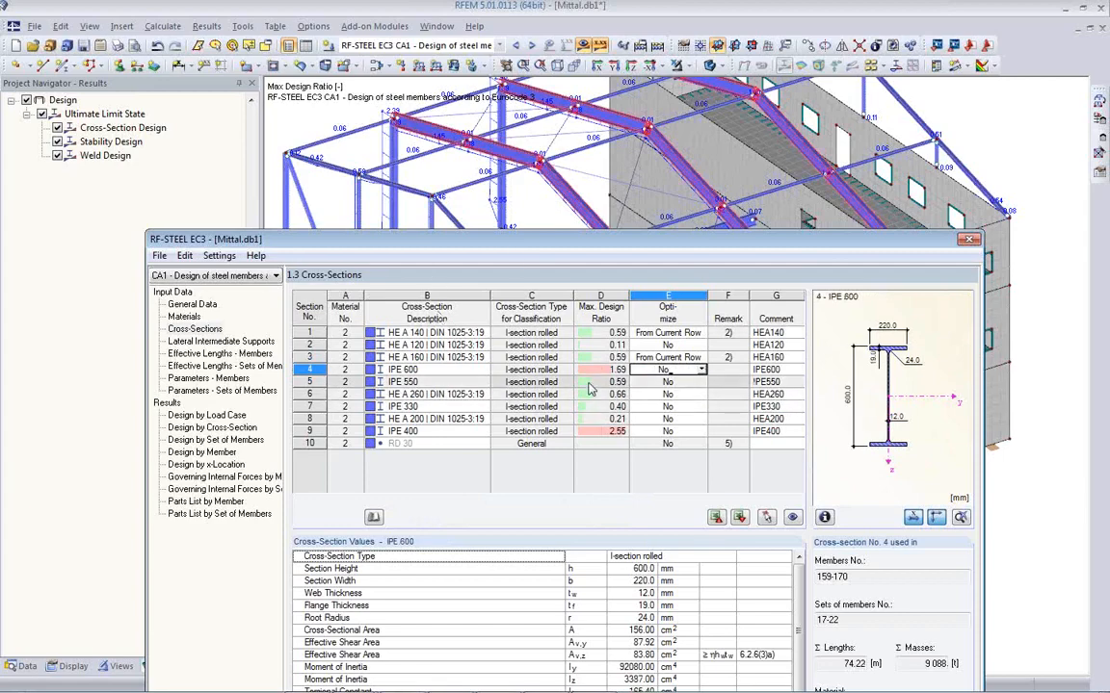
click(461, 382)
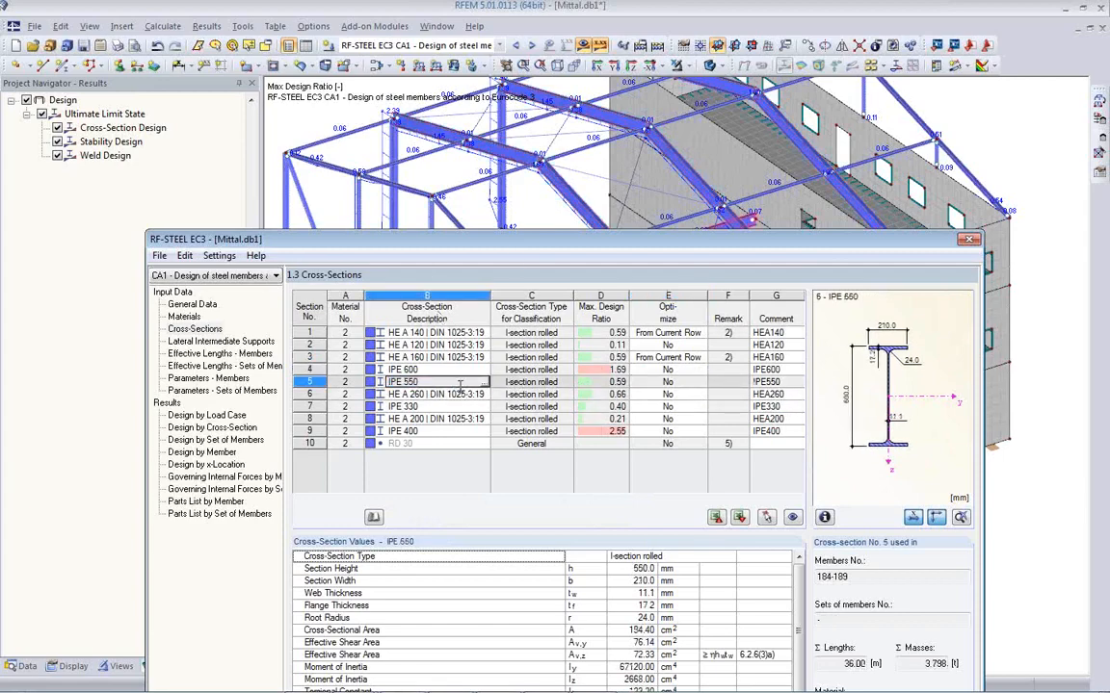
mouse_move(557, 239)
mouse_down()
mouse_move(564, 396)
mouse_move(566, 248)
mouse_up()
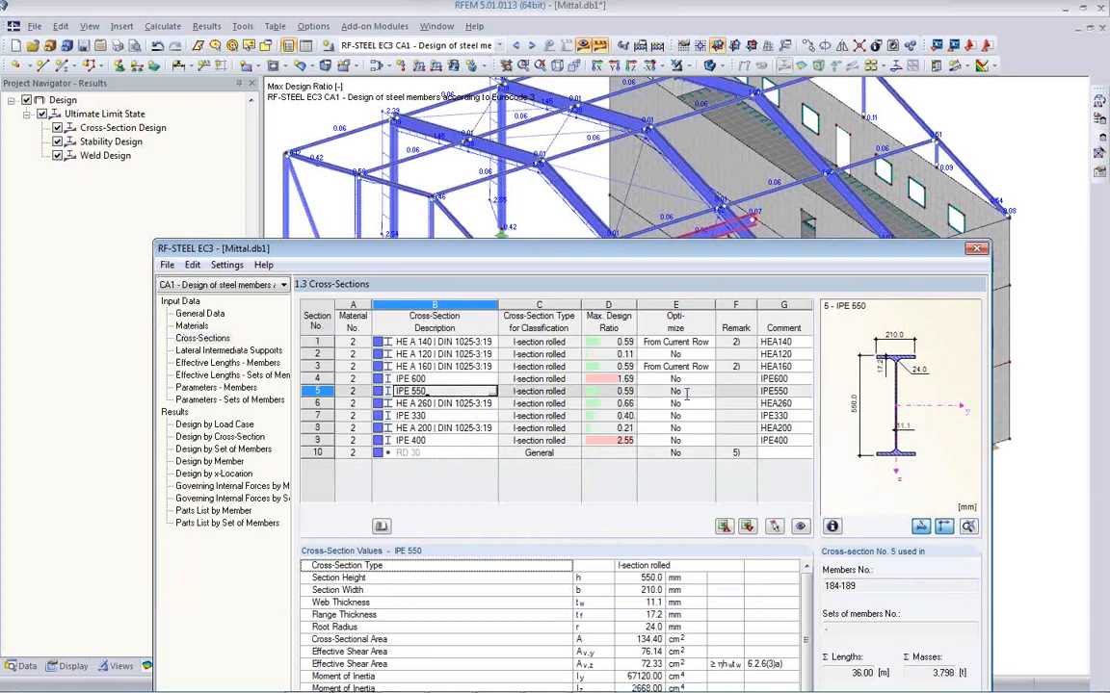
click(701, 391)
click(708, 392)
click(659, 416)
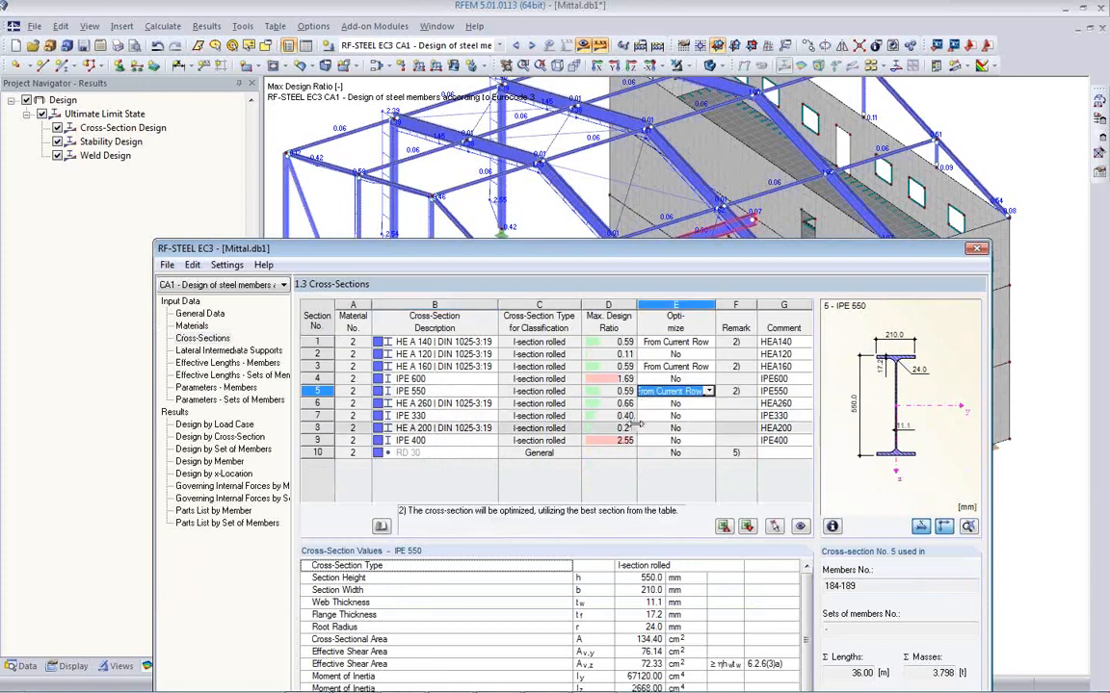
- Check which columns use cross-section 6, HE A 260, and set its optimization to From current row
click(438, 404)
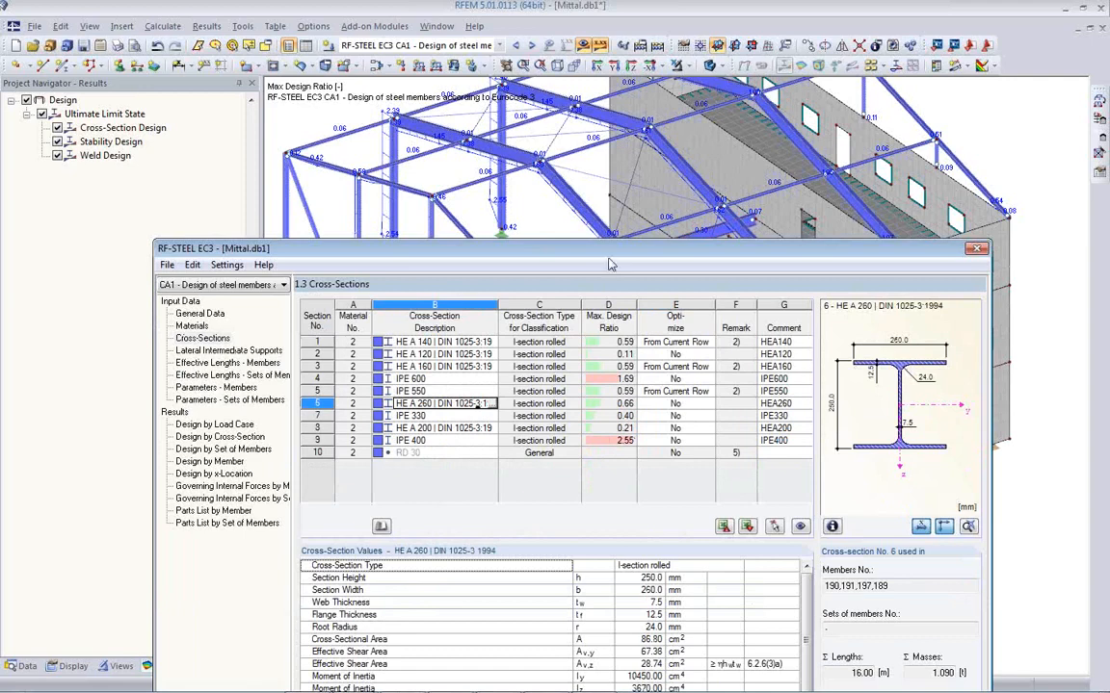
drag(612, 255, 611, 459)
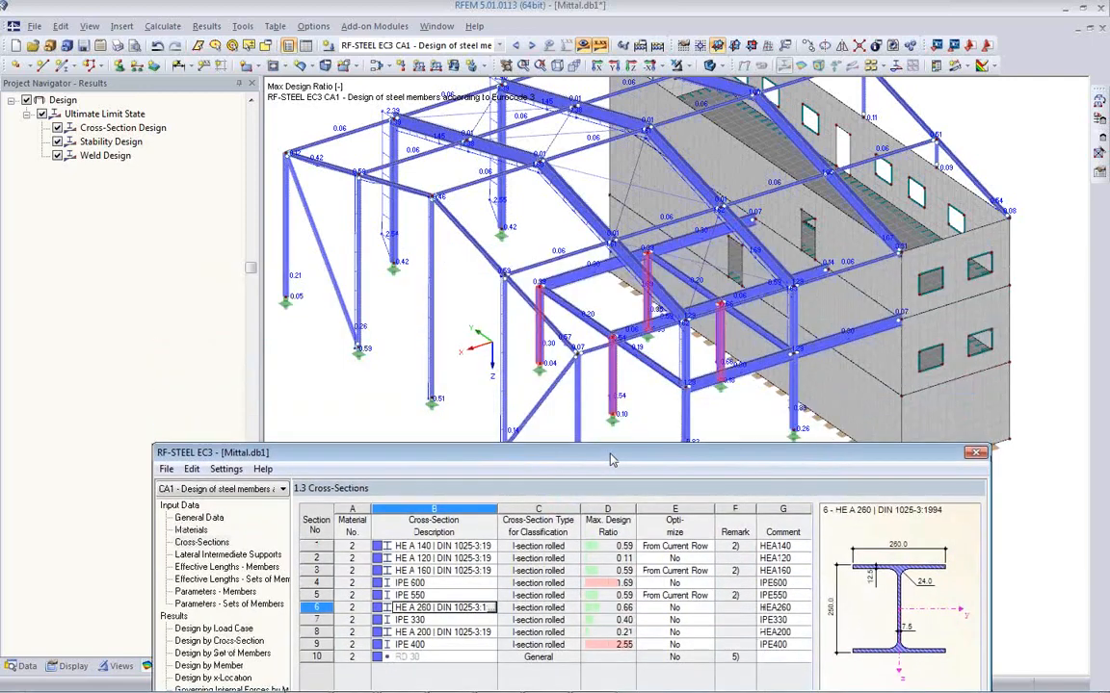
click(708, 609)
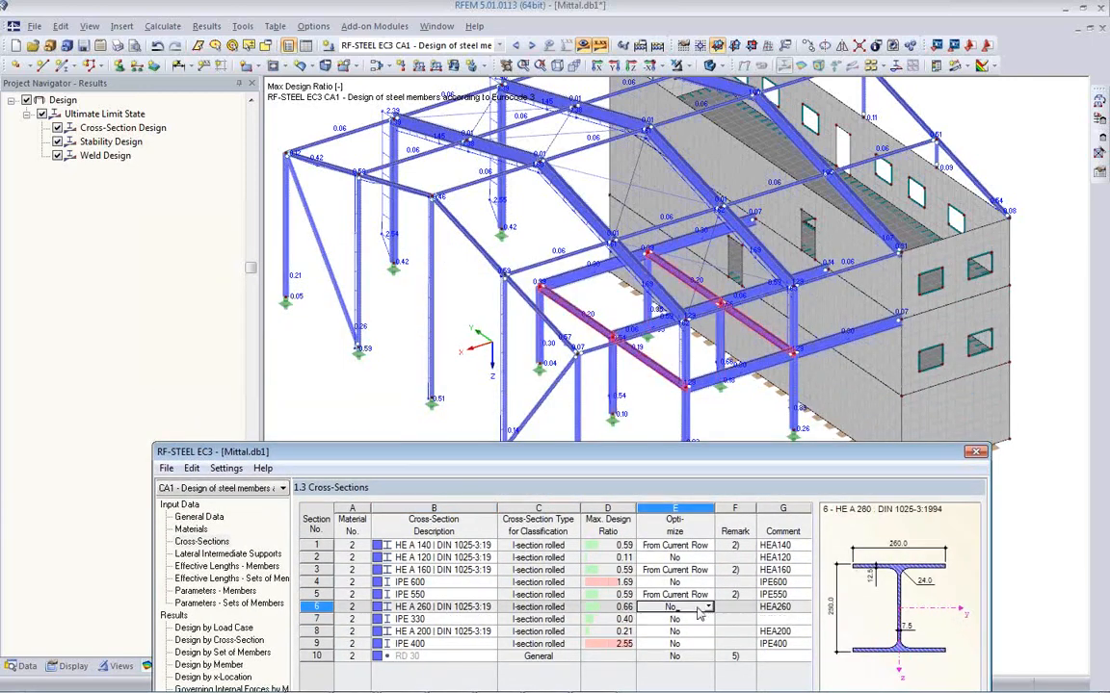
click(708, 606)
click(696, 632)
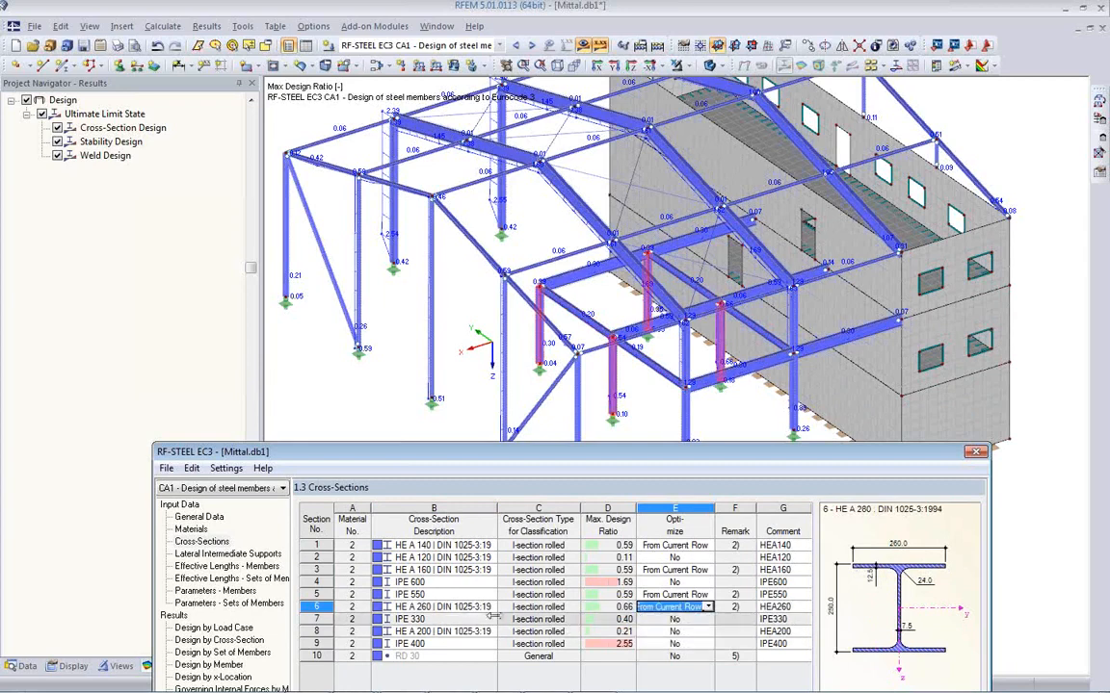
- Set the optimization of cross-section 7, IPE 330, to From current row
click(482, 619)
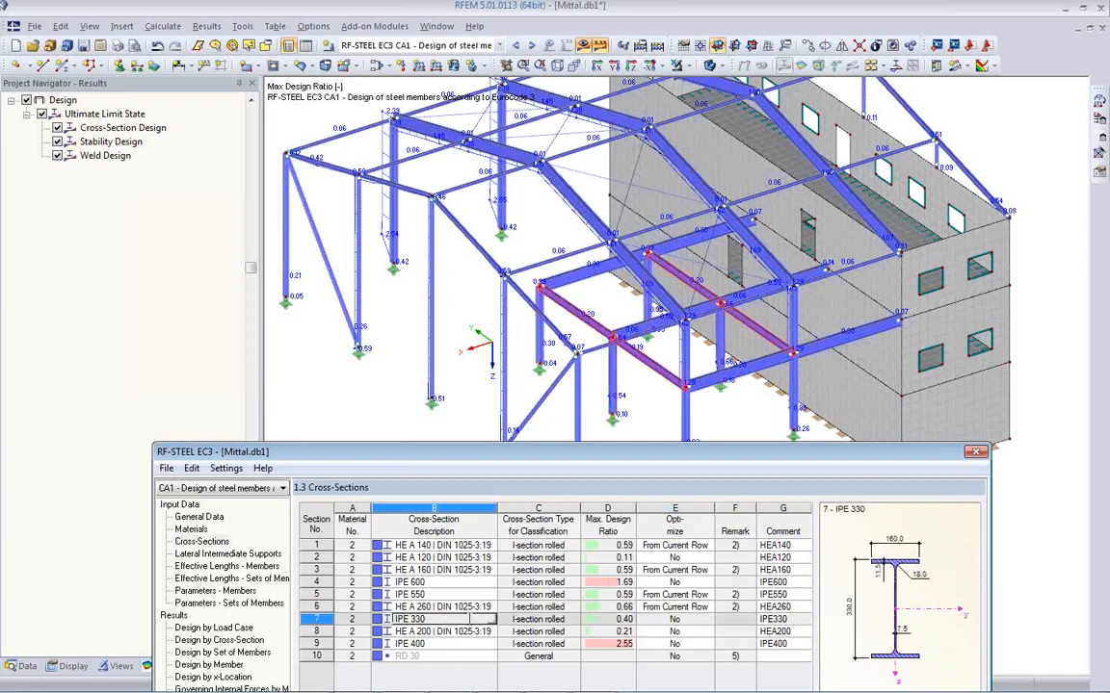
click(706, 619)
click(708, 620)
click(452, 582)
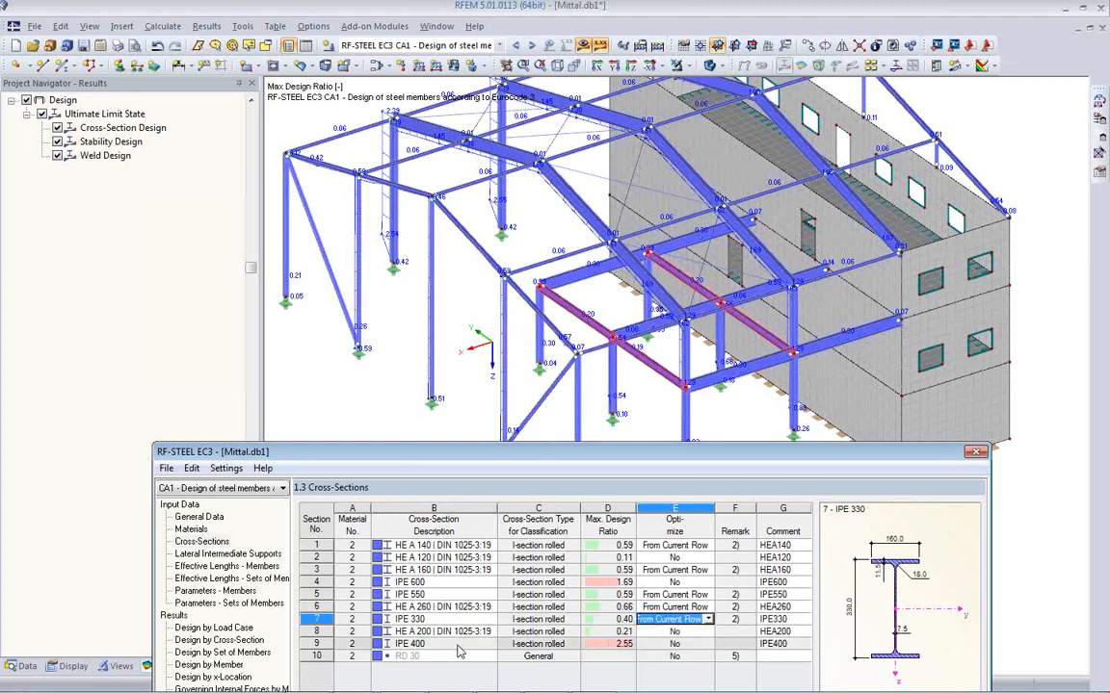
- Set the optimization of cross-section 9, IPE 400, to From current row and move the module window back up
click(453, 644)
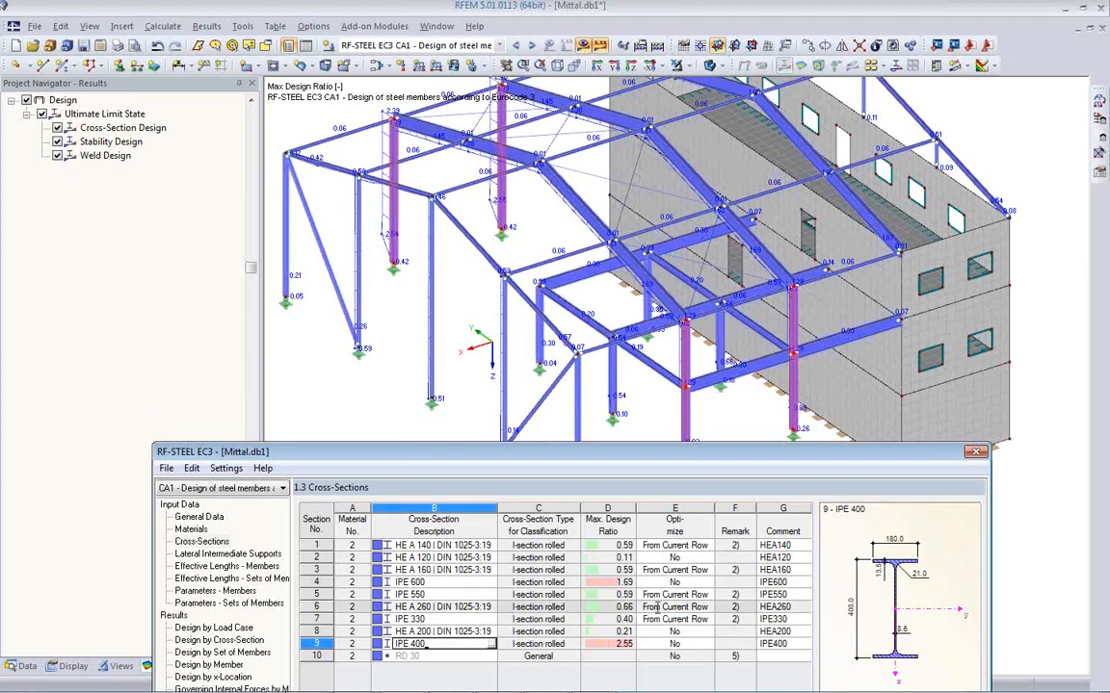
click(689, 646)
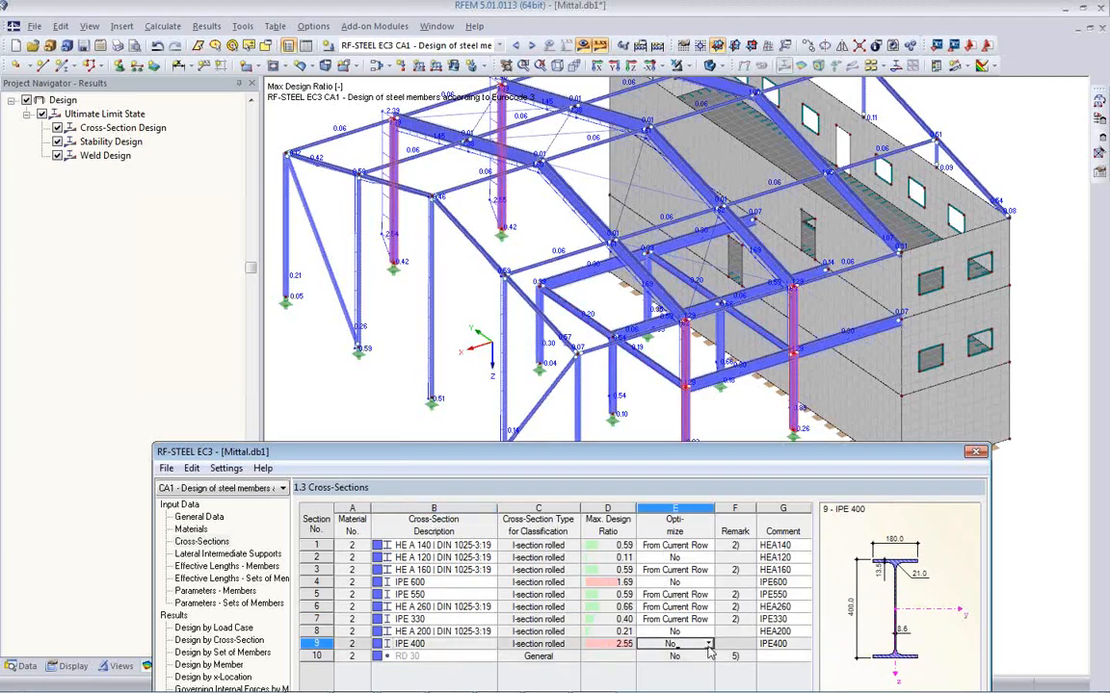
click(709, 647)
click(665, 597)
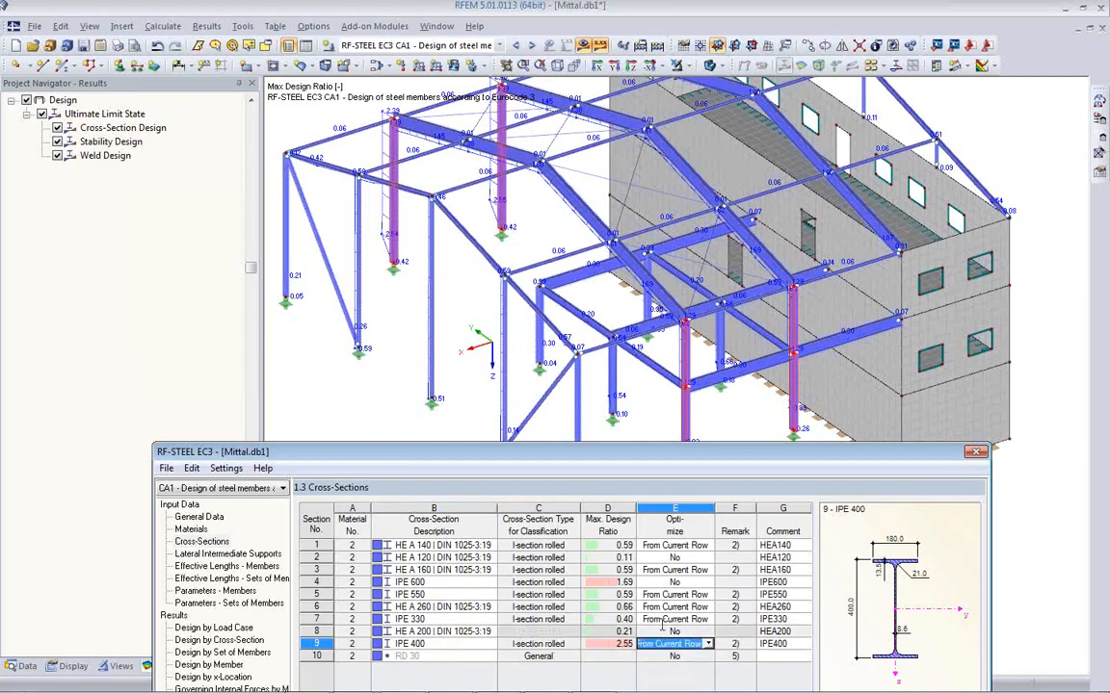
drag(609, 456, 622, 241)
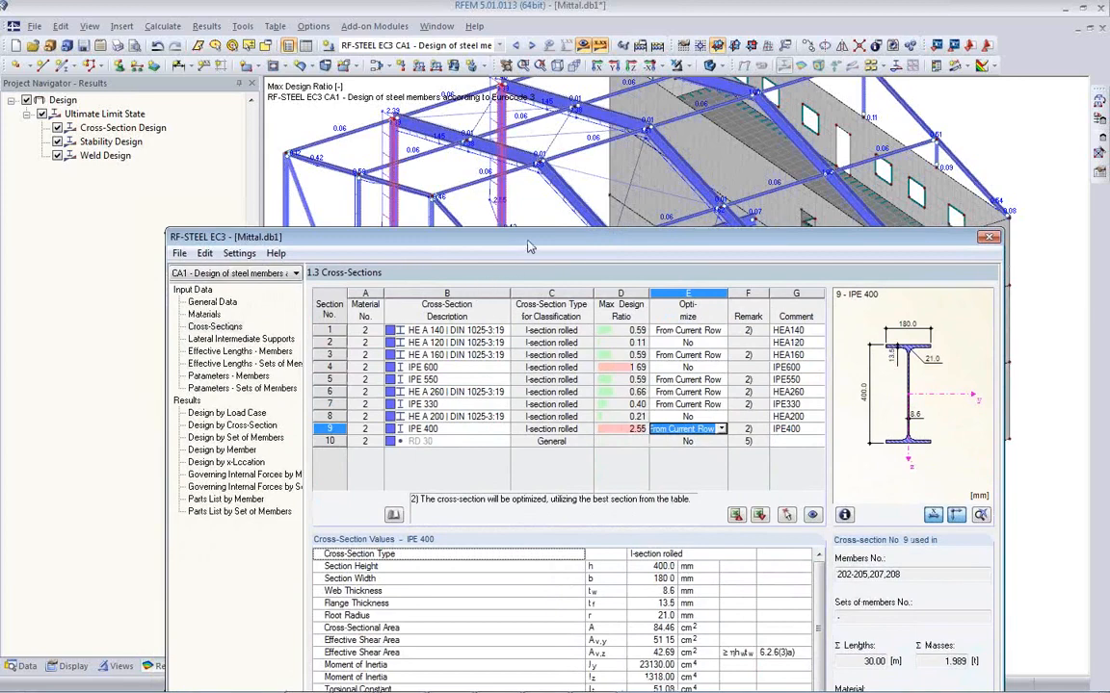
- Run the RF-STEEL EC3 calculation with the selected cross-section optimizations
drag(528, 245, 497, 145)
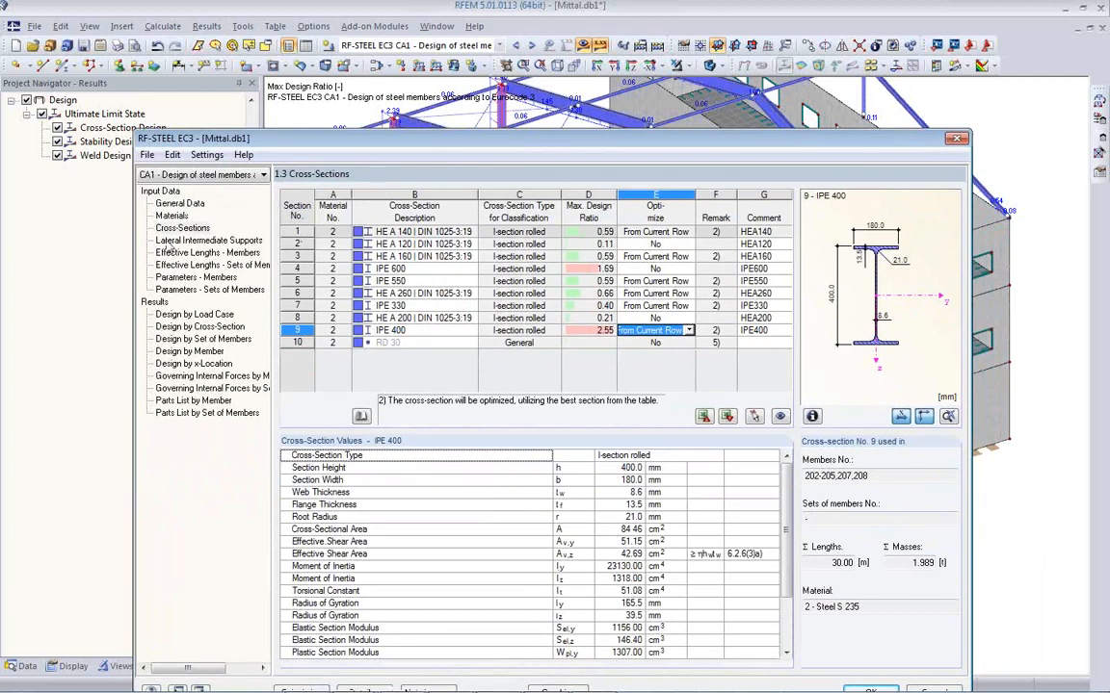
right_click(417, 320)
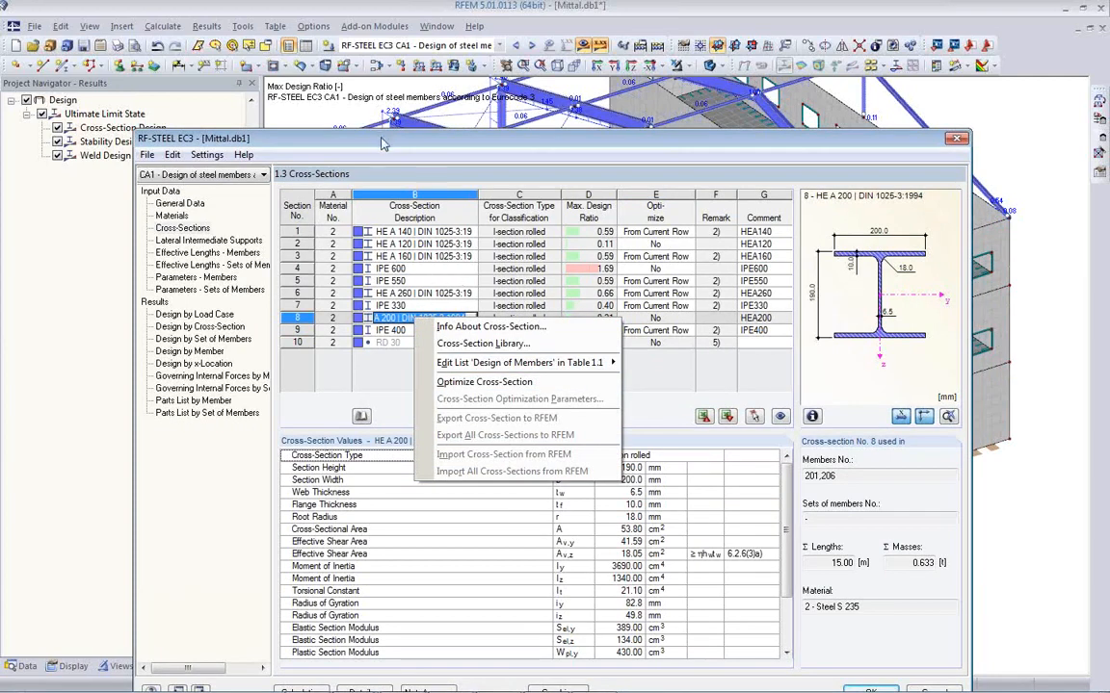
drag(382, 143, 375, 88)
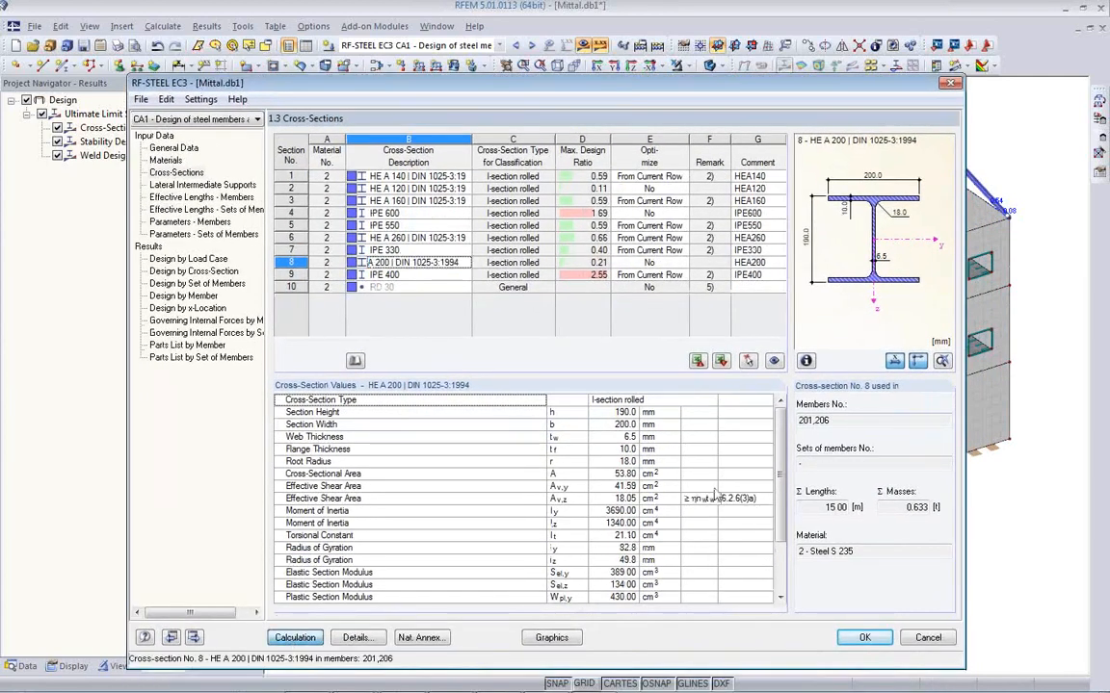
click(294, 639)
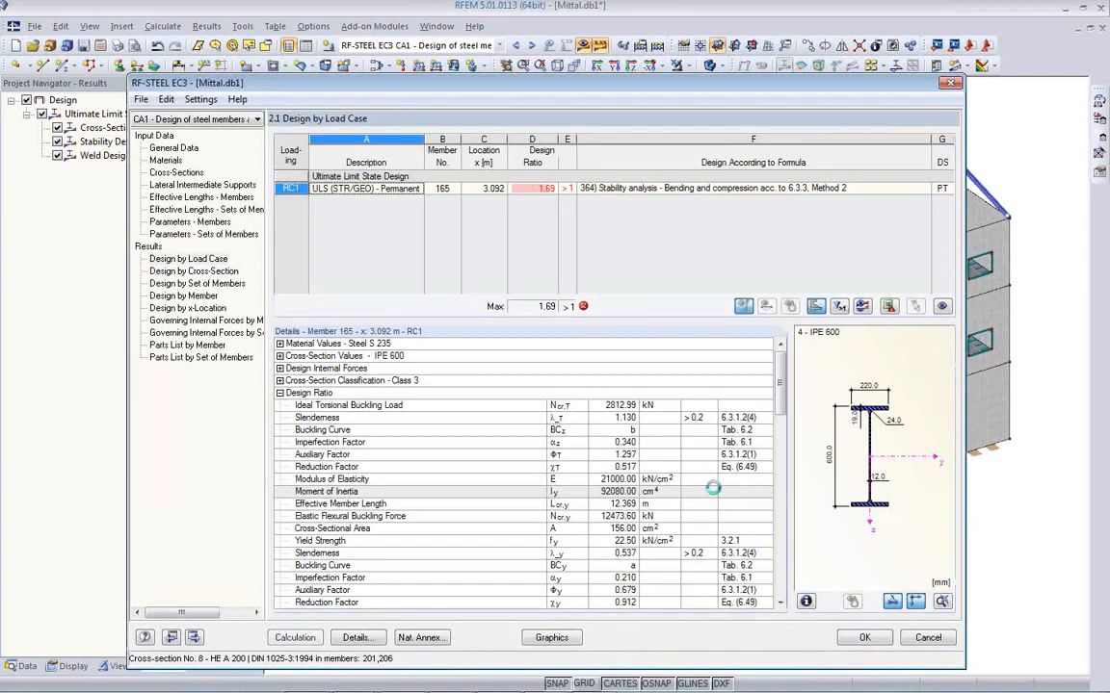
- Review optimized cross-sections 3, 5, 6, 7 and 9 against their original RFEM sections and locate their members in the model
click(175, 173)
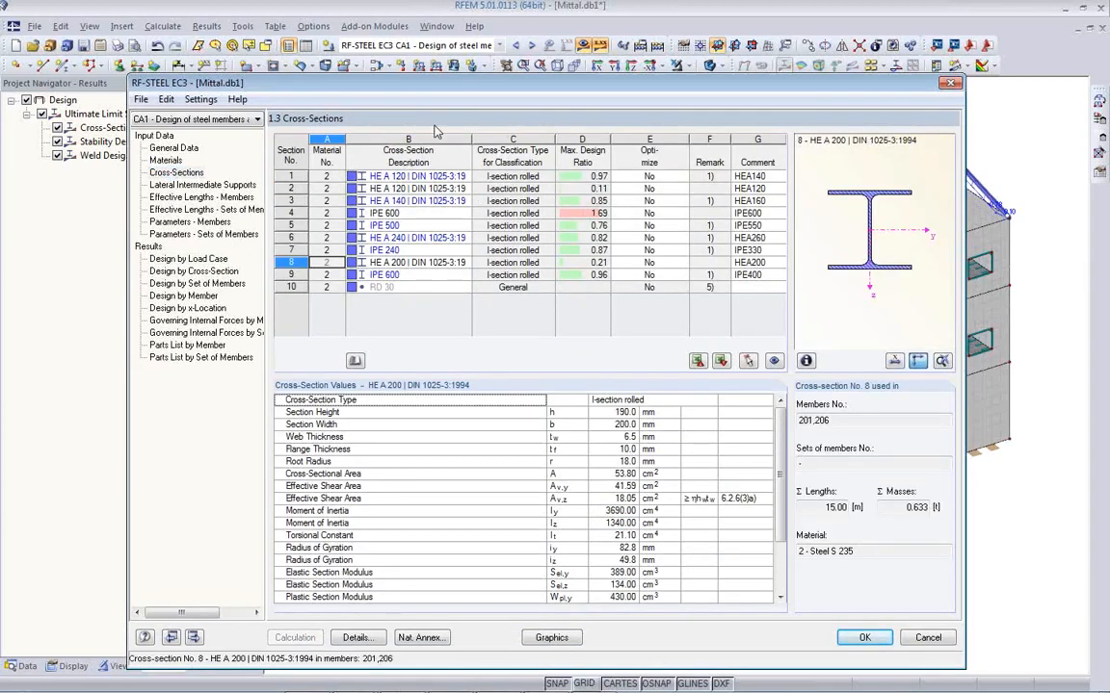
drag(399, 82, 411, 340)
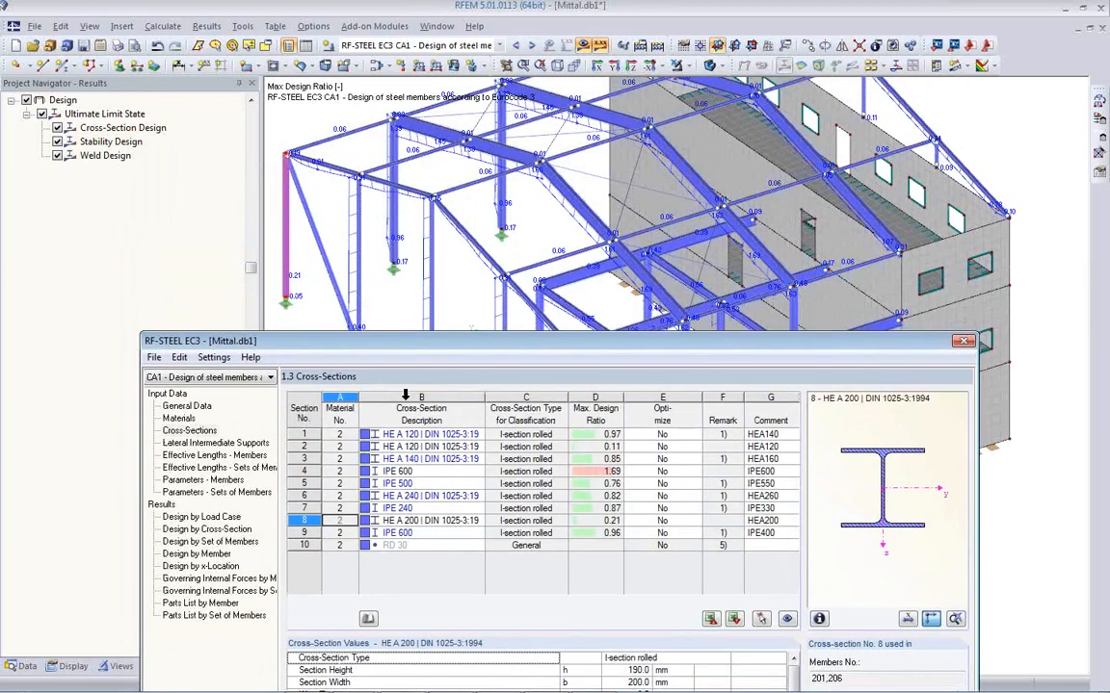
click(423, 459)
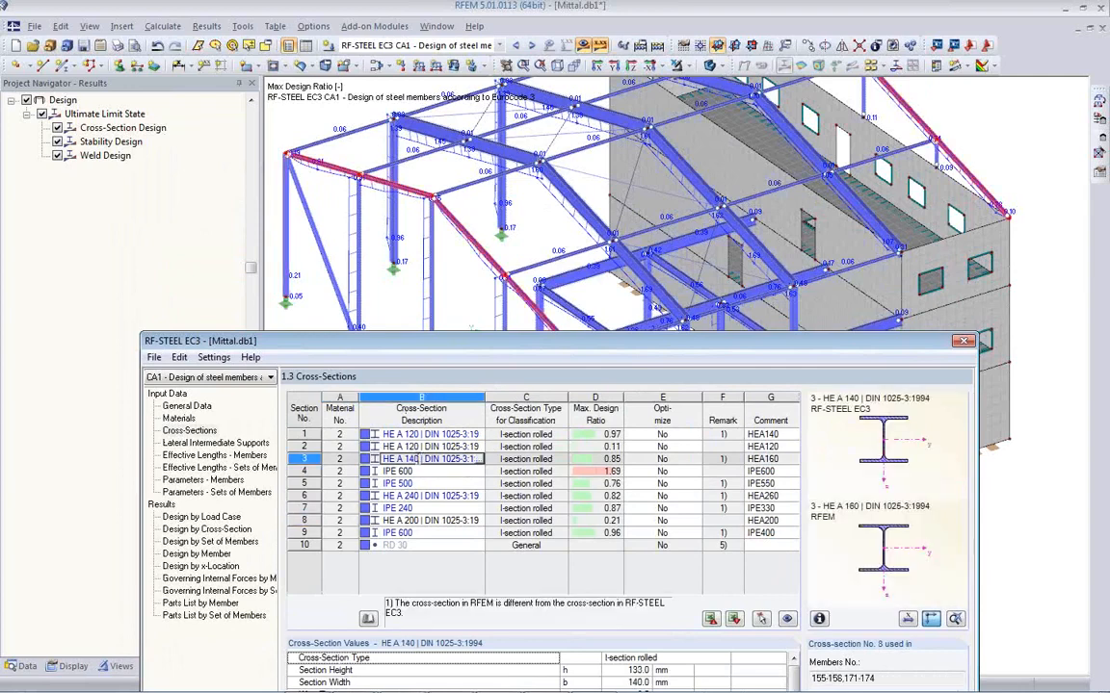
click(417, 484)
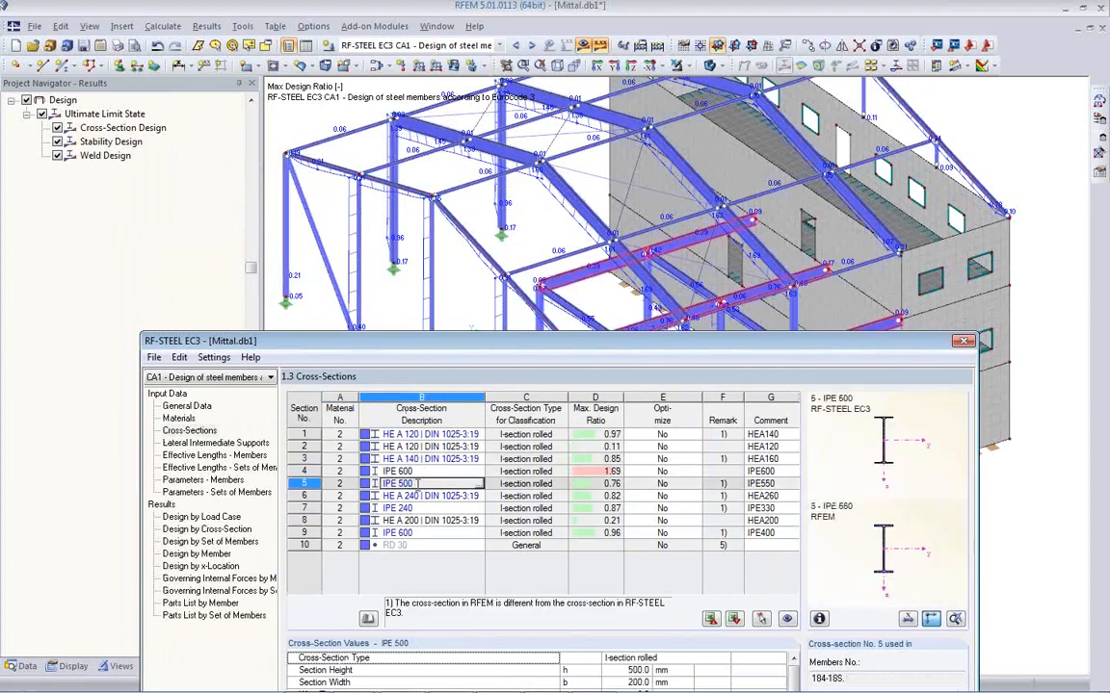
click(424, 496)
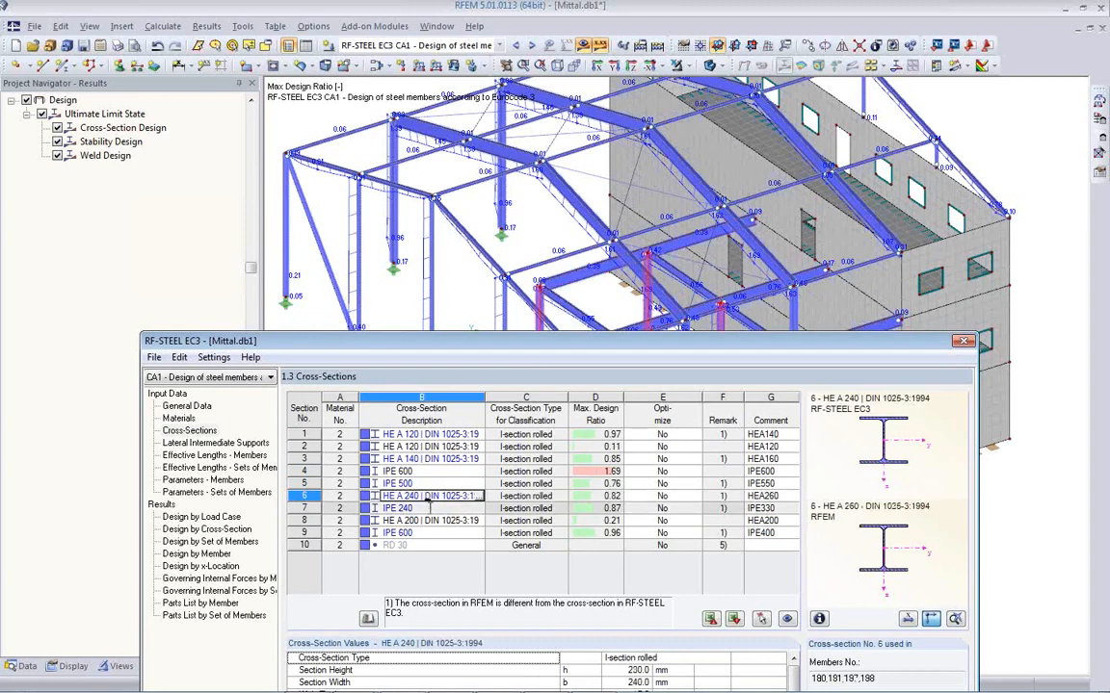
click(429, 507)
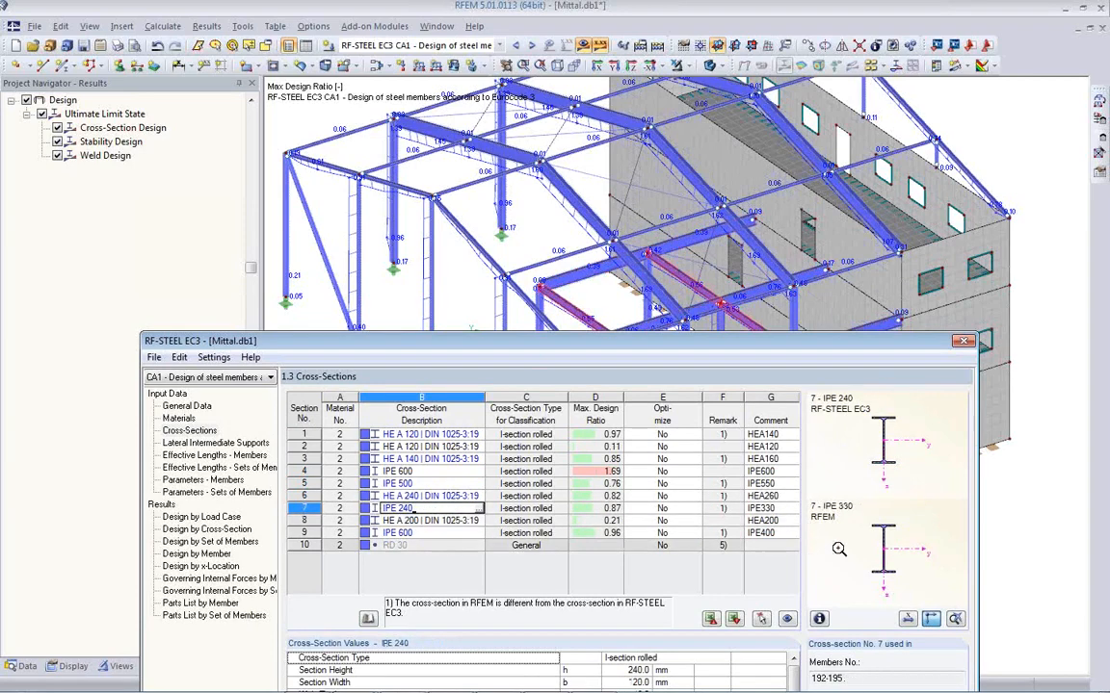
click(429, 534)
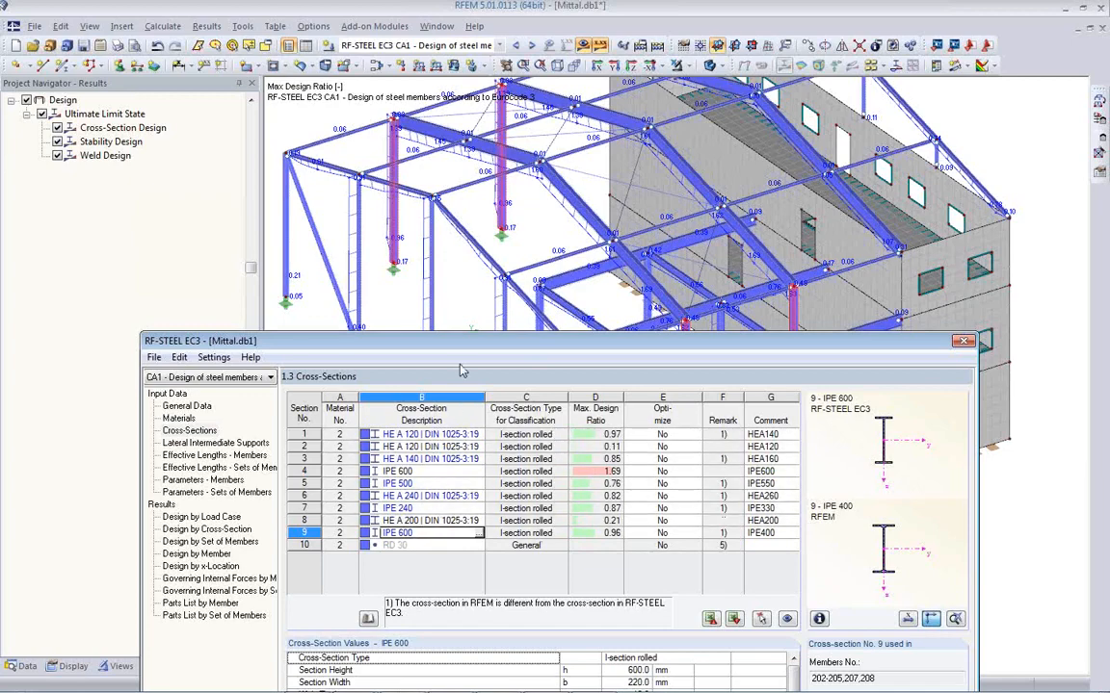
- Export all changed cross-sections to RFEM, accept deletion of the results, and close the design module with its input kept
drag(464, 348, 479, 171)
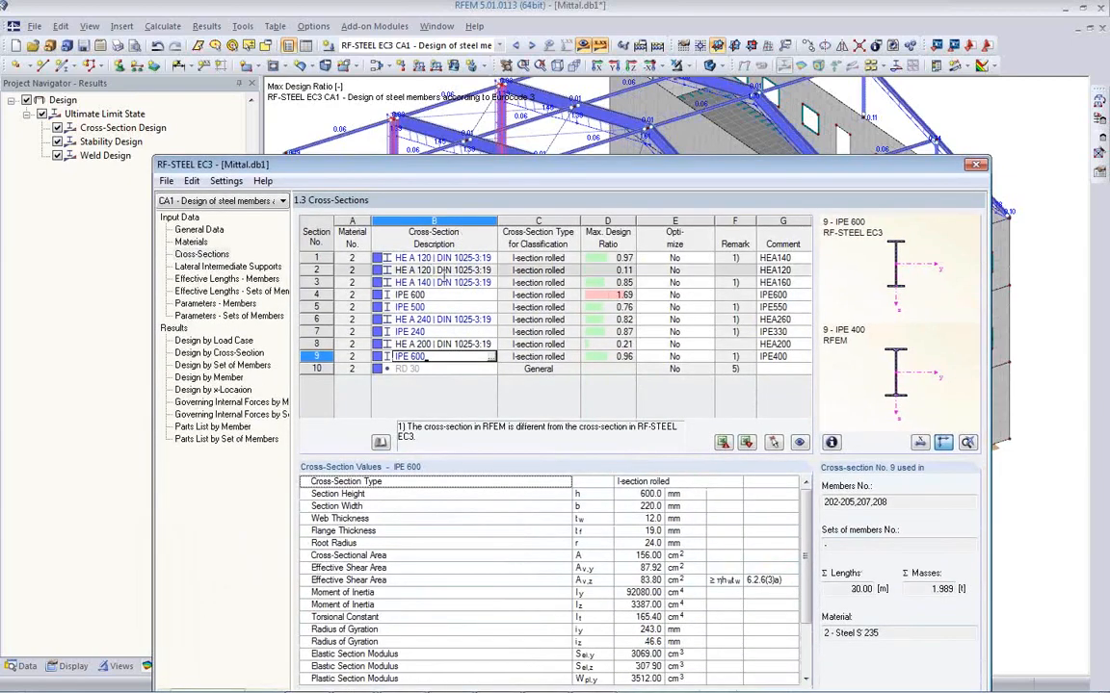
right_click(438, 274)
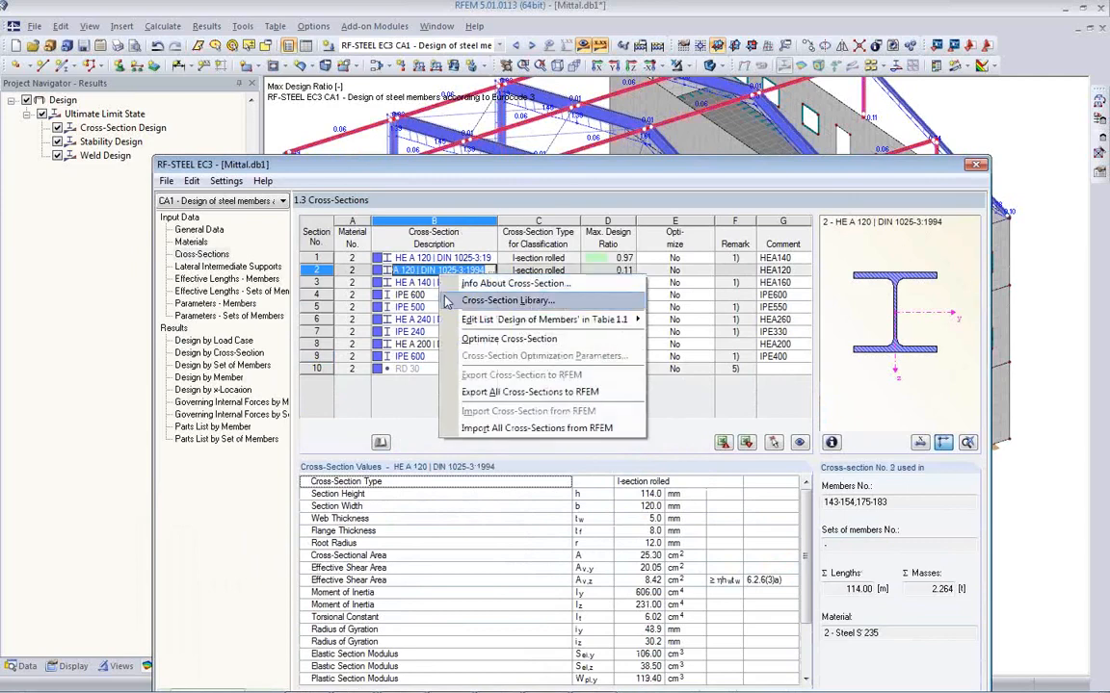
click(493, 393)
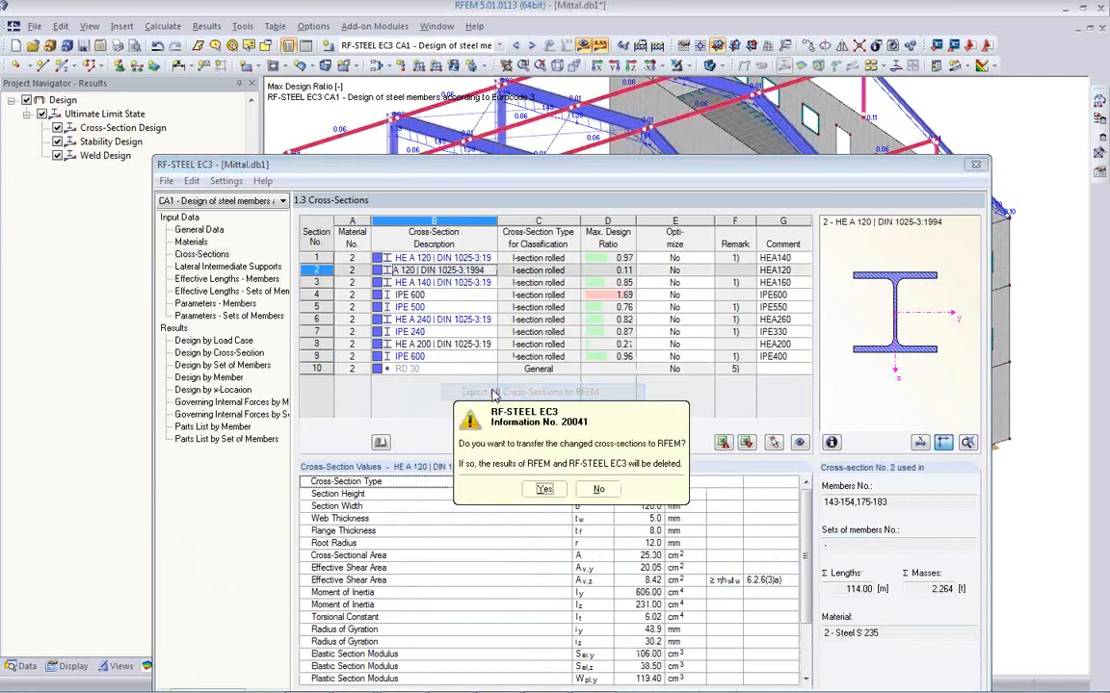
click(545, 490)
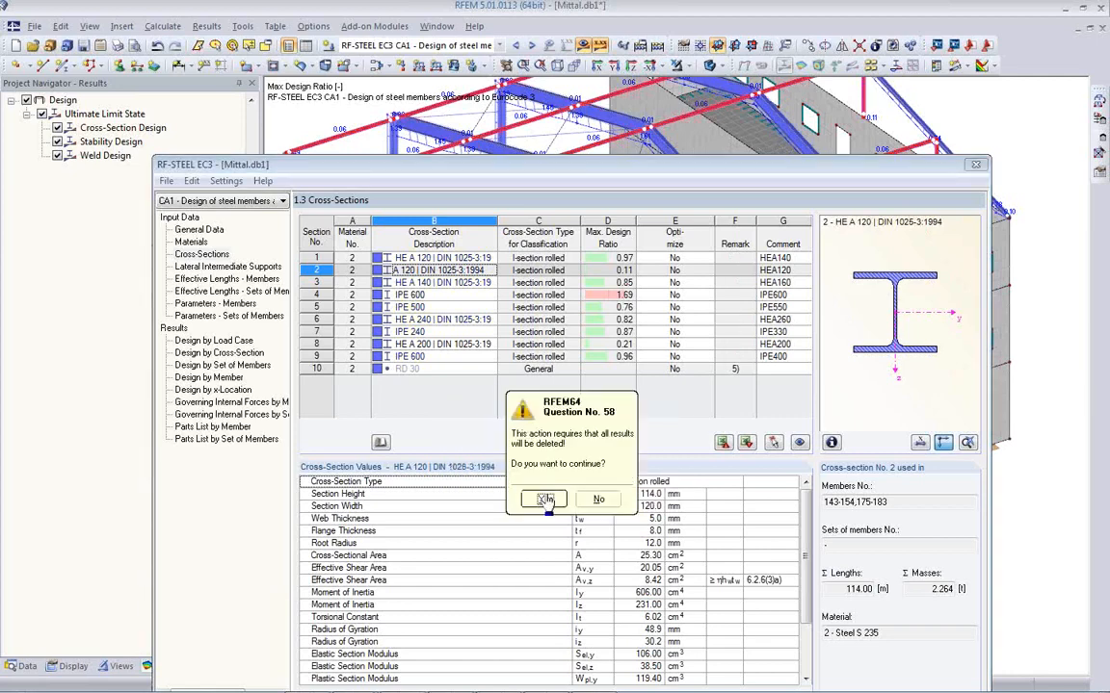
click(545, 499)
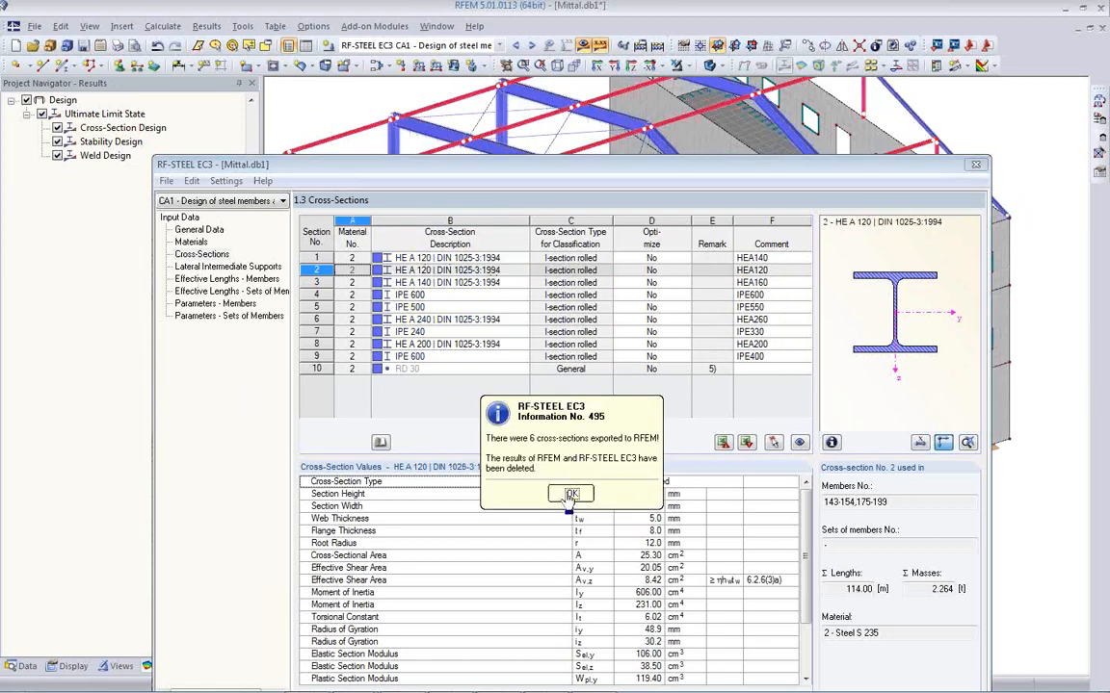
click(571, 494)
drag(593, 166, 484, 82)
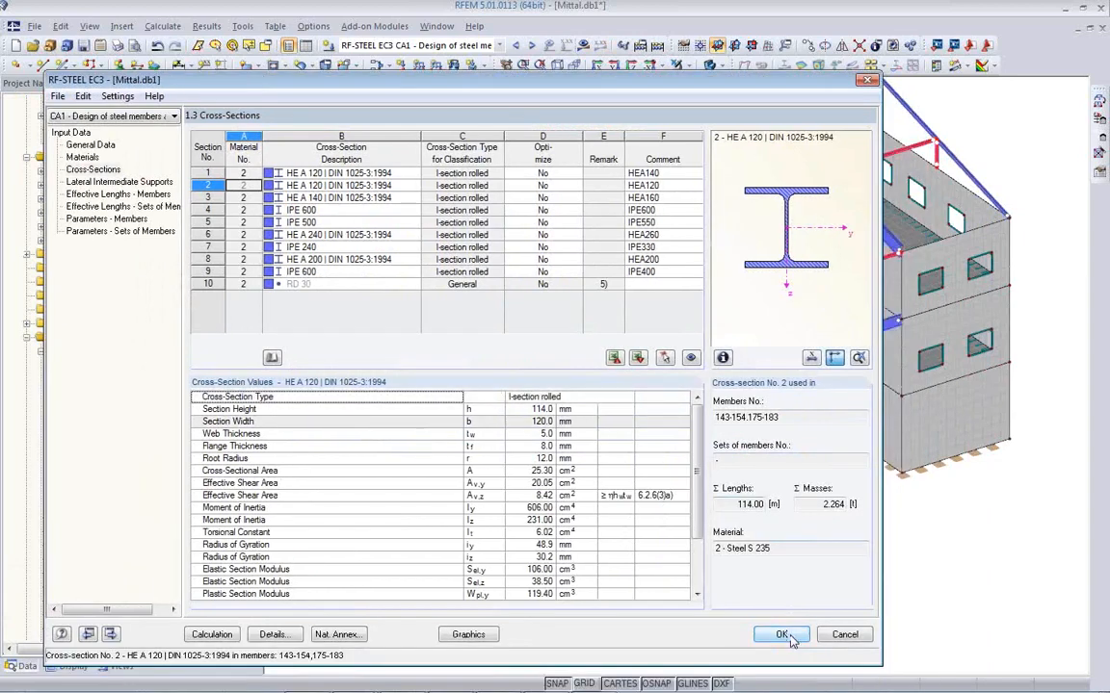
click(782, 635)
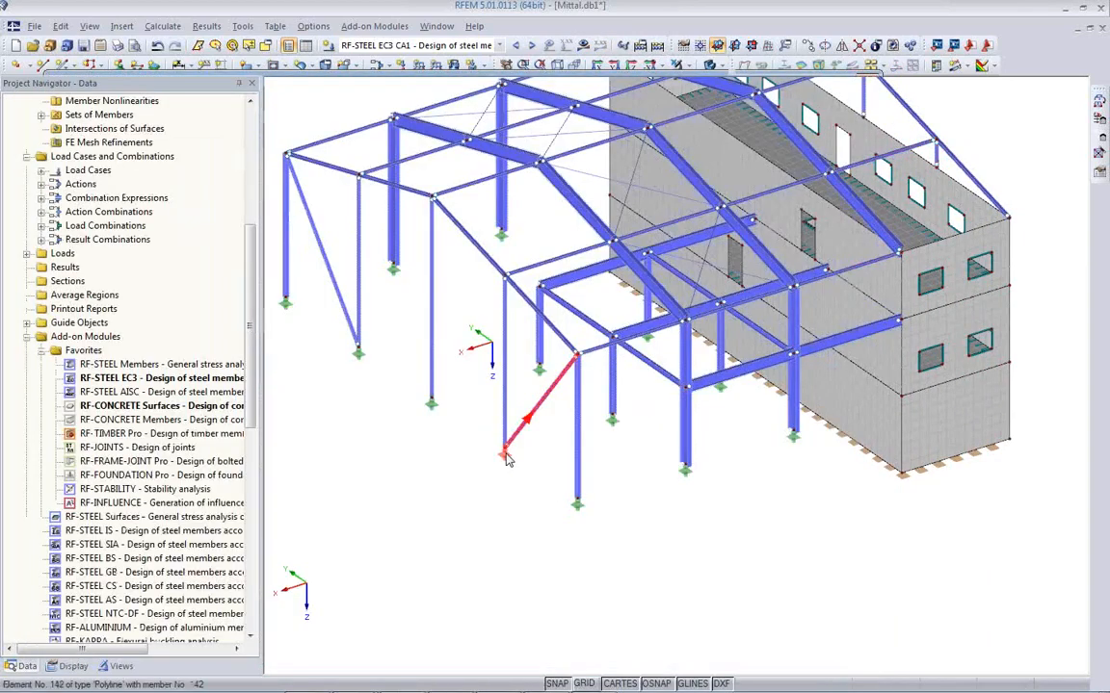
- Switch the model display to wireframe and rotate it to show the inner columns beneath the roof frames
ctrl+middle_drag(508, 448, 585, 433)
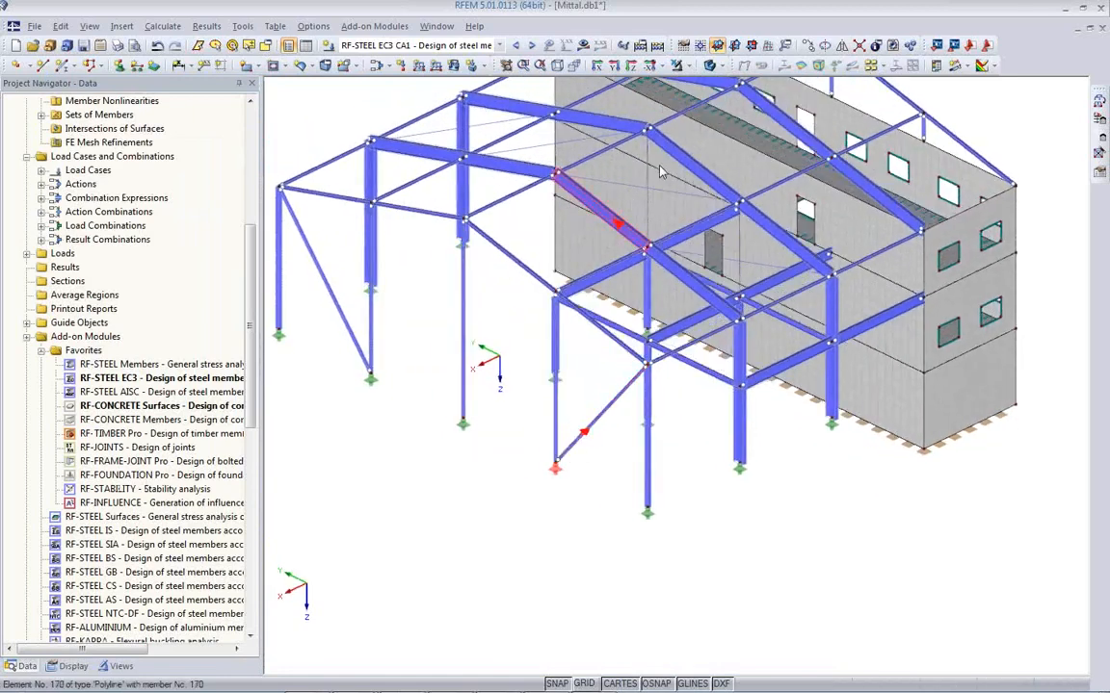
click(677, 65)
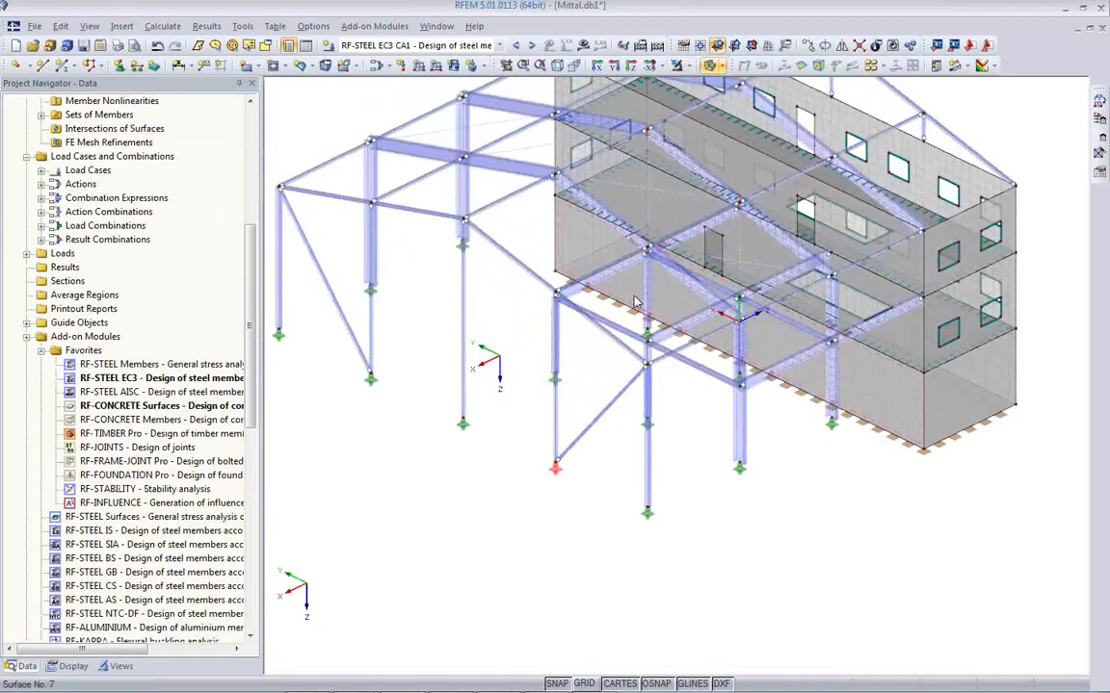
click(713, 66)
ctrl+middle_drag(409, 402, 347, 405)
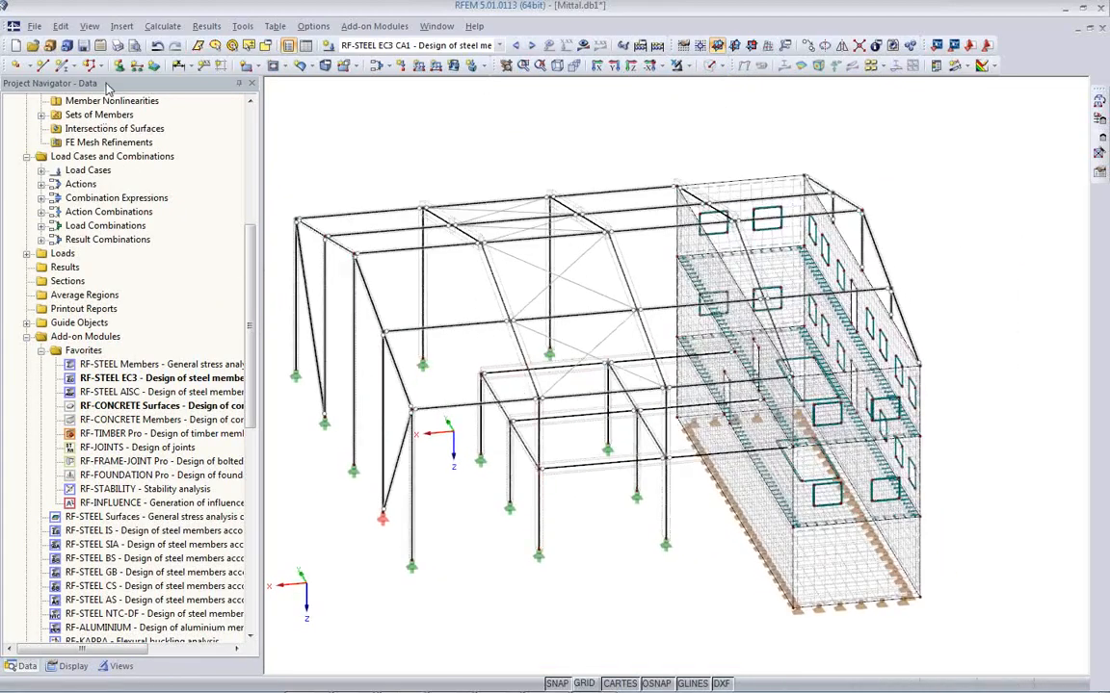
- Add two HE A 240 members, rotated -90°, from the inner column heads to the roof frames, adopting the properties of an existing column
click(44, 66)
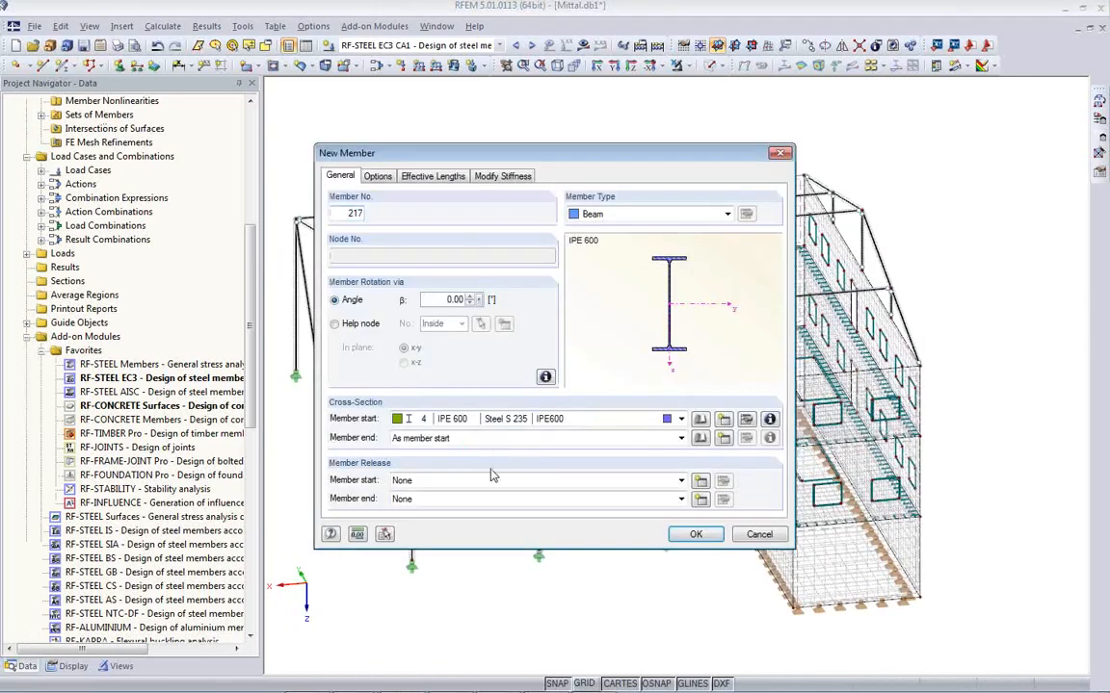
click(385, 534)
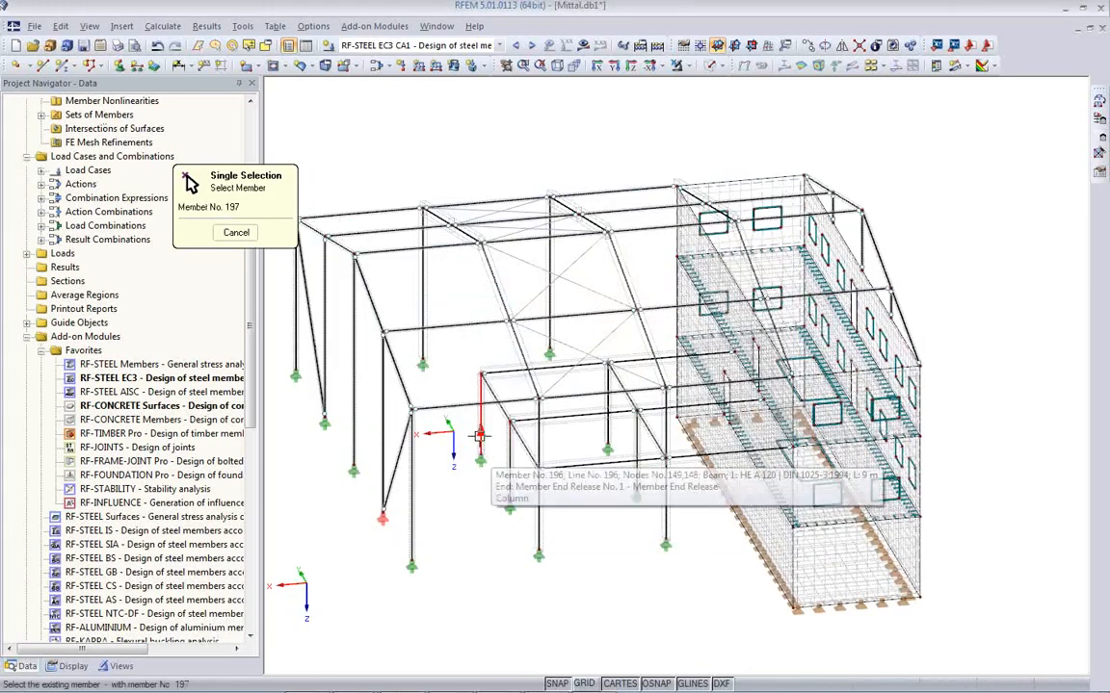
click(479, 435)
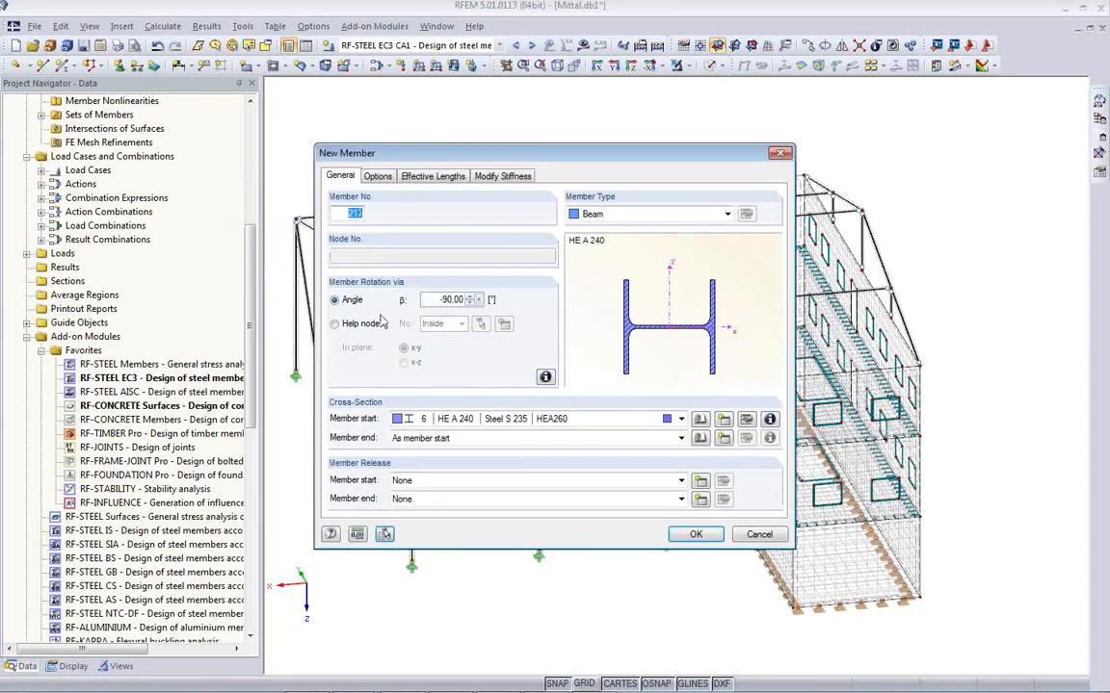
click(695, 536)
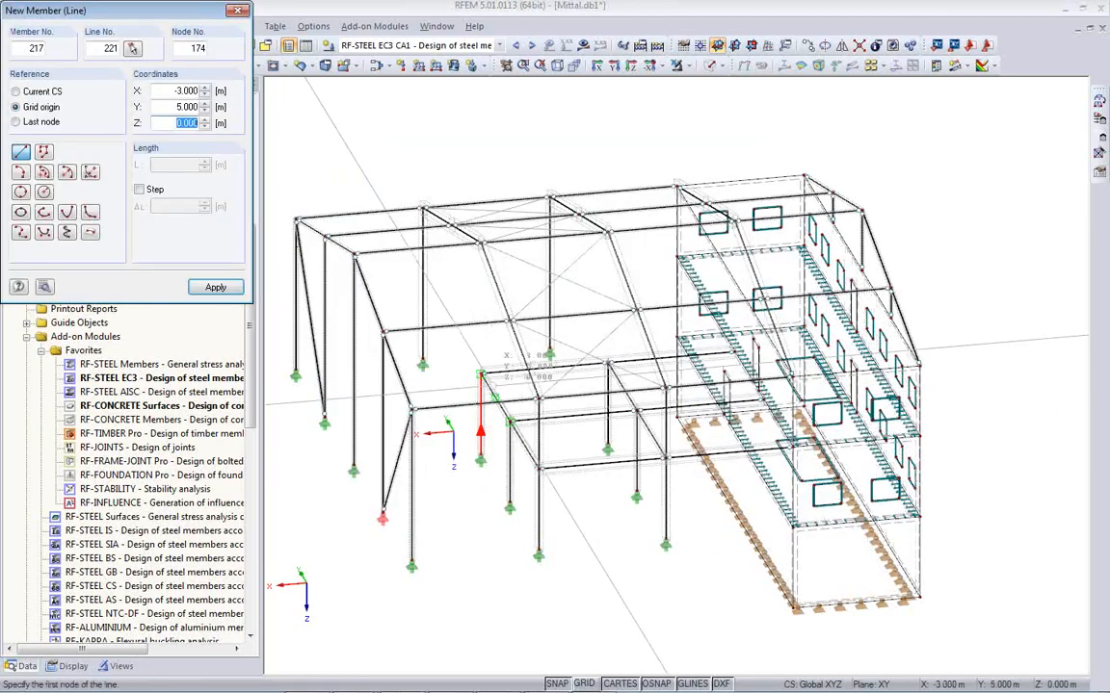
click(480, 242)
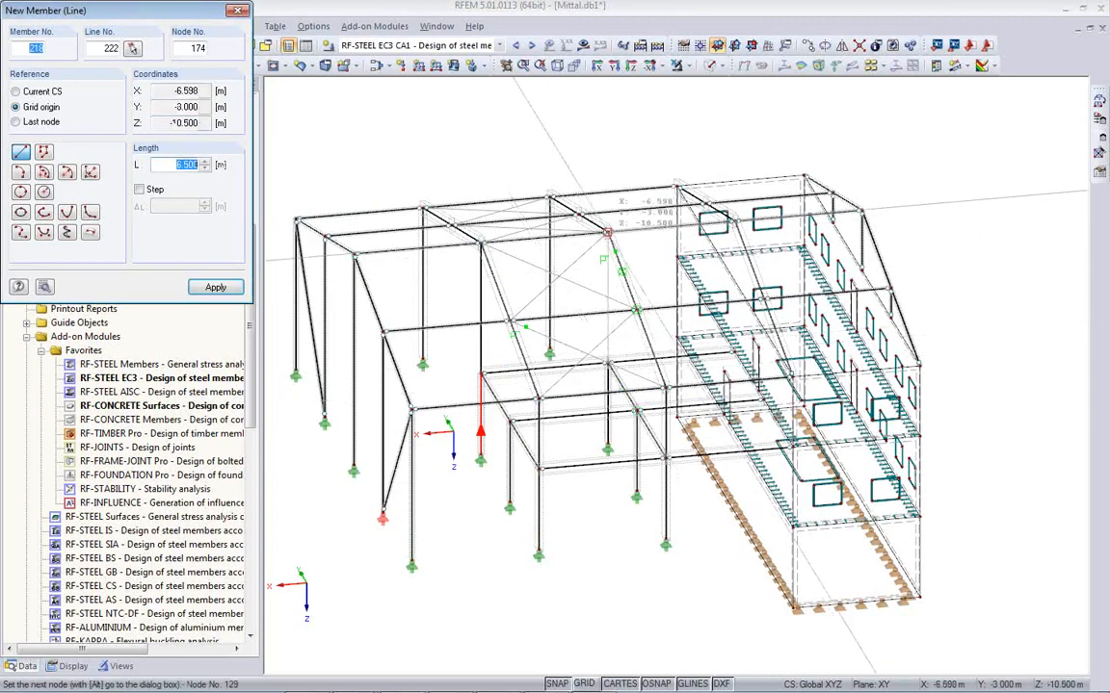
key(Escape)
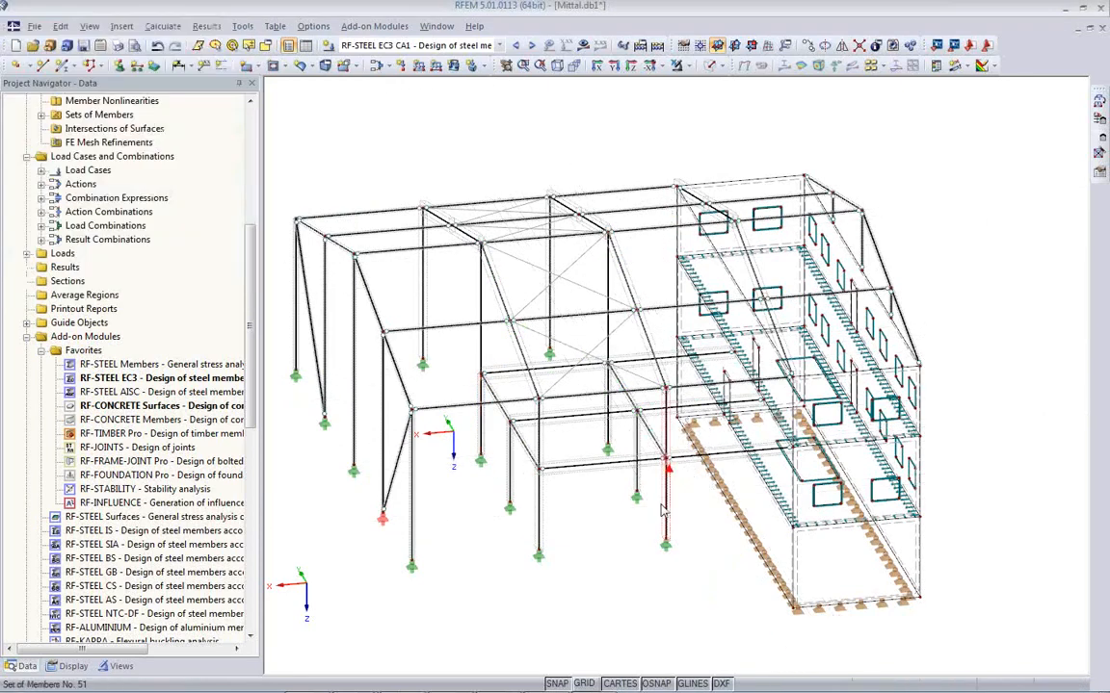
- Copy the short vertical member at the building's far end wall once by 6.000 m in X to the neighbouring roof frame
click(864, 249)
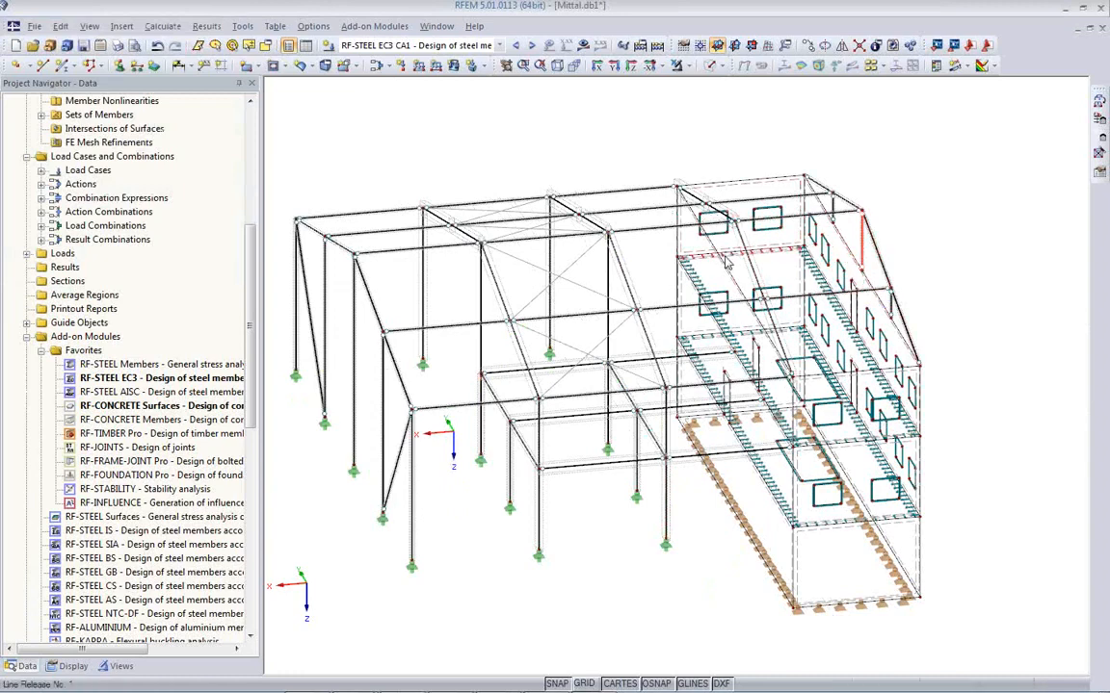
click(727, 45)
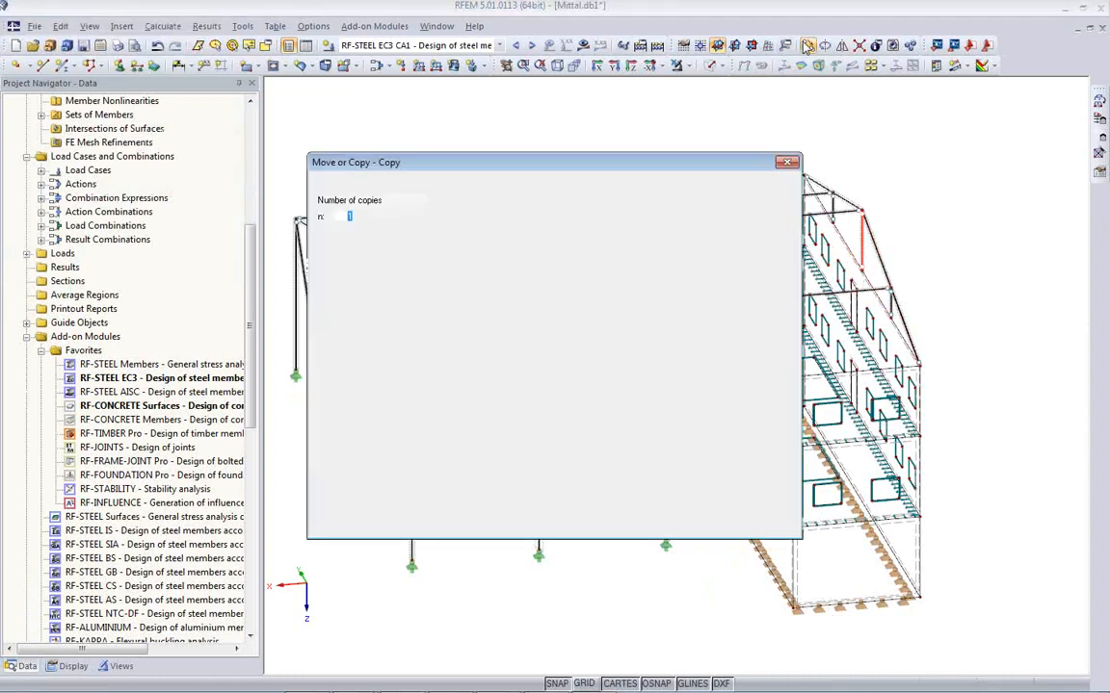
click(445, 362)
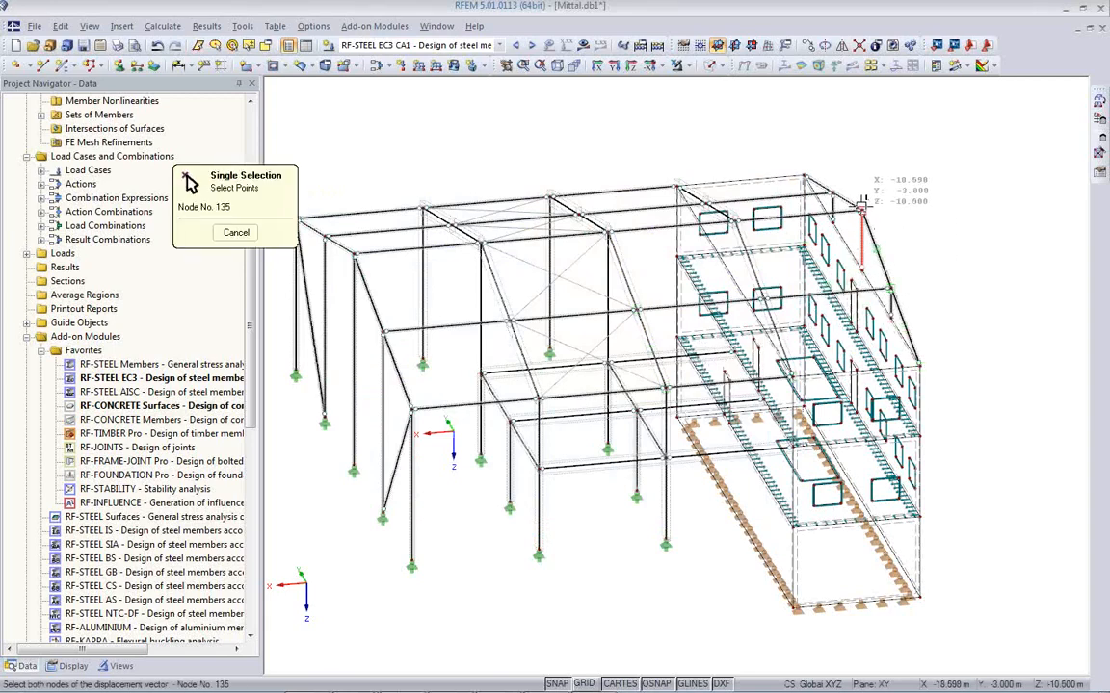
click(659, 202)
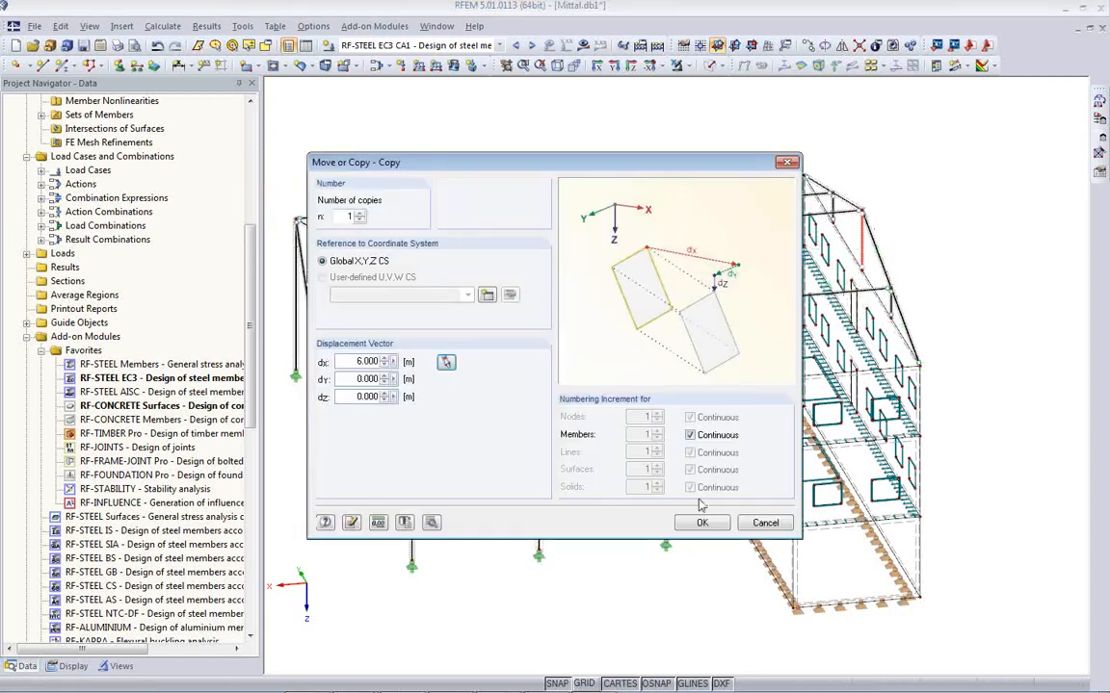
click(701, 522)
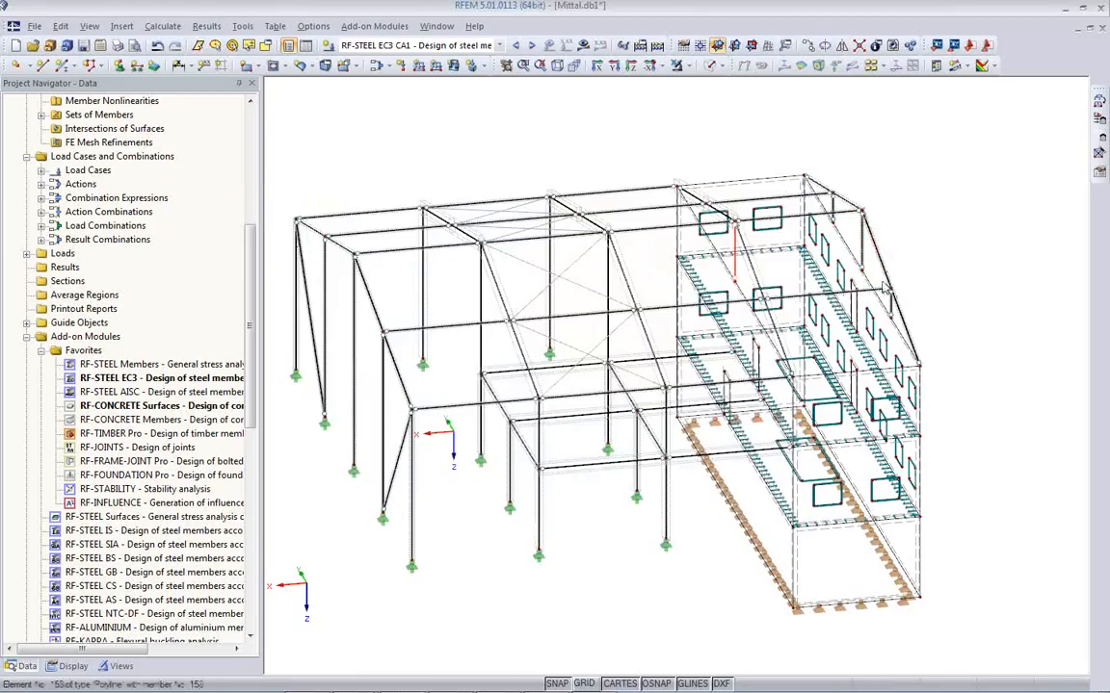
- Assign release 1 (Local) to the member ends of the two HE A 240 members beneath the roof frames
ctrl+middle_drag(679, 327, 939, 311)
scroll(566, 321, up, 3)
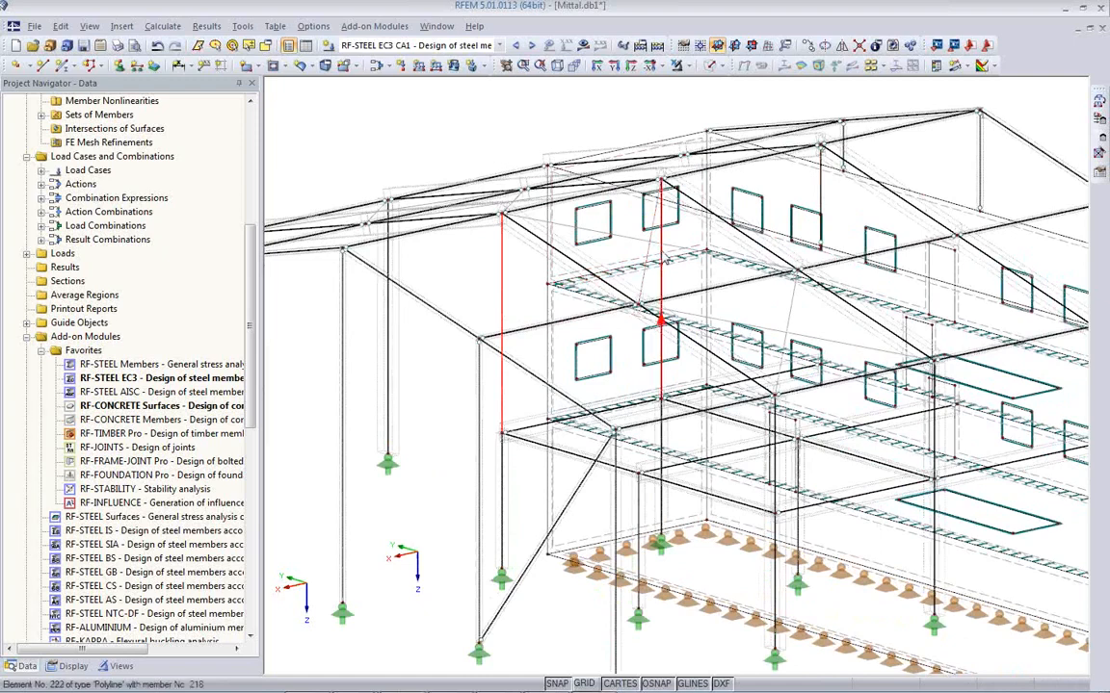
double_click(665, 258)
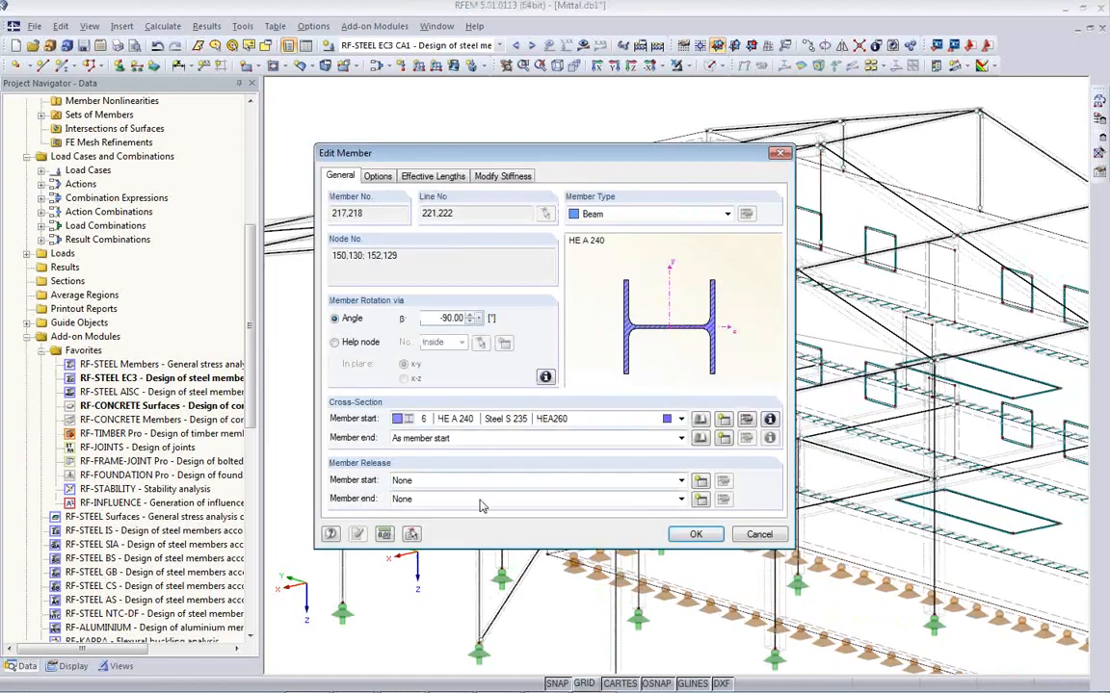
click(481, 503)
click(424, 522)
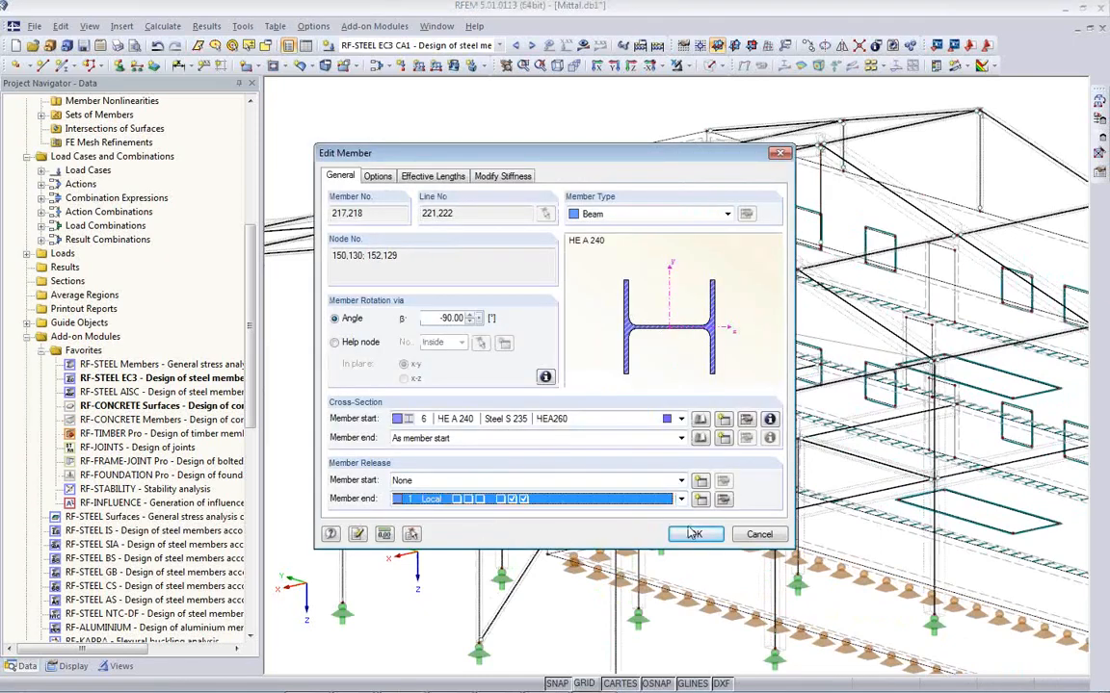
click(695, 535)
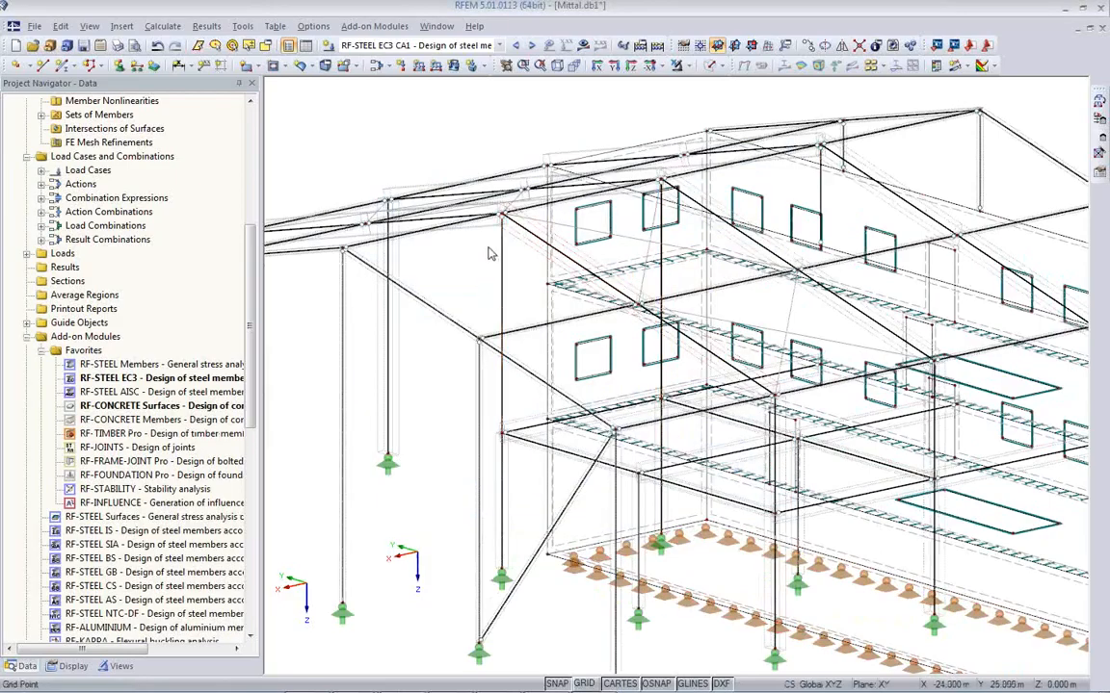
- Switch the model to solid rendering and set the rotation angle of the two short inner platform columns to 90°
scroll(493, 249, down, 3)
mouse_move(492, 251)
ctrl+middle_down()
mouse_move(523, 306)
mouse_move(500, 381)
ctrl+middle_up()
scroll(500, 383, up, 3)
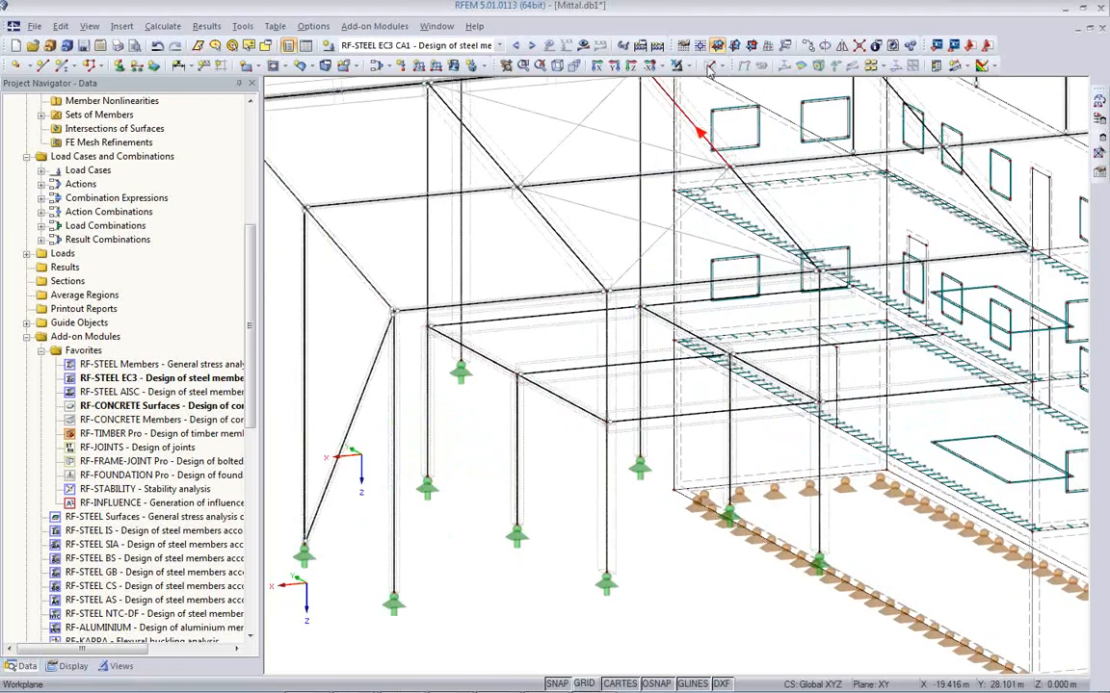
click(709, 66)
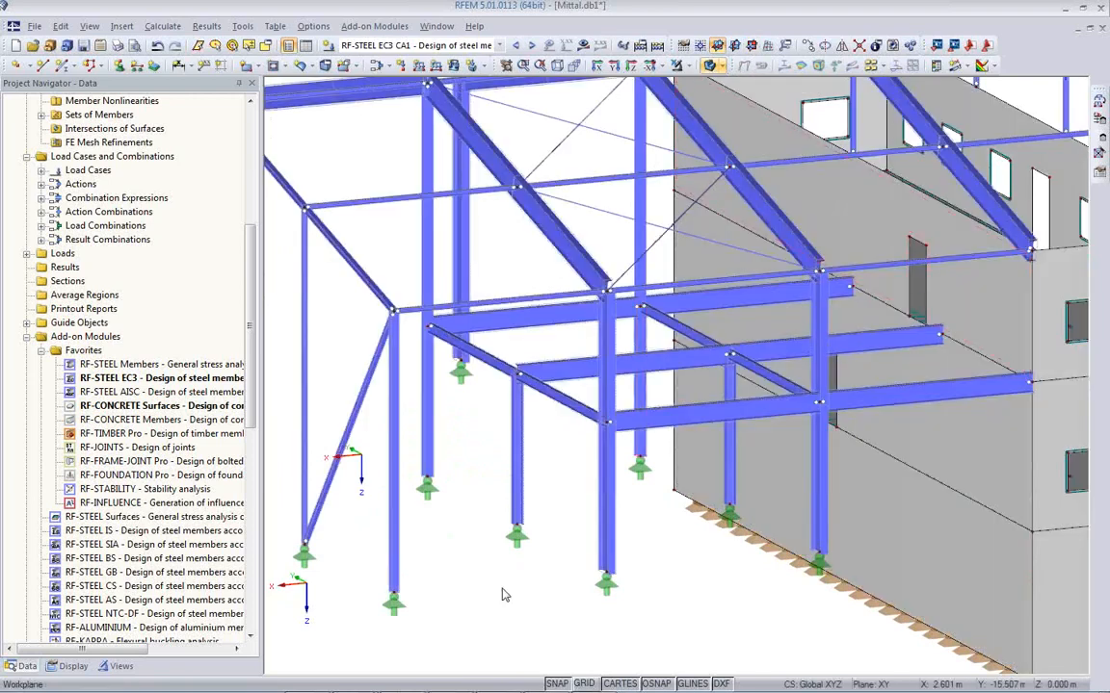
click(523, 497)
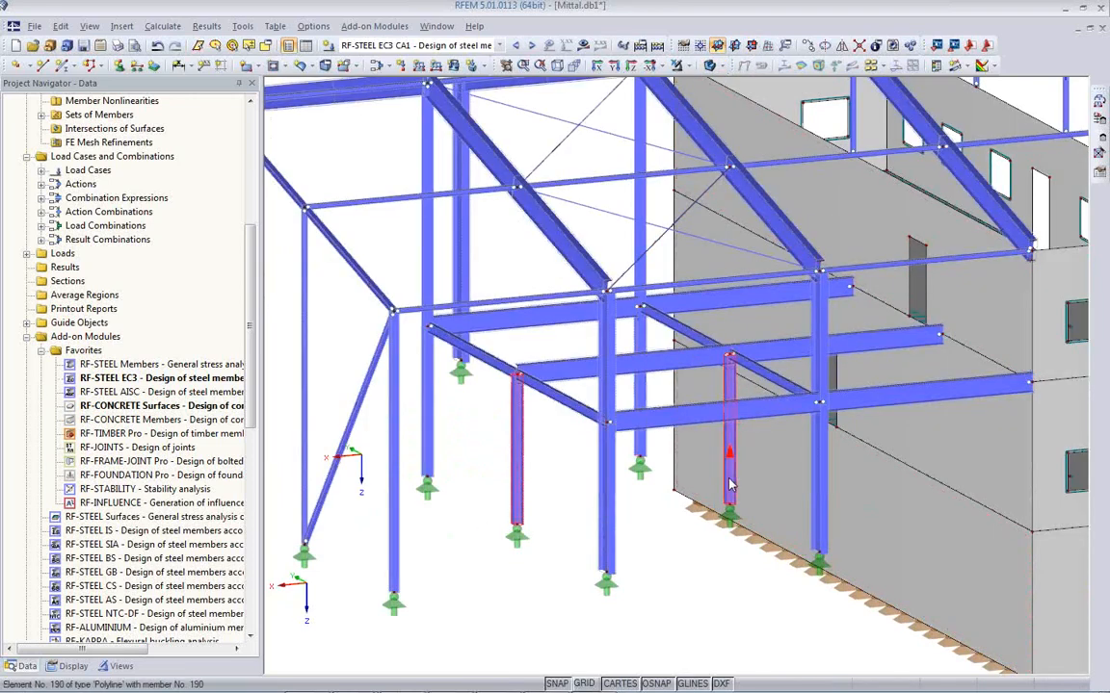
double_click(729, 484)
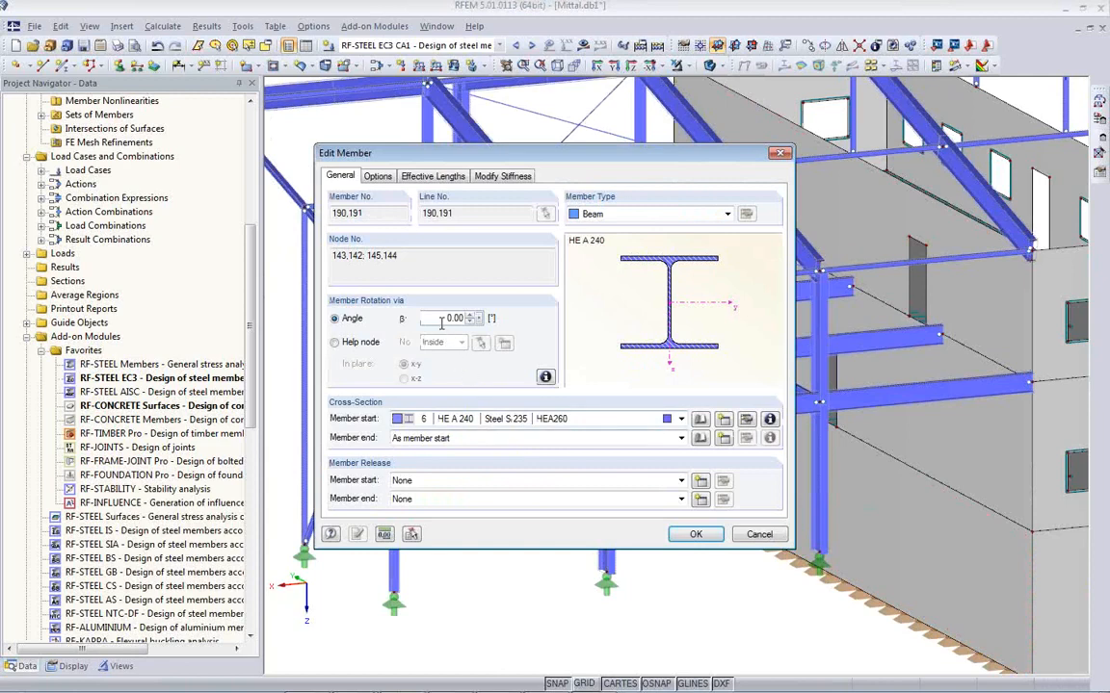
text(90)
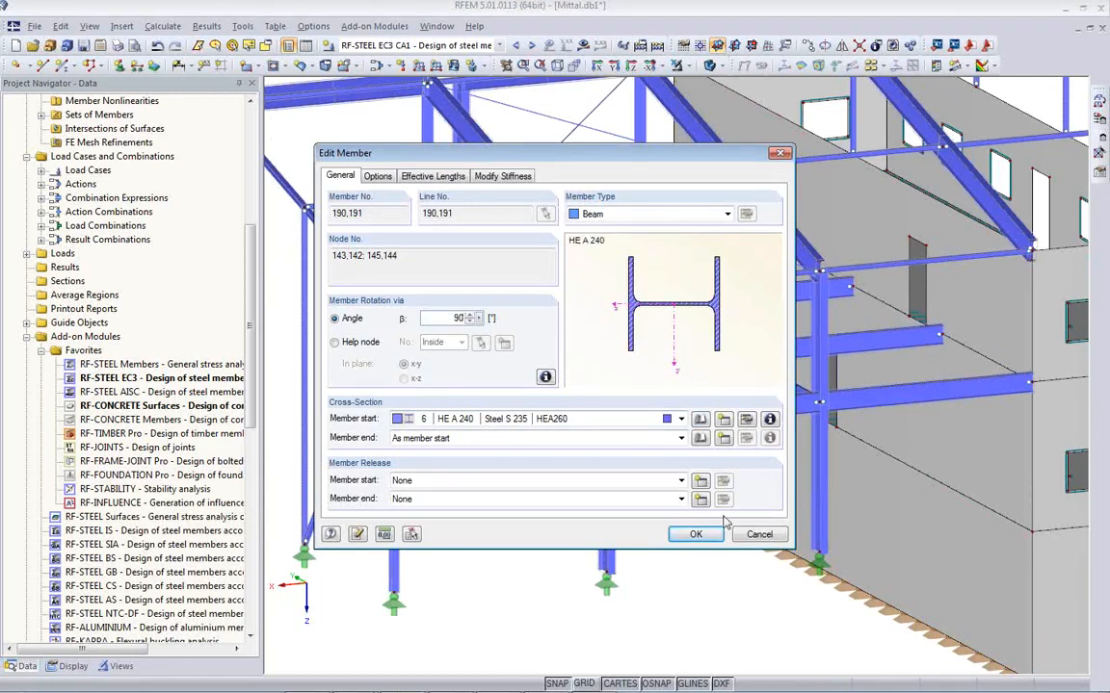
click(694, 535)
scroll(508, 532, up, 4)
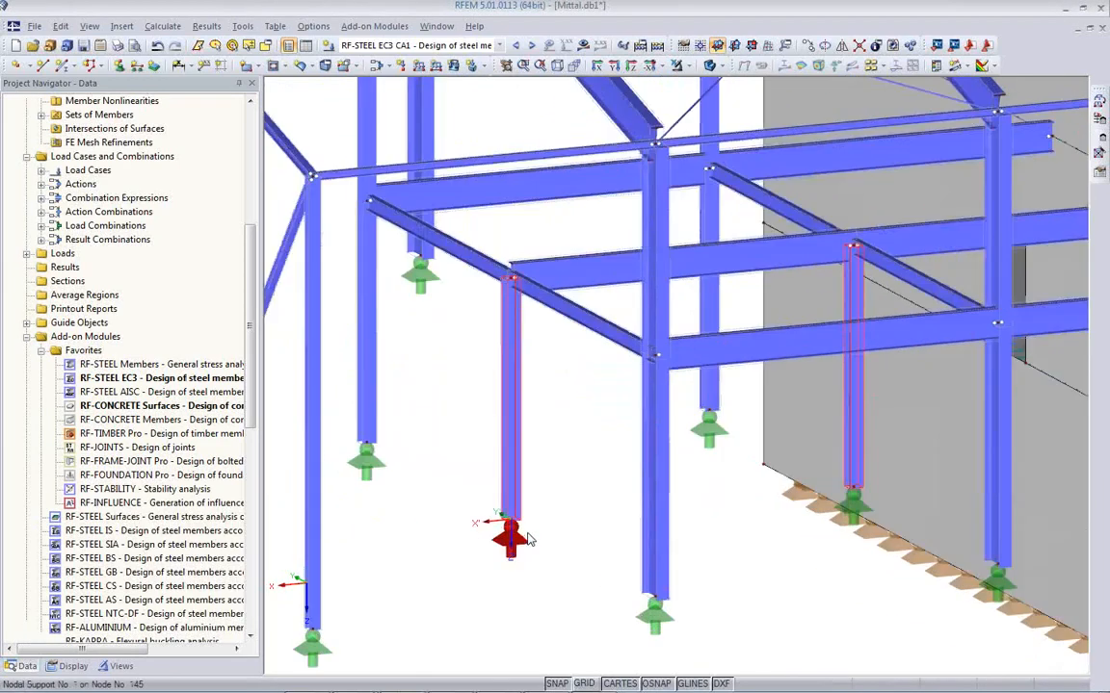
- Start the calculation of the RF-STEEL EC3 CA1 design results for the modified model
scroll(403, 494, down, 5)
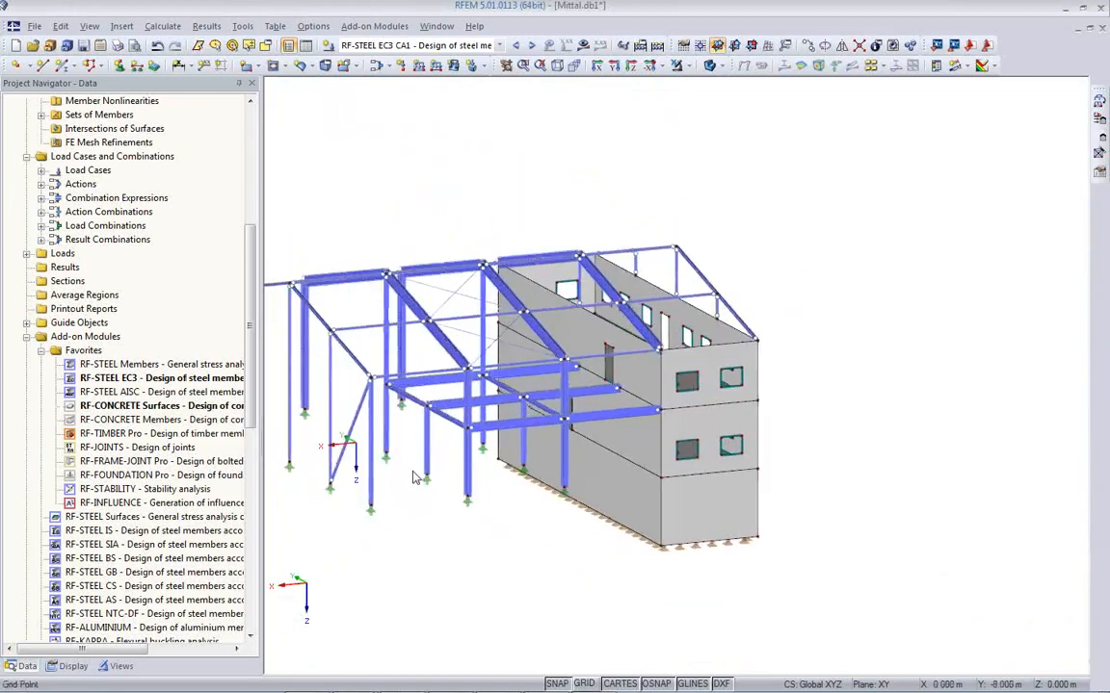
ctrl+middle_drag(580, 440, 677, 552)
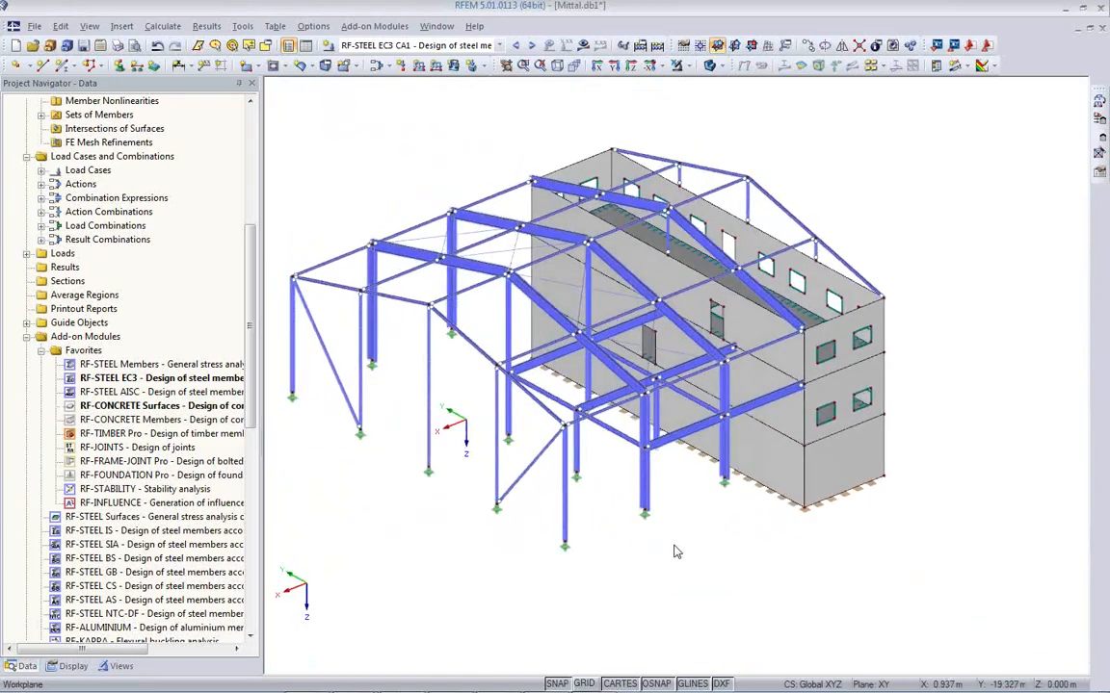
middle_drag(760, 553, 841, 582)
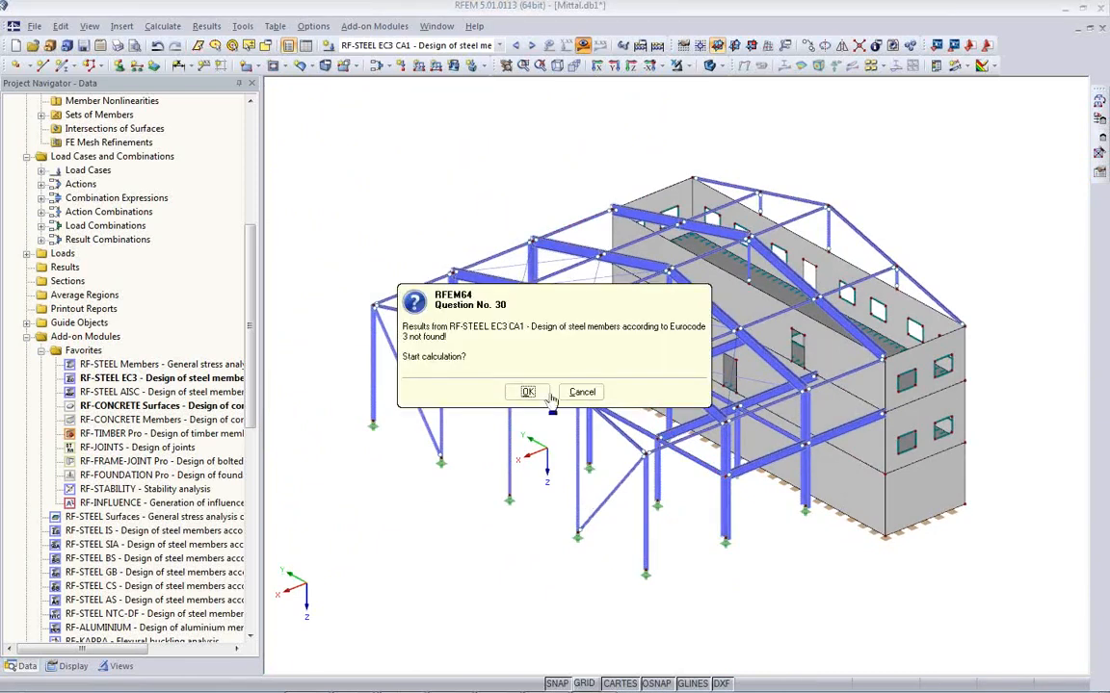
click(525, 393)
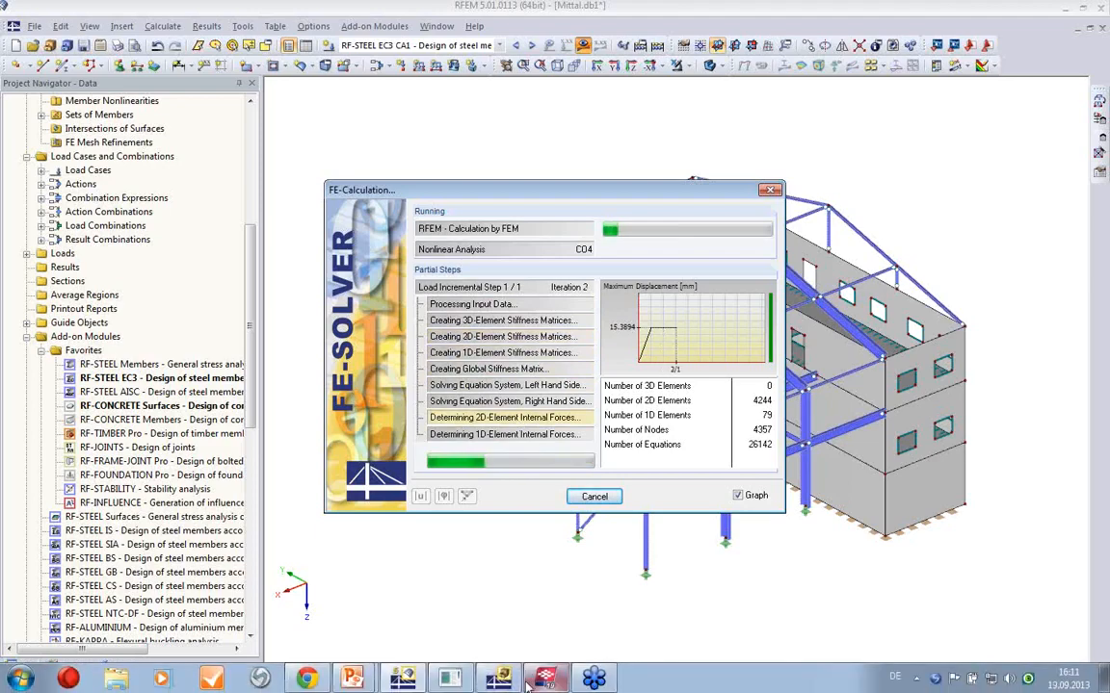
- Switch to Tekla Structures and examine the beam-to-column connections of the hall's intermediate platform
click(534, 685)
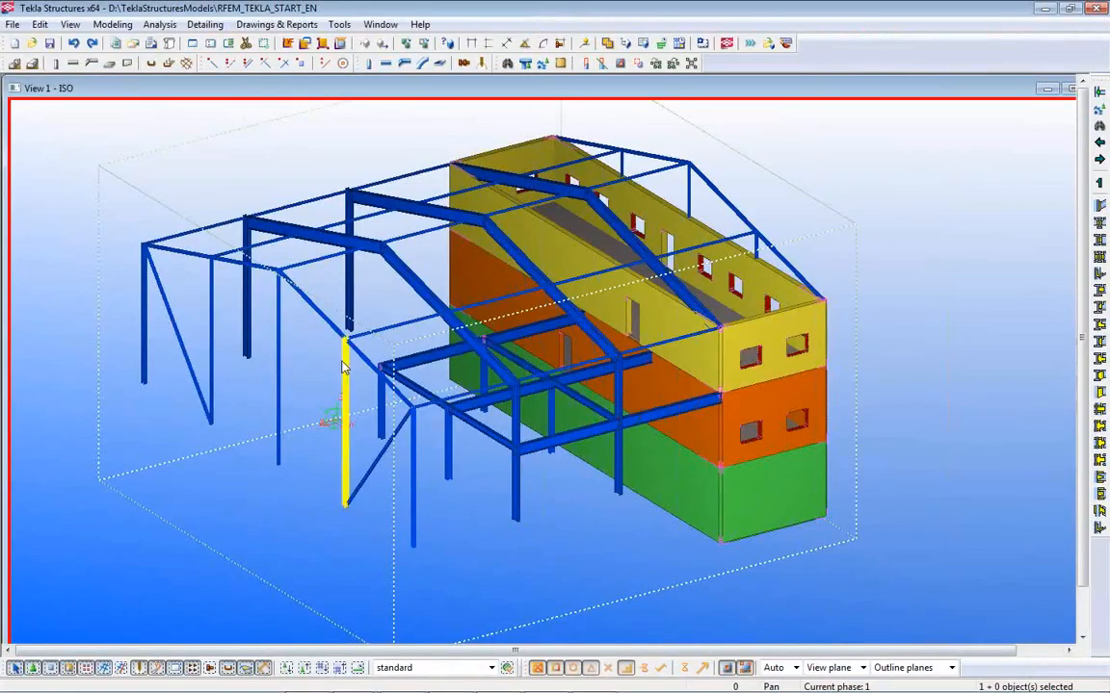
scroll(448, 389, up, 1)
scroll(447, 388, up, 5)
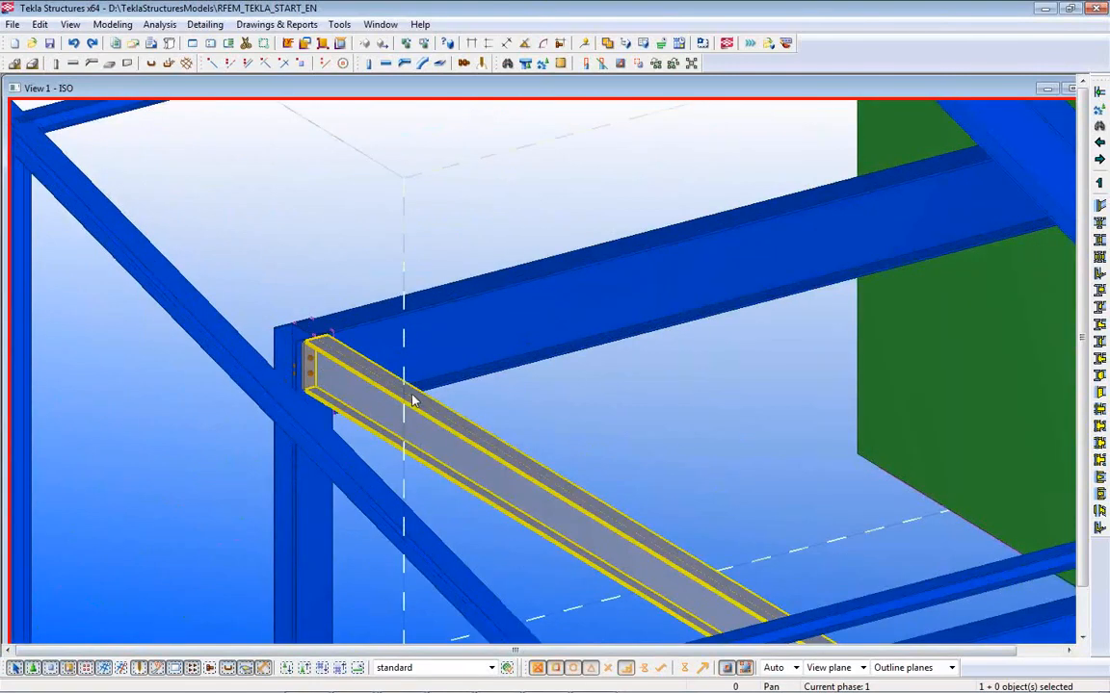
scroll(406, 400, up, 4)
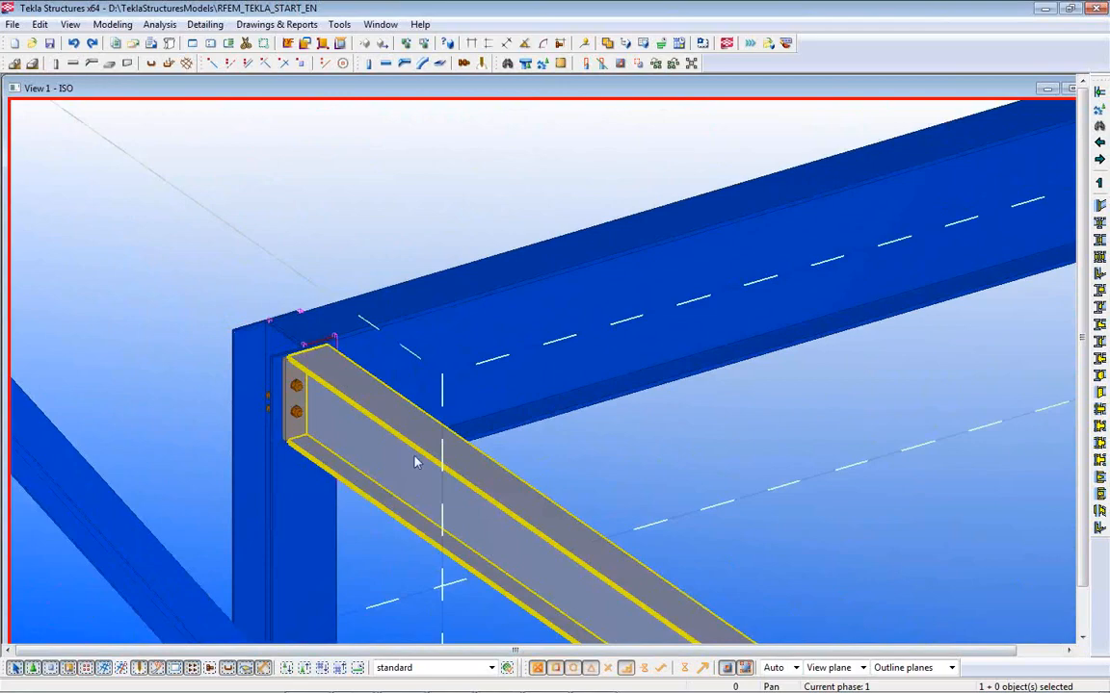
scroll(414, 462, down, 6)
scroll(785, 246, up, 2)
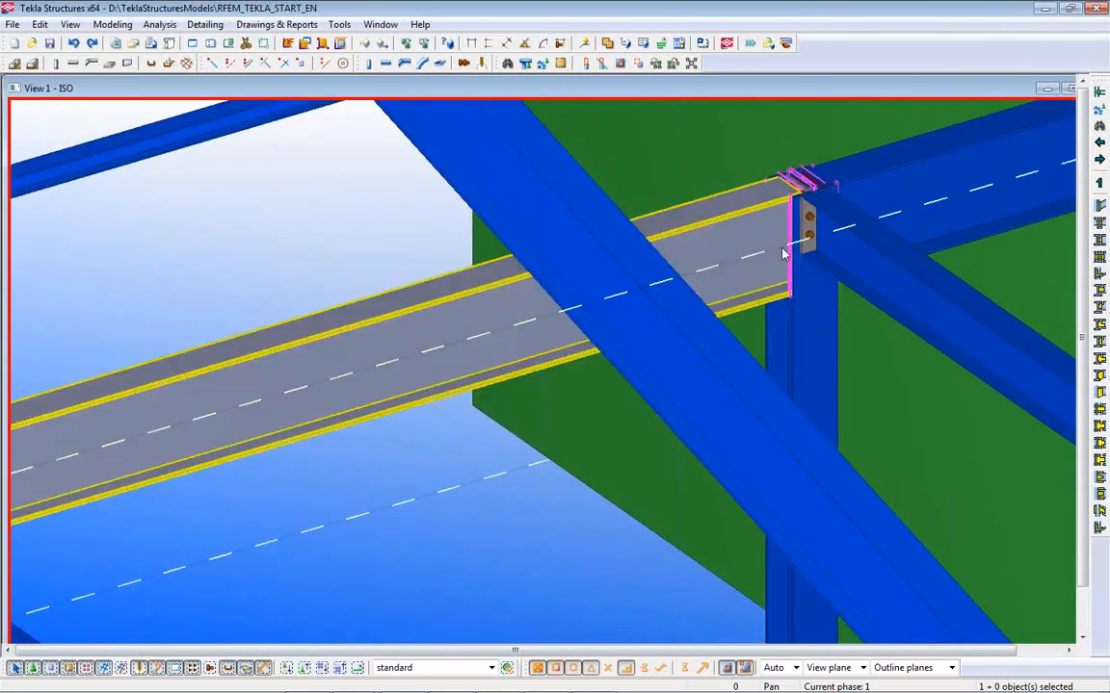
scroll(807, 246, down, 2)
middle_drag(834, 307, 402, 202)
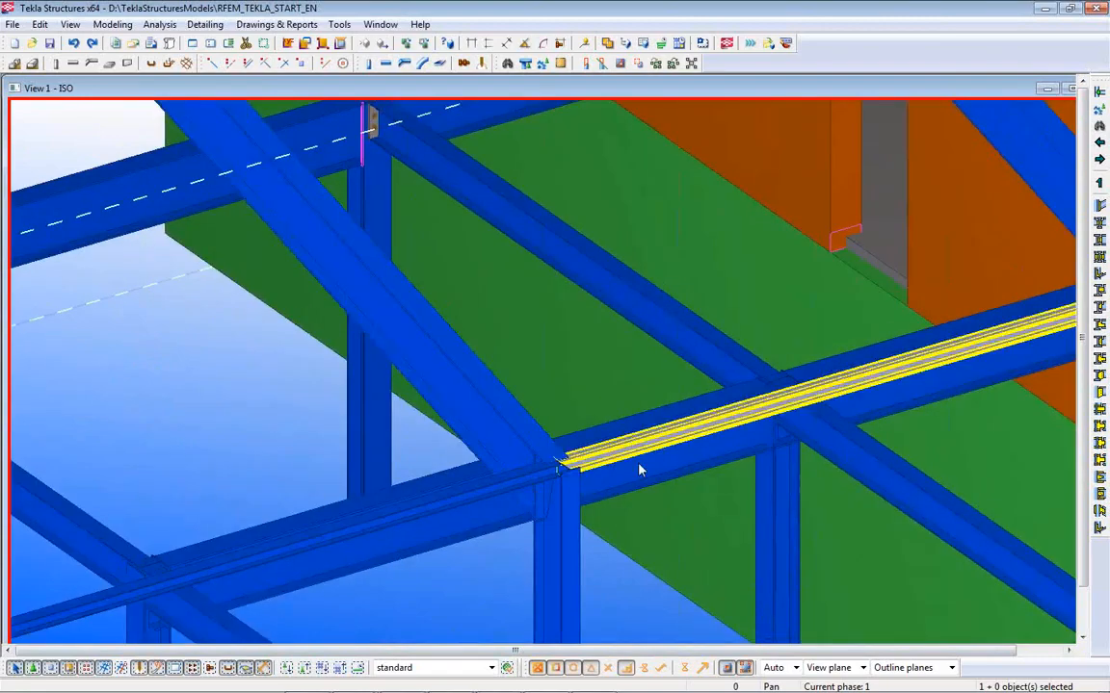
middle_drag(639, 469, 396, 139)
scroll(396, 139, up, 1)
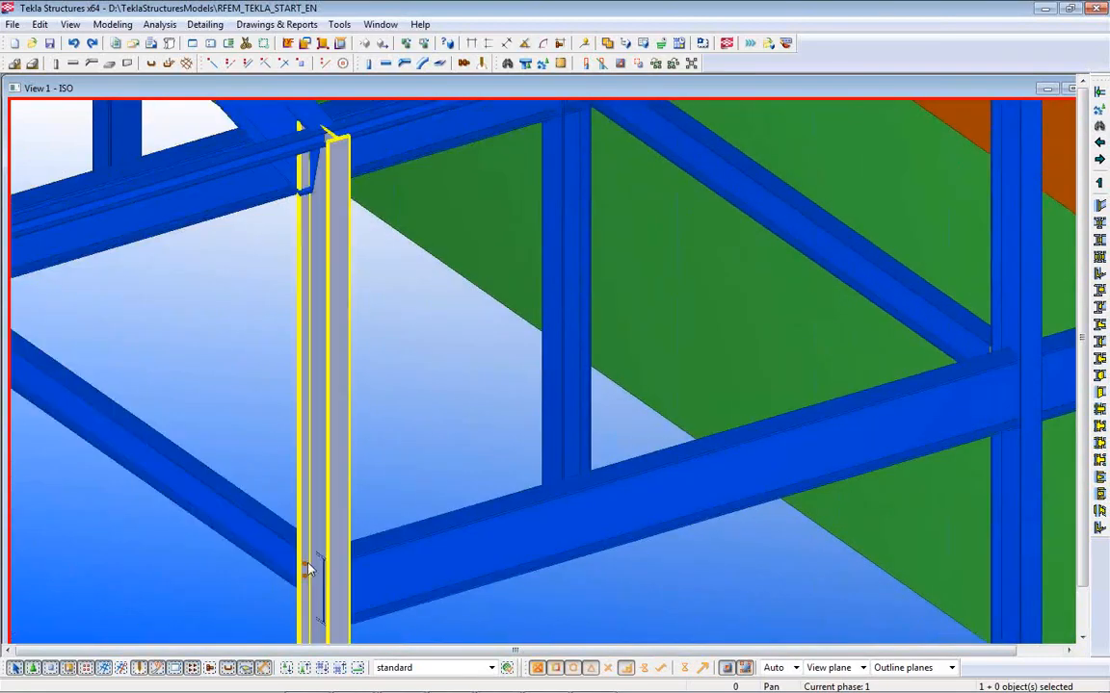
scroll(308, 568, down, 4)
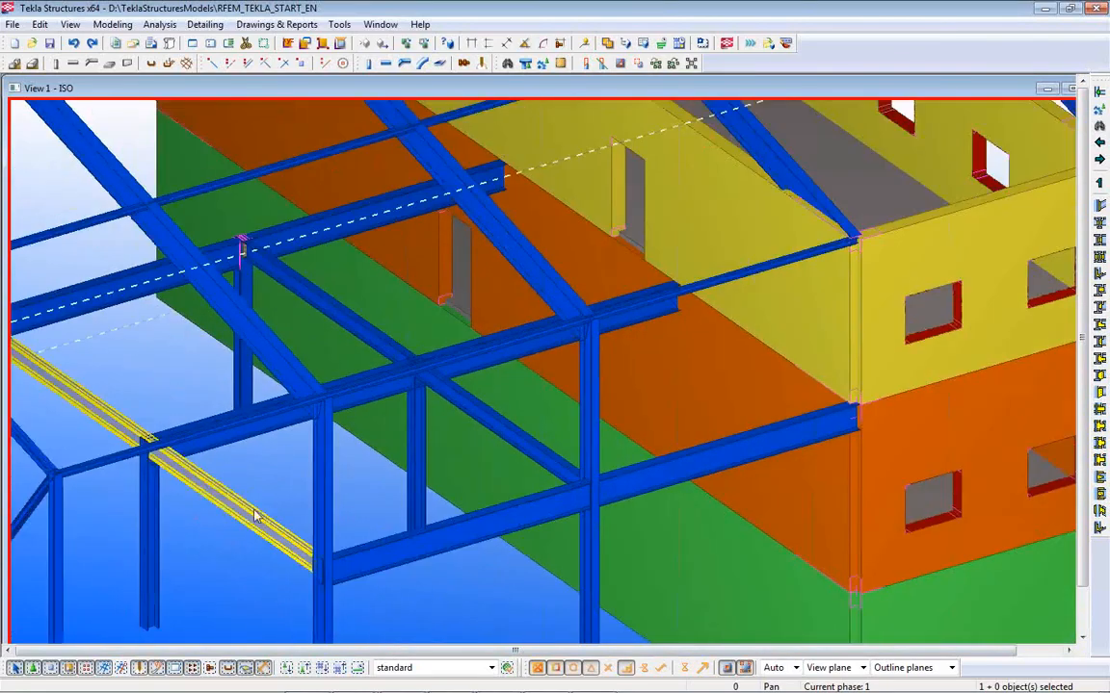
middle_drag(276, 518, 690, 639)
scroll(626, 539, down, 5)
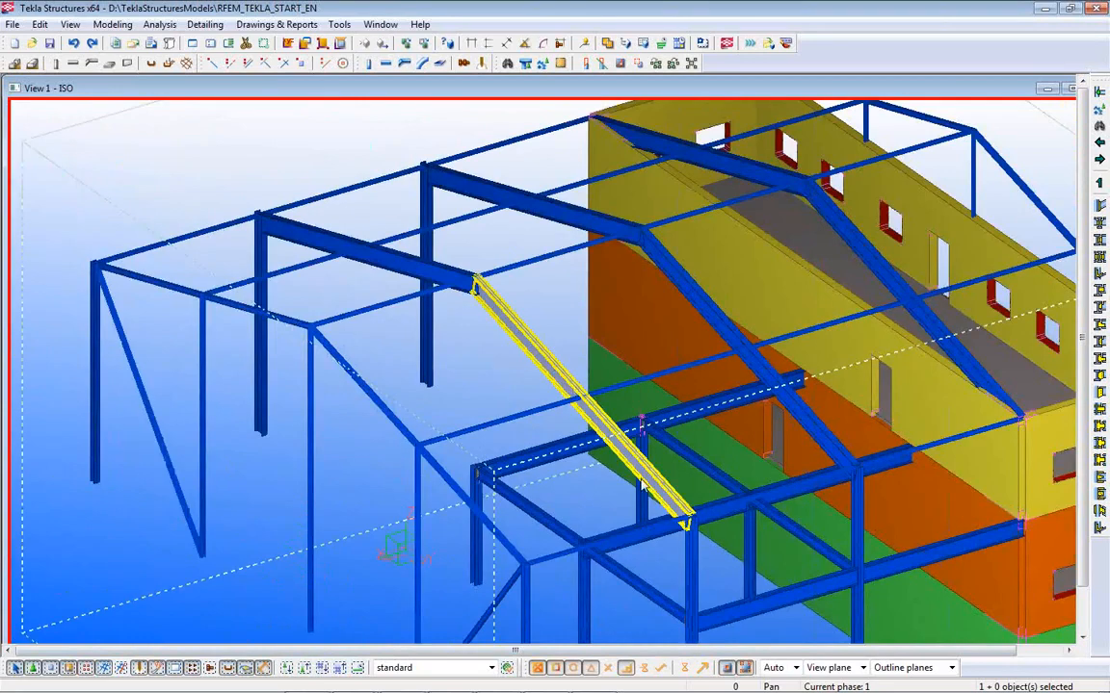
- Inspect the sloping roof beams and the front columns of the Tekla model, checking their profiles, and clear the selection
click(544, 358)
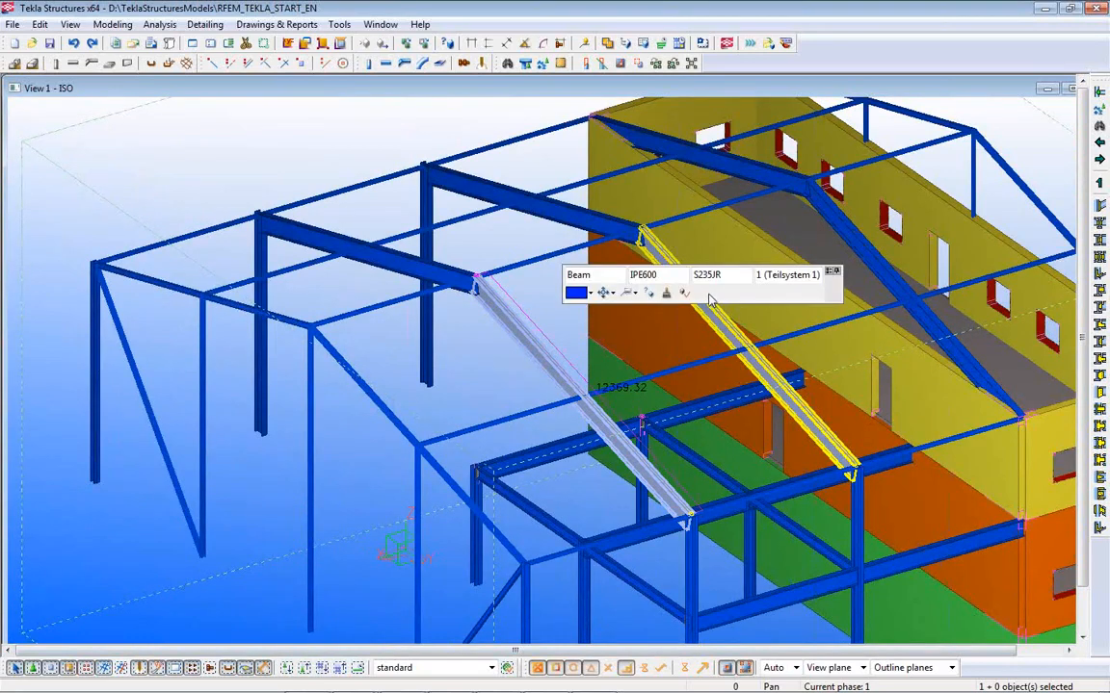
click(386, 424)
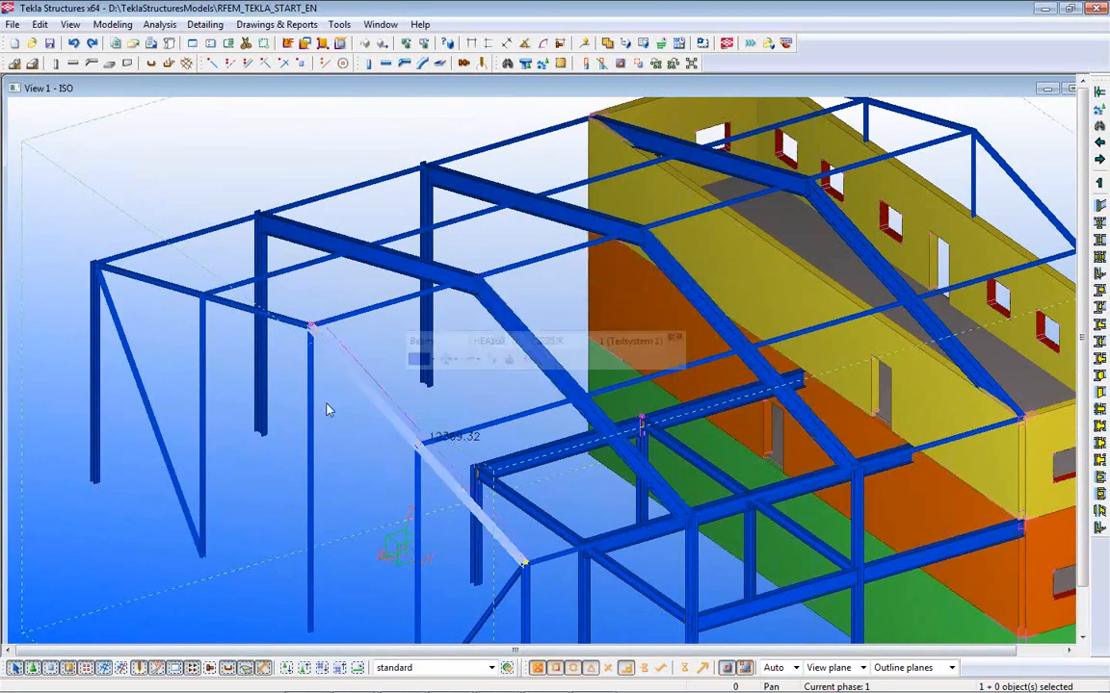
middle_drag(692, 501, 494, 323)
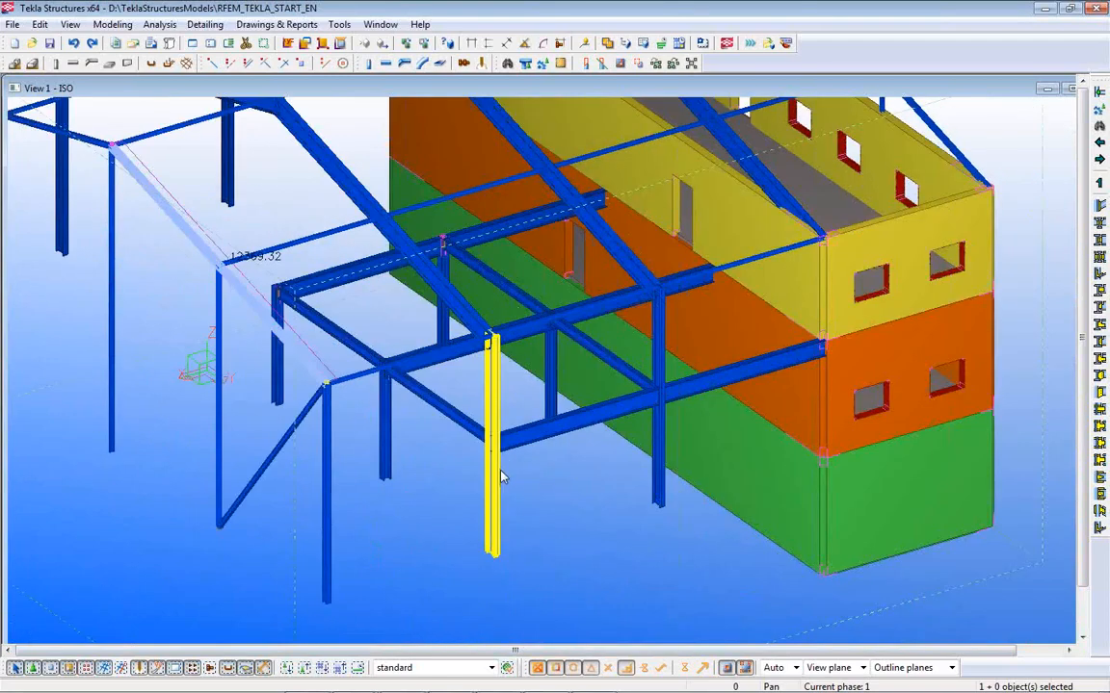
click(492, 474)
click(658, 453)
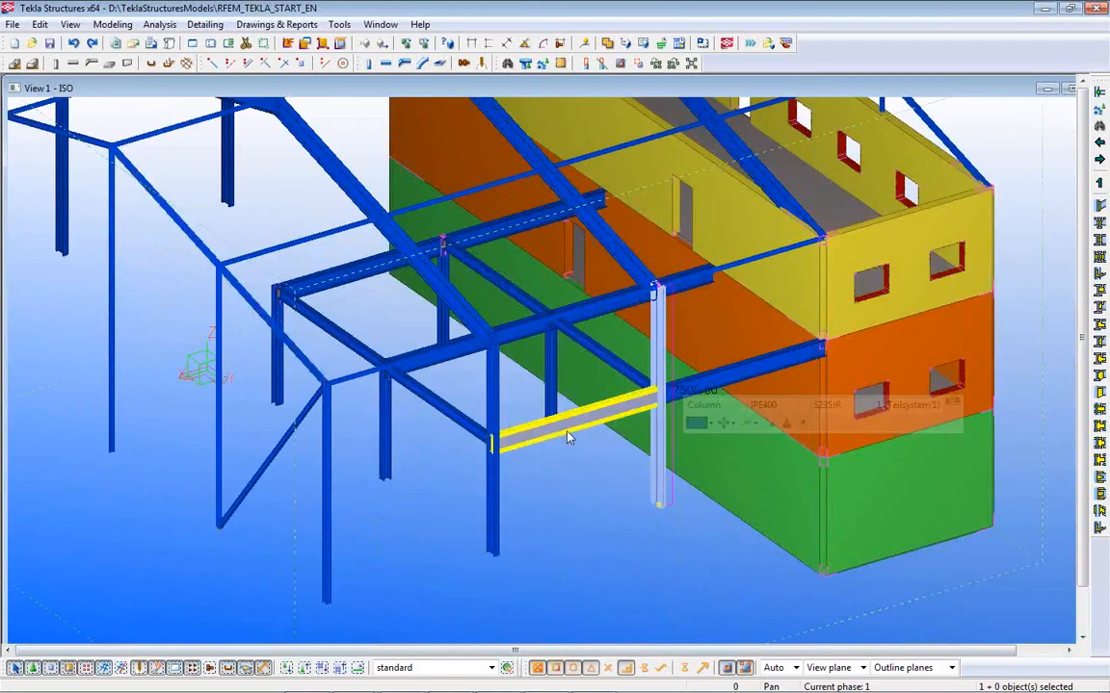
scroll(697, 437, down, 3)
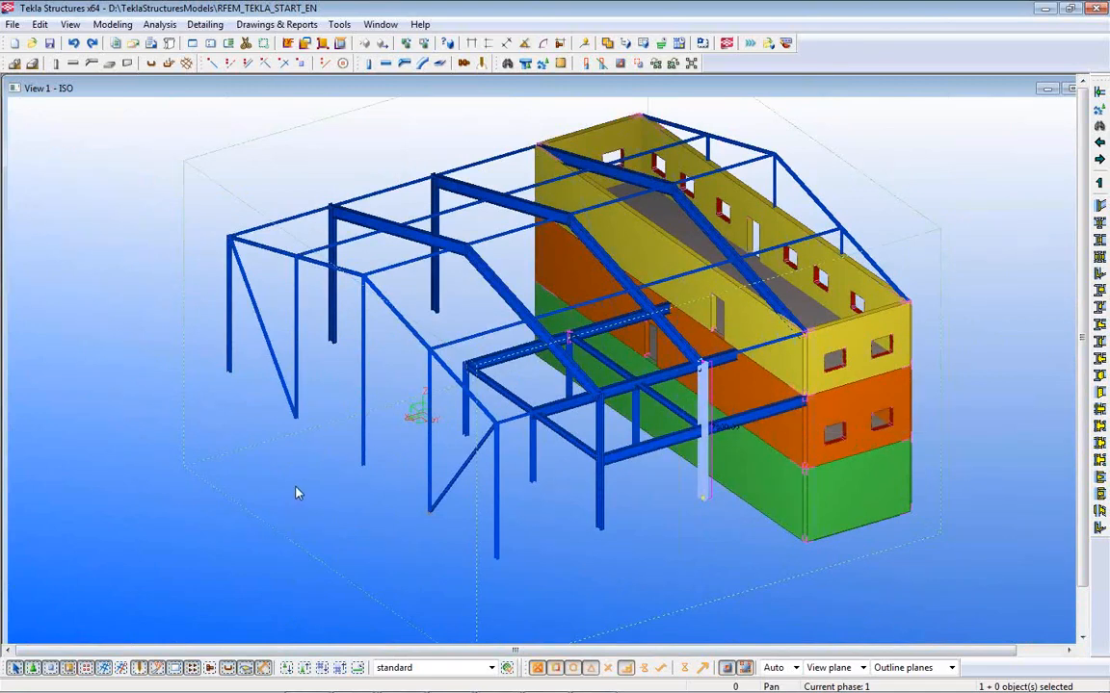
click(364, 494)
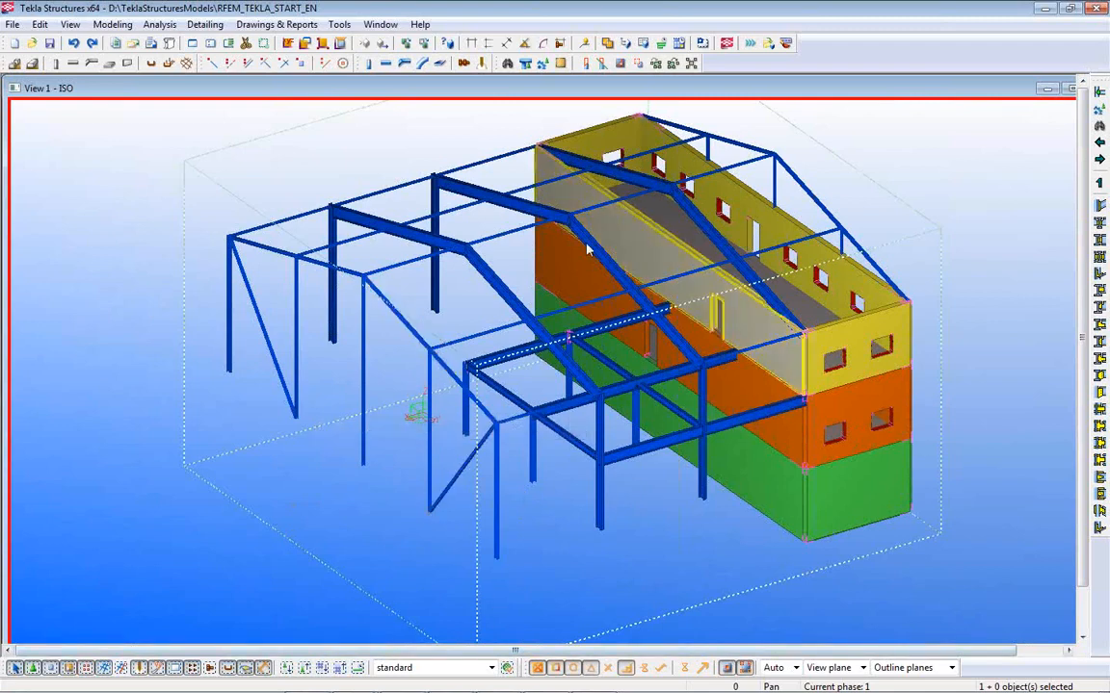
- Switch back to RFEM and dismiss the Microsoft Visual C++ Runtime Library window while the calculation runs
mouse_move(461, 688)
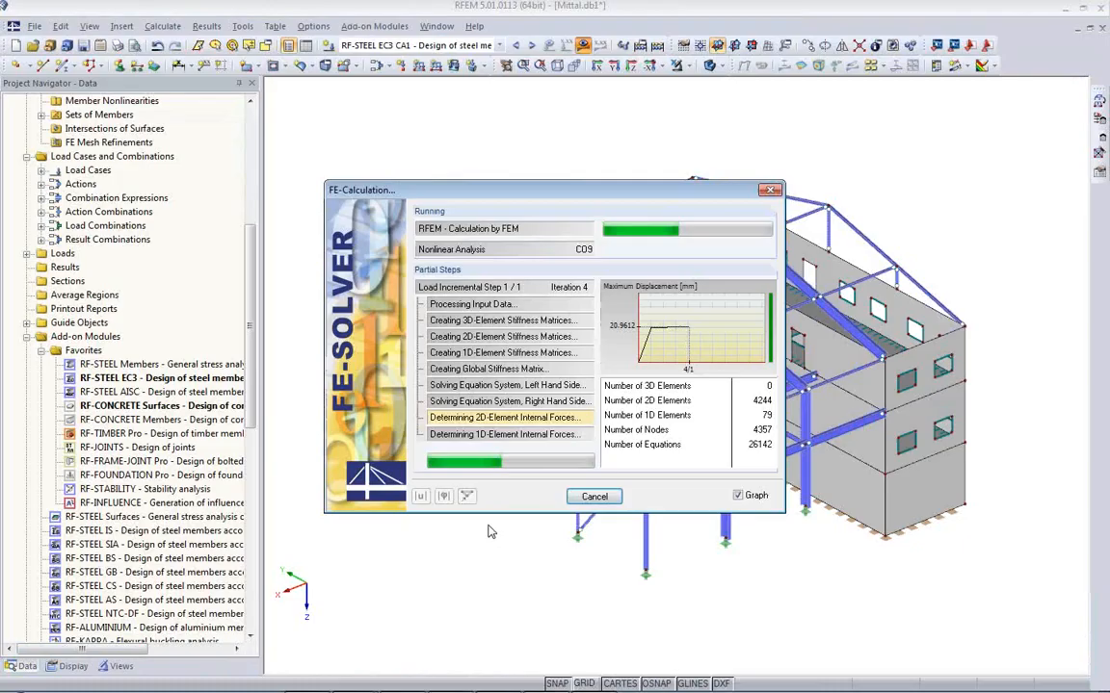
click(454, 680)
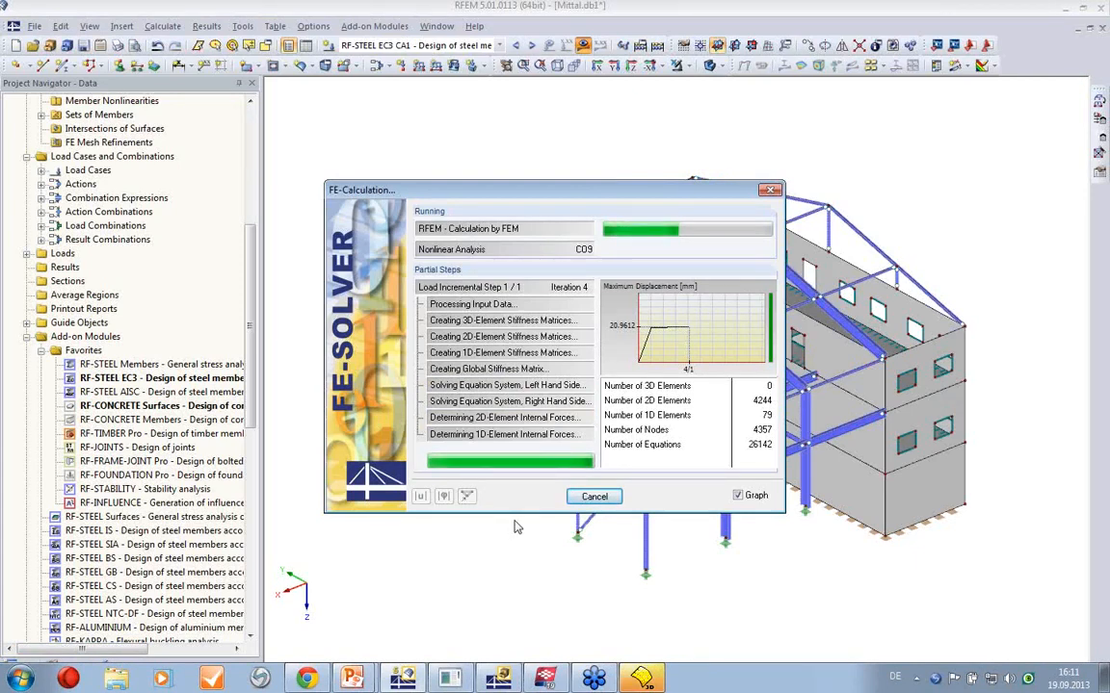
mouse_move(649, 680)
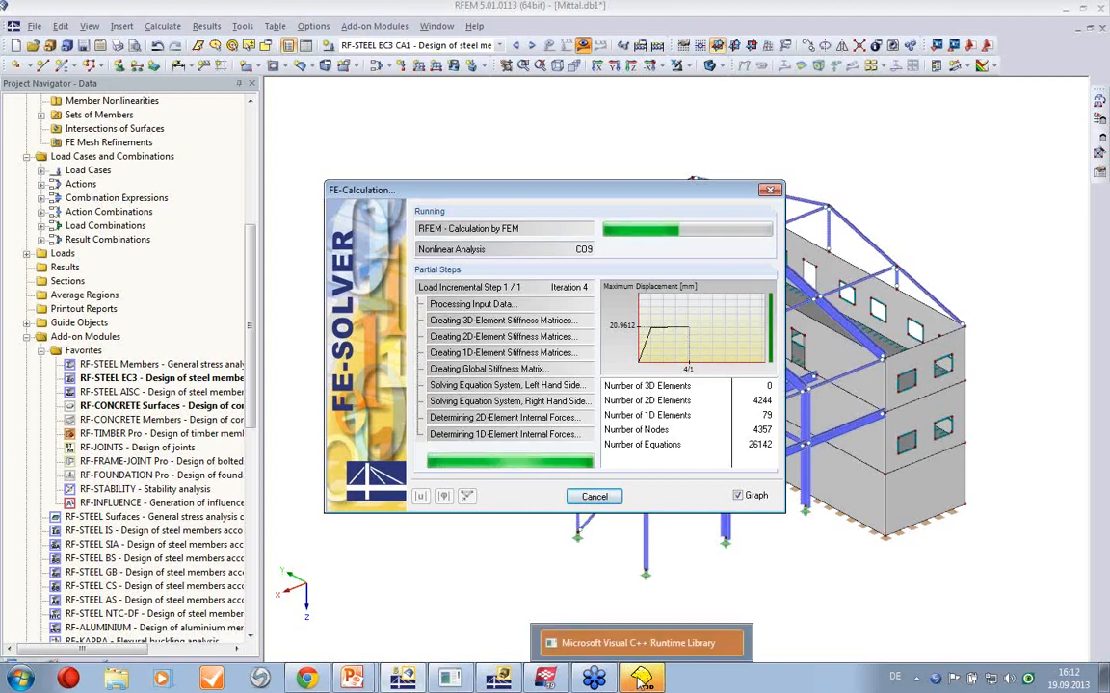
click(597, 643)
click(658, 423)
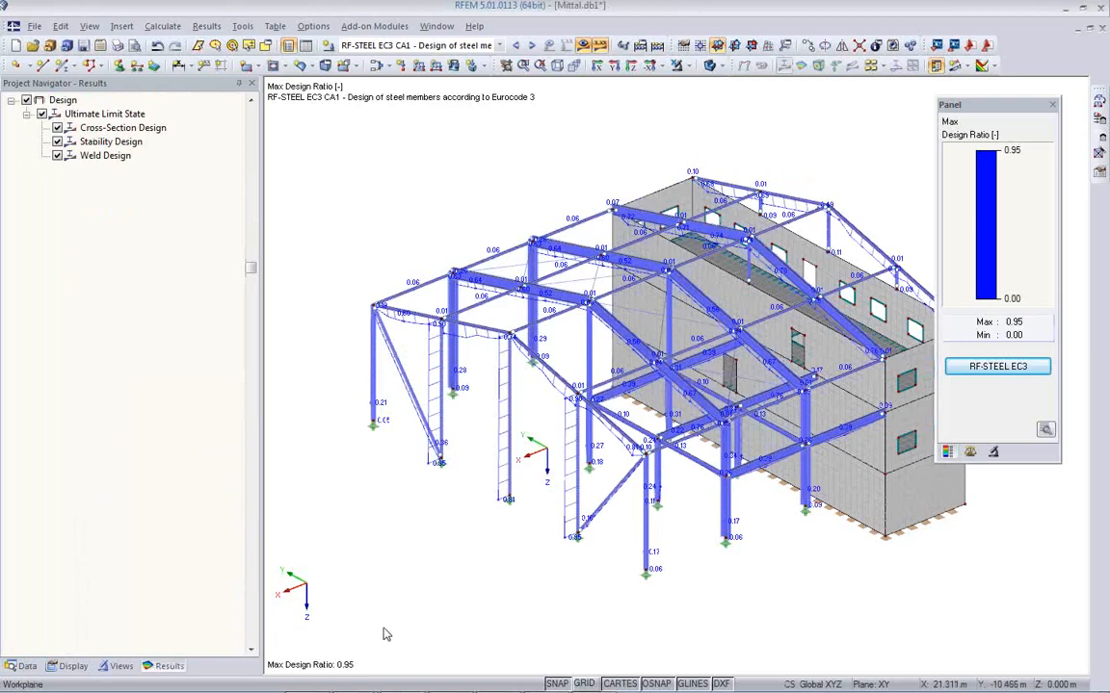
- Reopen RF-STEEL EC3, select cross-section 9 (IPE 600), and reposition the module window to view its members in the model
click(996, 371)
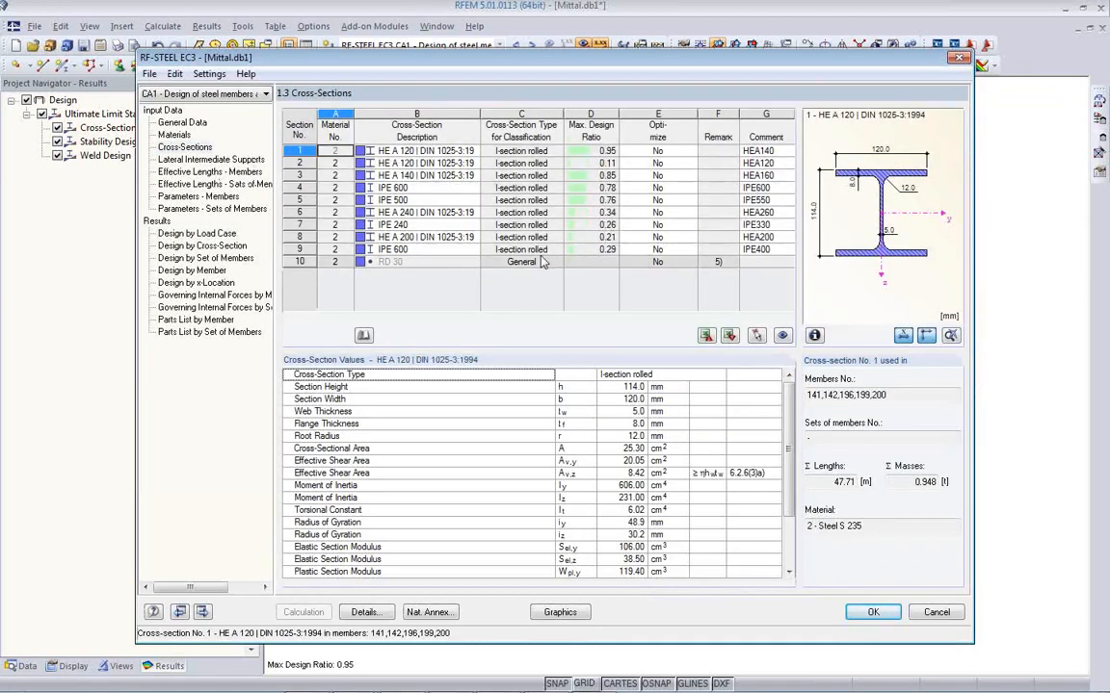
click(599, 249)
click(445, 251)
drag(512, 64, 518, 447)
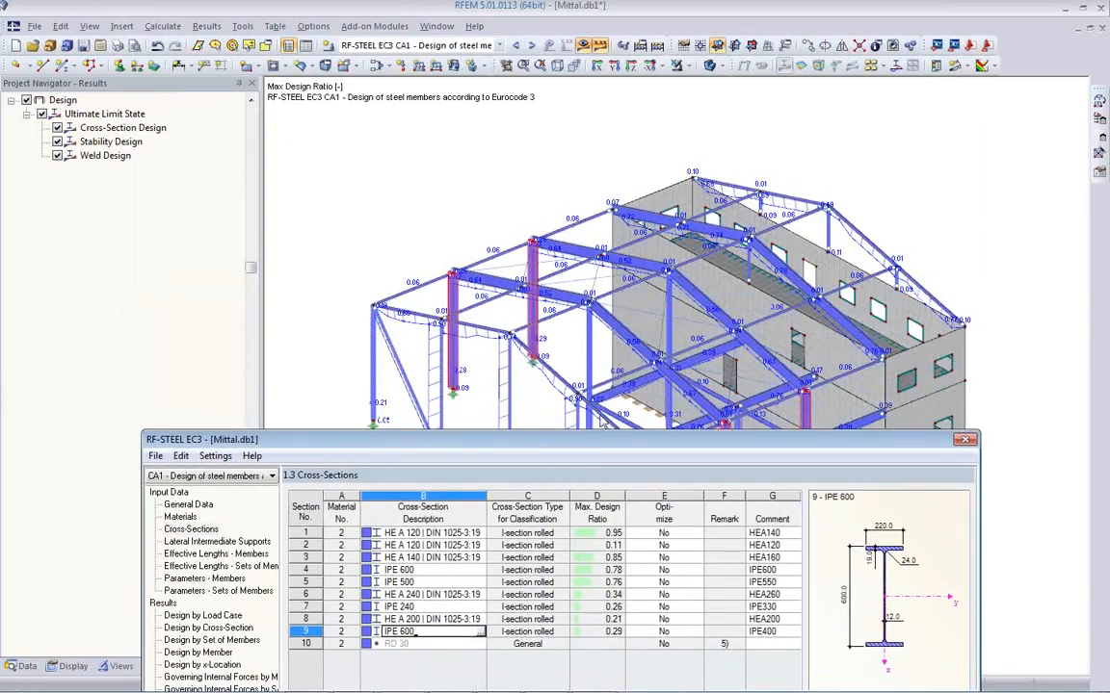
drag(597, 443, 589, 343)
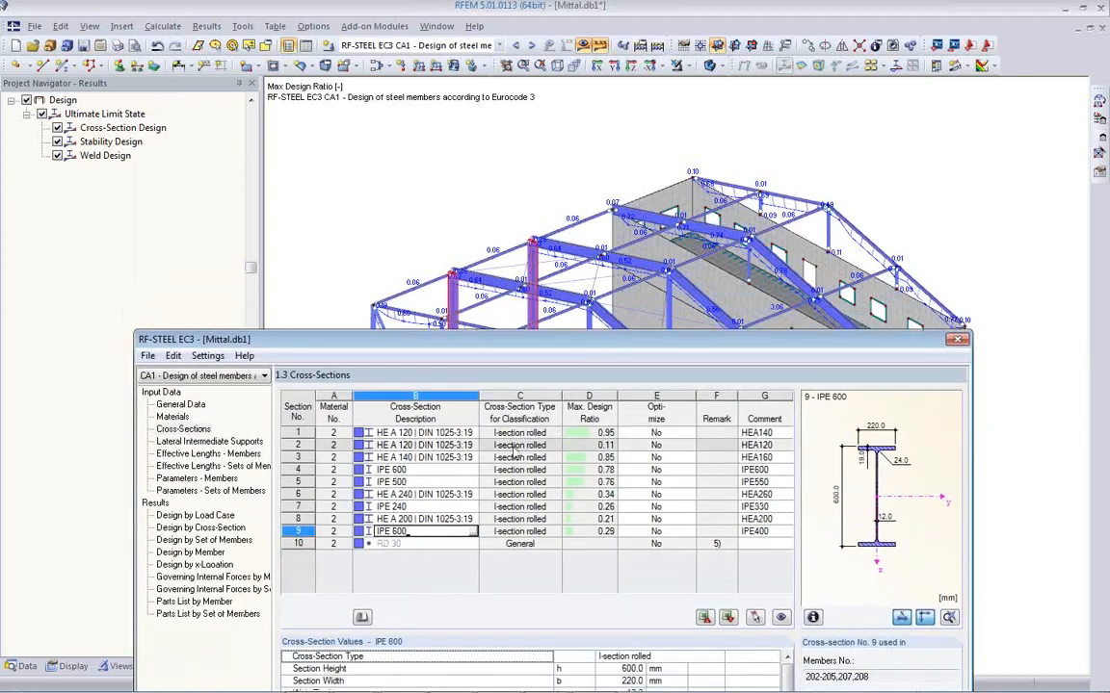
- Compare the members that use cross-sections 4 and 9 (both IPE 600), and close RF-STEEL EC3 accepting its input
click(436, 470)
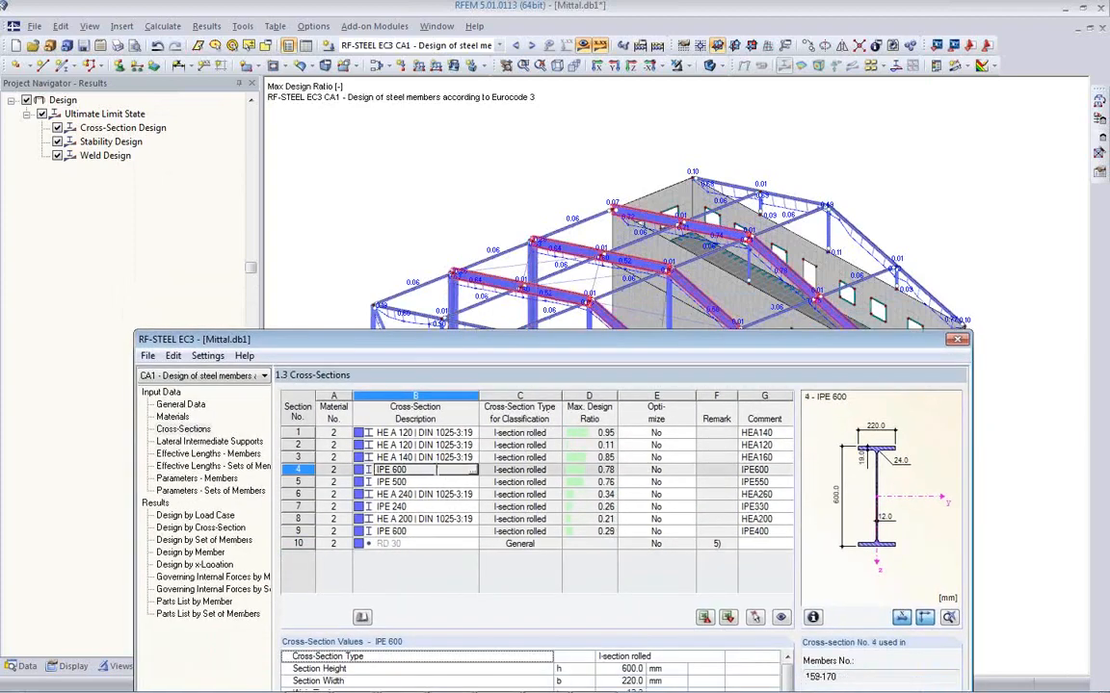
click(440, 529)
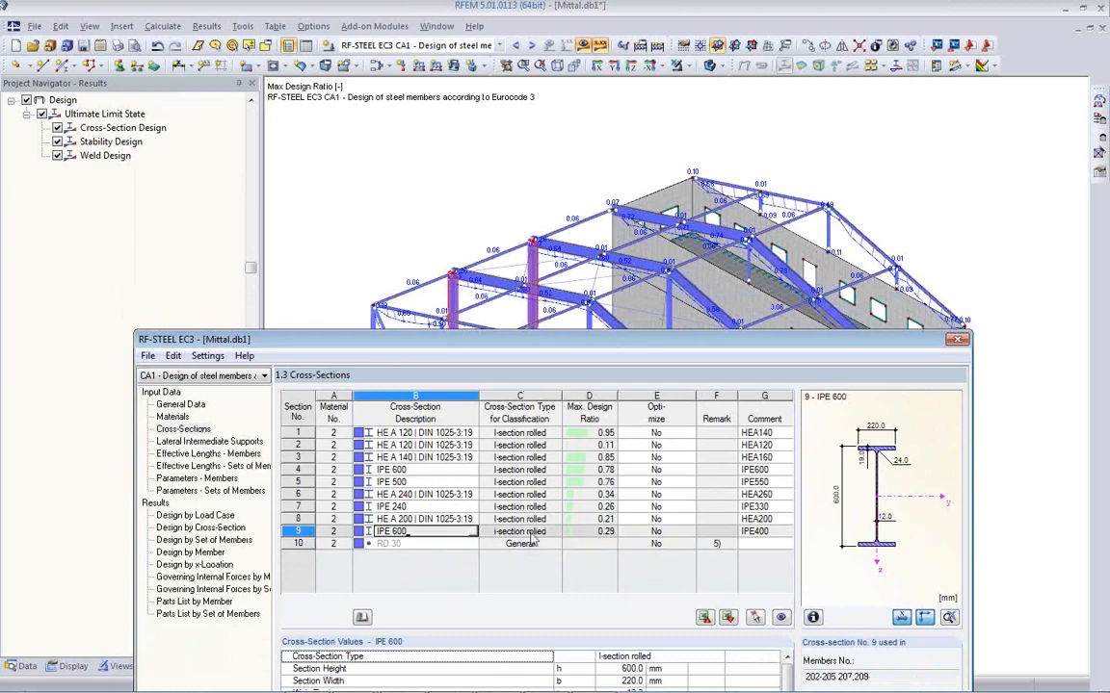
click(458, 471)
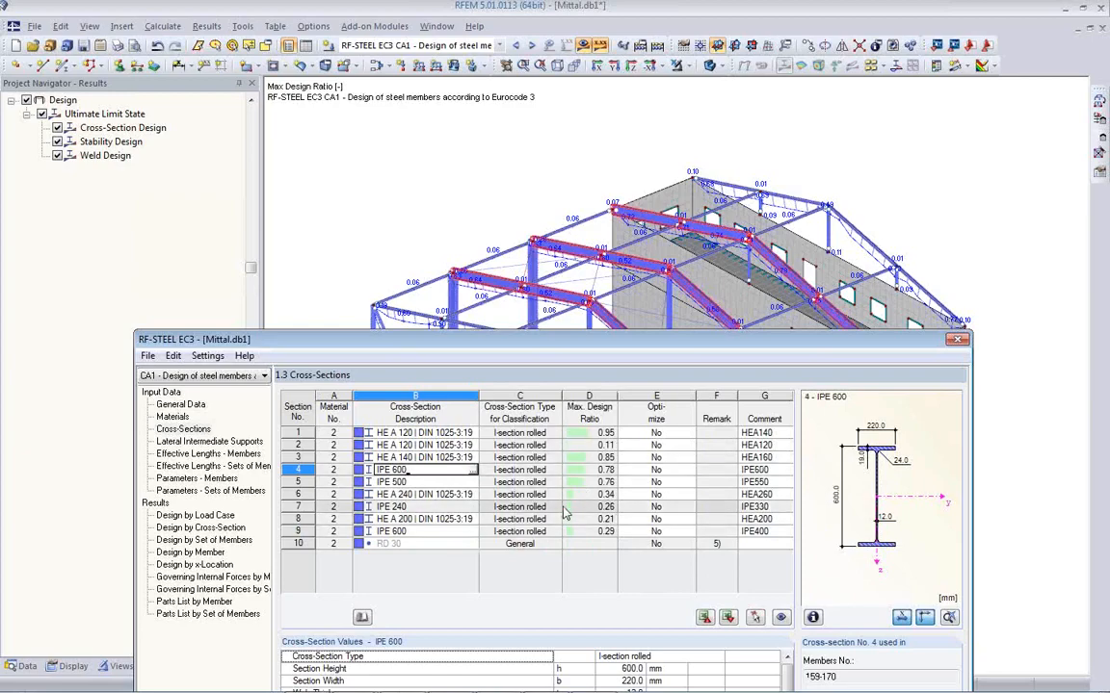
drag(558, 339, 496, 96)
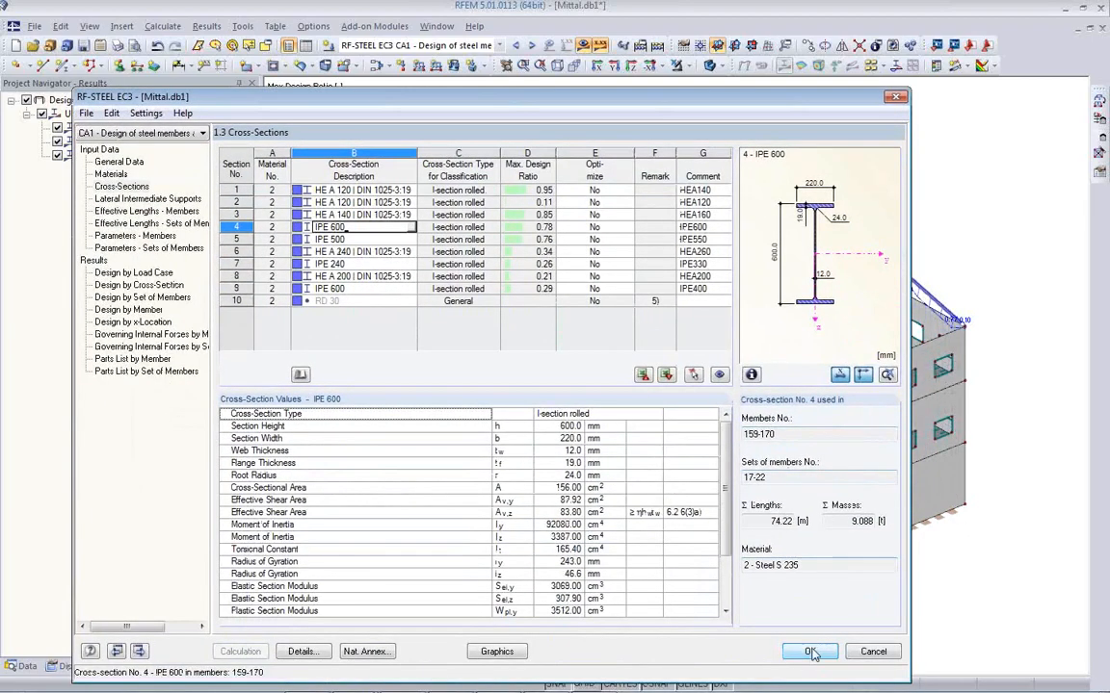
click(811, 653)
- Select the RF-CONCRETE Surfaces CA1 design case and run its calculation to display the reinforcement results
click(499, 46)
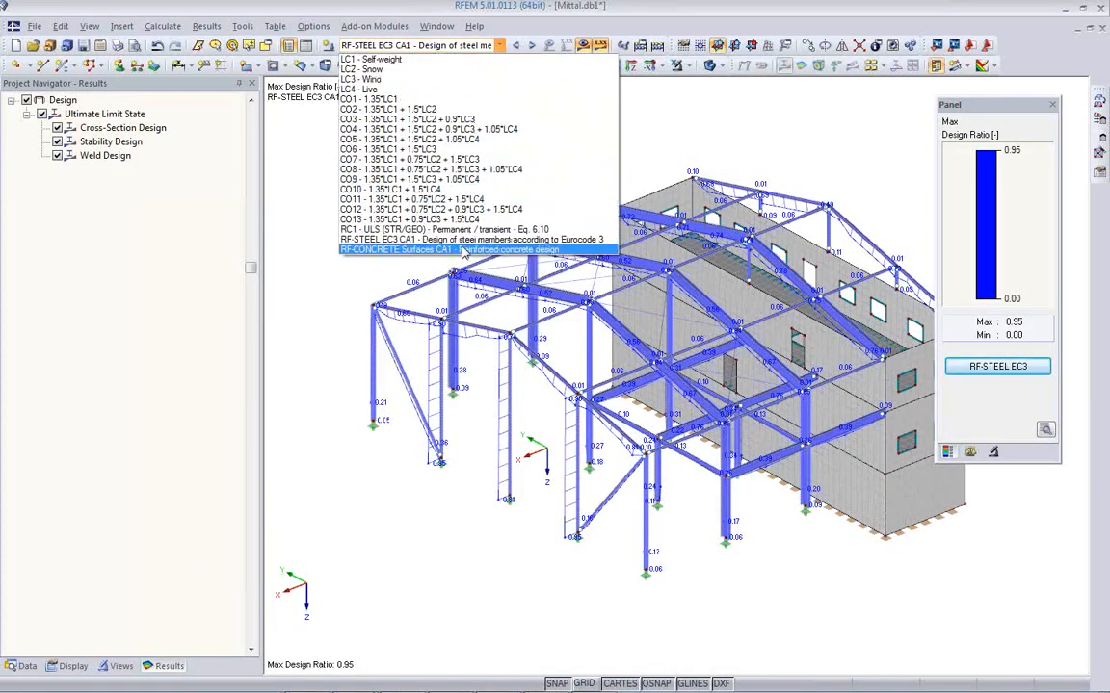
click(463, 250)
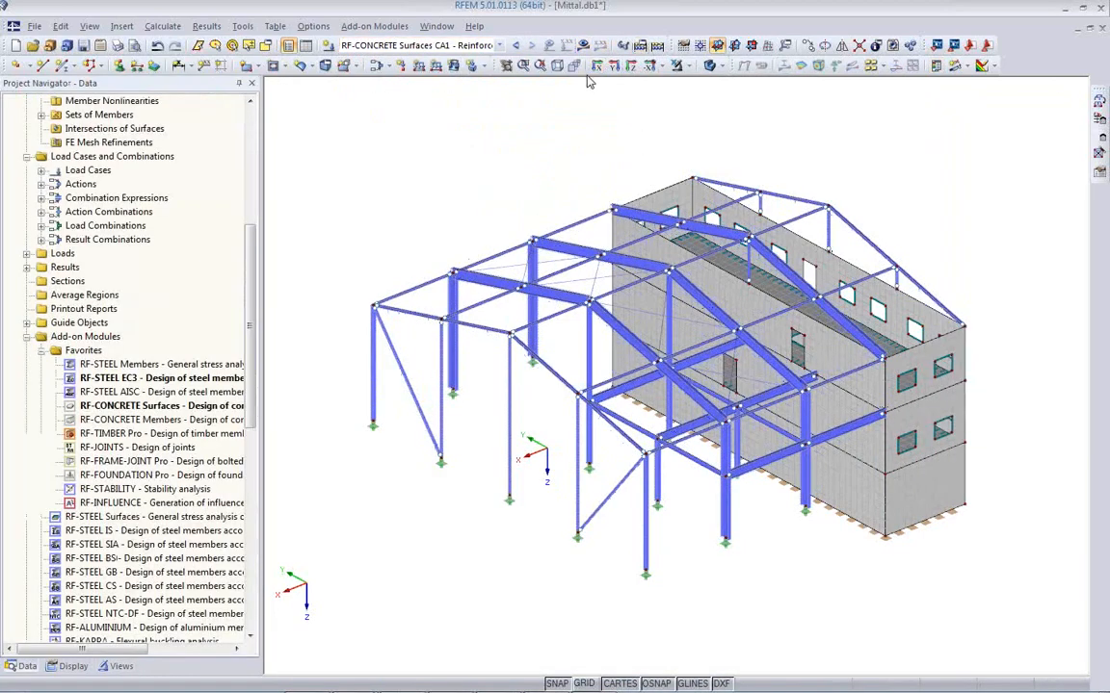
click(583, 46)
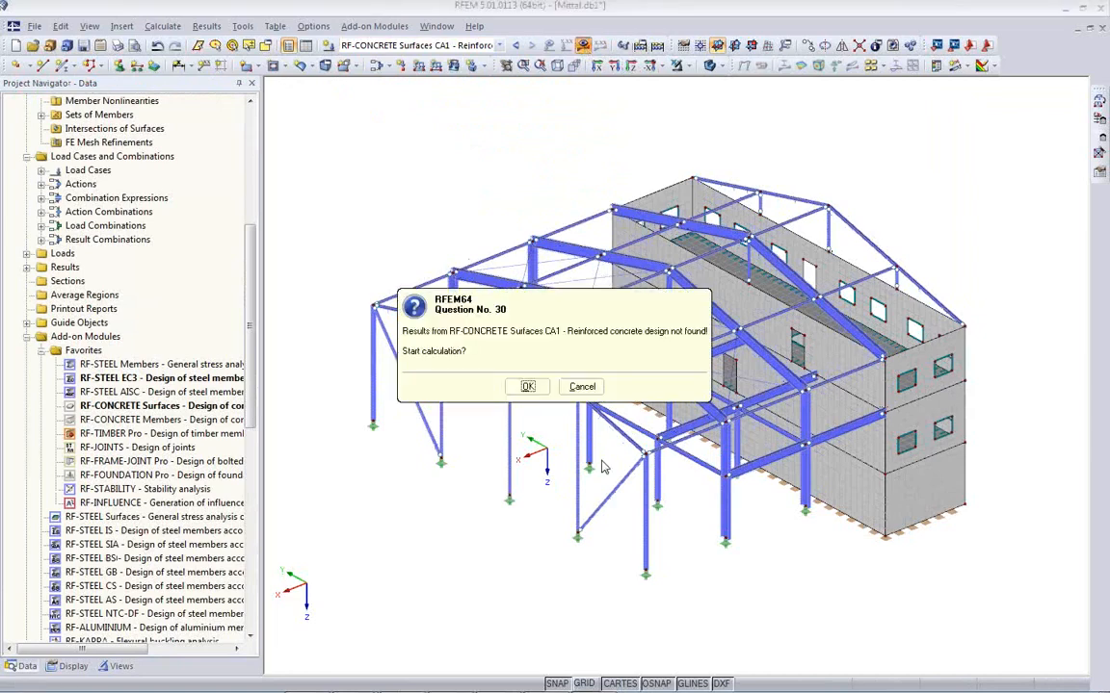
click(528, 388)
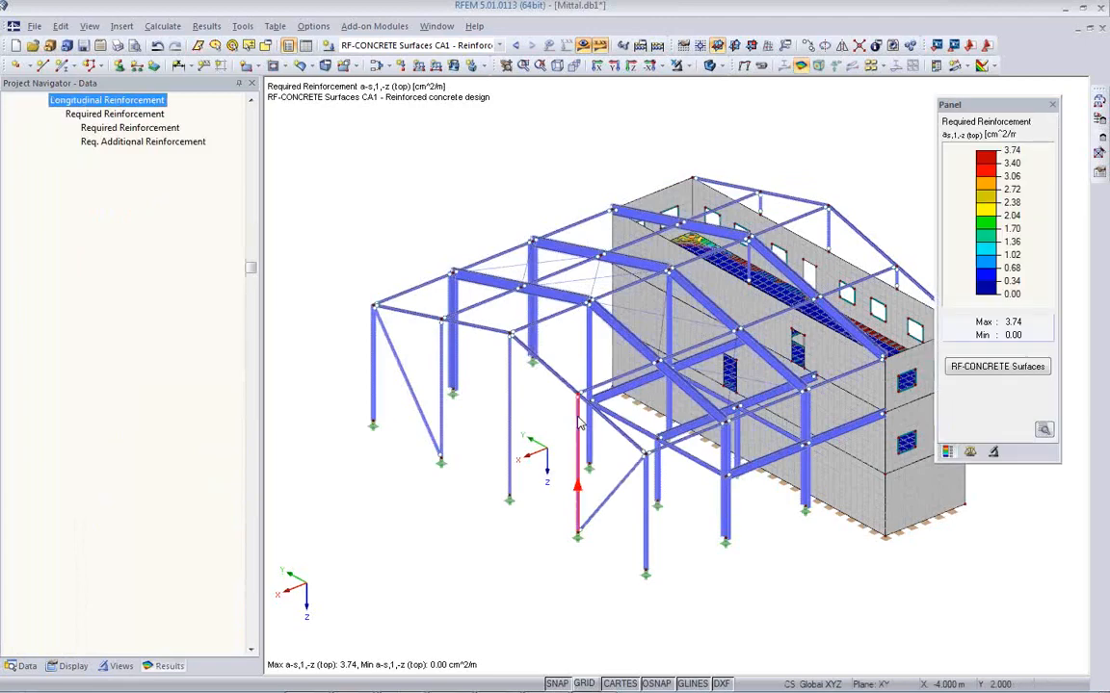
- Apply the user-defined Floors view and show the RF-CONCRETE Surfaces CA1 results on the isolated floor slabs
click(117, 666)
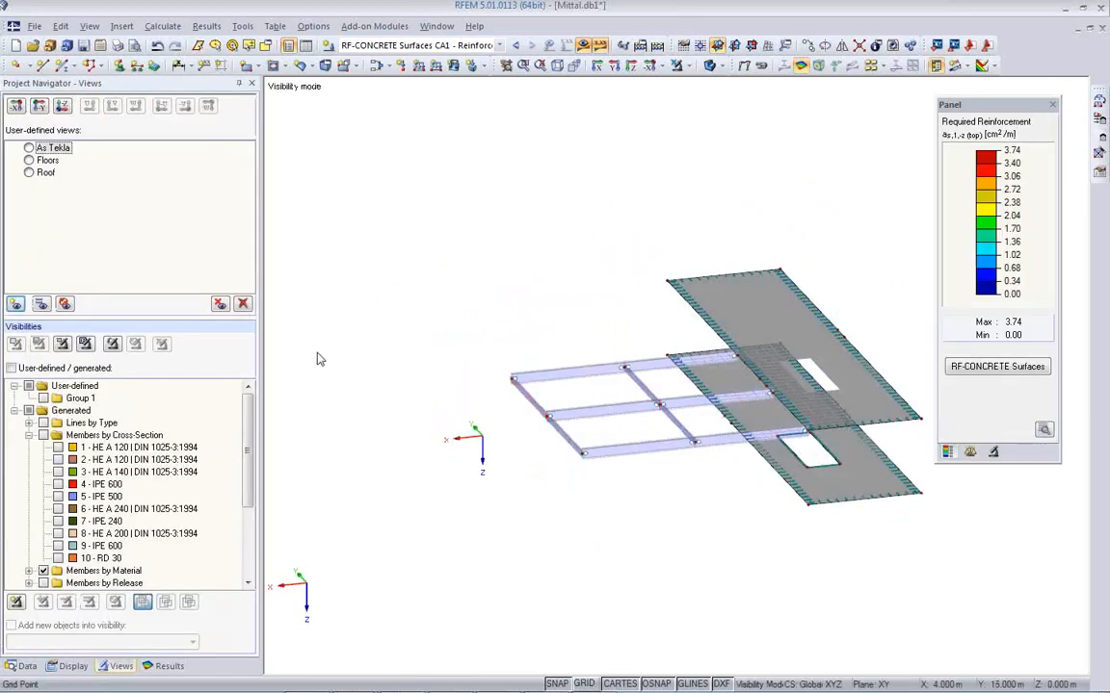
click(499, 45)
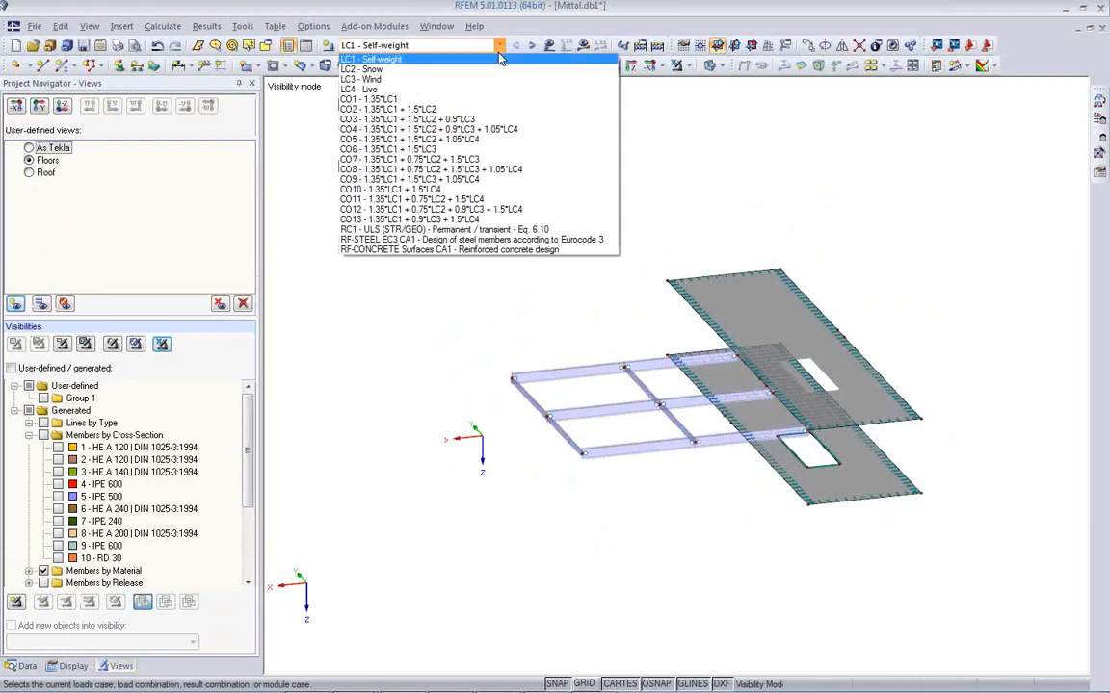
click(438, 250)
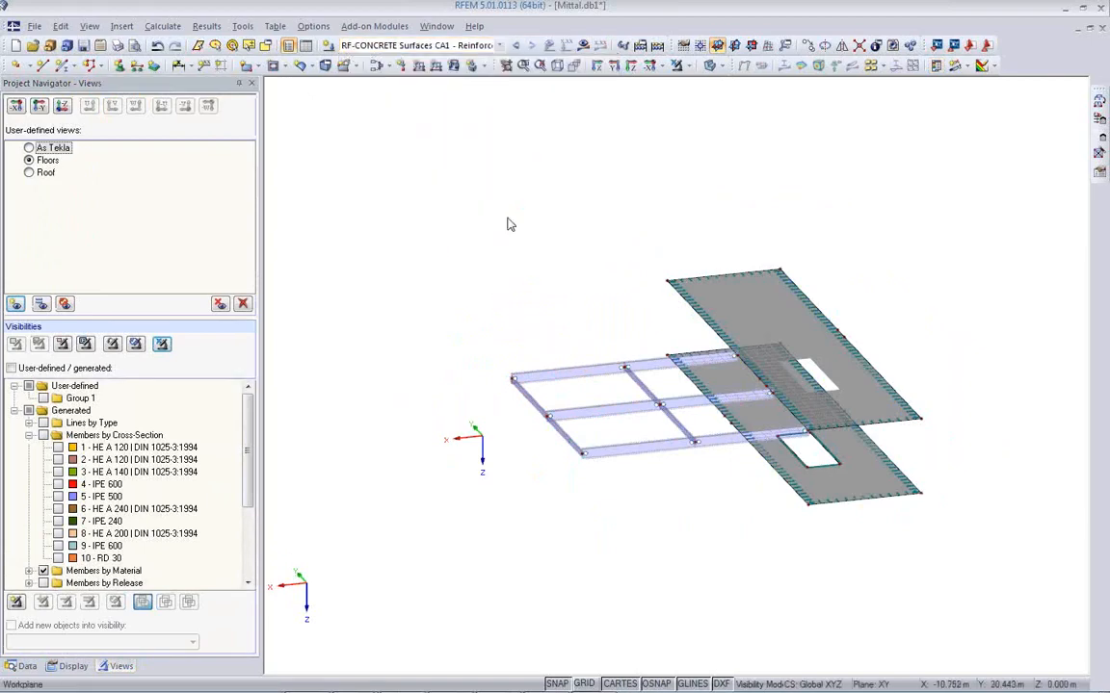
click(584, 45)
ctrl+middle_drag(676, 502, 729, 540)
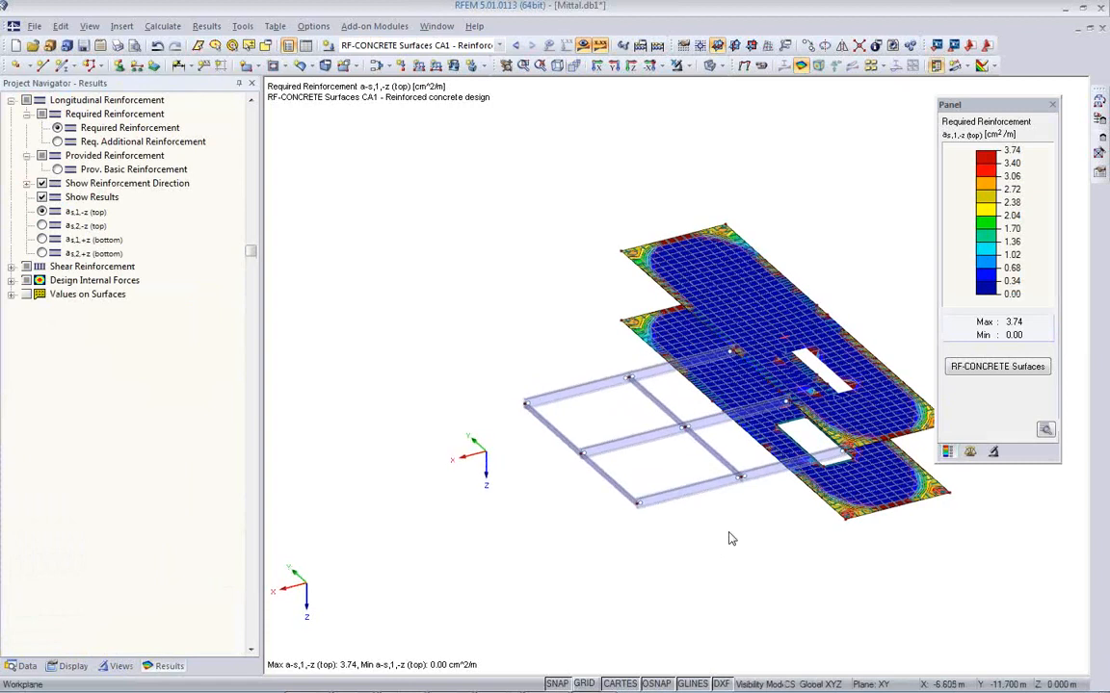
- Examine the slabs' required reinforcement for the second top direction and for both bottom directions
click(43, 227)
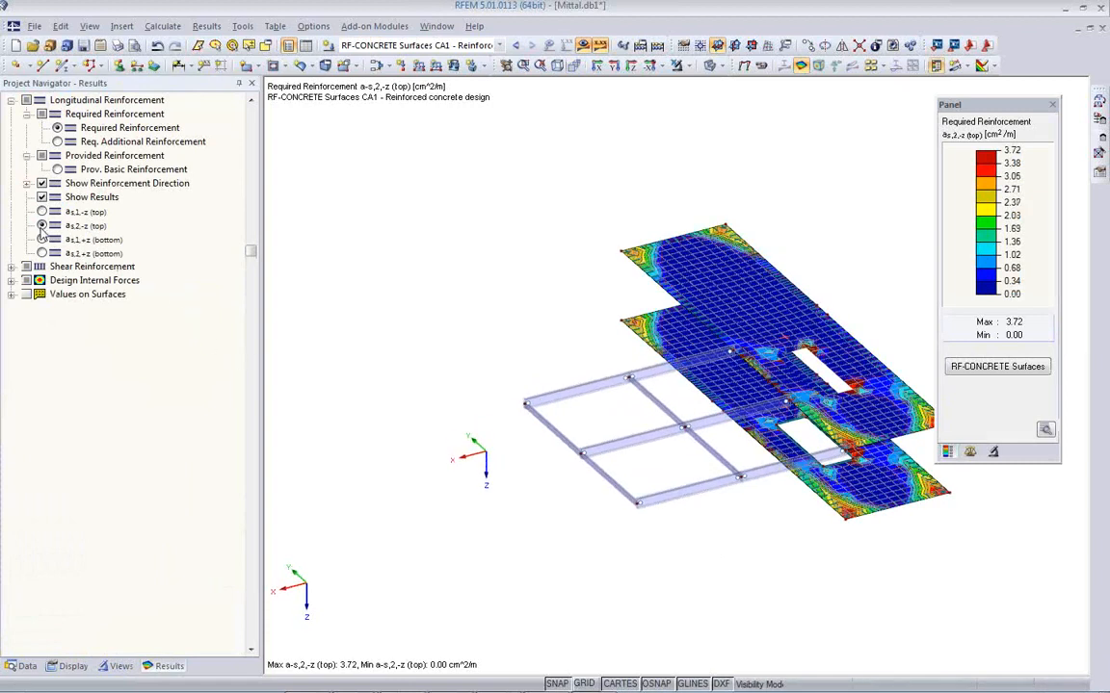
click(42, 240)
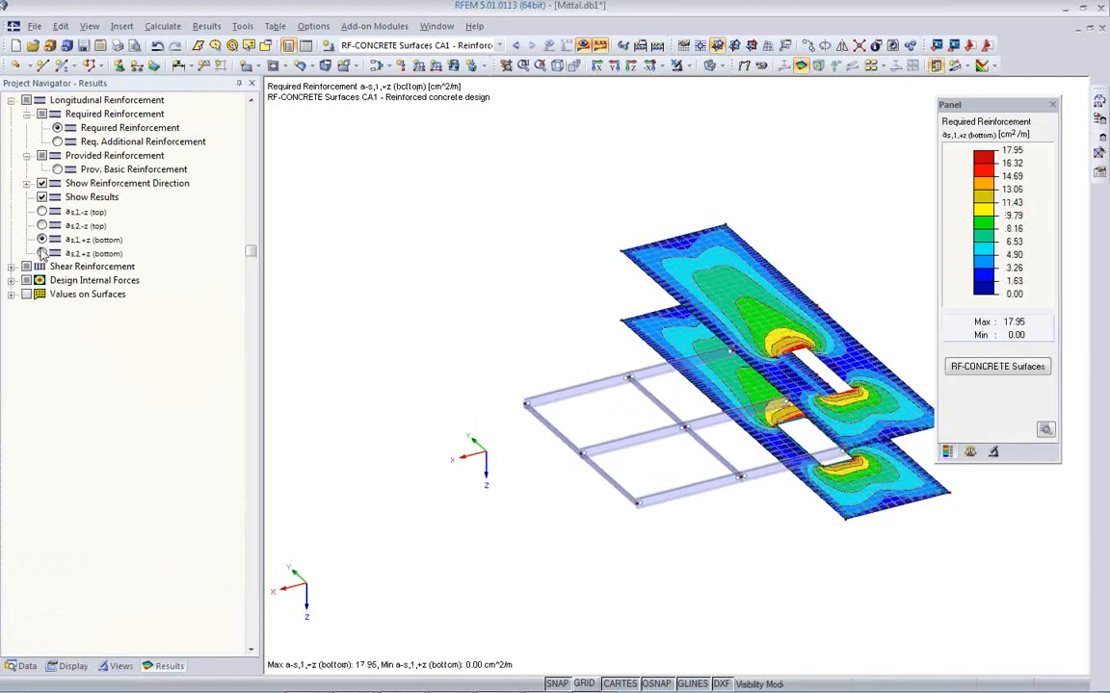
click(43, 254)
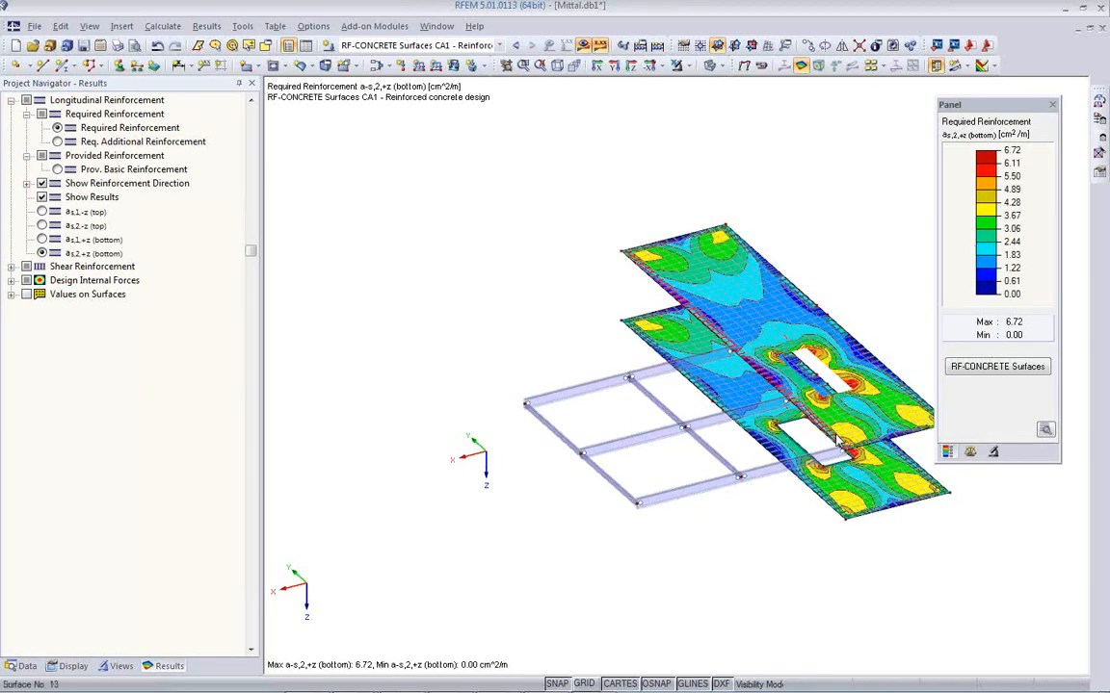
middle_drag(799, 427, 692, 401)
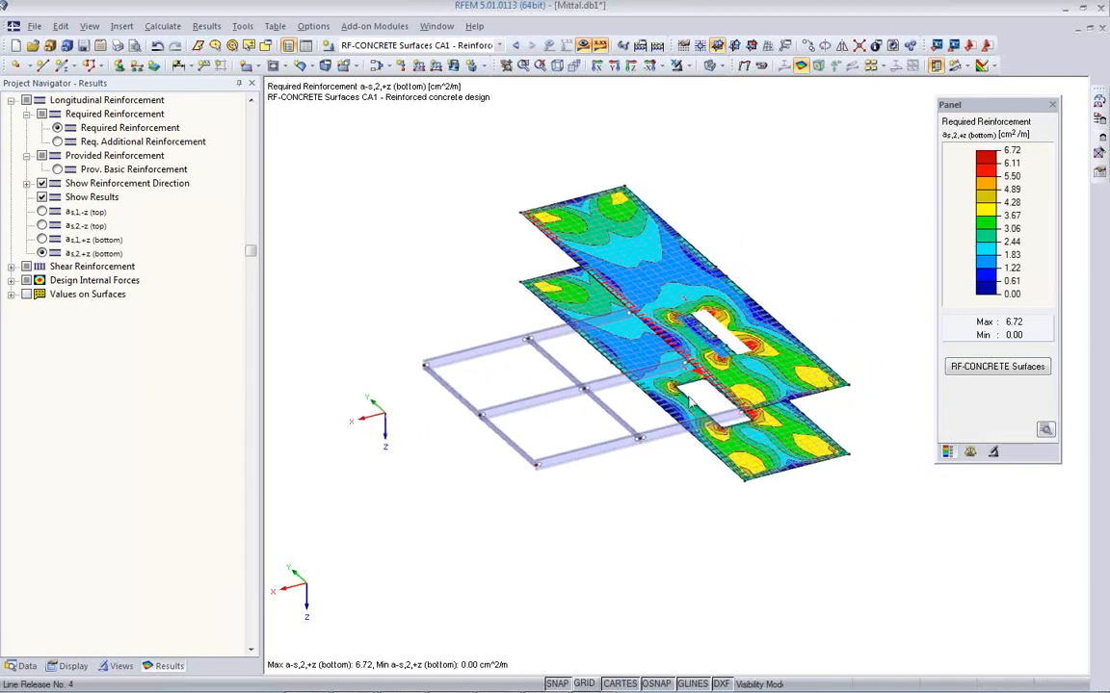
- Compare the required additional reinforcement with the provided basic reinforcement in the second bottom direction, inspecting the areas around the slab openings
click(58, 141)
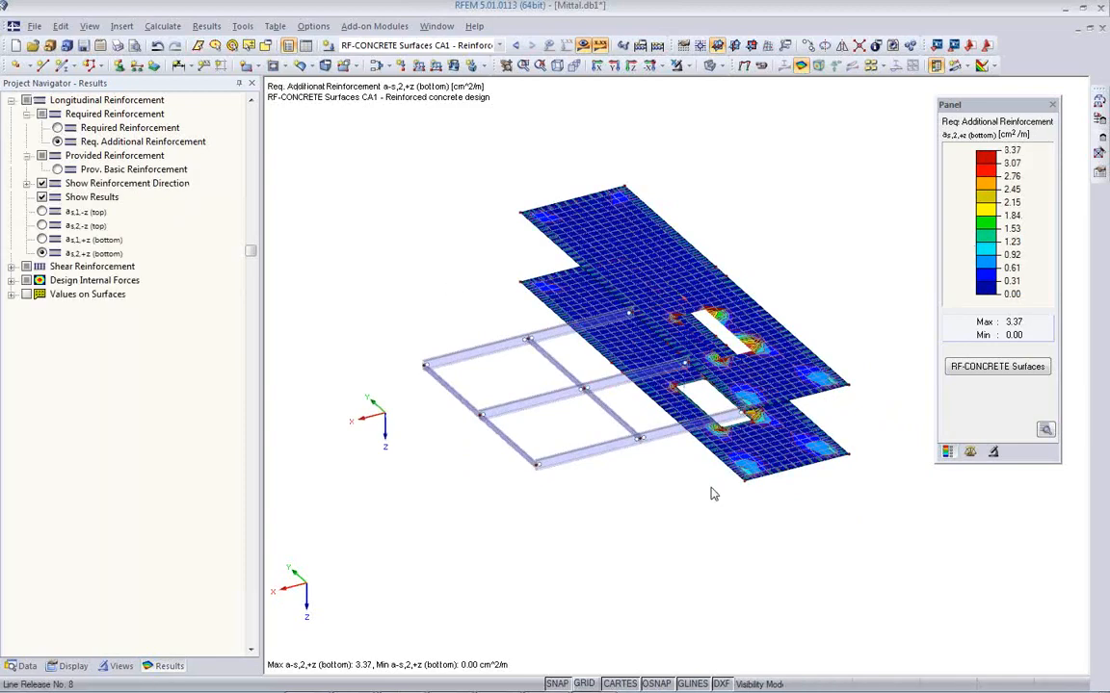
ctrl+middle_drag(708, 499, 718, 470)
click(57, 169)
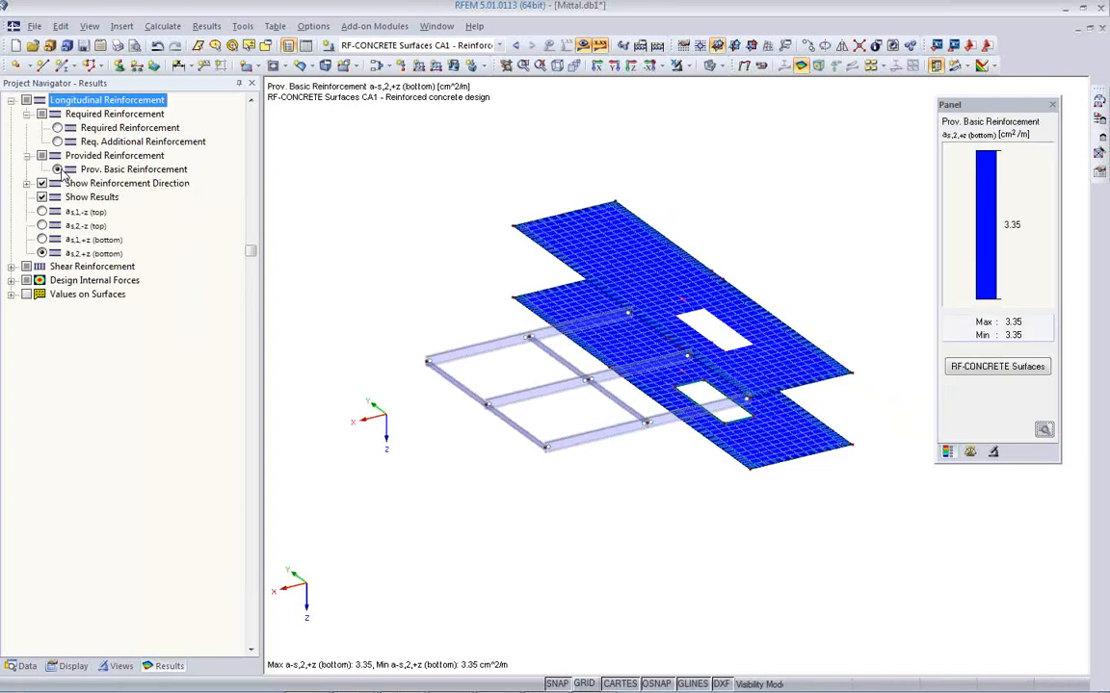
click(58, 141)
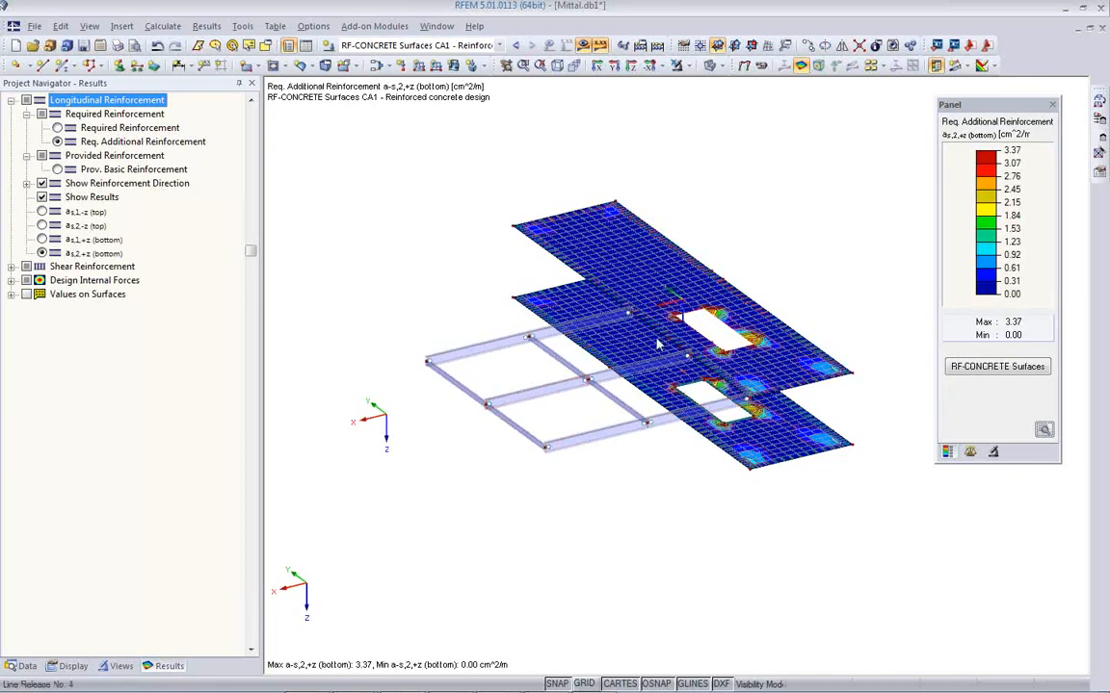
scroll(719, 494, up, 5)
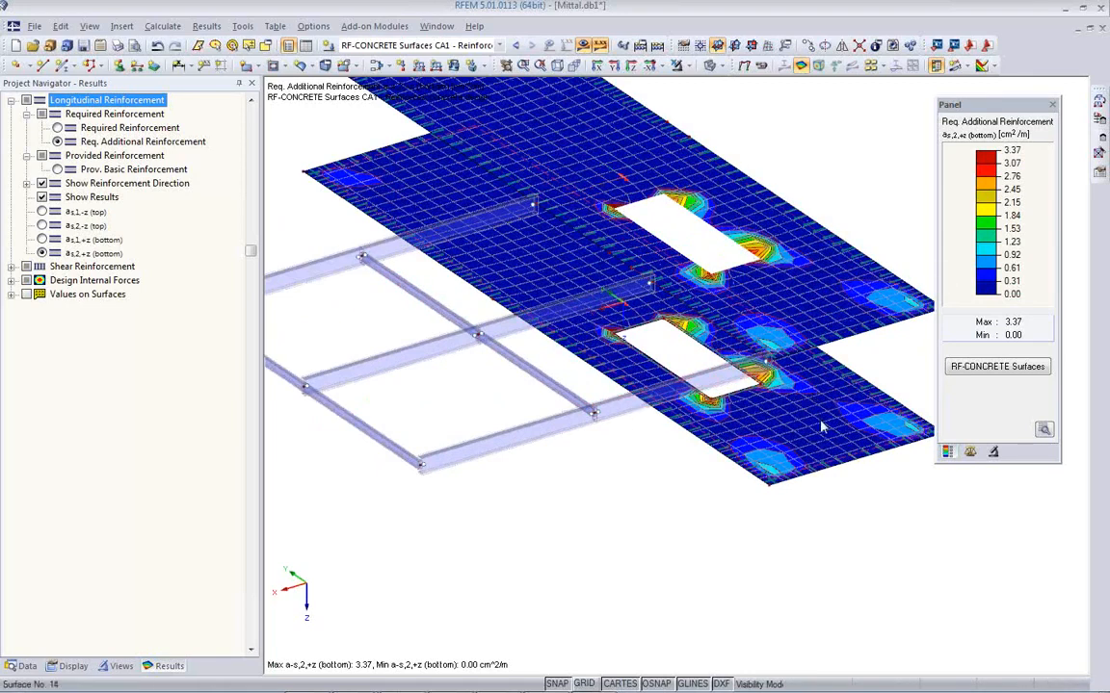
scroll(626, 516, down, 2)
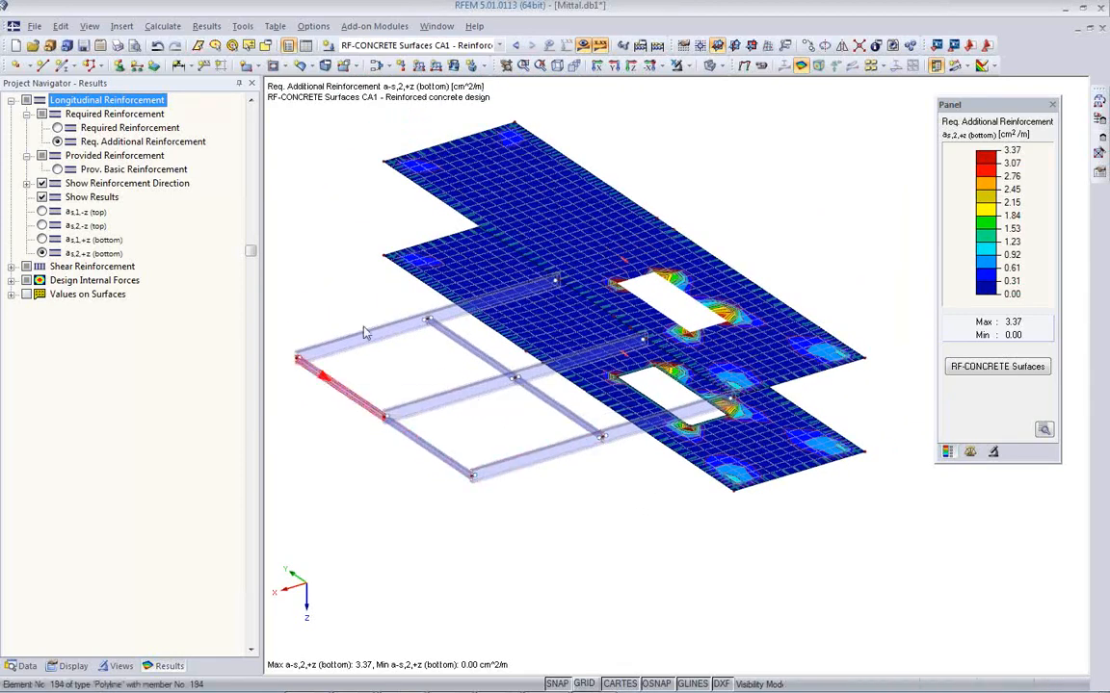
- Restore the display of the whole structure and make result combination RC1 - ULS (STR/GEO) current
click(706, 156)
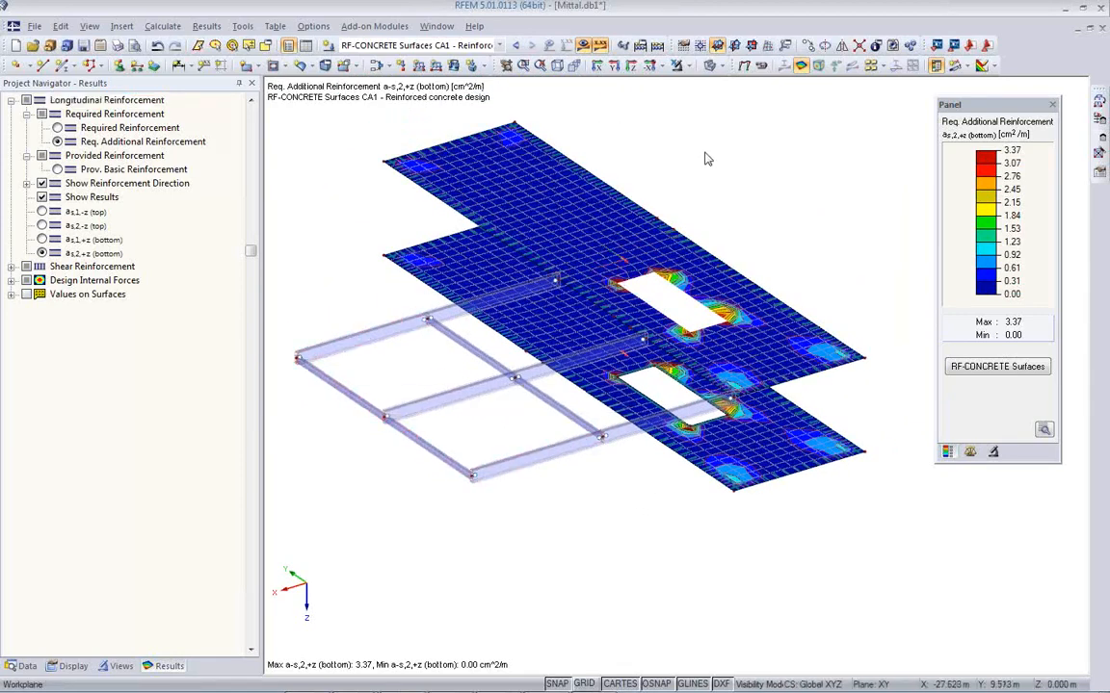
click(677, 65)
click(499, 45)
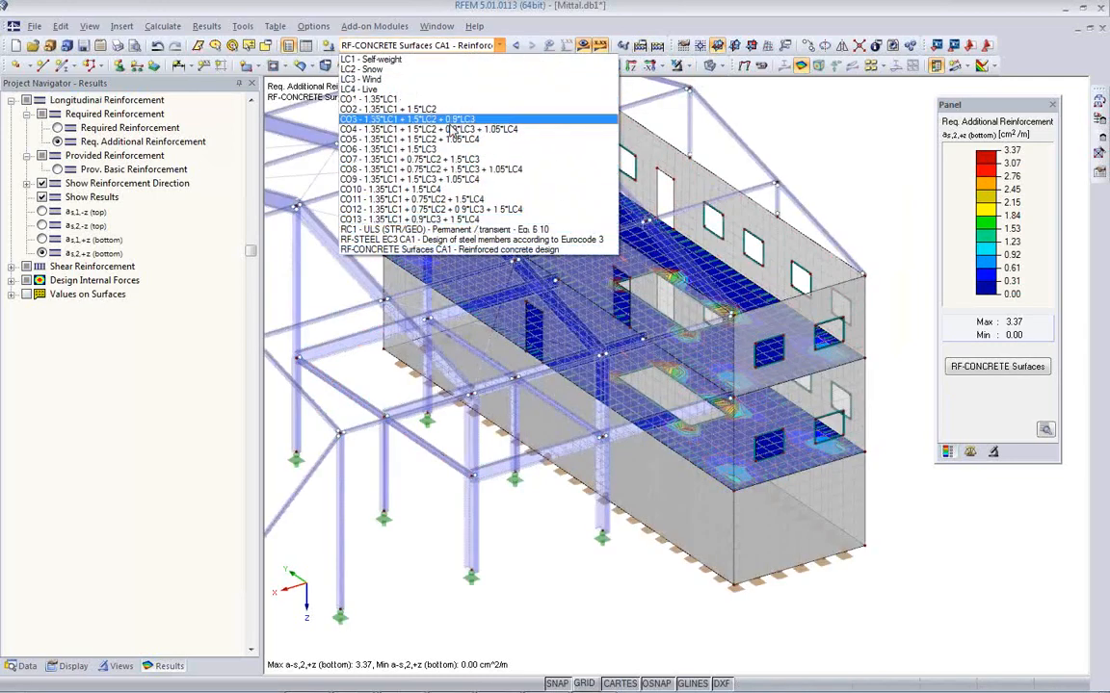
click(435, 231)
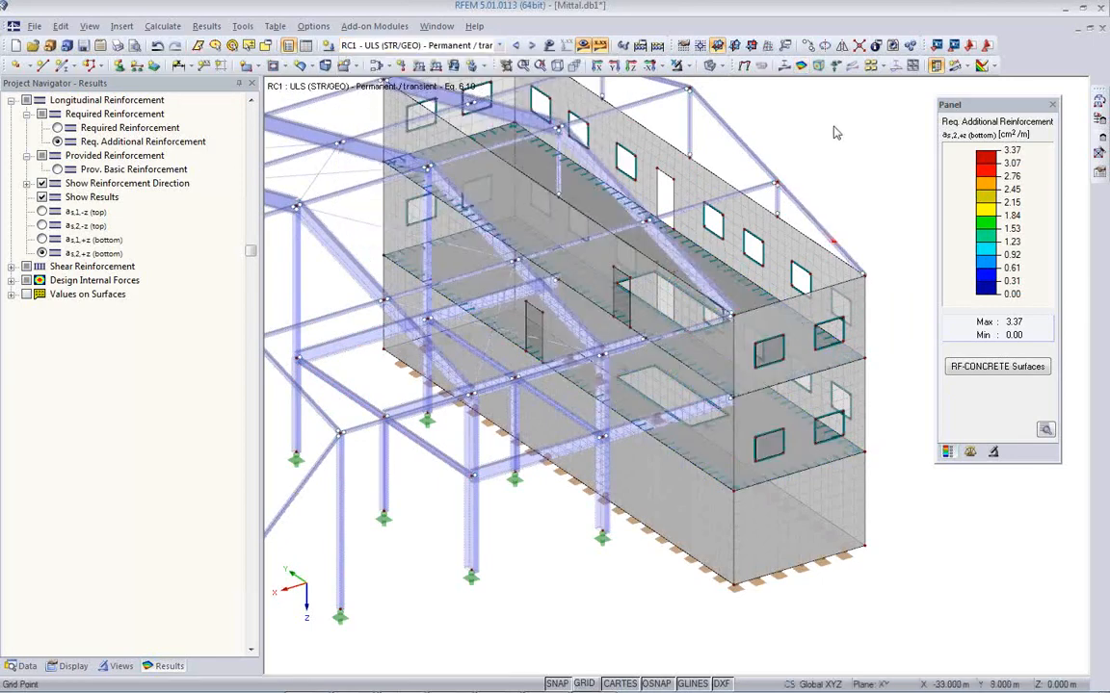
middle_drag(730, 300, 797, 325)
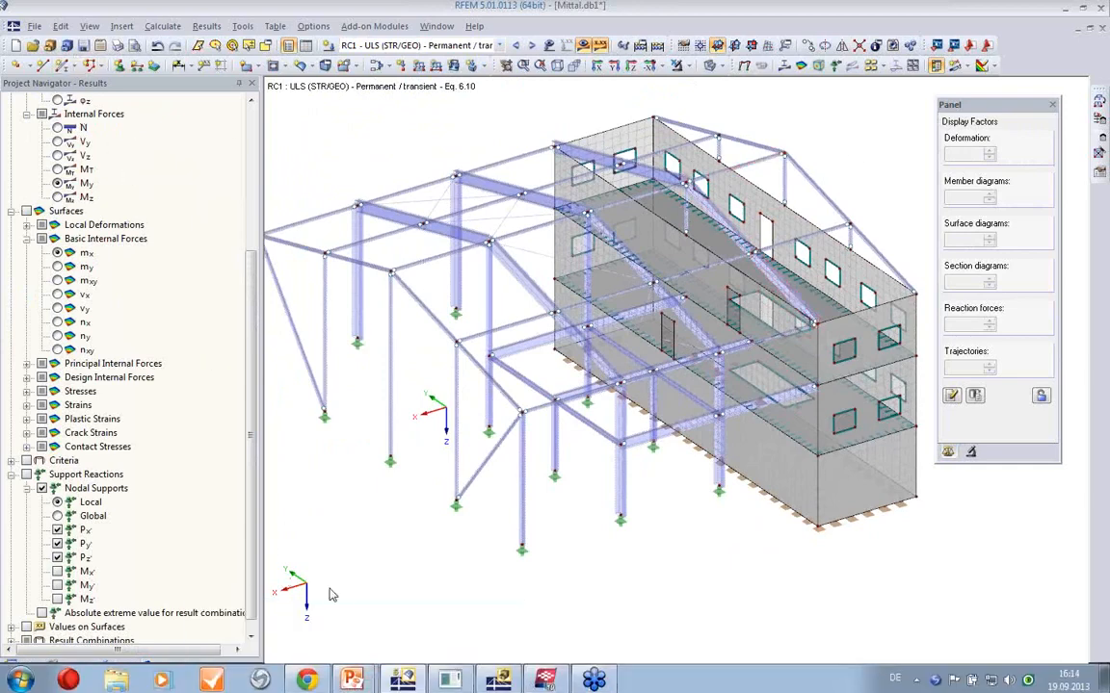
- Switch to Tekla Structures to view its current hall model, and return to RFEM
click(545, 679)
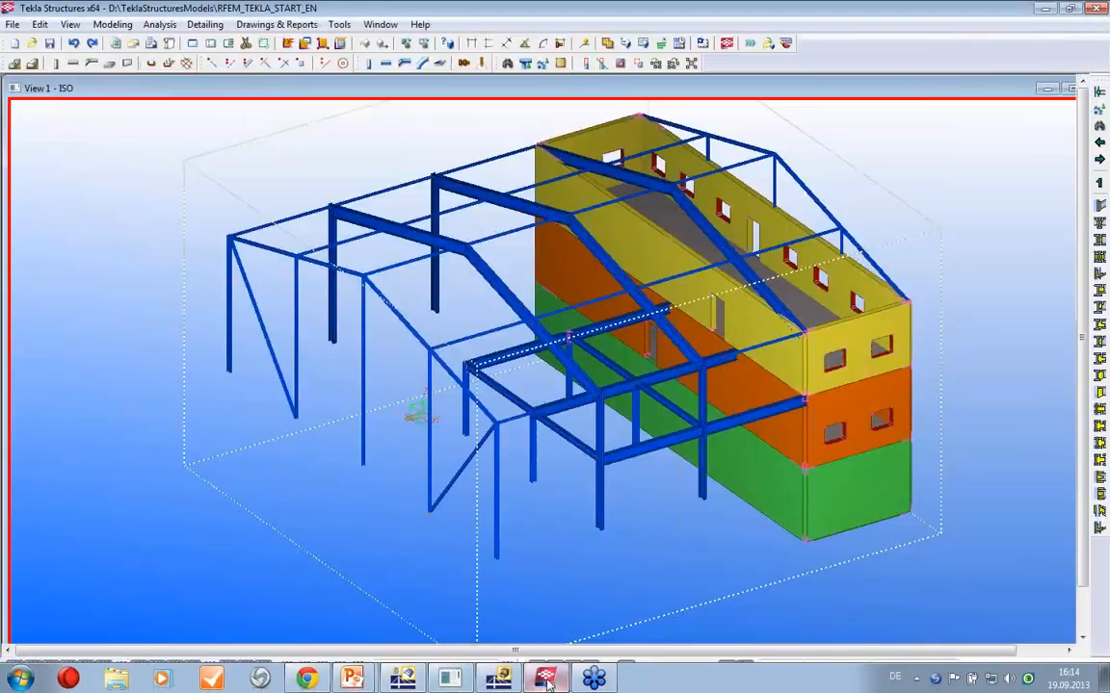
drag(635, 467, 494, 457)
mouse_move(561, 688)
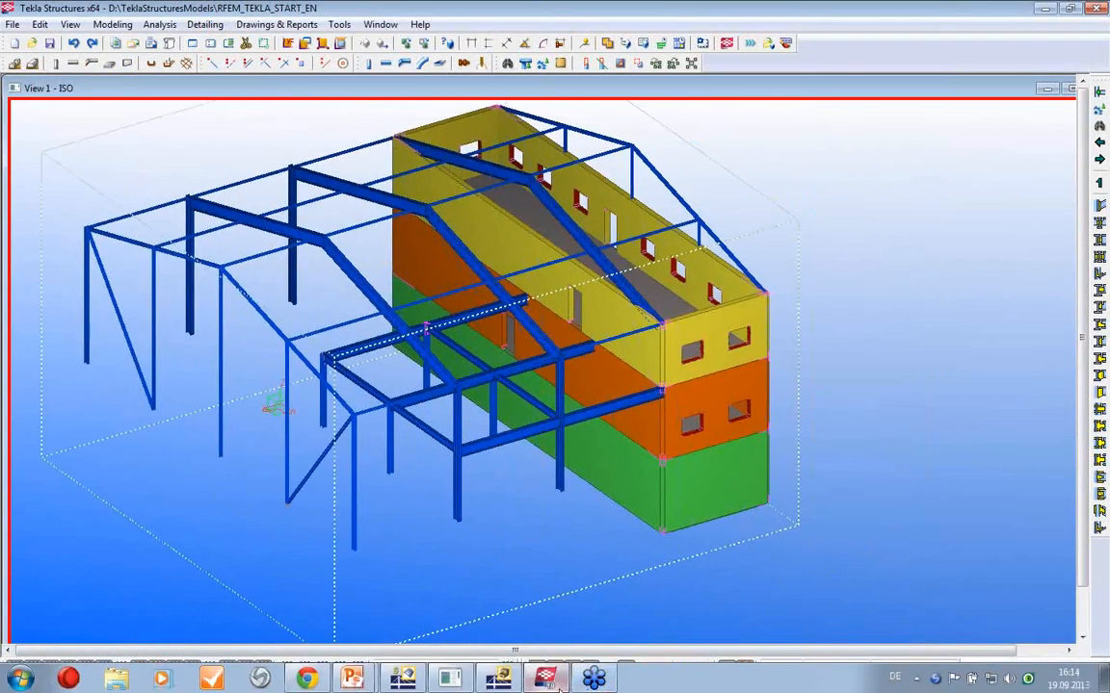
mouse_move(499, 688)
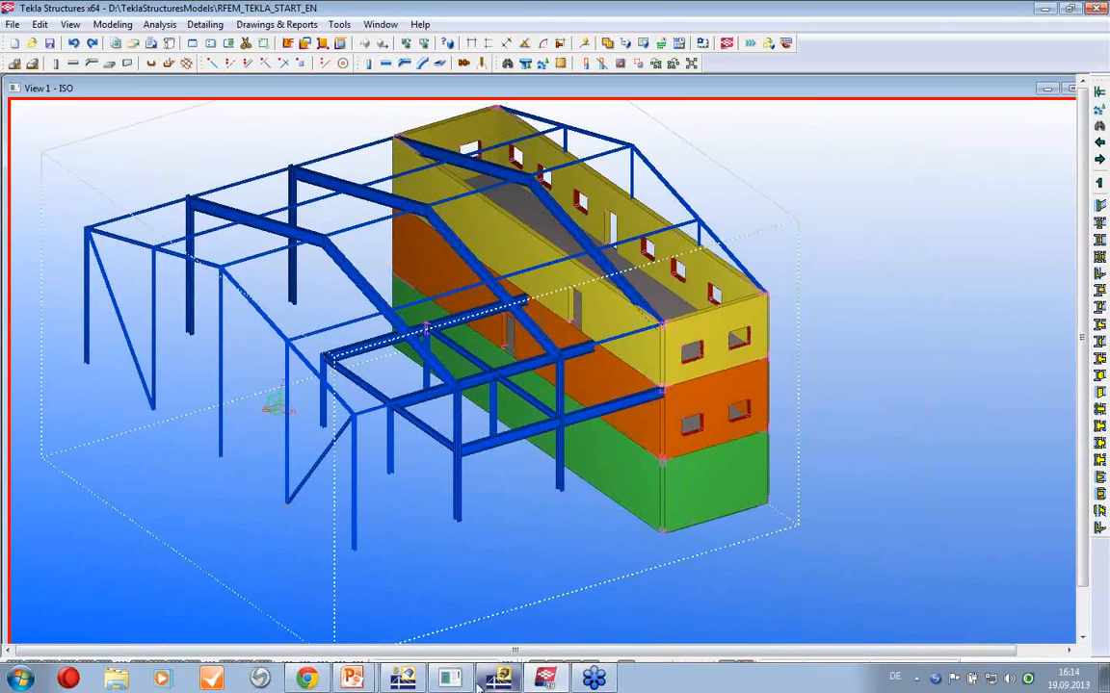
click(405, 680)
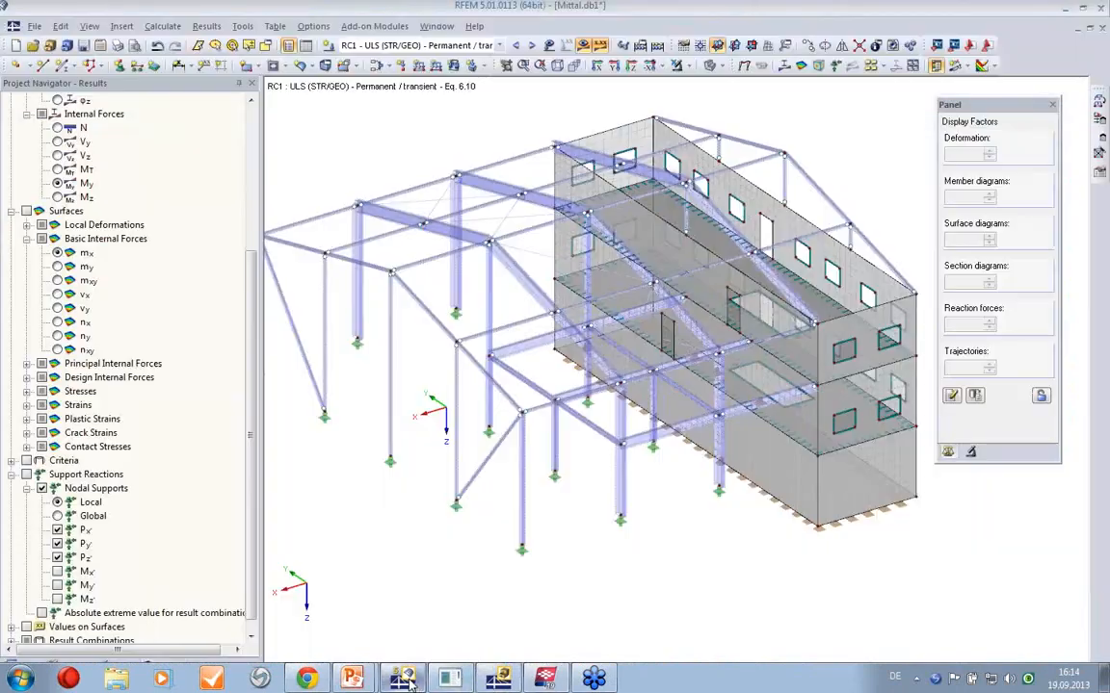
- Export the model to Tekla Structures as an update of the existing model, including the internal forces of the current view
click(952, 46)
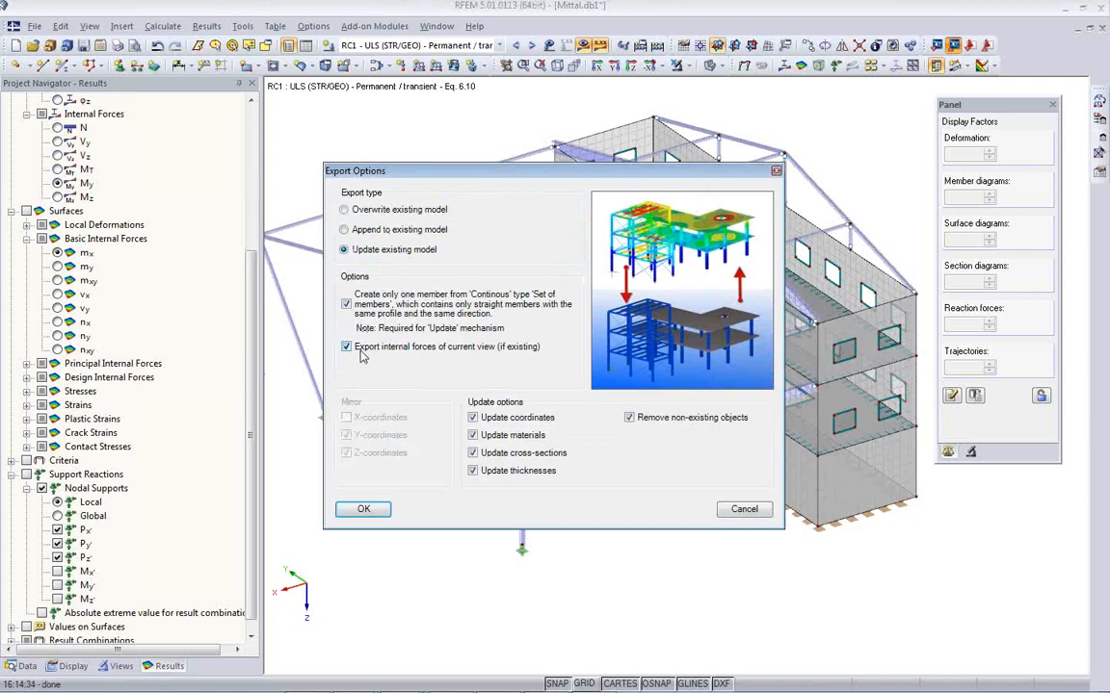
drag(478, 184, 782, 201)
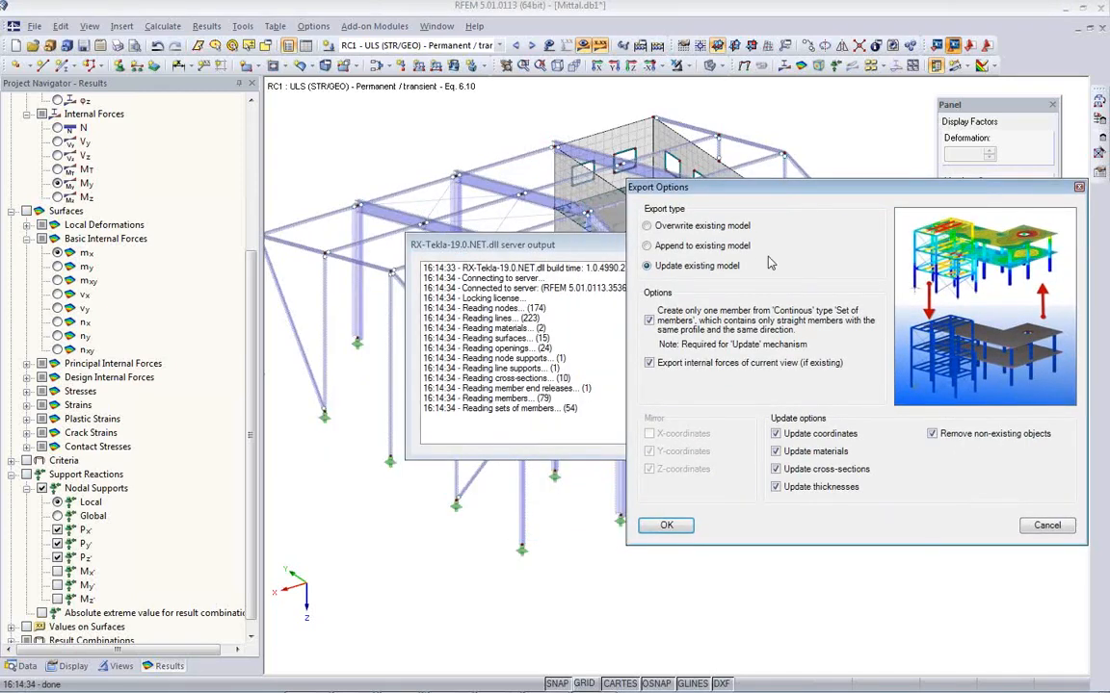
click(666, 526)
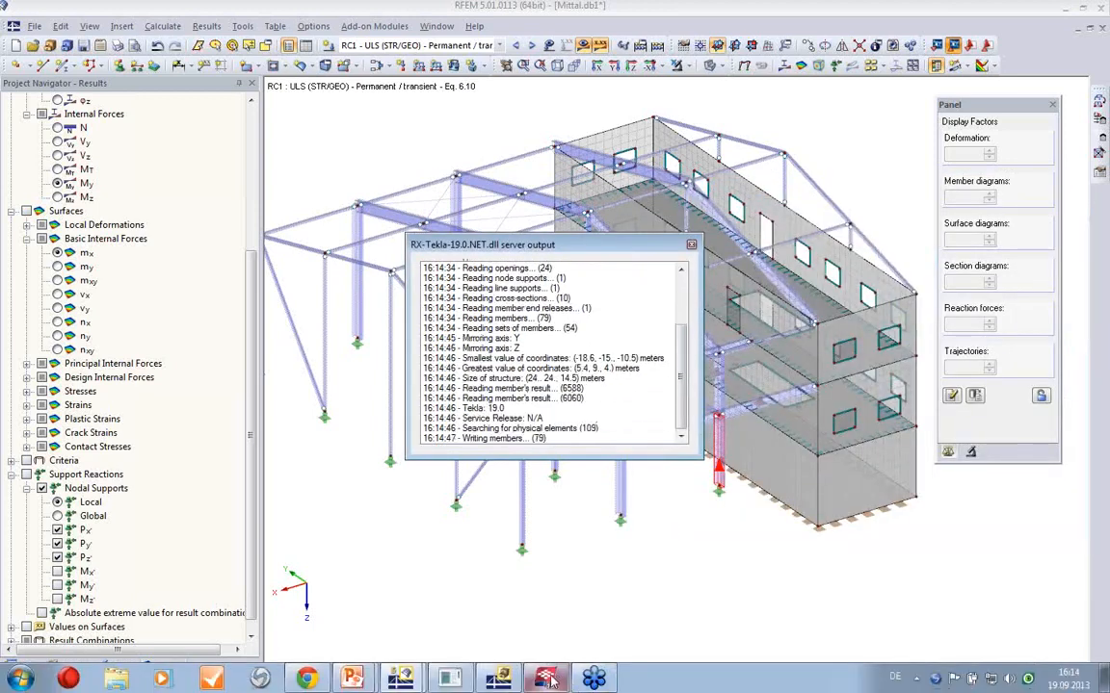
- Switch to Tekla Structures and compare the mezzanine beam-to-column connection before and after the imported update by undoing and redoing it twice
click(546, 679)
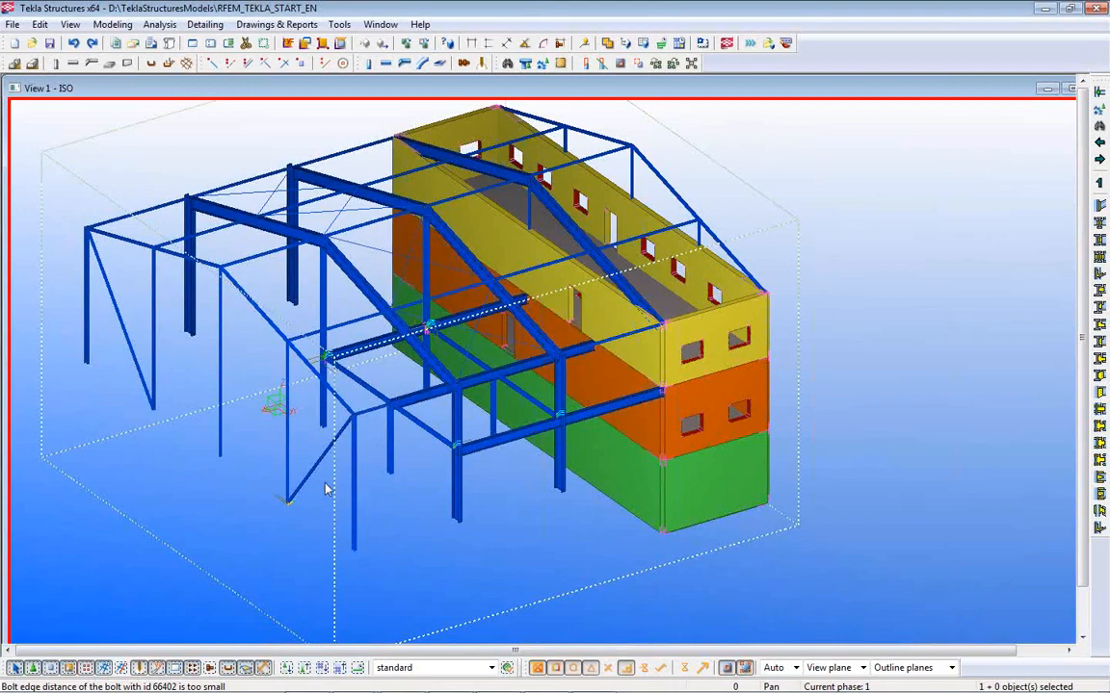
scroll(440, 486, up, 3)
scroll(426, 464, up, 4)
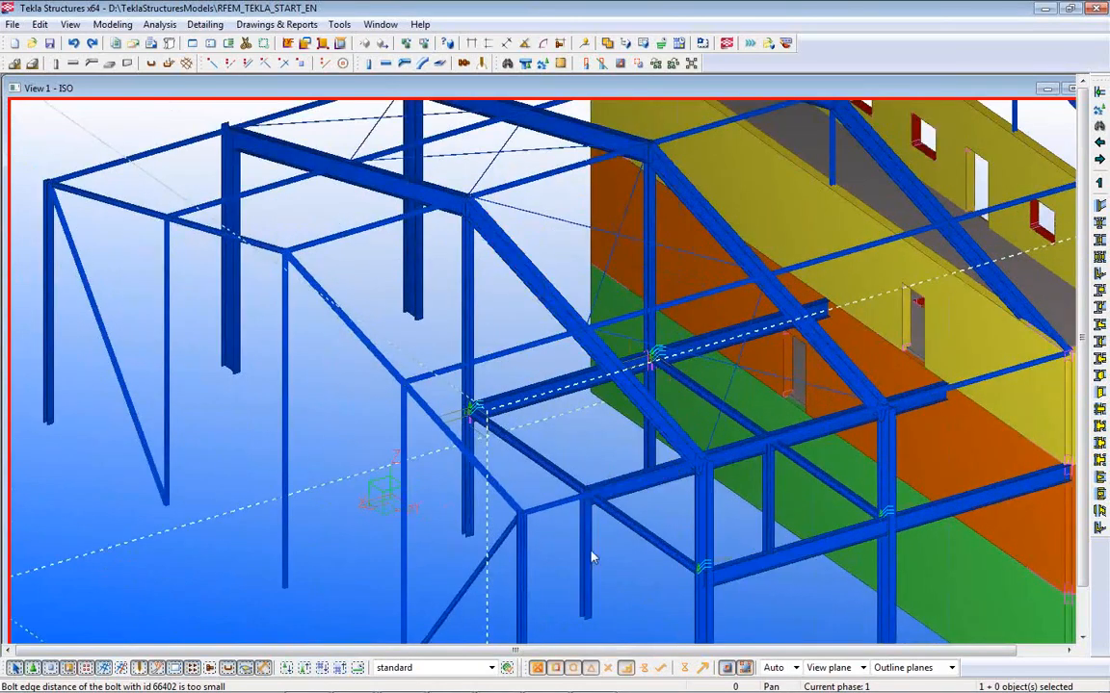
scroll(453, 424, up, 5)
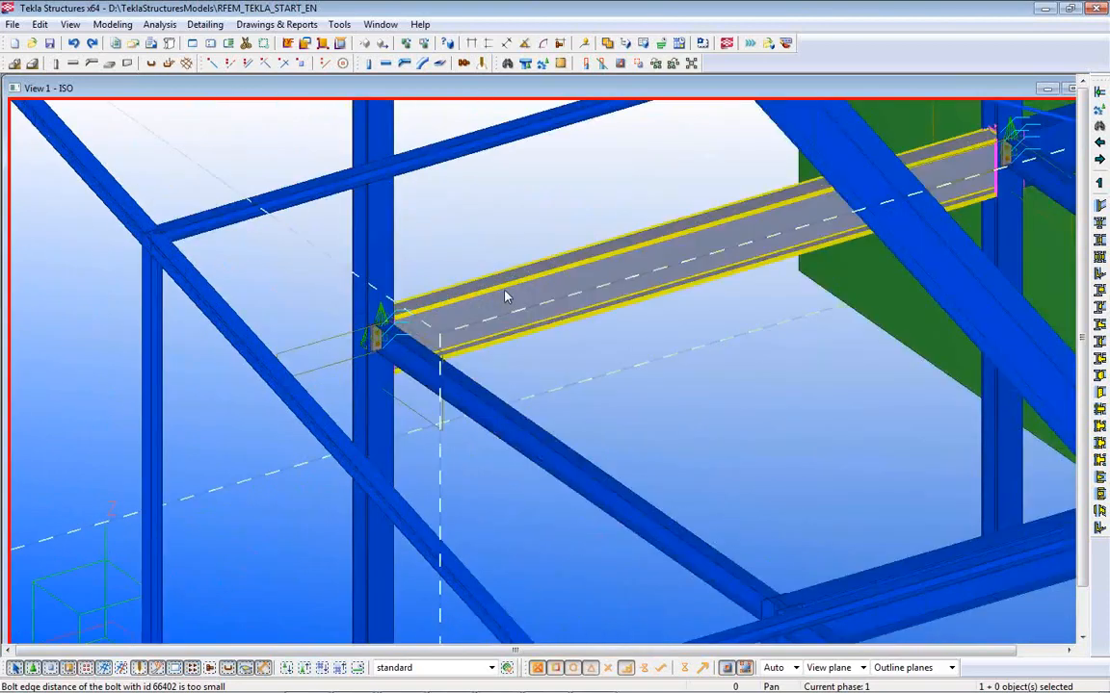
click(74, 43)
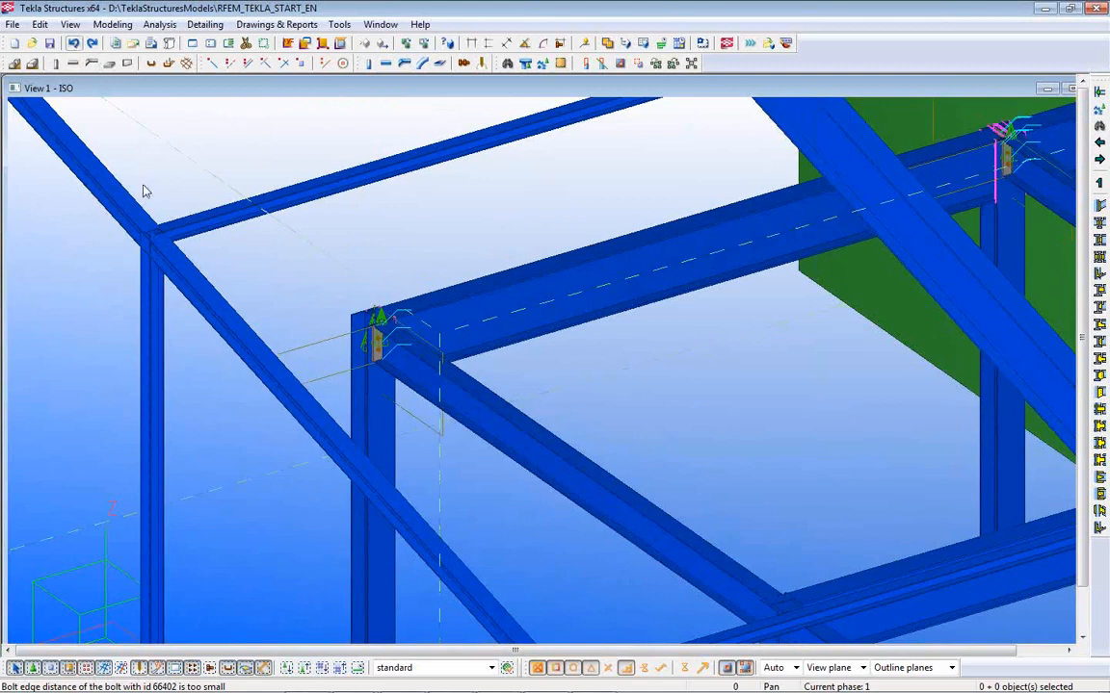
click(93, 45)
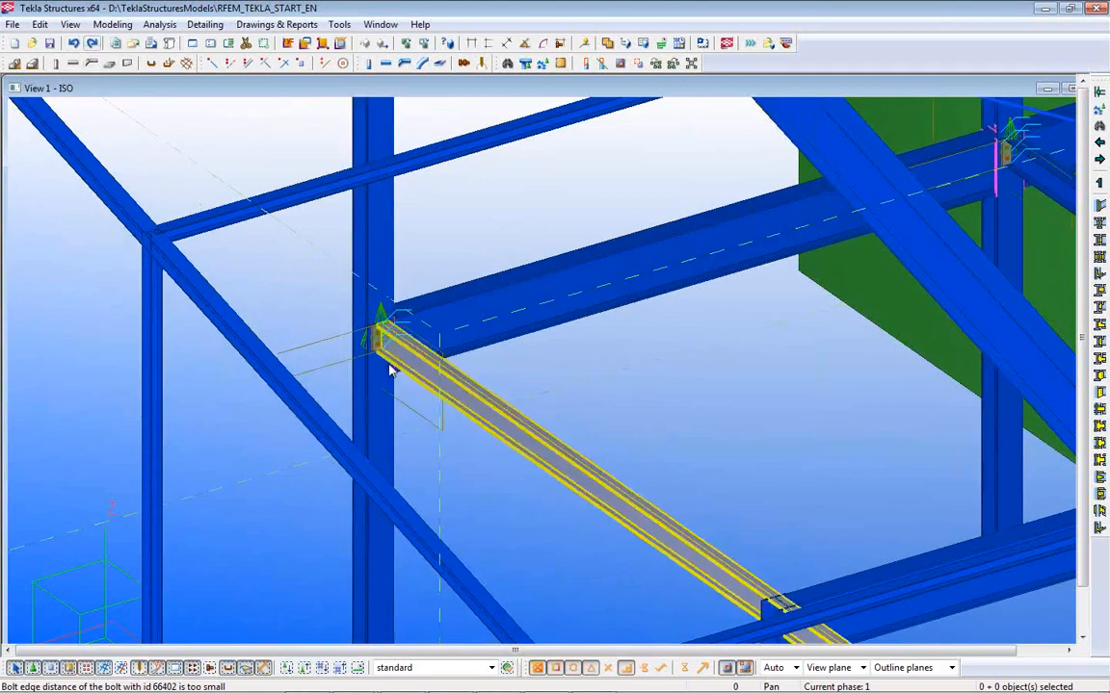
click(74, 43)
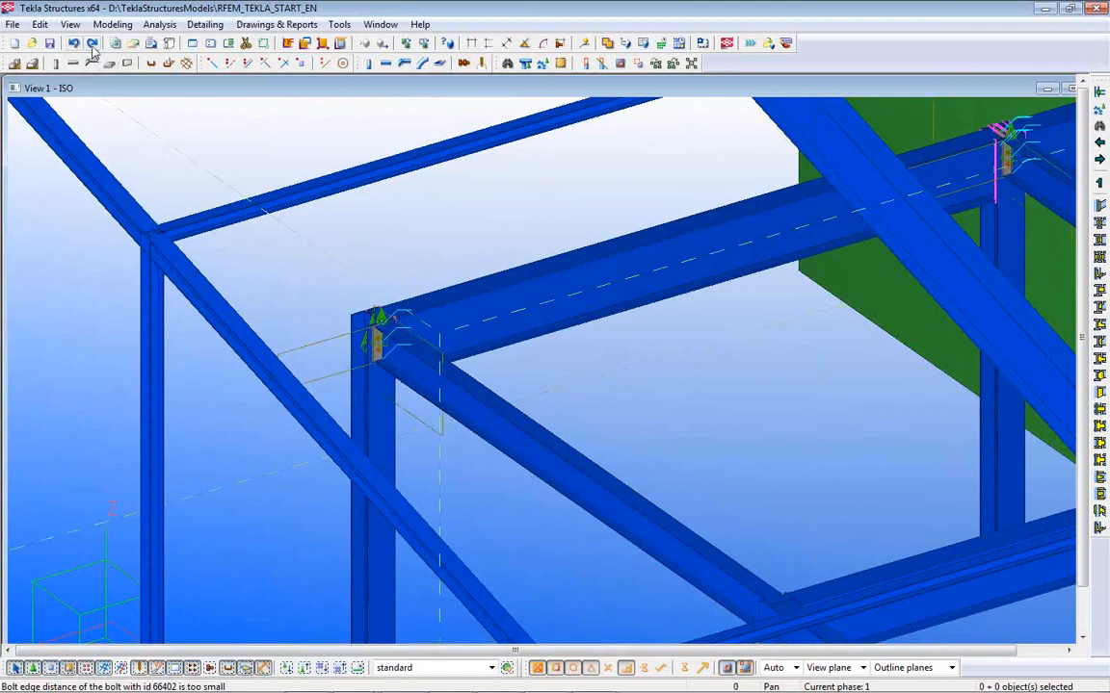
click(93, 45)
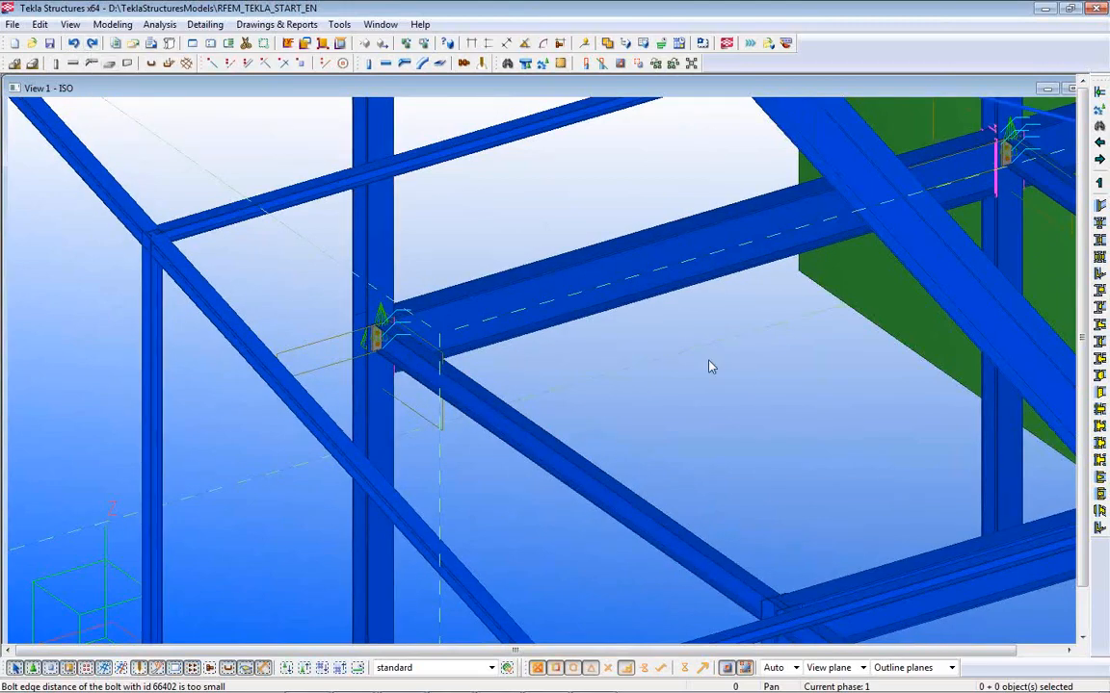
- Inspect the updated mezzanine beams, columns and their connections in relation to the concrete building from several distances and angles
middle_drag(710, 367, 416, 396)
scroll(416, 391, down, 5)
middle_drag(629, 468, 621, 351)
scroll(621, 351, down, 3)
scroll(756, 446, down, 1)
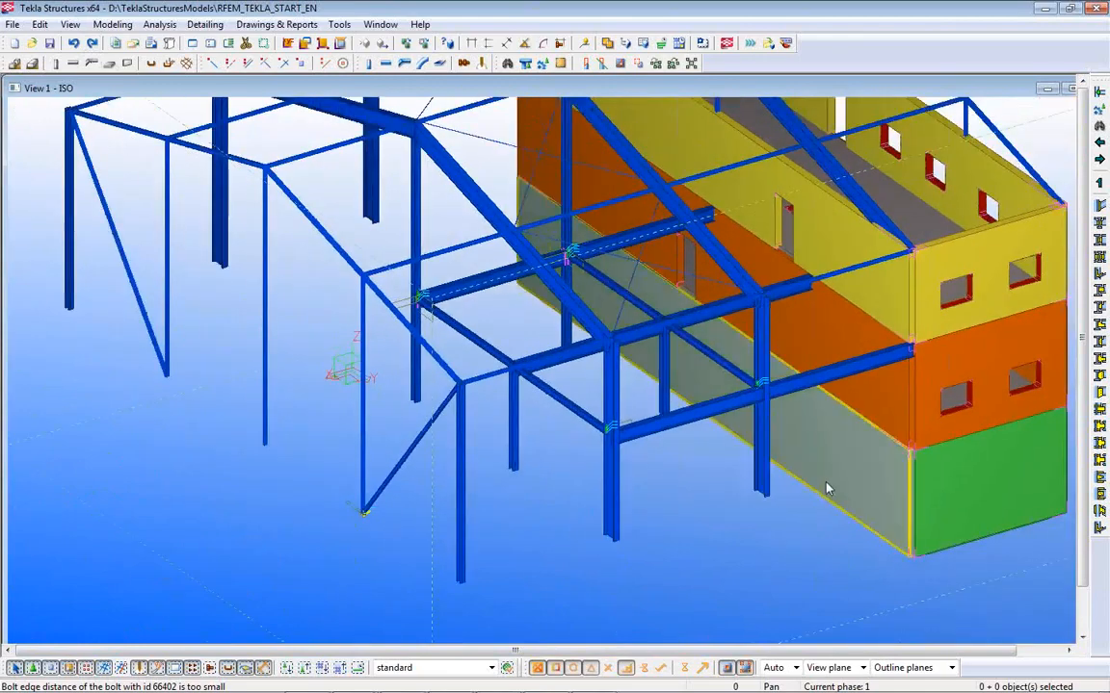
ctrl+middle_drag(756, 453, 843, 471)
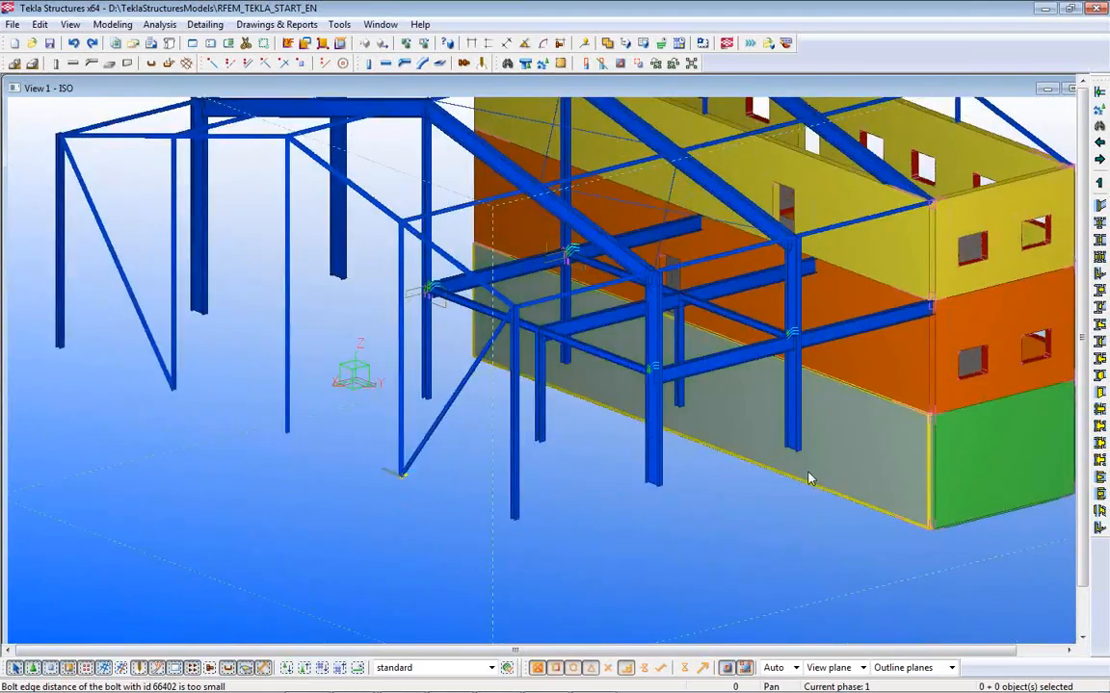
scroll(801, 470, down, 2)
middle_drag(571, 284, 525, 333)
scroll(542, 345, up, 5)
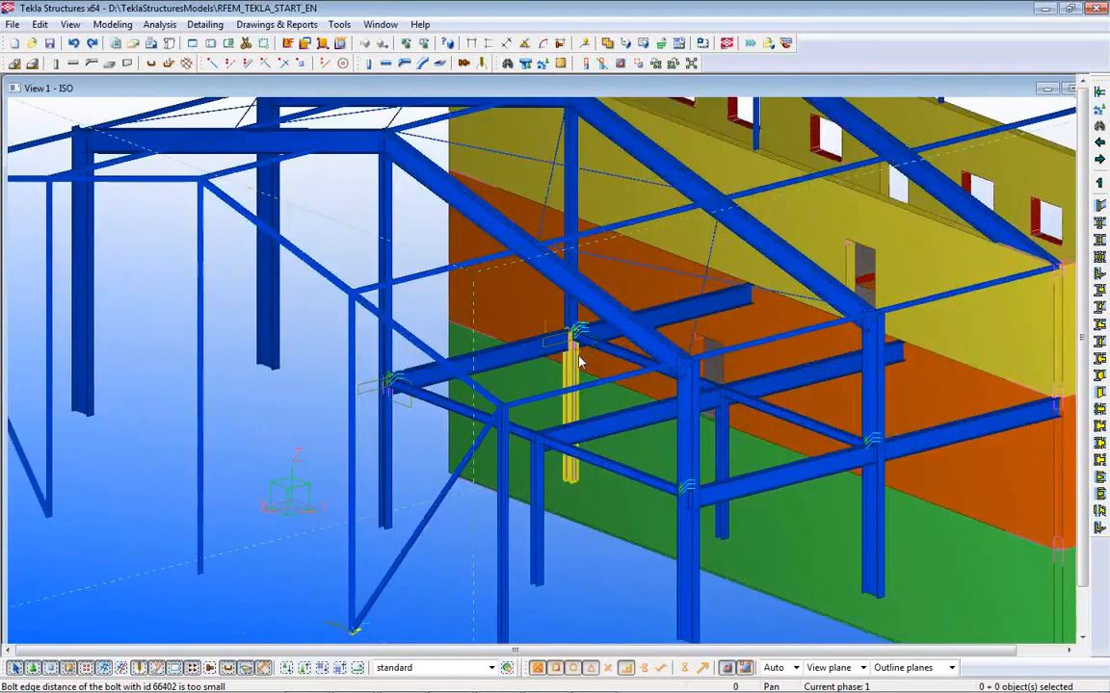
scroll(578, 358, up, 5)
scroll(495, 364, down, 3)
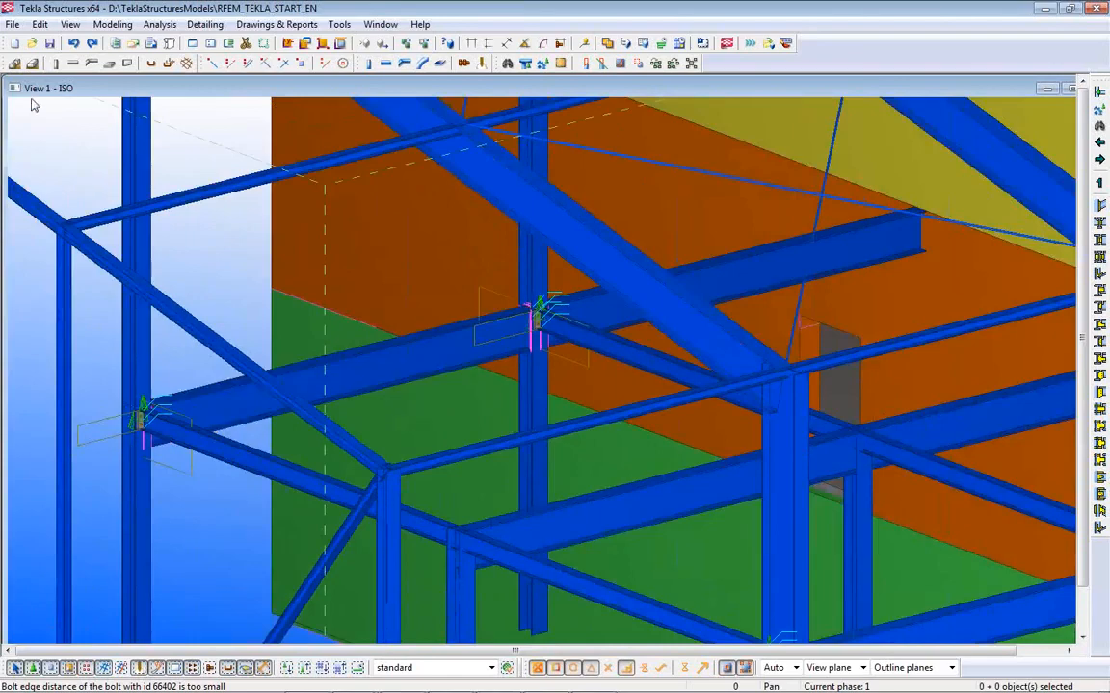
scroll(260, 351, down, 5)
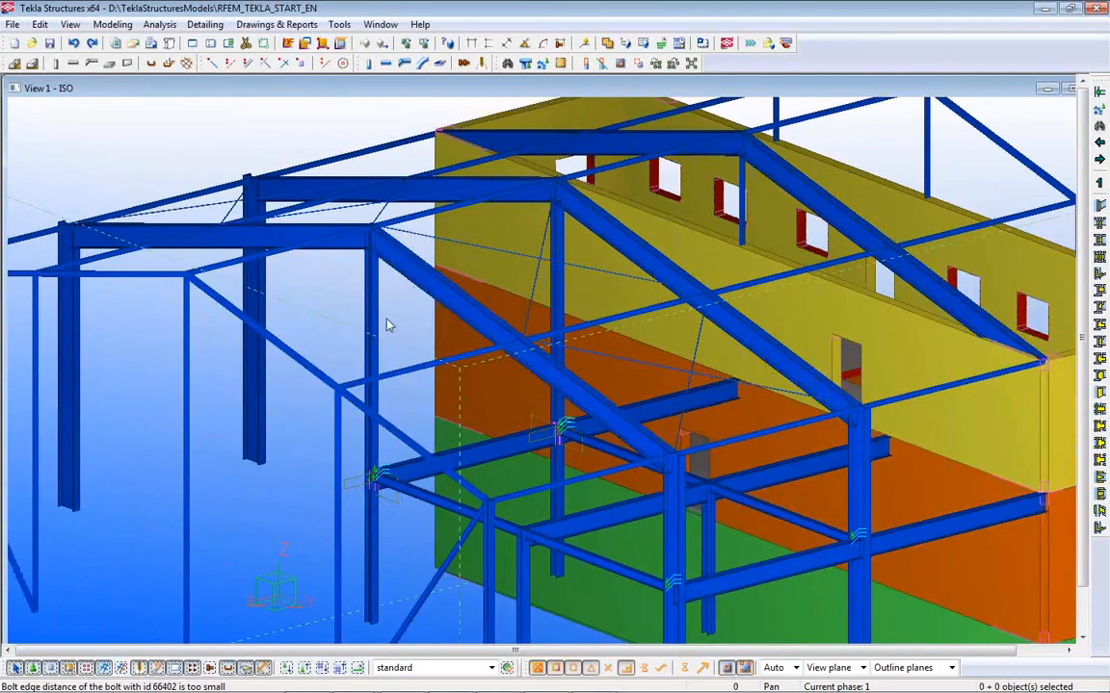
- Inquire the part data of the front main frame's IPE600 rafter away from the mezzanine and read its transferred end forces and moments
click(216, 239)
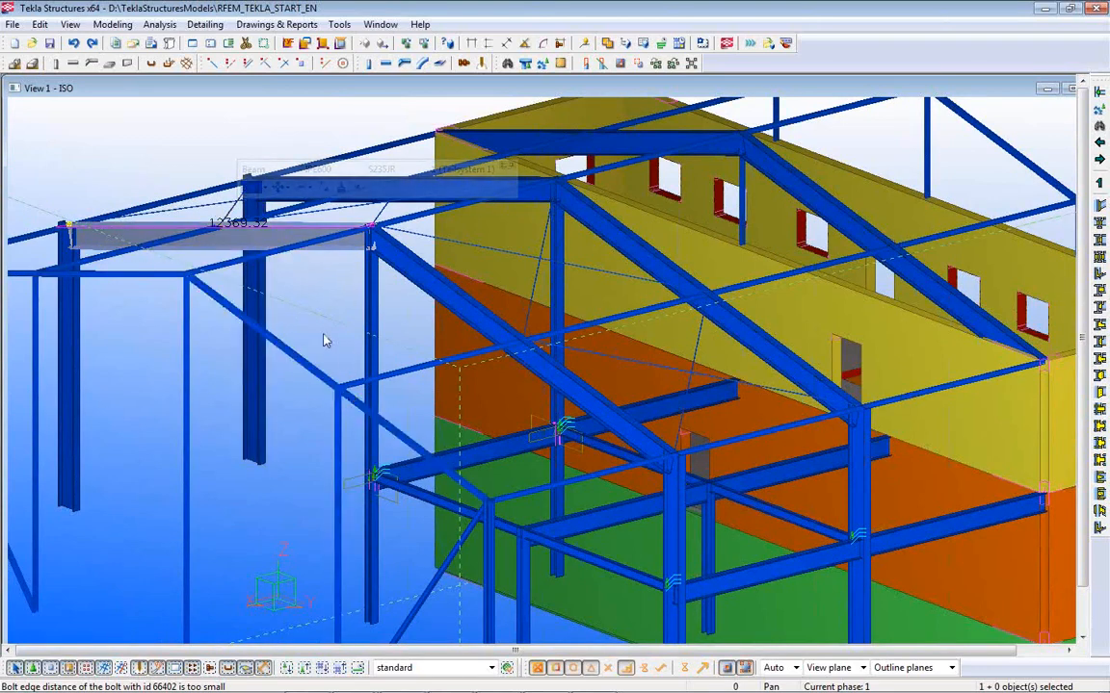
right_click(196, 225)
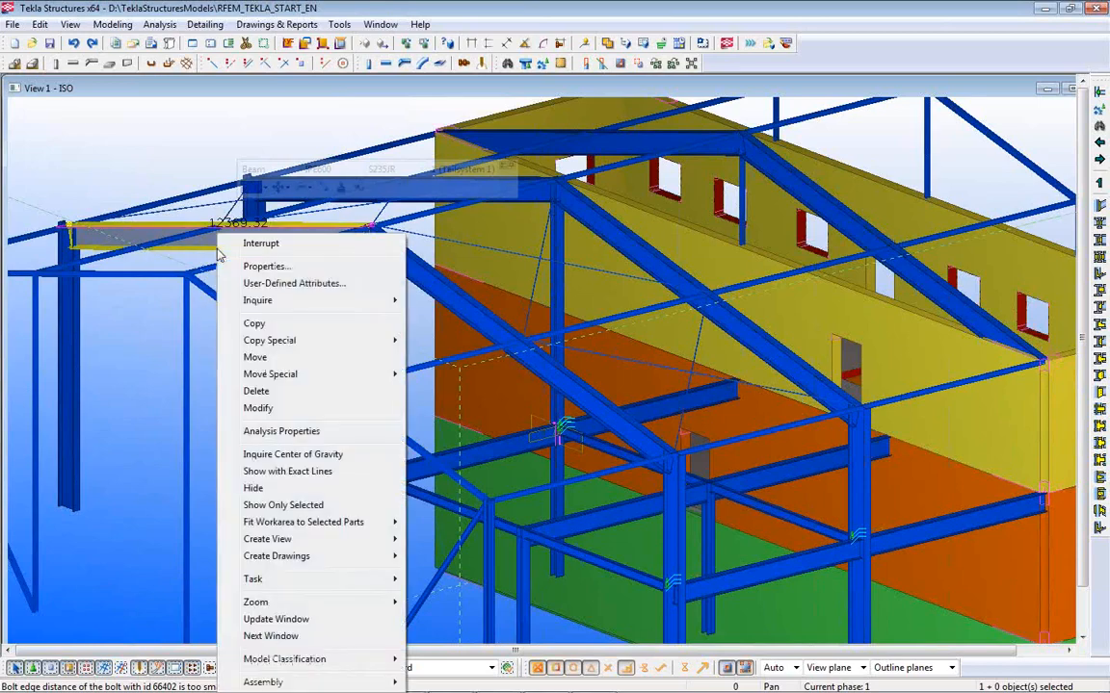
mouse_move(376, 301)
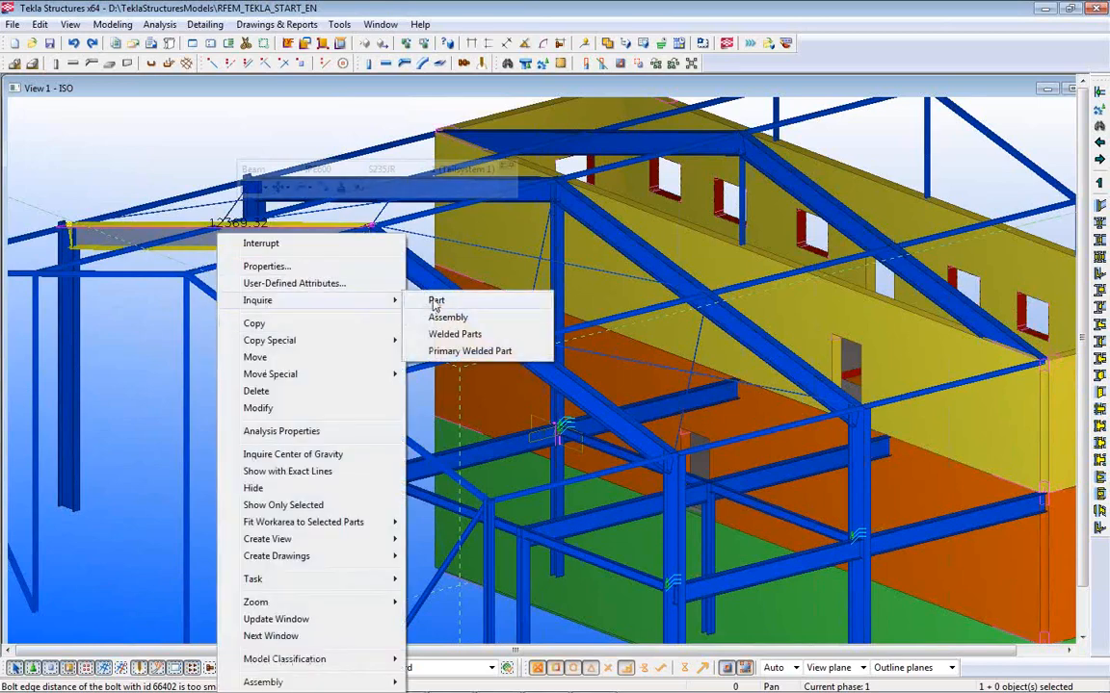
click(433, 301)
scroll(640, 289, down, 4)
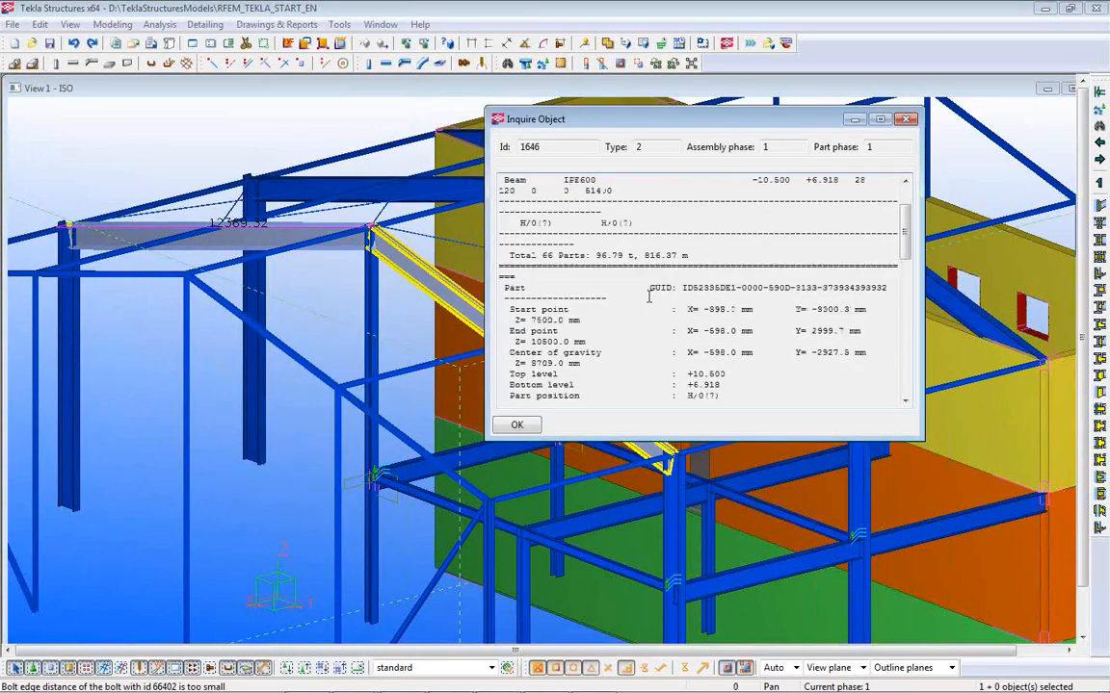
scroll(649, 299, down, 10)
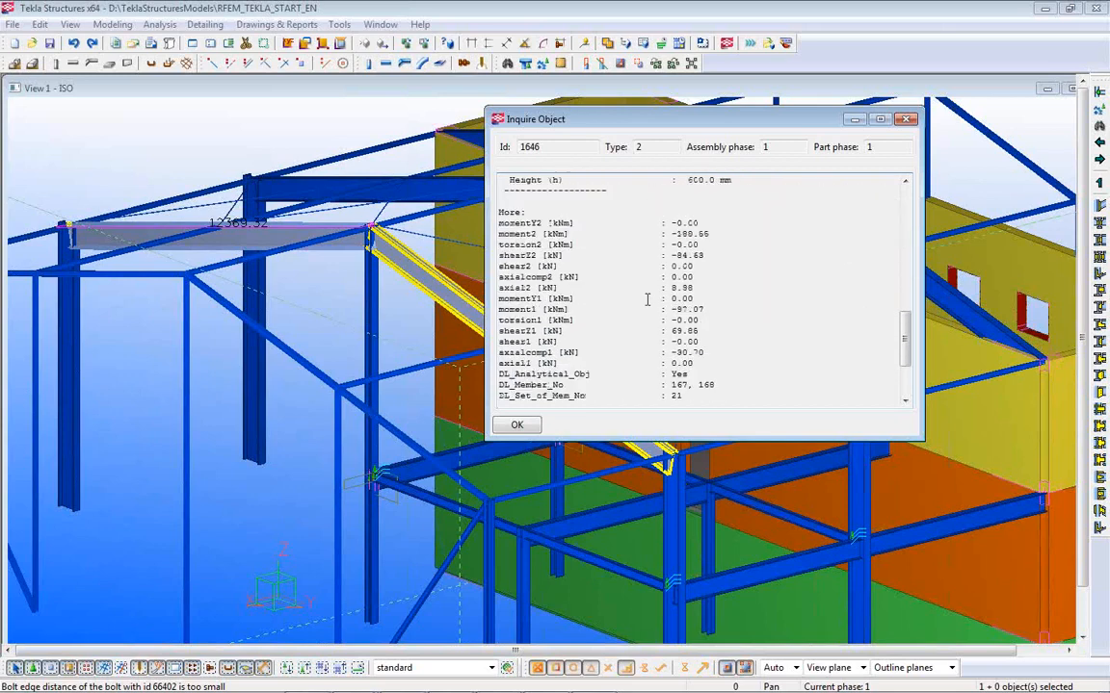
scroll(674, 235, down, 1)
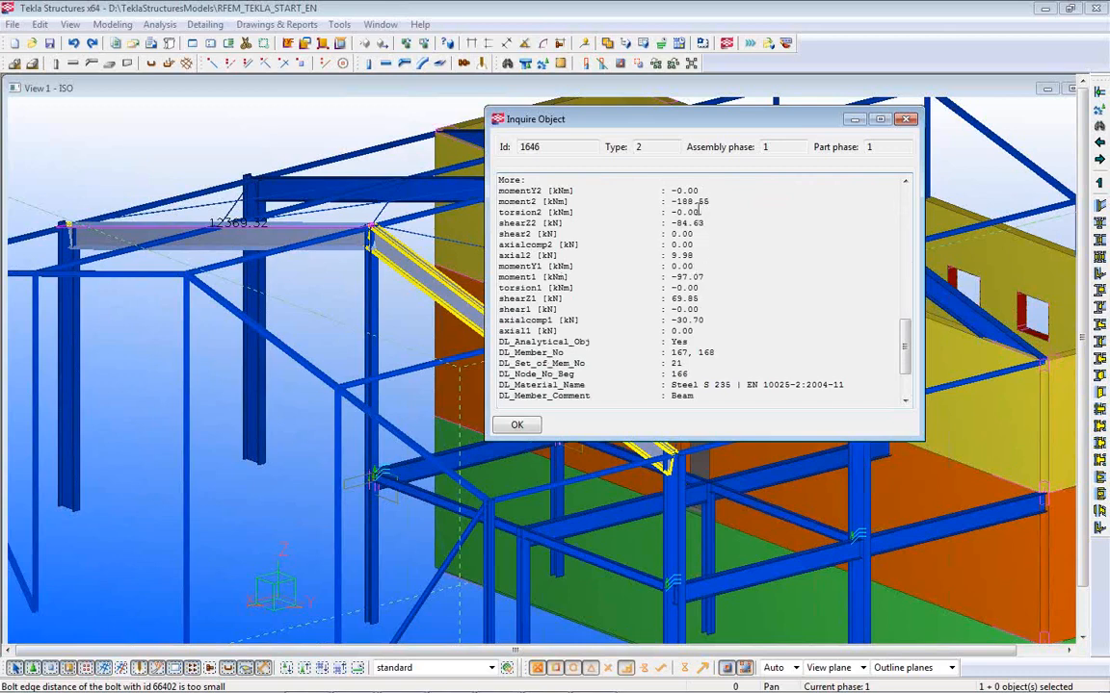
- Examine the RFEM member numbers, node numbers and material stored in the inquired rafter's attributes
scroll(701, 207, down, 1)
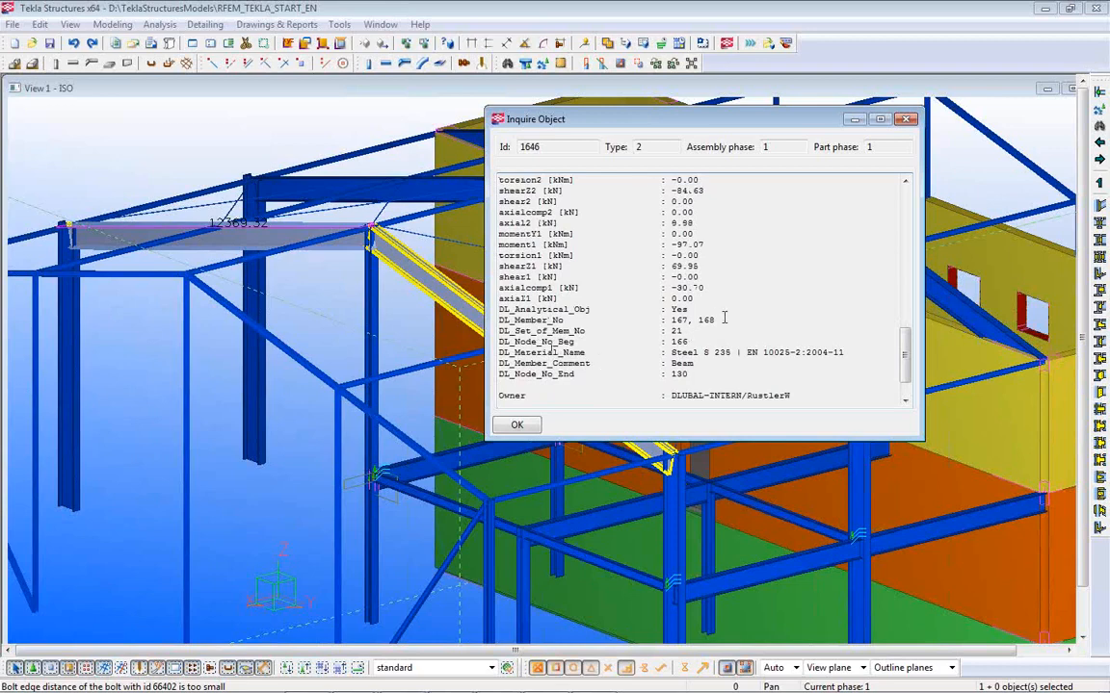
drag(707, 319, 667, 320)
scroll(744, 374, down, 1)
scroll(700, 337, down, 1)
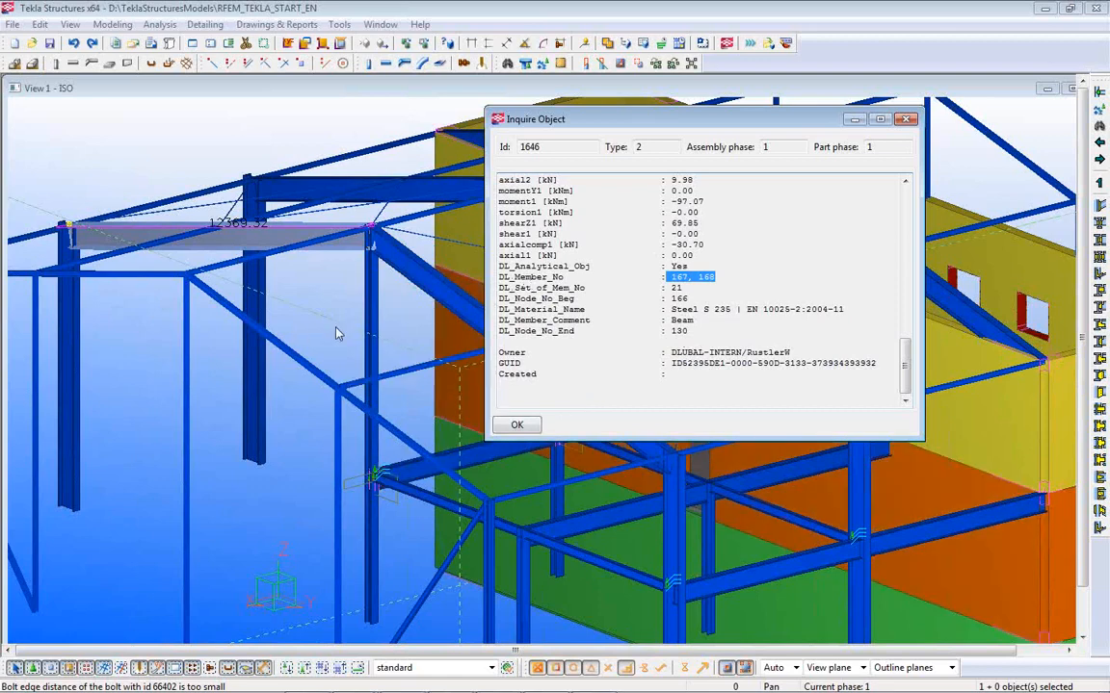
click(300, 290)
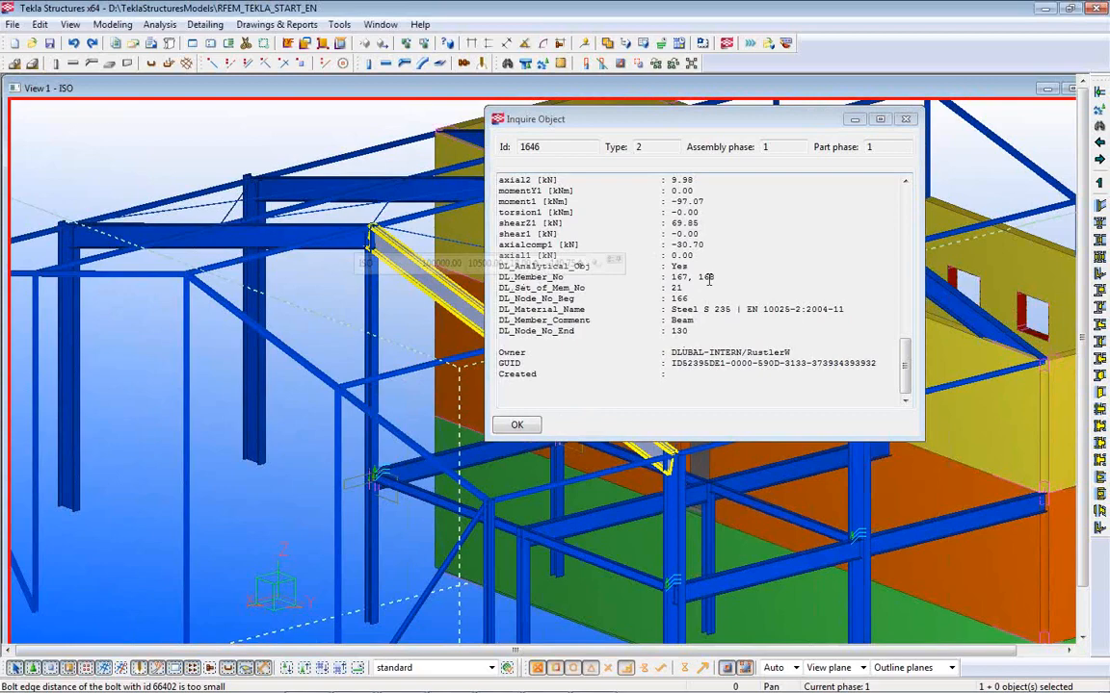
- Switch to RFEM and isolate the display to the matching rafter members 167 and 168
click(545, 678)
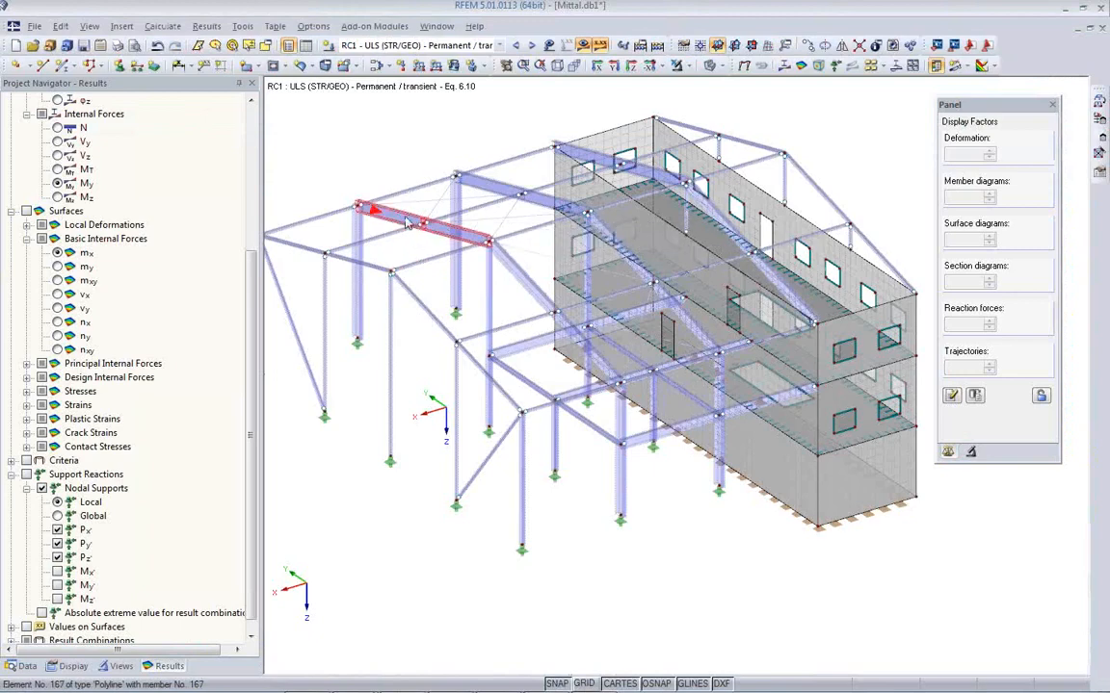
ctrl+click(409, 219)
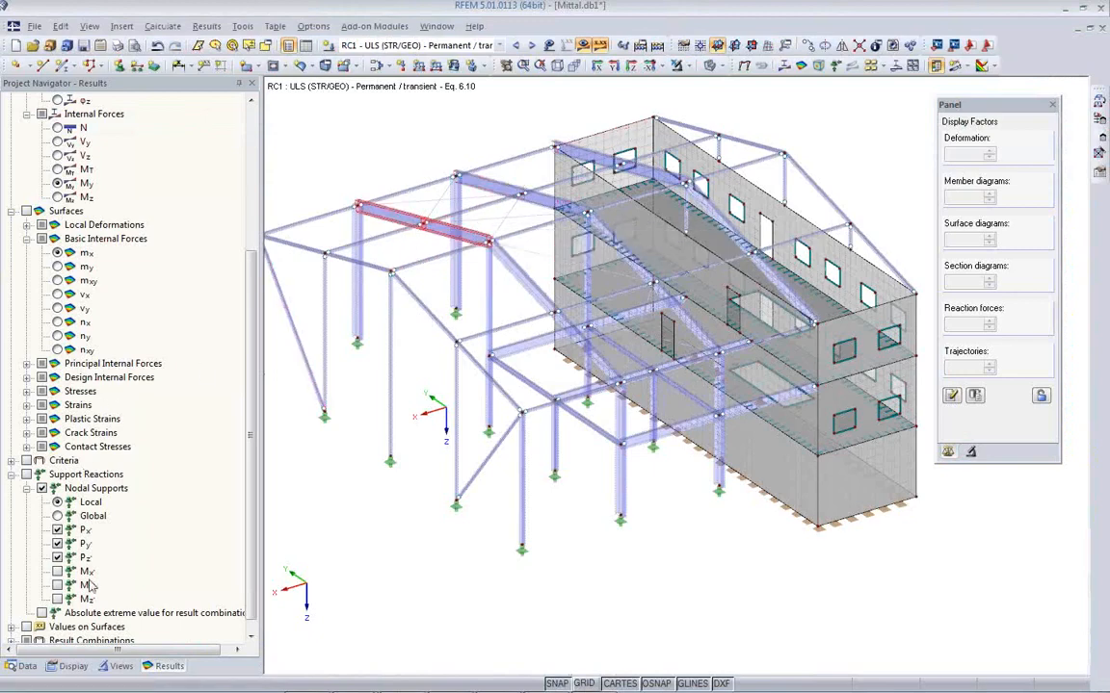
click(121, 667)
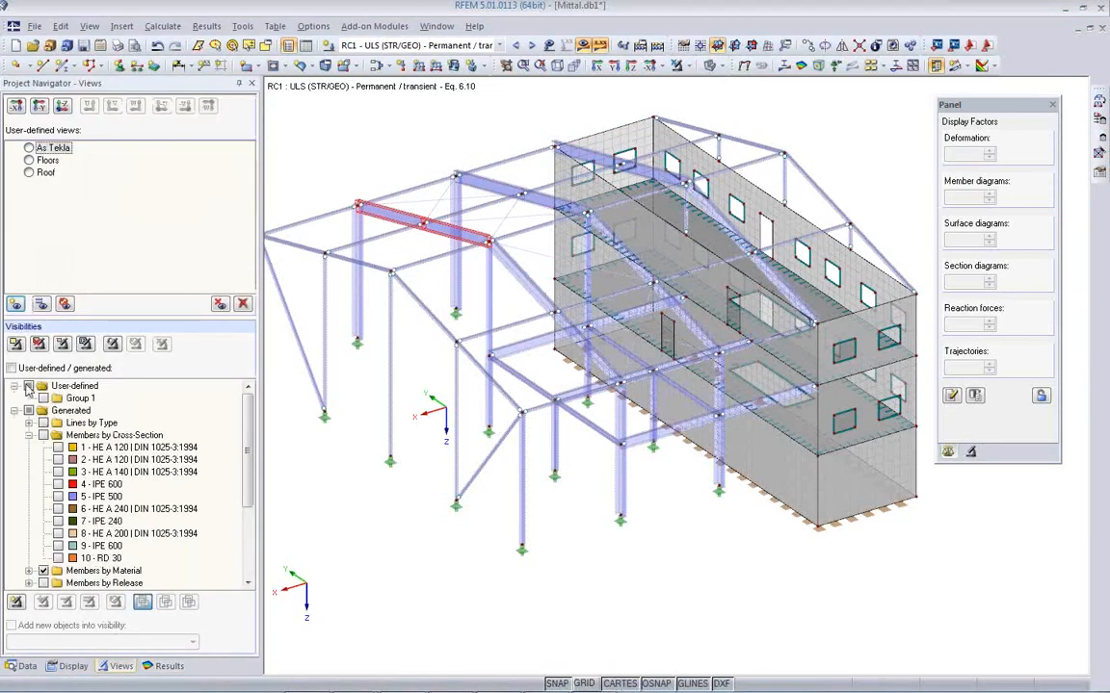
click(16, 304)
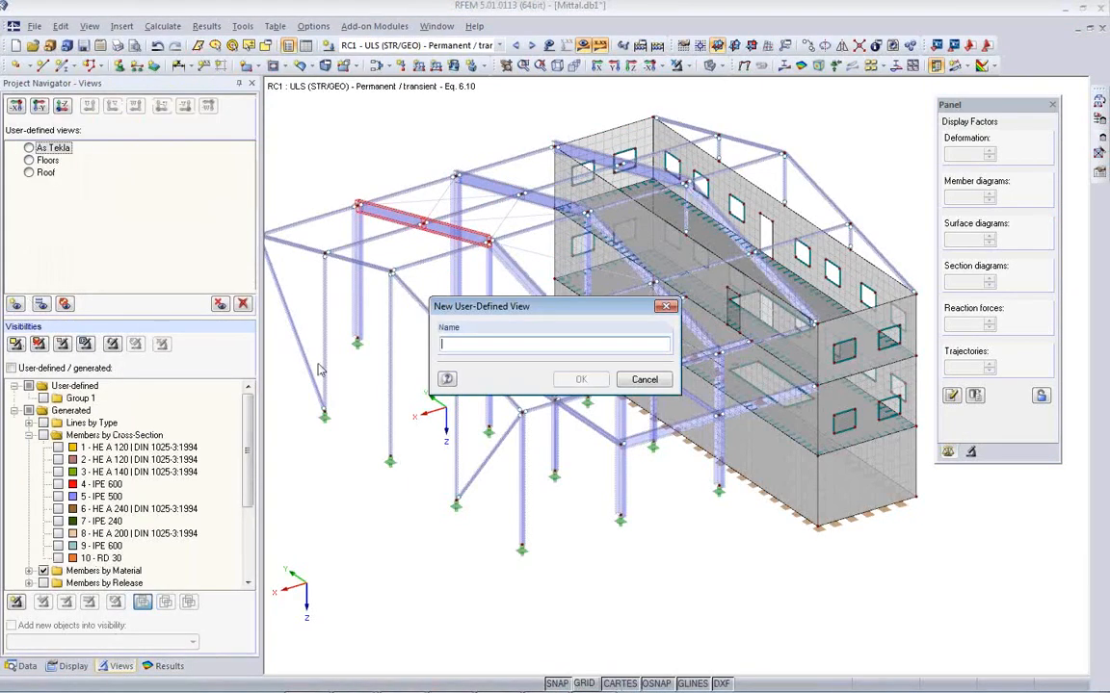
click(643, 380)
click(16, 344)
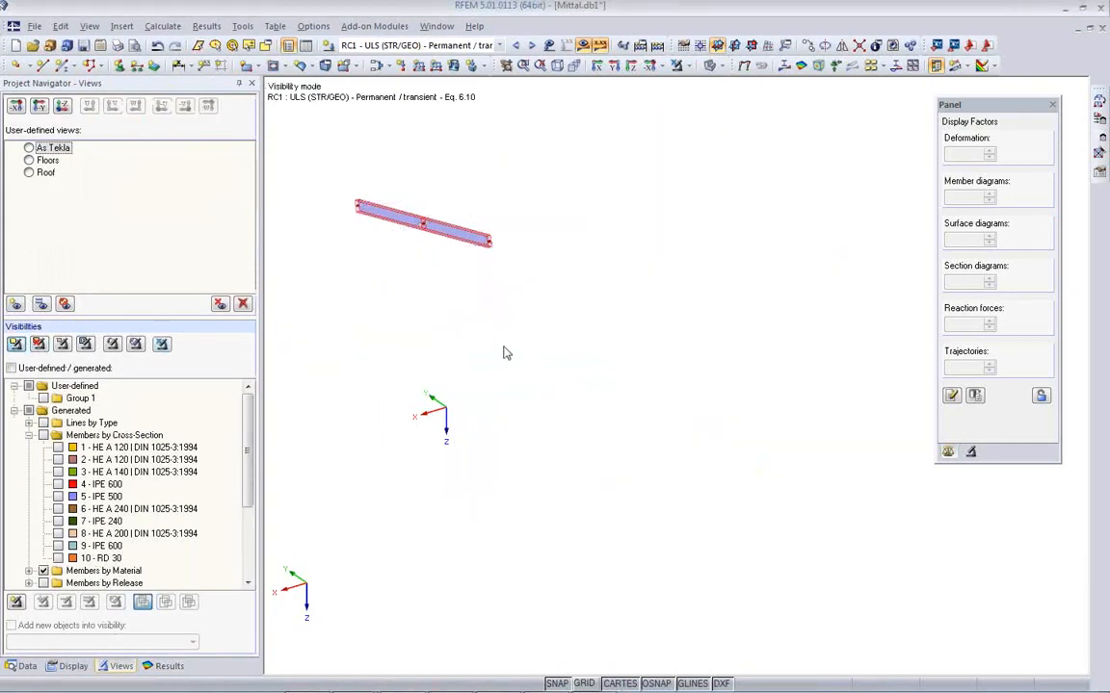
- Display the bending moment M-y diagram with values on the isolated rafter
click(468, 295)
middle_drag(468, 294, 570, 371)
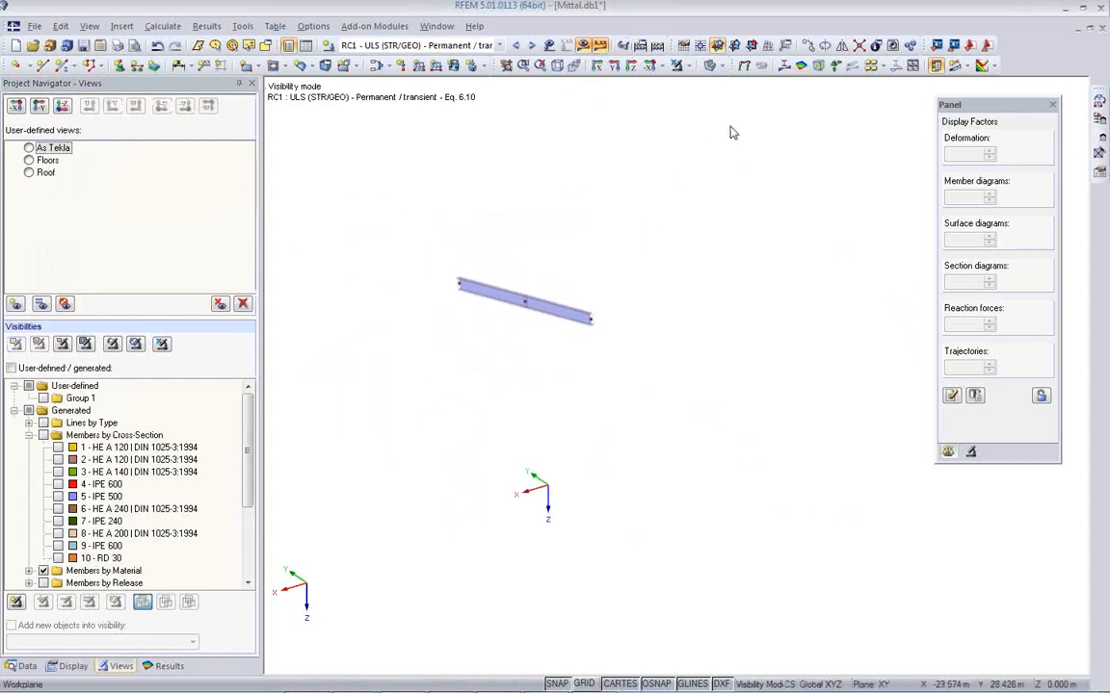
click(783, 65)
scroll(578, 318, up, 3)
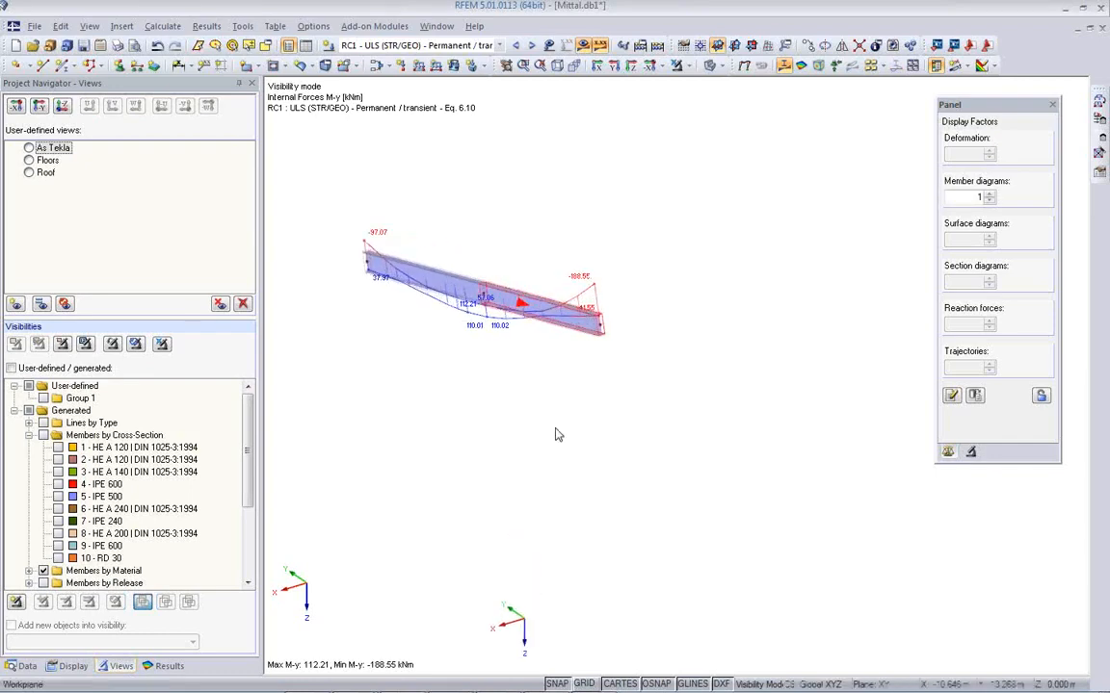
- Return to Tekla Structures, compare the rafter's listed end moments with the RFEM diagram, and close the inquiry report
click(546, 680)
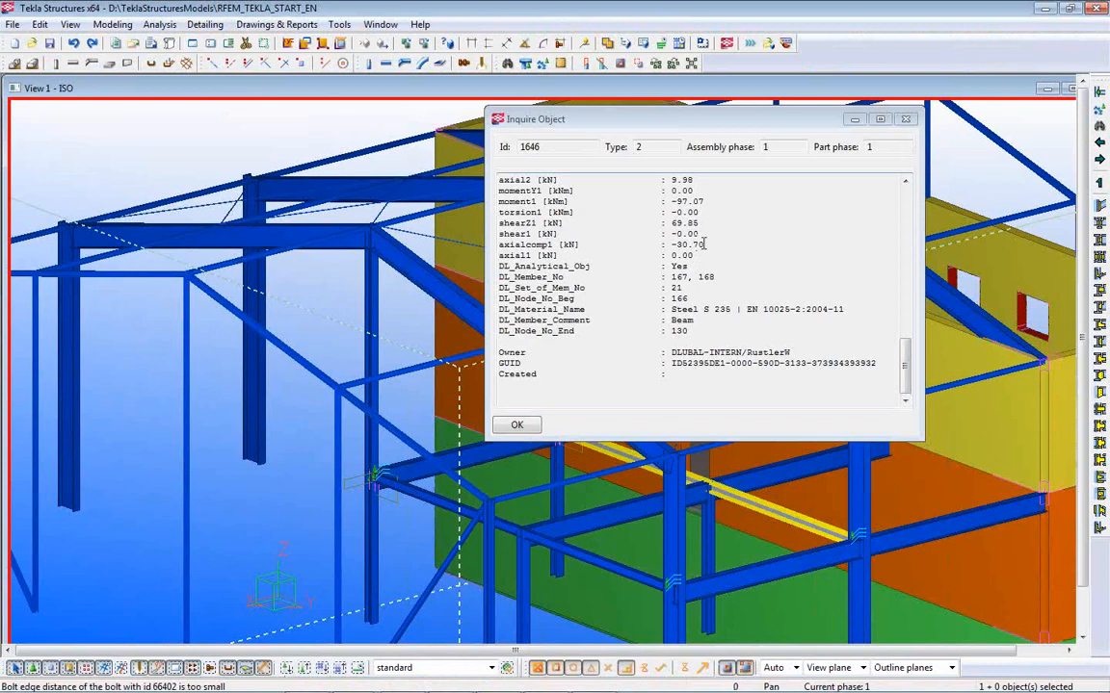
scroll(701, 251, up, 2)
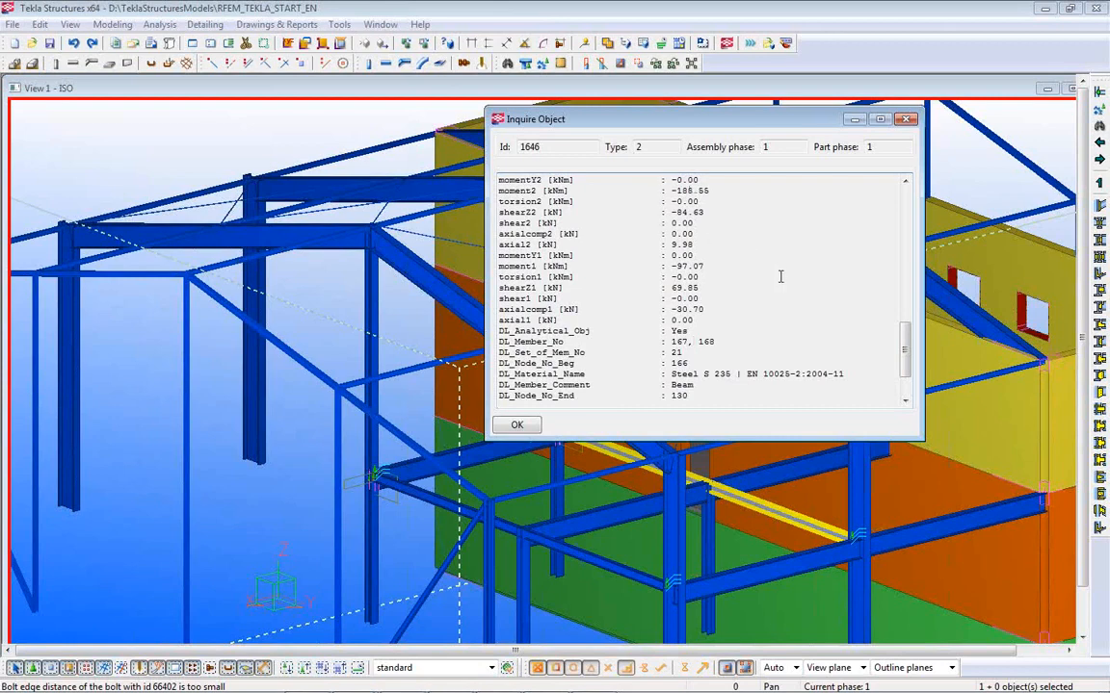
click(905, 118)
- Examine the whole updated hall from a lower viewpoint, including the mezzanine beam connections to the columns
scroll(390, 413, down, 1)
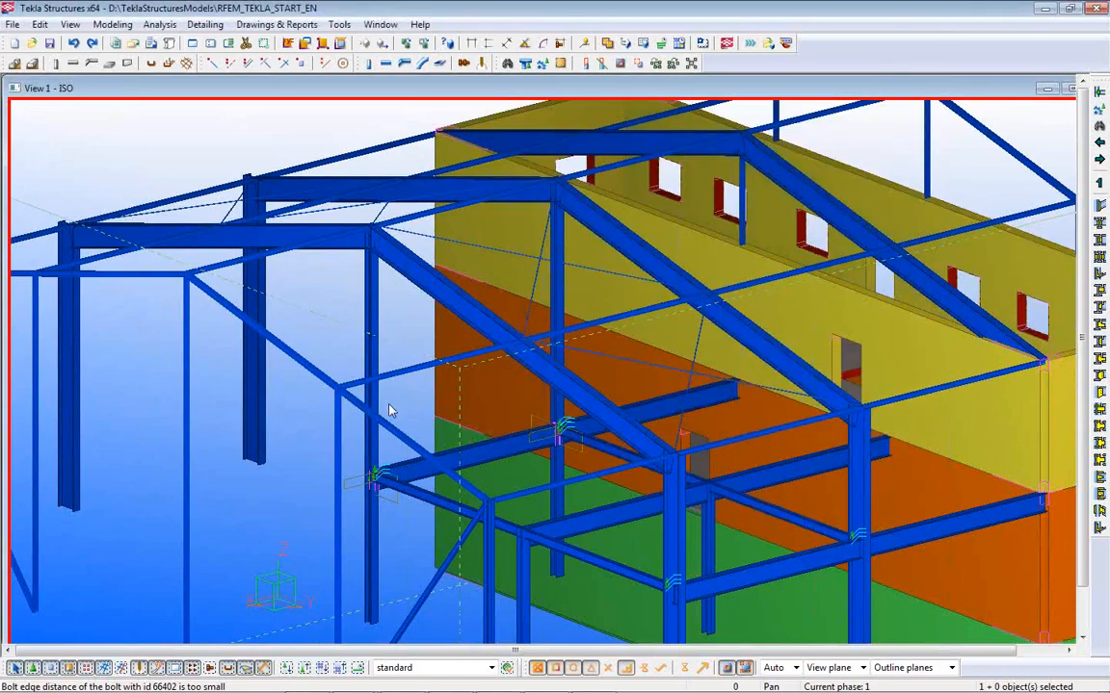
scroll(390, 412, down, 4)
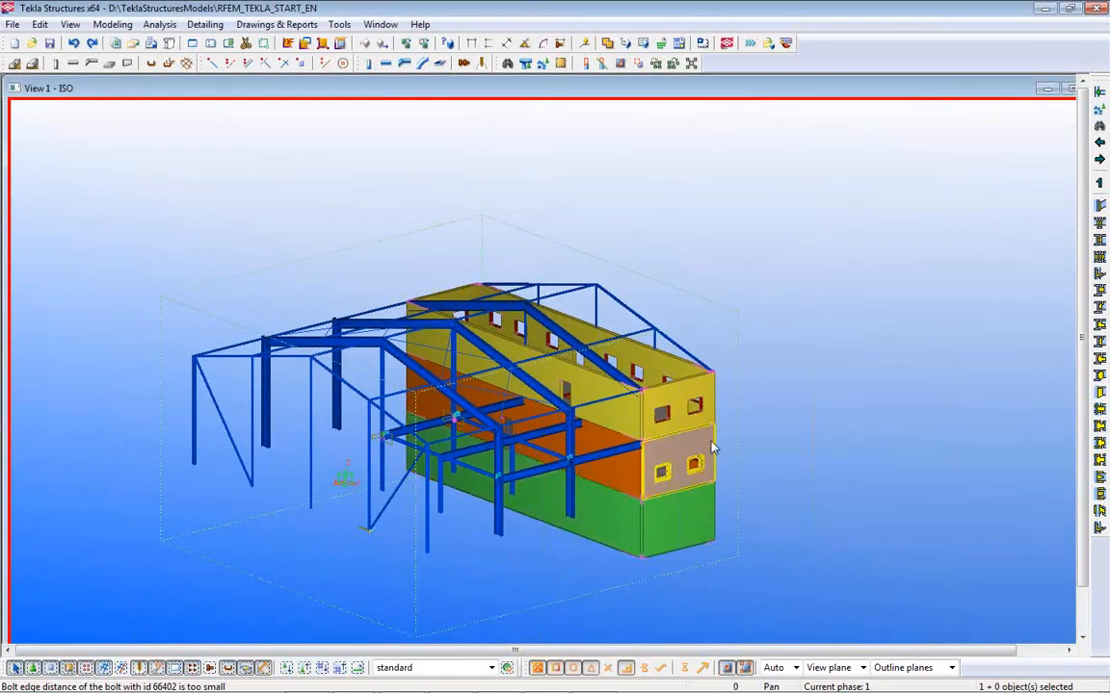
ctrl+middle_drag(664, 419, 540, 400)
scroll(478, 455, up, 5)
scroll(539, 376, up, 5)
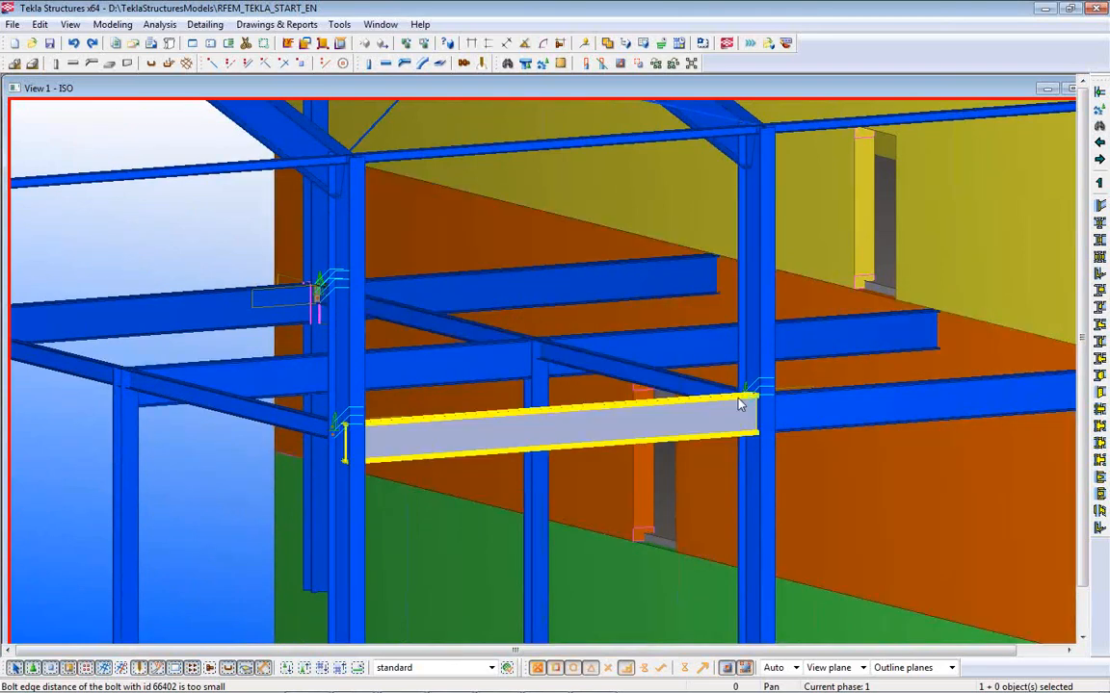
scroll(743, 397, up, 5)
scroll(743, 397, down, 8)
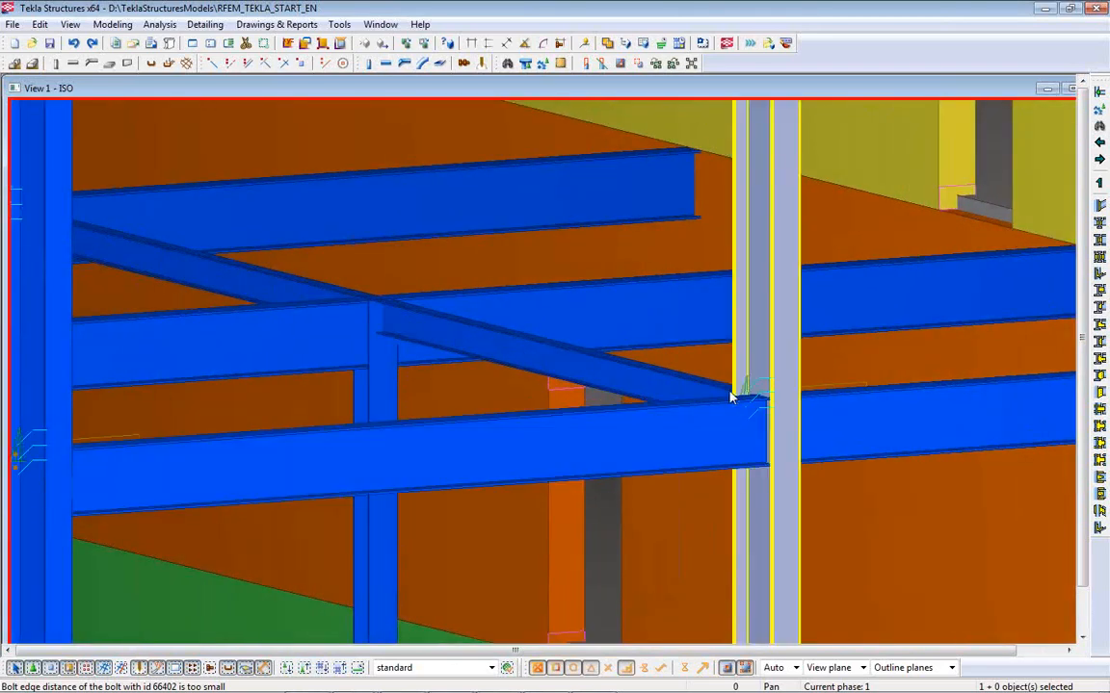
scroll(729, 393, down, 2)
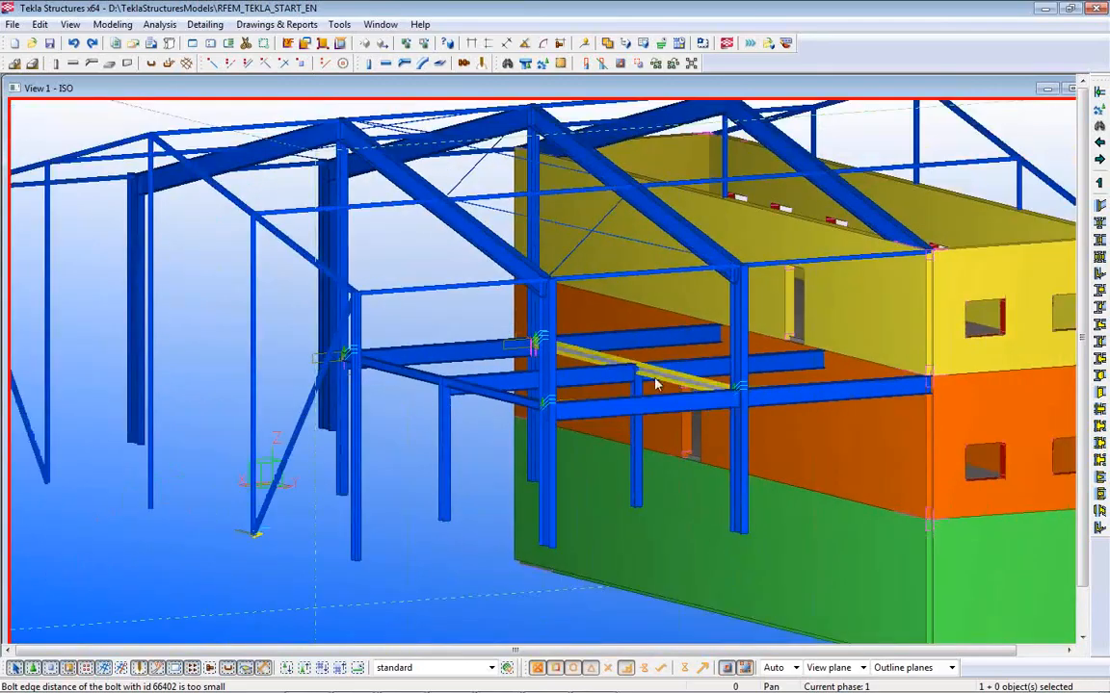
- Switch to RFEM and turn off the visibility mode to show the whole hall with its M-y diagrams
ctrl+middle_drag(632, 377, 664, 379)
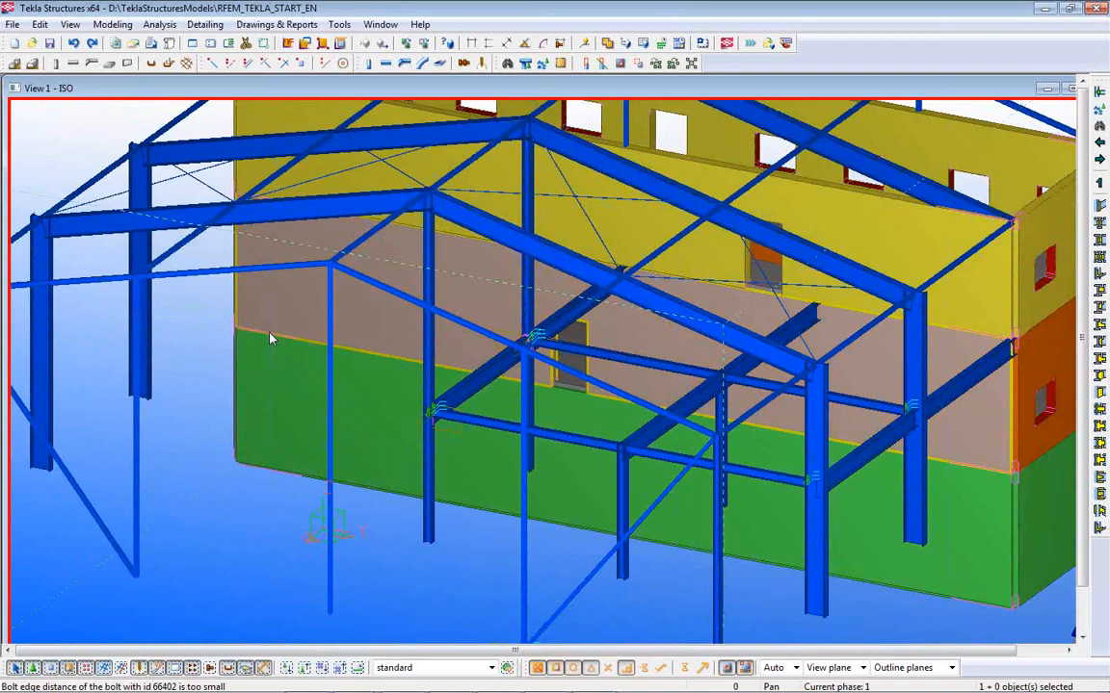
scroll(271, 339, down, 1)
scroll(408, 426, down, 3)
mouse_move(517, 690)
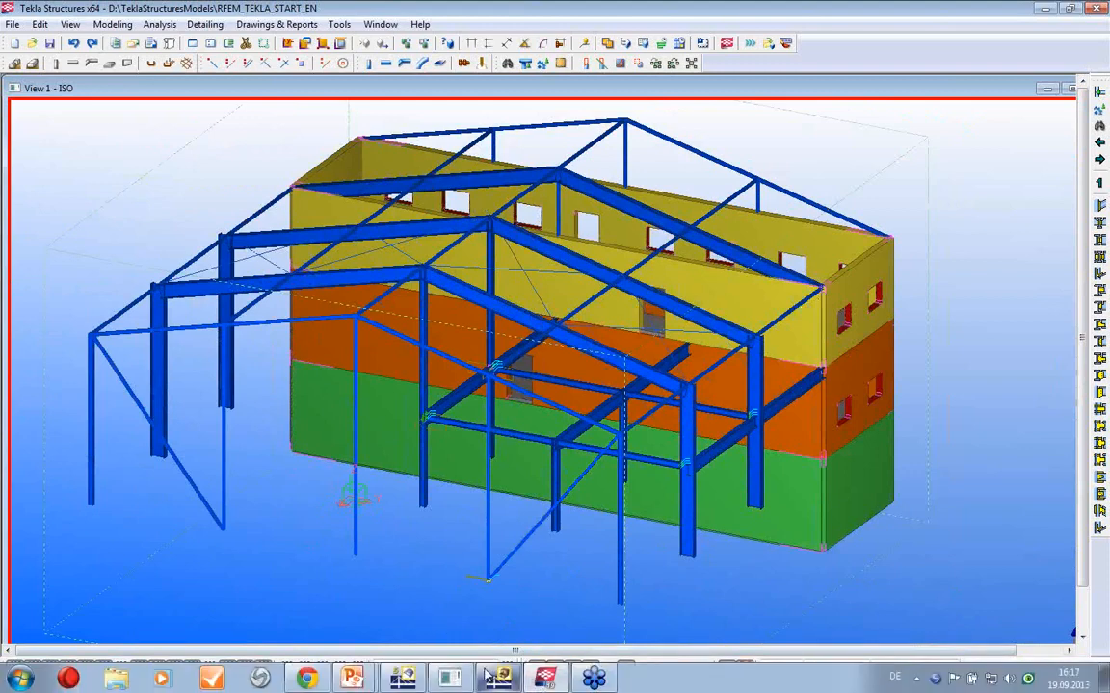
click(491, 684)
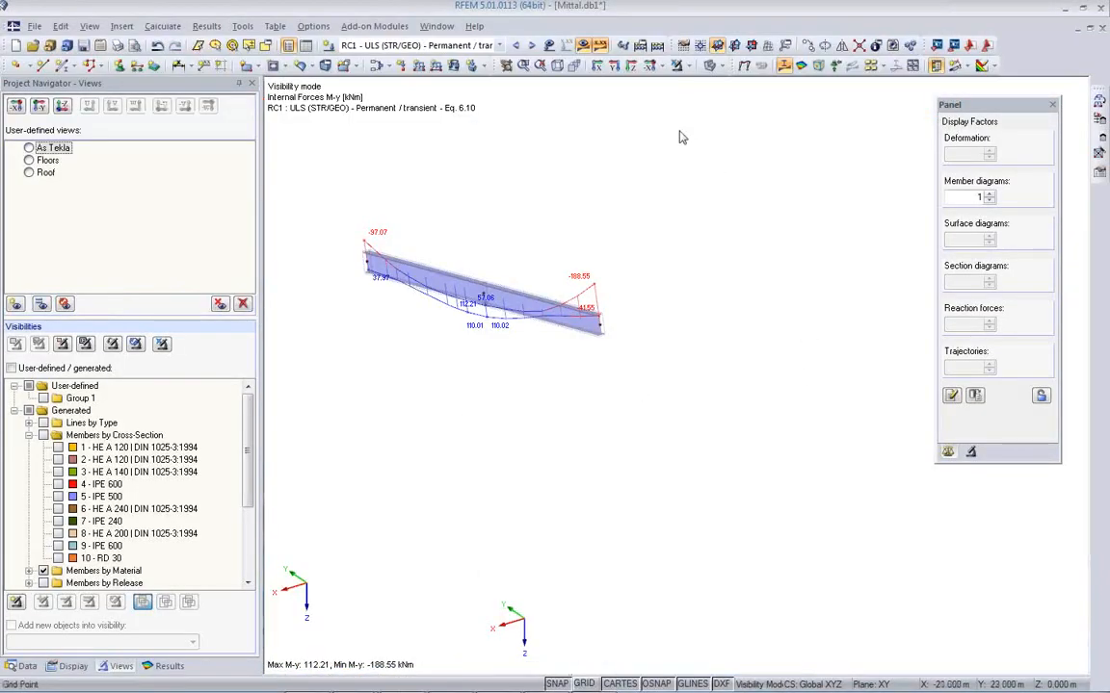
click(678, 65)
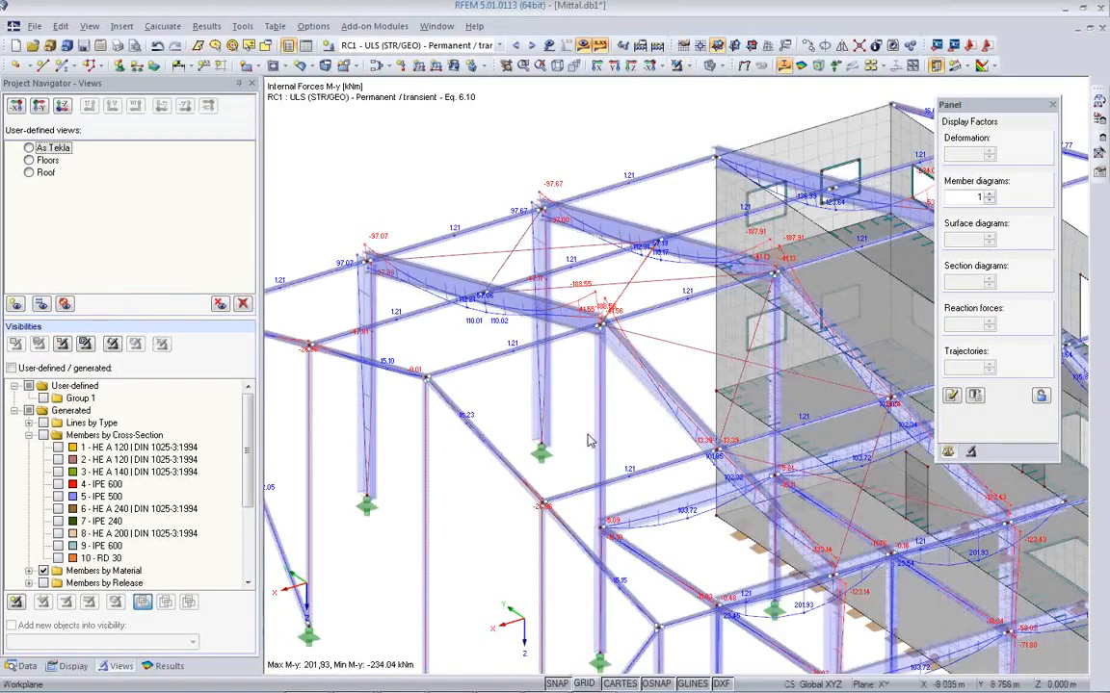
scroll(576, 439, down, 2)
middle_drag(653, 459, 596, 323)
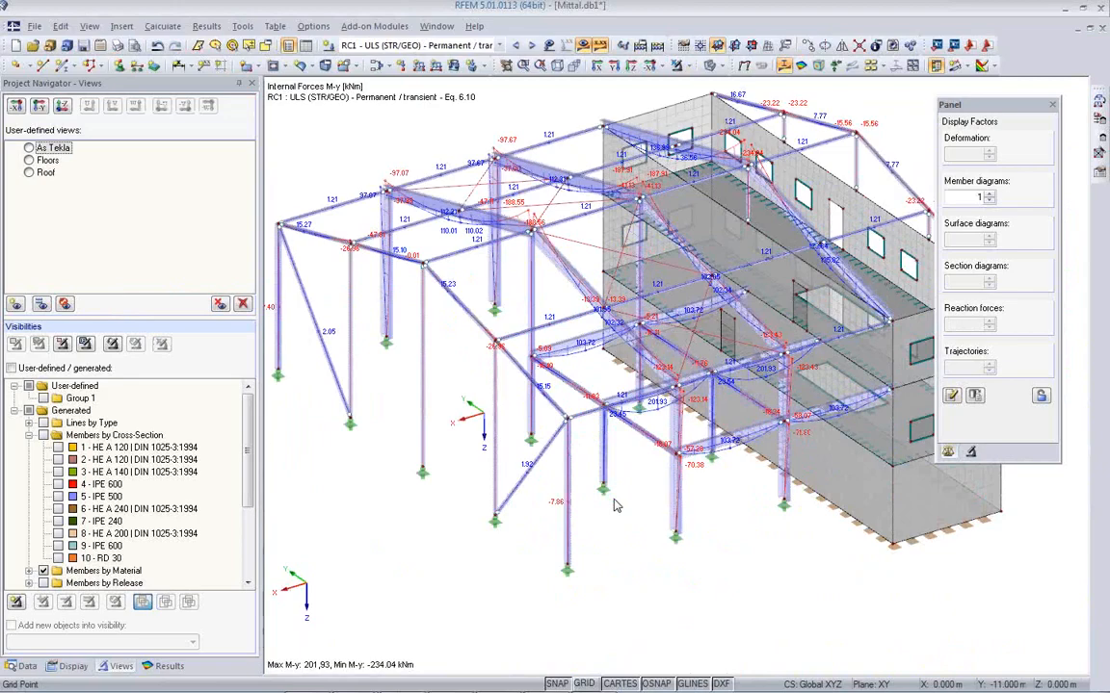
ctrl+middle_drag(534, 602, 505, 607)
mouse_move(475, 686)
mouse_move(358, 688)
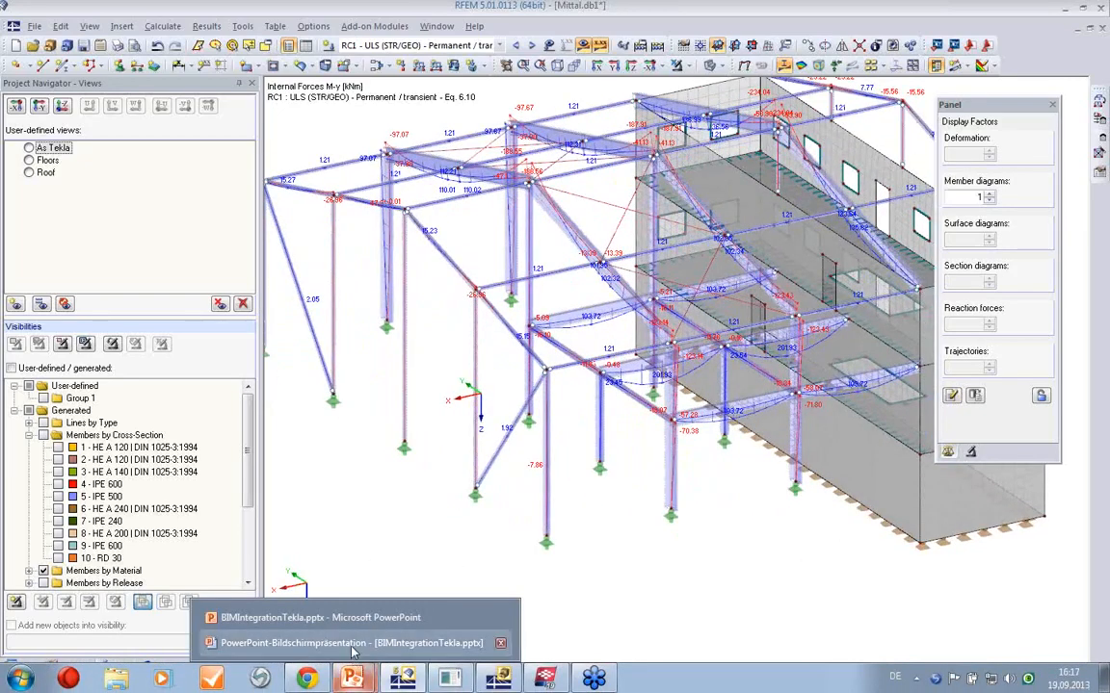
click(352, 642)
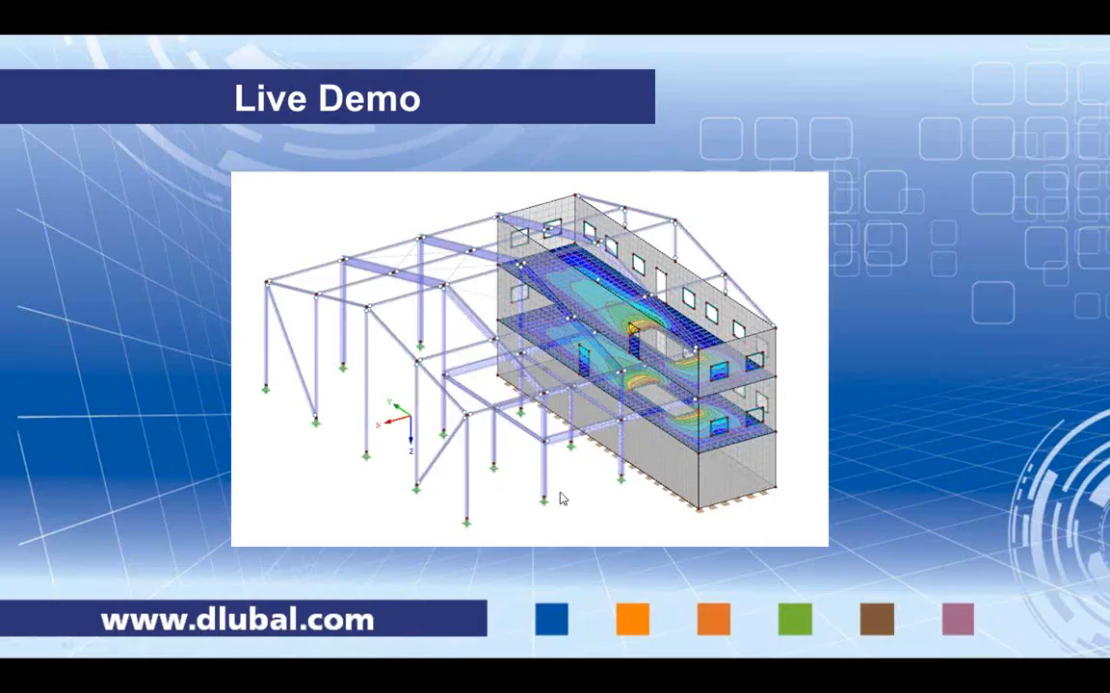
click(849, 463)
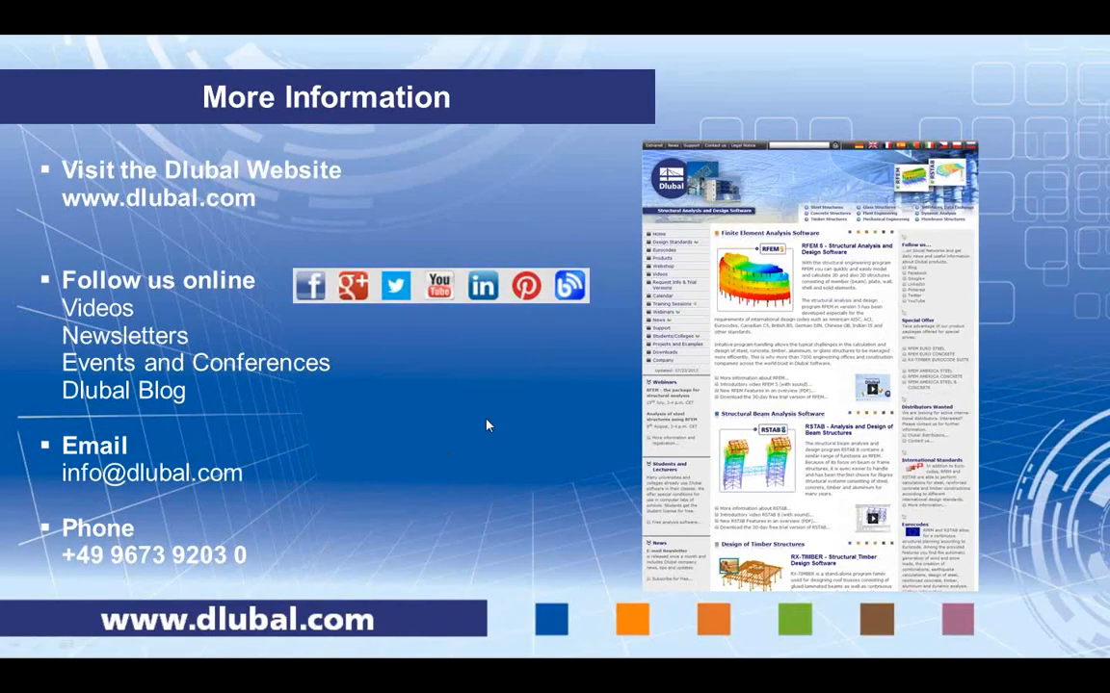
key(alt+Tab)
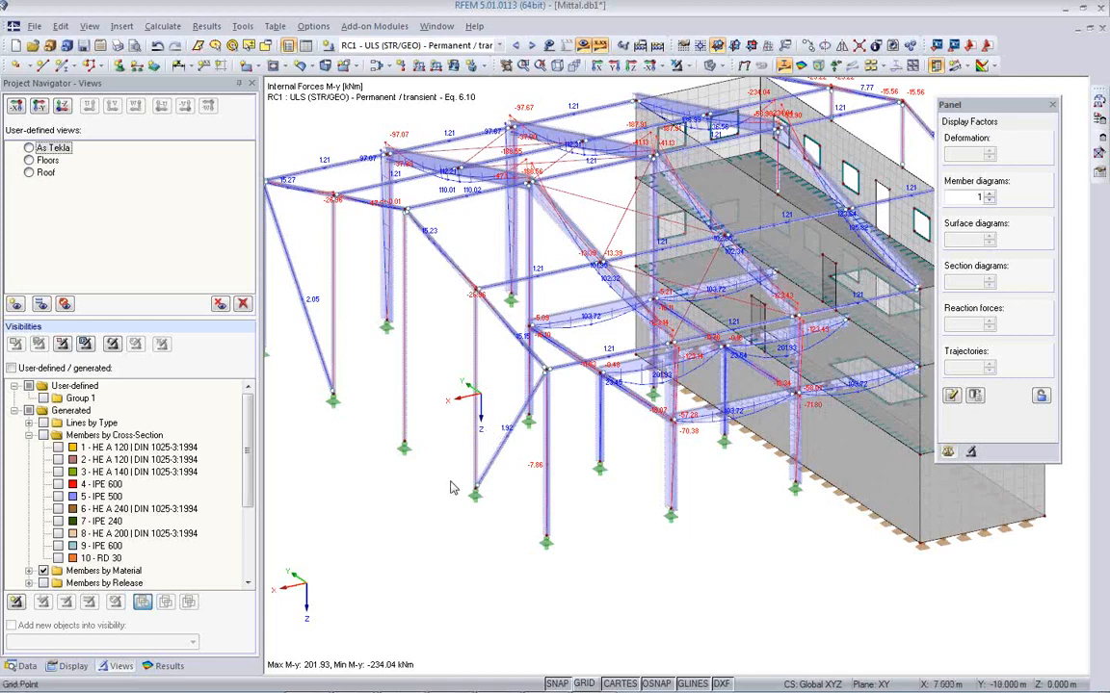
- Switch to Tekla Structures and open the model Sections from the TeklaStructuresModels folder
scroll(432, 508, down, 3)
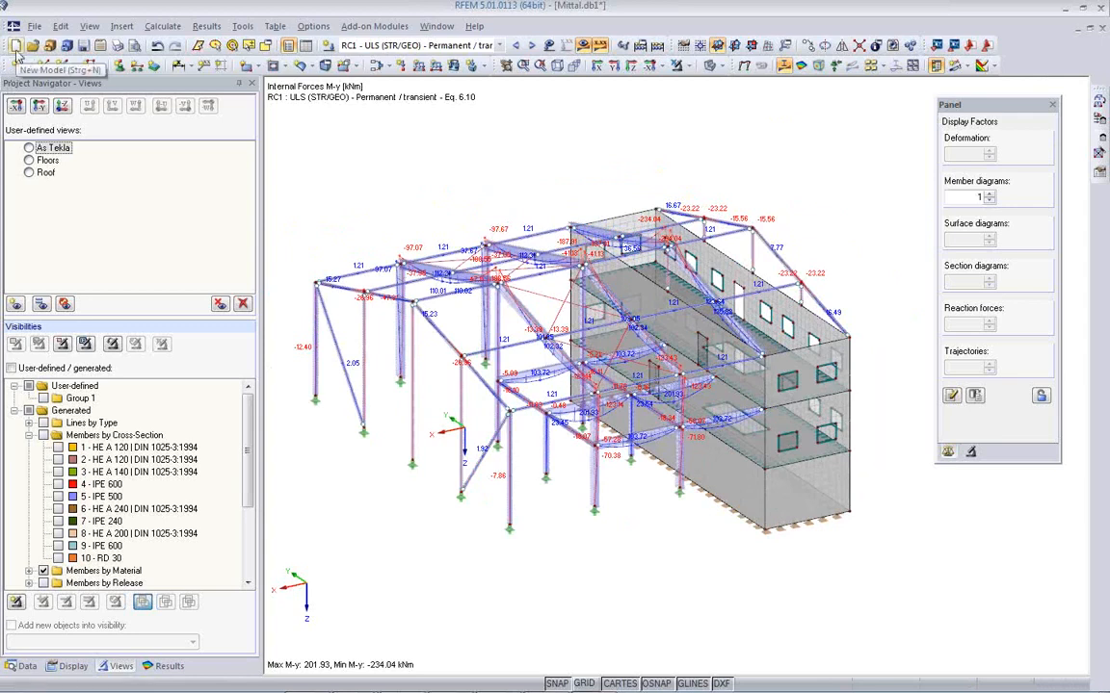
middle_drag(499, 525, 575, 483)
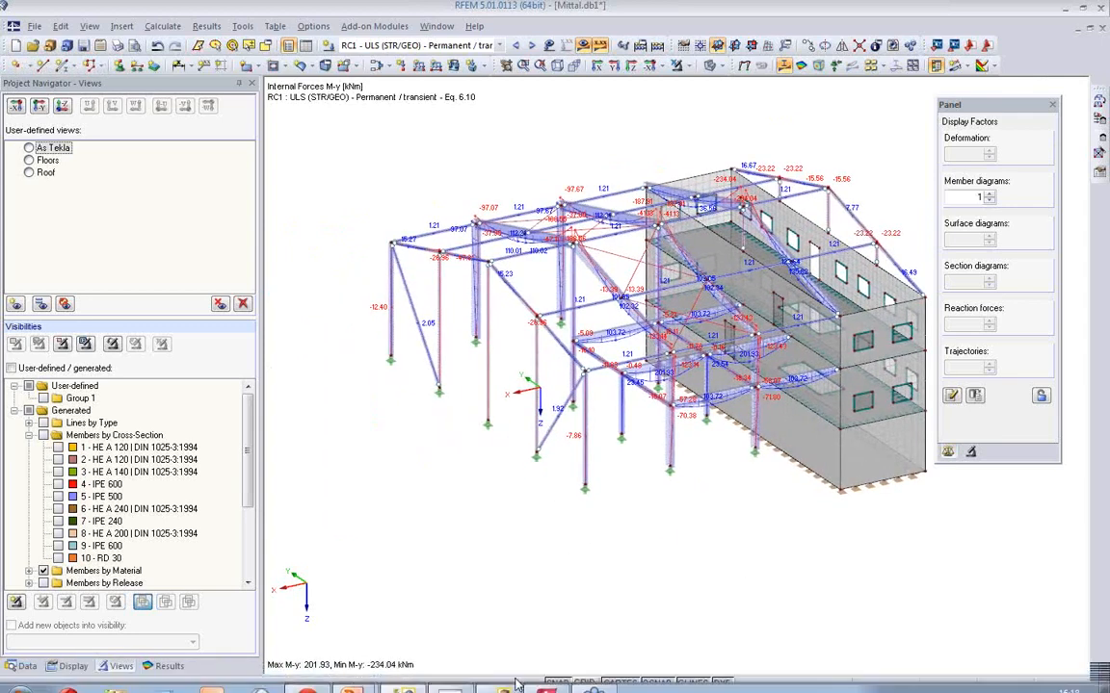
click(545, 682)
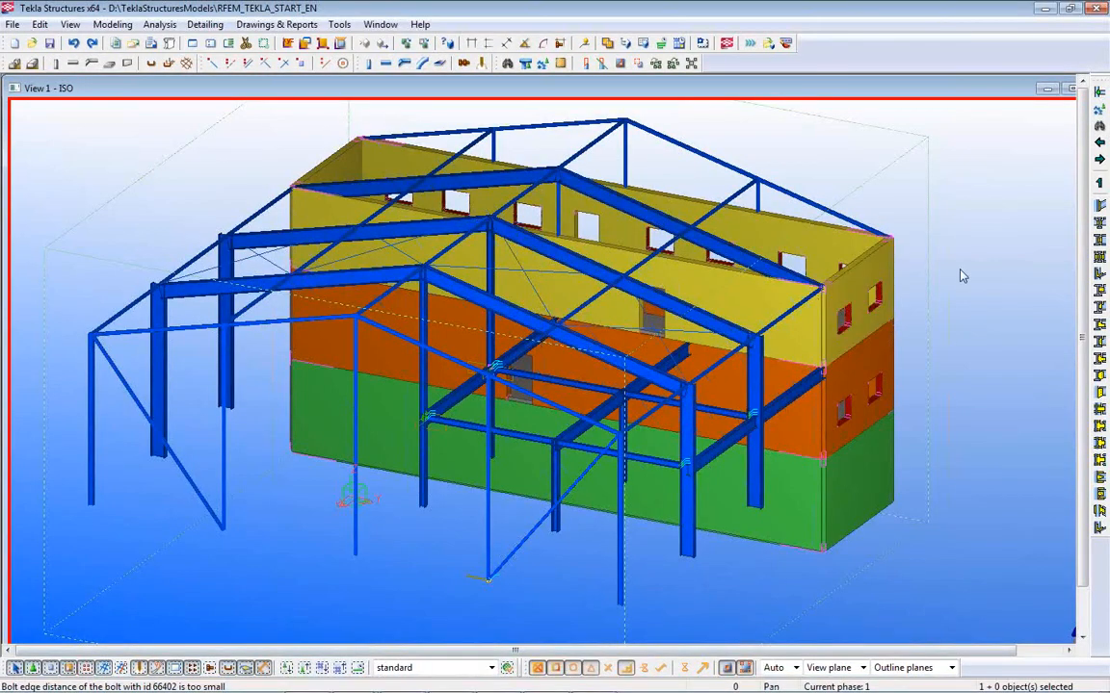
click(33, 44)
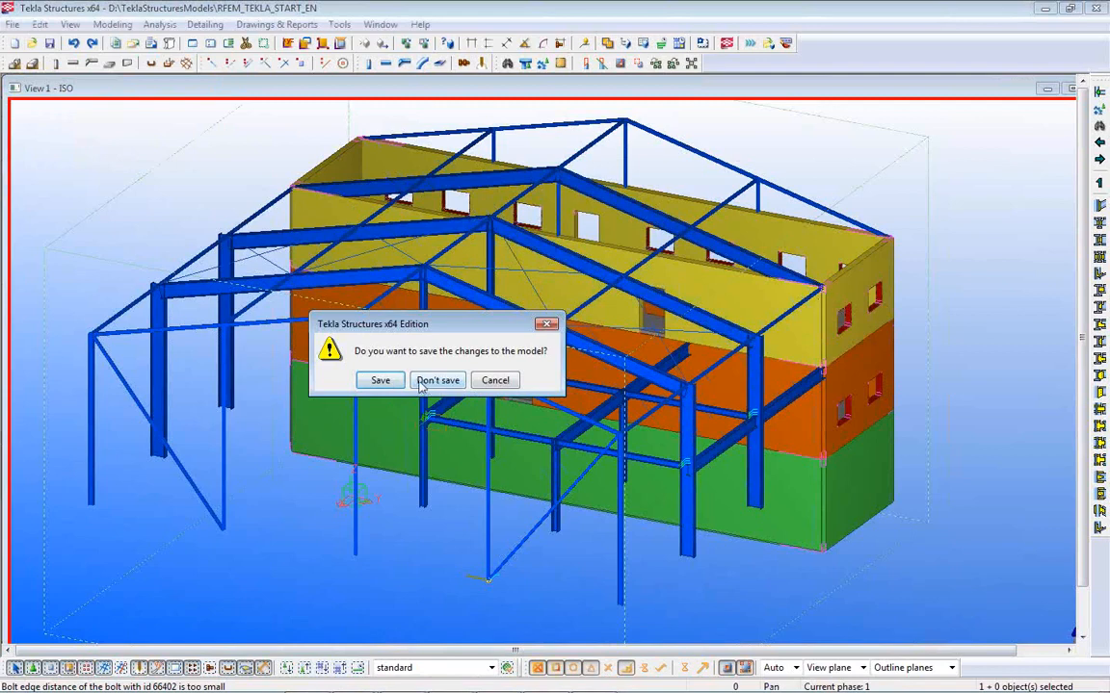
click(424, 381)
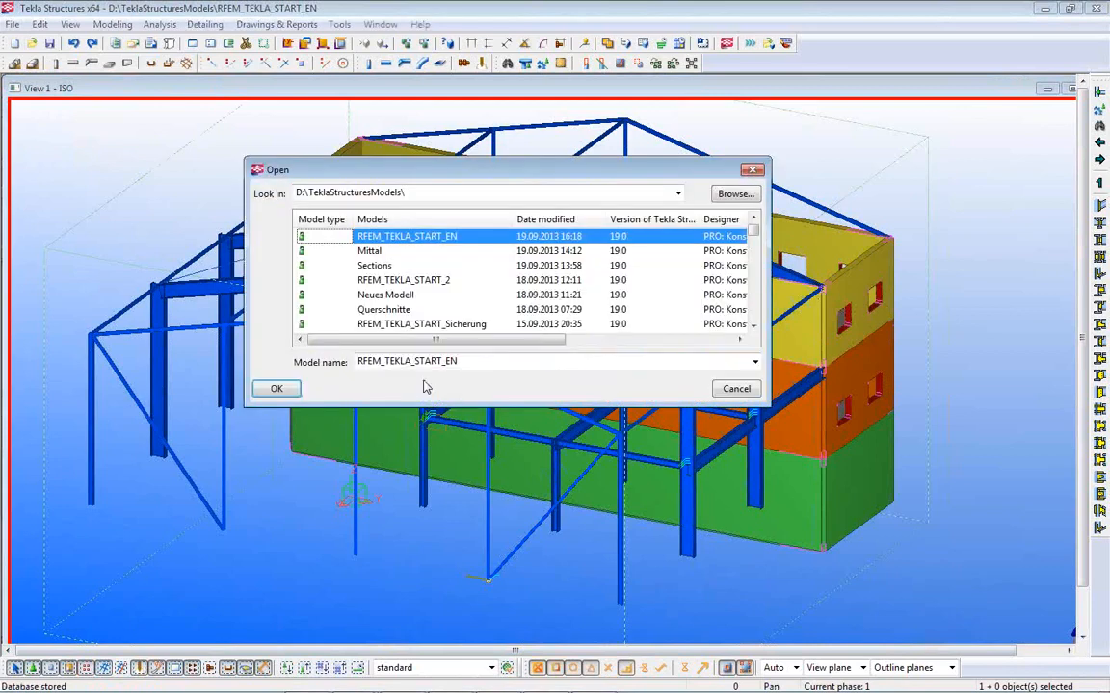
click(364, 269)
click(278, 388)
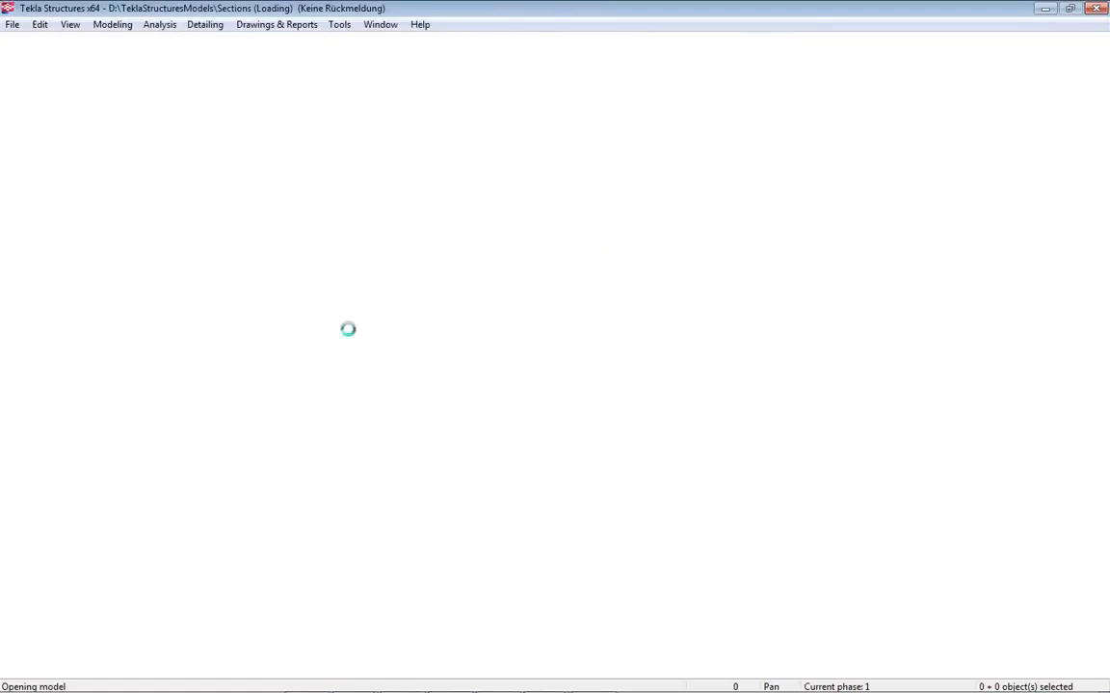
- Check the profile of the C-section beam at the origin in its beam properties, and close them without changes
scroll(366, 366, up, 5)
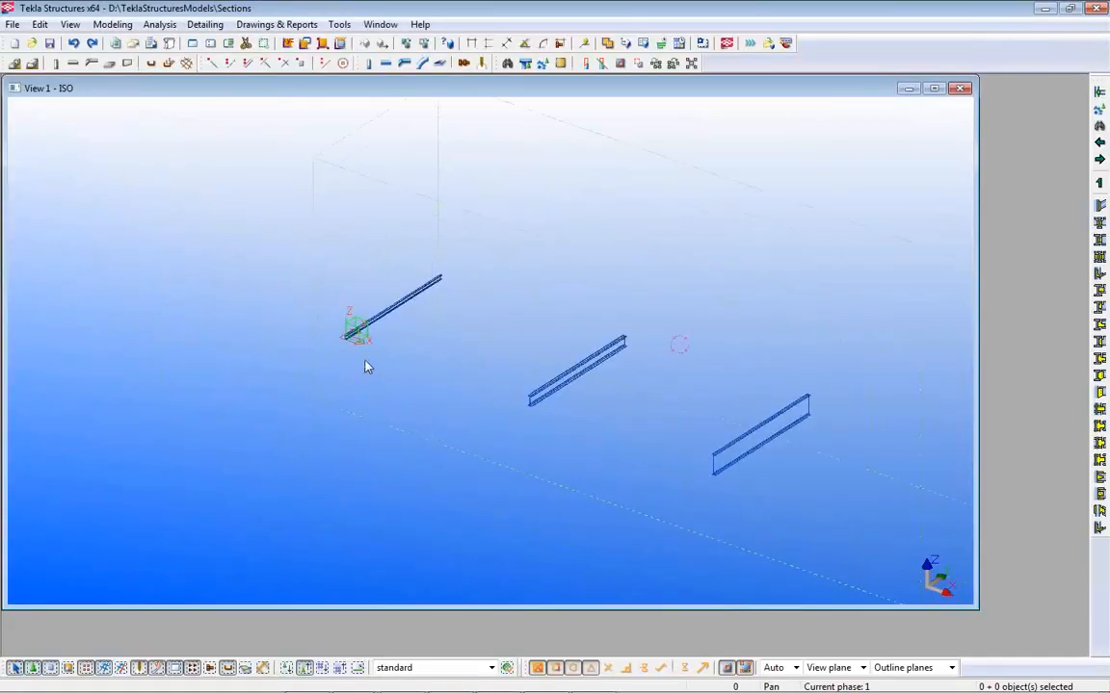
scroll(204, 299, up, 3)
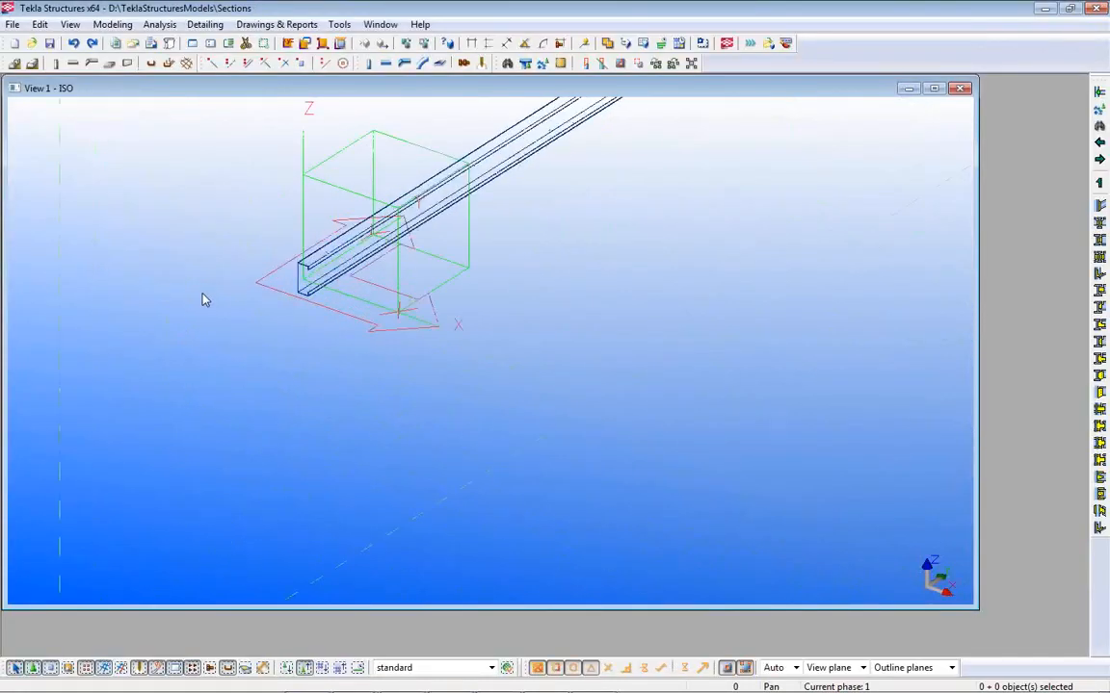
double_click(328, 262)
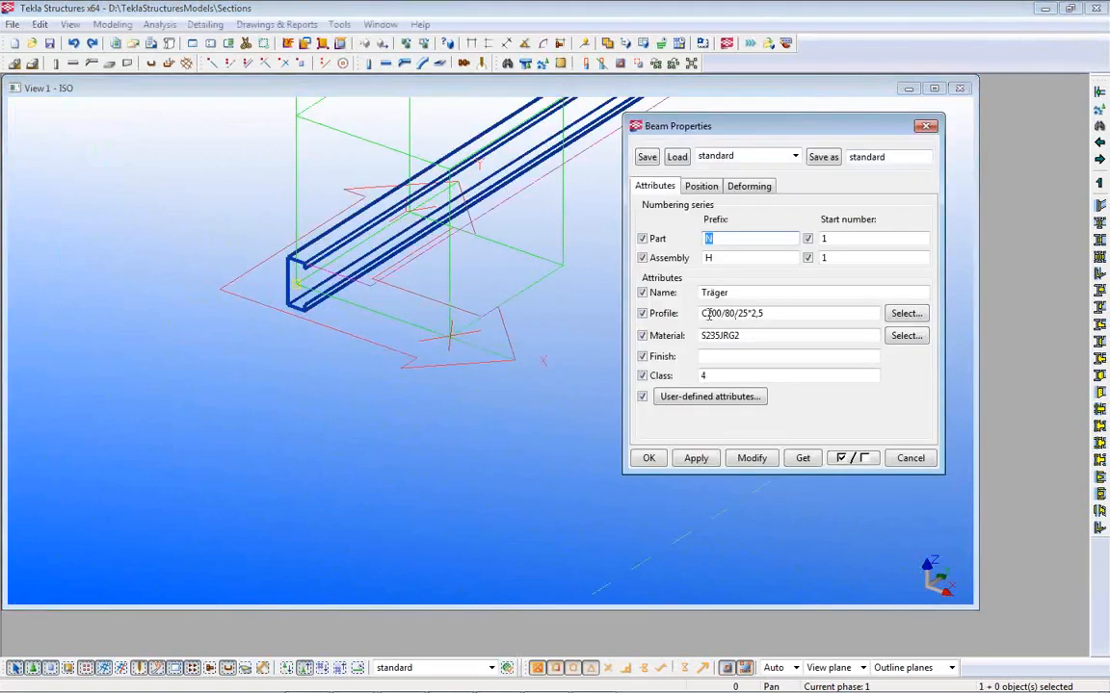
click(485, 451)
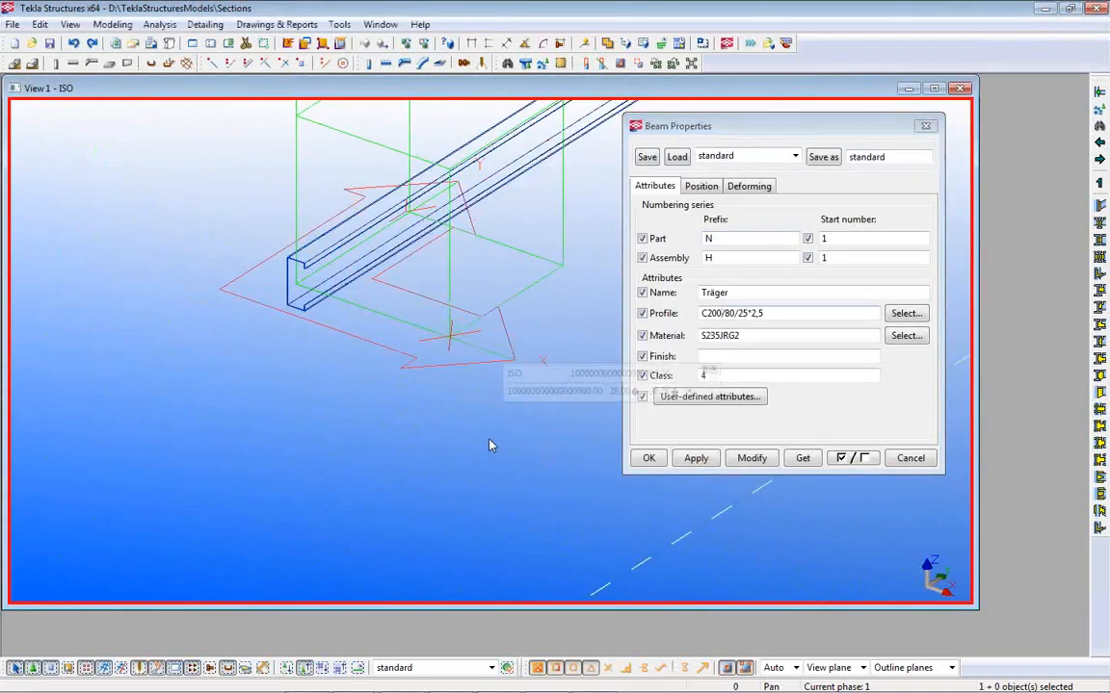
click(905, 457)
- Check the profile of the middle I-shaped beam in its beam properties, and close them without changes
scroll(557, 441, down, 1)
scroll(557, 446, down, 2)
middle_drag(872, 482, 533, 483)
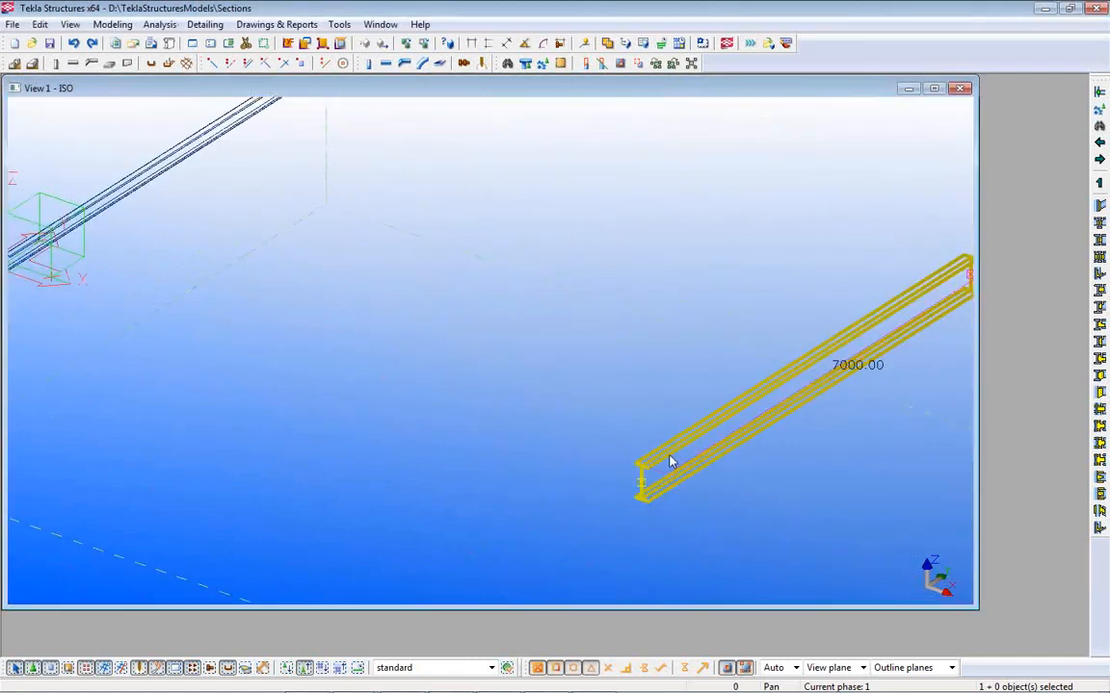
double_click(672, 462)
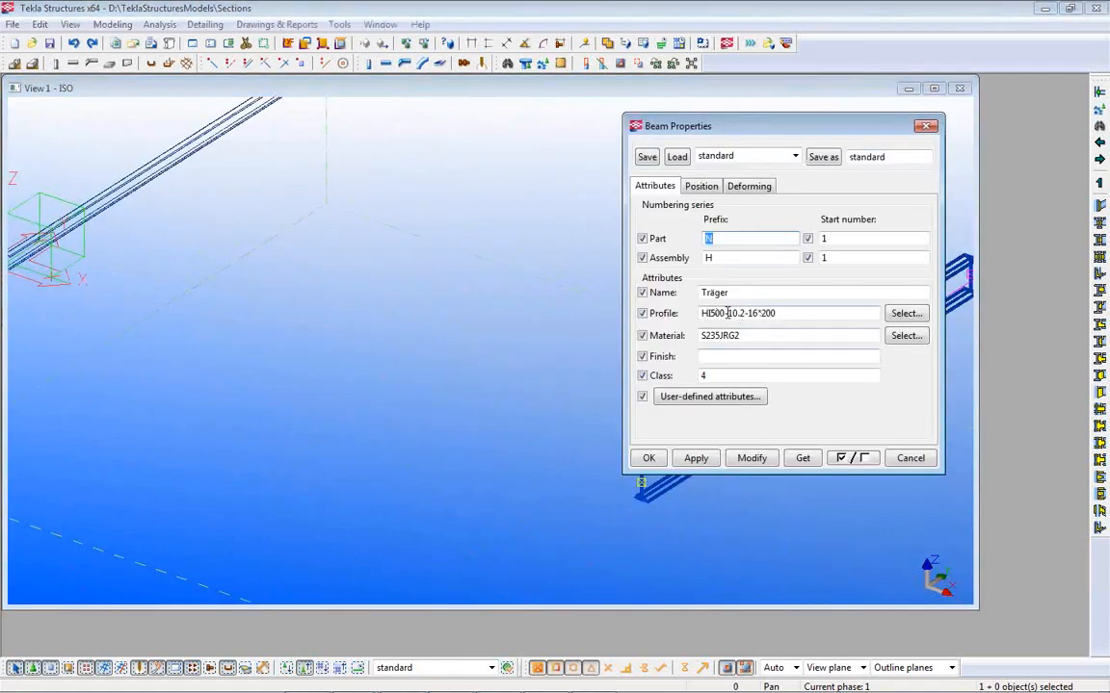
click(911, 459)
scroll(615, 460, down, 2)
middle_drag(725, 478, 448, 384)
scroll(448, 384, down, 1)
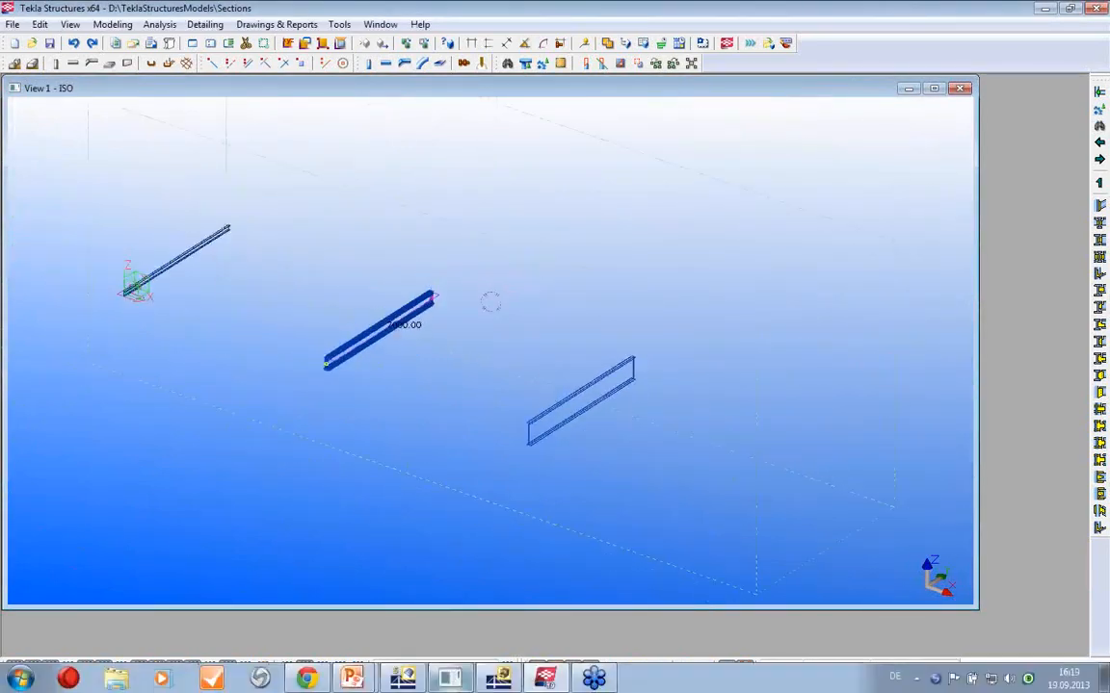
- Switch to RFEM, open the Project Manager and enlarge its thumbnail preview area below the model list
mouse_move(404, 680)
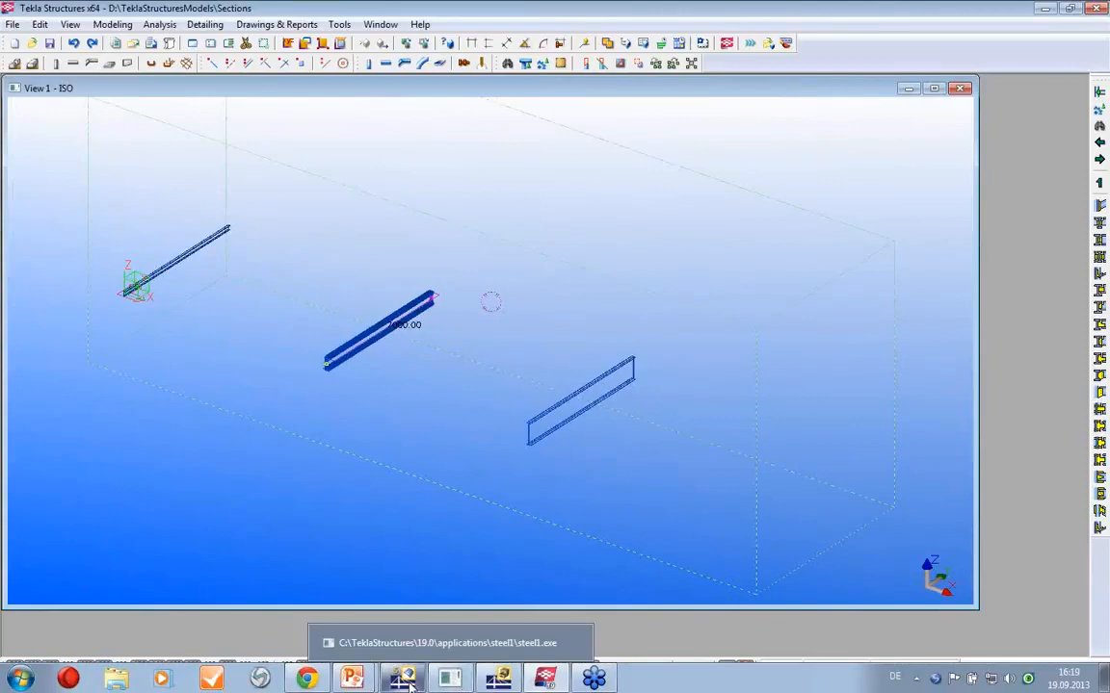
click(396, 643)
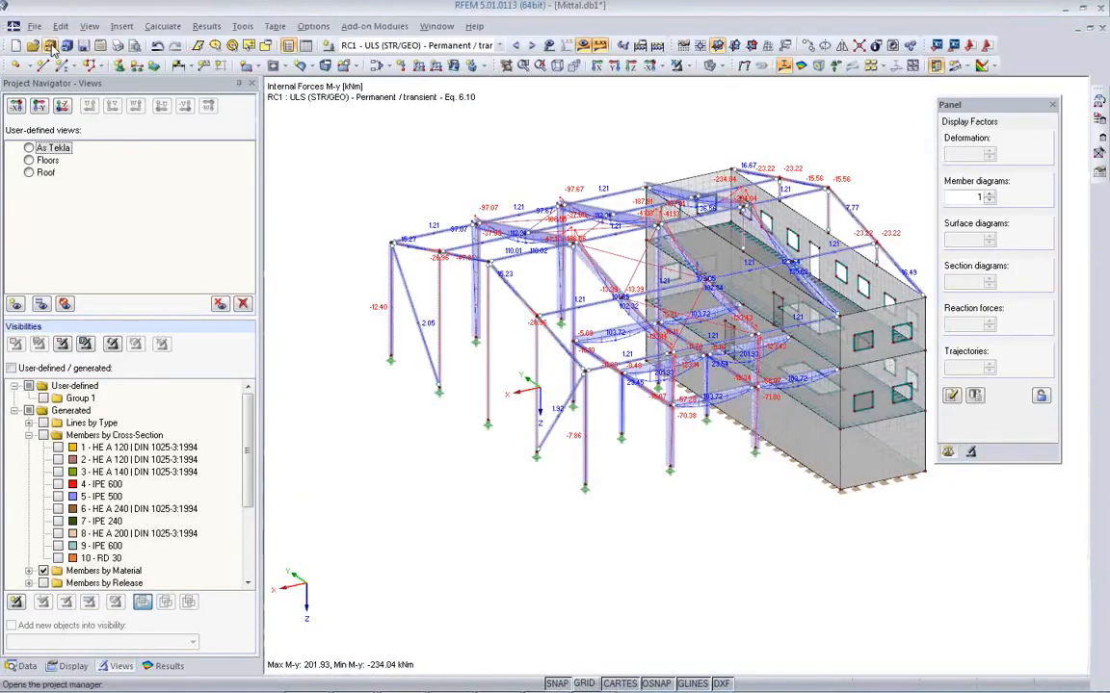
click(49, 48)
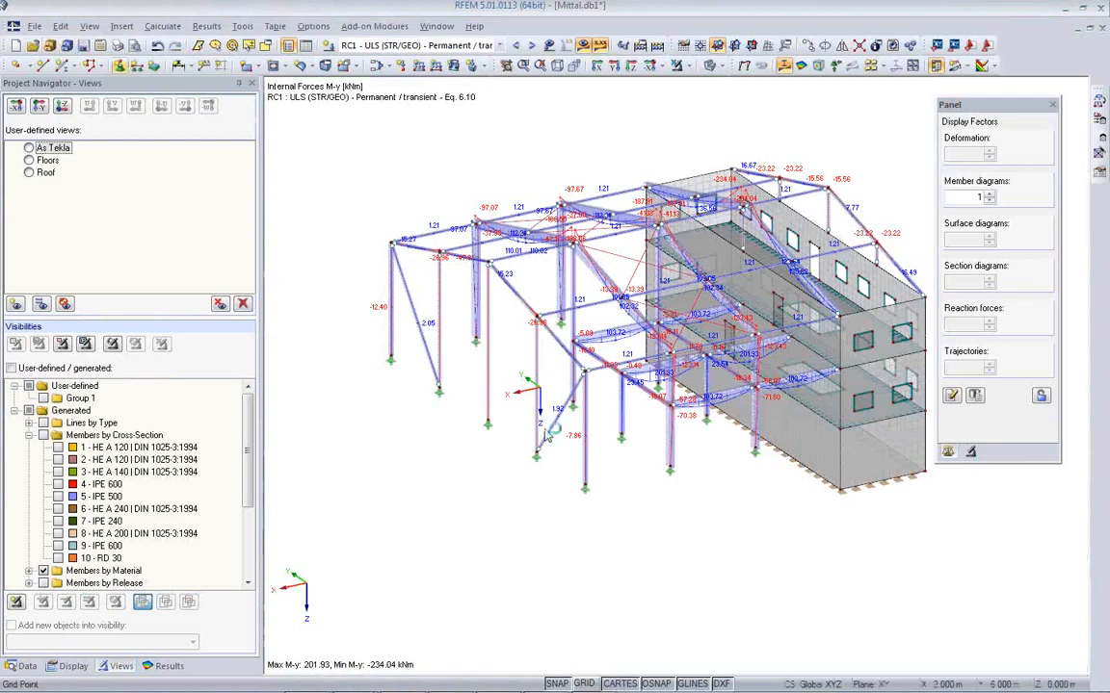
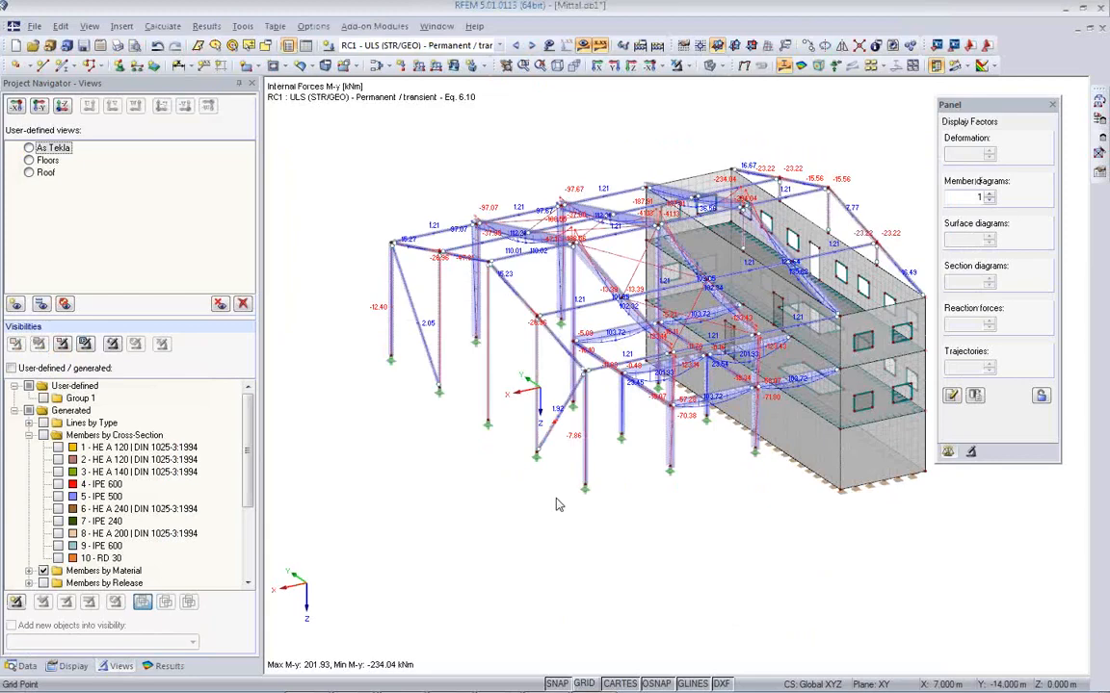
ctrl+middle_drag(557, 499, 593, 568)
mouse_move(450, 686)
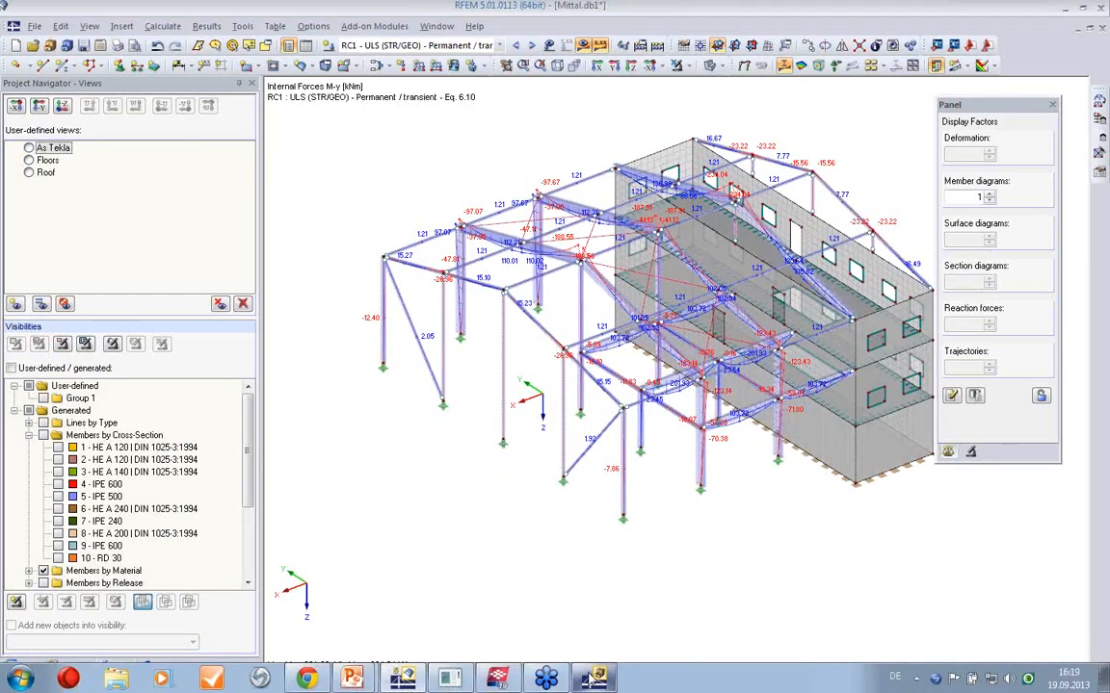
click(403, 679)
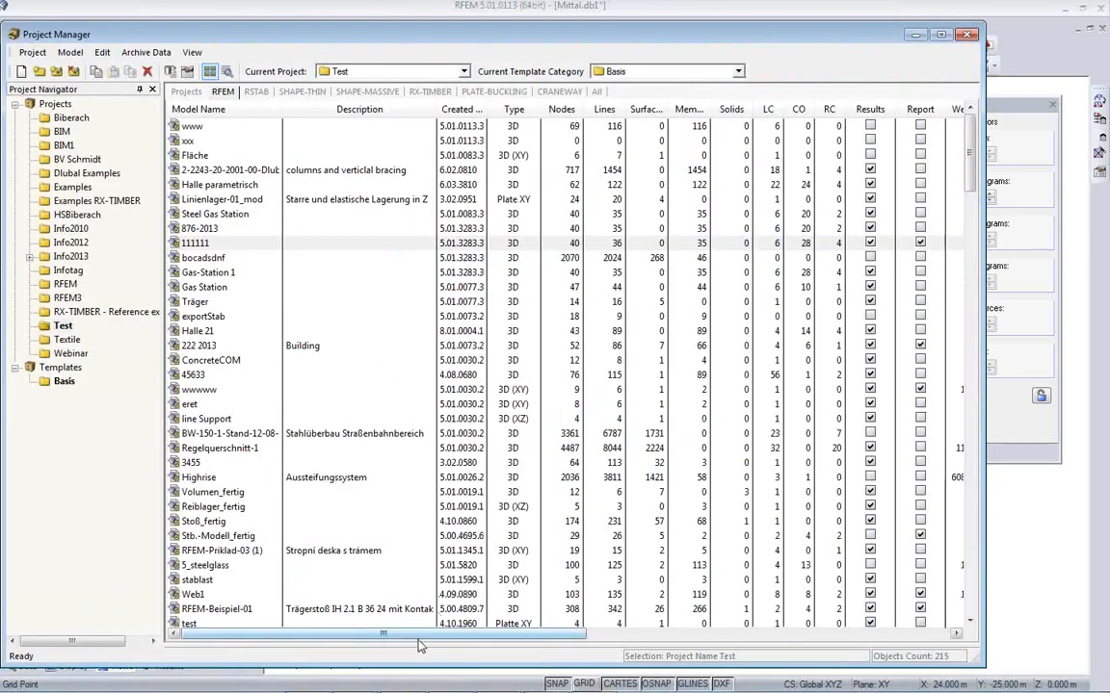
drag(418, 643, 424, 391)
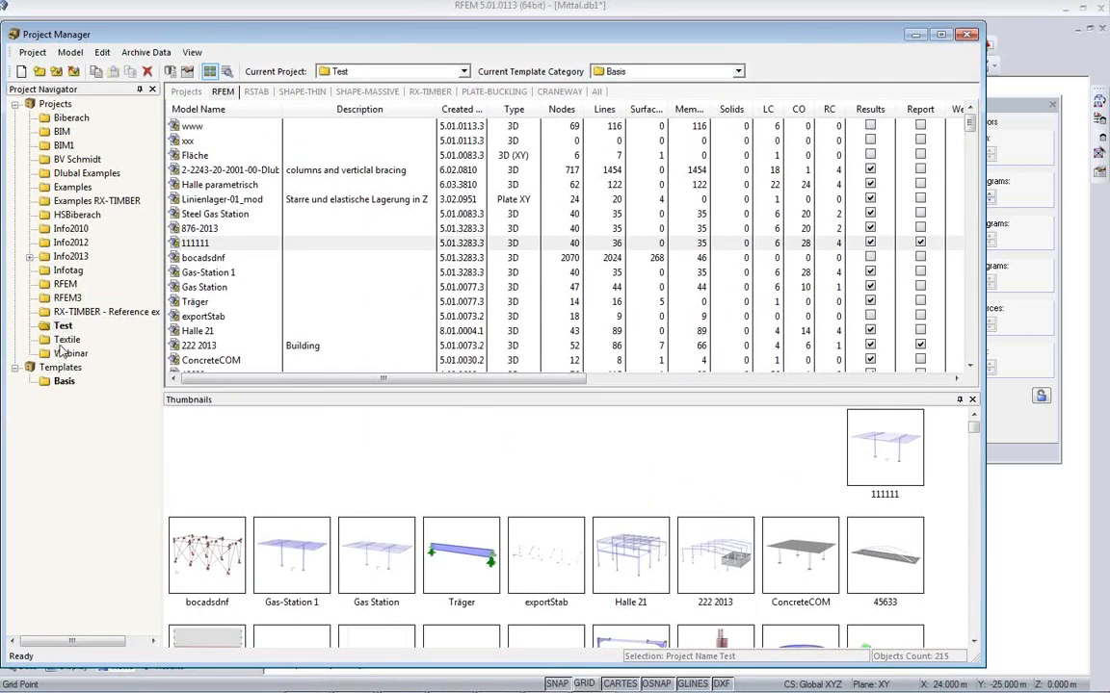
- Browse the models of the Info2013 and Webinar projects, and minimize the Project Manager
click(69, 256)
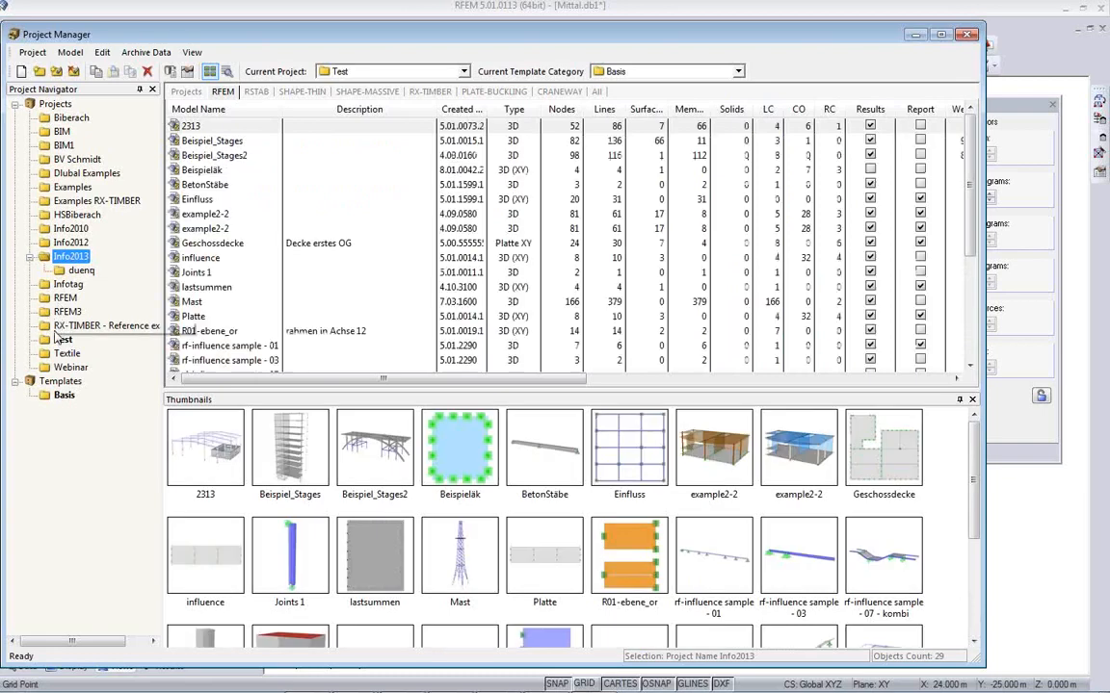
click(75, 368)
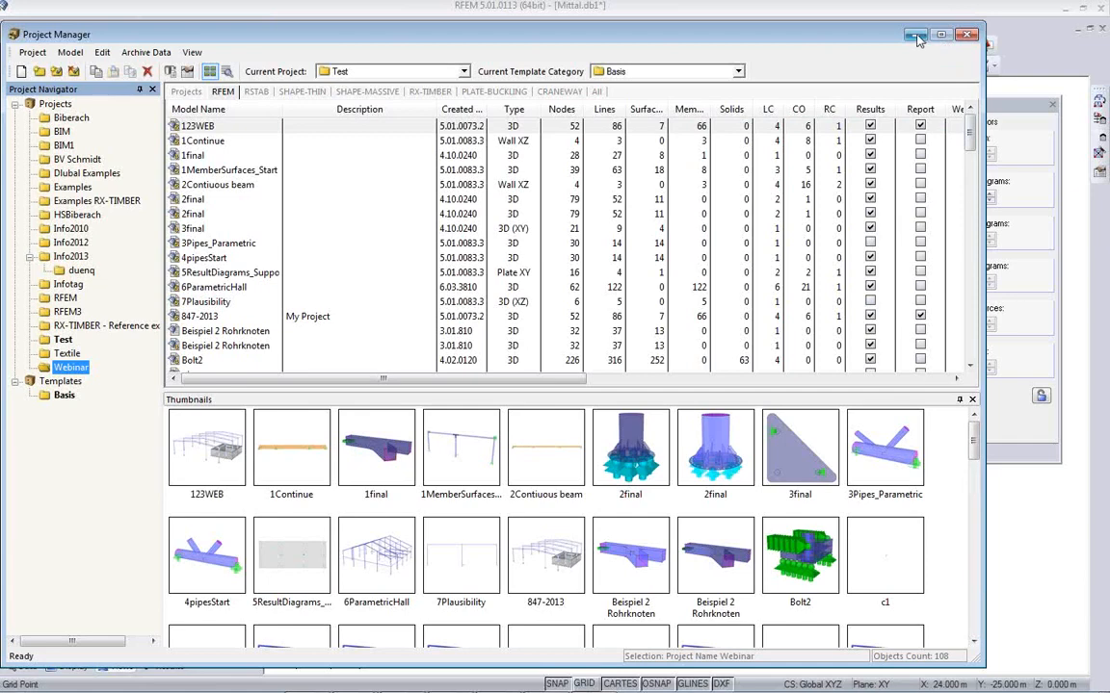
click(917, 39)
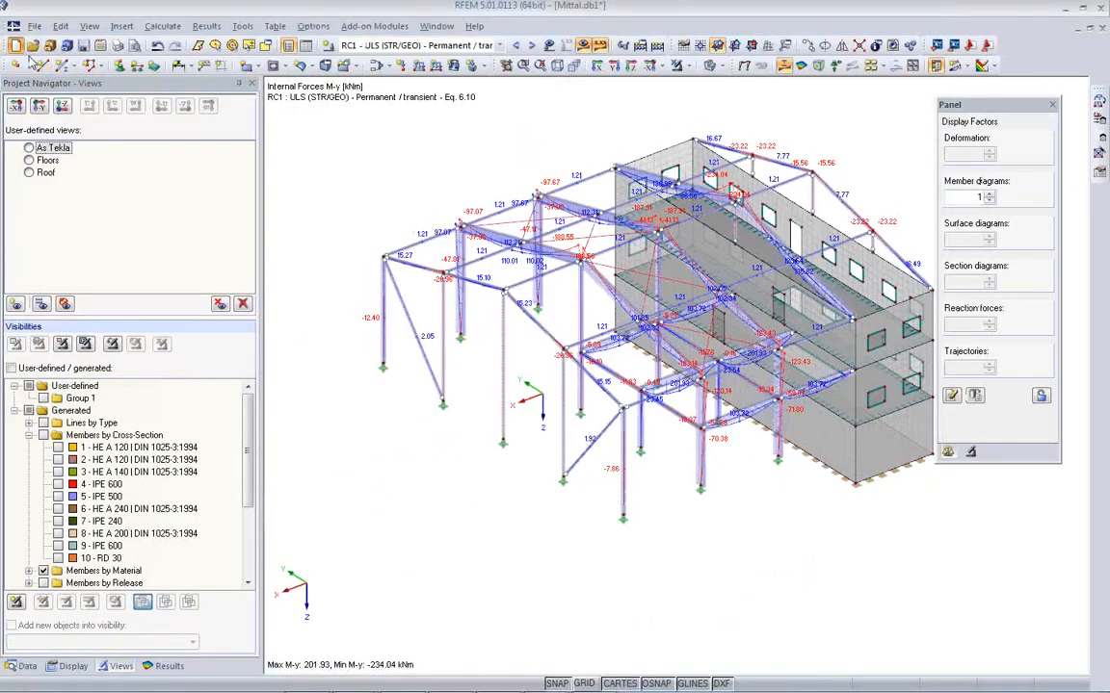
- Create a new 3D RFEM model named t3w5 in the Test project, and switch back to Tekla Structures
key(ctrl+n)
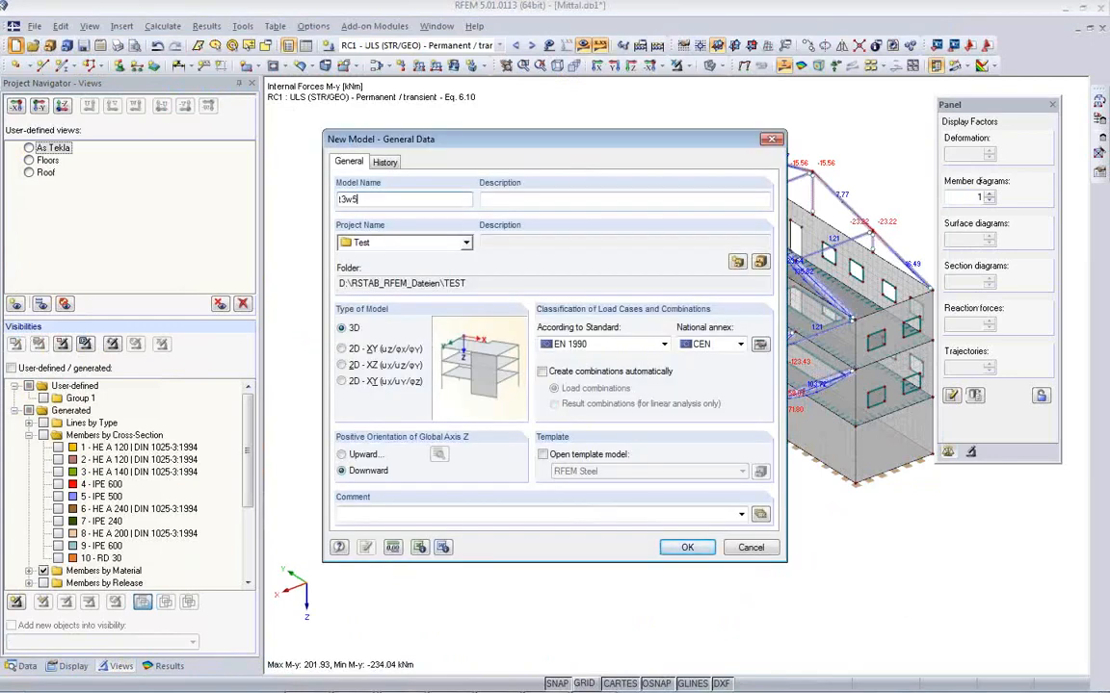
key(Return)
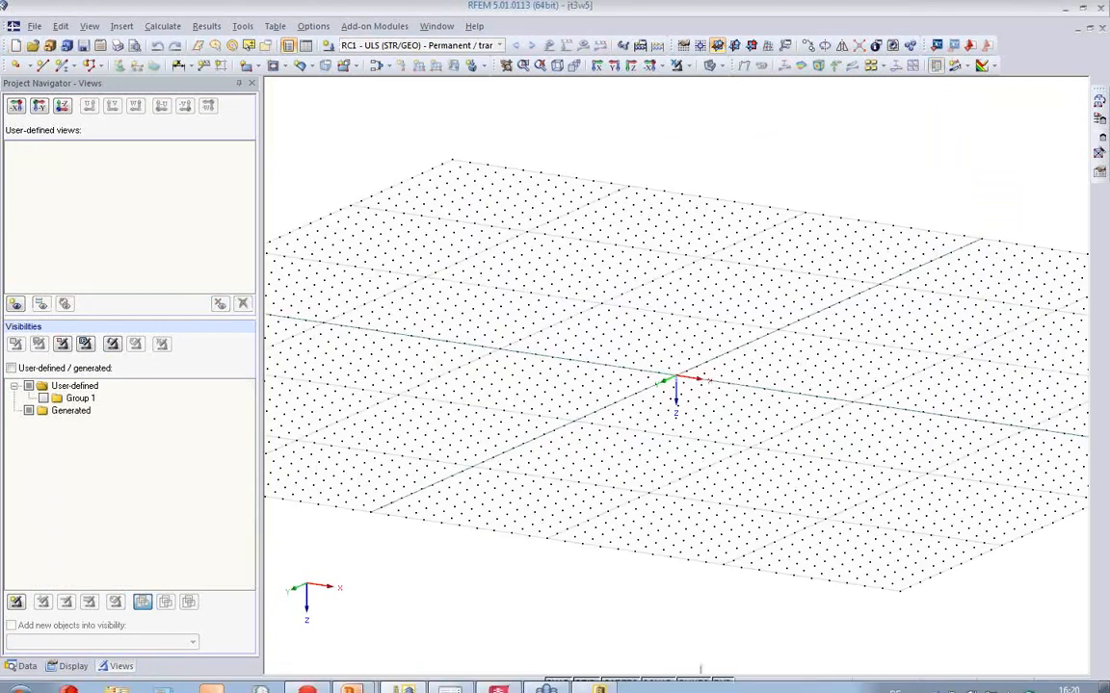
click(497, 679)
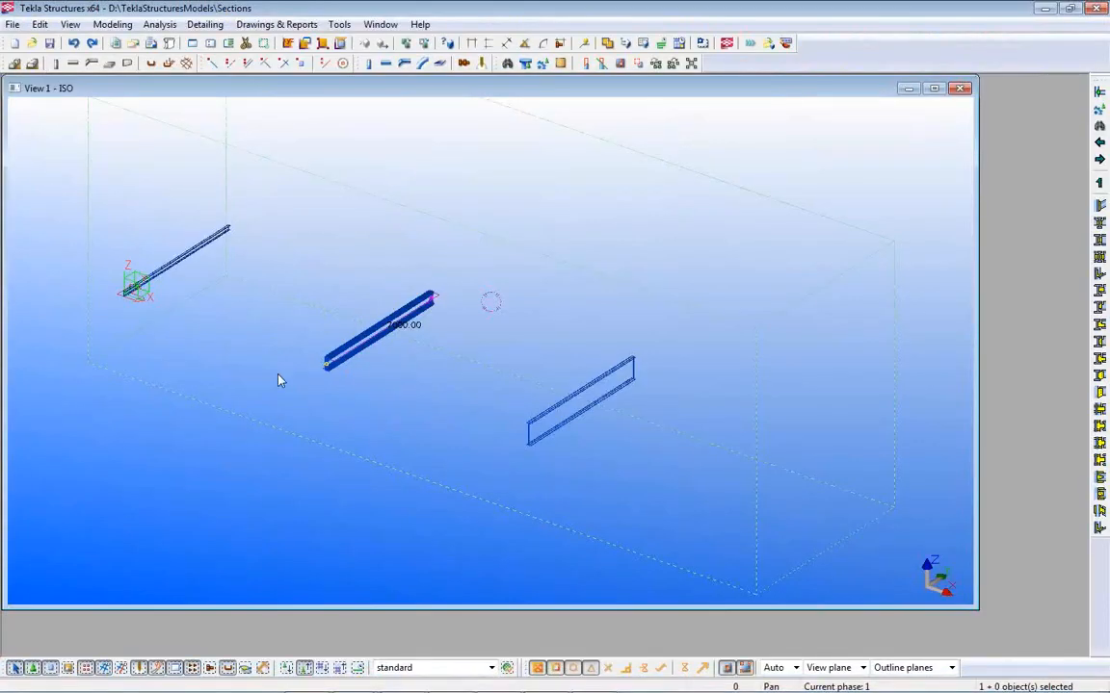
- Bring the whole Sections model into view, switch to RFEM, and import the Tekla model into t3w5
click(209, 319)
scroll(201, 307, up, 1)
middle_drag(230, 321, 255, 358)
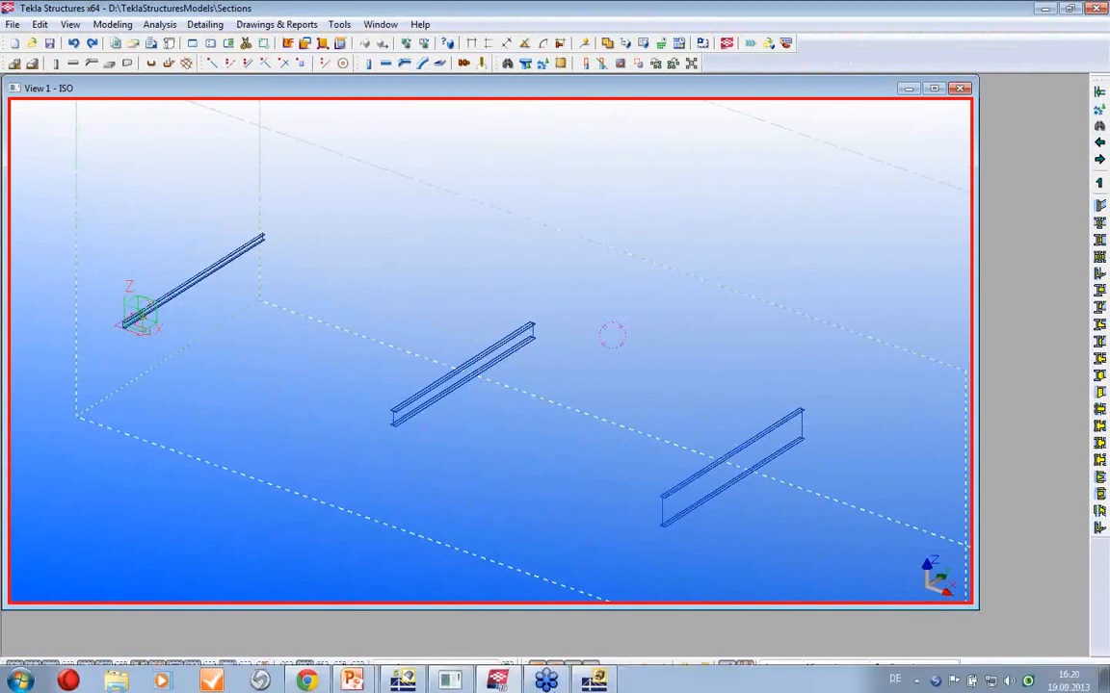
click(403, 680)
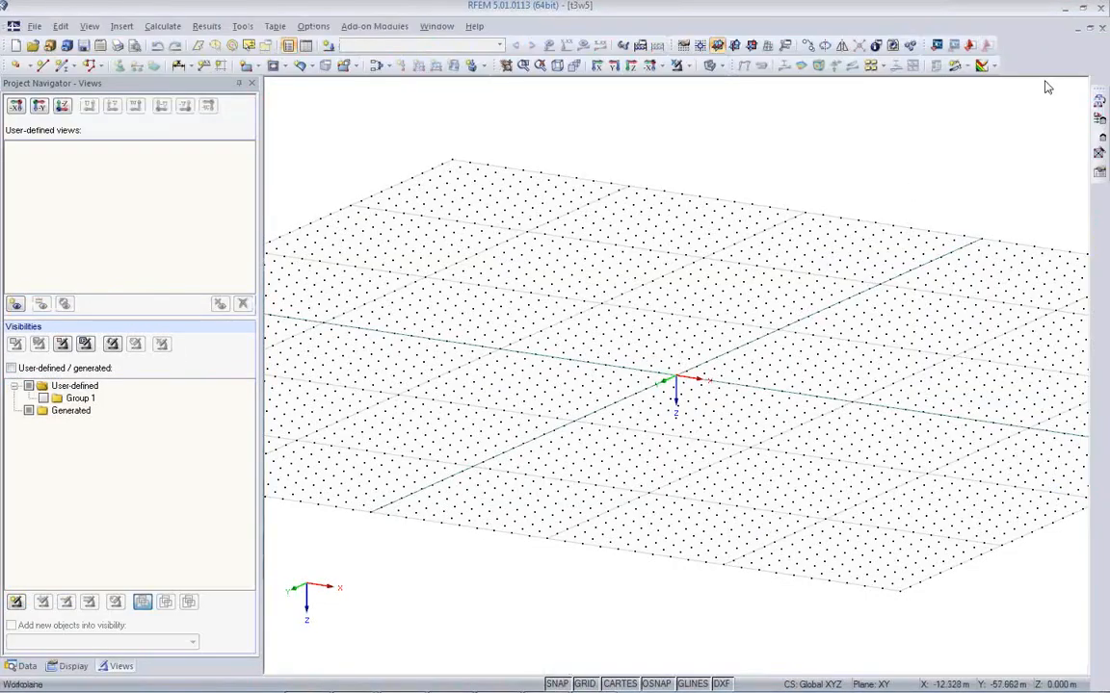
click(936, 46)
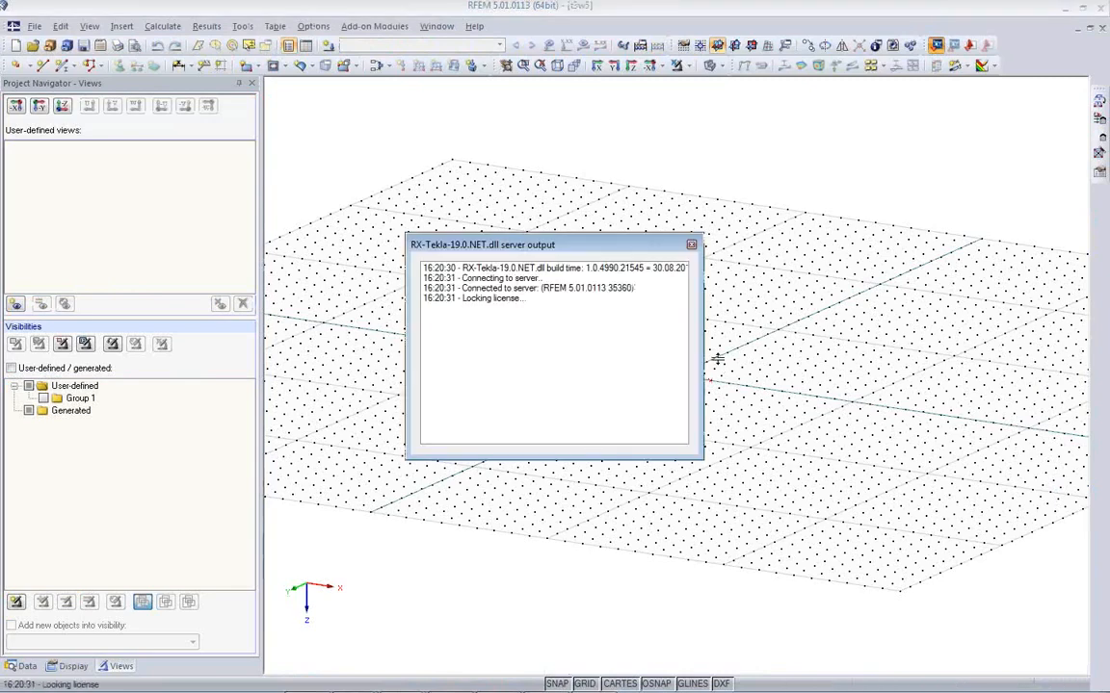
click(177, 405)
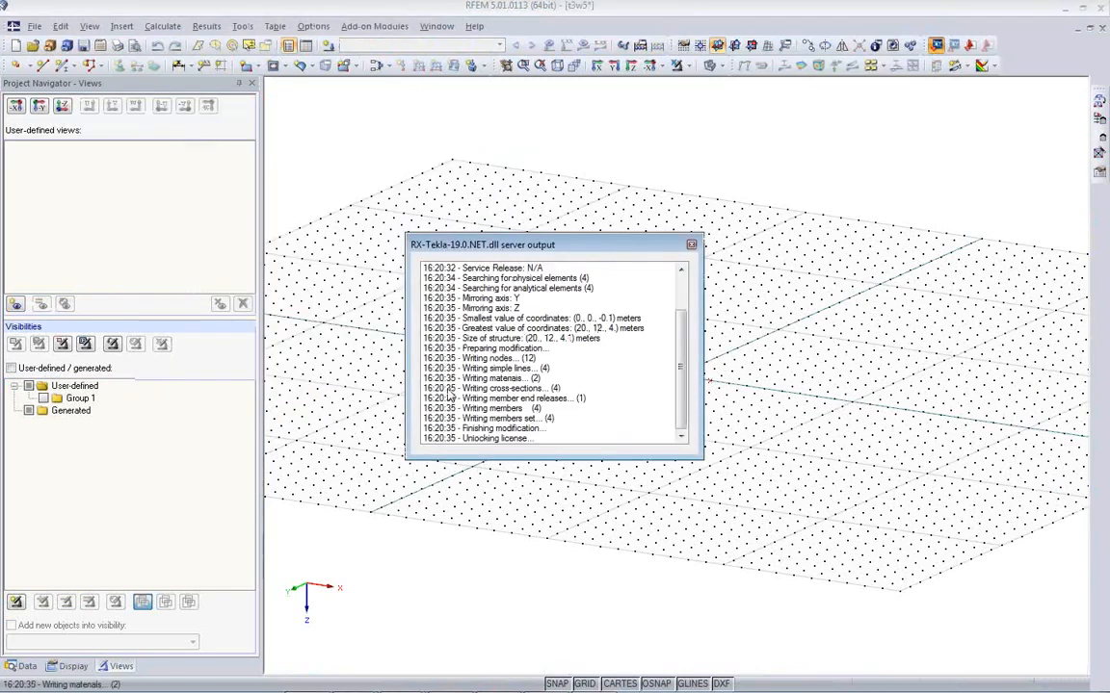
- Examine the imported members in RFEM, zooming in on the thin-walled C-shaped beam at the origin
scroll(517, 401, up, 5)
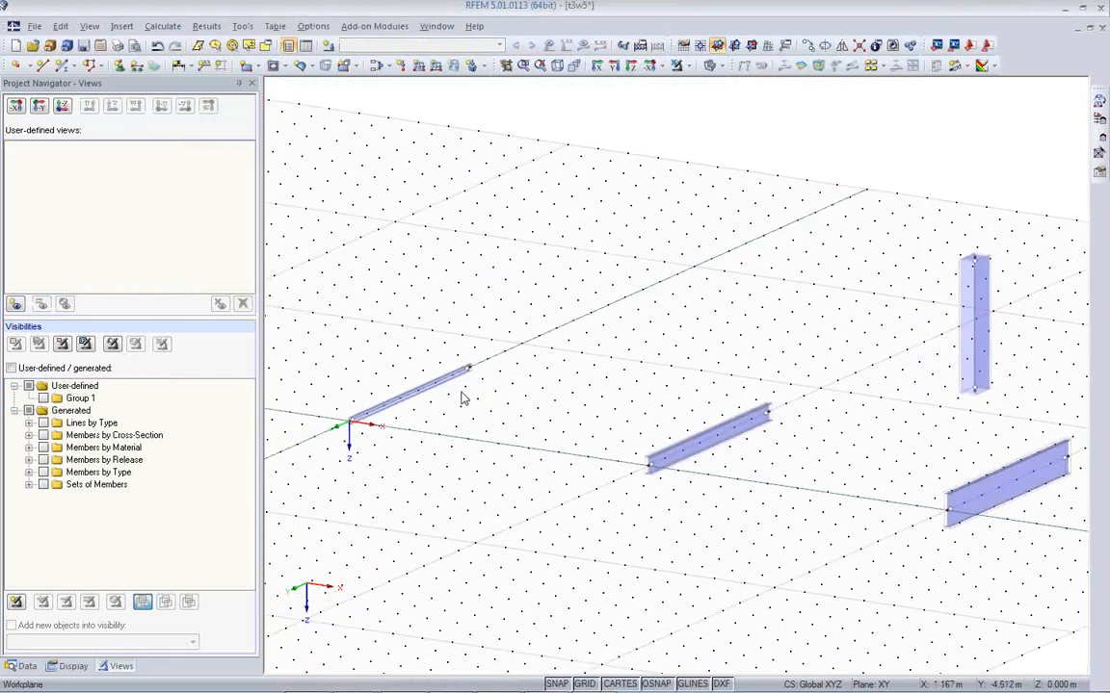
scroll(434, 398, up, 6)
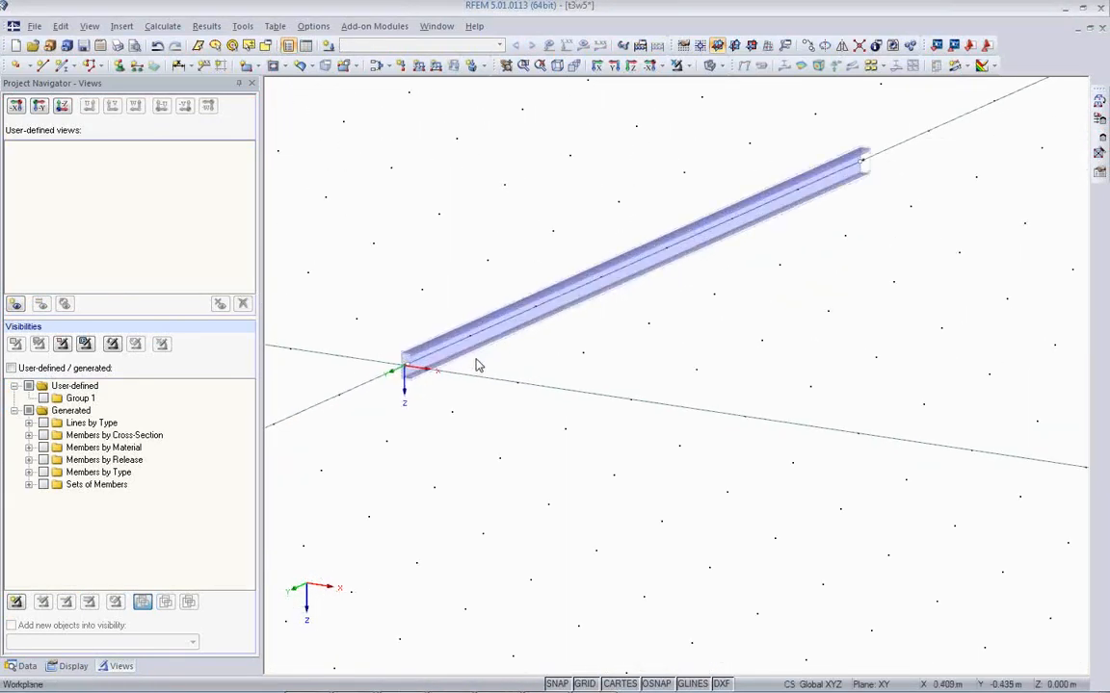
scroll(343, 318, up, 4)
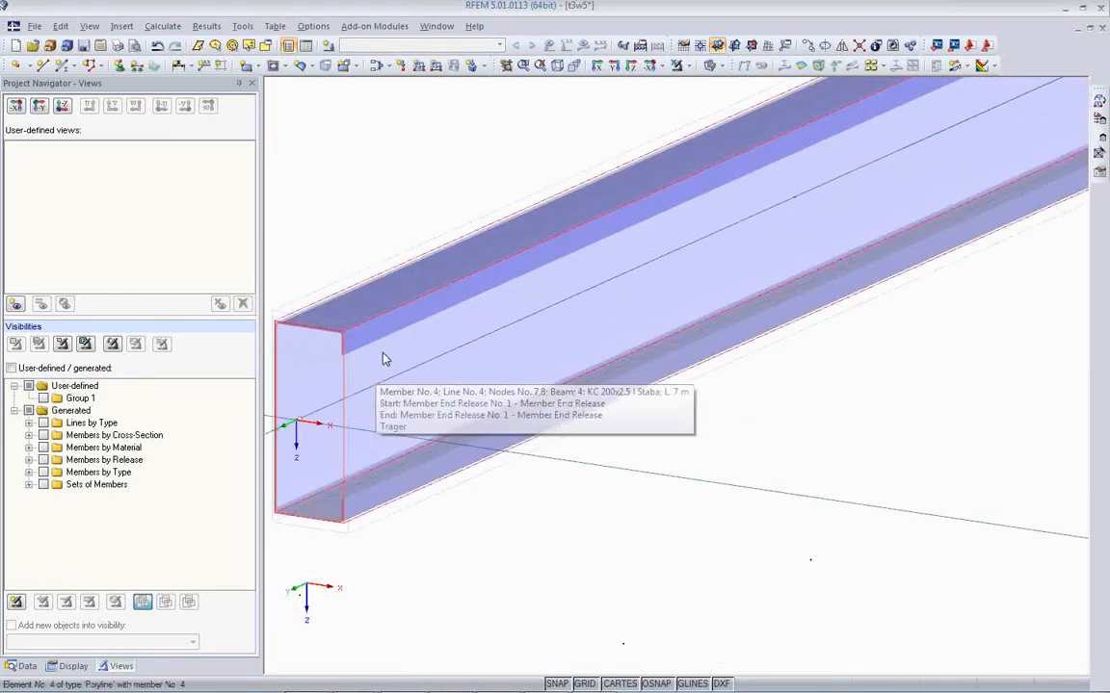
scroll(384, 328, down, 10)
middle_drag(858, 373, 674, 377)
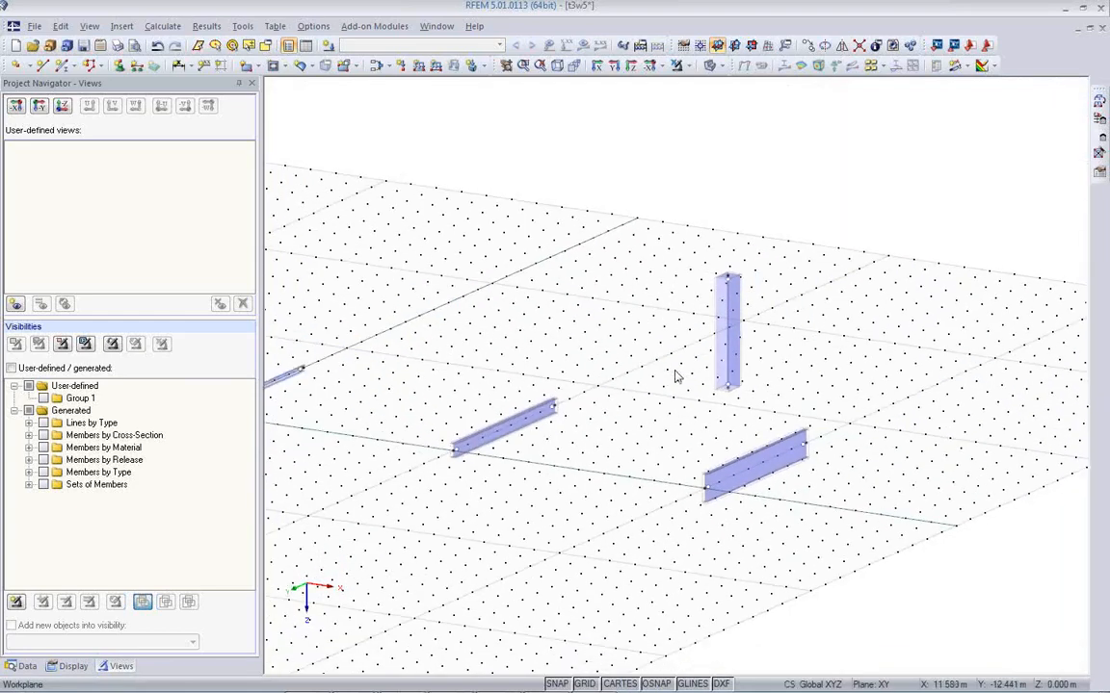
- Check the box column's cross-section in its member settings, and close them without changes
scroll(759, 270, up, 2)
scroll(759, 269, up, 2)
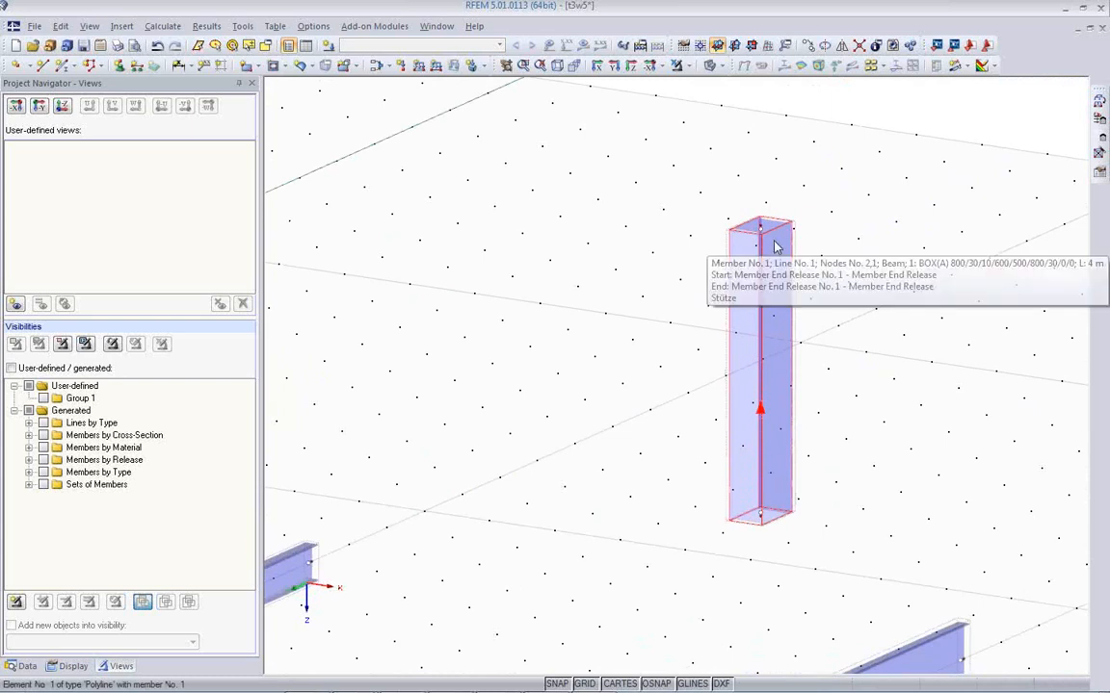
double_click(777, 327)
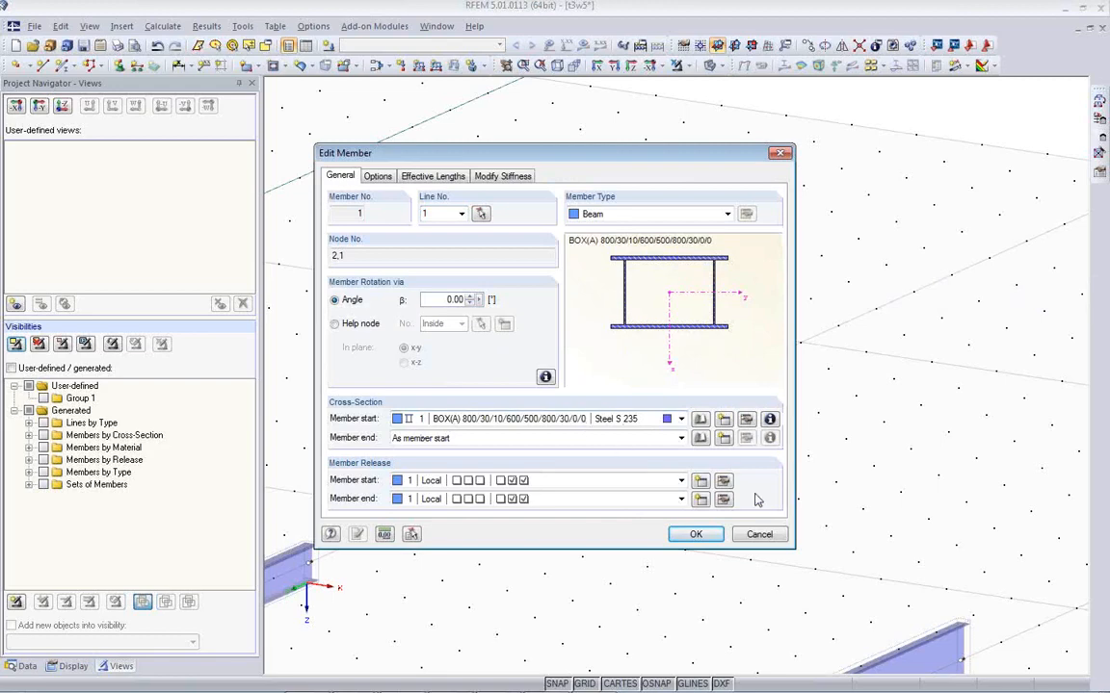
click(759, 534)
scroll(706, 465, down, 5)
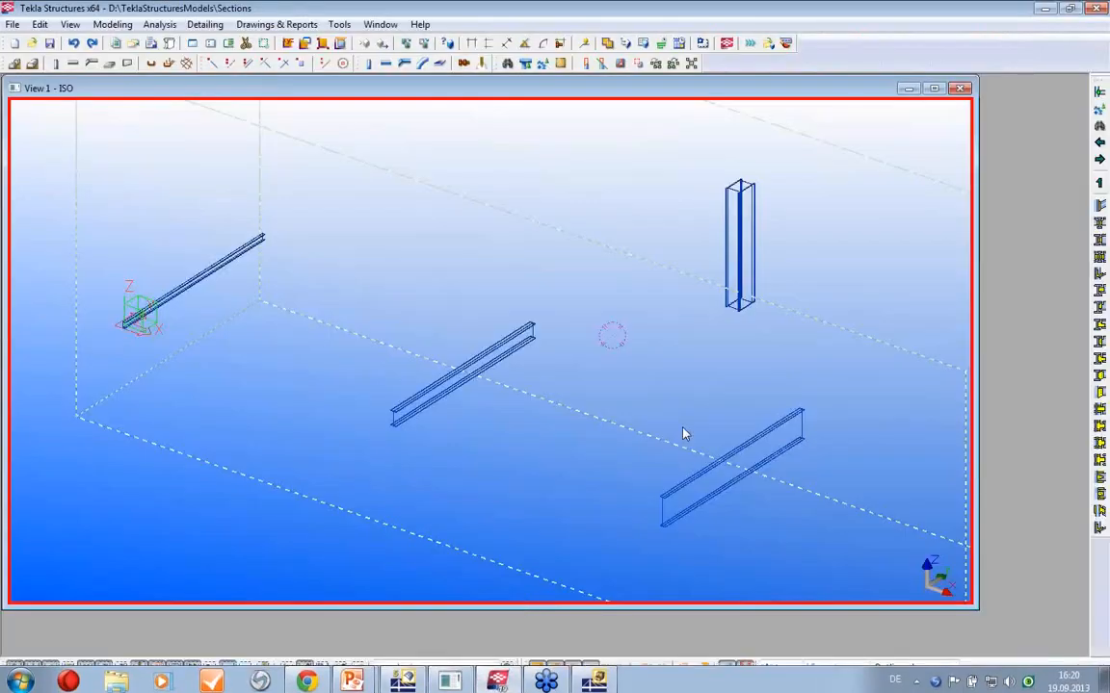
- Check the box column's profile in its Tekla Structures column properties, and return to RFEM
double_click(740, 241)
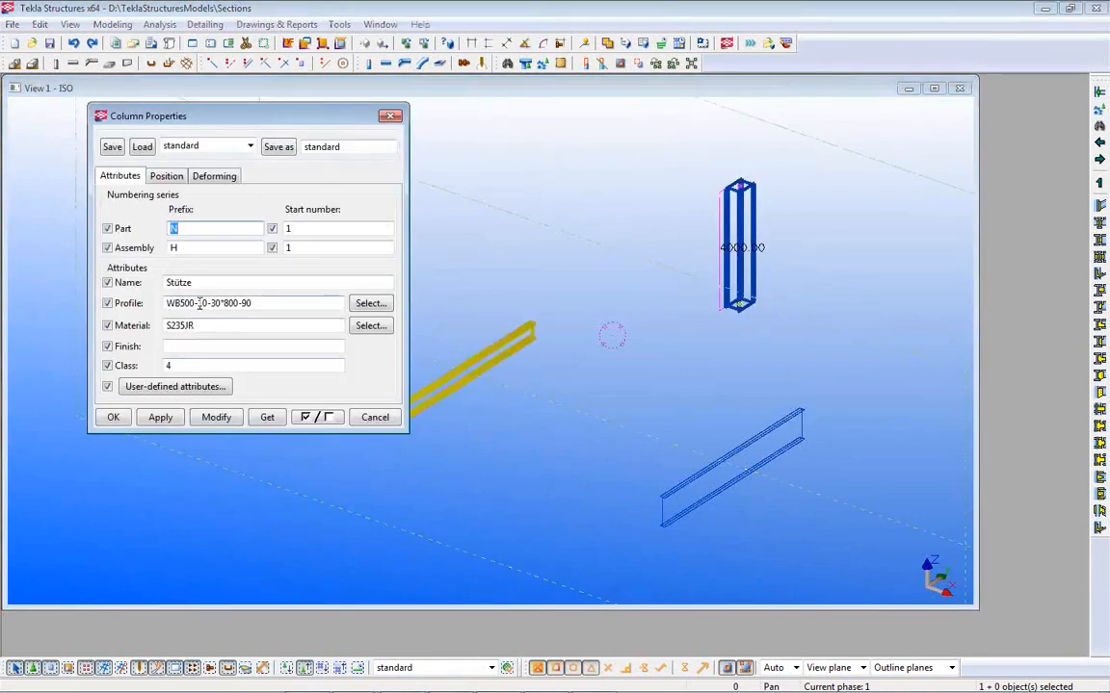
click(590, 436)
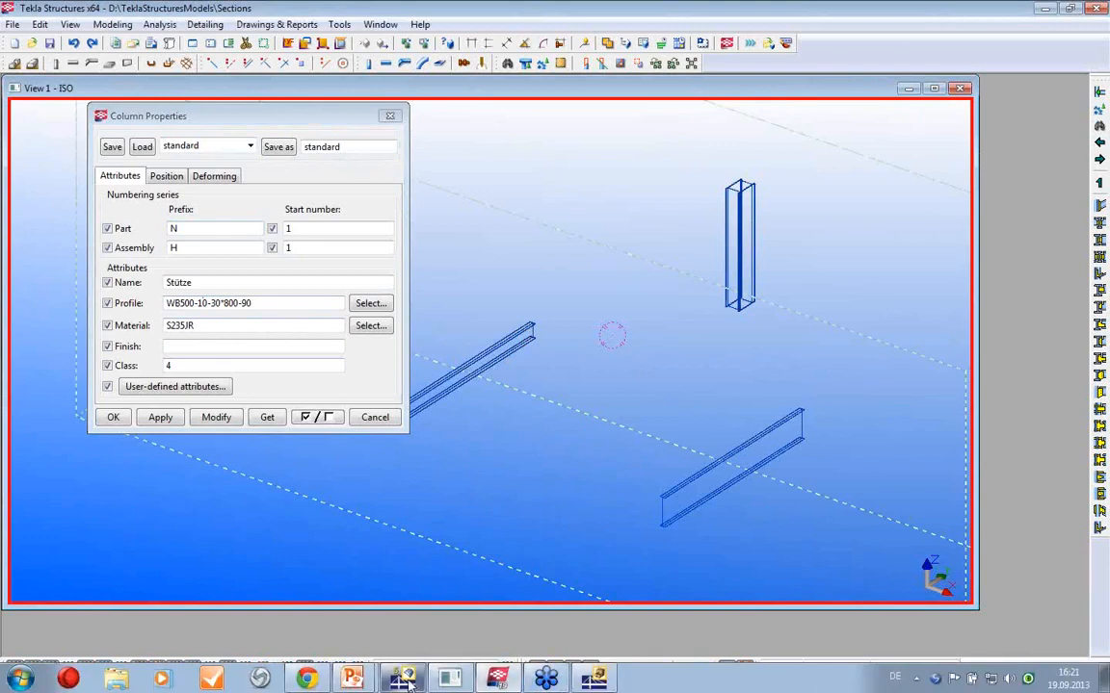
mouse_move(410, 679)
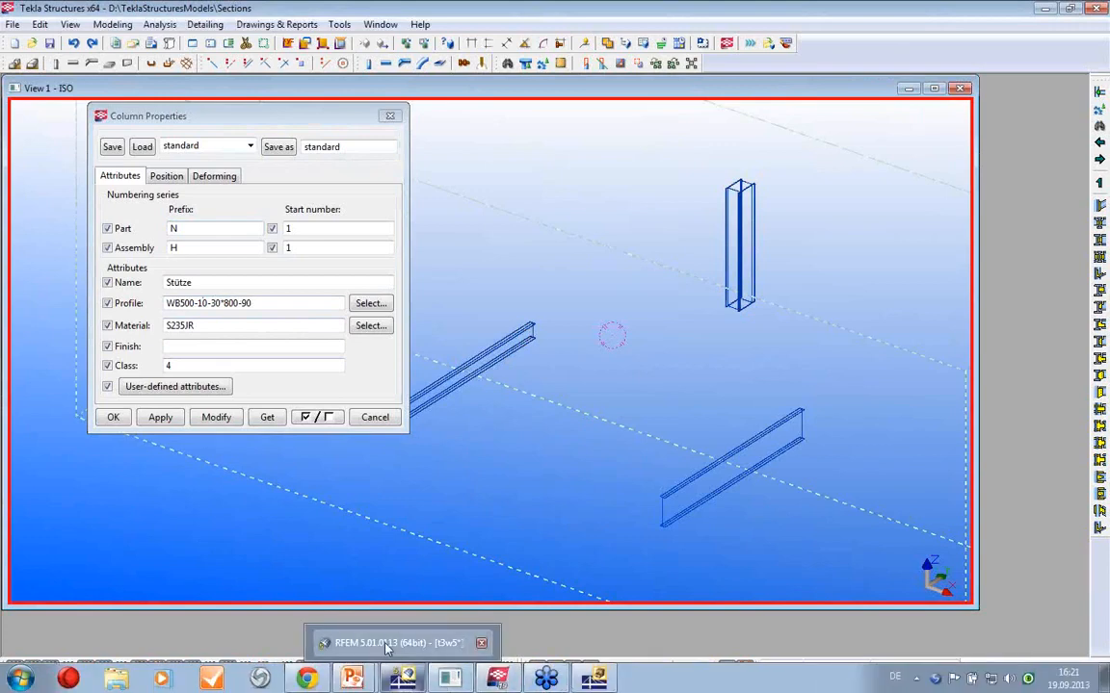
click(410, 679)
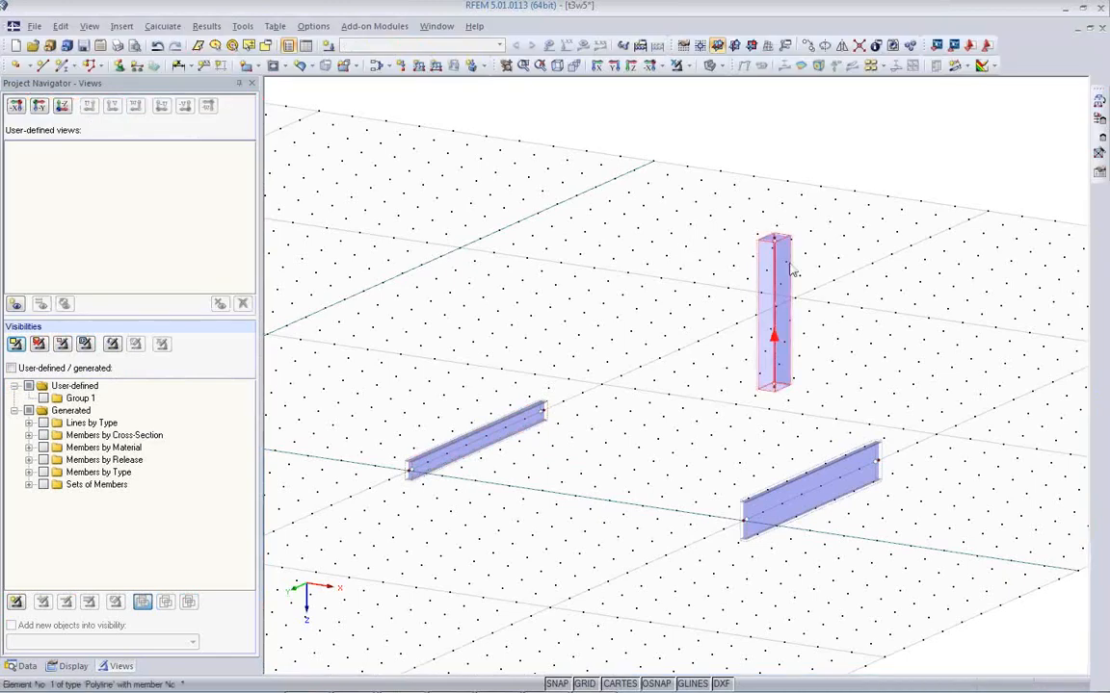
- Change the box column's cross-section description to BOX(A) 900/30/10/600/500/1000/30/0/0
double_click(783, 273)
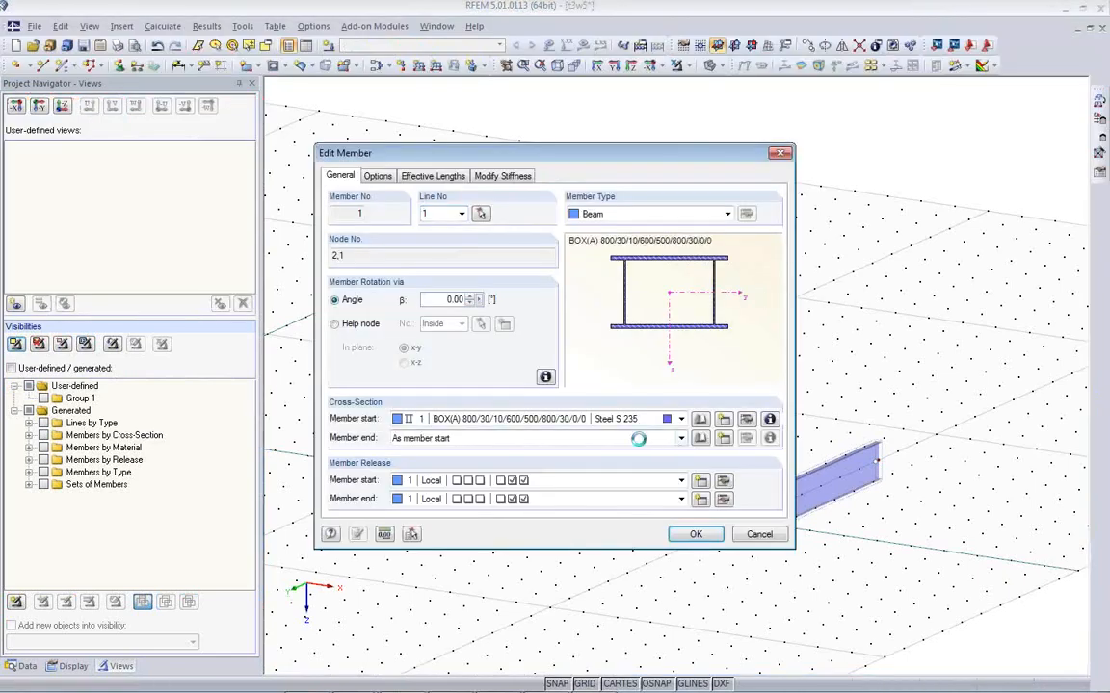
click(746, 419)
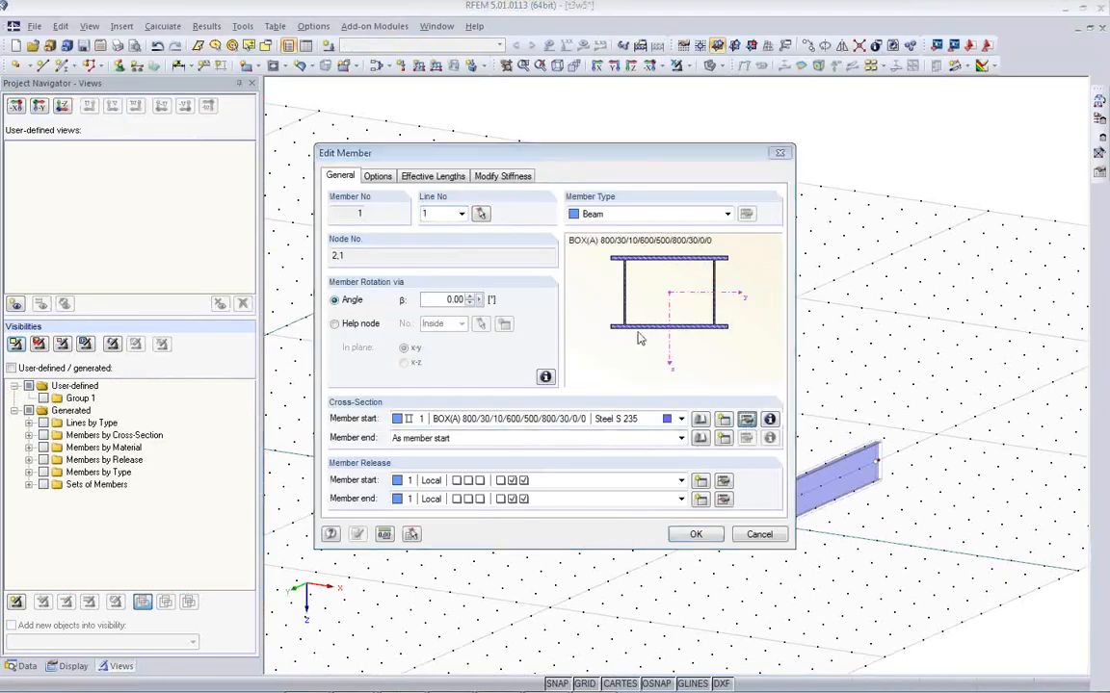
click(419, 165)
key(Delete)
text(900/30/10/600/500/800/30/0/0)
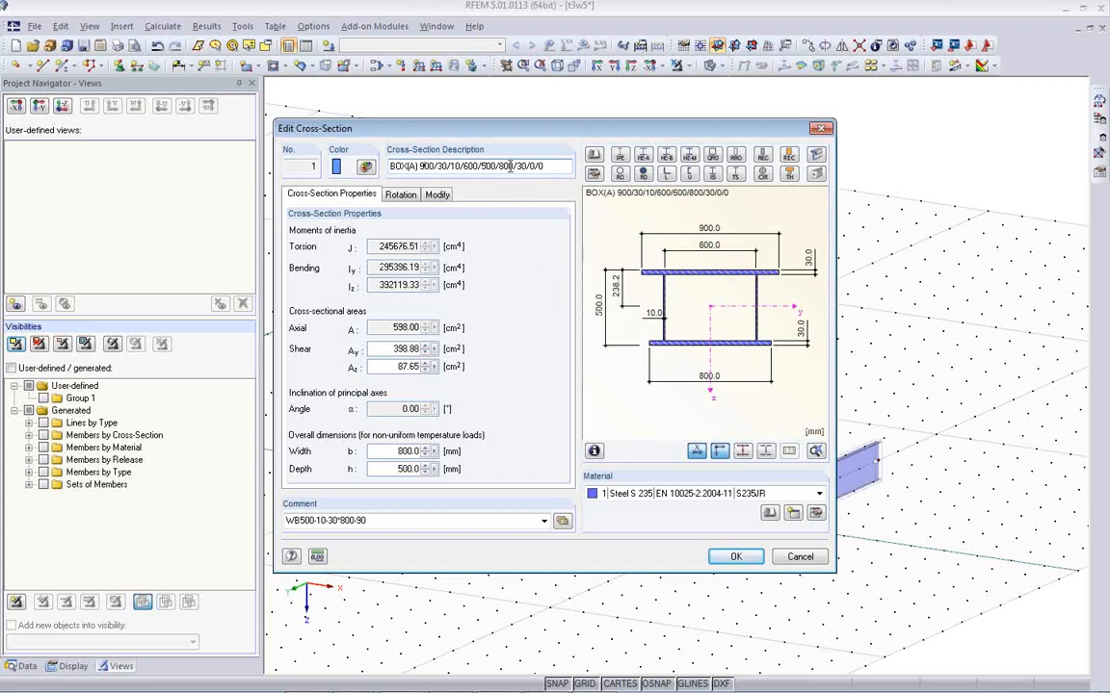
key(Delete)
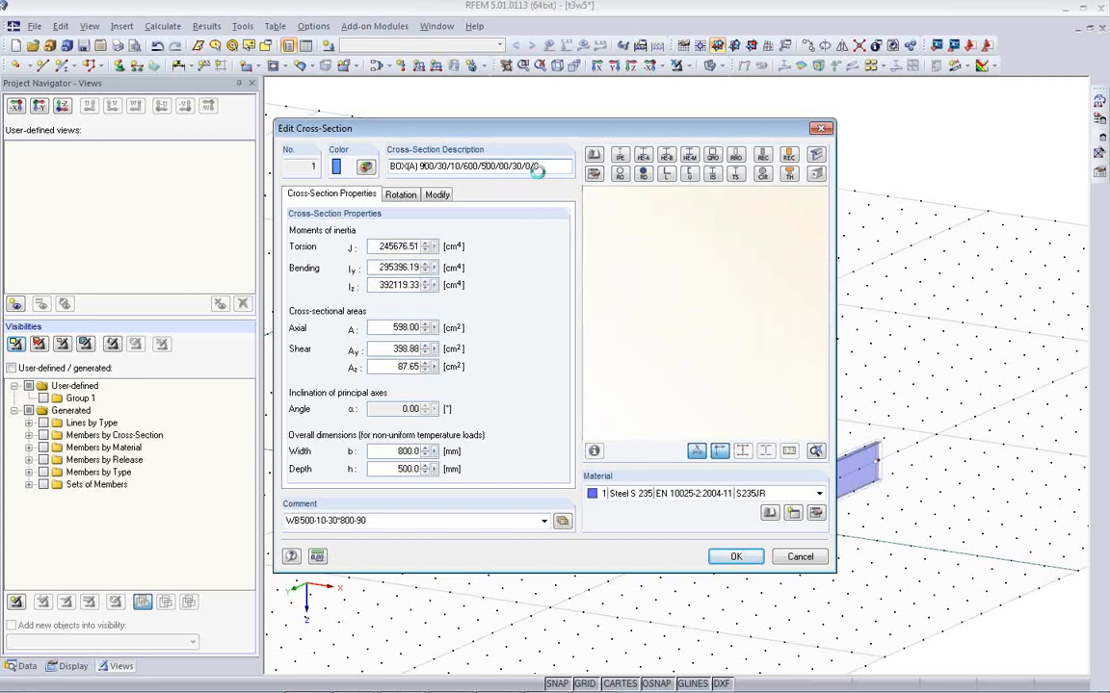
text(10)
click(735, 559)
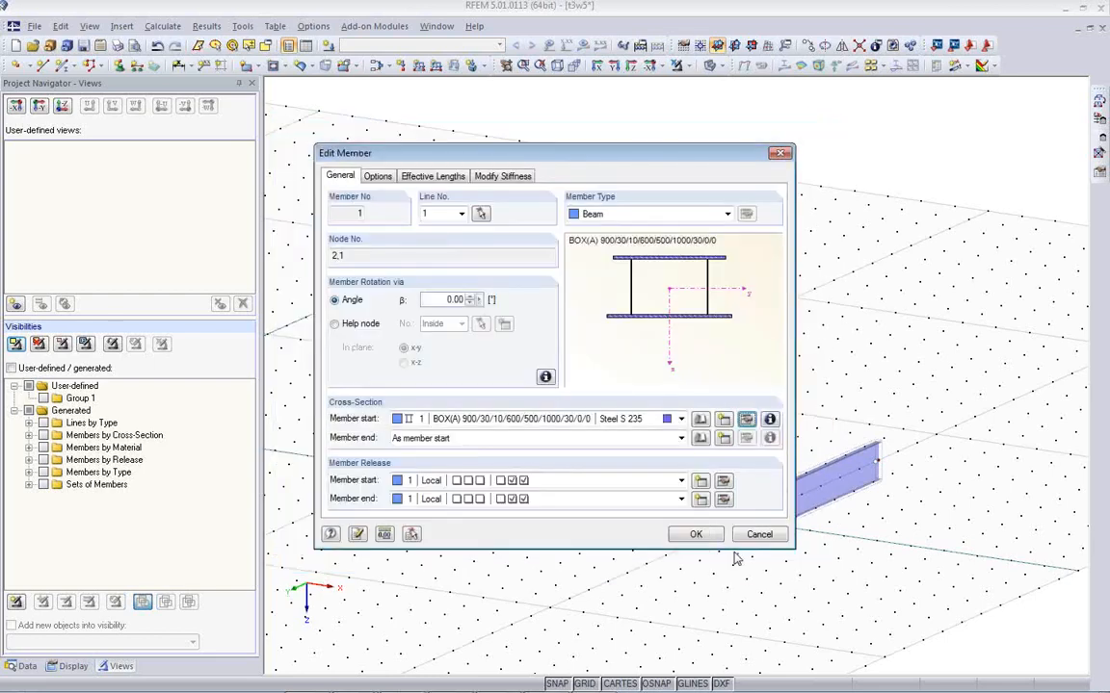
click(697, 531)
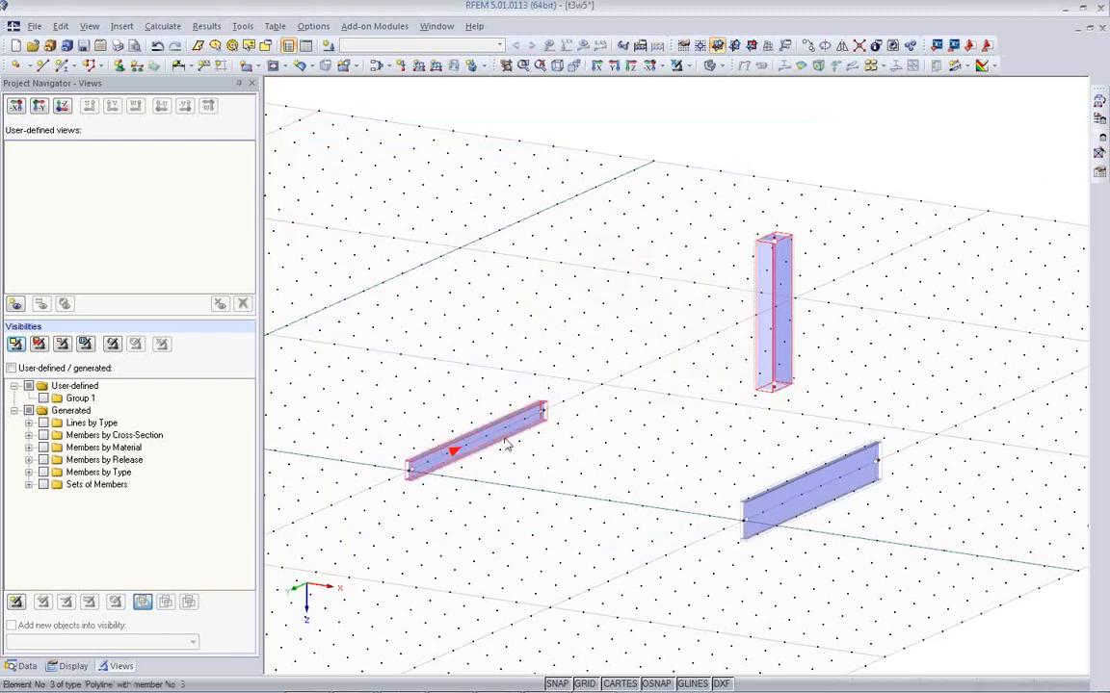
- Look at the parametric thin-walled sections in the cross-section library for the middle I-beam, and leave the member unchanged
double_click(451, 450)
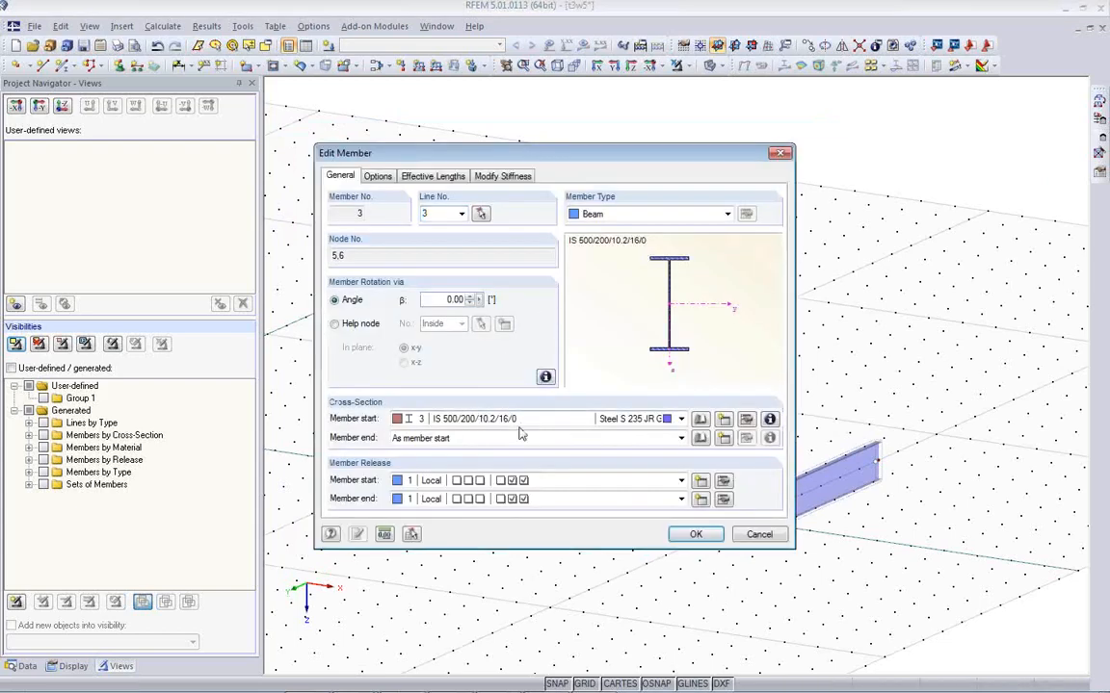
click(723, 421)
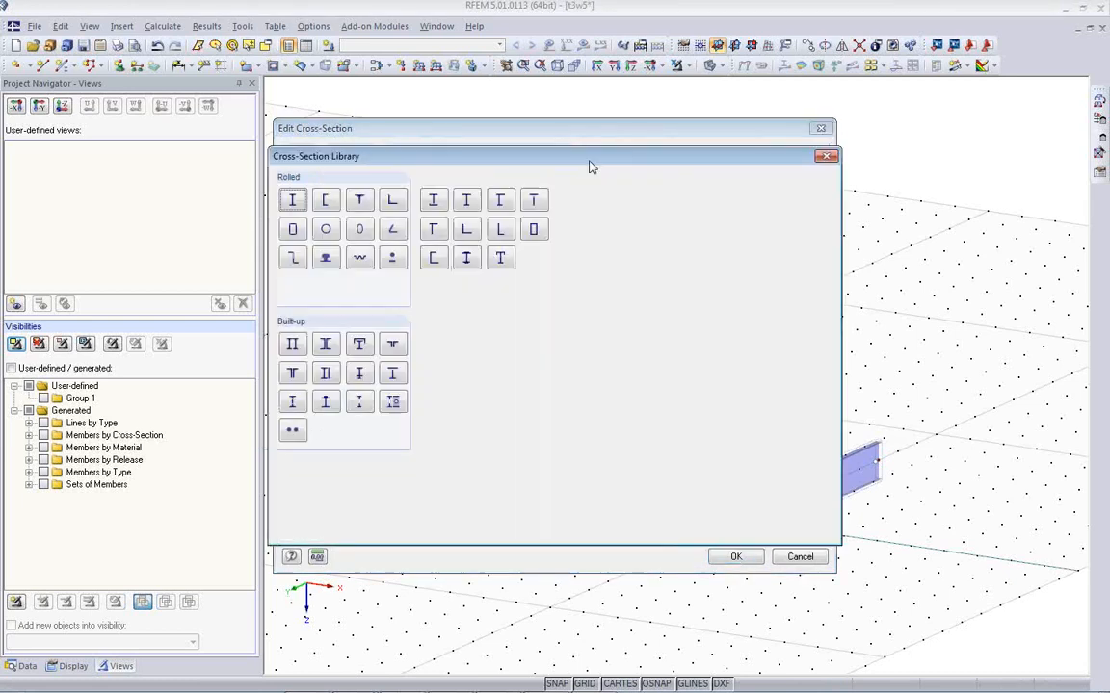
click(594, 172)
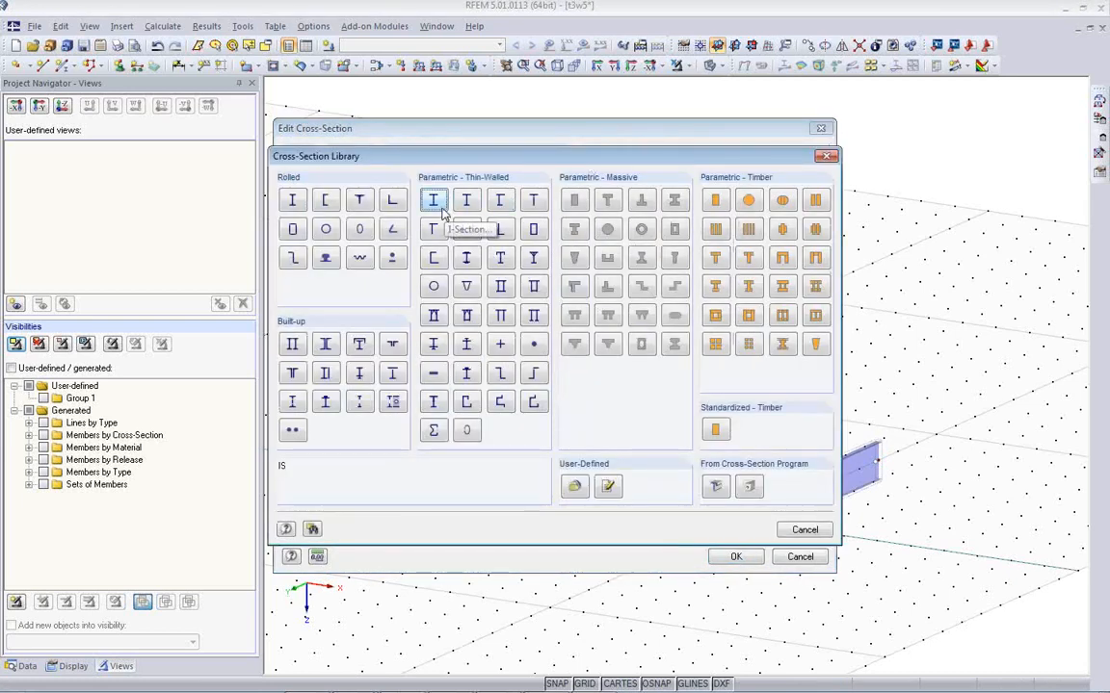
click(791, 531)
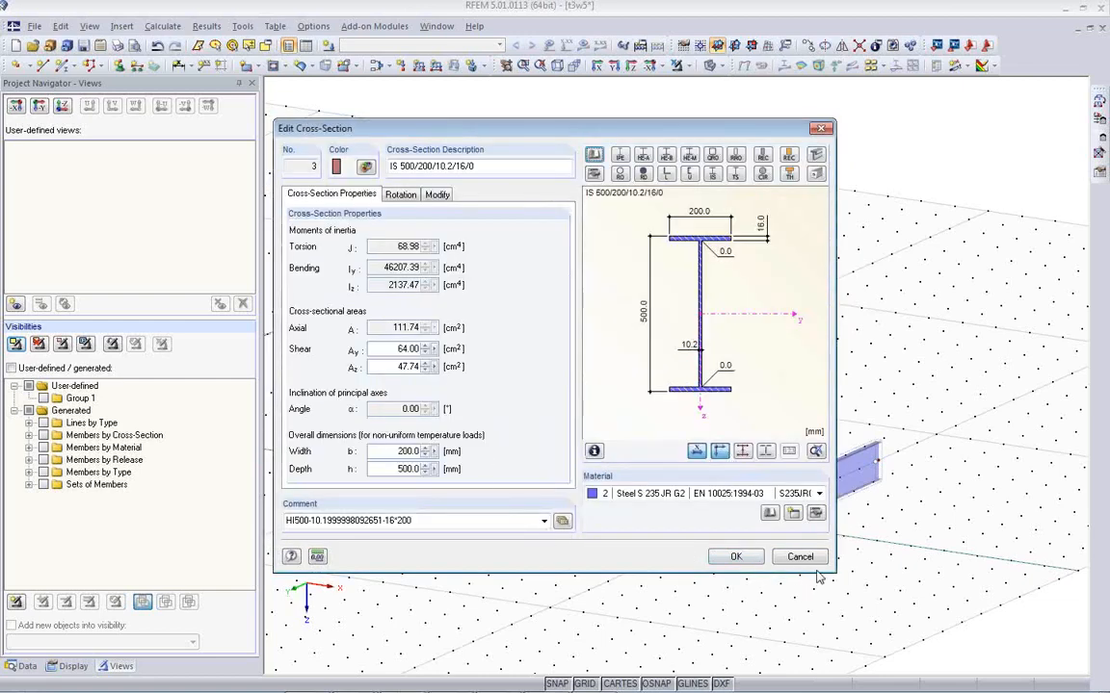
click(736, 556)
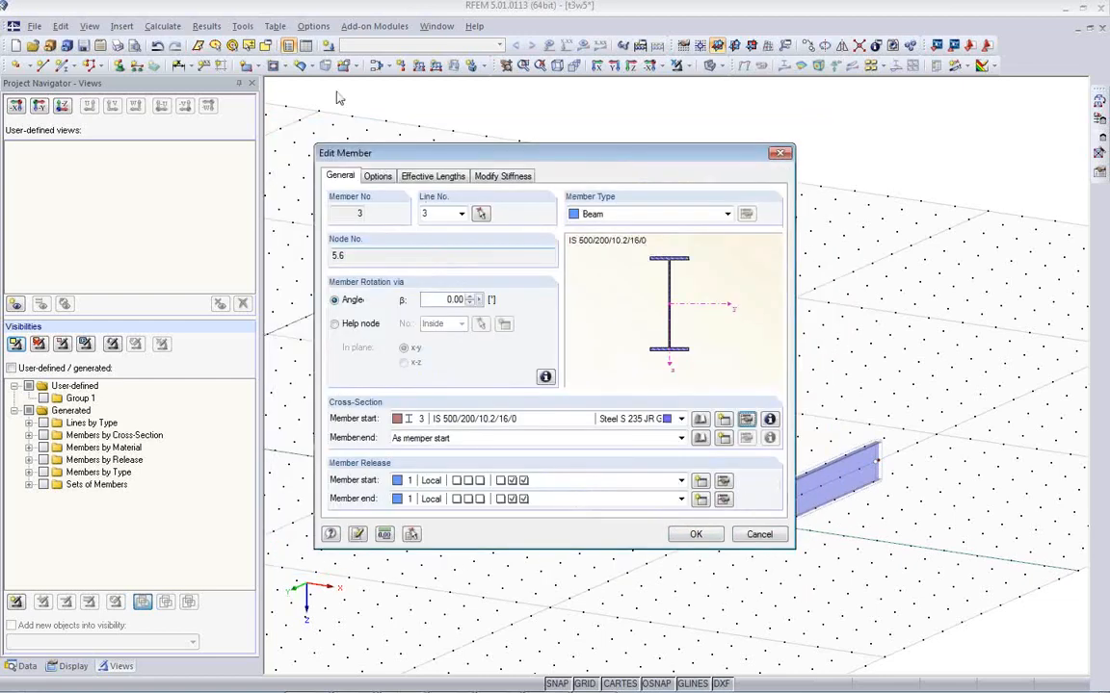
click(759, 534)
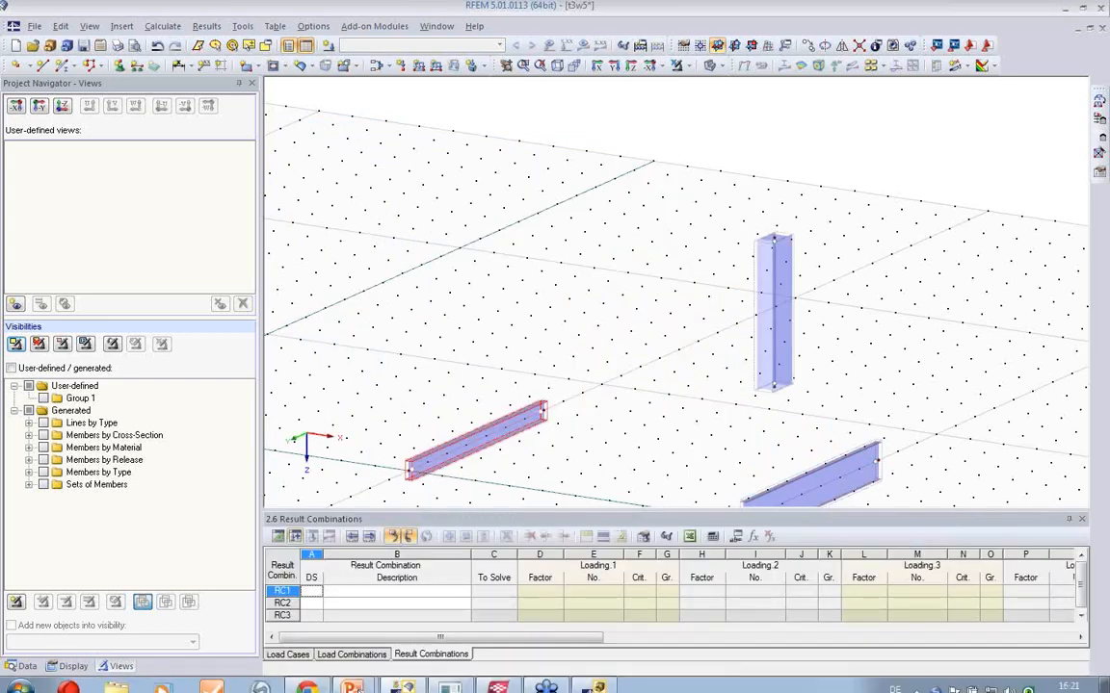
- In the cross-section table, set the welded I-section no. 2 to depth 1200 mm and width 200 mm, checking its section properties
click(278, 539)
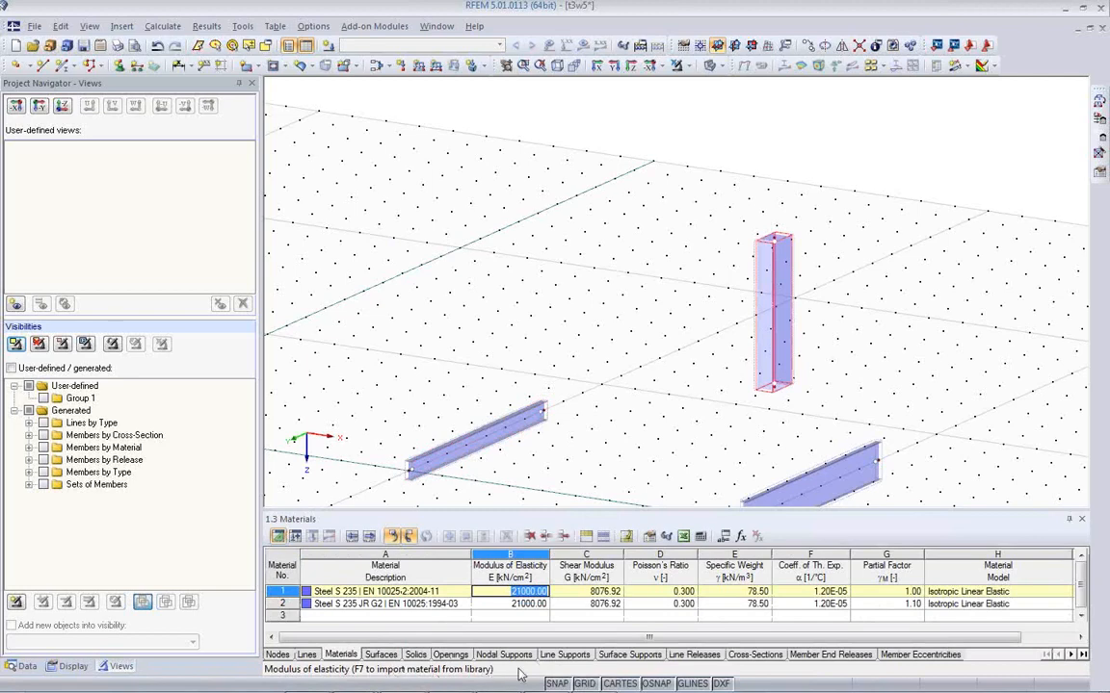
click(749, 658)
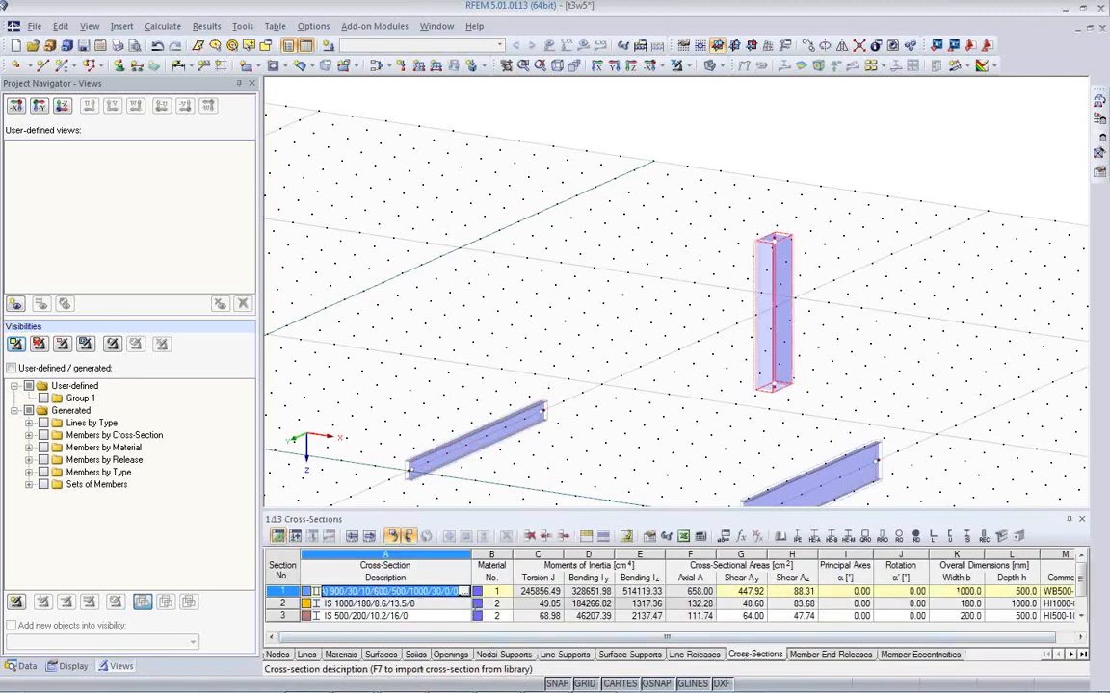
click(466, 604)
click(464, 604)
click(462, 183)
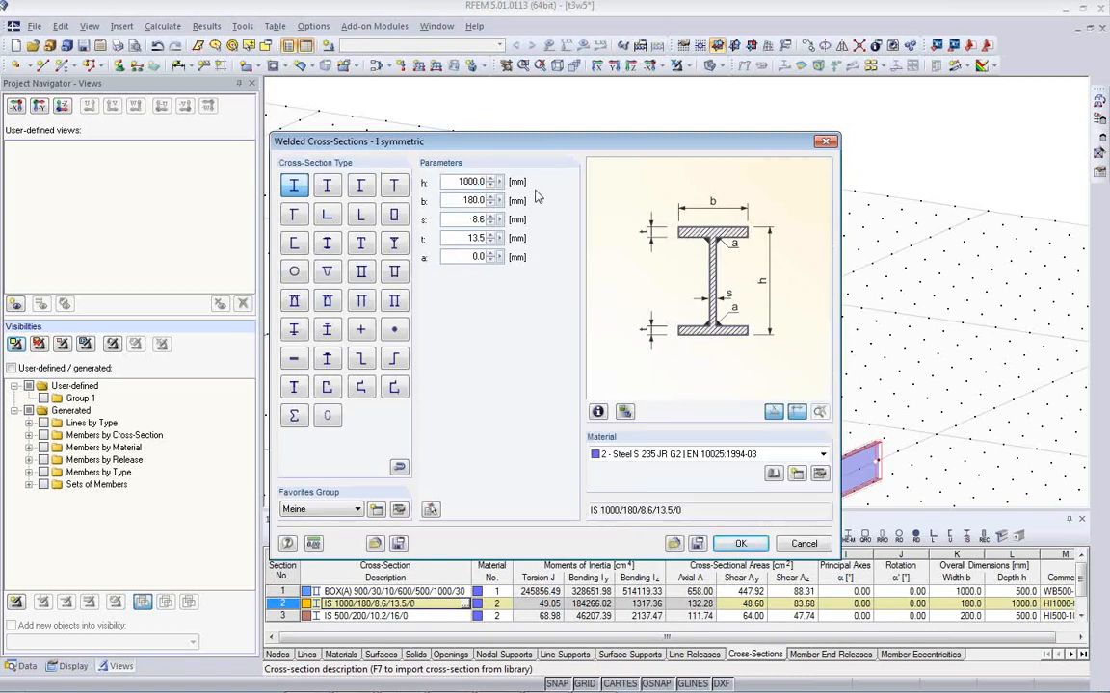
text(2)
key(Tab)
text(200)
click(598, 412)
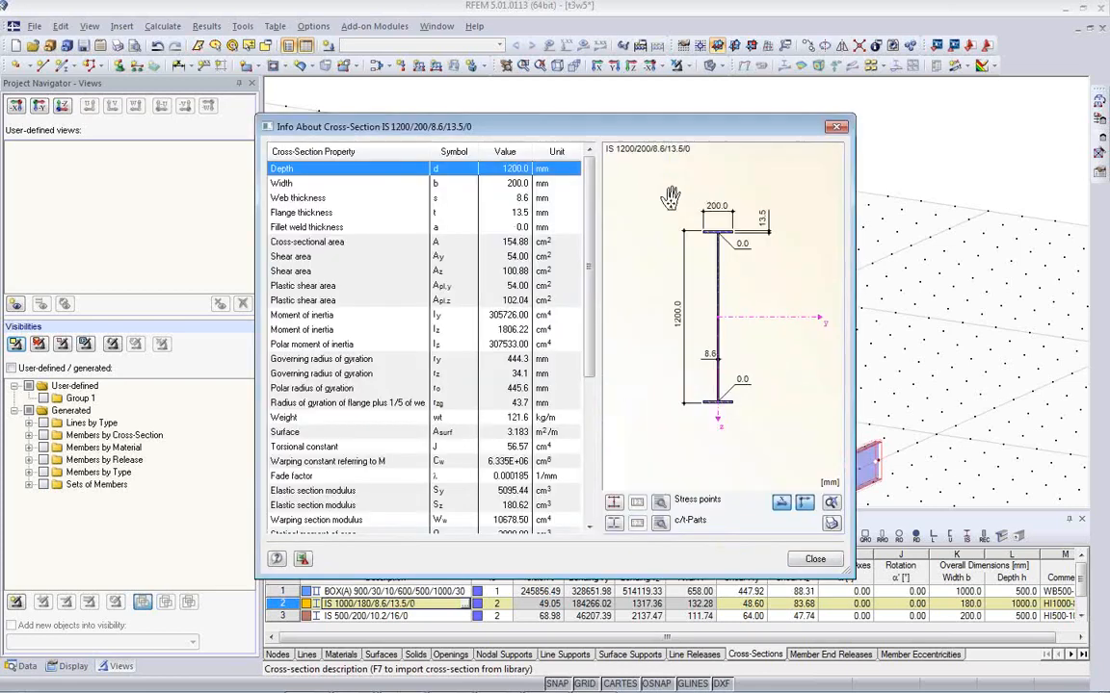
click(815, 558)
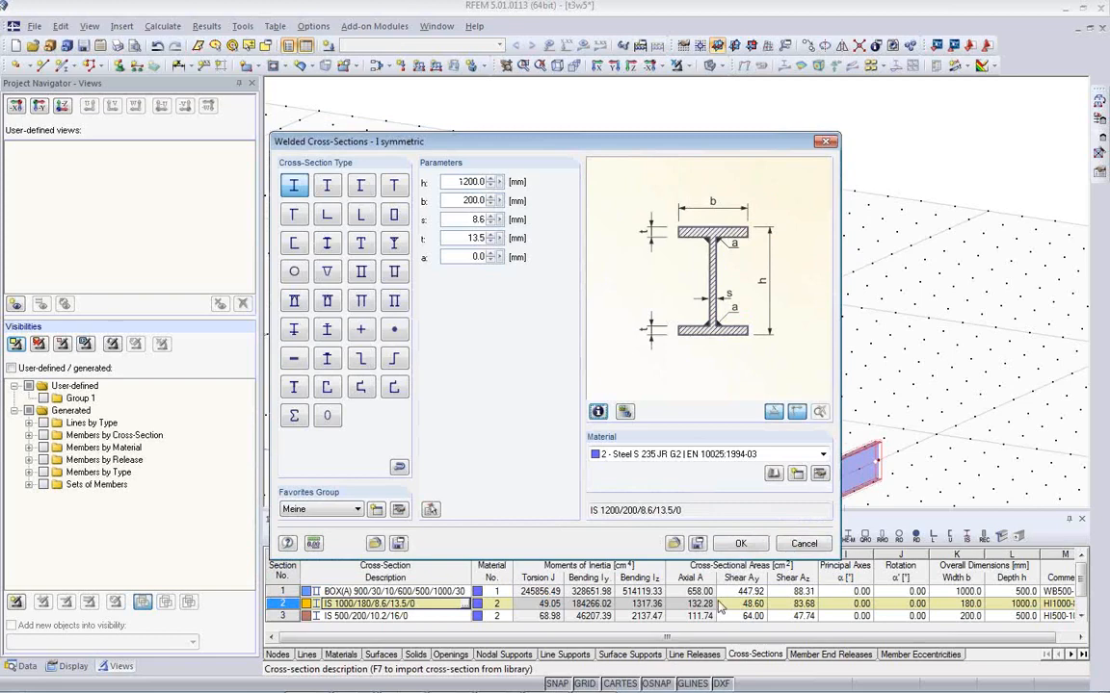
click(740, 543)
- Export the modified model to Tekla Structures as an update of the existing model, and close the column properties in Tekla without changes
scroll(761, 338, down, 3)
click(952, 46)
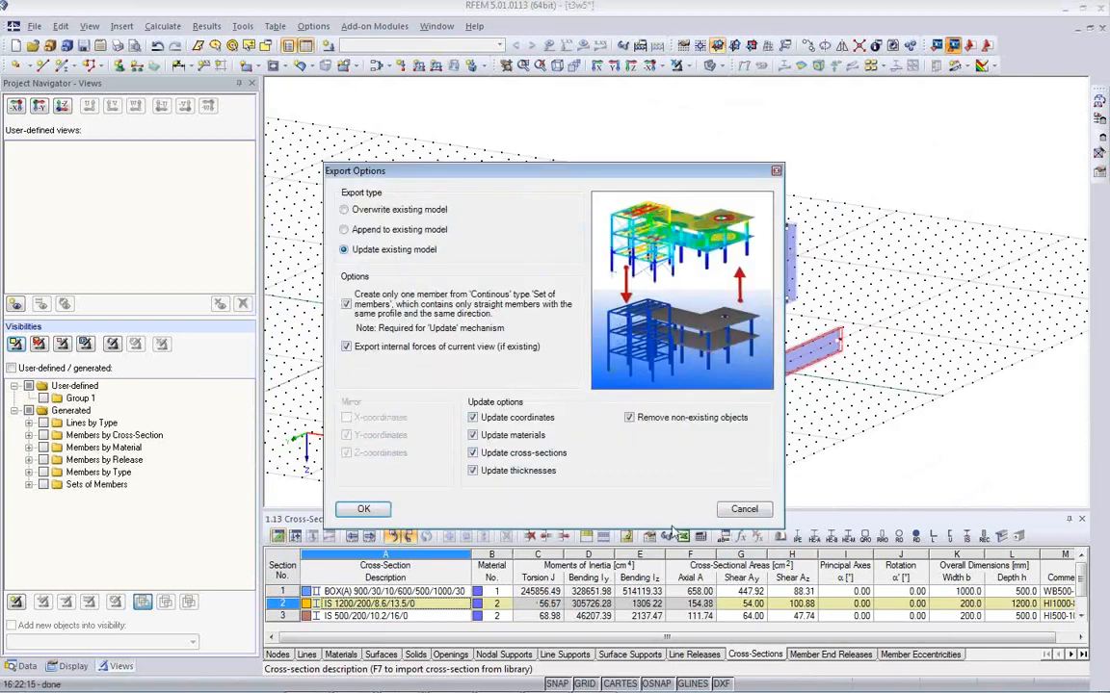
click(361, 509)
click(494, 681)
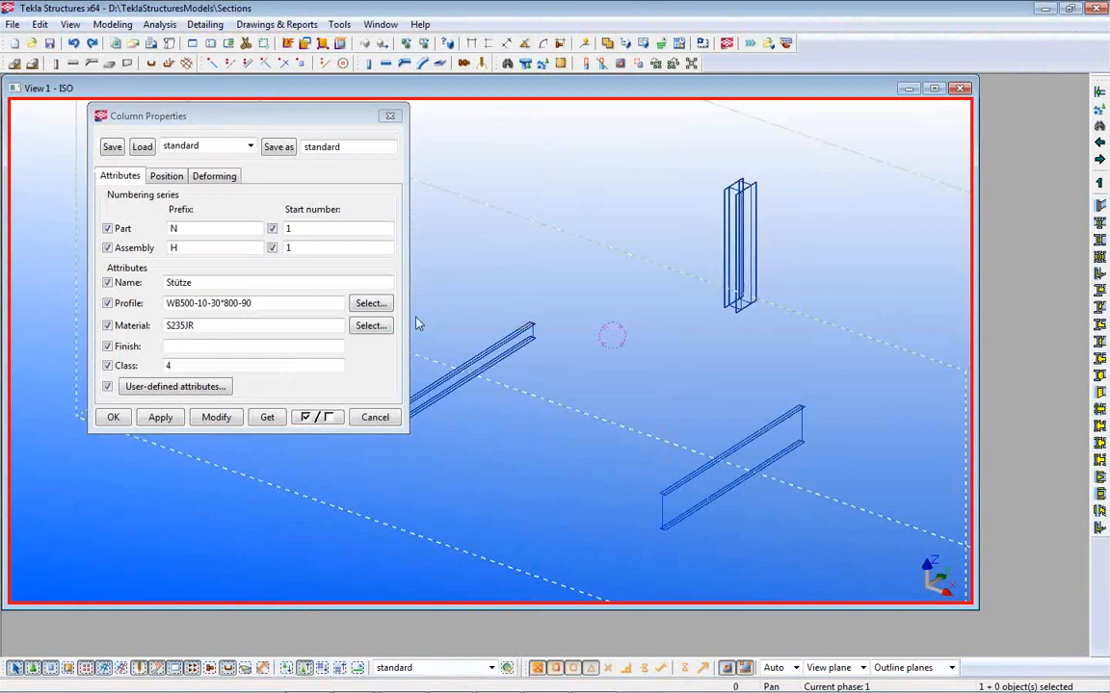
click(375, 418)
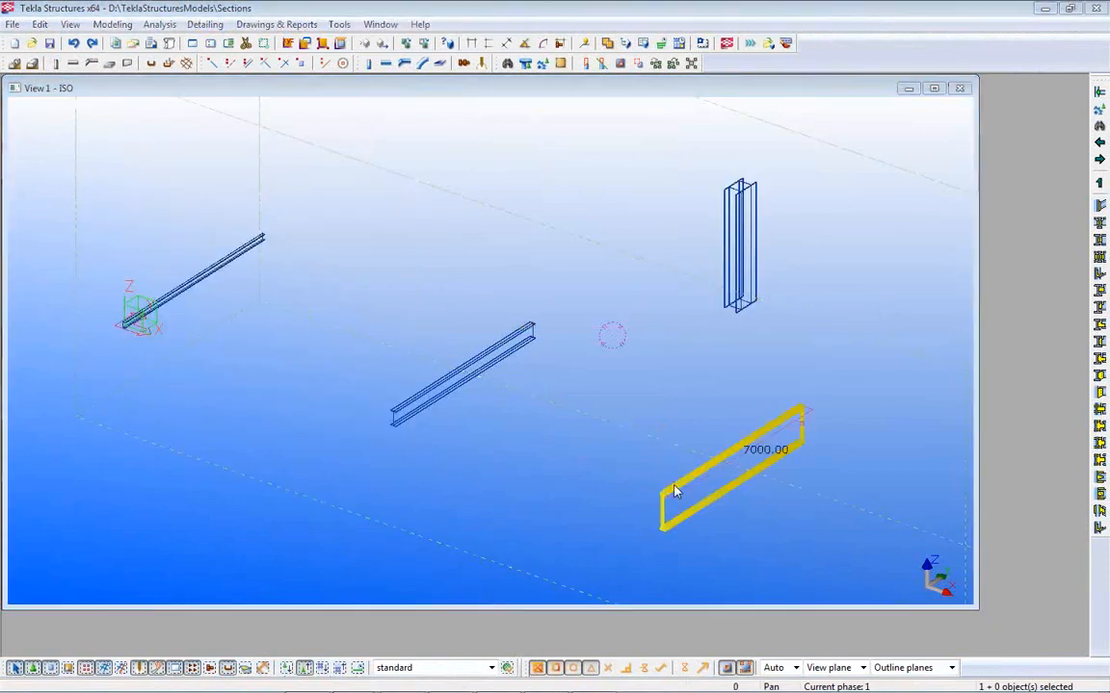
- Check the profiles of the lower-right beam and the column in their properties, leaving both unchanged
double_click(677, 494)
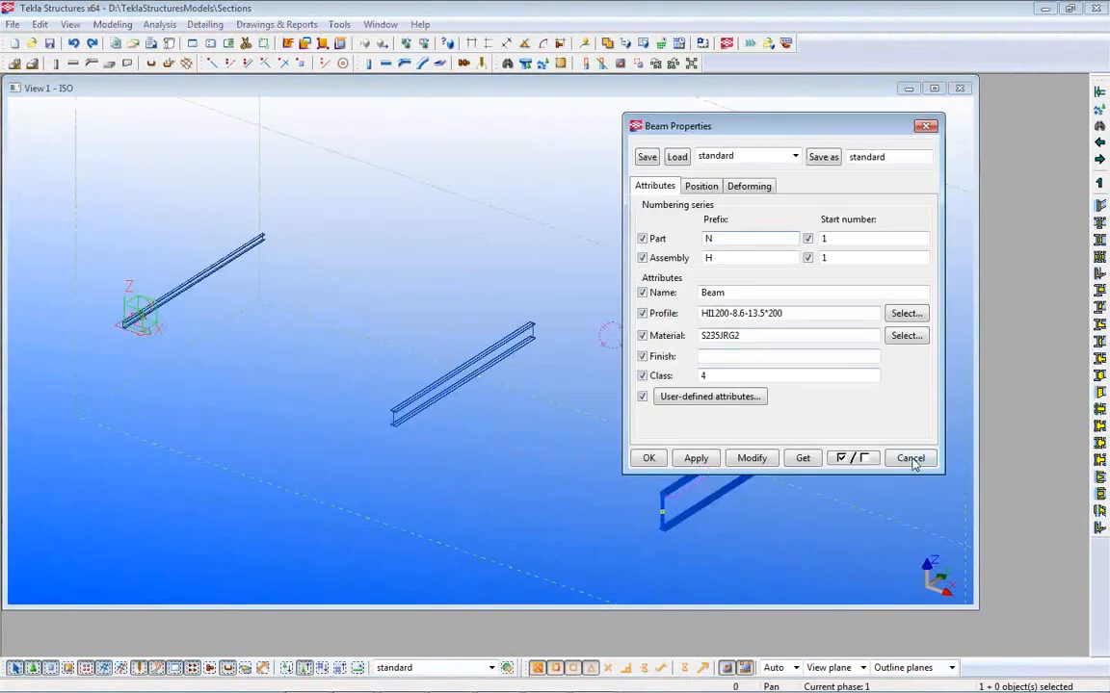
click(910, 458)
click(750, 278)
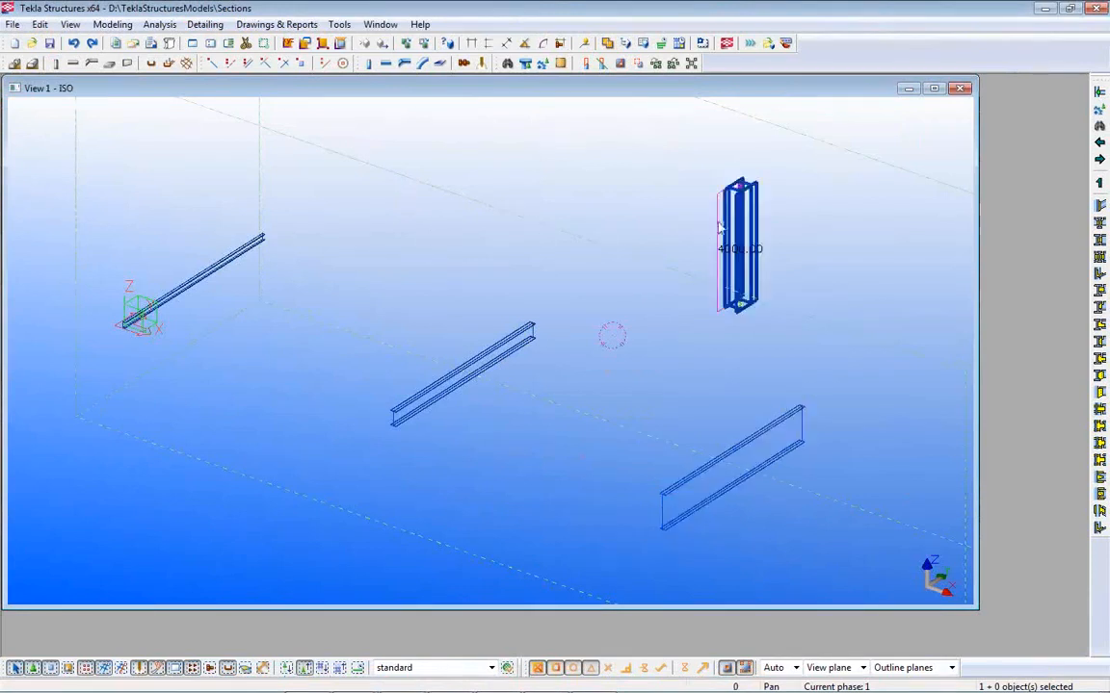
double_click(743, 221)
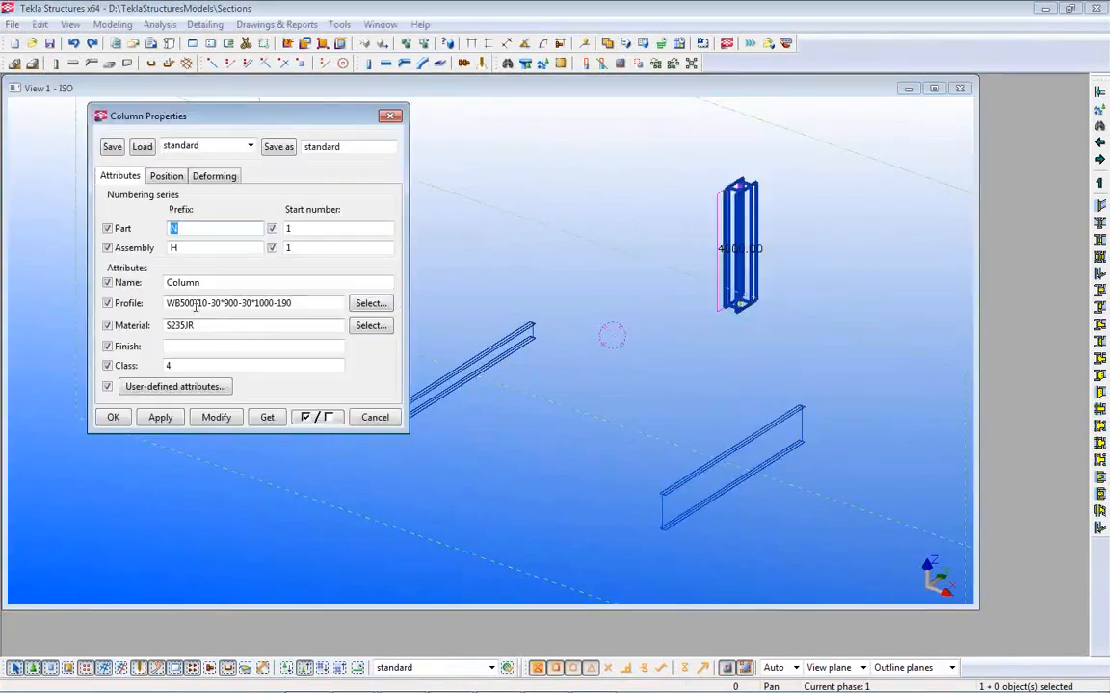
click(374, 418)
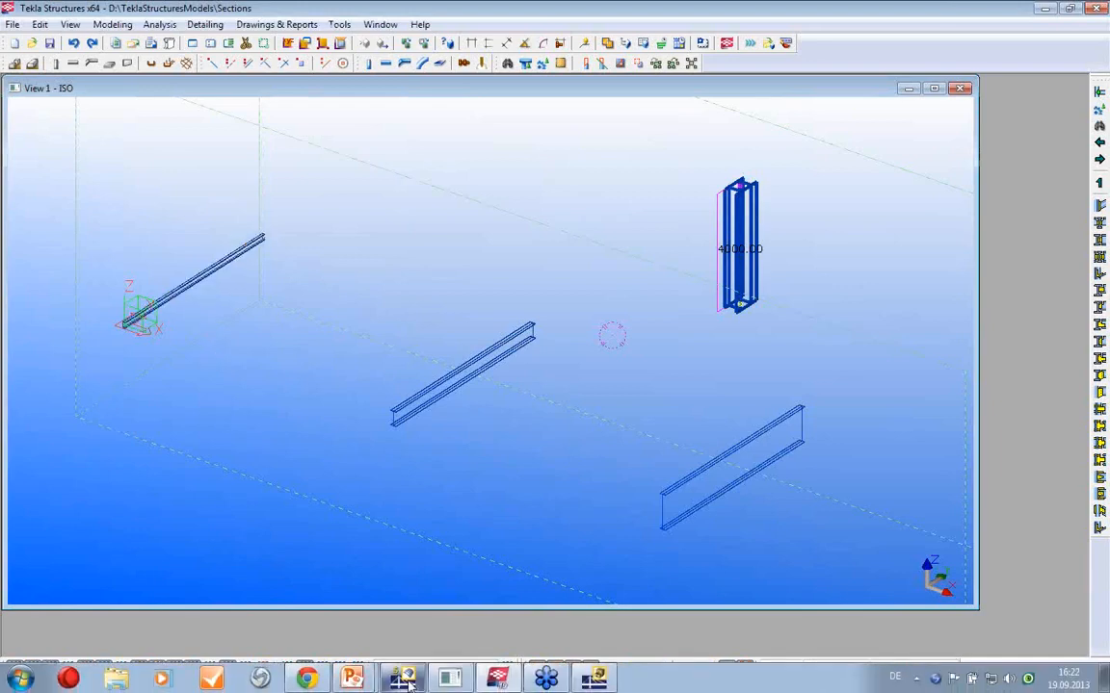
- Switch to RFEM and view the material conversion table in the detail settings for import
click(404, 678)
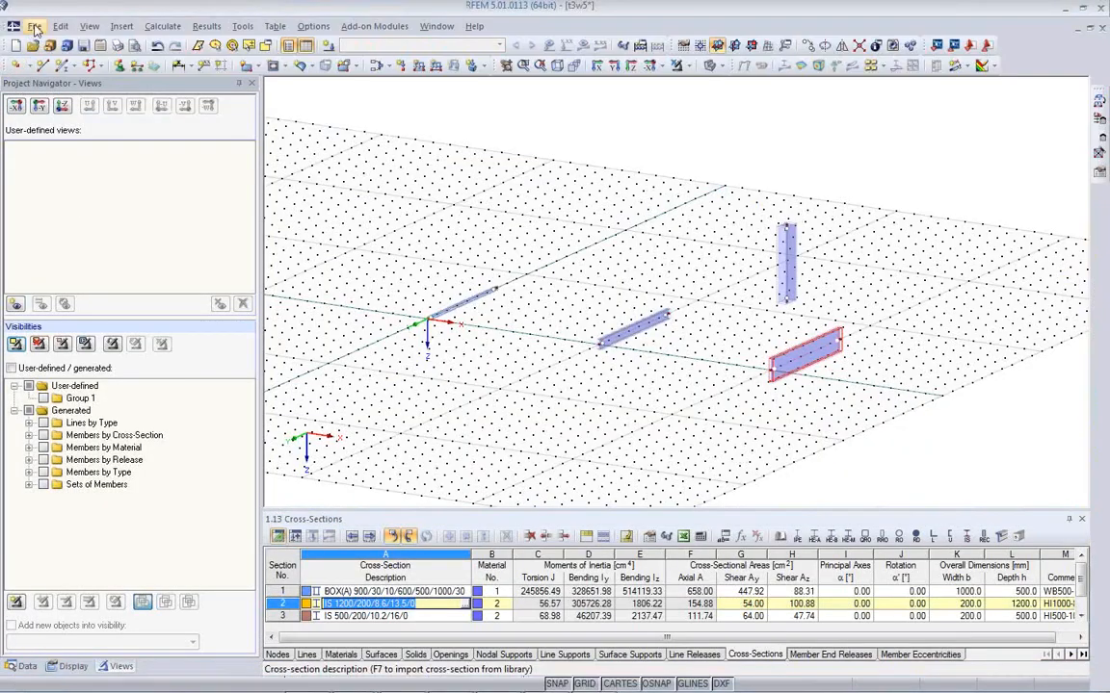
click(34, 26)
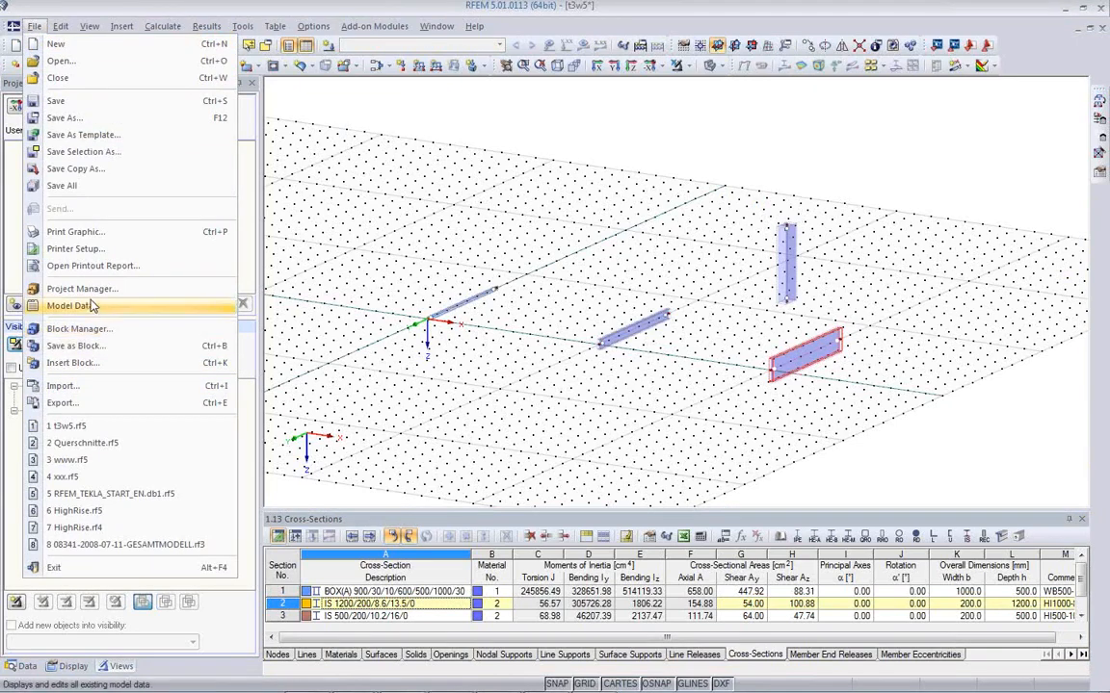
click(72, 385)
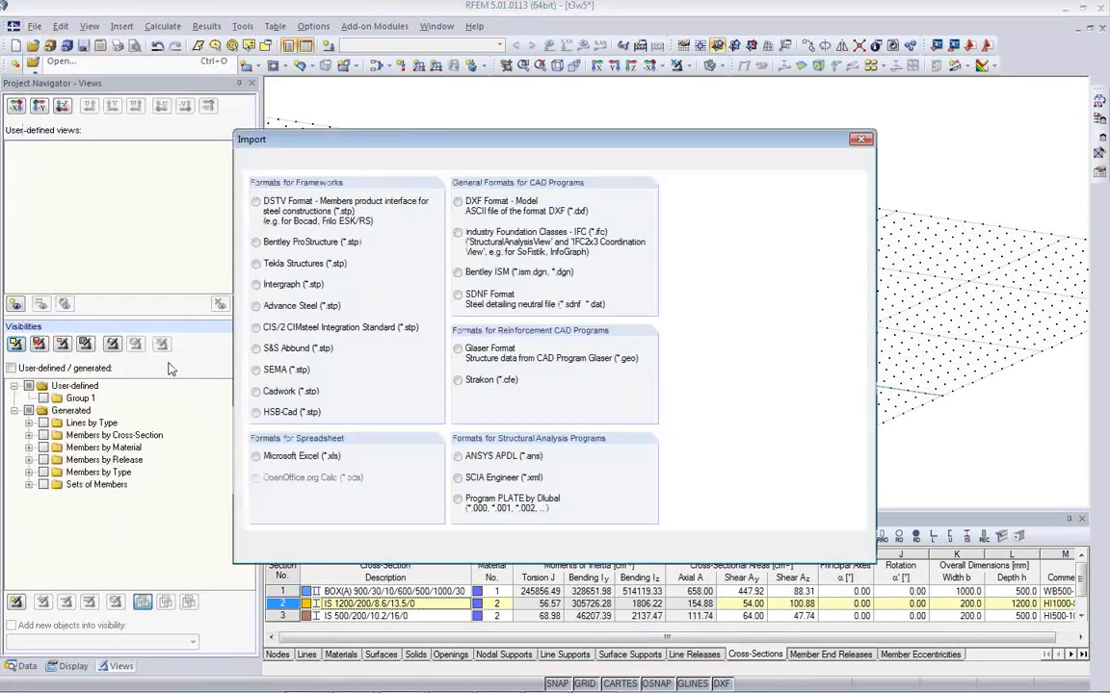
click(305, 162)
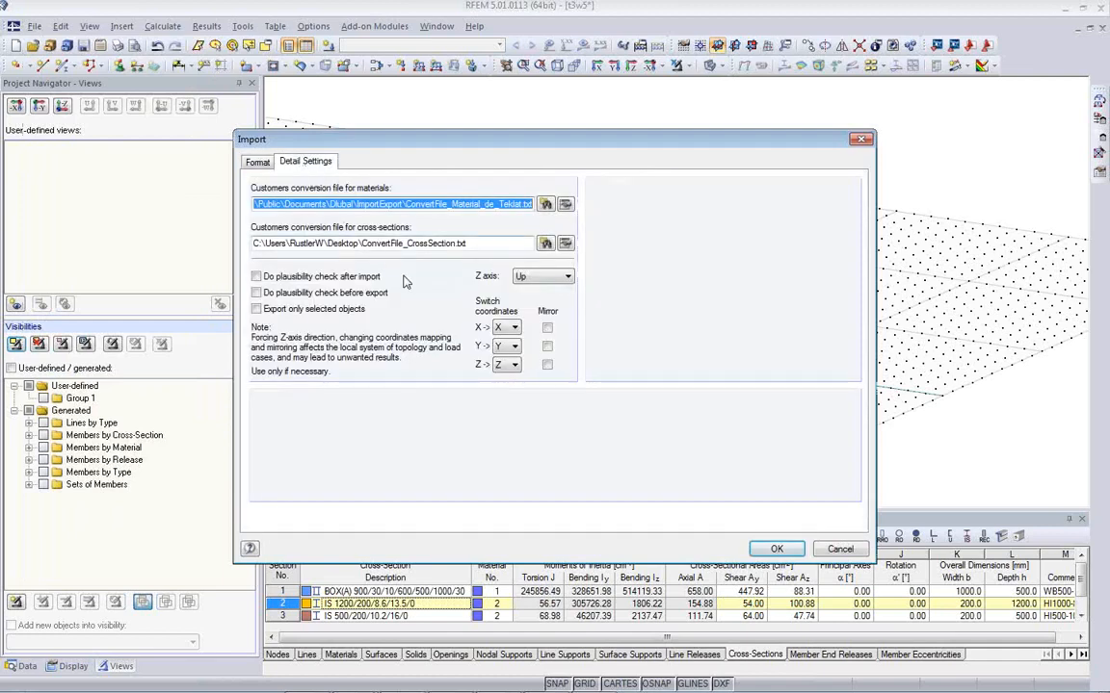
click(563, 206)
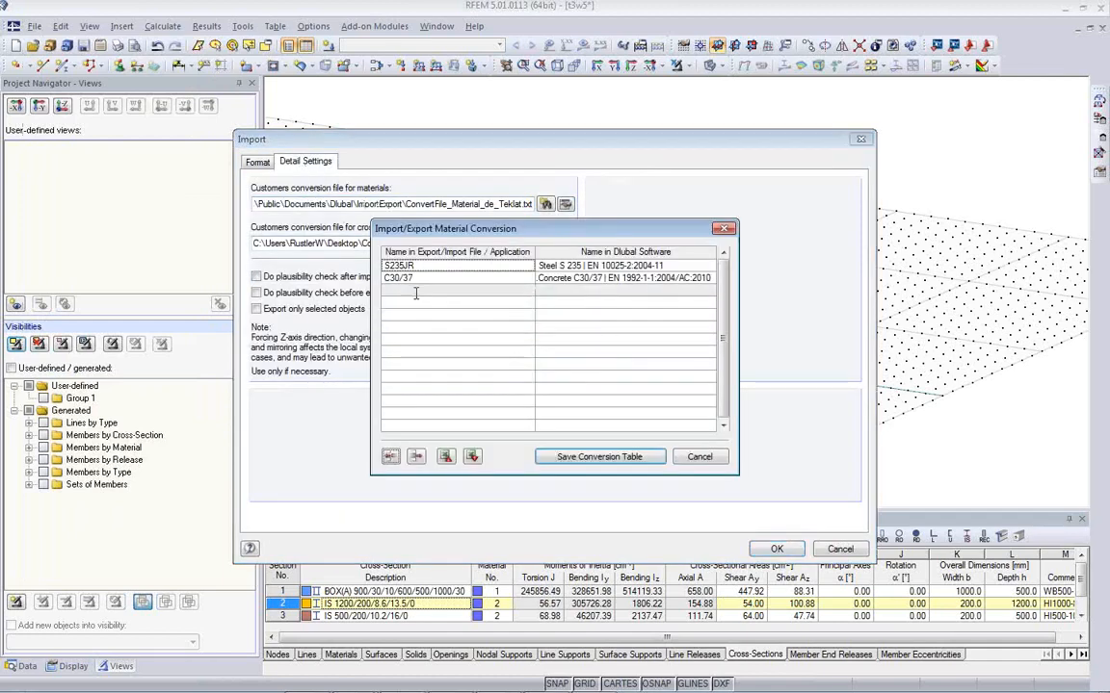
click(714, 454)
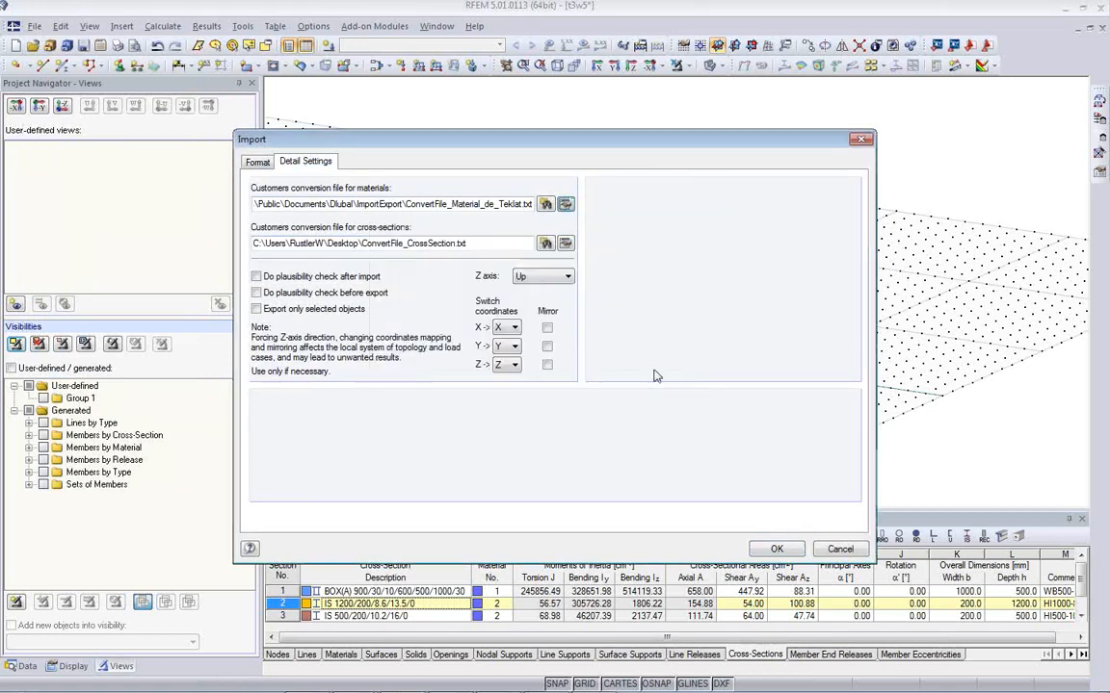
- View the cross-section conversion table and its KC 200x2.5 library entry, and close the import settings without changes
click(566, 243)
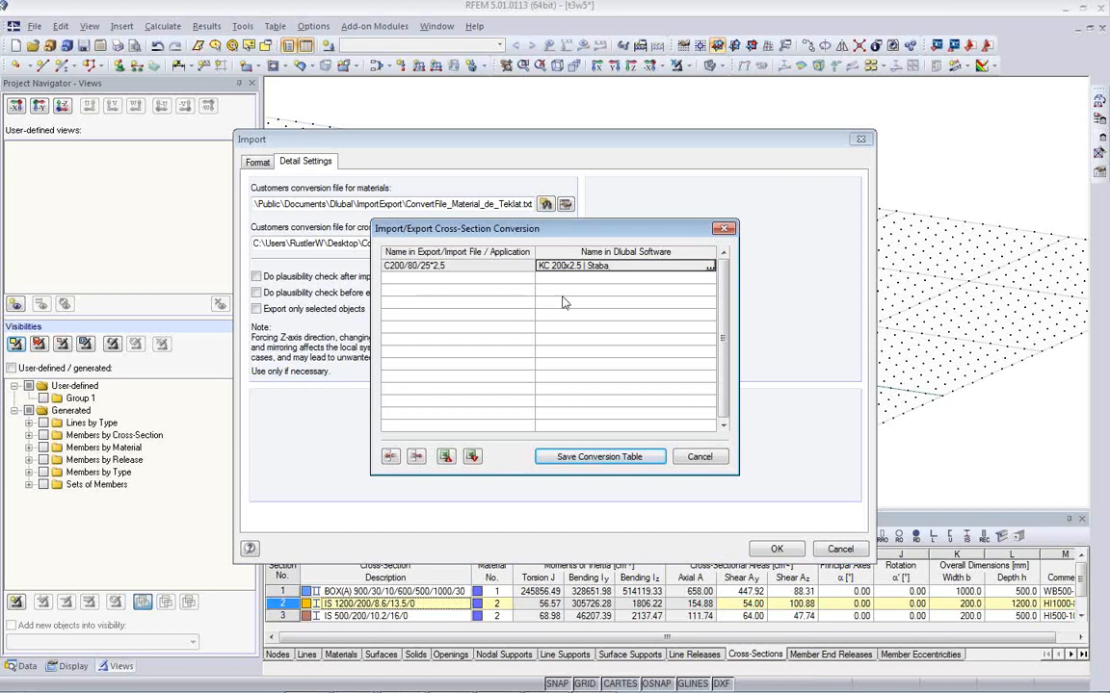
click(714, 268)
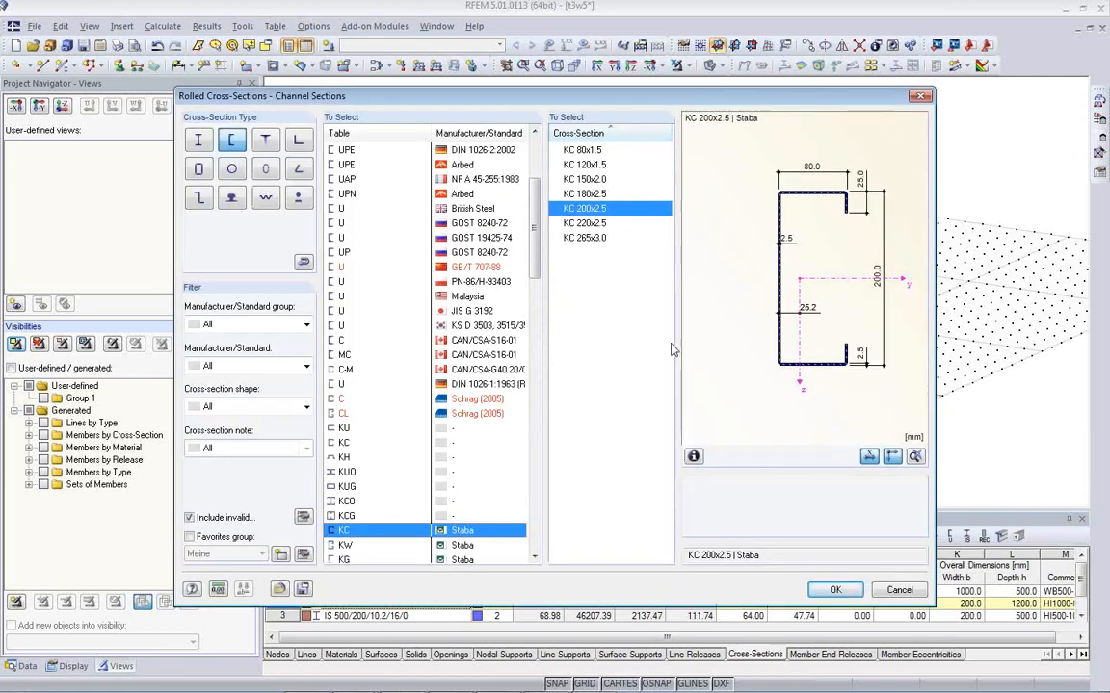
click(899, 591)
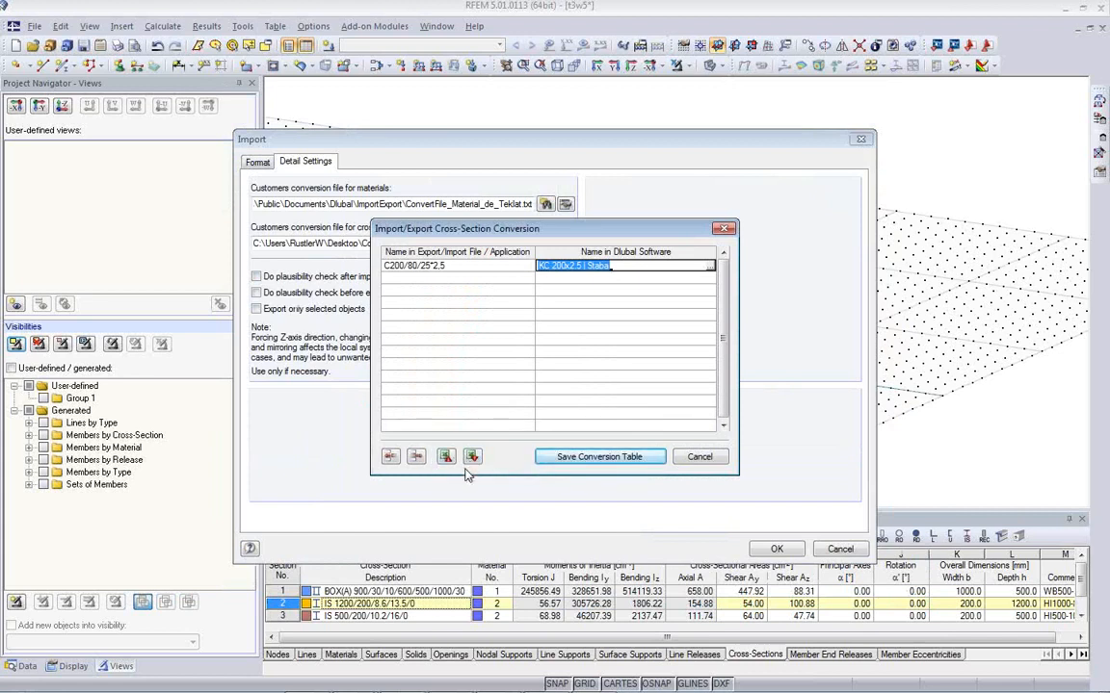
click(712, 464)
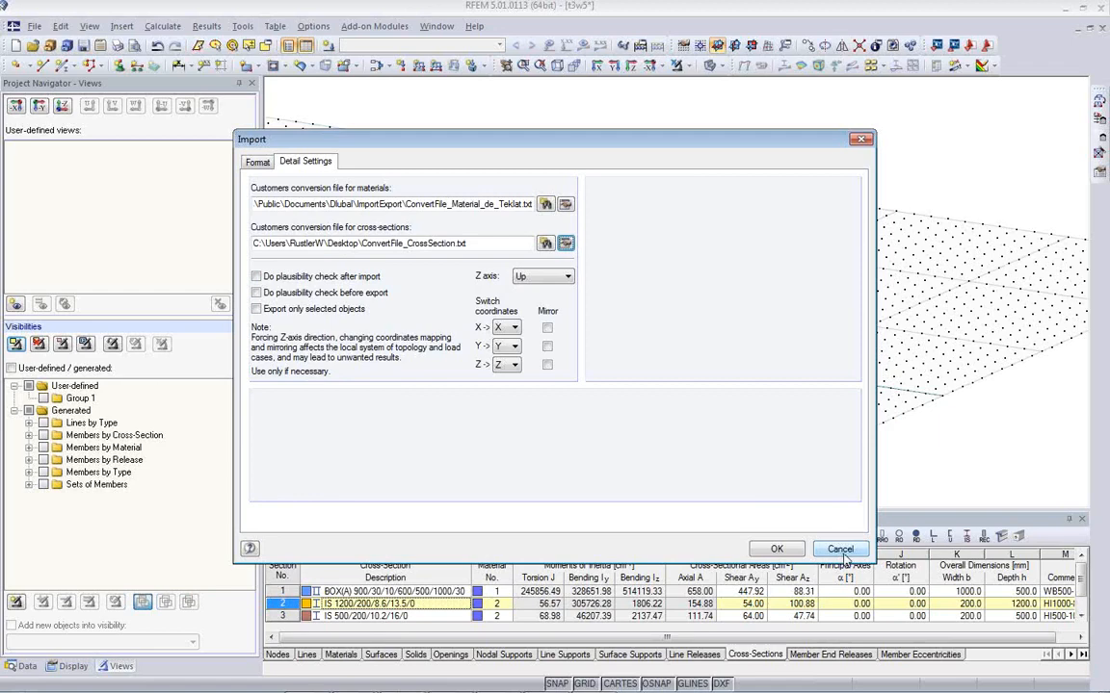
click(776, 549)
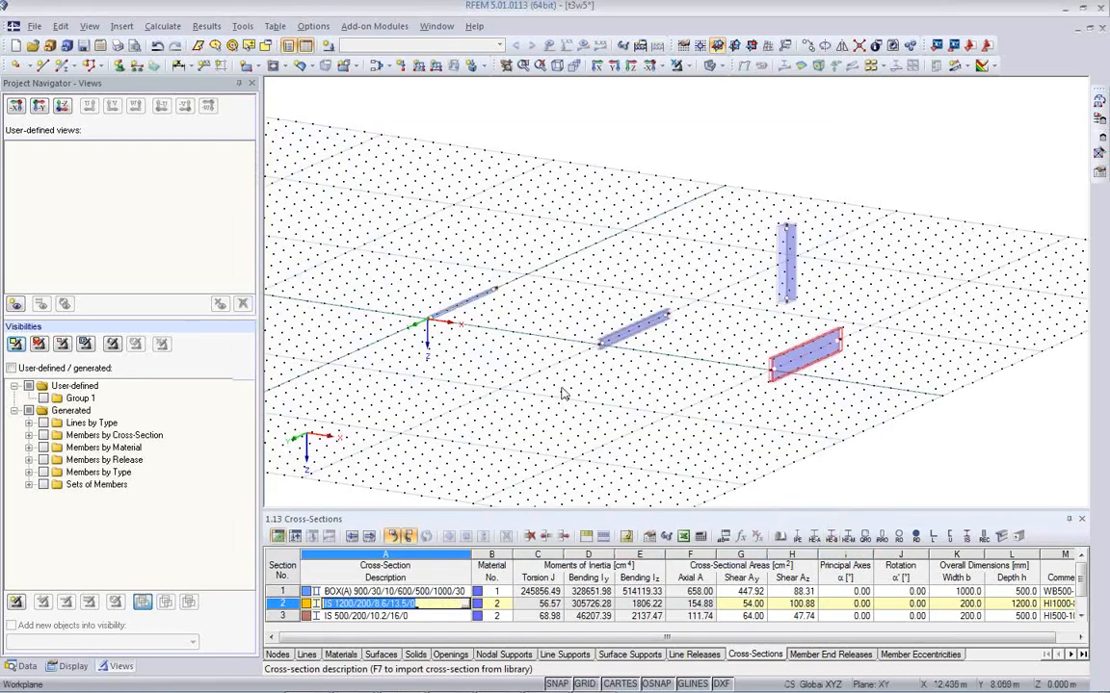
click(638, 401)
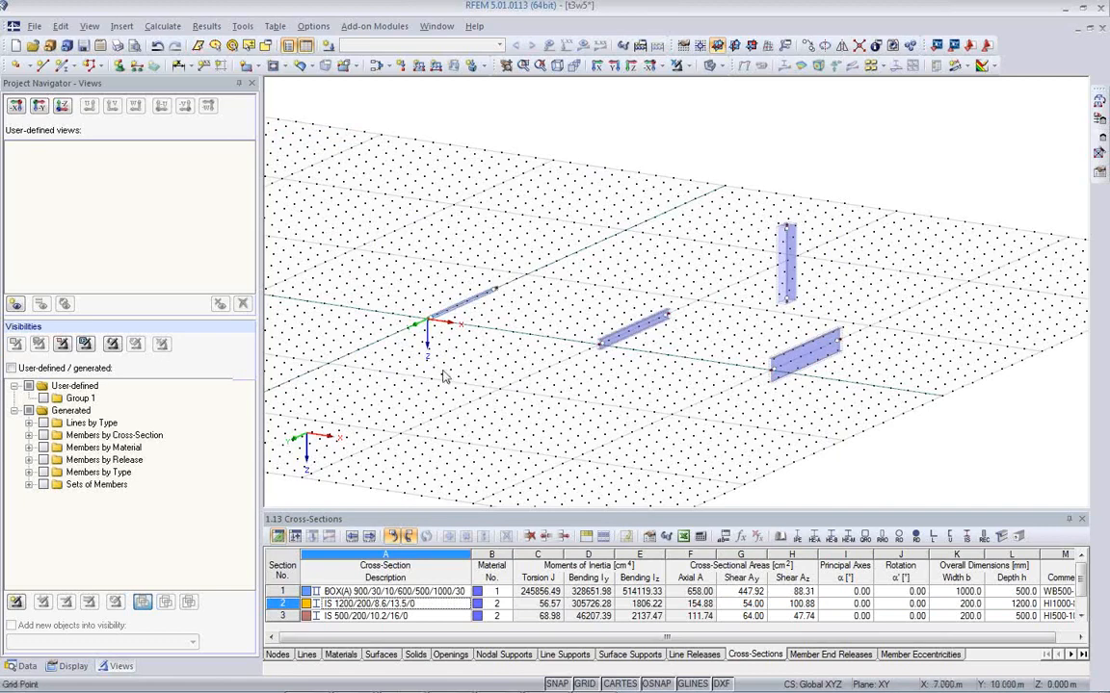
- Look at the available import formats with the direct Tekla Structures import, and close the dialog without importing
click(34, 26)
click(68, 385)
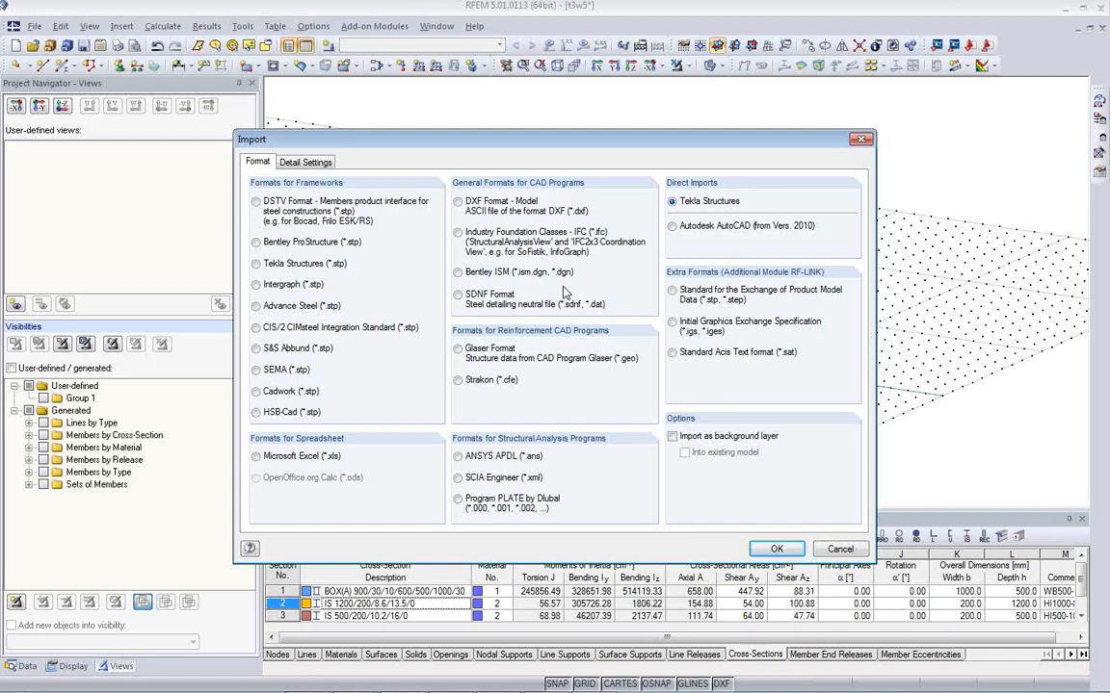
click(839, 549)
- Switch to Tekla Structures and check the middle beam's profile in its properties without changing it
mouse_move(818, 692)
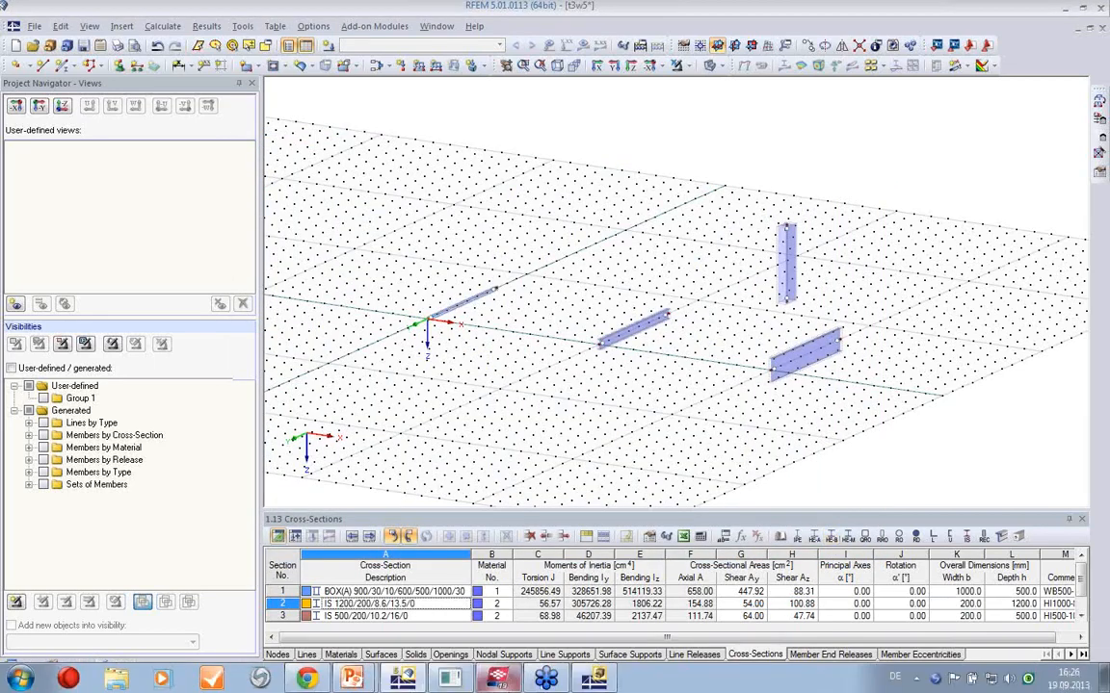
click(498, 680)
click(436, 408)
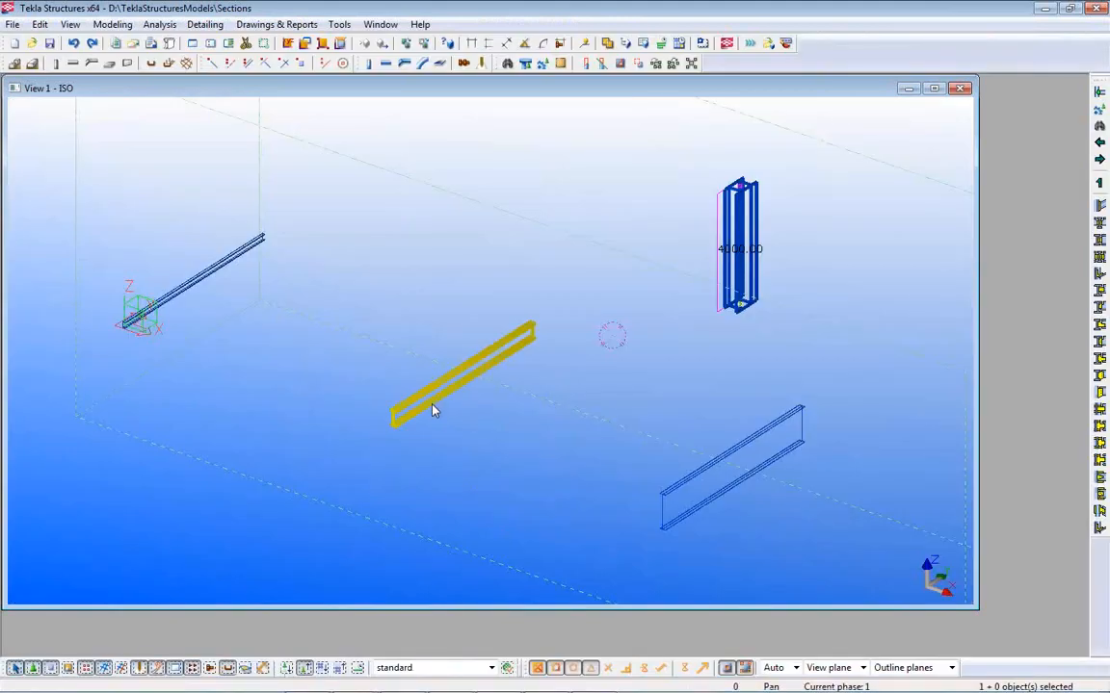
double_click(433, 411)
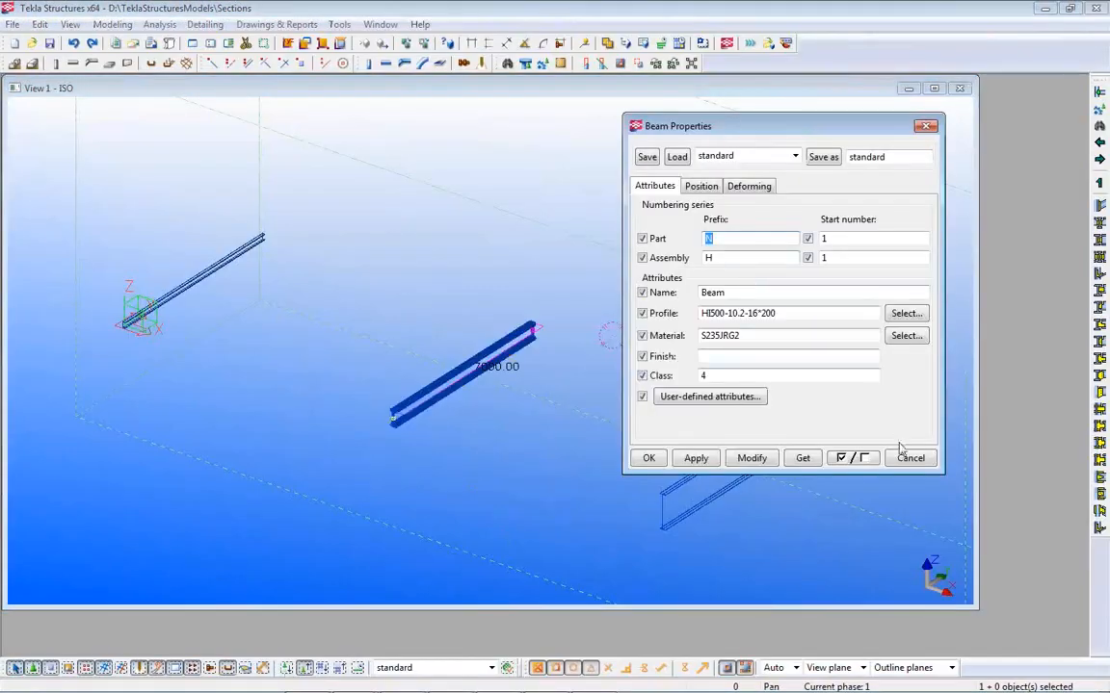
key(Escape)
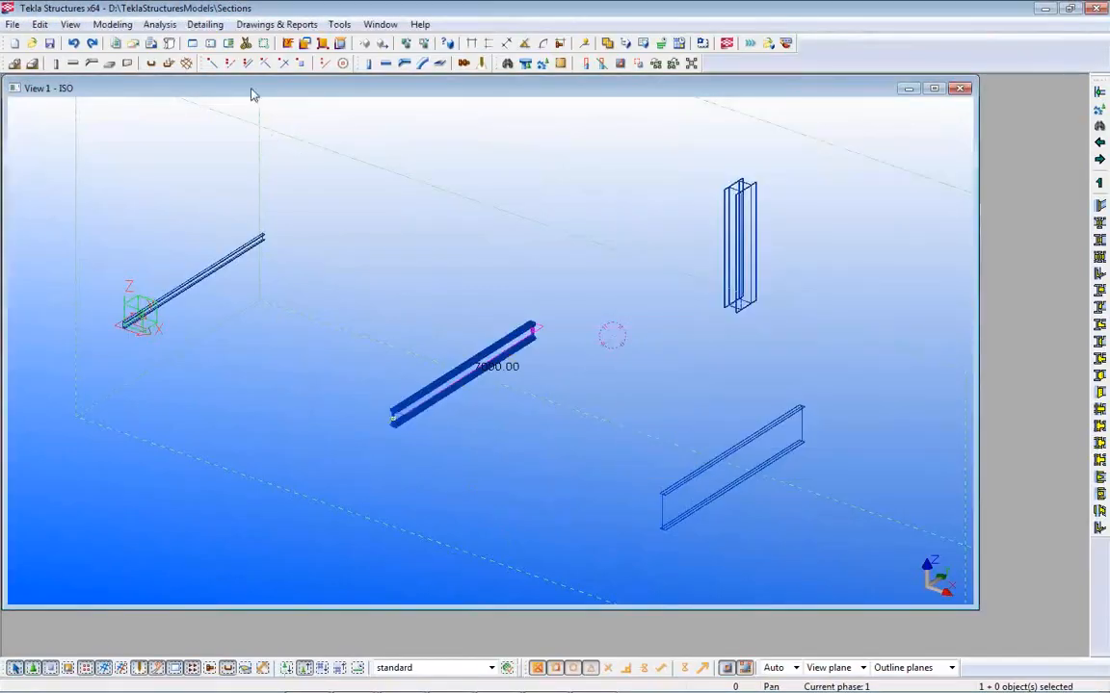
- Display the analysis model Modell 1 and open the analysis properties of the middle beam's analysis member
click(160, 24)
click(178, 64)
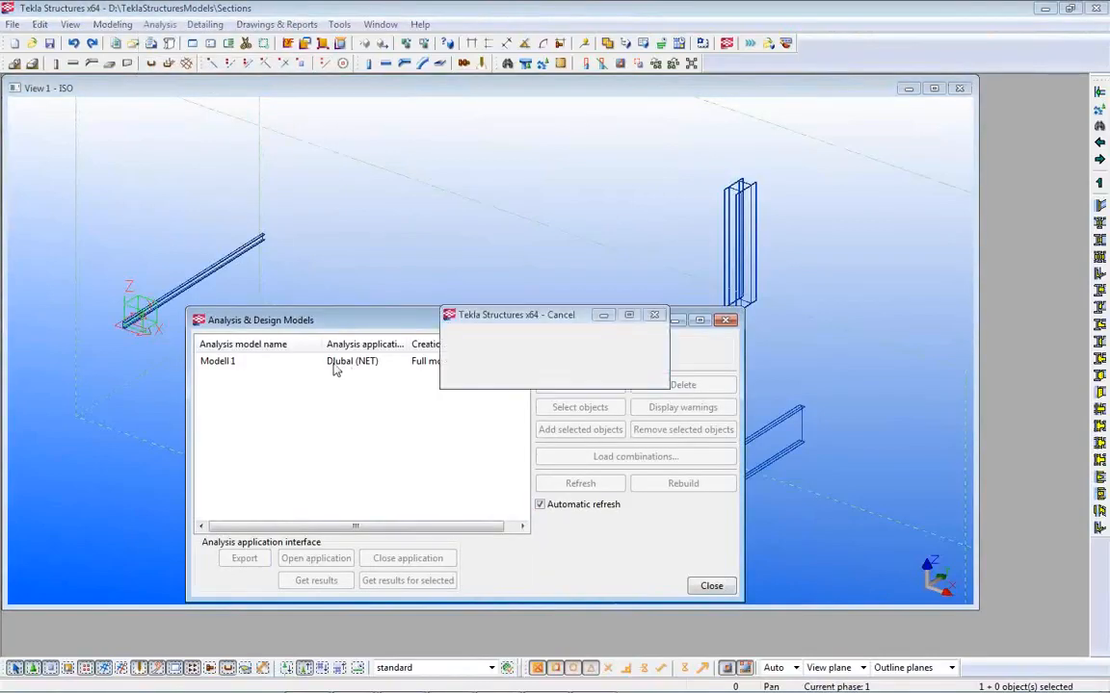
click(334, 364)
drag(273, 320, 689, 259)
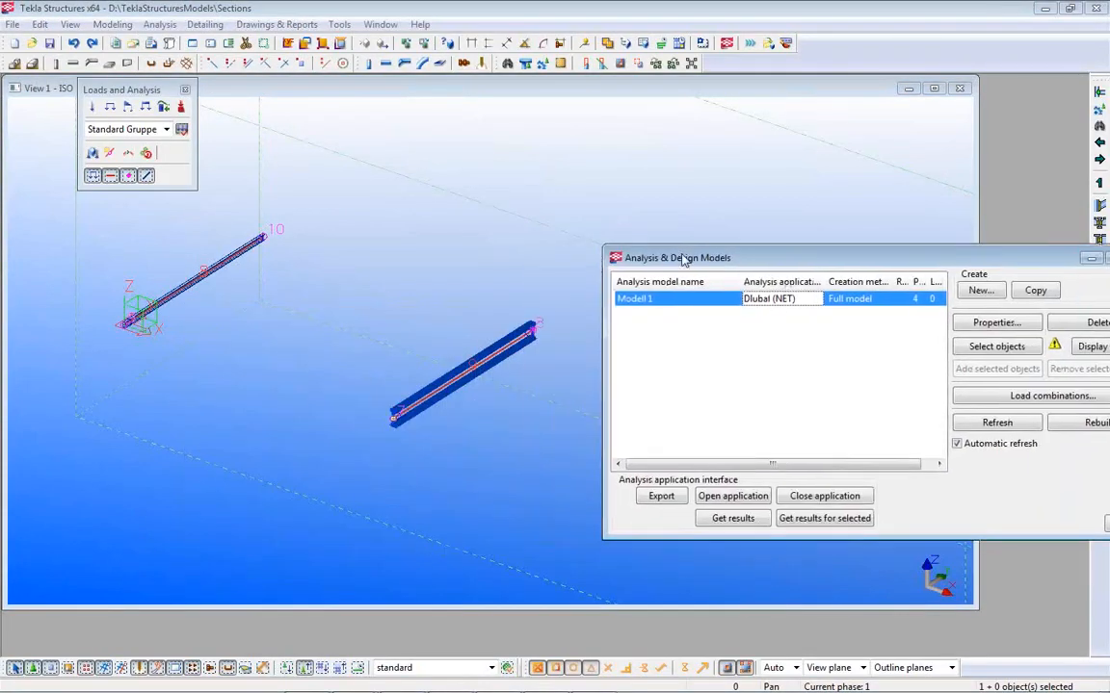
scroll(379, 403, up, 6)
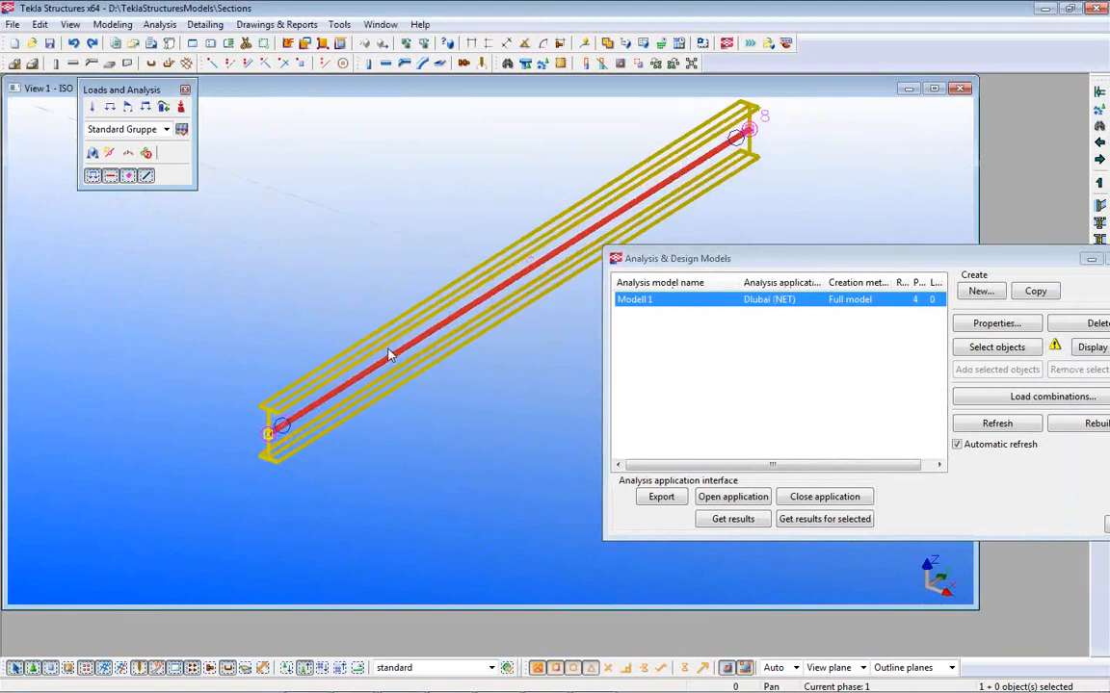
double_click(373, 375)
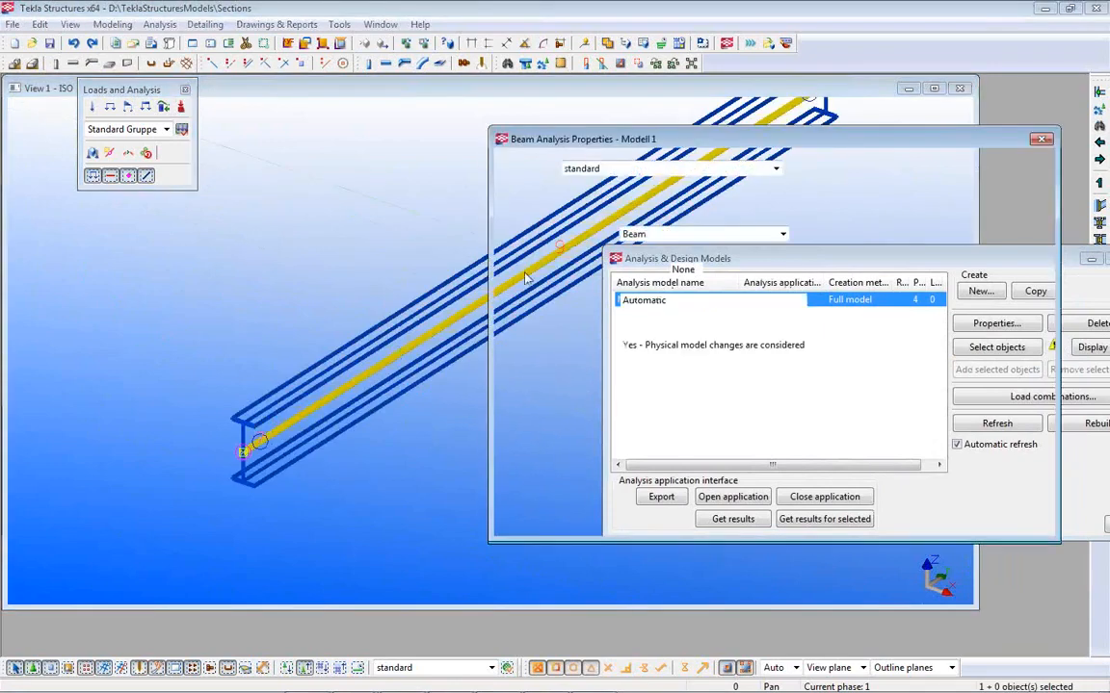
- Try the Spring option for the Ry rotation in the beam's end releases, and discard the change
click(628, 200)
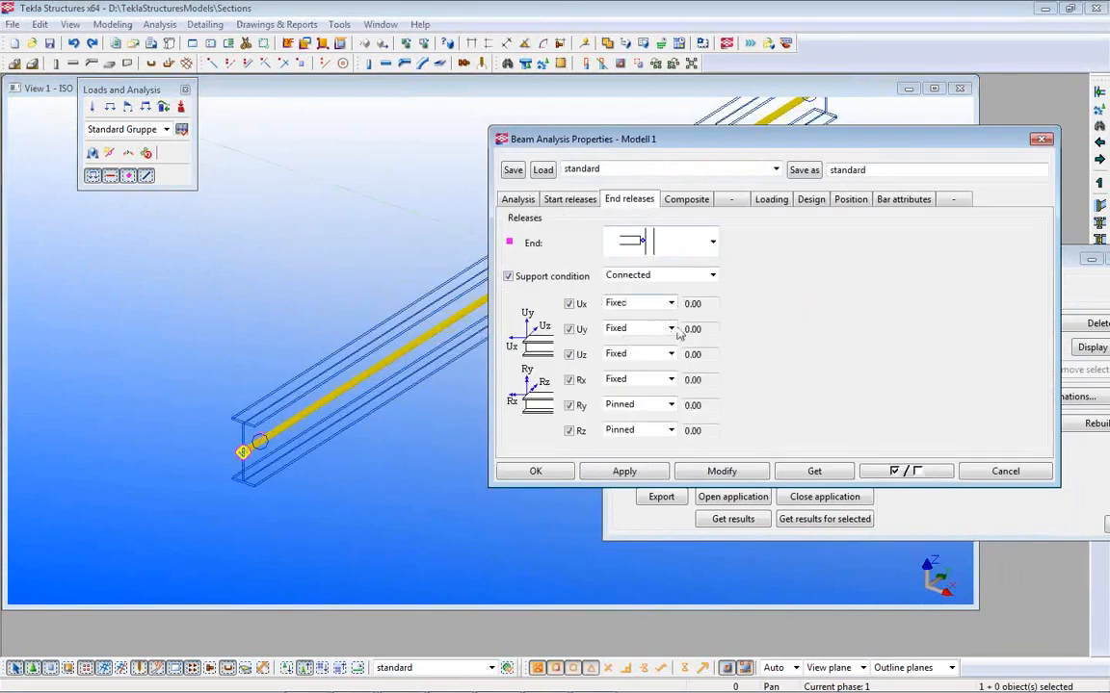
click(713, 243)
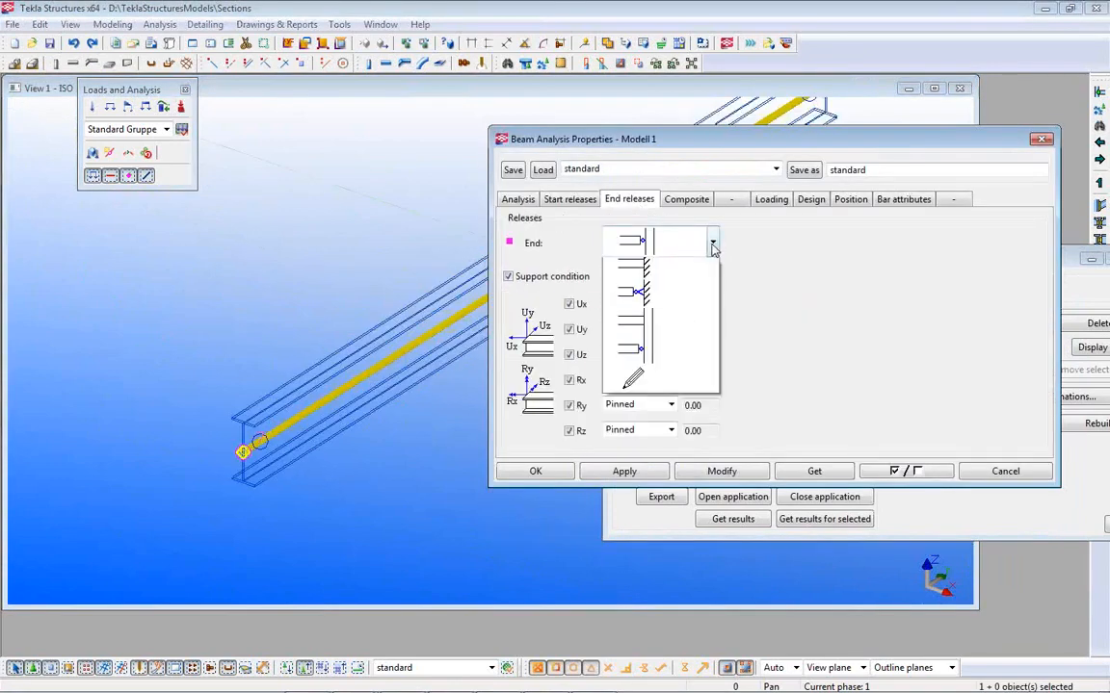
click(679, 356)
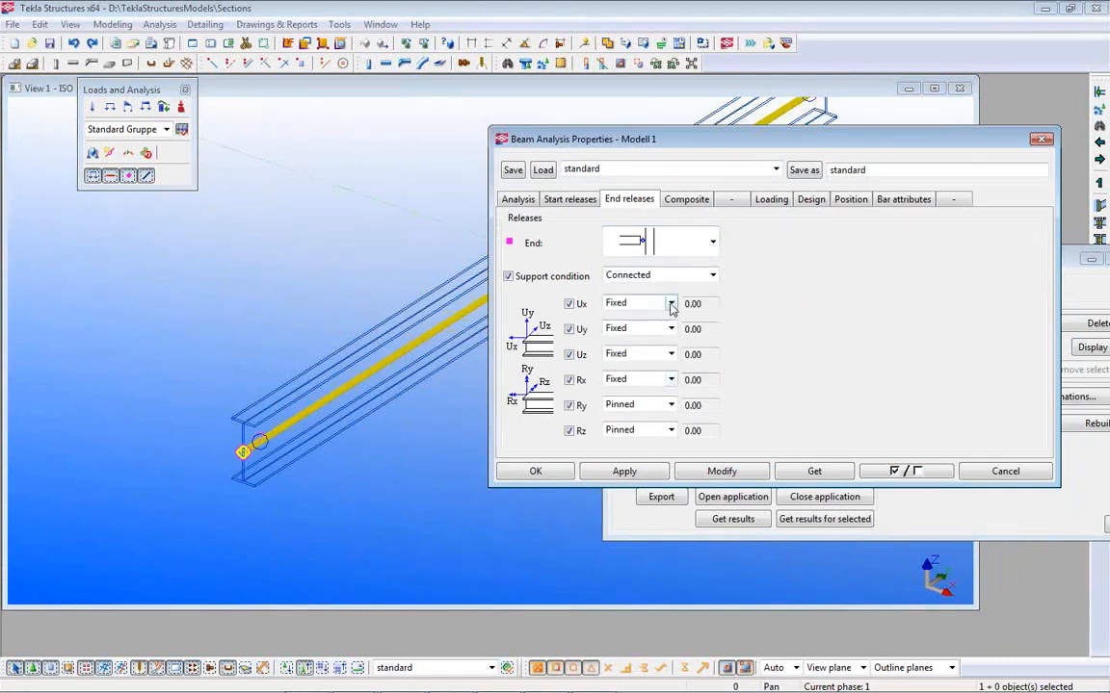
click(671, 404)
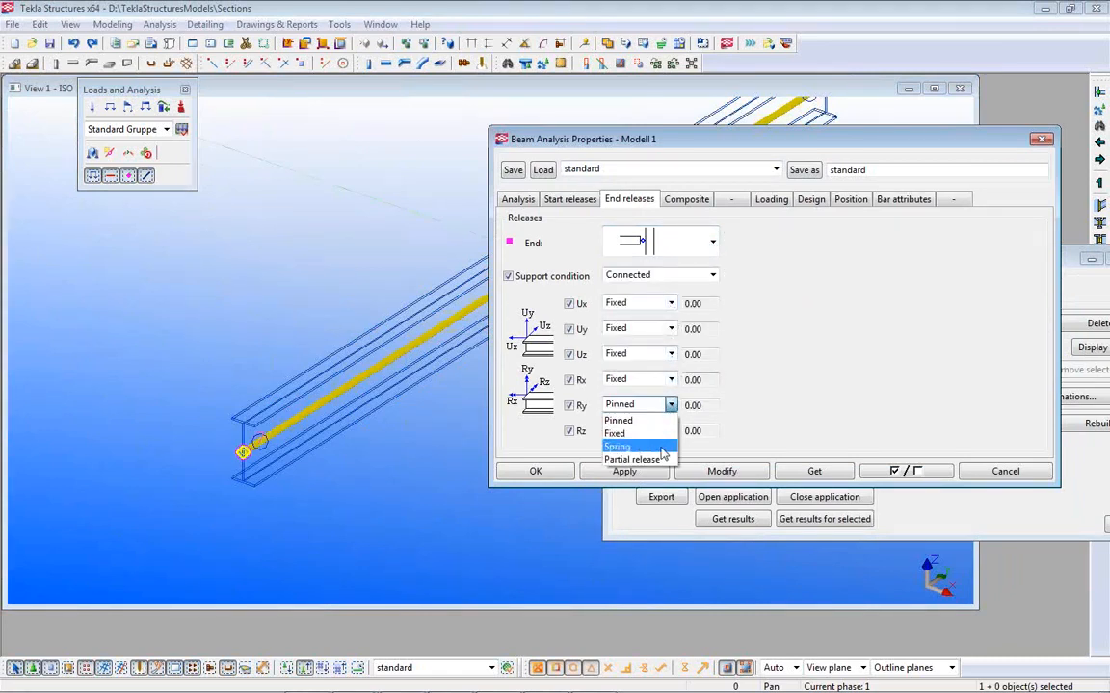
click(636, 447)
click(704, 405)
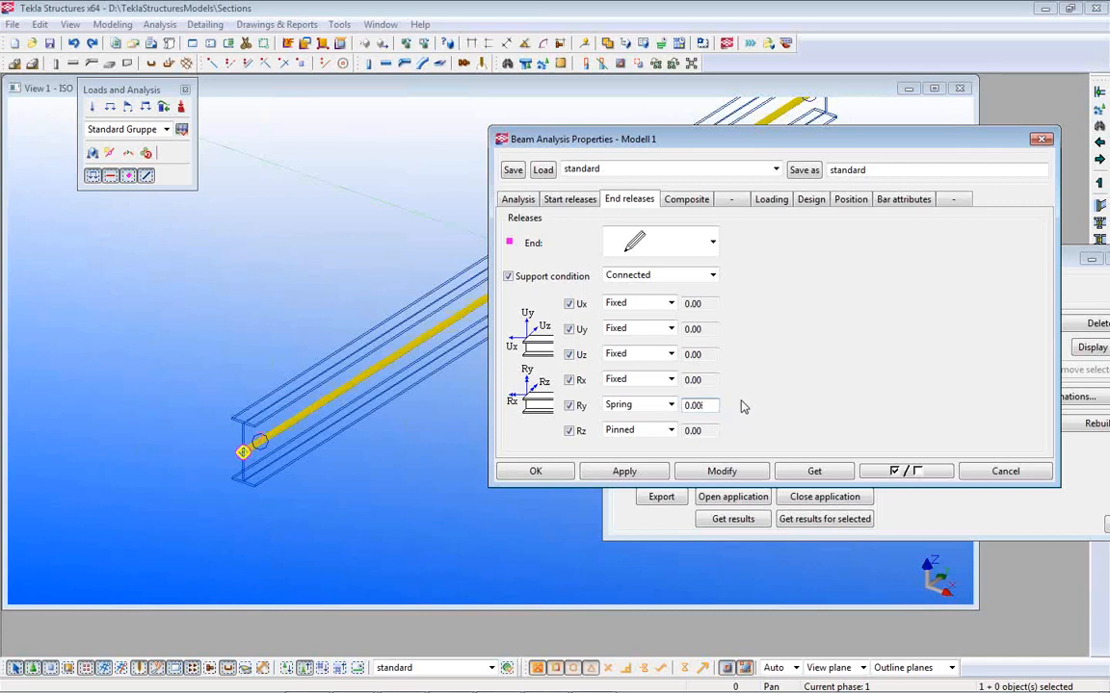
click(1036, 473)
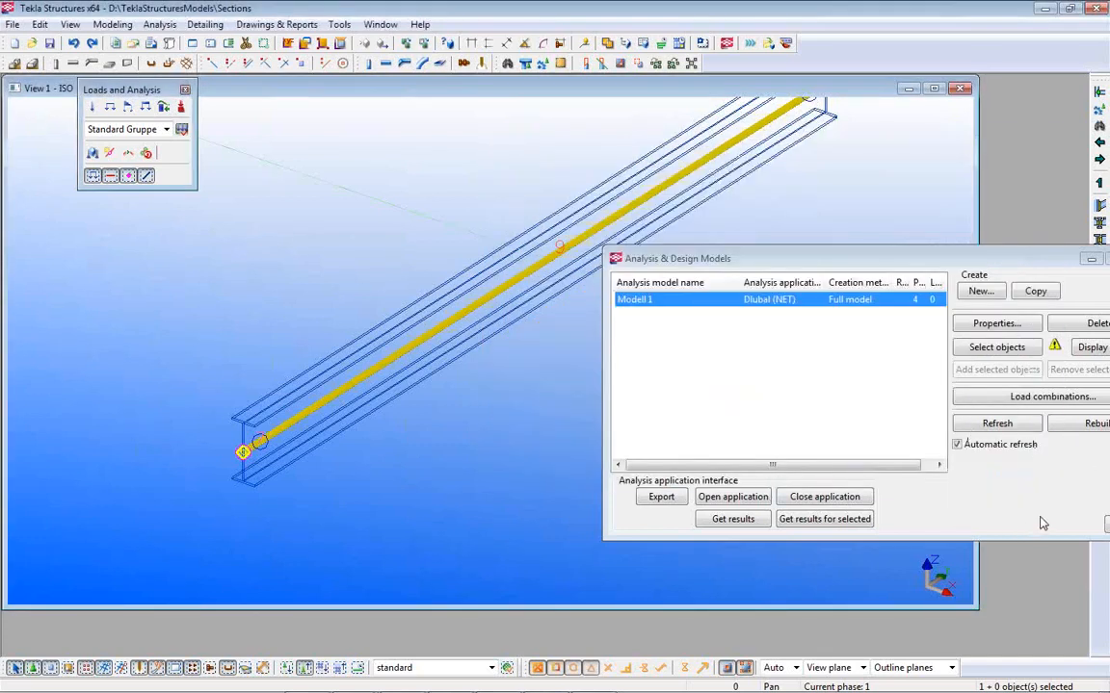
- Close the Analysis & Design Models dialog and the ISO view of the Sections model
drag(867, 258, 491, 245)
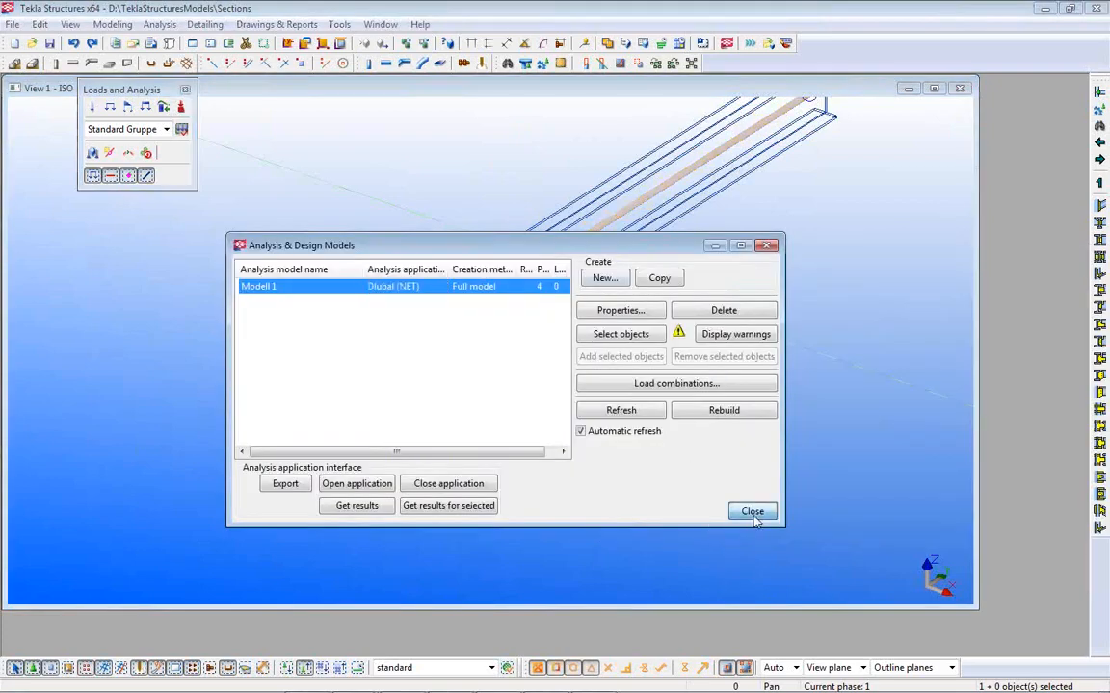
click(751, 510)
mouse_move(410, 685)
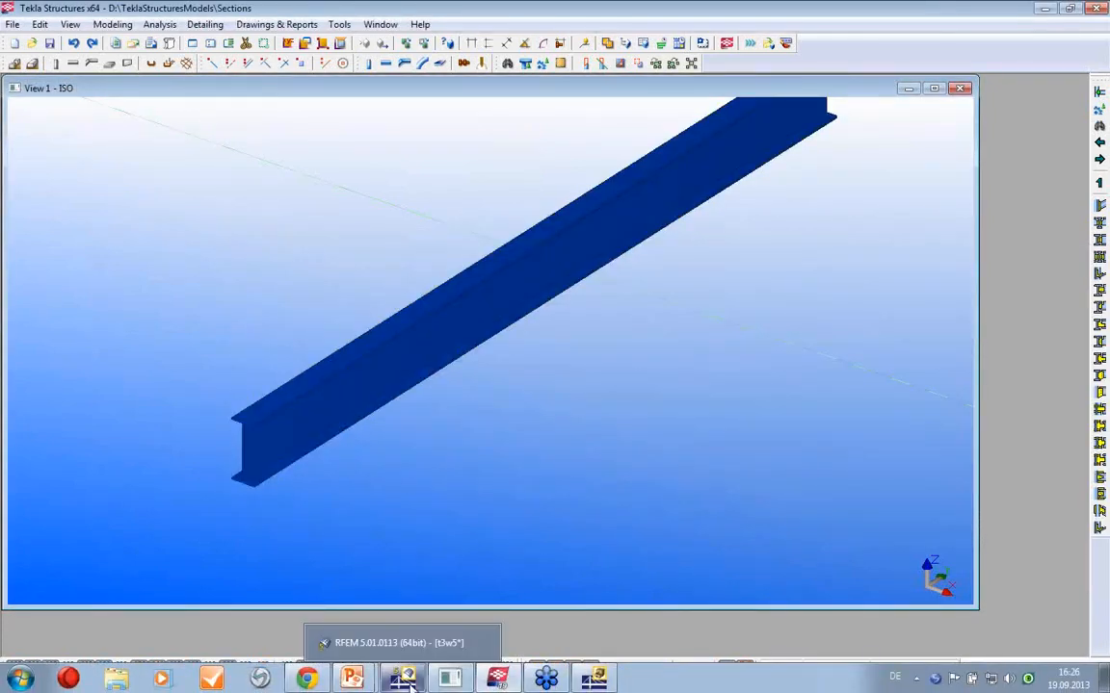
click(960, 88)
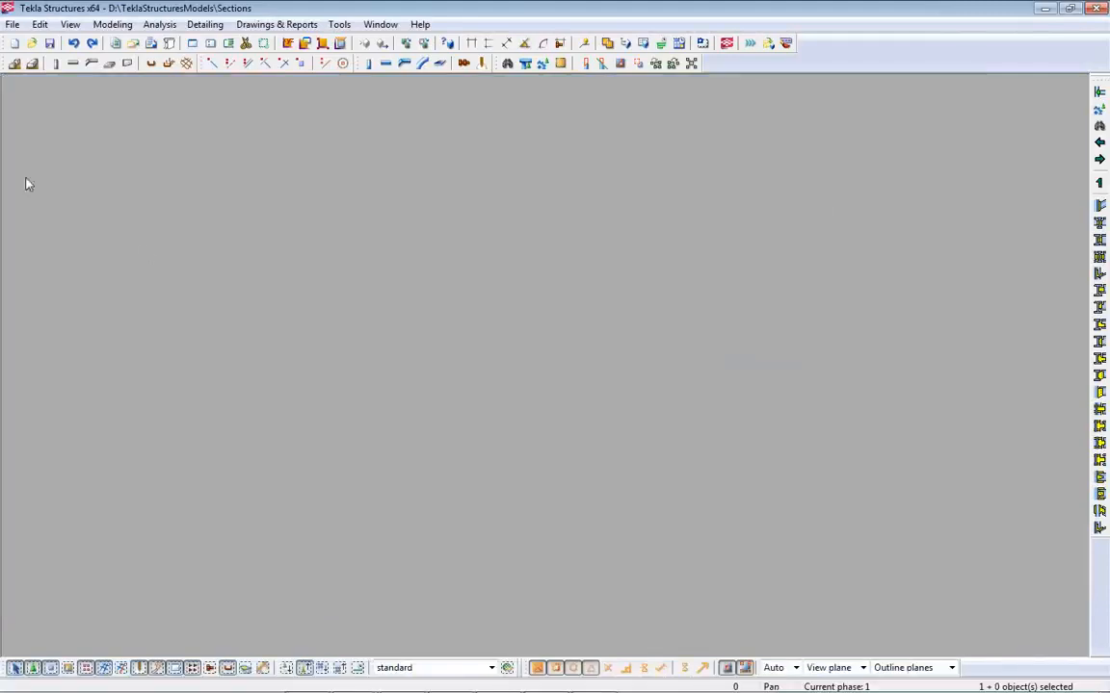
- Open the Tekla model Neues Modell without saving the changes to Sections
click(31, 43)
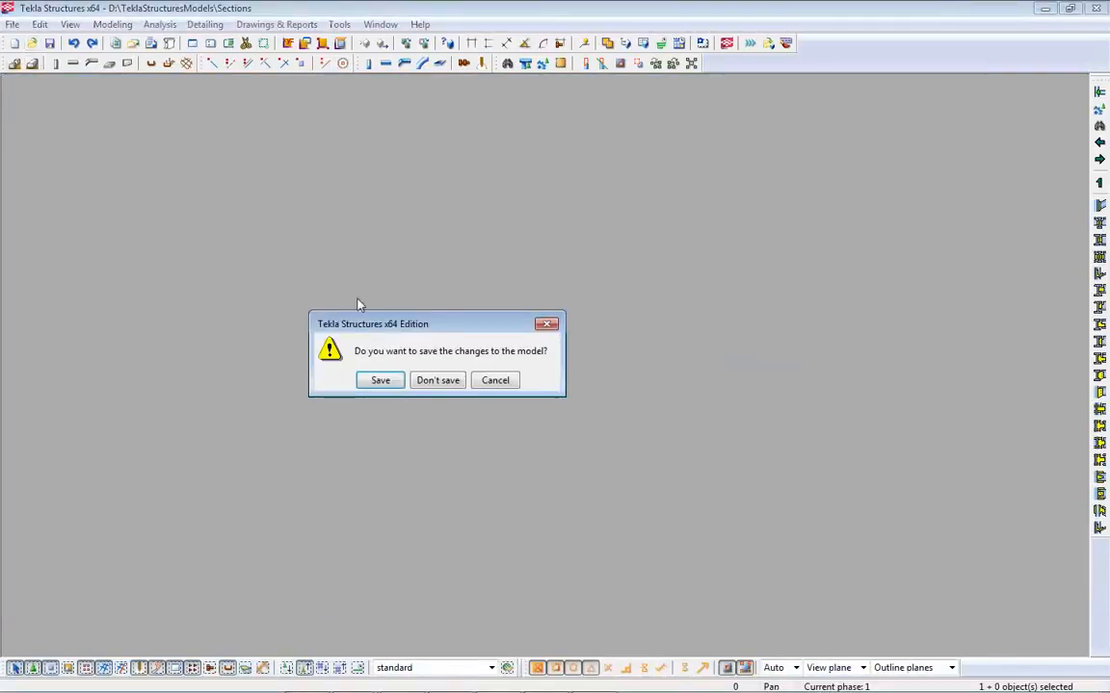
click(441, 383)
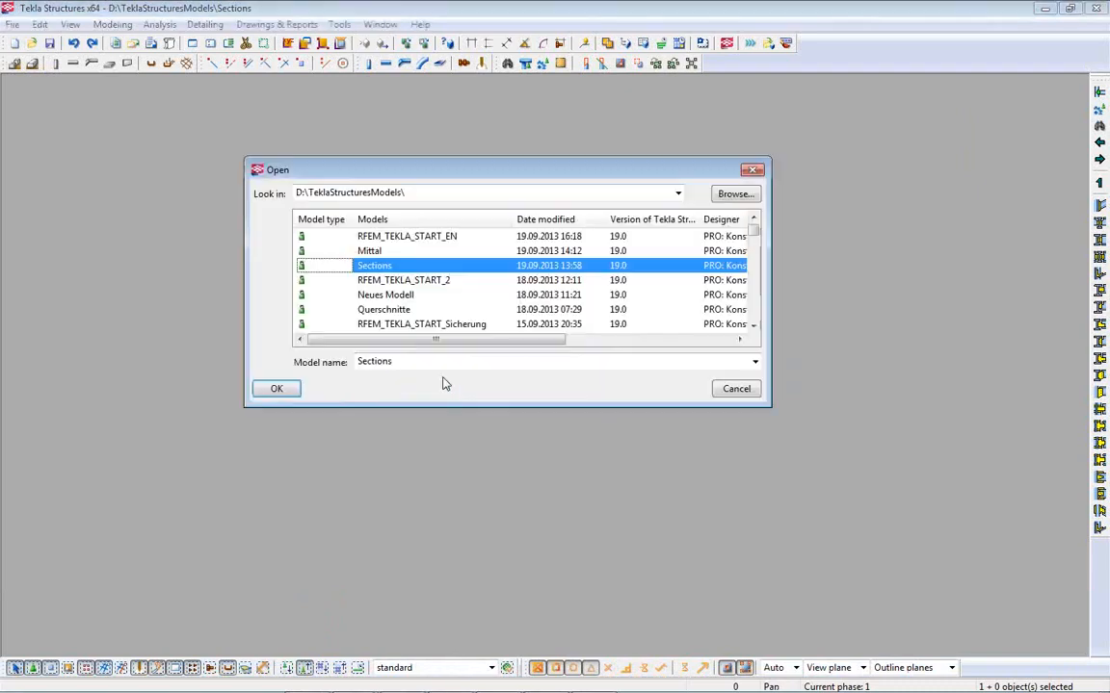
click(397, 295)
click(276, 388)
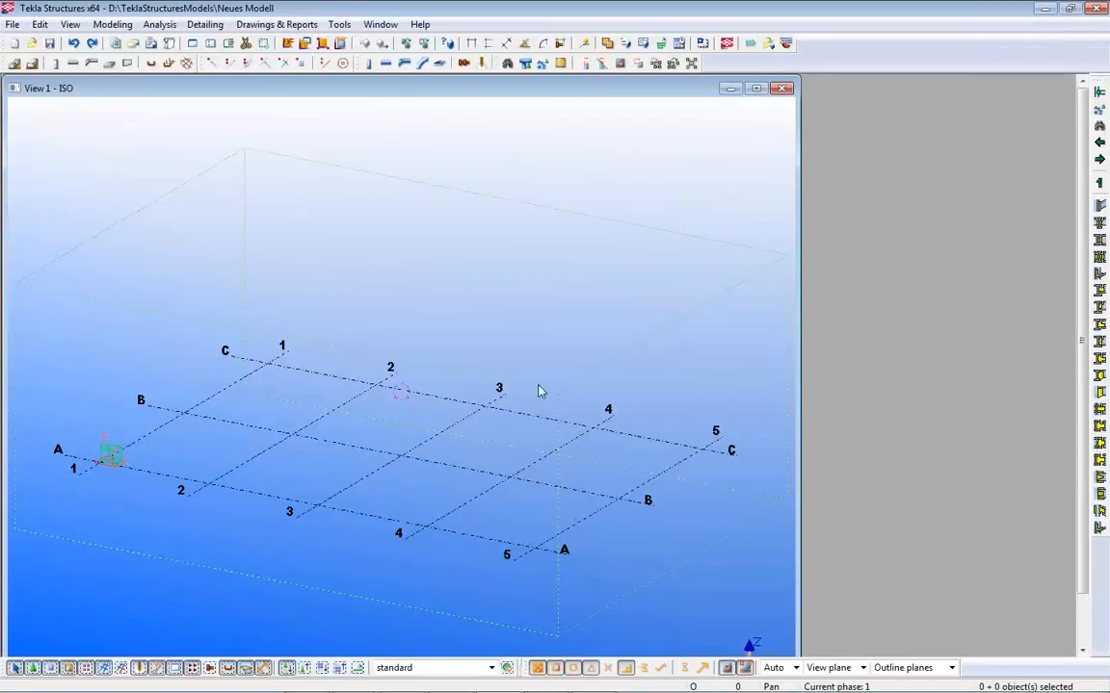
- Switch to RFEM and open the recent model HighRise.rf5
click(403, 678)
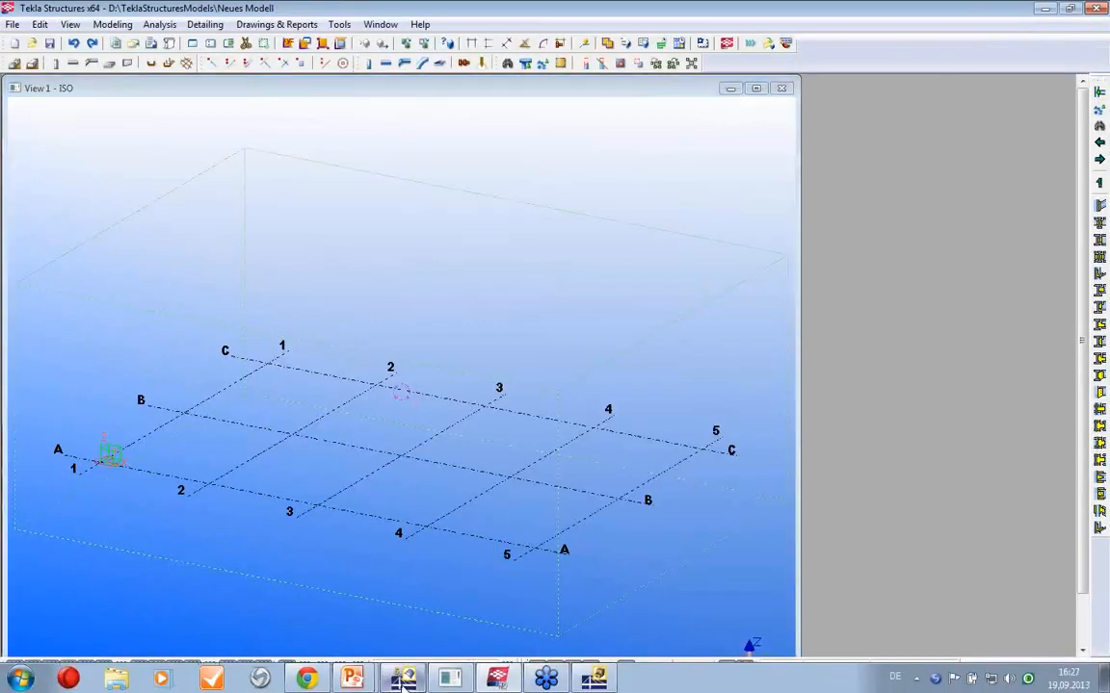
click(33, 26)
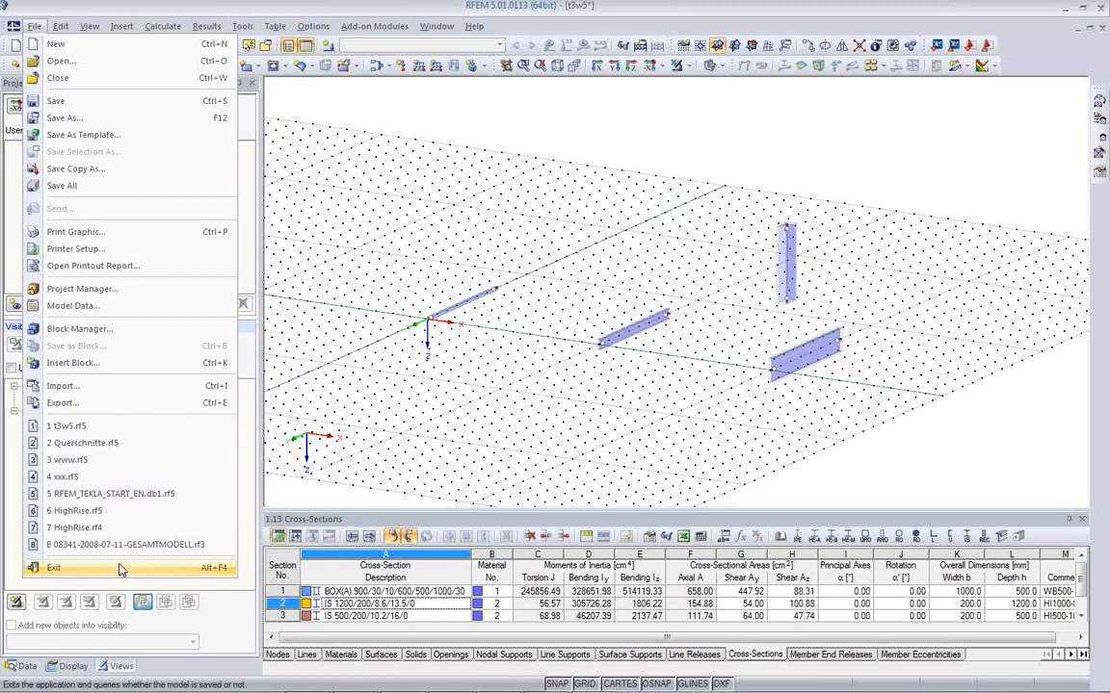
click(96, 515)
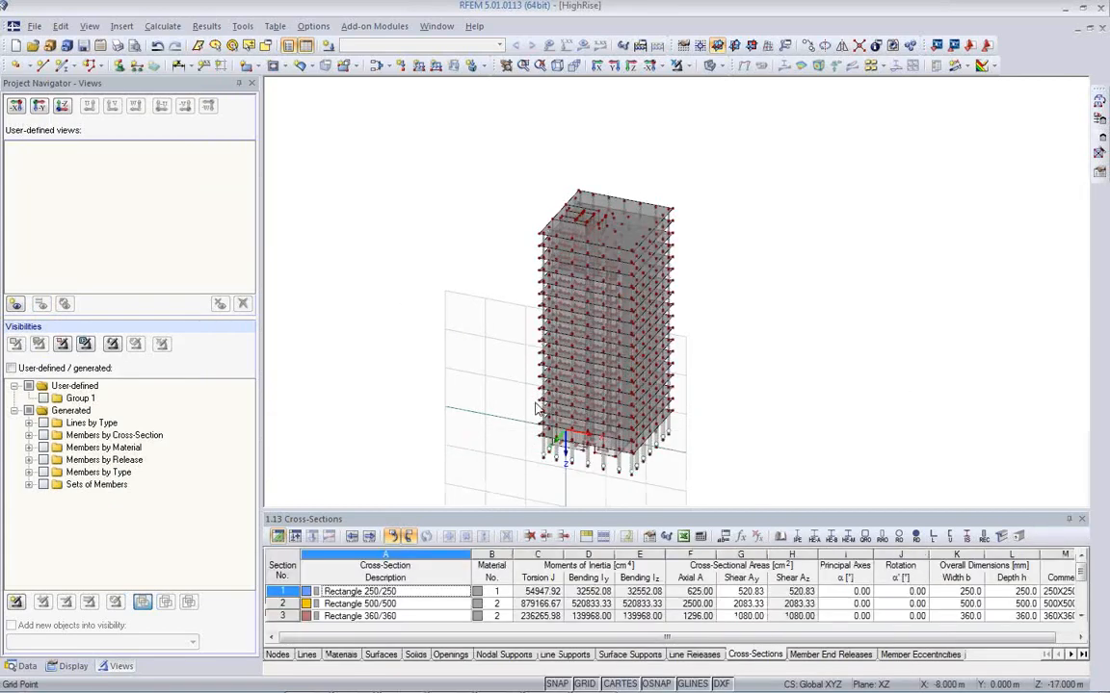
- Change the work plane grid to polar and turn off its display around the high-rise
ctrl+middle_drag(489, 381, 708, 412)
ctrl+middle_drag(525, 401, 500, 401)
scroll(509, 396, up, 1)
click(620, 683)
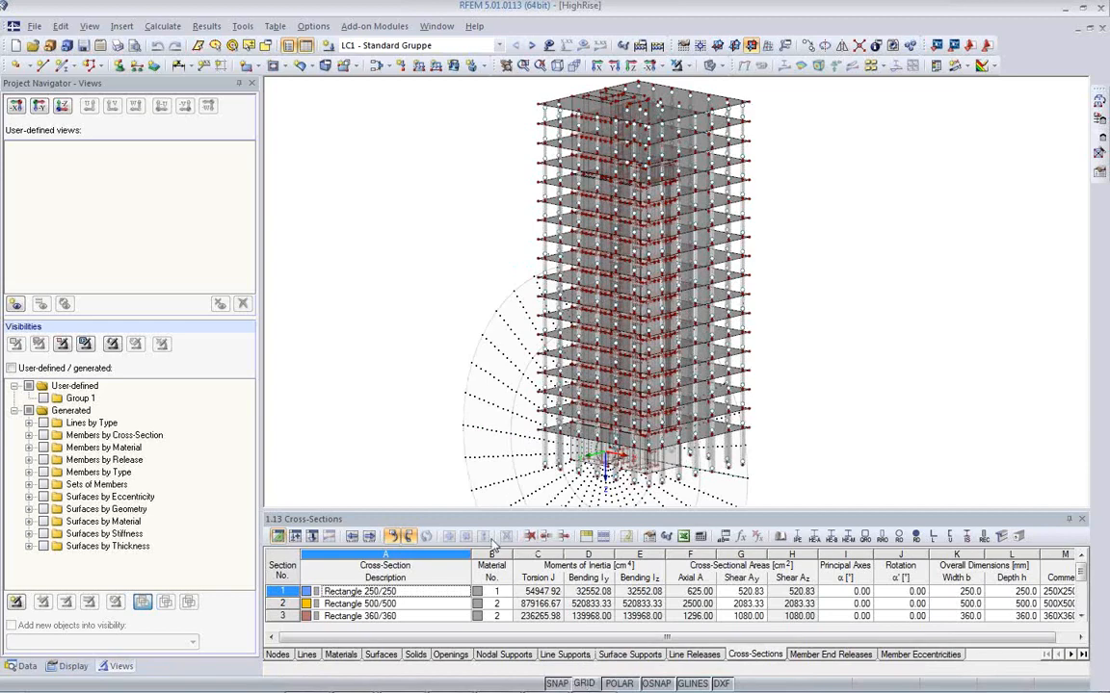
click(586, 684)
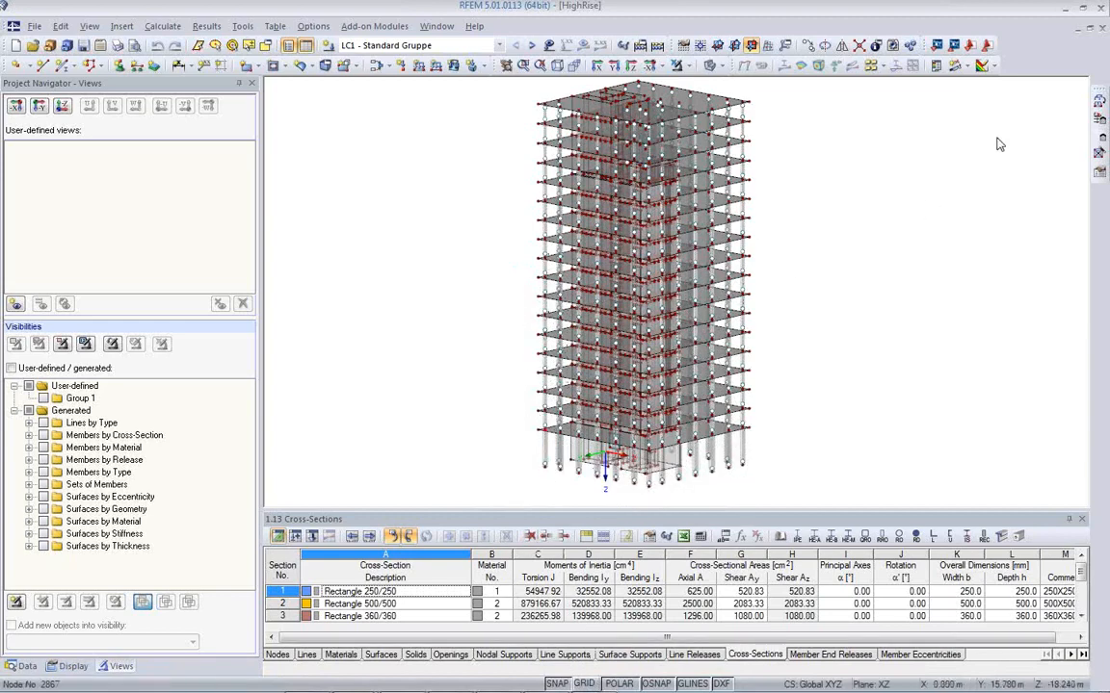
- Export the high-rise directly to Tekla Structures with the Overwrite existing model option
click(953, 46)
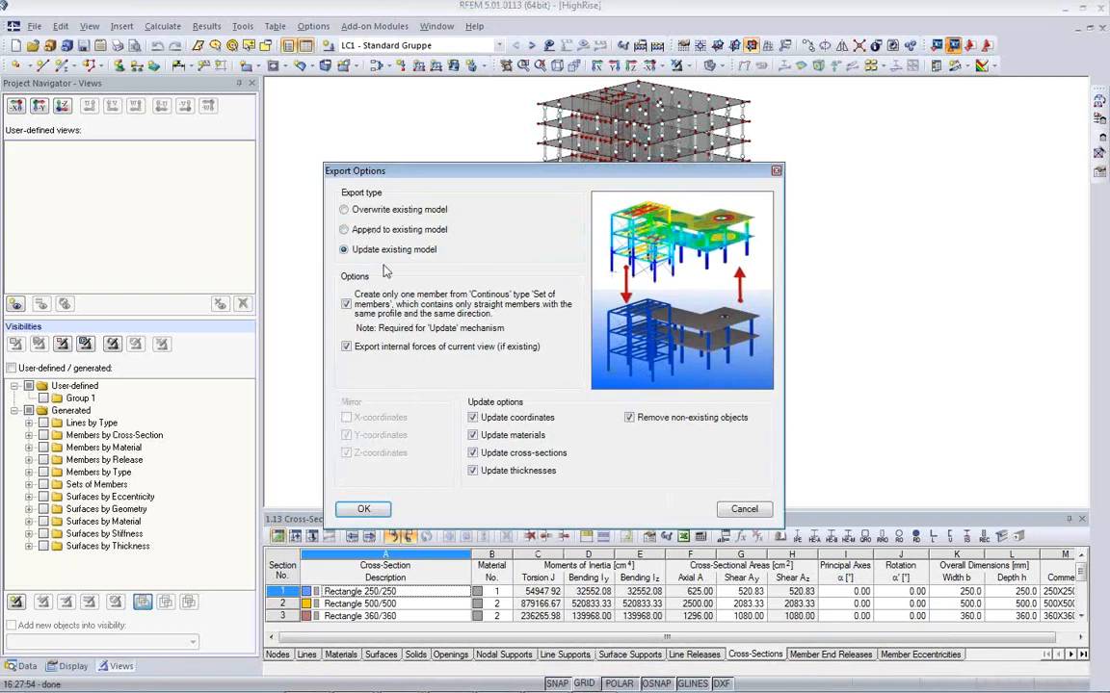
click(345, 210)
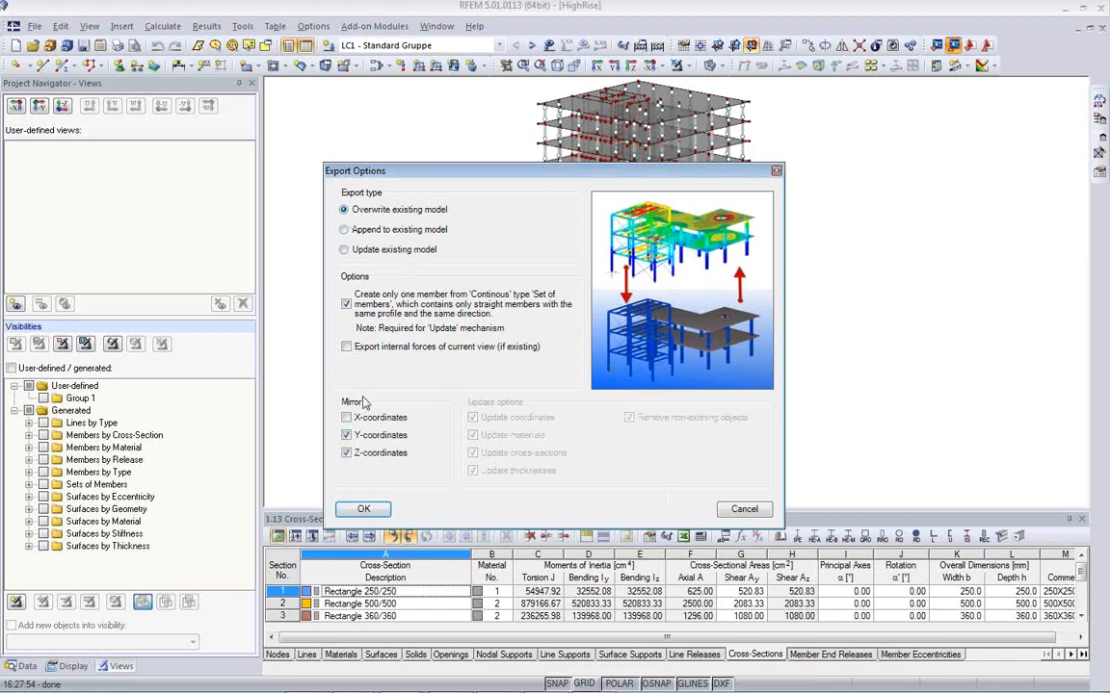
click(364, 511)
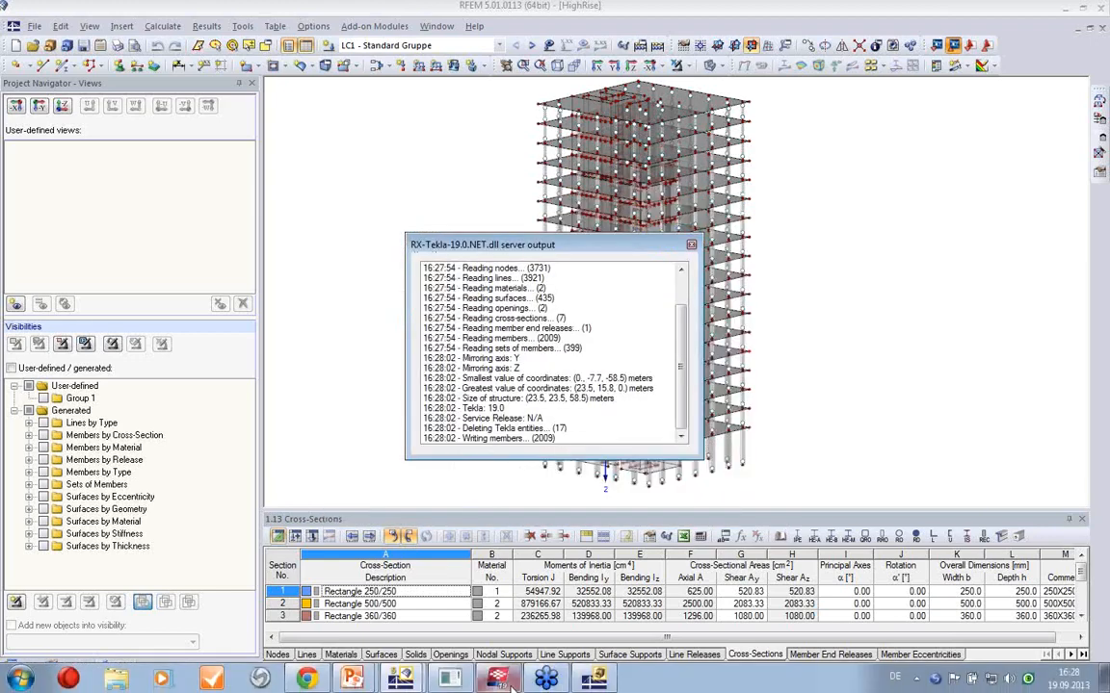
- Switch to Tekla Structures and inspect the exported tower and the properties of one of its concrete columns without changing them
click(499, 680)
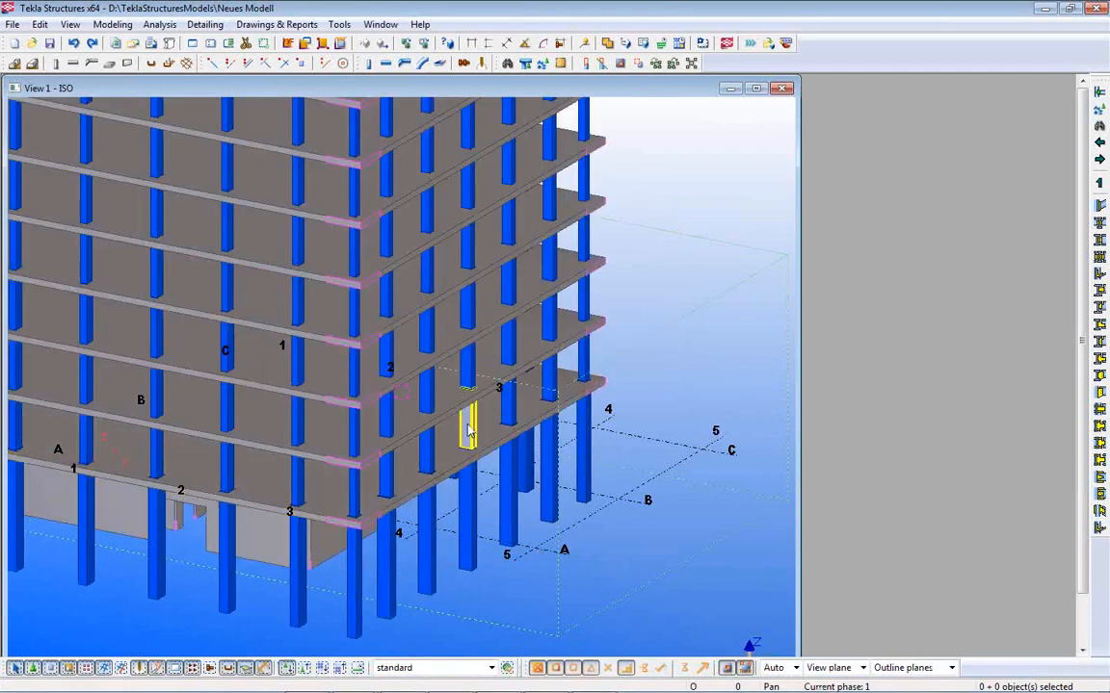
scroll(468, 430, down, 5)
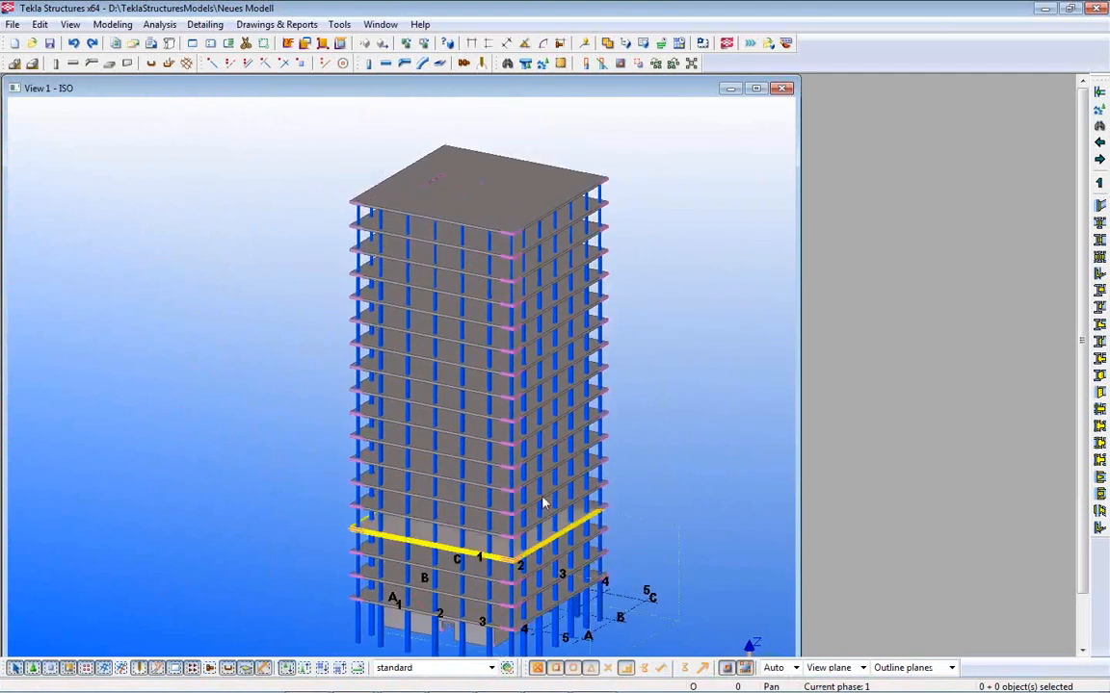
double_click(600, 362)
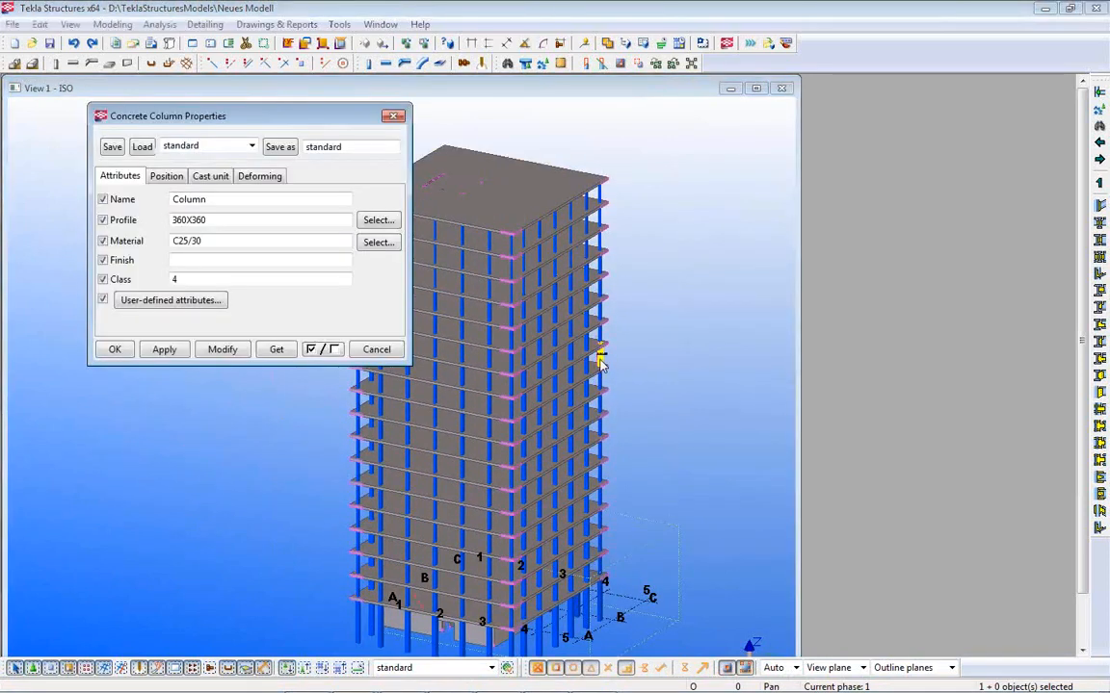
click(376, 349)
ctrl+middle_drag(664, 436, 615, 414)
click(630, 400)
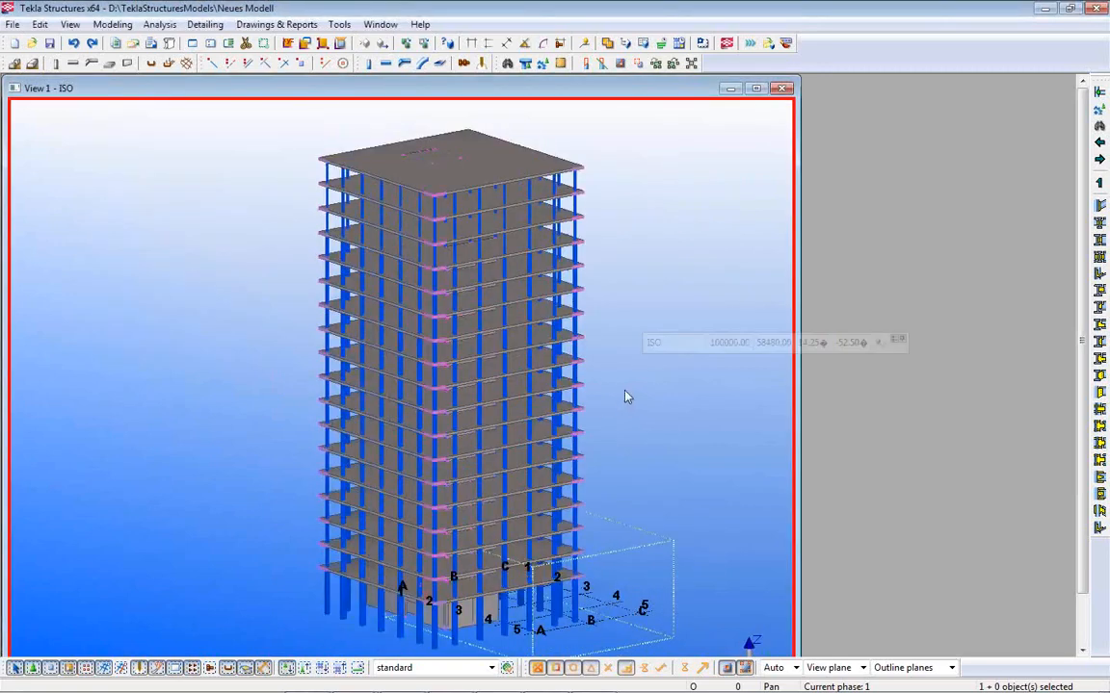
- Switch to the running PowerPoint slide show of BIMIntegrationTekla.pptx
mouse_move(531, 664)
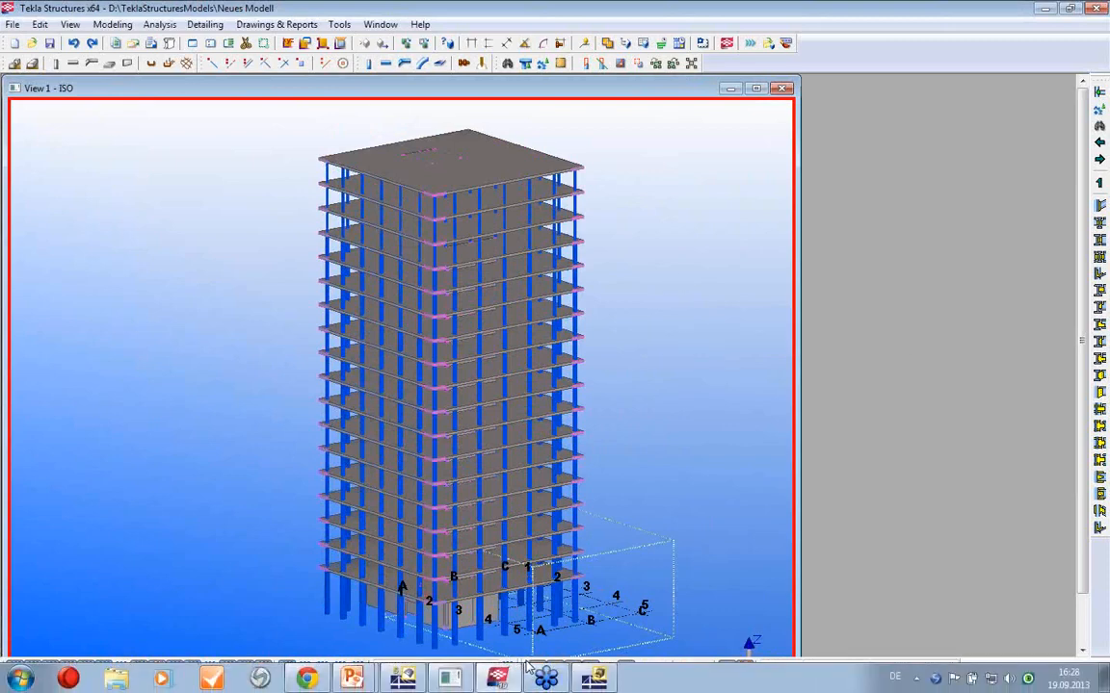
mouse_move(353, 679)
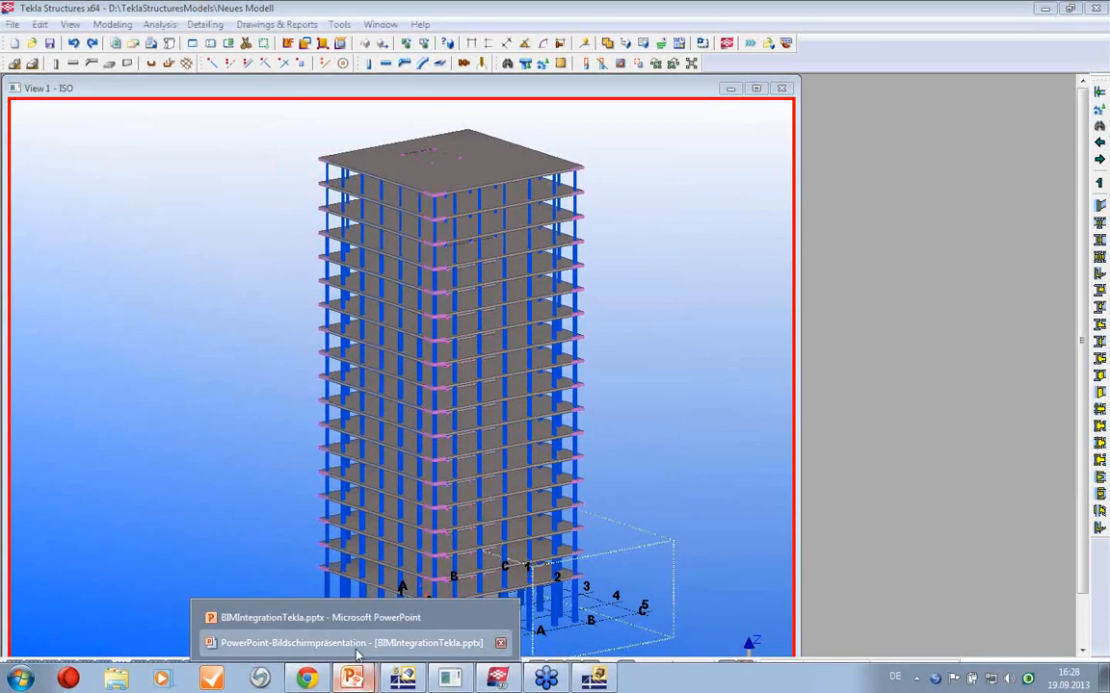
click(372, 639)
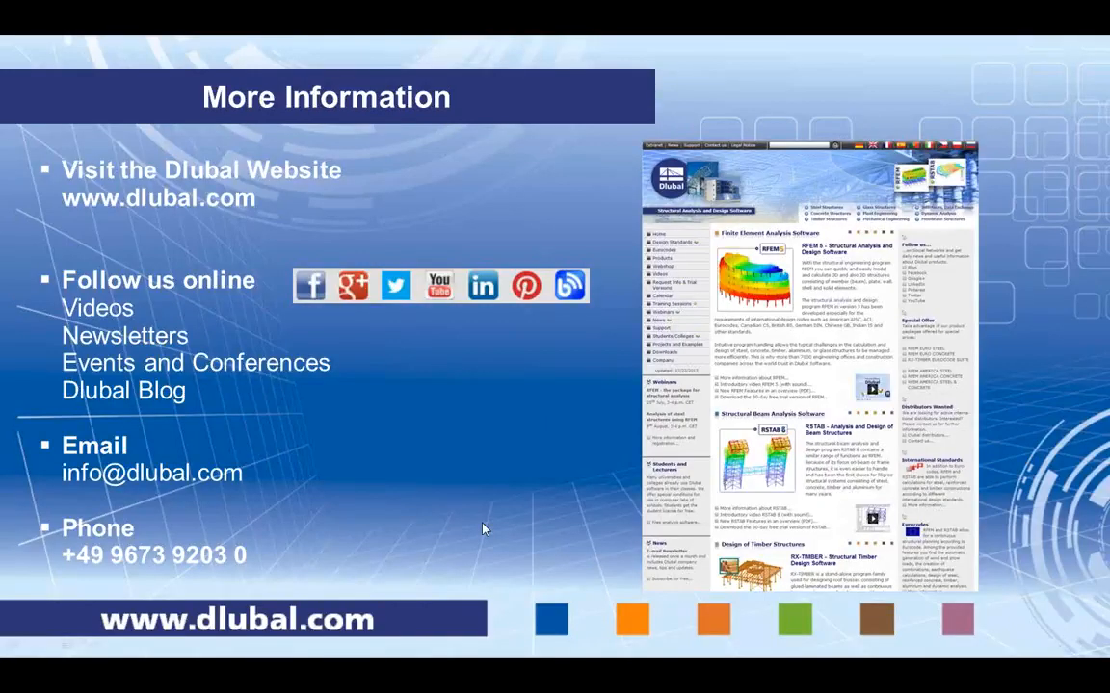